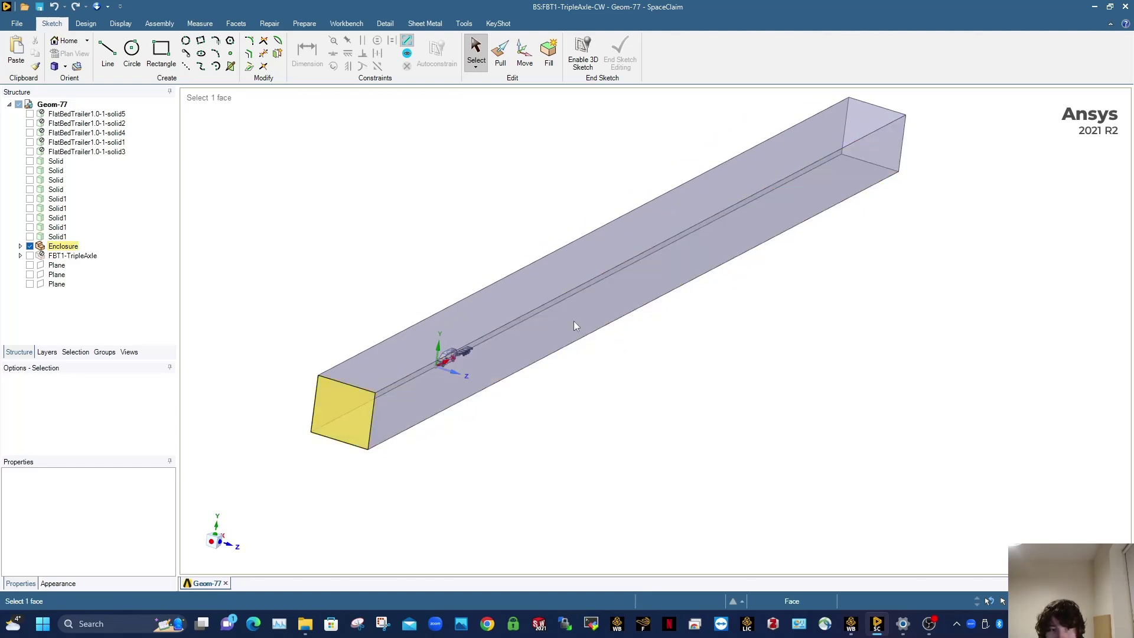
Step: Examine the mirror, bumperbulk, vansidebulk and vanroofbulk named selections on the van inside the enclosure
{"action": "middle_click_drag", "start_coordinate": [372, 413], "coordinate": [781, 378]}
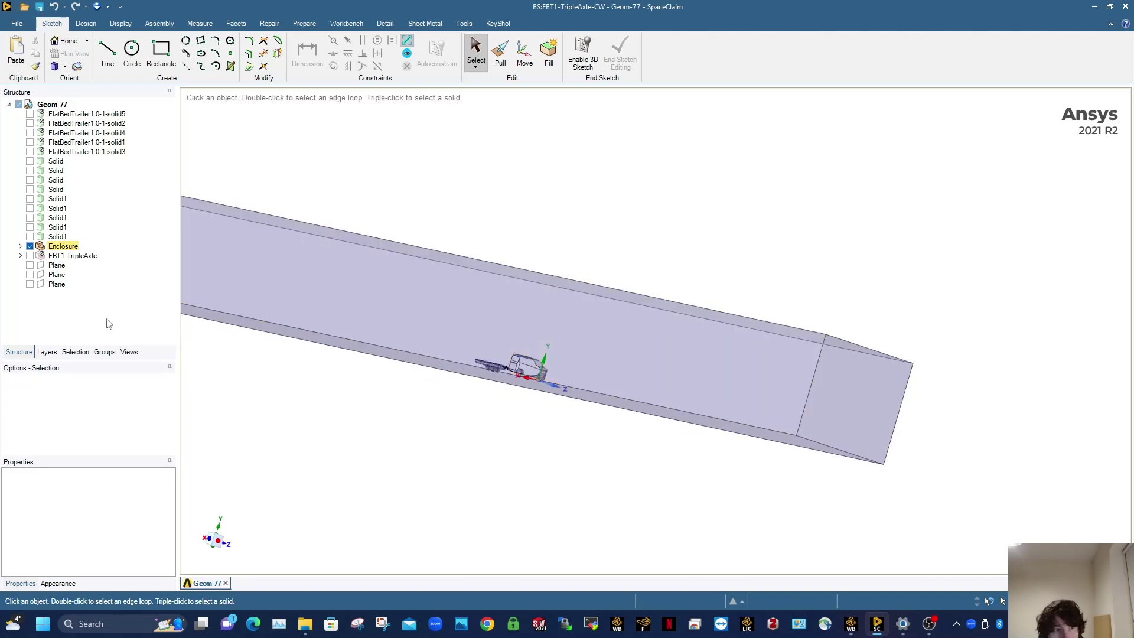
{"action": "left_click", "coordinate": [104, 352]}
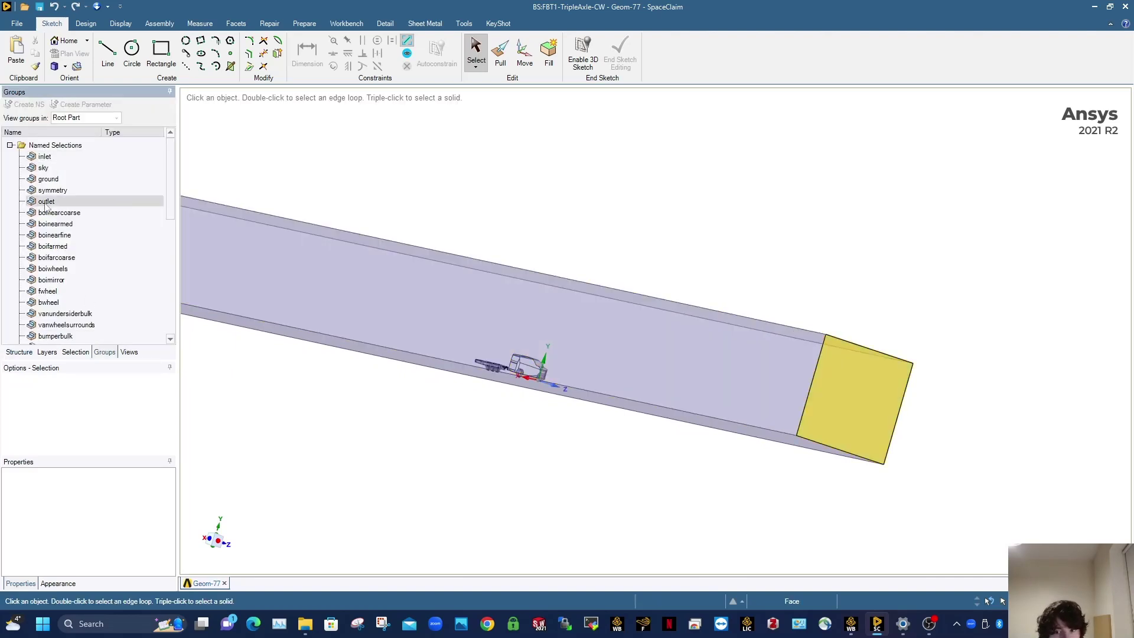
{"action": "scroll", "coordinate": [49, 236], "scroll_direction": "down", "scroll_amount": 2}
{"action": "left_click", "coordinate": [52, 279]}
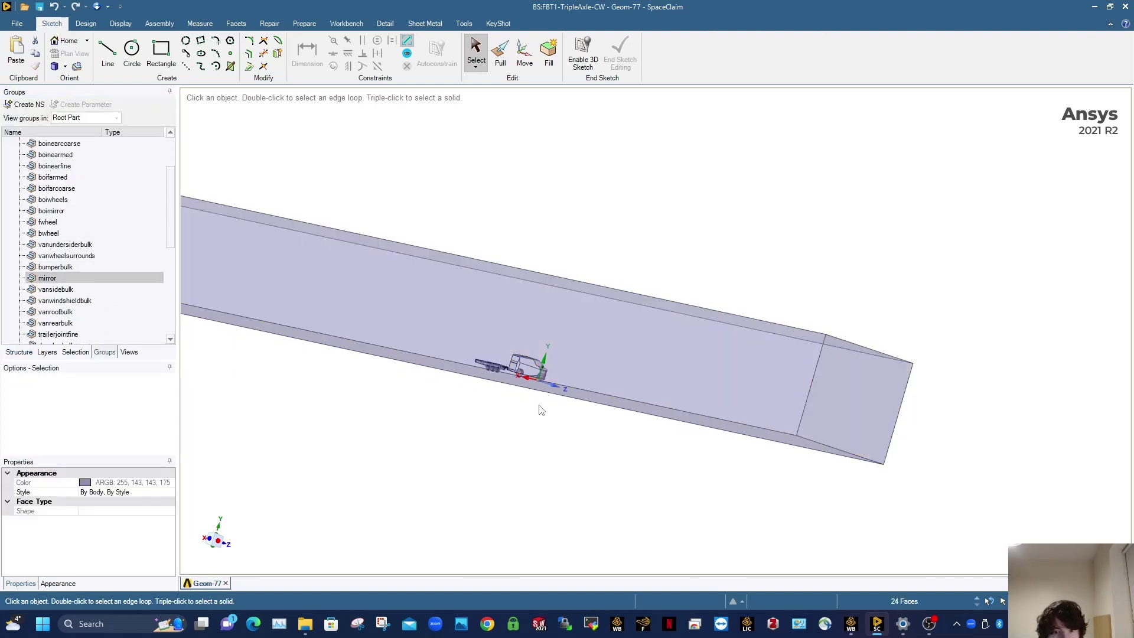
{"action": "scroll", "coordinate": [541, 359], "scroll_direction": "up", "scroll_amount": 5}
{"action": "left_click", "coordinate": [314, 423]}
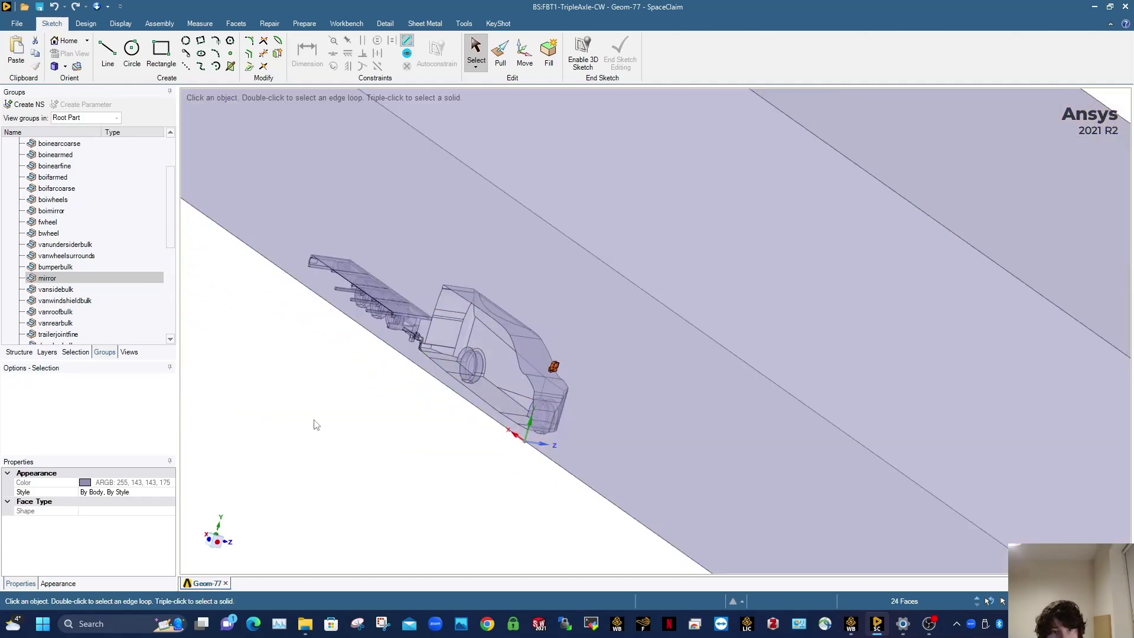
{"action": "left_click", "coordinate": [55, 267]}
{"action": "left_click", "coordinate": [57, 289]}
{"action": "left_click", "coordinate": [55, 311]}
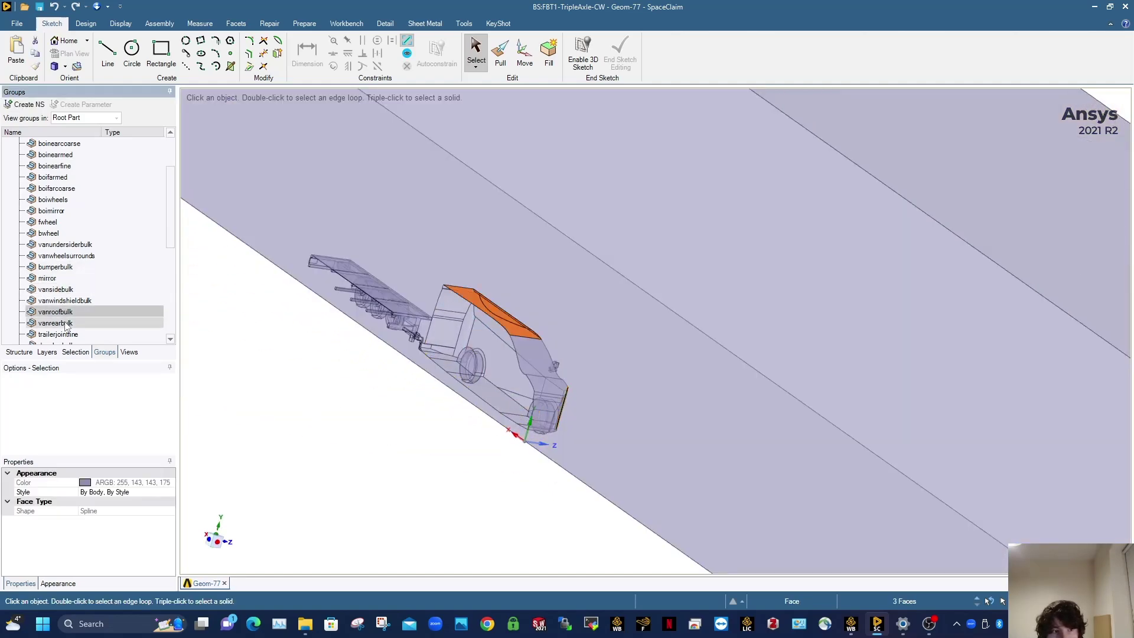
{"action": "left_click", "coordinate": [324, 468]}
{"action": "scroll", "coordinate": [467, 413], "scroll_direction": "down", "scroll_amount": 3}
{"action": "scroll", "coordinate": [473, 402], "scroll_direction": "down", "scroll_amount": 5}
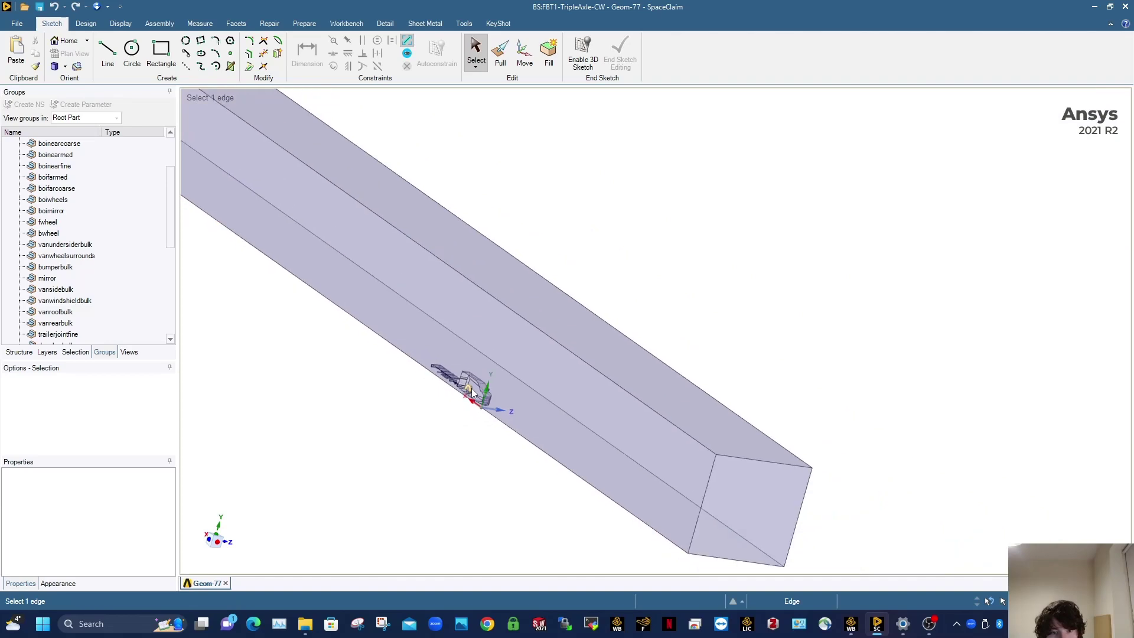
{"action": "scroll", "coordinate": [528, 354], "scroll_direction": "down", "scroll_amount": 2}
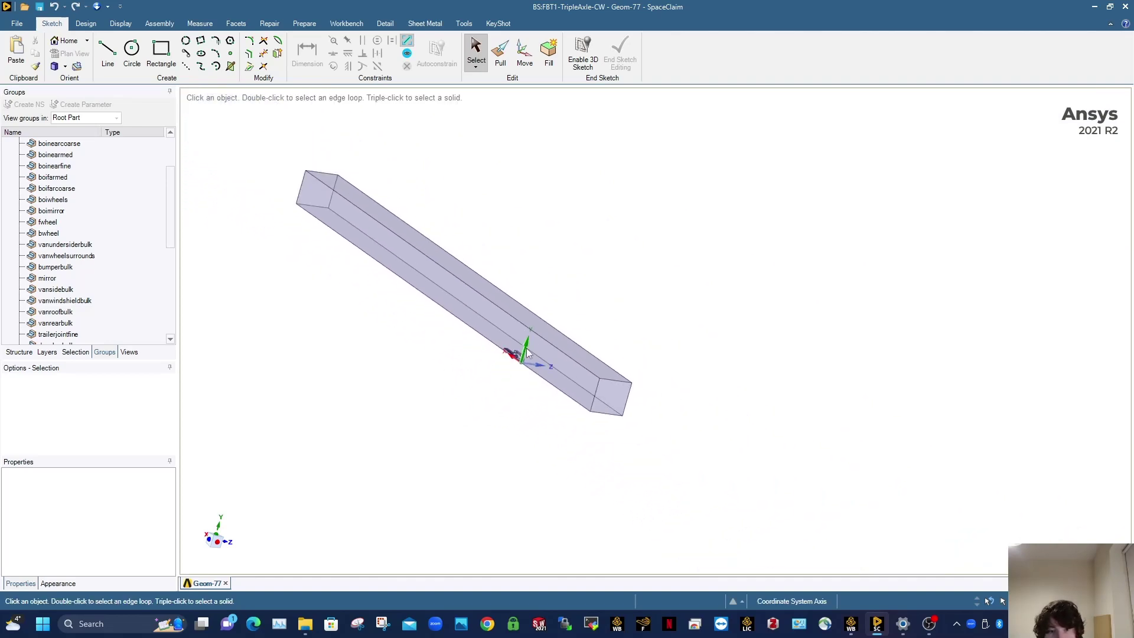
{"action": "scroll", "coordinate": [528, 357], "scroll_direction": "up", "scroll_amount": 3}
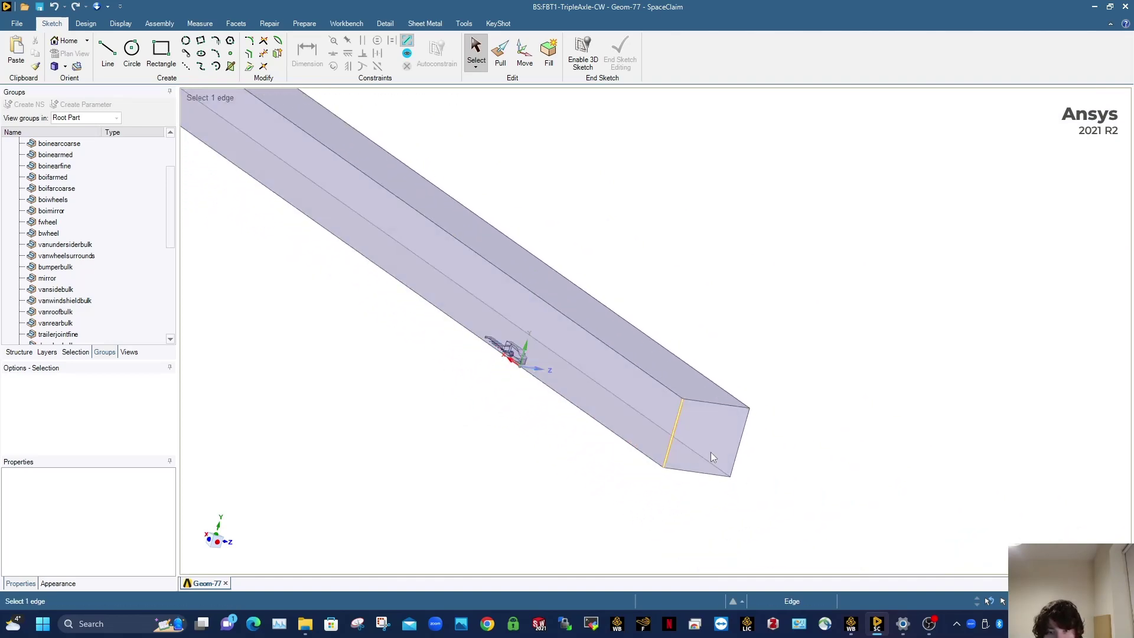
{"action": "scroll", "coordinate": [520, 373], "scroll_direction": "up", "scroll_amount": 4}
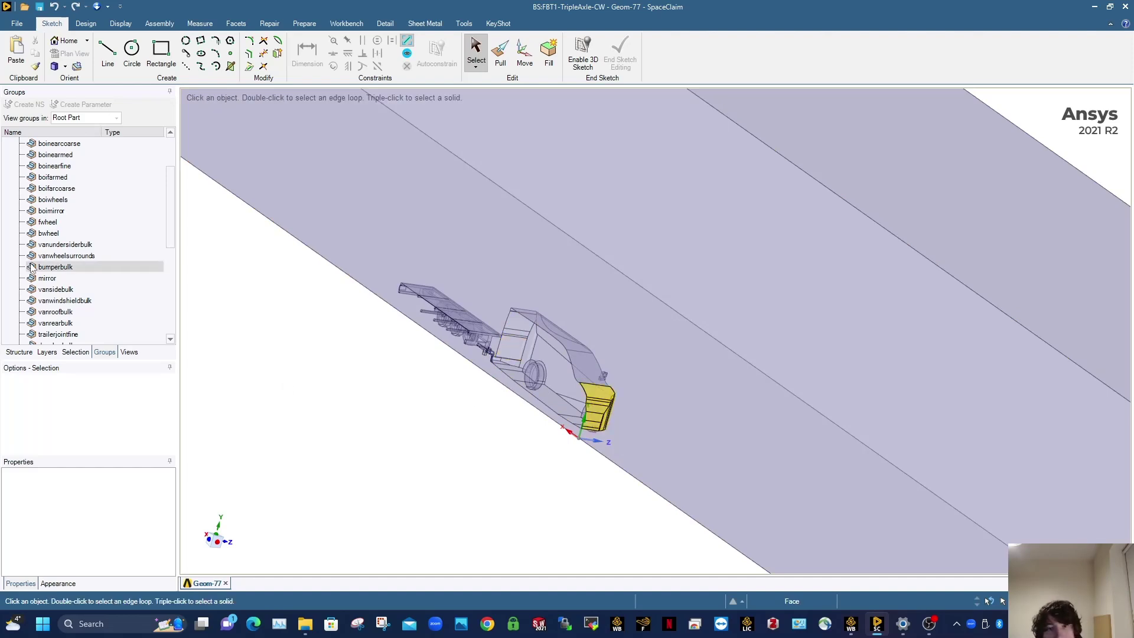
Step: View the model along the X axis and rename the first plane, on the enclosure's symmetry face, as symmetry
{"action": "left_click", "coordinate": [12, 353]}
{"action": "scroll", "coordinate": [449, 309], "scroll_direction": "down", "scroll_amount": 5}
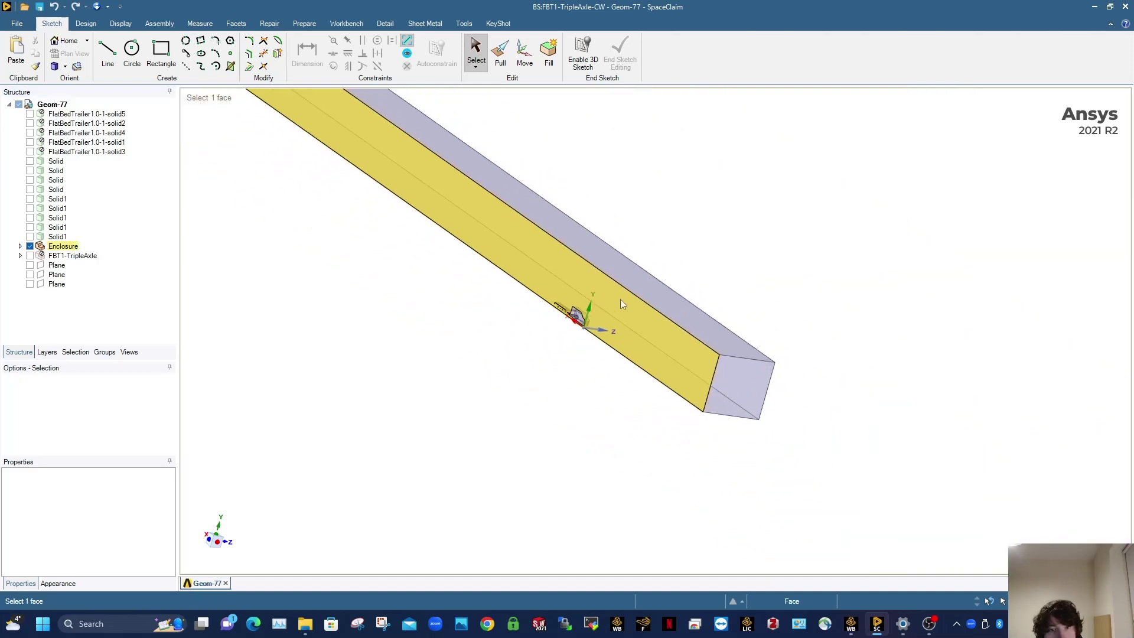
{"action": "left_click", "coordinate": [218, 544]}
{"action": "scroll", "coordinate": [444, 224], "scroll_direction": "up", "scroll_amount": 3}
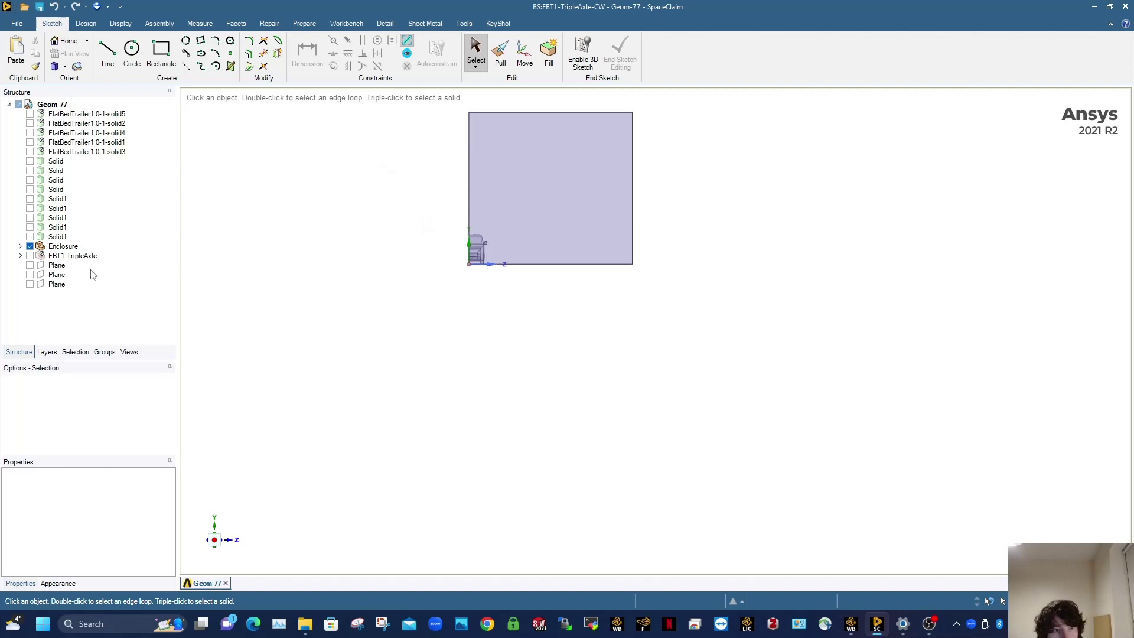
{"action": "left_click", "coordinate": [54, 266]}
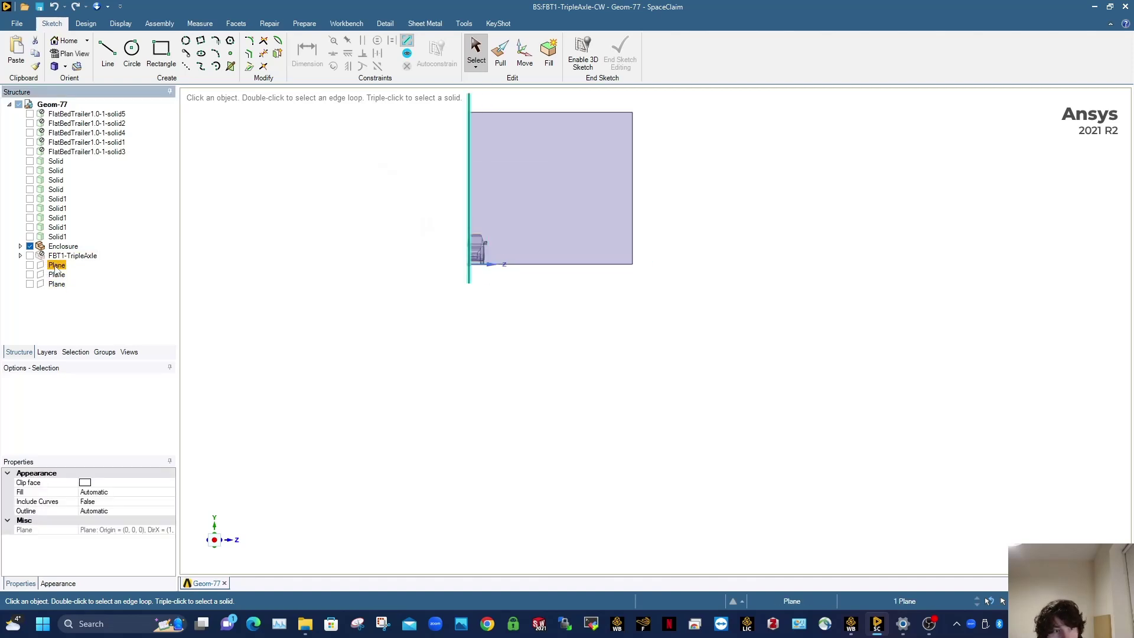
{"action": "right_click", "coordinate": [56, 269]}
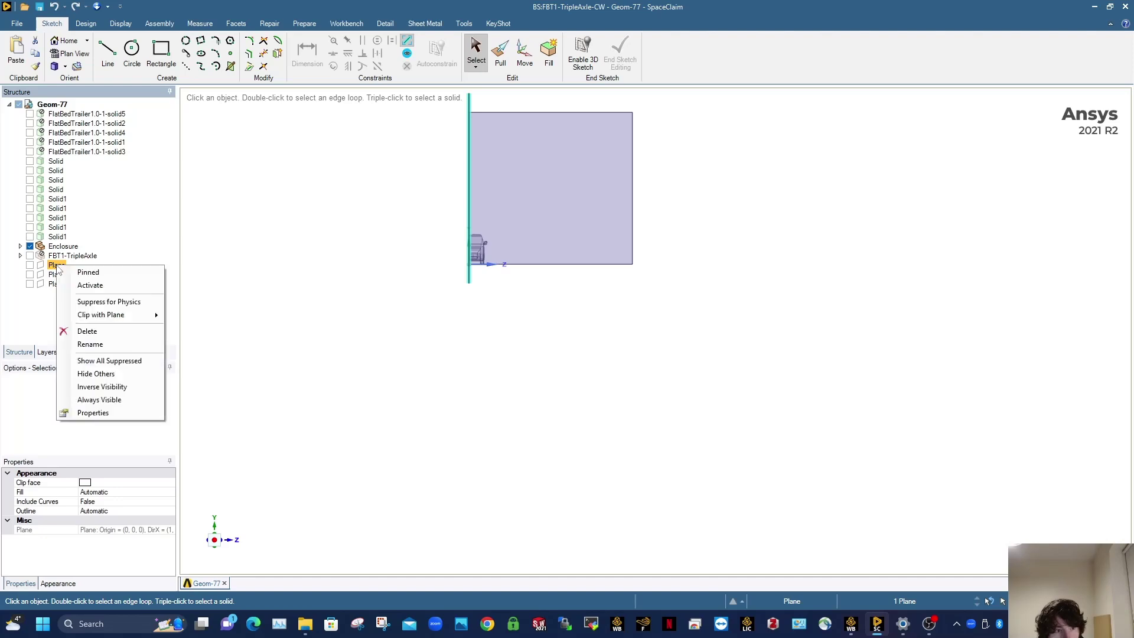
{"action": "left_click", "coordinate": [99, 349]}
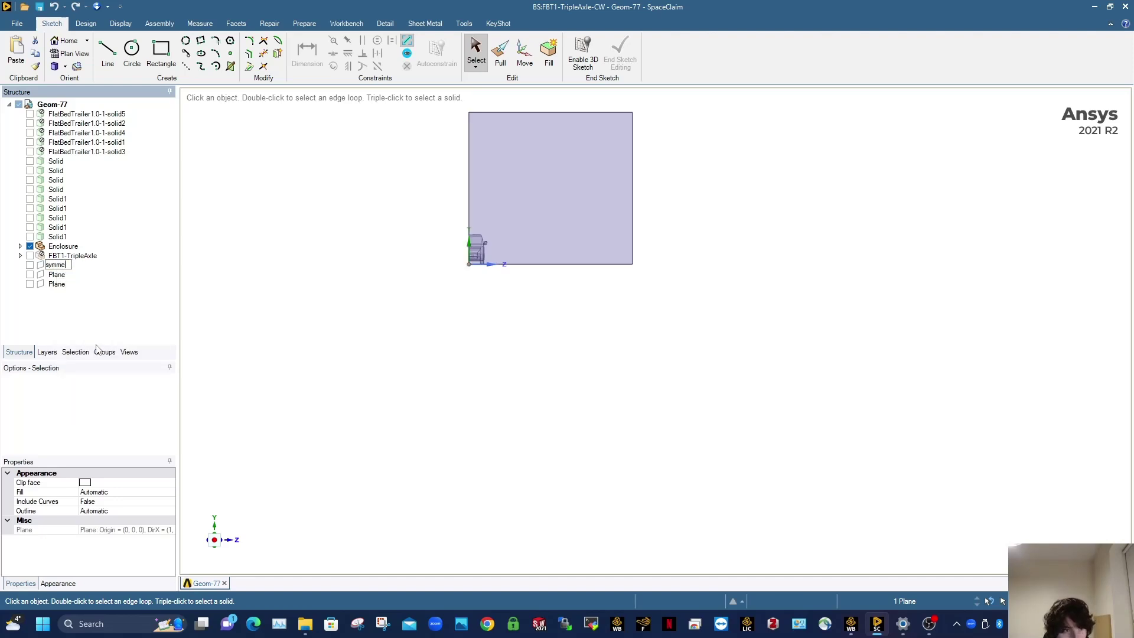
{"action": "key", "text": "Return"}
Step: Show the symmetry plane along the enclosure
{"action": "left_click", "coordinate": [29, 265]}
{"action": "left_click", "coordinate": [386, 375]}
{"action": "middle_click_drag", "start_coordinate": [532, 242], "coordinate": [755, 322]}
{"action": "scroll", "coordinate": [742, 319], "scroll_direction": "up", "scroll_amount": 3}
{"action": "scroll", "coordinate": [729, 340], "scroll_direction": "down", "scroll_amount": 3}
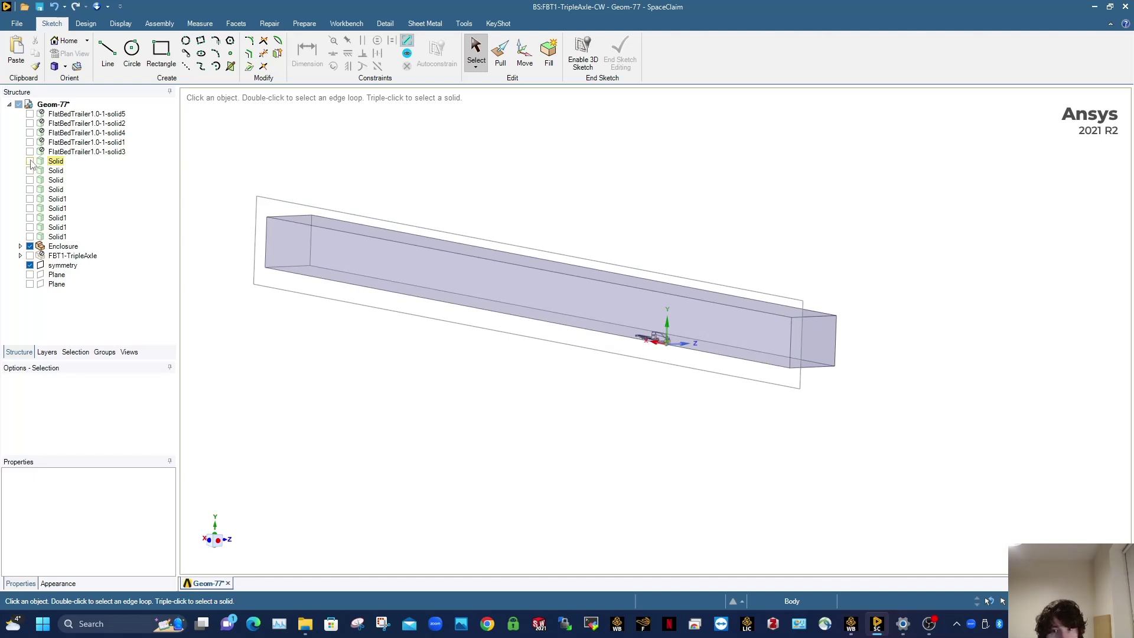
Step: Show the four Solid bodies and five Solid1 bodies around the van, trailer and wake
{"action": "scroll", "coordinate": [655, 343], "scroll_direction": "up", "scroll_amount": 5}
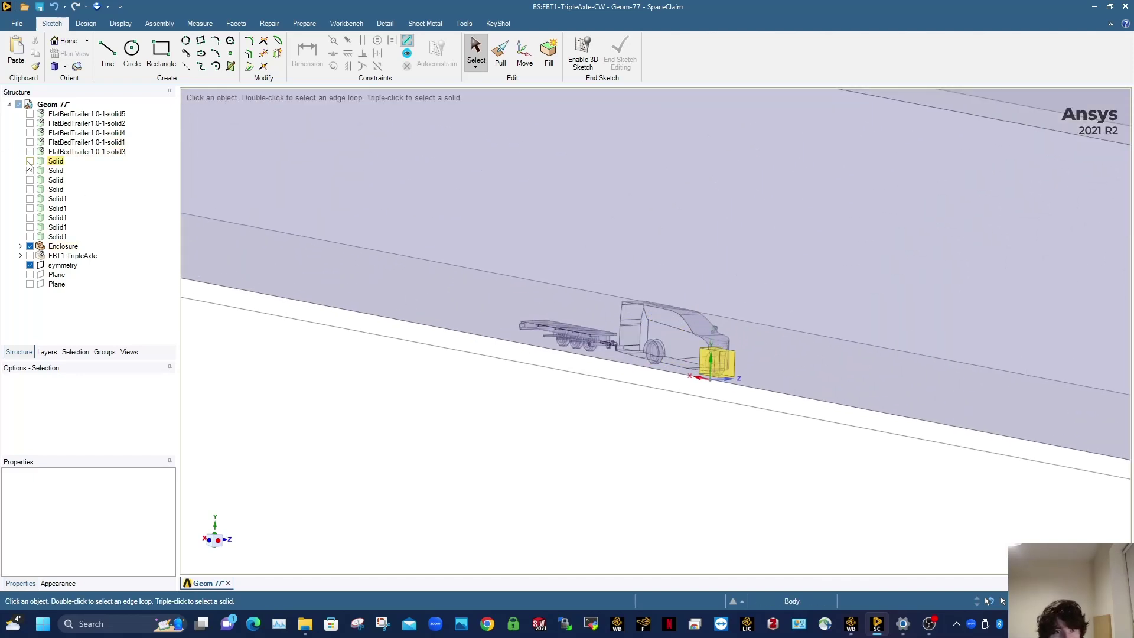
{"action": "left_click", "coordinate": [30, 161]}
{"action": "left_click", "coordinate": [29, 170]}
{"action": "left_click", "coordinate": [30, 180]}
{"action": "left_click", "coordinate": [30, 190]}
{"action": "left_click", "coordinate": [29, 198]}
{"action": "left_click", "coordinate": [30, 208]}
{"action": "left_click", "coordinate": [30, 217]}
{"action": "left_click", "coordinate": [29, 227]}
{"action": "left_click", "coordinate": [30, 236]}
{"action": "scroll", "coordinate": [314, 443], "scroll_direction": "down", "scroll_amount": 5}
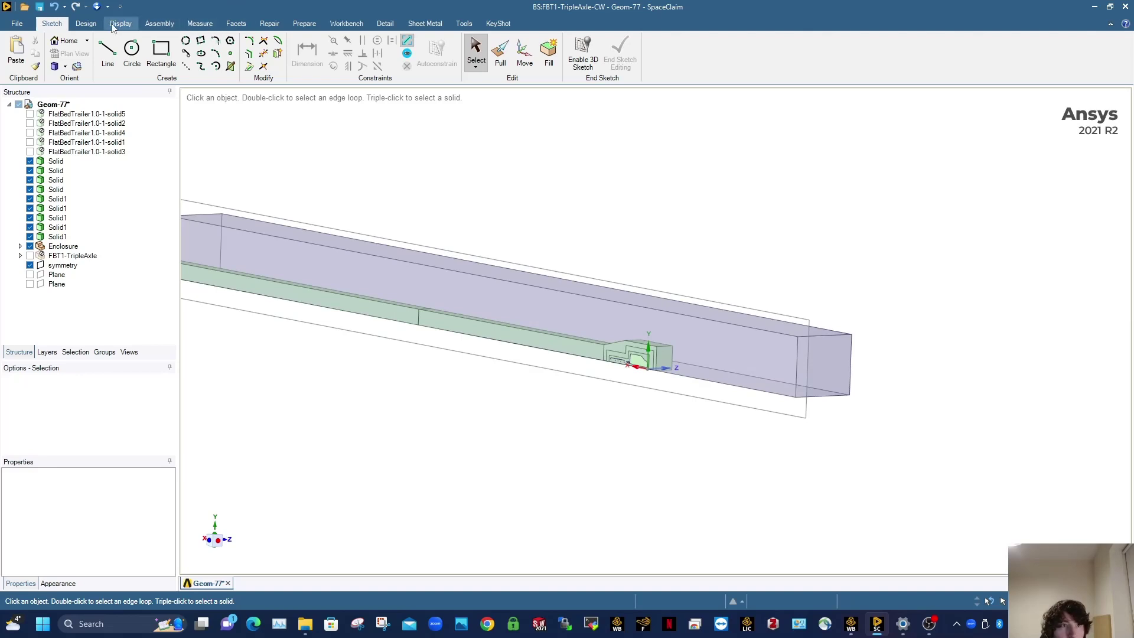
Step: Mirror the enclosure about the symmetry plane, merging mirrored objects and turning off the creation of mirror relationships
{"action": "left_click", "coordinate": [87, 24]}
{"action": "left_click", "coordinate": [465, 66]}
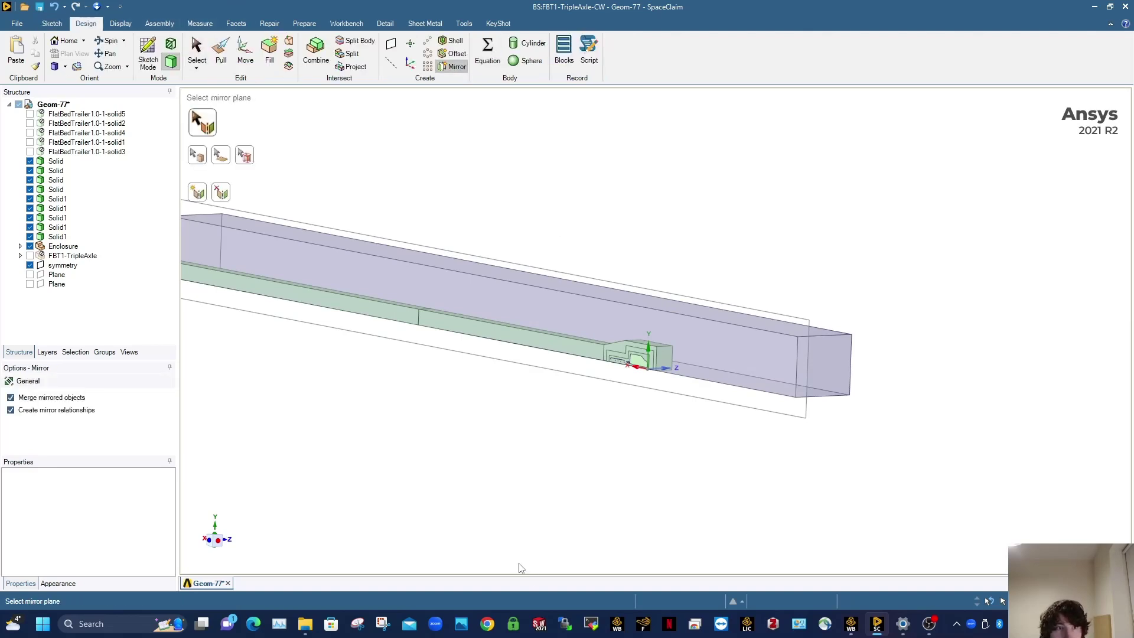
{"action": "left_click", "coordinate": [757, 410]}
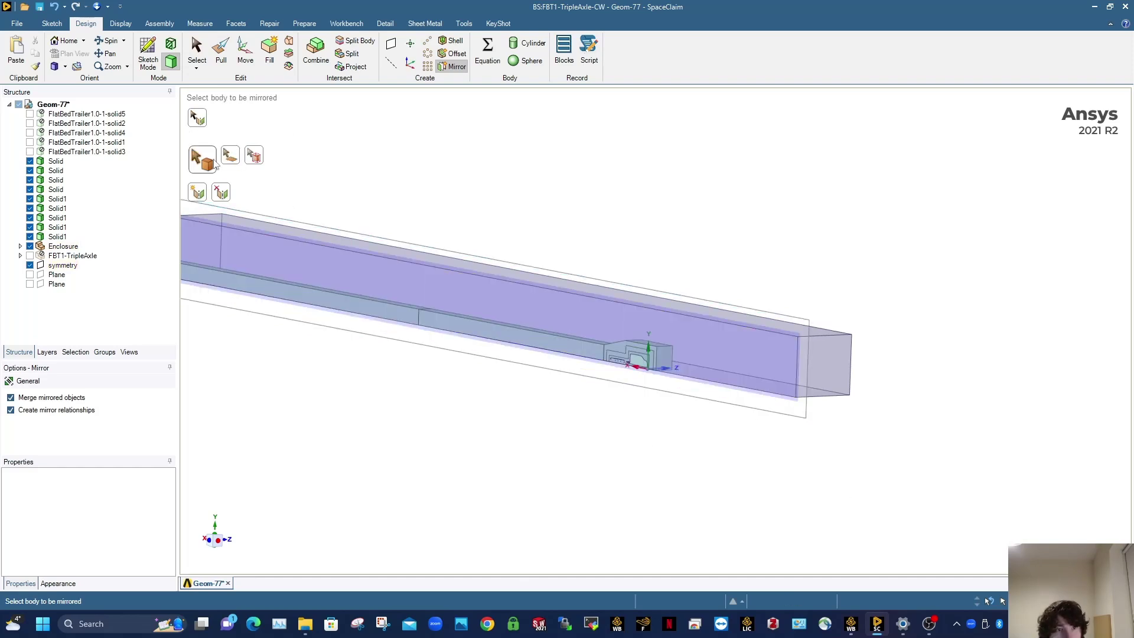
{"action": "left_click", "coordinate": [51, 417]}
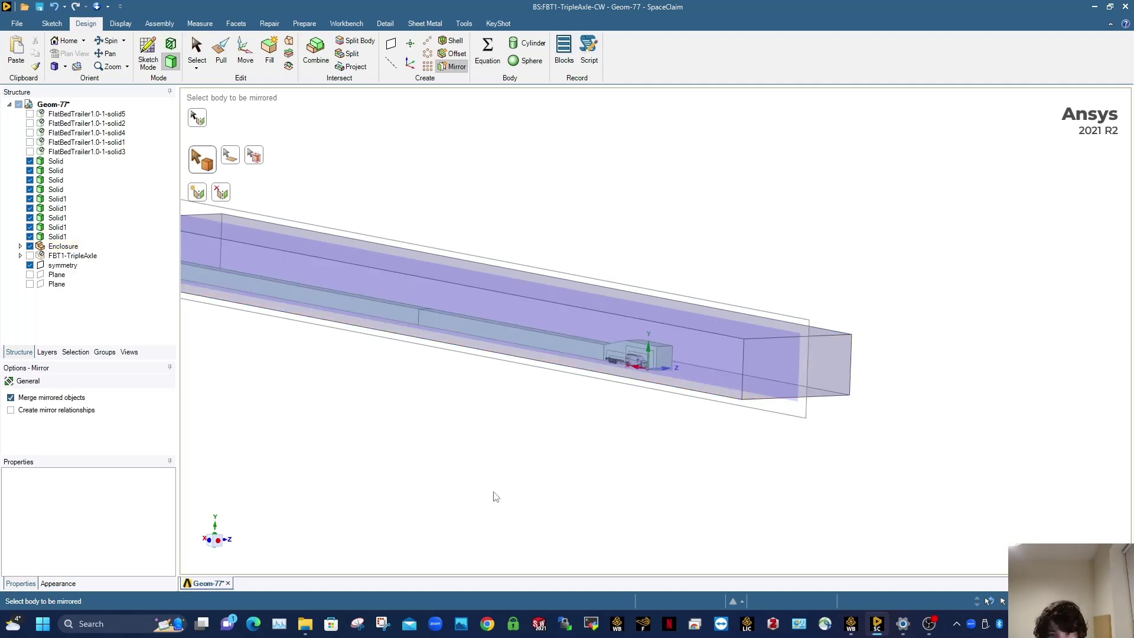
{"action": "scroll", "coordinate": [654, 453], "scroll_direction": "down", "scroll_amount": 4}
{"action": "scroll", "coordinate": [648, 456], "scroll_direction": "up", "scroll_amount": 1}
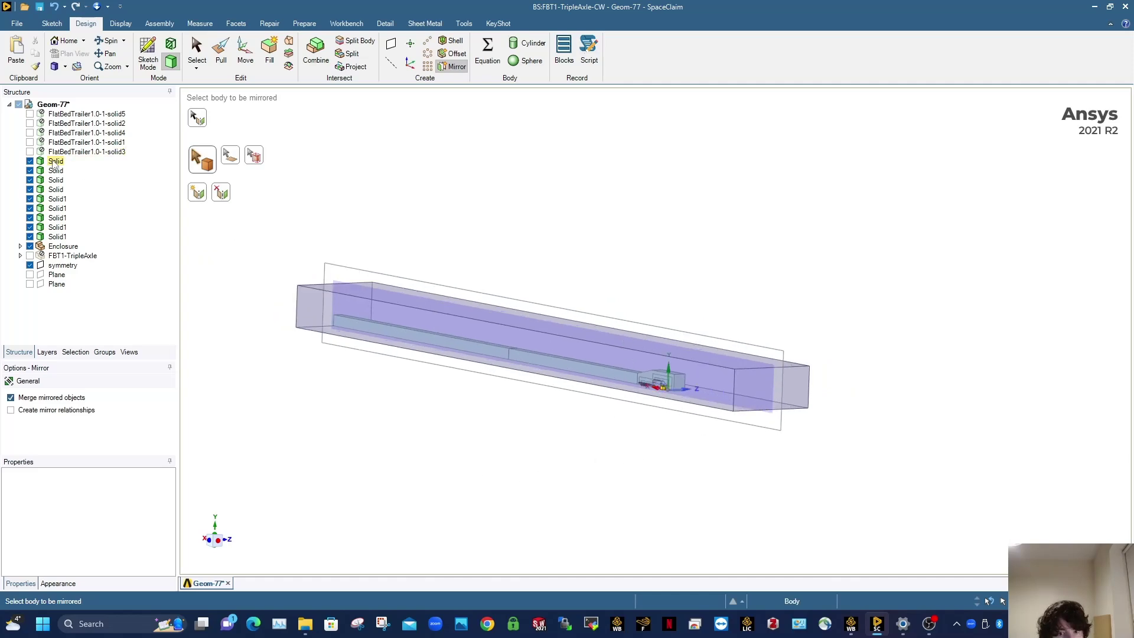
{"action": "scroll", "coordinate": [683, 385], "scroll_direction": "up", "scroll_amount": 6}
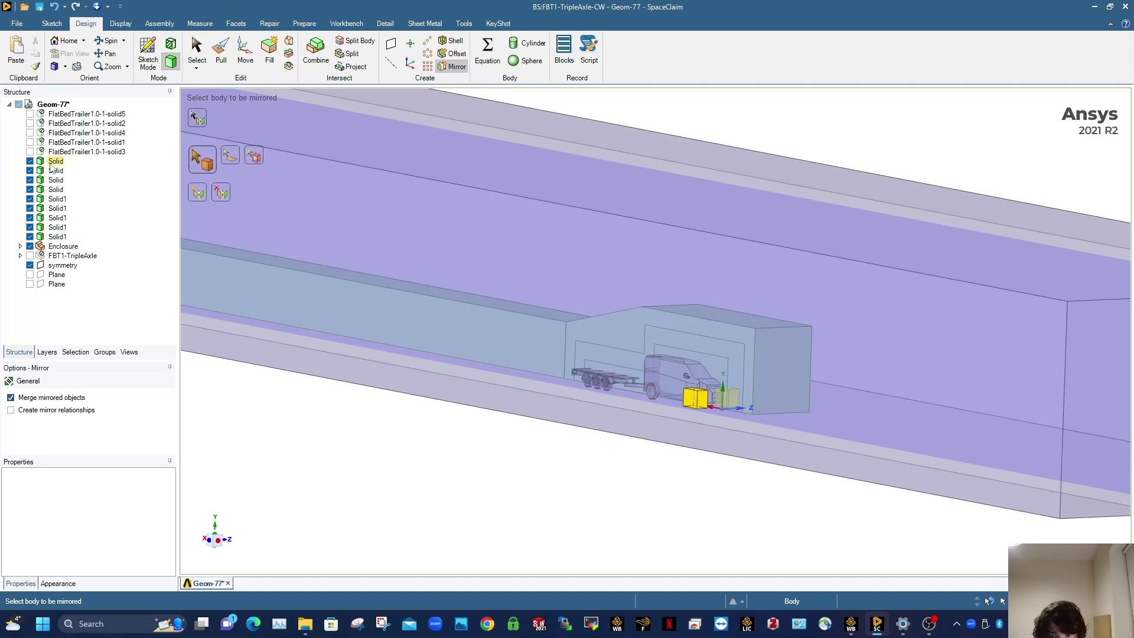
Step: Mirror the Solid and Solid1 bodies around the van, trailer and wake about the symmetry plane, and leave the Mirror tool
{"action": "left_click", "coordinate": [51, 163]}
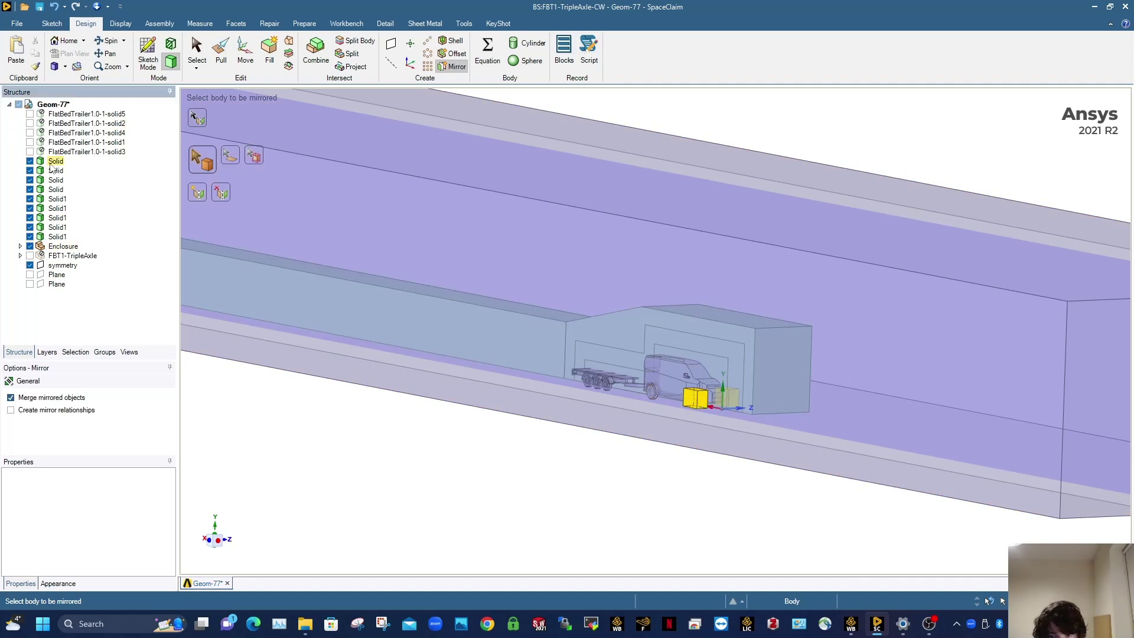
{"action": "left_click", "coordinate": [52, 171]}
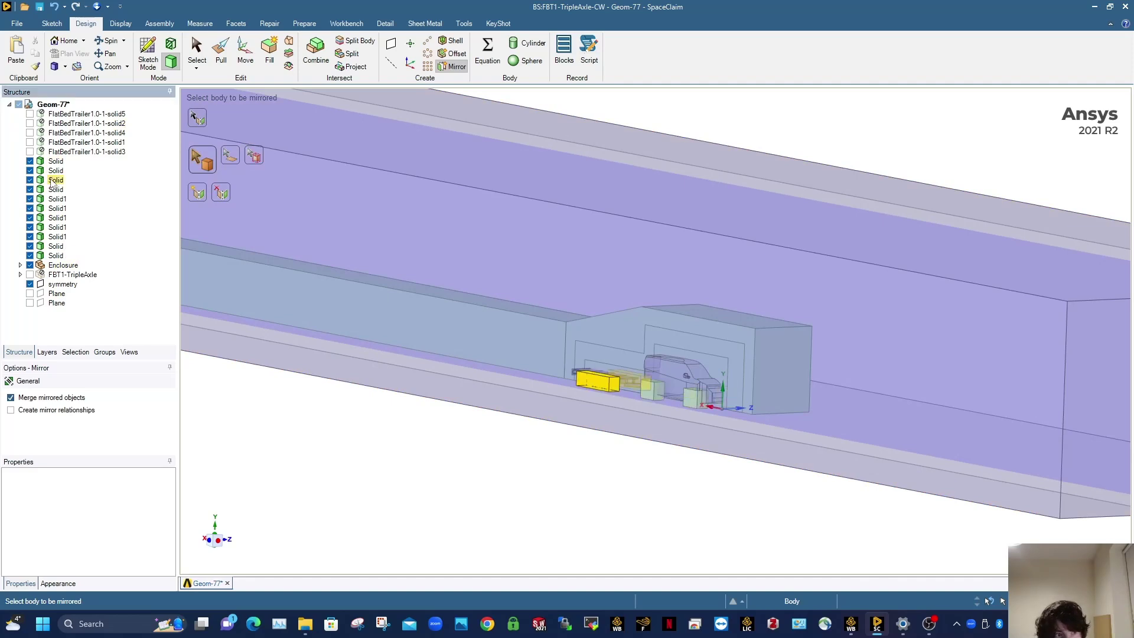
{"action": "left_click", "coordinate": [52, 181]}
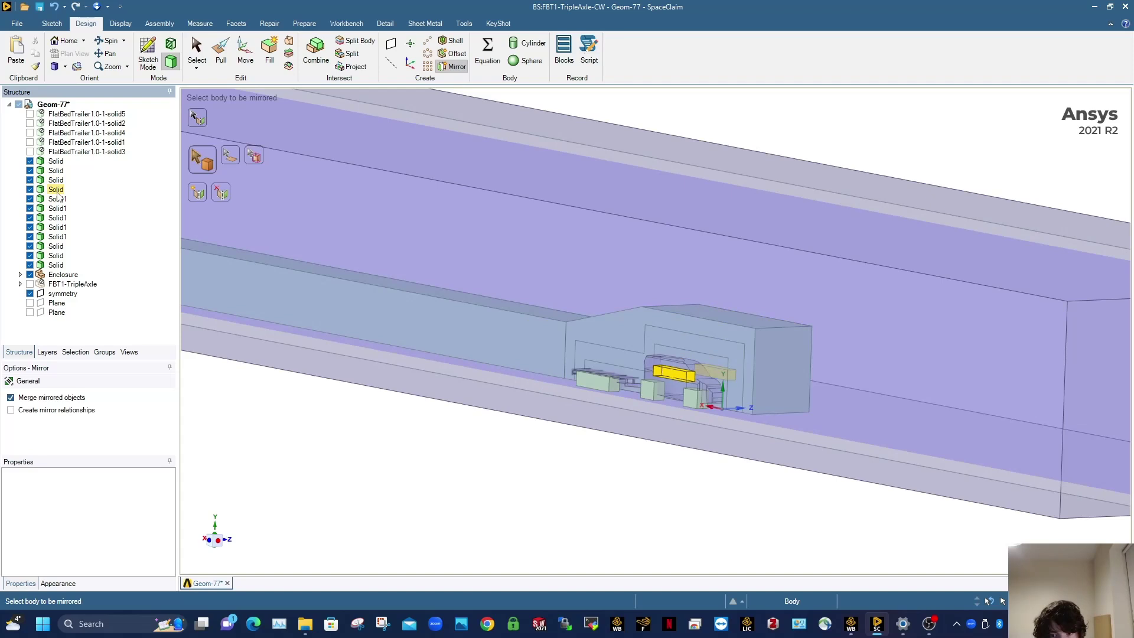
{"action": "left_click", "coordinate": [58, 201]}
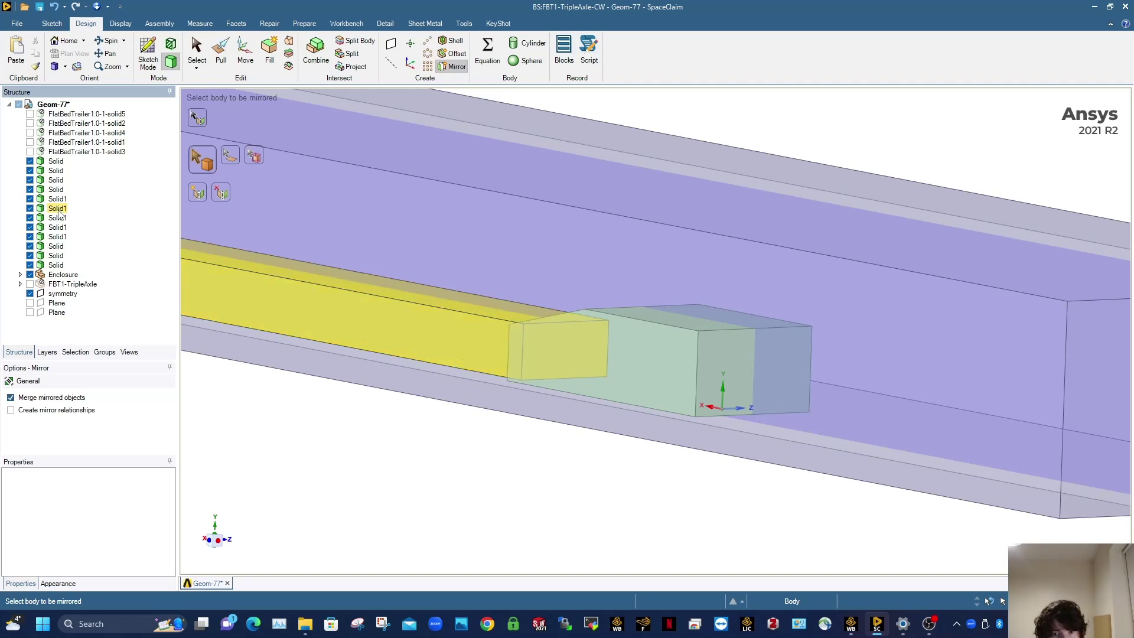
{"action": "scroll", "coordinate": [417, 349], "scroll_direction": "down", "scroll_amount": 5}
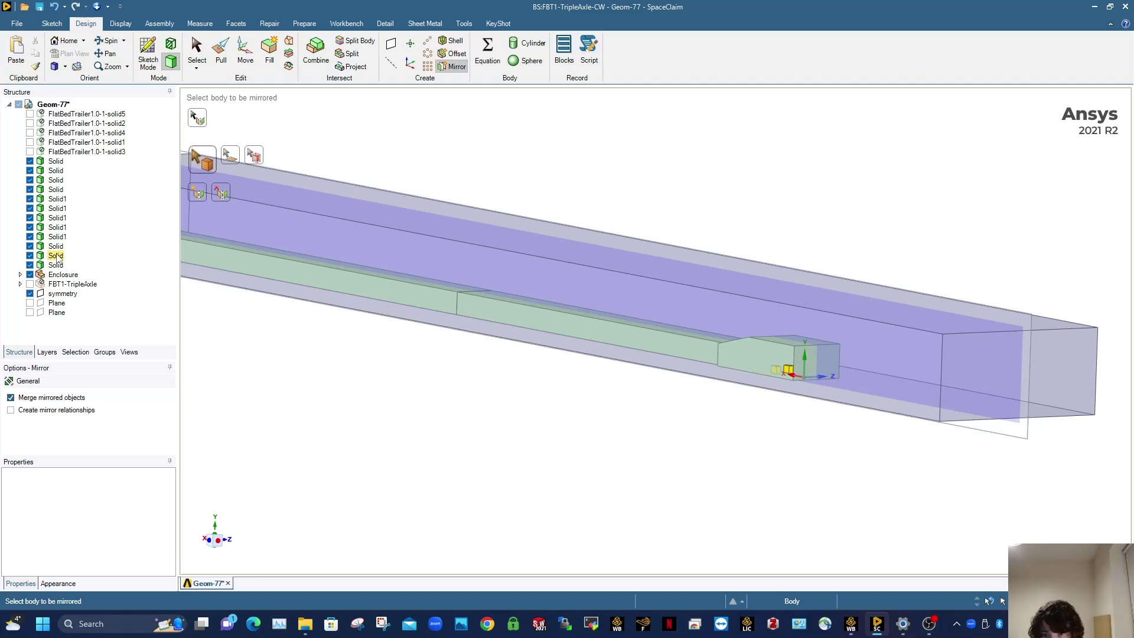
{"action": "key", "text": "Escape"}
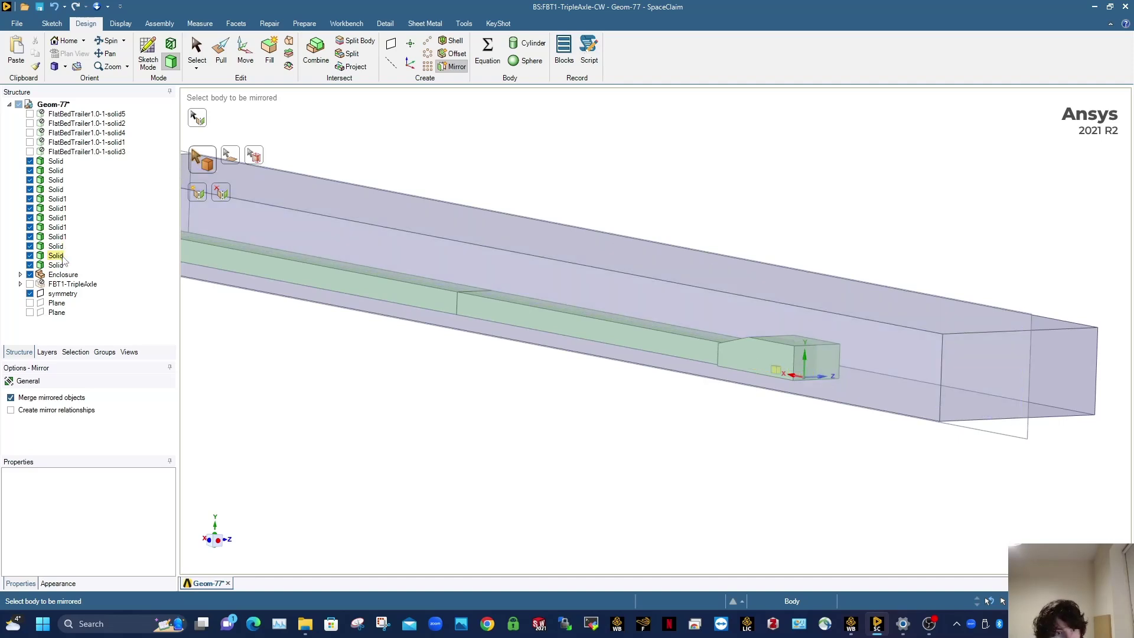
{"action": "key", "text": "Escape"}
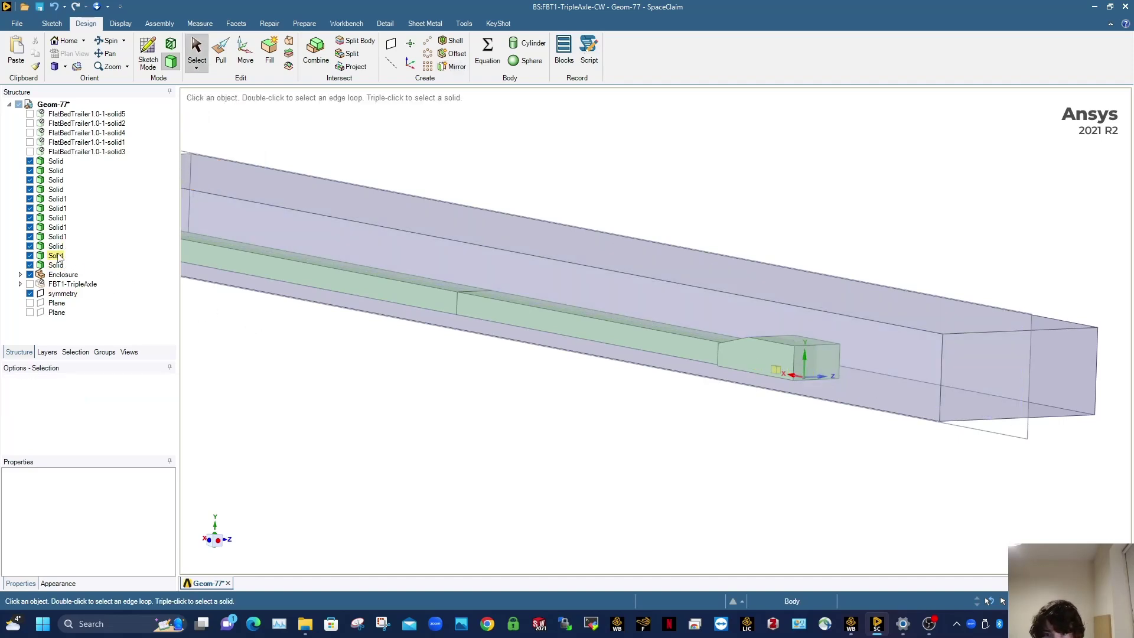
Step: Hide the enclosure, keeping the mirrored inner bodies in view
{"action": "scroll", "coordinate": [794, 338], "scroll_direction": "up", "scroll_amount": 1}
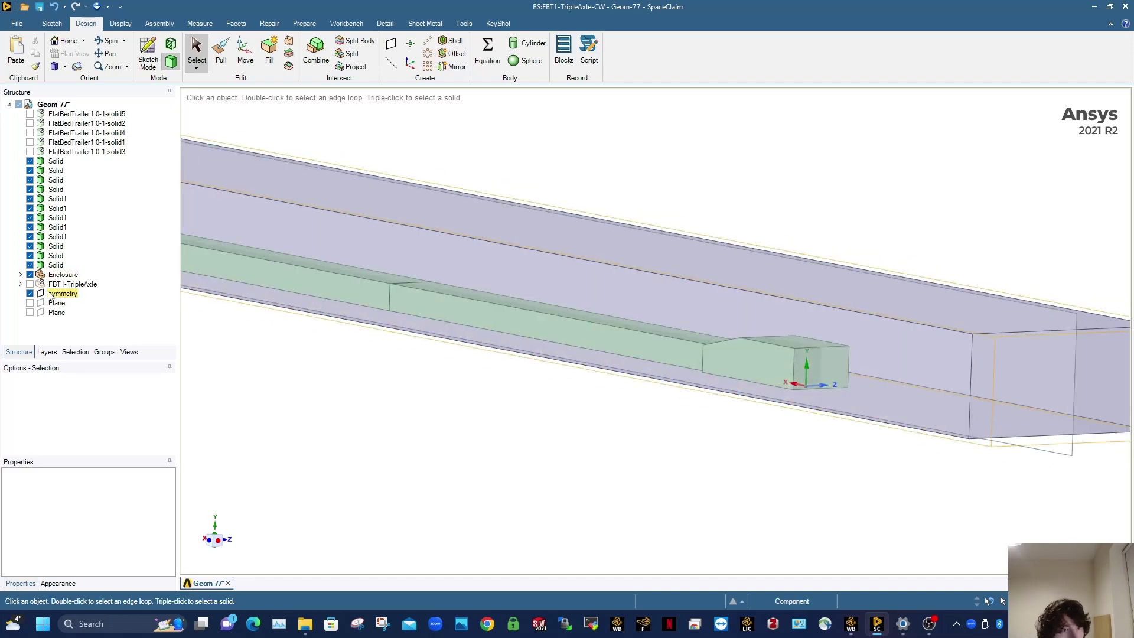
{"action": "left_click", "coordinate": [30, 274]}
{"action": "left_click", "coordinate": [755, 389]}
{"action": "key", "text": "Escape"}
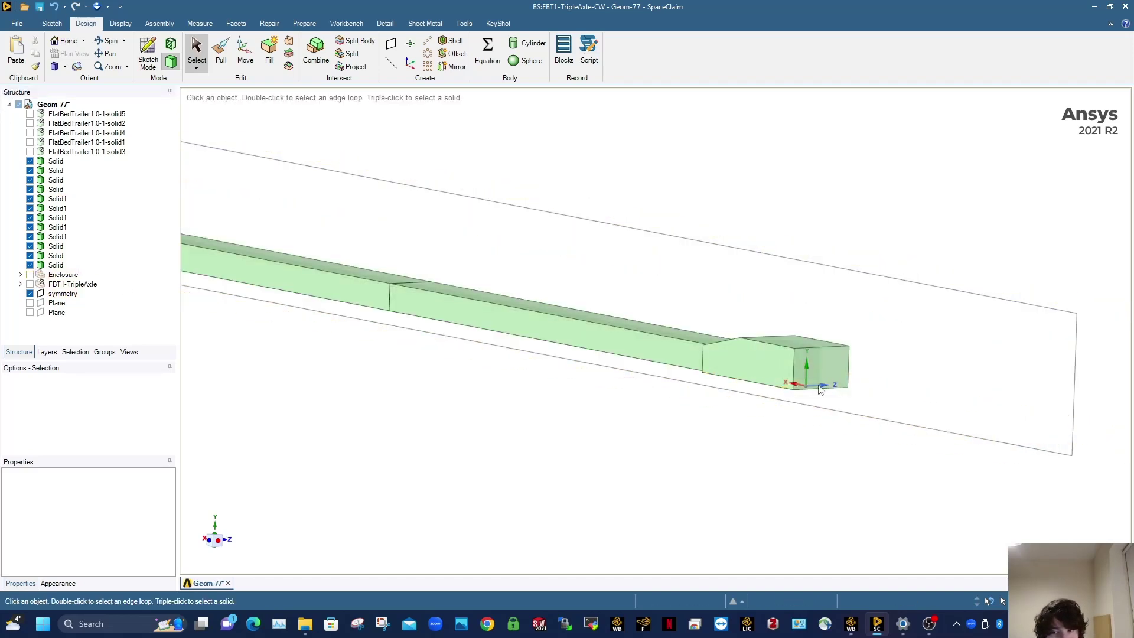
Step: Hide the five Solid1 bodies, leaving only the small Solid boxes around the vehicle and the symmetry plane shown
{"action": "left_click", "coordinate": [29, 199]}
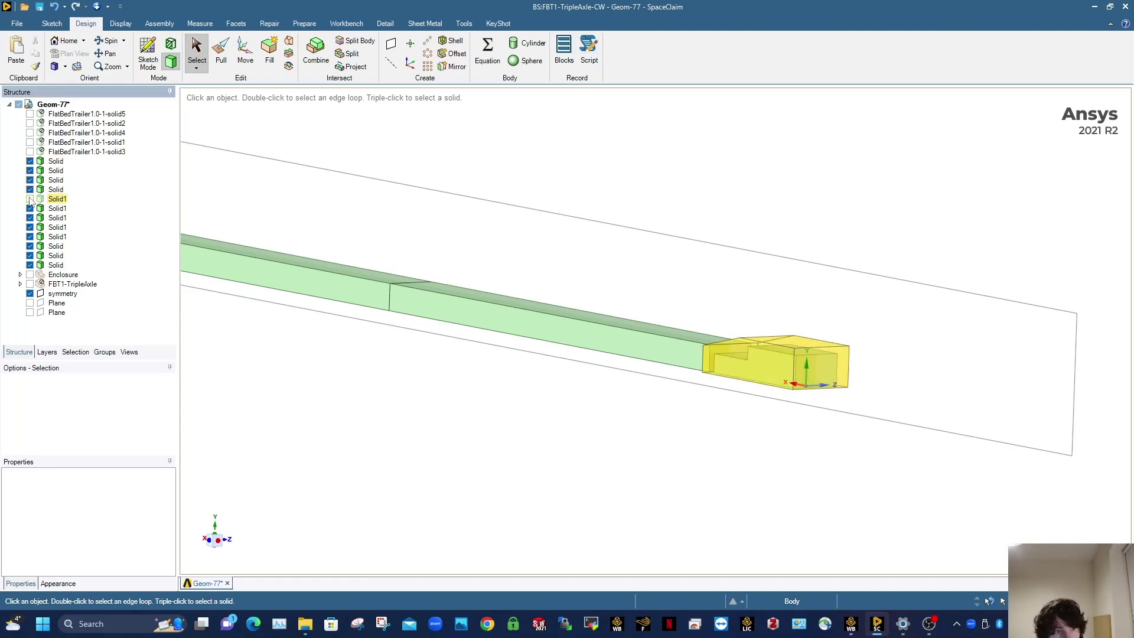
{"action": "left_click", "coordinate": [30, 209]}
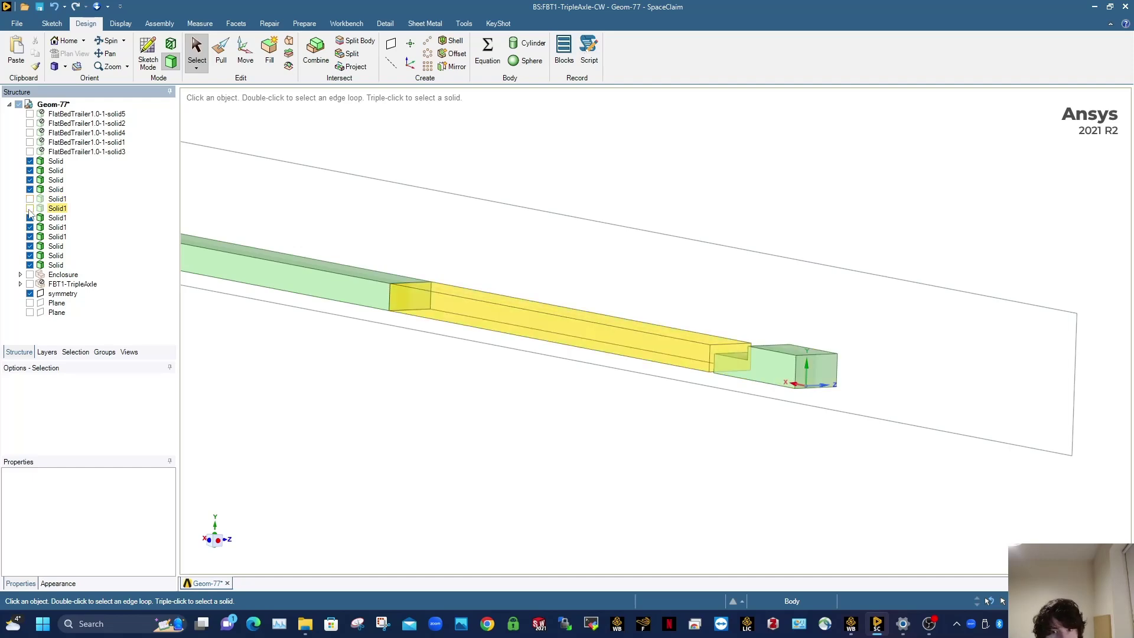
{"action": "left_click", "coordinate": [30, 218]}
{"action": "left_click", "coordinate": [30, 228]}
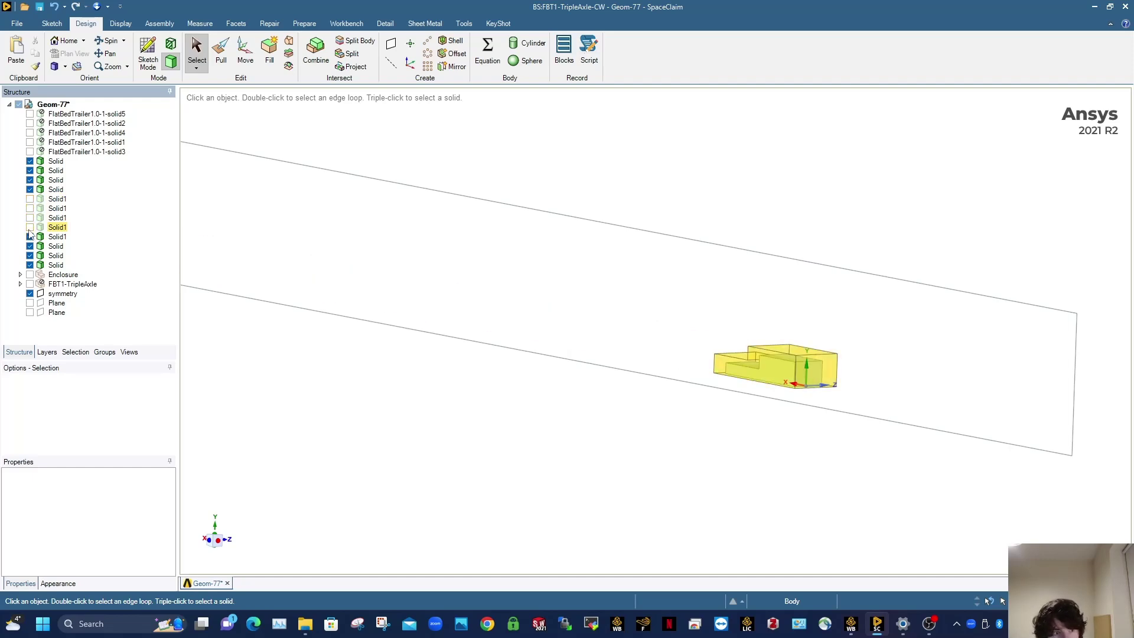
{"action": "left_click", "coordinate": [30, 237]}
{"action": "left_click", "coordinate": [29, 246]}
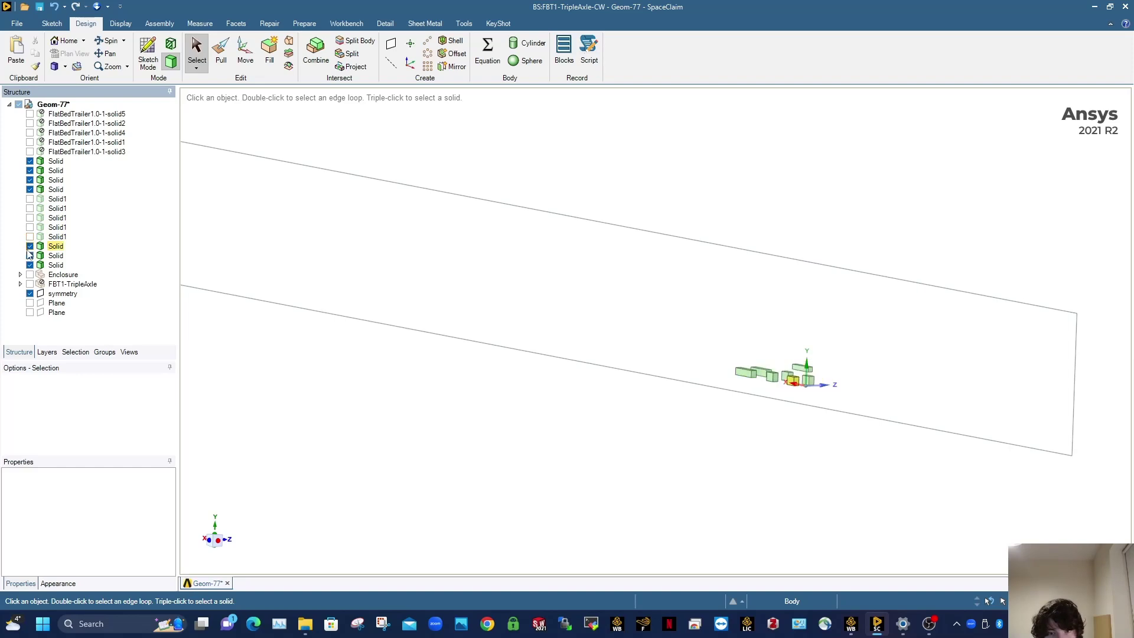
Step: Mirror the remaining upper Solid box about the symmetry plane with mirror relationships off, and leave the Mirror tool
{"action": "left_click", "coordinate": [29, 256]}
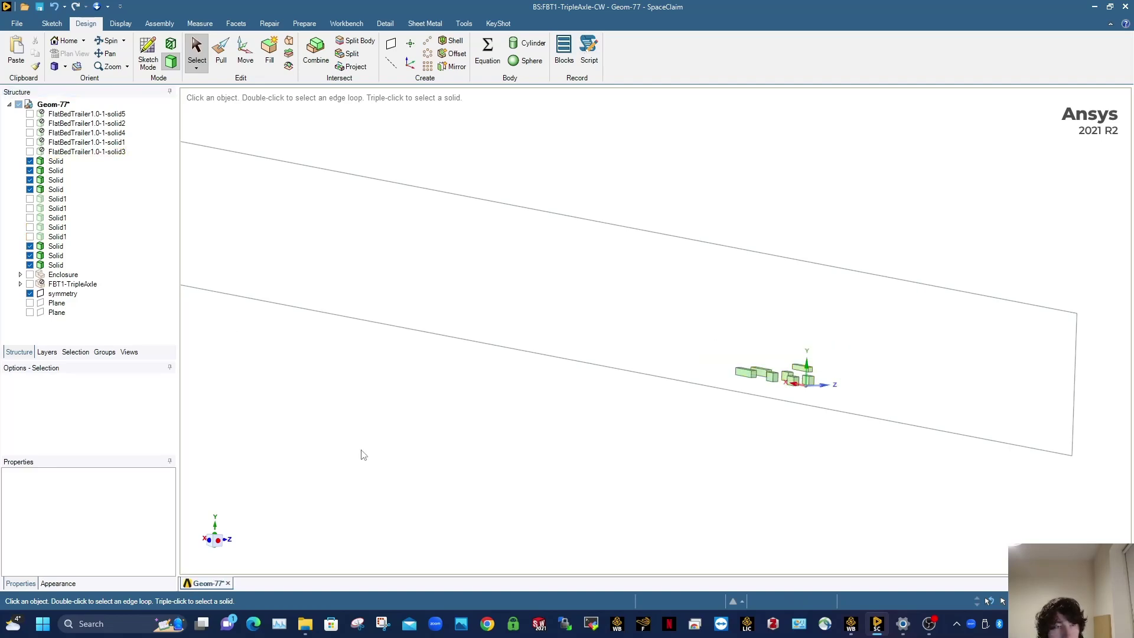
{"action": "left_click", "coordinate": [458, 67]}
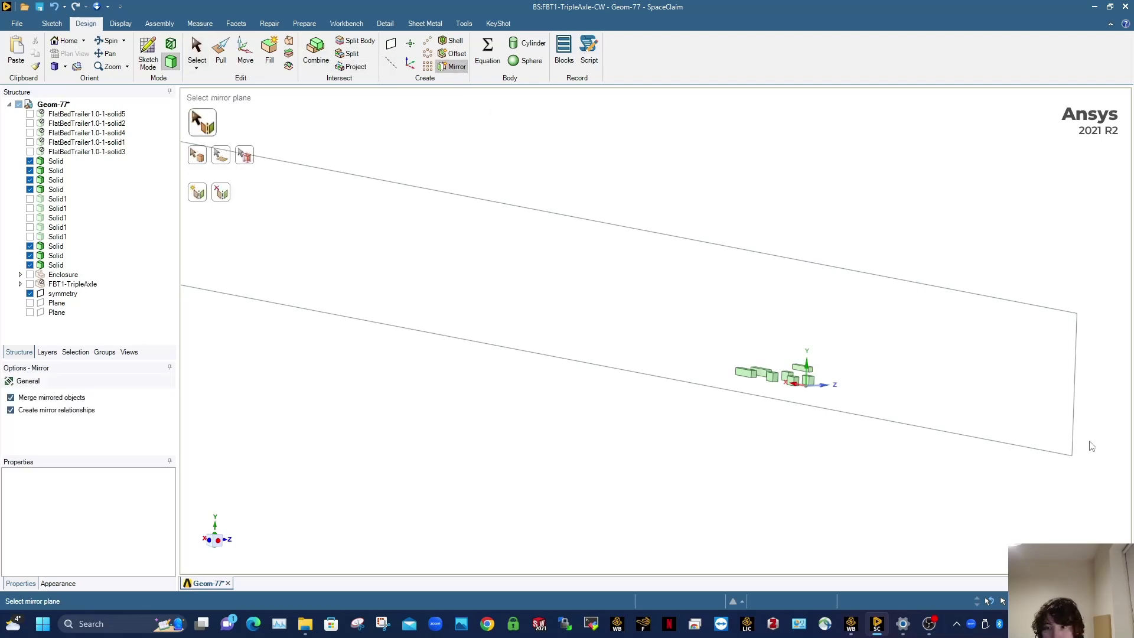
{"action": "left_click", "coordinate": [1042, 457]}
{"action": "scroll", "coordinate": [803, 373], "scroll_direction": "up", "scroll_amount": 3}
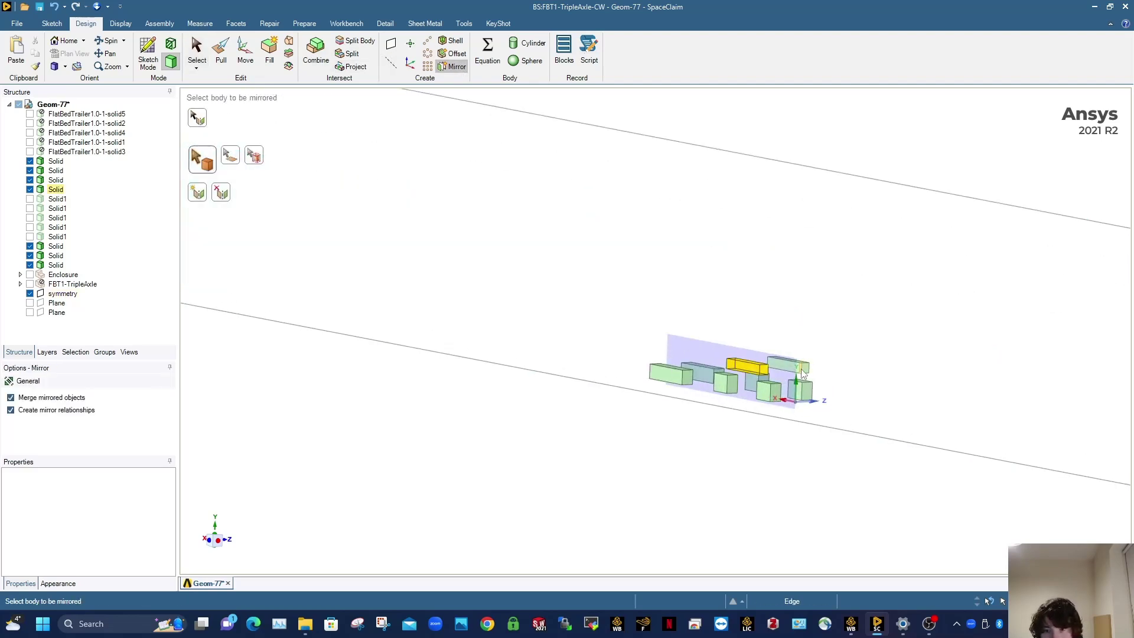
{"action": "left_click", "coordinate": [59, 411]}
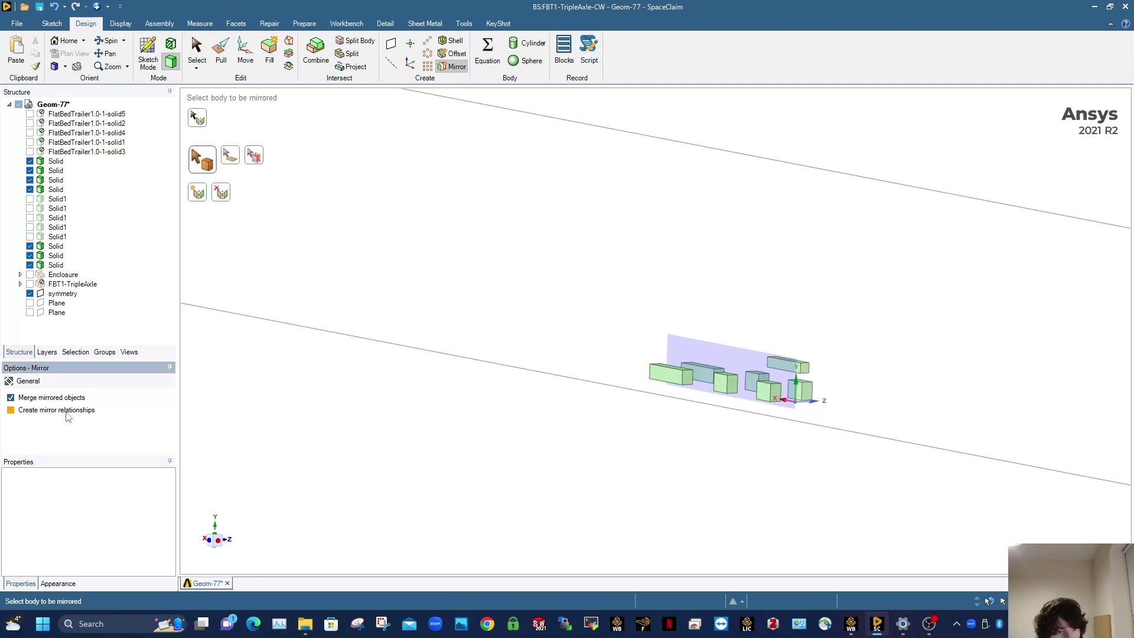
{"action": "left_click", "coordinate": [784, 381]}
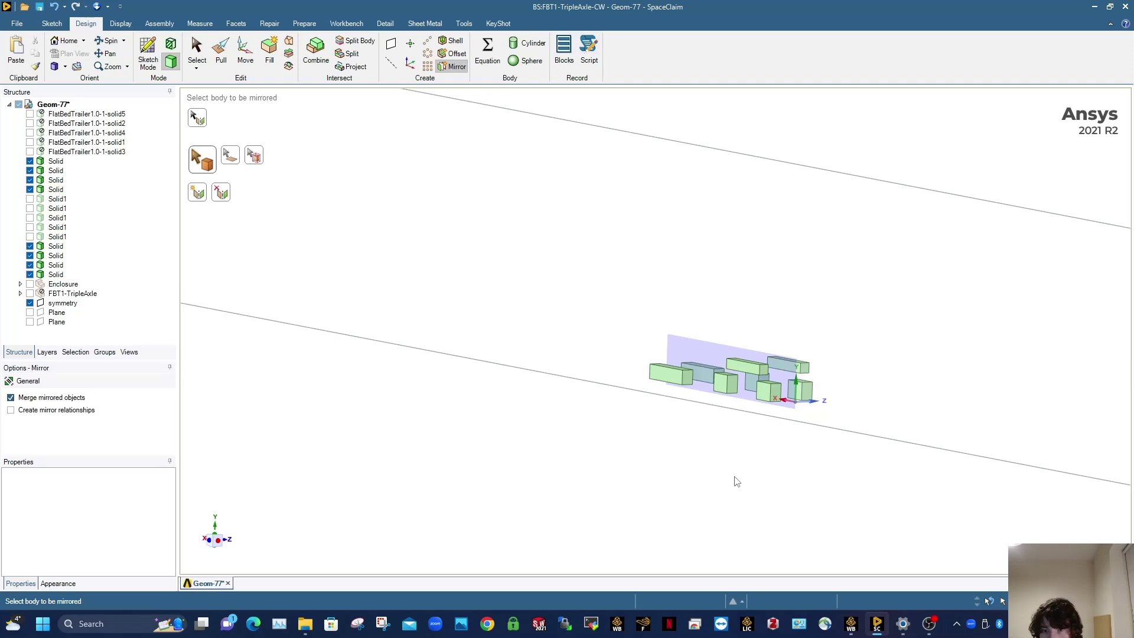
{"action": "key", "text": "Escape"}
{"action": "scroll", "coordinate": [786, 408], "scroll_direction": "down", "scroll_amount": 3}
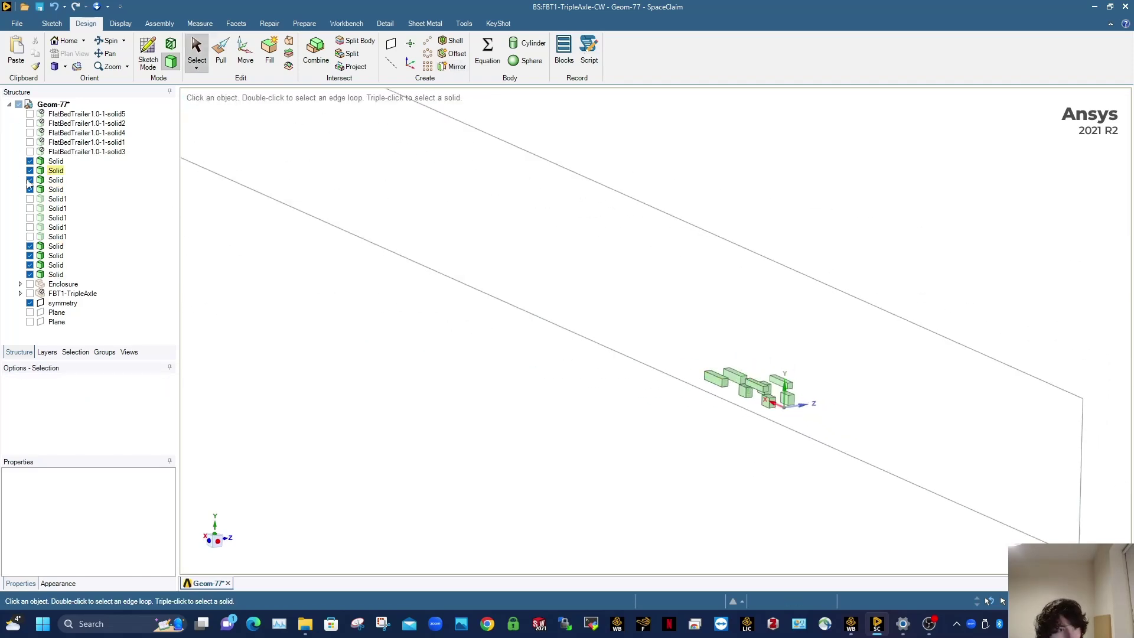
Step: Show the enclosure again and hide all eight Solid boxes around the van and trailer
{"action": "left_click", "coordinate": [29, 284]}
{"action": "left_click", "coordinate": [29, 274]}
{"action": "left_click", "coordinate": [29, 264]}
{"action": "left_click", "coordinate": [30, 255]}
{"action": "left_click", "coordinate": [29, 246]}
{"action": "left_click", "coordinate": [29, 189]}
{"action": "left_click", "coordinate": [30, 179]}
{"action": "left_click", "coordinate": [30, 170]}
{"action": "left_click", "coordinate": [29, 162]}
{"action": "scroll", "coordinate": [824, 438], "scroll_direction": "down", "scroll_amount": 4}
{"action": "middle_click_drag", "start_coordinate": [823, 437], "coordinate": [725, 376], "text": "ctrl"}
{"action": "scroll", "coordinate": [732, 385], "scroll_direction": "up", "scroll_amount": 2}
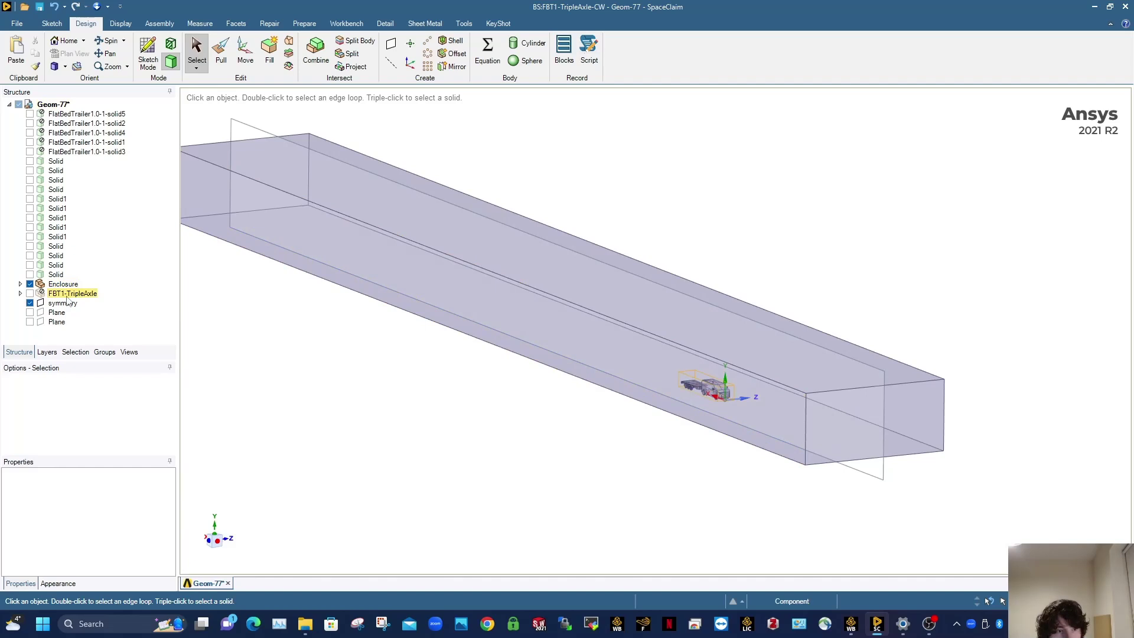
Step: List the model's named selections and check which enclosure face the inlet selection covers
{"action": "left_click", "coordinate": [104, 352]}
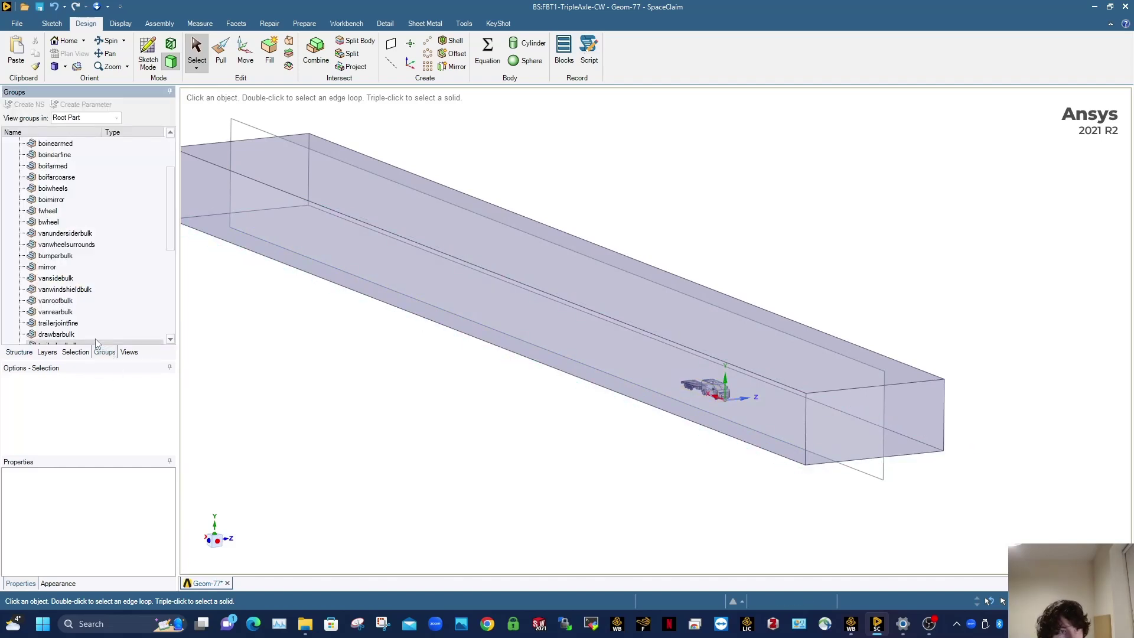
{"action": "scroll", "coordinate": [89, 278], "scroll_direction": "up", "scroll_amount": 2}
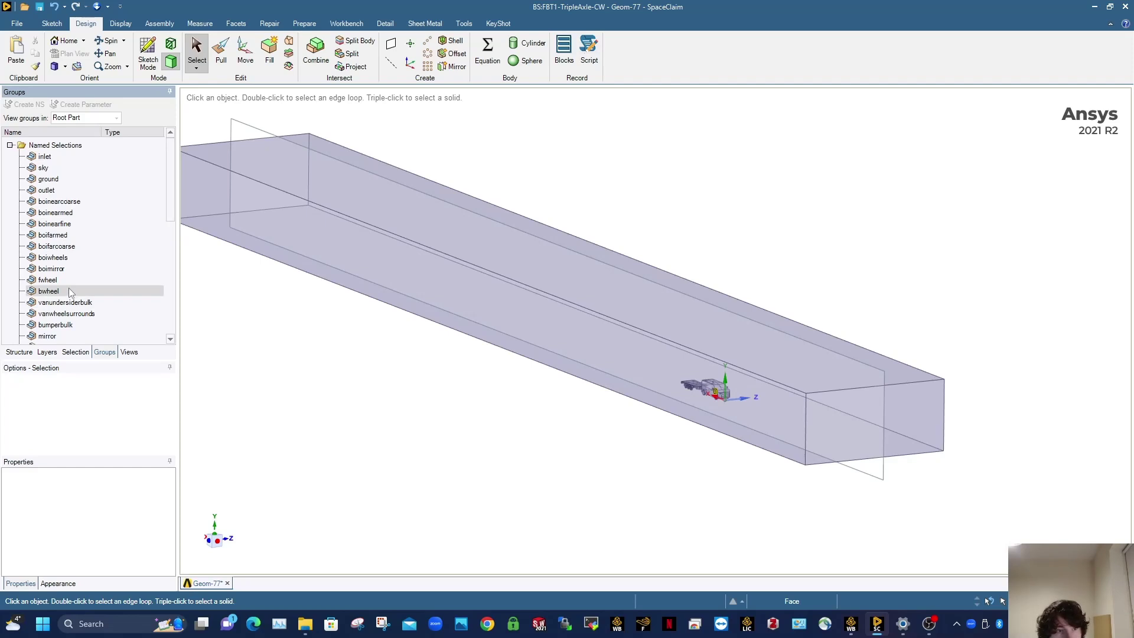
{"action": "middle_click_drag", "start_coordinate": [807, 384], "coordinate": [726, 355]}
{"action": "middle_click_drag", "start_coordinate": [846, 425], "coordinate": [792, 416]}
{"action": "middle_click_drag", "start_coordinate": [927, 428], "coordinate": [600, 357], "text": "ctrl"}
{"action": "middle_click_drag", "start_coordinate": [712, 375], "coordinate": [538, 398]}
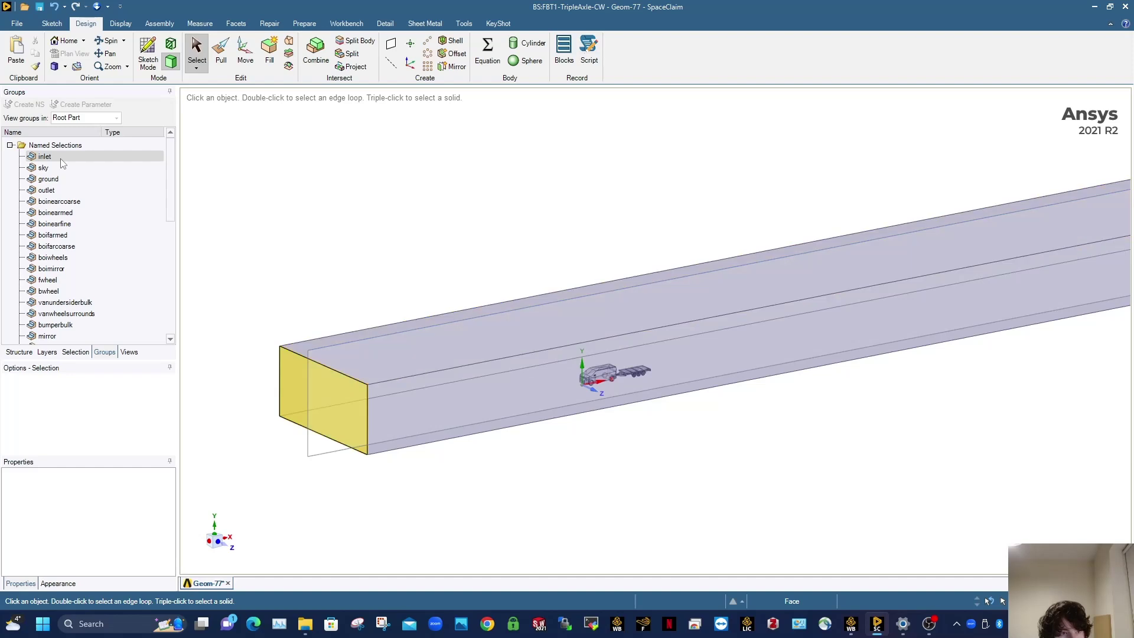
Step: Examine which faces at the front of the van belong to the bumperbulk named selection
{"action": "left_click", "coordinate": [55, 327]}
{"action": "scroll", "coordinate": [588, 366], "scroll_direction": "up", "scroll_amount": 5}
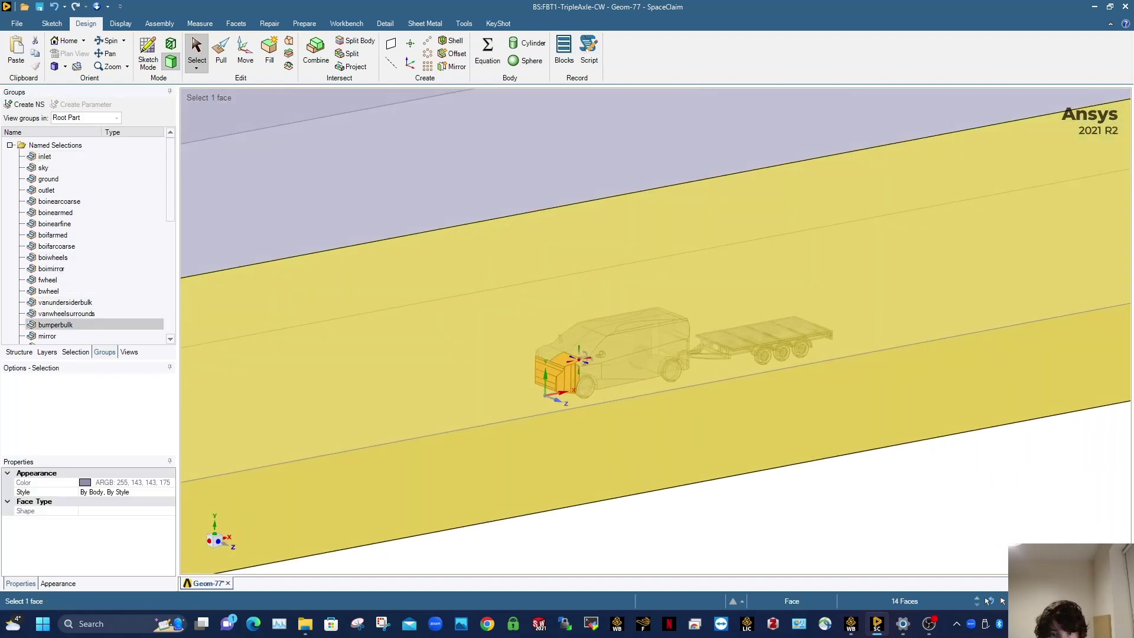
{"action": "middle_click_drag", "start_coordinate": [579, 360], "coordinate": [643, 369]}
{"action": "scroll", "coordinate": [644, 369], "scroll_direction": "down", "scroll_amount": 5}
{"action": "scroll", "coordinate": [626, 384], "scroll_direction": "up", "scroll_amount": 8}
{"action": "scroll", "coordinate": [776, 371], "scroll_direction": "up", "scroll_amount": 2}
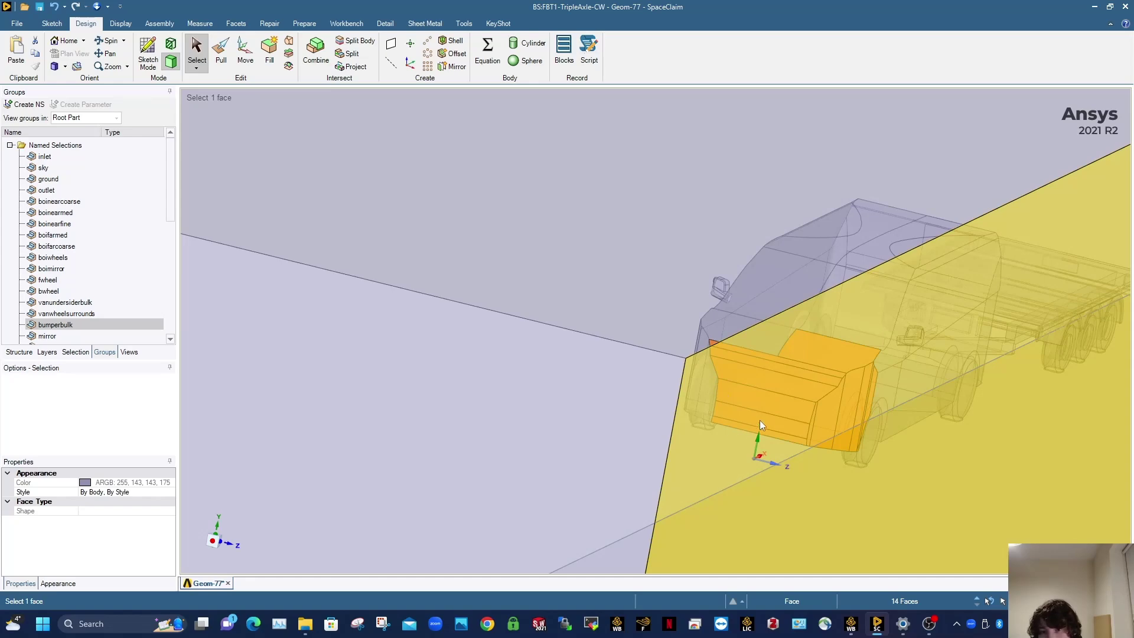
{"action": "scroll", "coordinate": [764, 360], "scroll_direction": "down", "scroll_amount": 10}
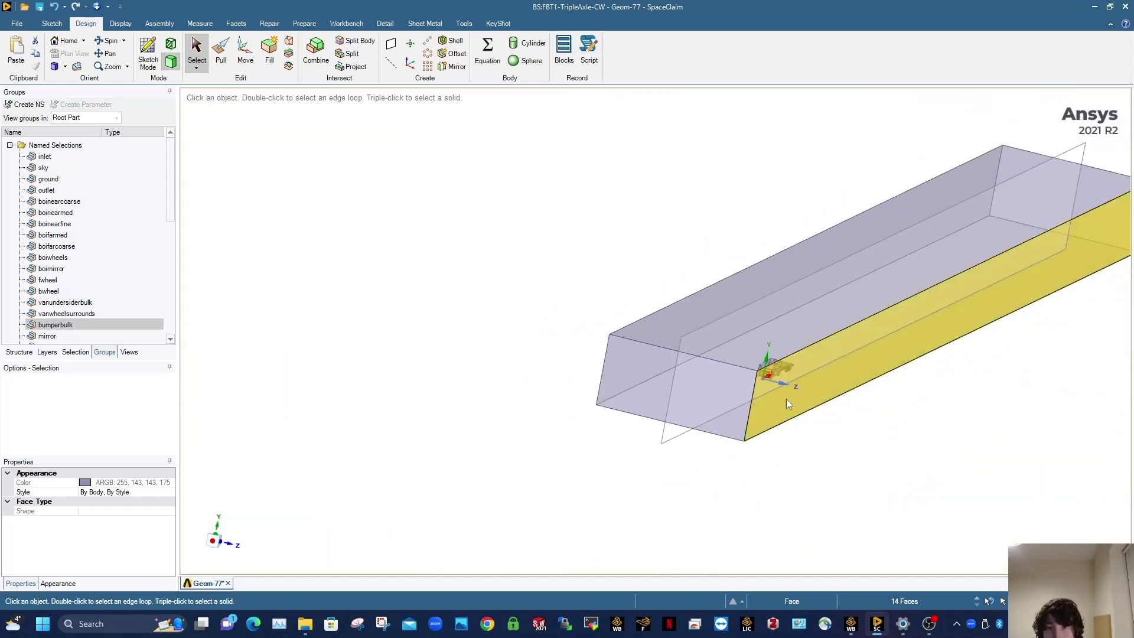
Step: Clear the bumperbulk selection and rename the inlet named selection on the enclosure's front end face as inletmain
{"action": "left_click", "coordinate": [897, 443]}
{"action": "middle_click_drag", "start_coordinate": [898, 443], "coordinate": [624, 407]}
{"action": "scroll", "coordinate": [655, 402], "scroll_direction": "up", "scroll_amount": 5}
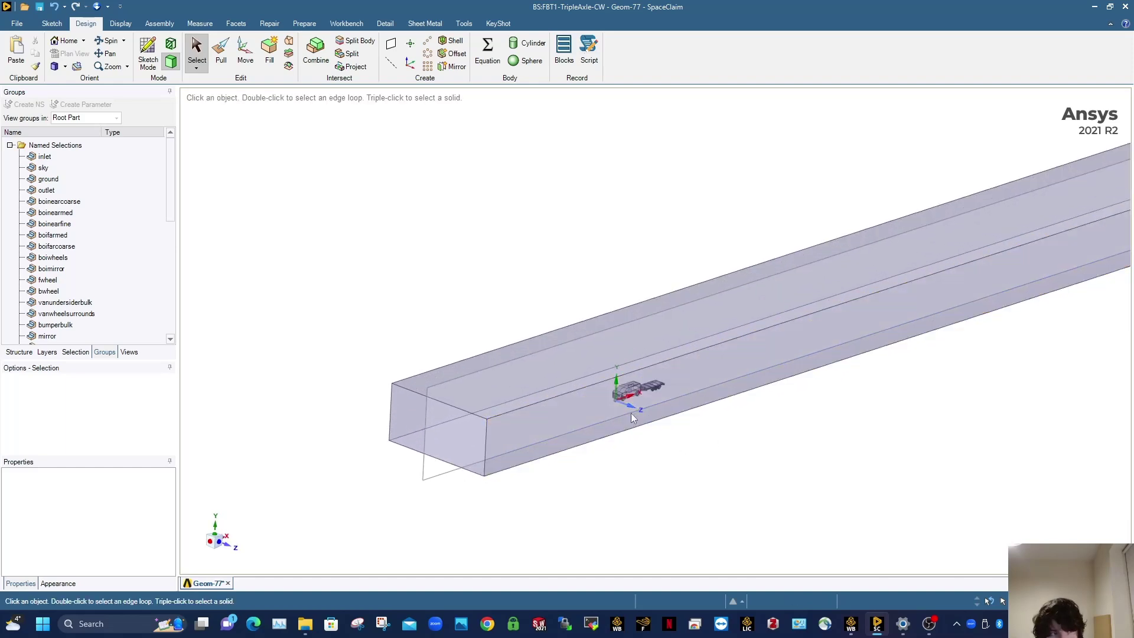
{"action": "scroll", "coordinate": [511, 406], "scroll_direction": "up", "scroll_amount": 3}
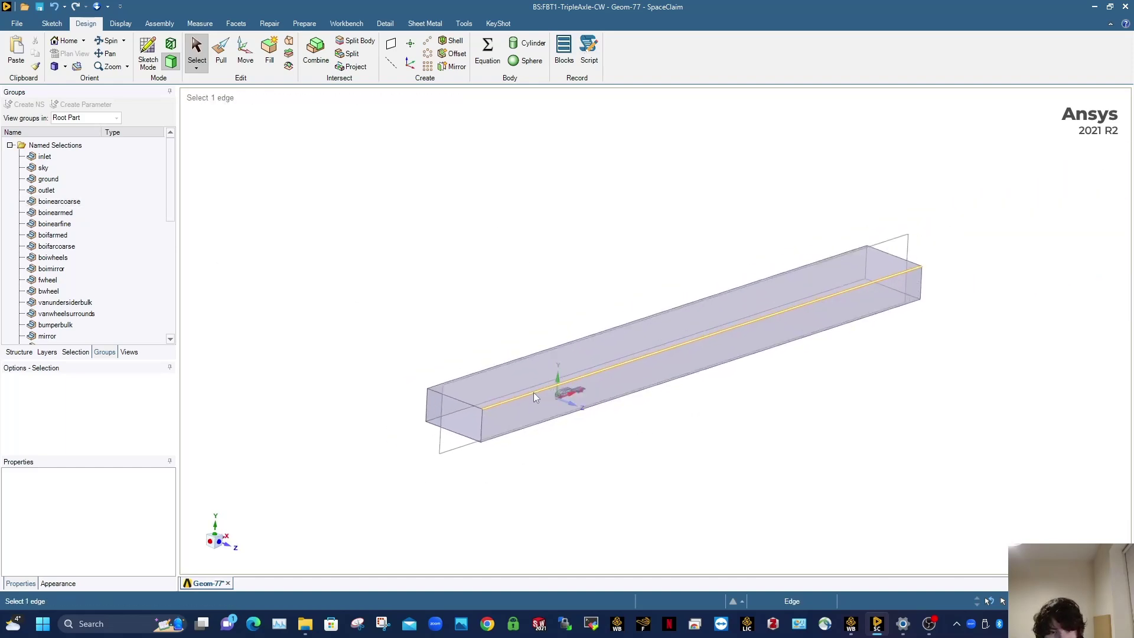
{"action": "middle_click_drag", "start_coordinate": [511, 406], "coordinate": [668, 461]}
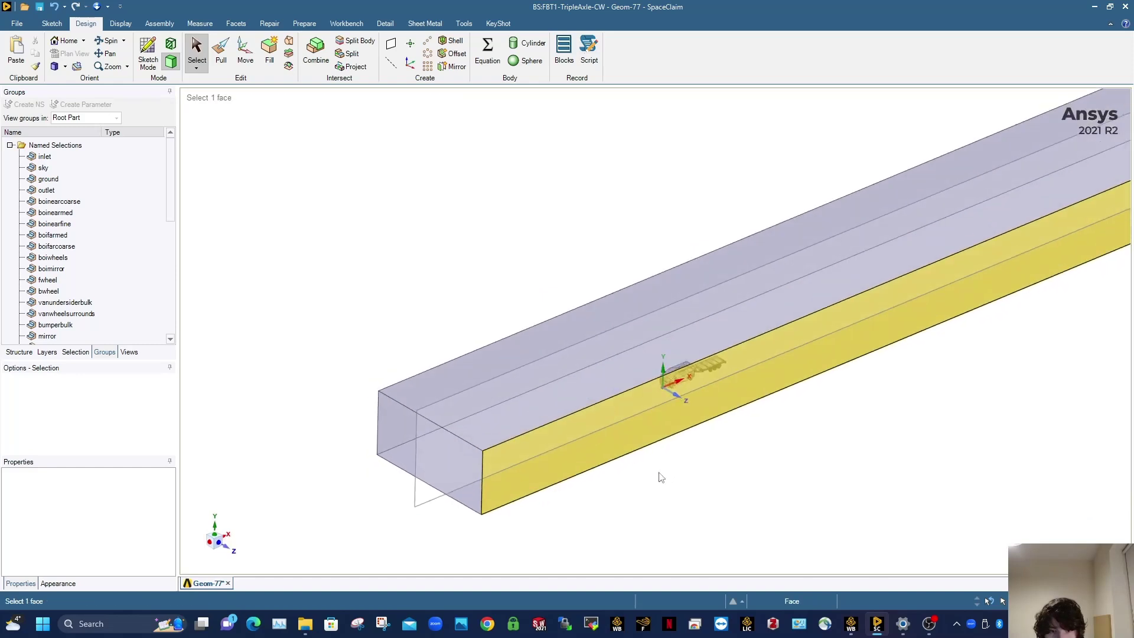
{"action": "left_click", "coordinate": [431, 469]}
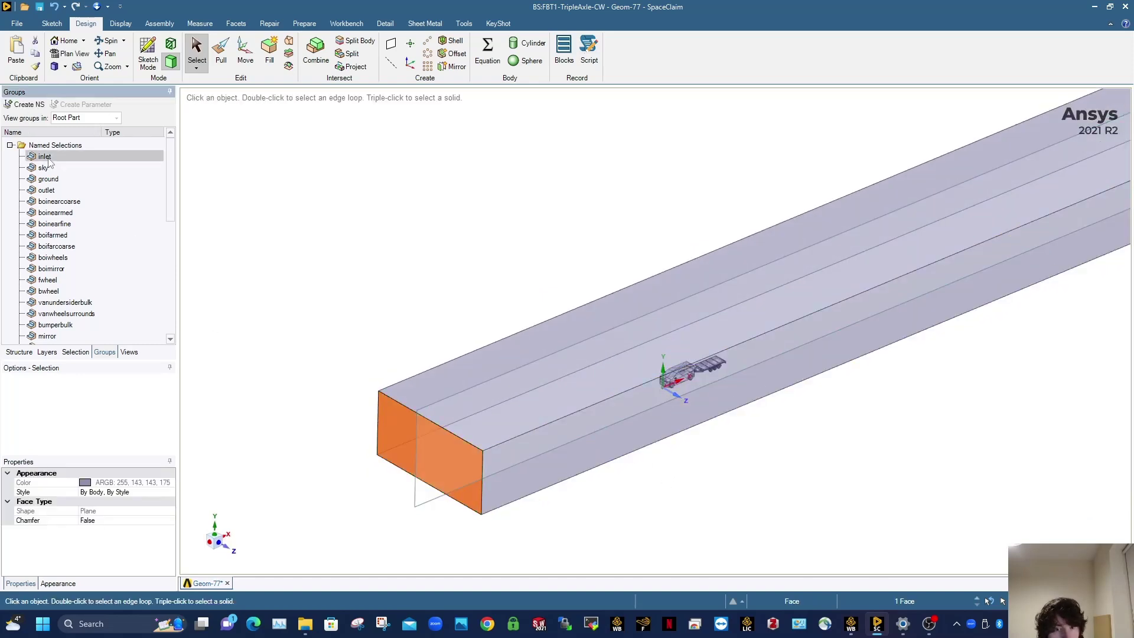
{"action": "left_click", "coordinate": [489, 255]}
{"action": "left_click", "coordinate": [57, 159]}
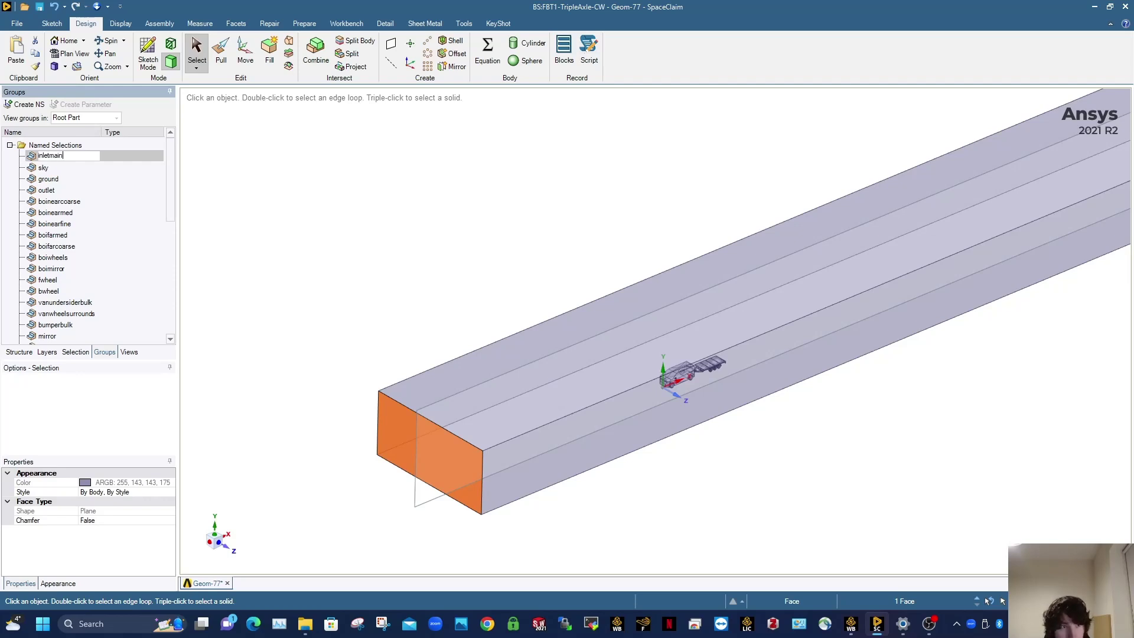
{"action": "left_click", "coordinate": [284, 248]}
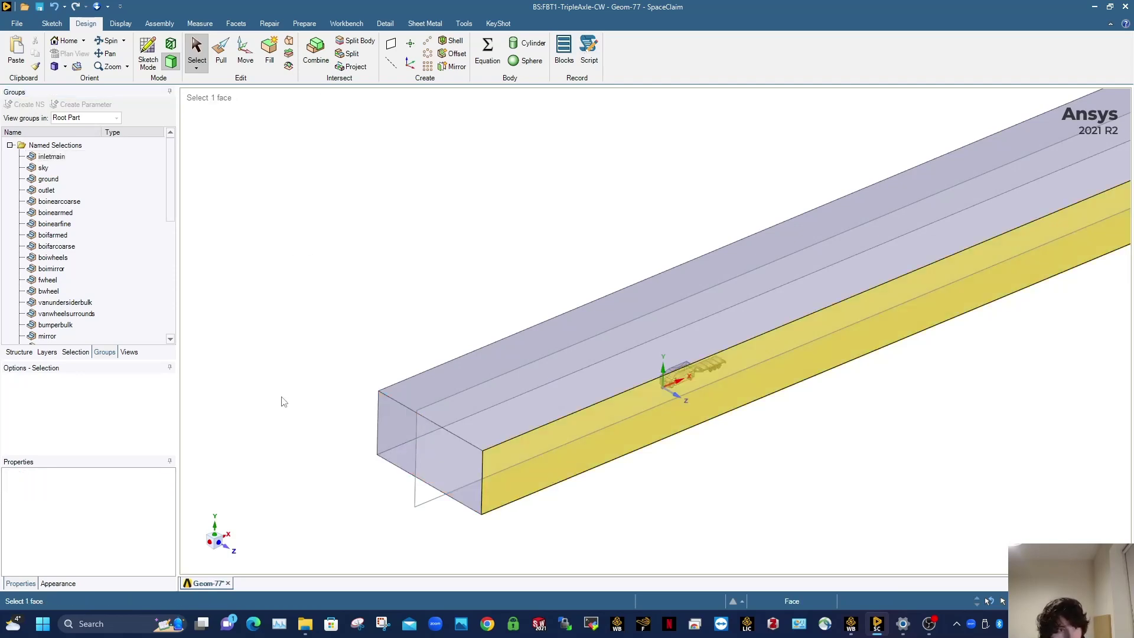
Step: Hide the face belonging to the inletmain named selection
{"action": "left_click", "coordinate": [56, 159]}
{"action": "right_click", "coordinate": [55, 158]}
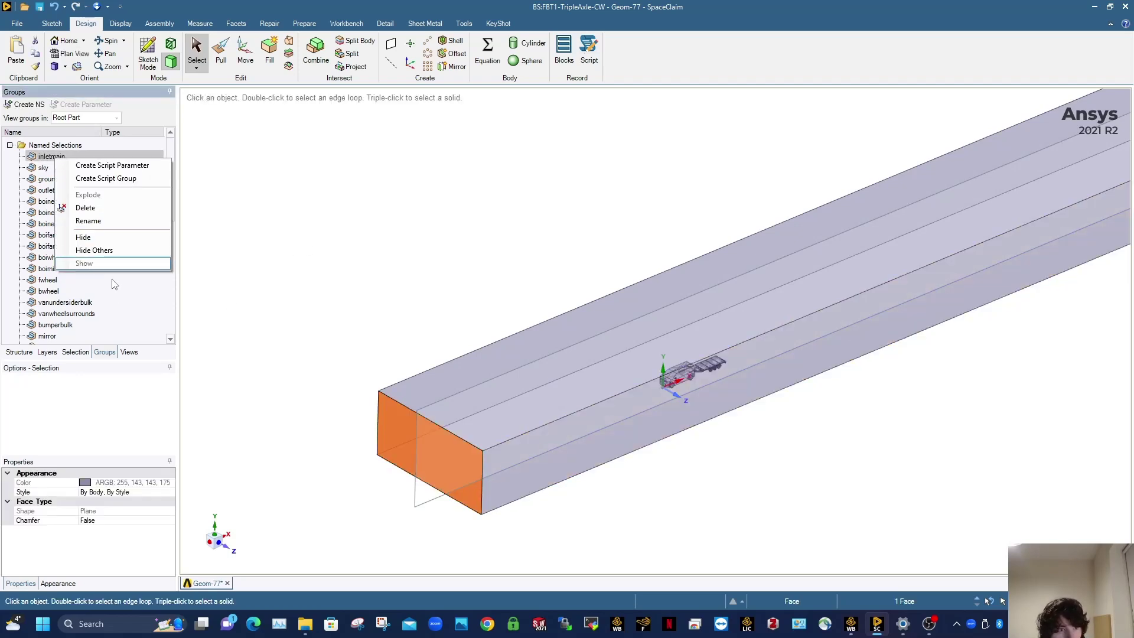
{"action": "left_click", "coordinate": [97, 239]}
Step: Delete the sky named selection
{"action": "left_click", "coordinate": [44, 168]}
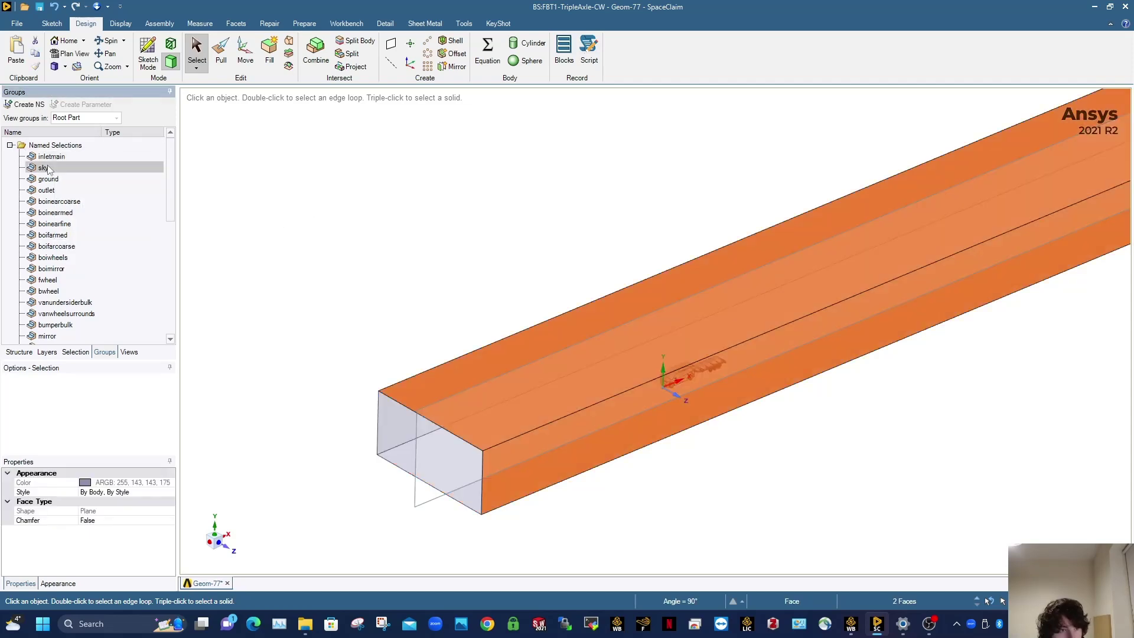
{"action": "right_click", "coordinate": [49, 169]}
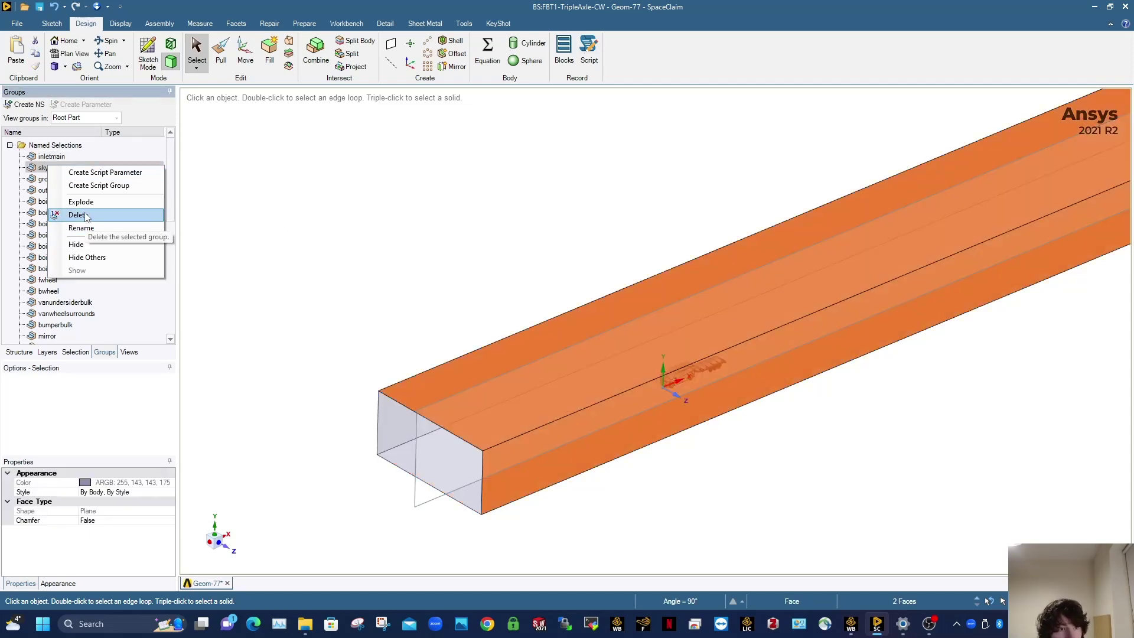
{"action": "left_click", "coordinate": [77, 215]}
Step: Create a named selection called inletside from the enclosure's long near-side face
{"action": "left_click", "coordinate": [508, 446]}
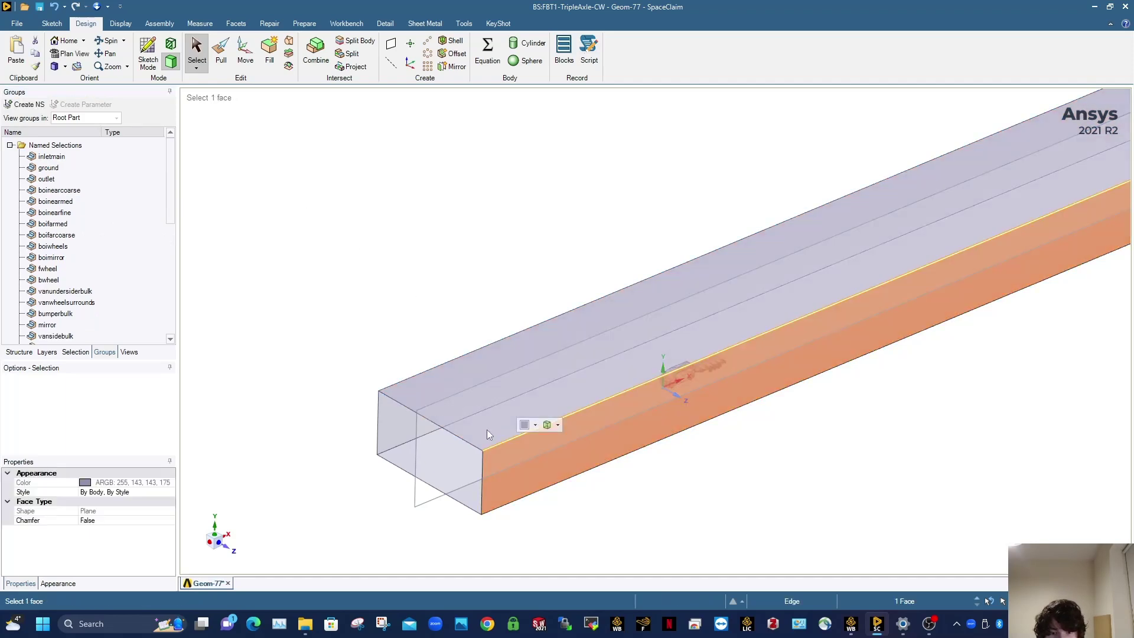
{"action": "left_click", "coordinate": [8, 105]}
{"action": "type", "text": "inletside"}
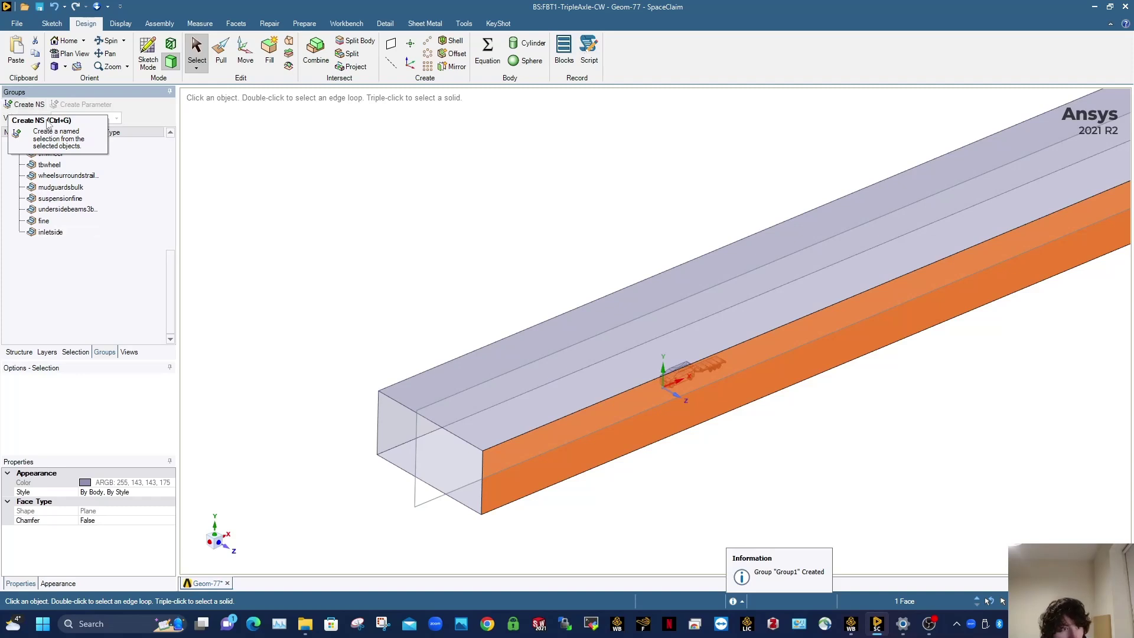
{"action": "left_click", "coordinate": [96, 300]}
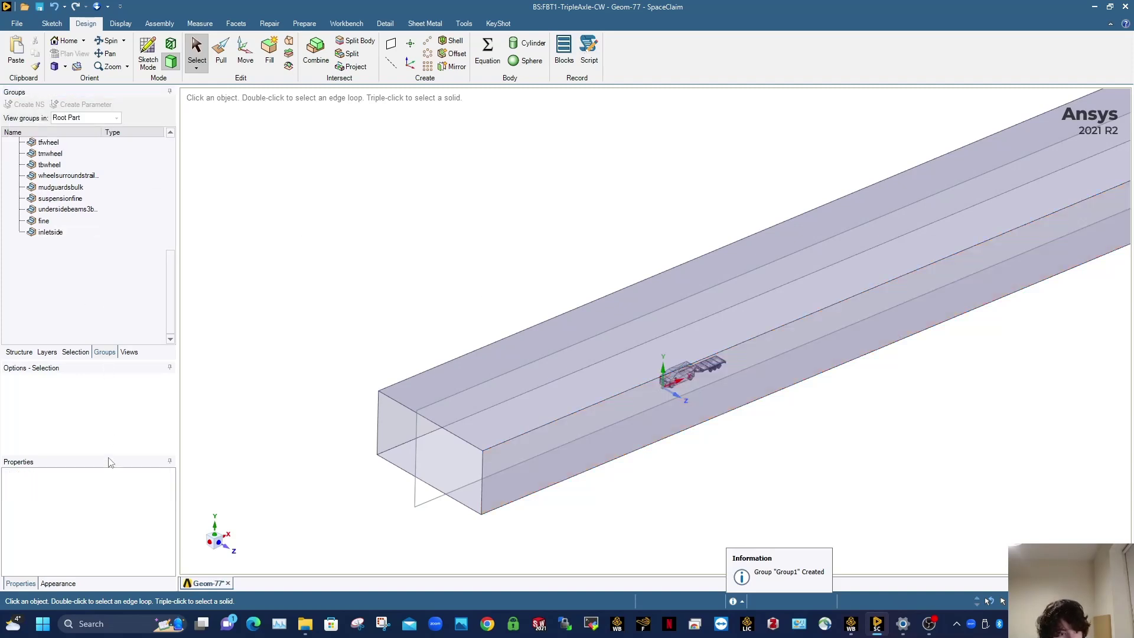
Step: Enlarge the area listing the named selections and move inletside directly beneath inletmain
{"action": "left_click_drag", "start_coordinate": [107, 518], "coordinate": [107, 546]}
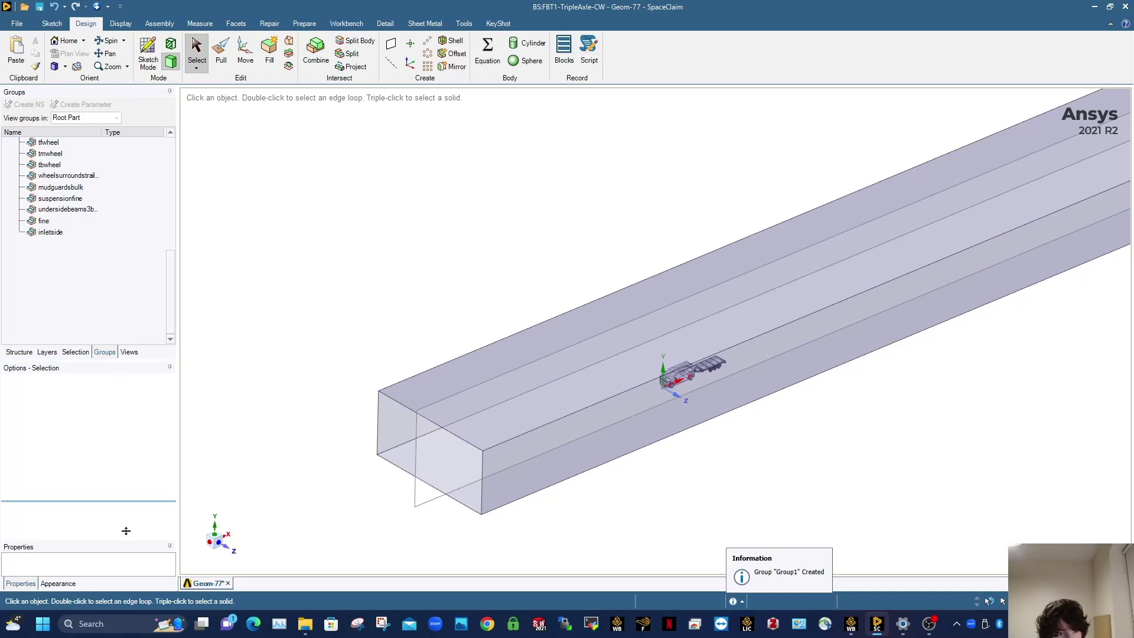
{"action": "left_click_drag", "start_coordinate": [126, 527], "coordinate": [126, 524]}
{"action": "scroll", "coordinate": [78, 342], "scroll_direction": "up", "scroll_amount": 5}
{"action": "left_click_drag", "start_coordinate": [47, 347], "coordinate": [51, 304]}
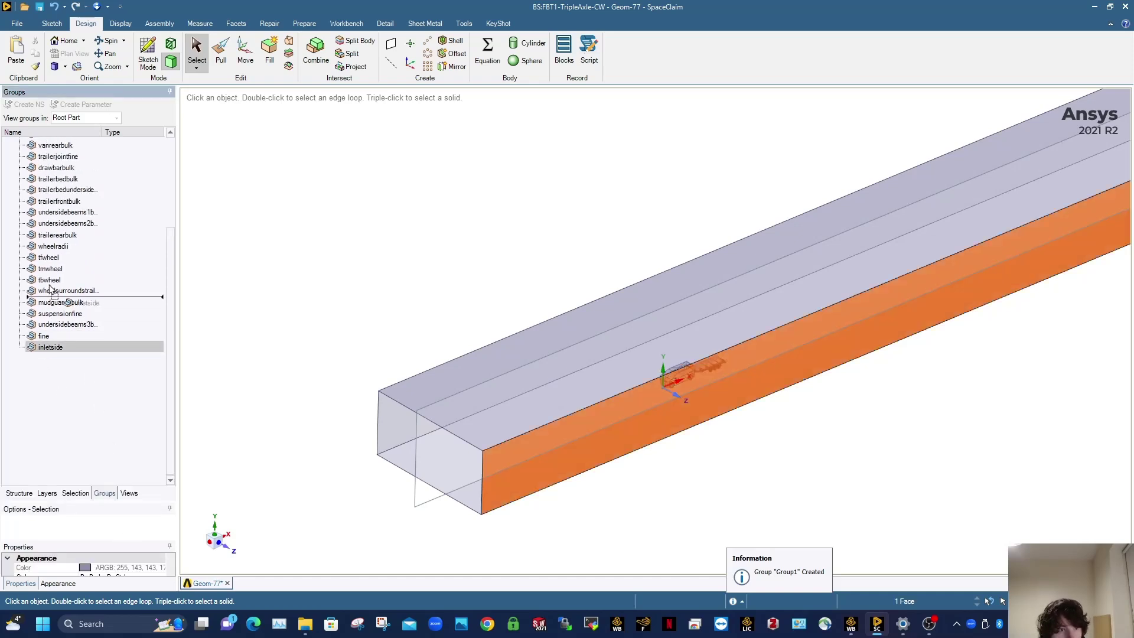
{"action": "left_click_drag", "start_coordinate": [63, 156], "coordinate": [64, 159]}
{"action": "scroll", "coordinate": [71, 200], "scroll_direction": "up", "scroll_amount": 6}
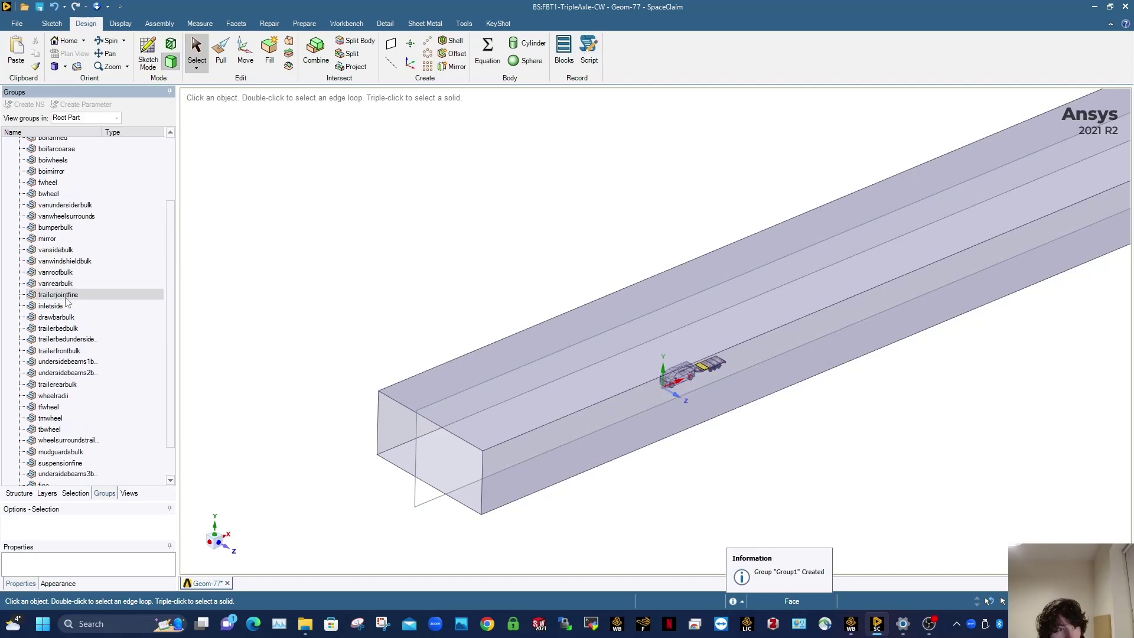
{"action": "left_click_drag", "start_coordinate": [64, 305], "coordinate": [64, 288]}
{"action": "left_click_drag", "start_coordinate": [71, 163], "coordinate": [70, 163]}
{"action": "scroll", "coordinate": [71, 177], "scroll_direction": "up", "scroll_amount": 3}
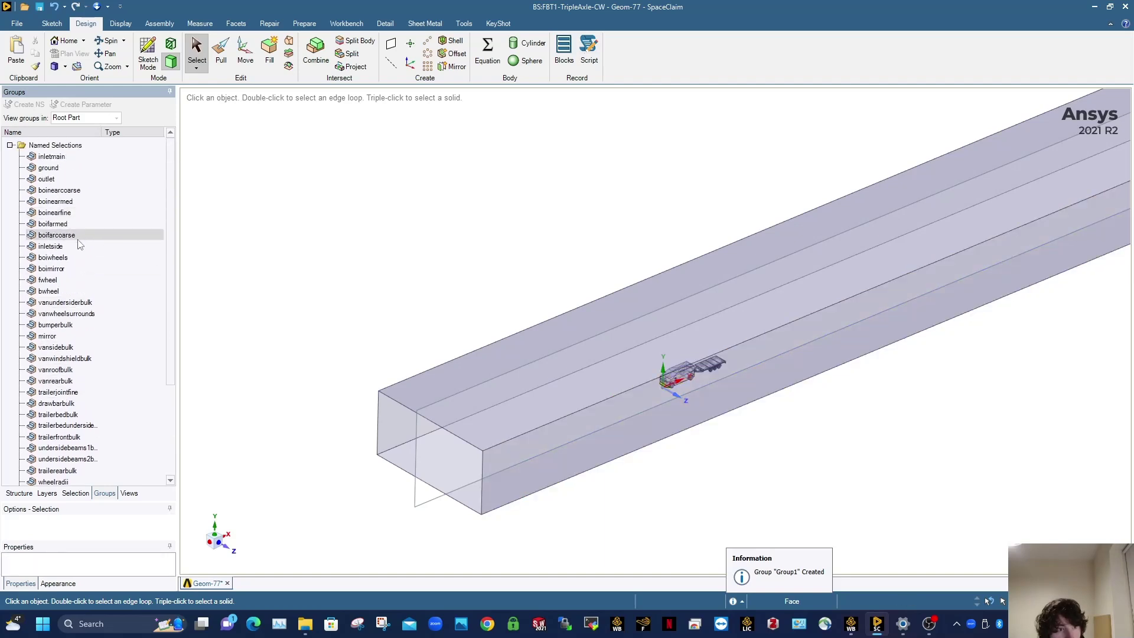
{"action": "left_click_drag", "start_coordinate": [72, 246], "coordinate": [72, 164]}
Step: Hide the faces belonging to the inletside and ground named selections
{"action": "left_click", "coordinate": [74, 167]}
{"action": "right_click", "coordinate": [74, 166]}
{"action": "left_click", "coordinate": [362, 203]}
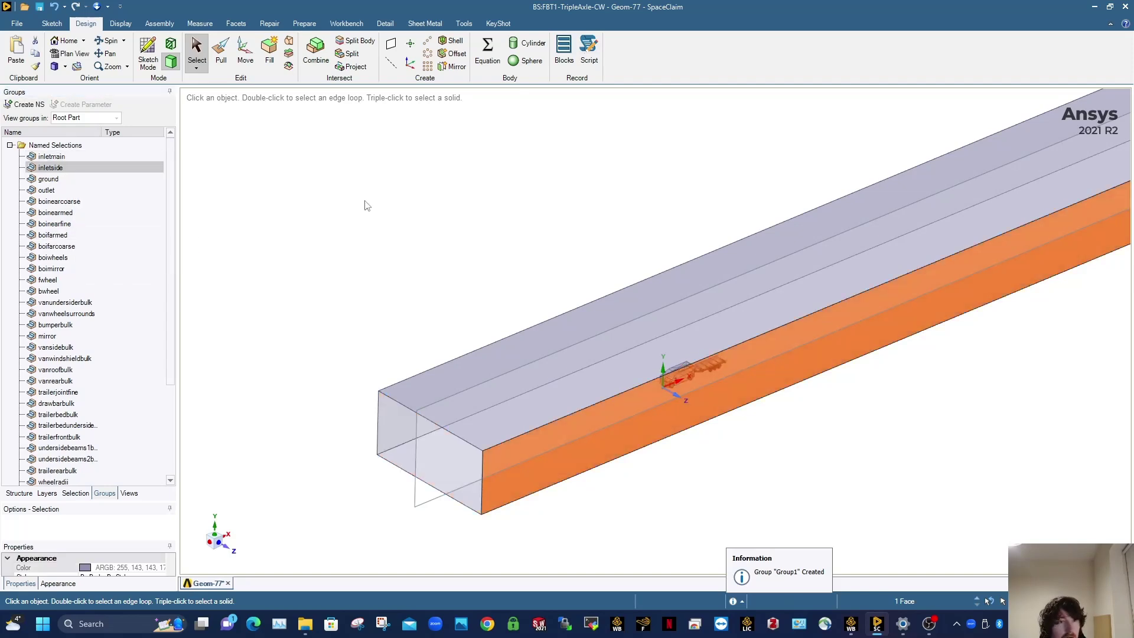
{"action": "left_click", "coordinate": [61, 182]}
{"action": "right_click", "coordinate": [60, 180]}
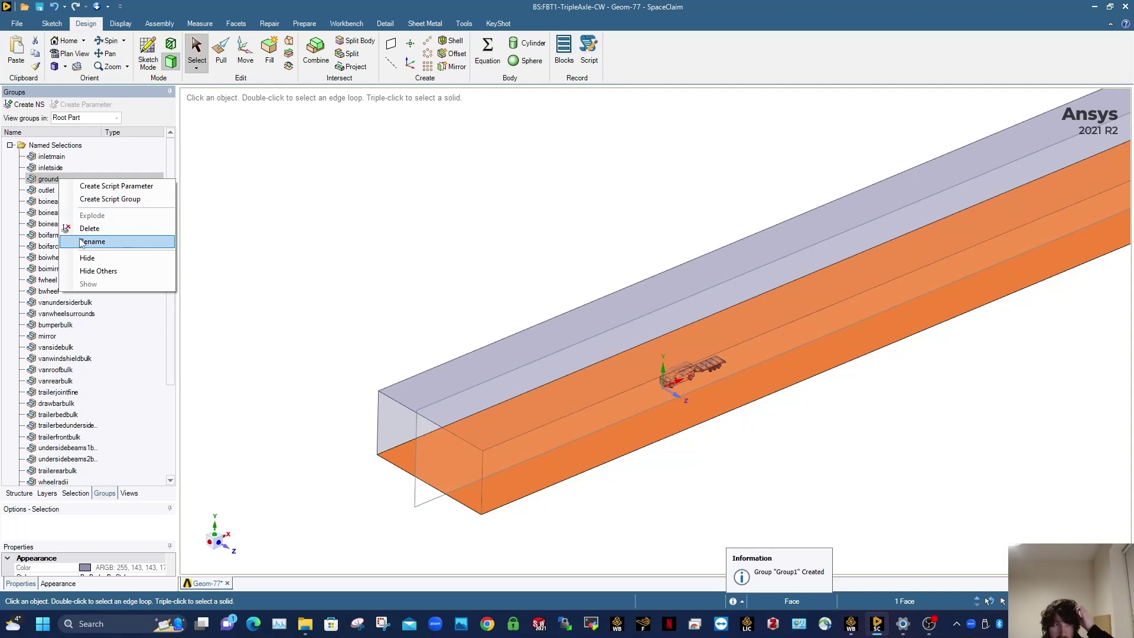
{"action": "left_click", "coordinate": [86, 257]}
{"action": "left_click", "coordinate": [319, 261]}
Step: Create a named selection called sky from the enclosure's top face
{"action": "scroll", "coordinate": [673, 441], "scroll_direction": "down", "scroll_amount": 1}
{"action": "scroll", "coordinate": [675, 444], "scroll_direction": "down", "scroll_amount": 2}
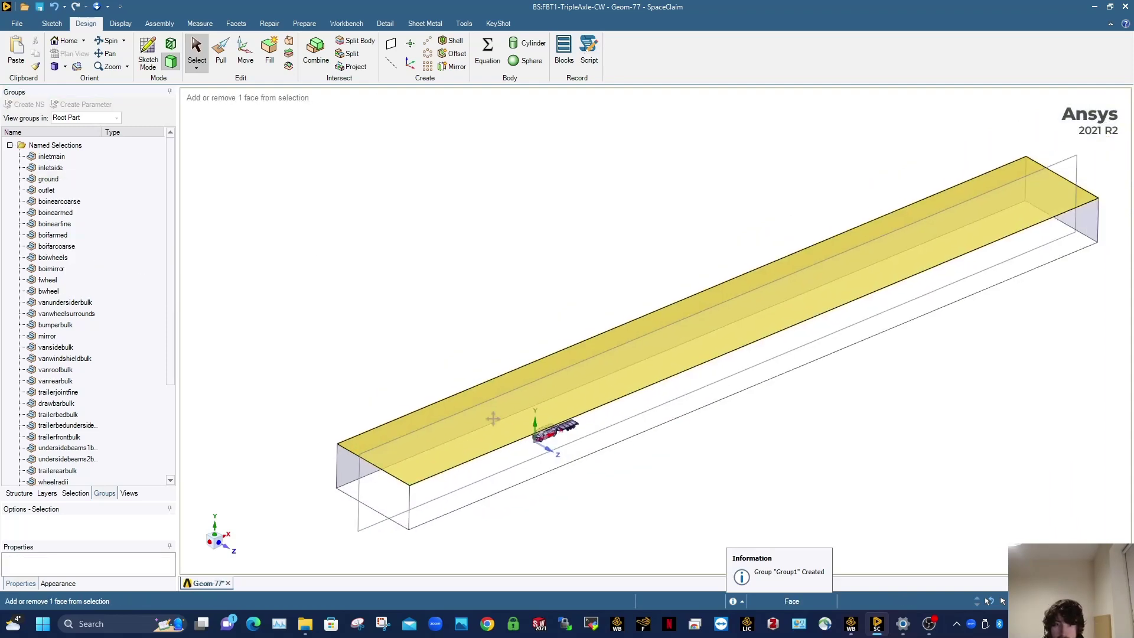
{"action": "left_click", "coordinate": [444, 424]}
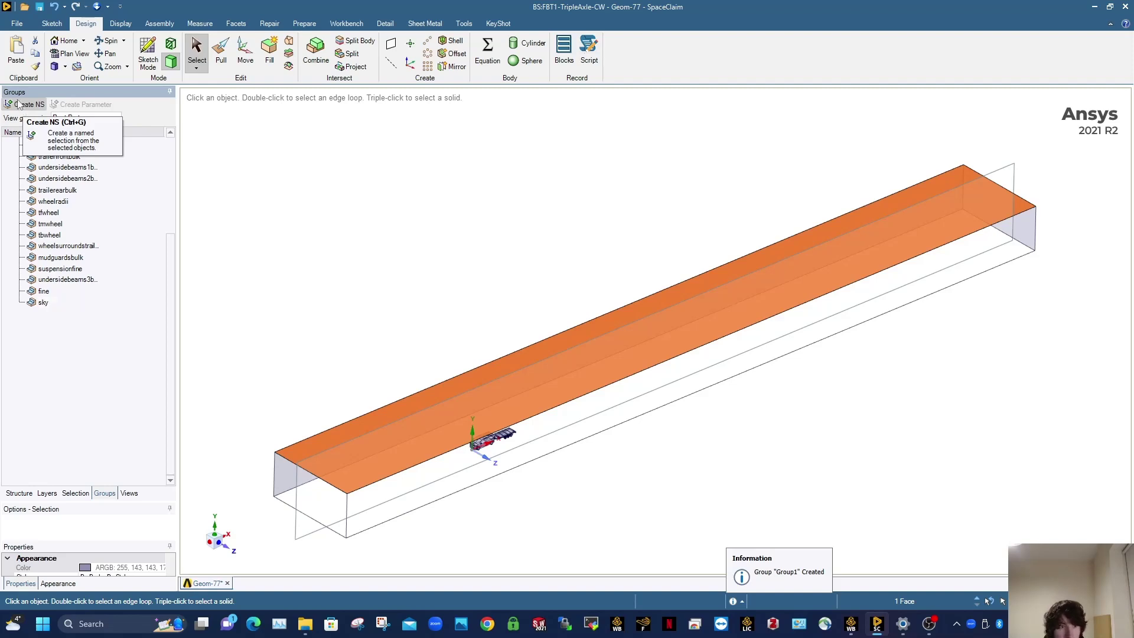
{"action": "left_click", "coordinate": [426, 261]}
Step: Move the sky named selection up the list so it sits directly beneath ground
{"action": "left_click", "coordinate": [46, 303]}
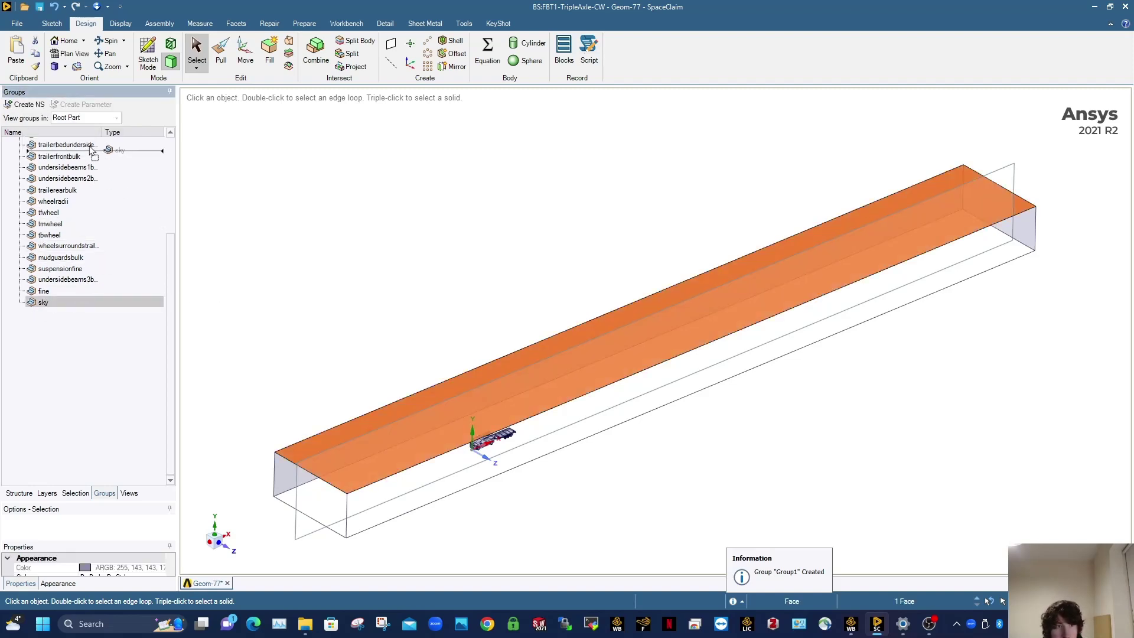
{"action": "left_click_drag", "start_coordinate": [93, 155], "coordinate": [92, 155]}
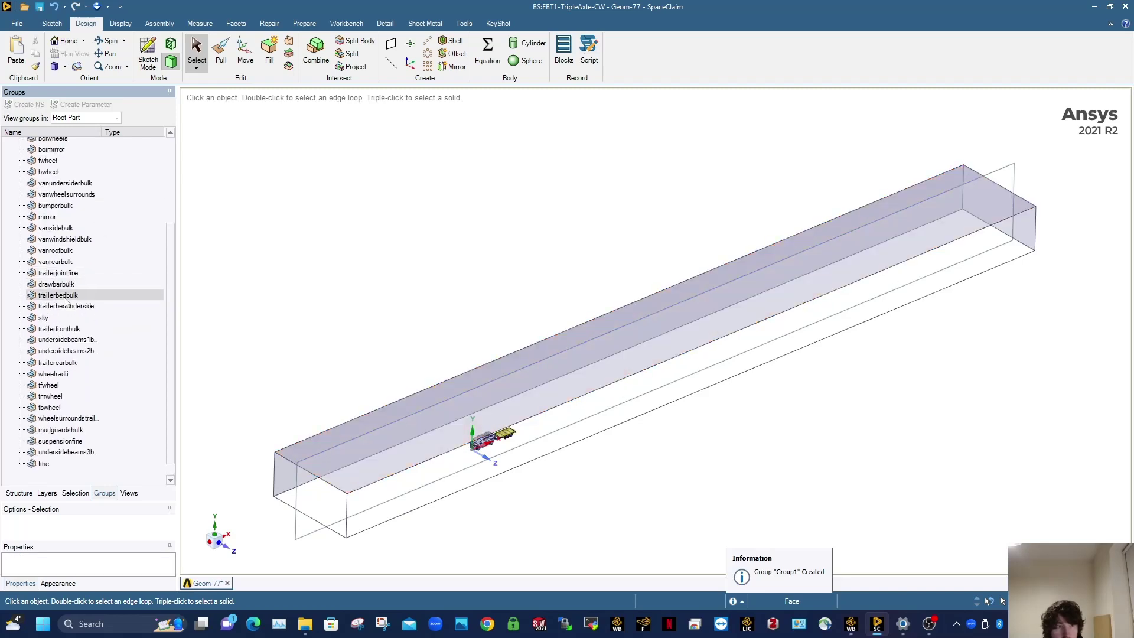
{"action": "left_click", "coordinate": [57, 319]}
{"action": "left_click_drag", "start_coordinate": [87, 182], "coordinate": [84, 187]}
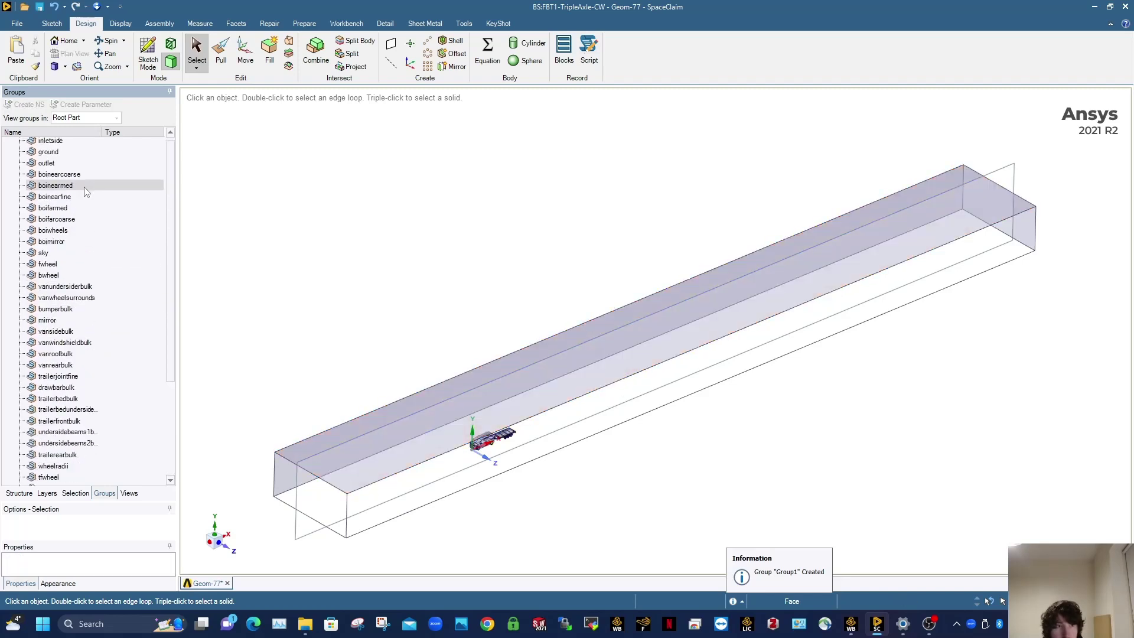
{"action": "left_click", "coordinate": [64, 277]}
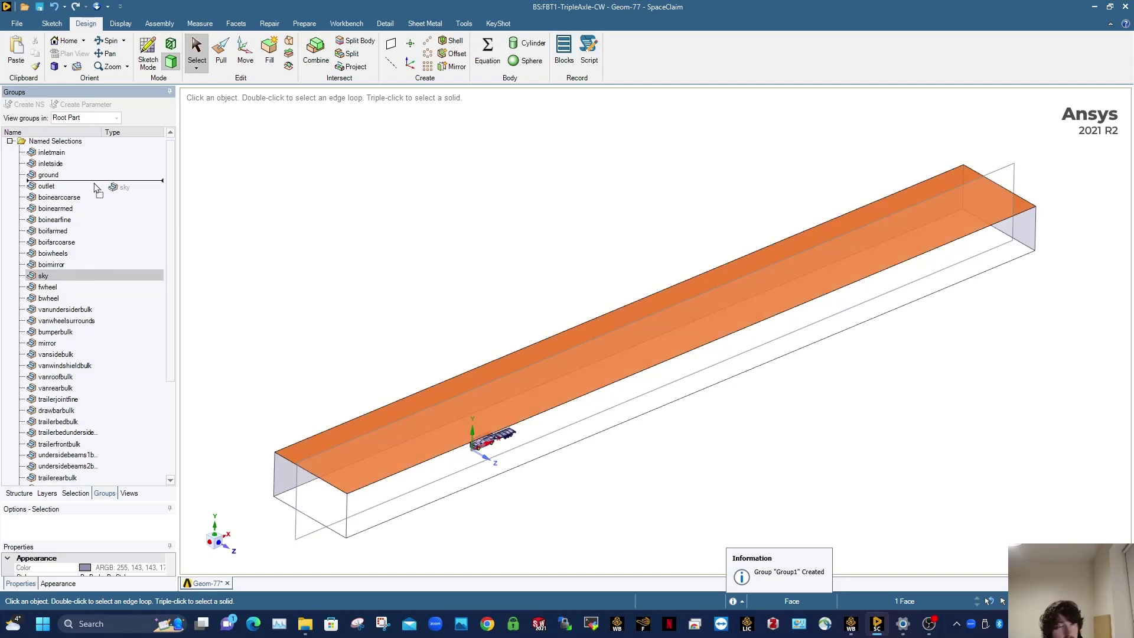
{"action": "left_click_drag", "start_coordinate": [95, 188], "coordinate": [95, 188]}
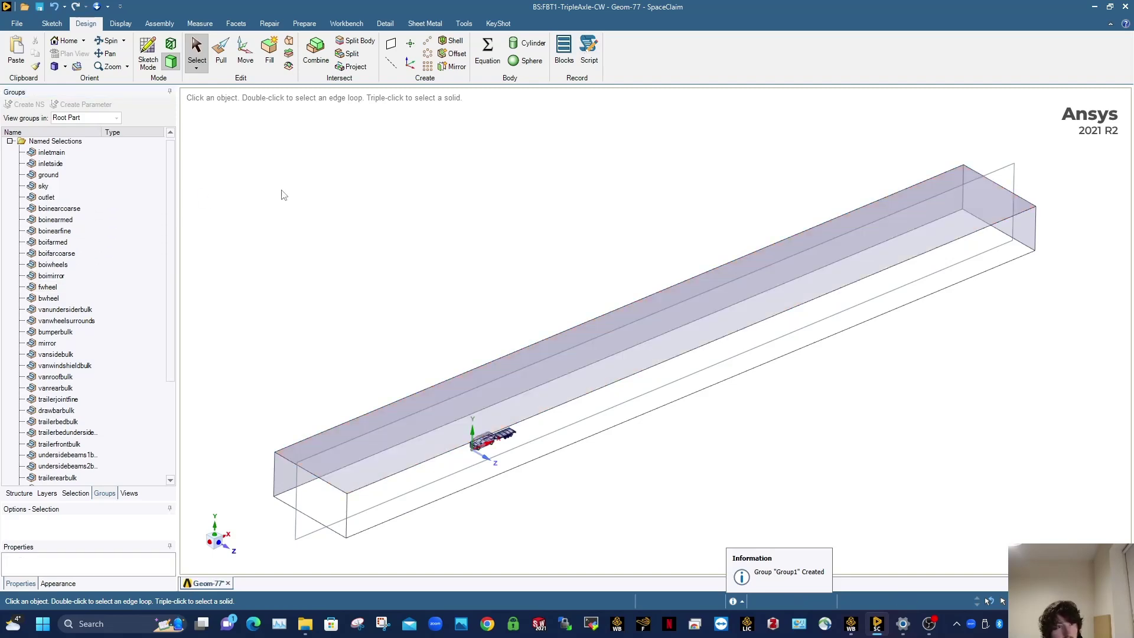
Step: Rename the outlet named selection as outletmain, and hide the faces belonging to outletmain and sky
{"action": "left_click", "coordinate": [83, 196]}
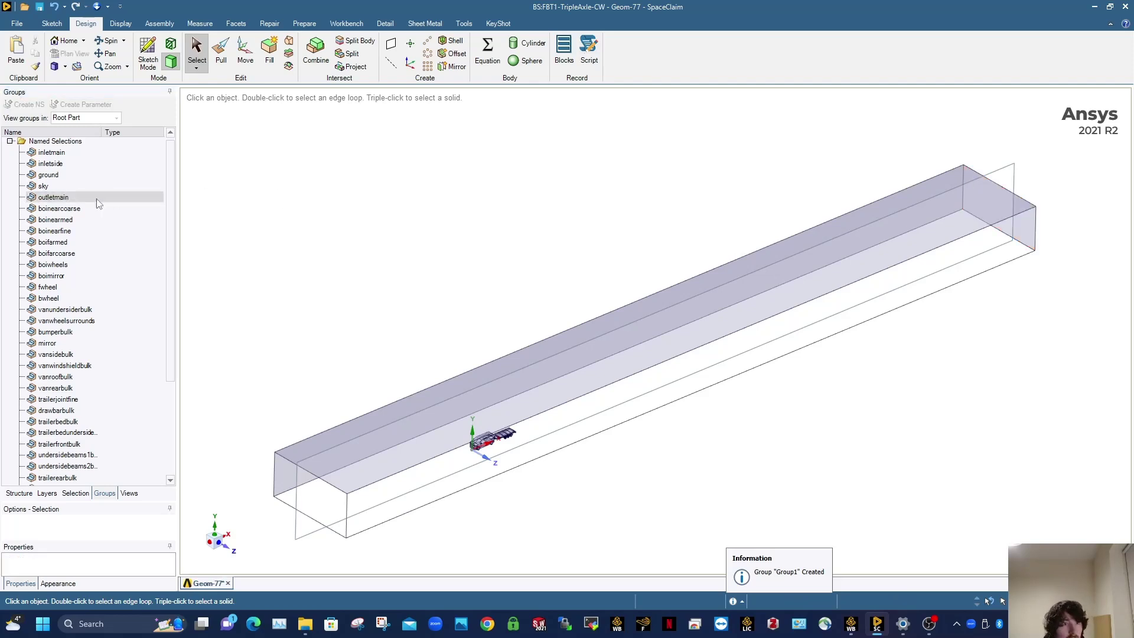
{"action": "right_click", "coordinate": [44, 198]}
{"action": "left_click", "coordinate": [70, 278]}
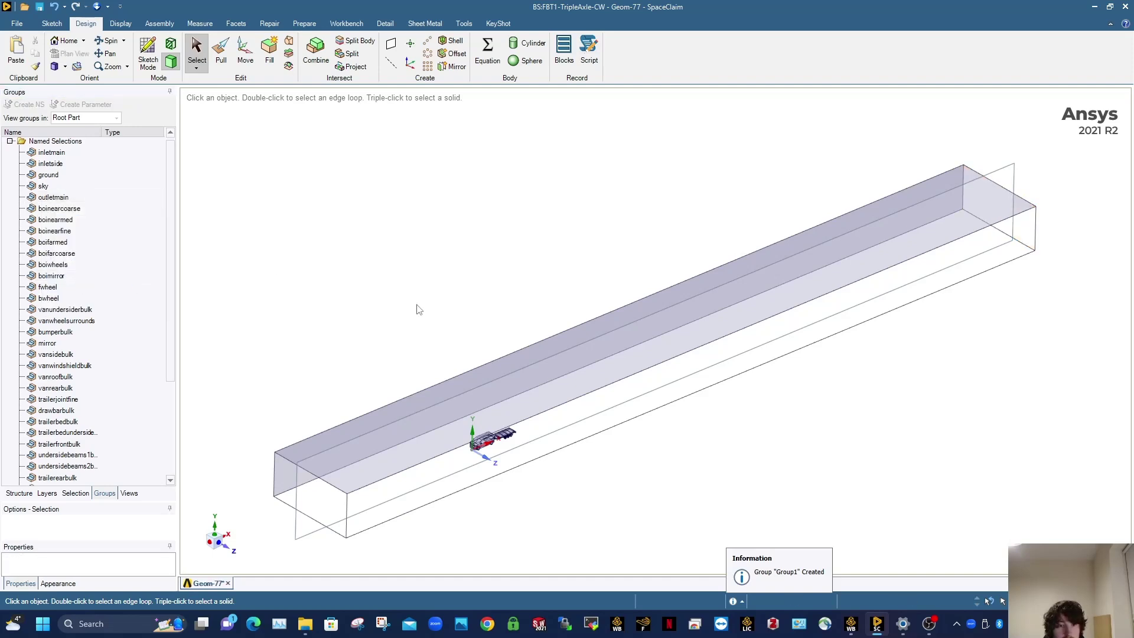
{"action": "left_click", "coordinate": [59, 186]}
{"action": "right_click", "coordinate": [59, 188]}
{"action": "left_click", "coordinate": [92, 266]}
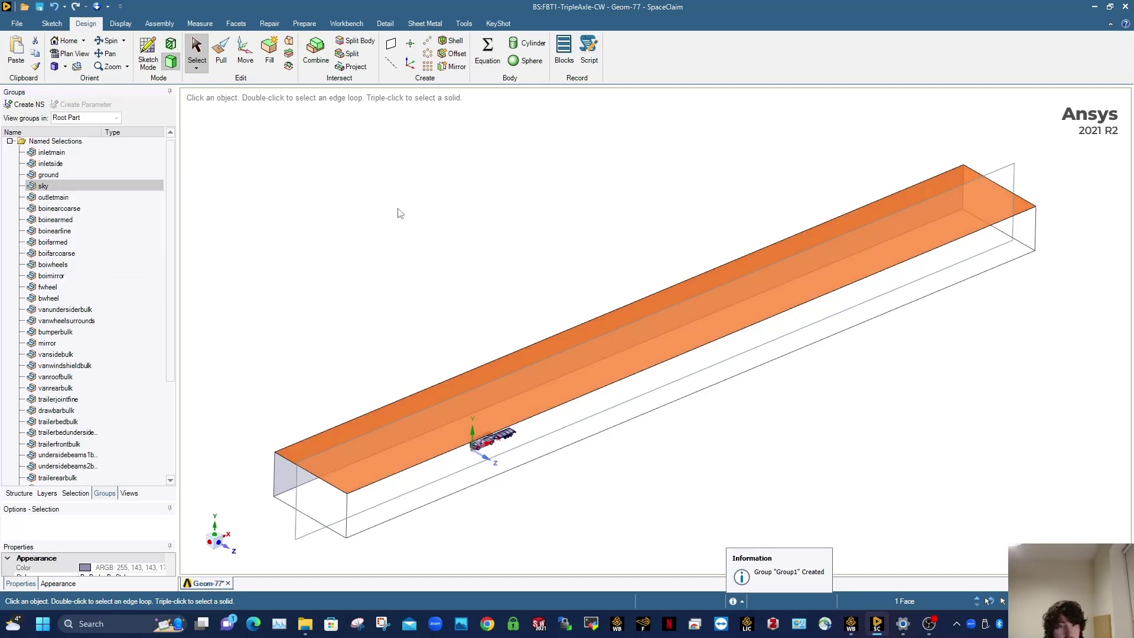
Step: Create a named selection called outletside from the enclosure's long far-side face and hide that face
{"action": "left_click", "coordinate": [367, 445]}
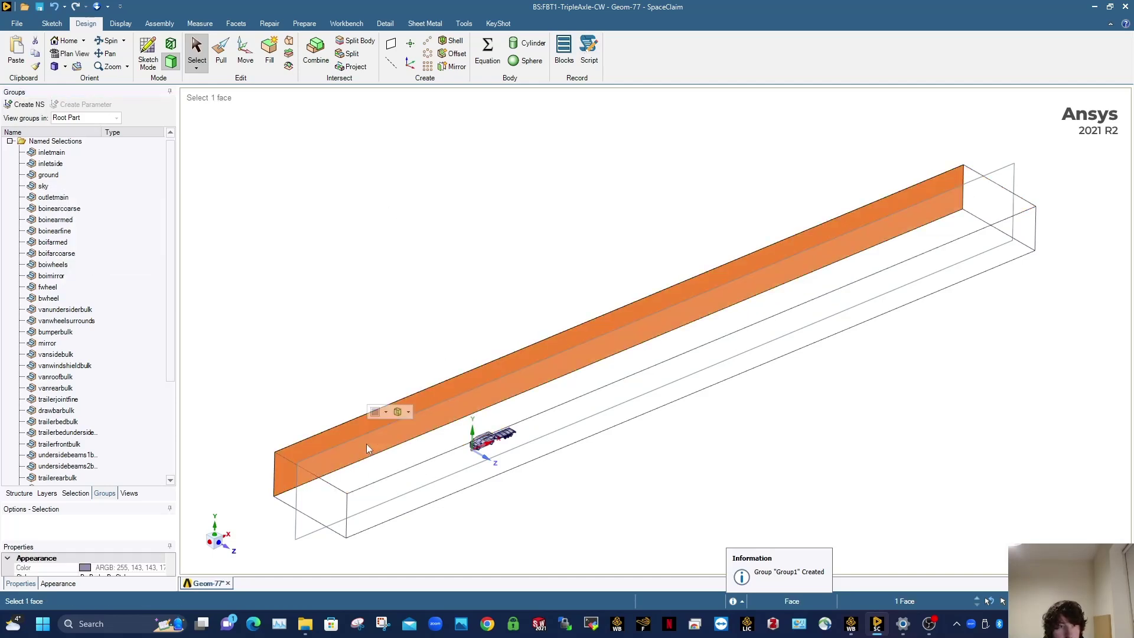
{"action": "left_click", "coordinate": [28, 105]}
{"action": "type", "text": "outletside"}
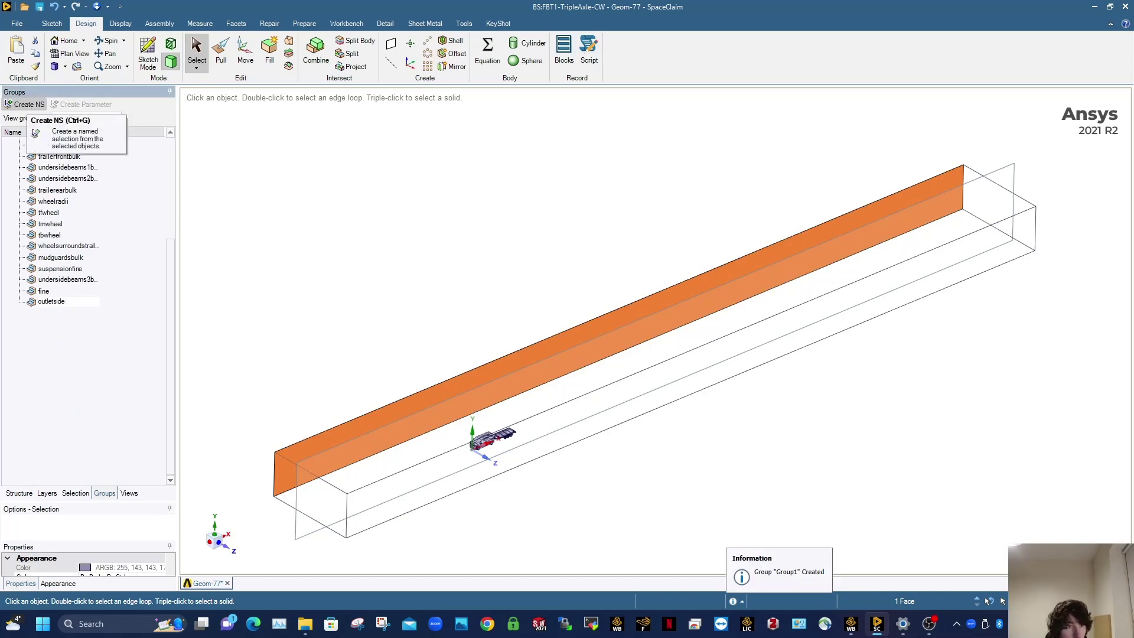
{"action": "key", "text": "Return"}
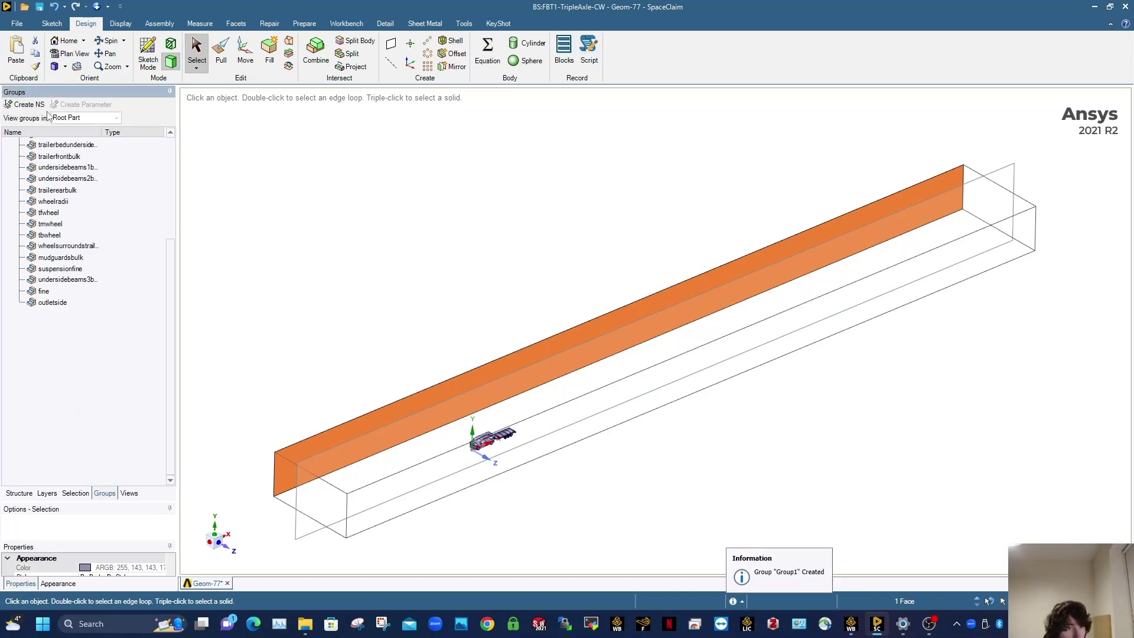
{"action": "right_click", "coordinate": [65, 301]}
{"action": "left_click", "coordinate": [304, 301]}
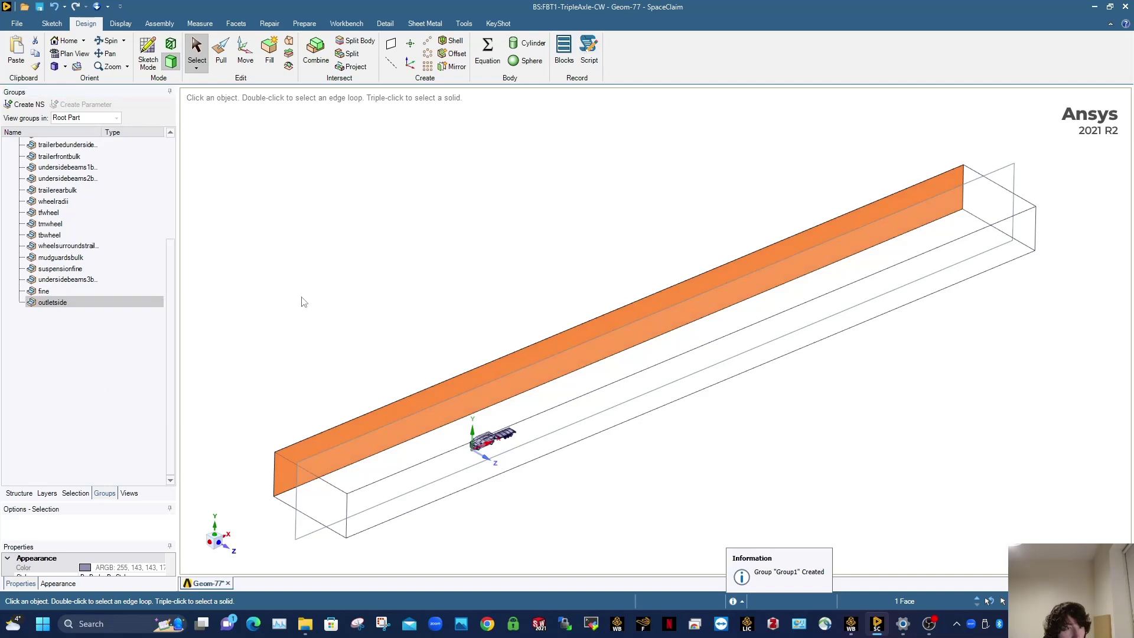
Step: Move the outletside named selection up the list so it sits directly beneath outletmain
{"action": "left_click", "coordinate": [55, 304]}
{"action": "left_click_drag", "start_coordinate": [82, 153], "coordinate": [84, 155]}
{"action": "scroll", "coordinate": [95, 203], "scroll_direction": "up", "scroll_amount": 8}
{"action": "left_click_drag", "start_coordinate": [64, 342], "coordinate": [72, 289]}
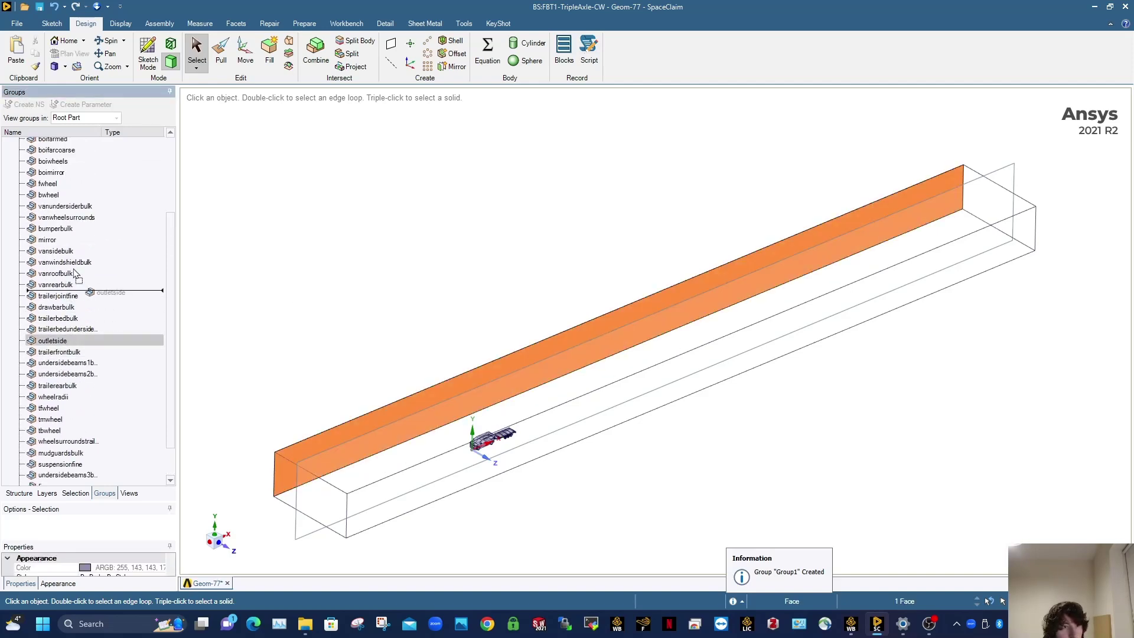
{"action": "left_click_drag", "start_coordinate": [83, 166], "coordinate": [83, 166]}
{"action": "scroll", "coordinate": [274, 193], "scroll_direction": "down", "scroll_amount": 1}
{"action": "scroll", "coordinate": [76, 215], "scroll_direction": "up", "scroll_amount": 3}
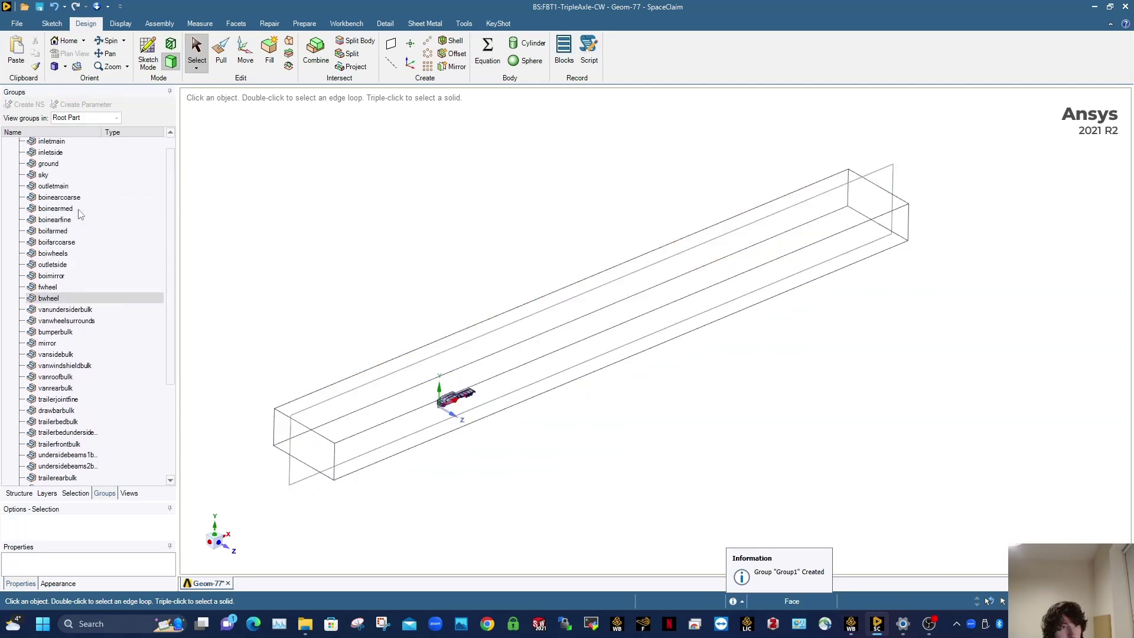
{"action": "left_click_drag", "start_coordinate": [62, 281], "coordinate": [66, 218]}
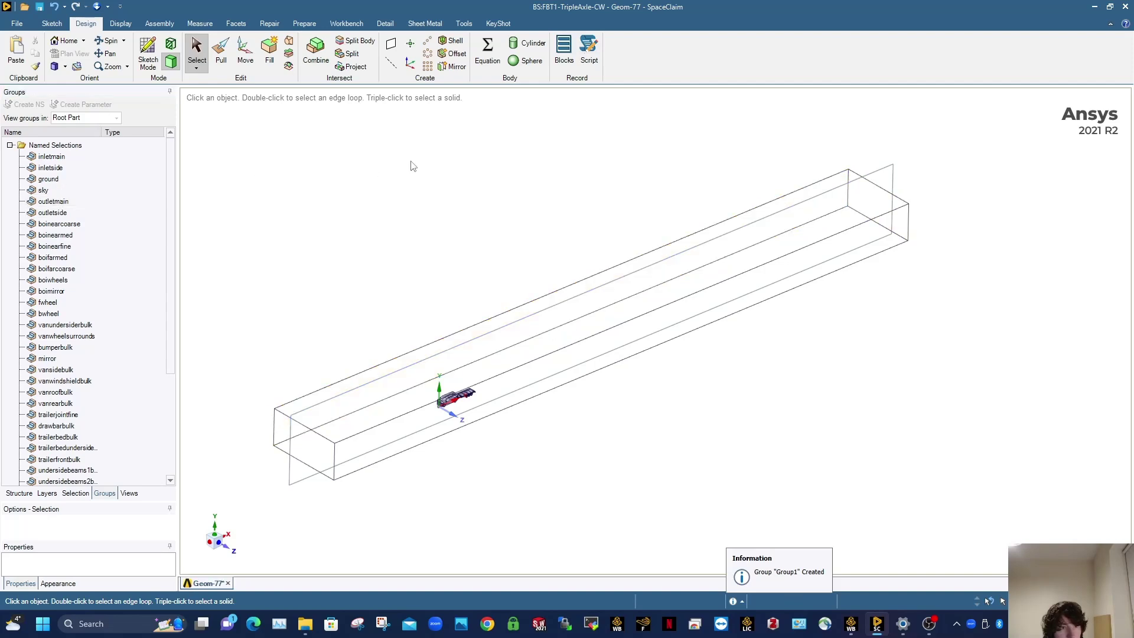
Step: Highlight the enclosure's inlet, ground, sky and outlet named selections in turn to check which faces each one covers
{"action": "left_click", "coordinate": [48, 157]}
{"action": "left_click", "coordinate": [47, 179]}
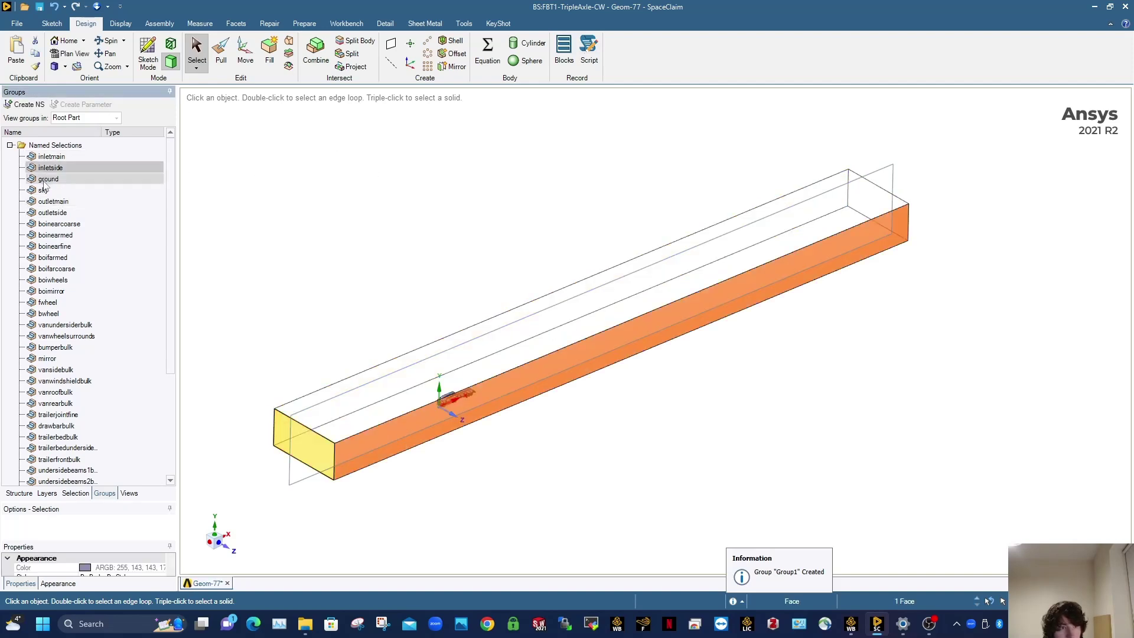
{"action": "left_click", "coordinate": [44, 191]}
{"action": "left_click", "coordinate": [50, 202]}
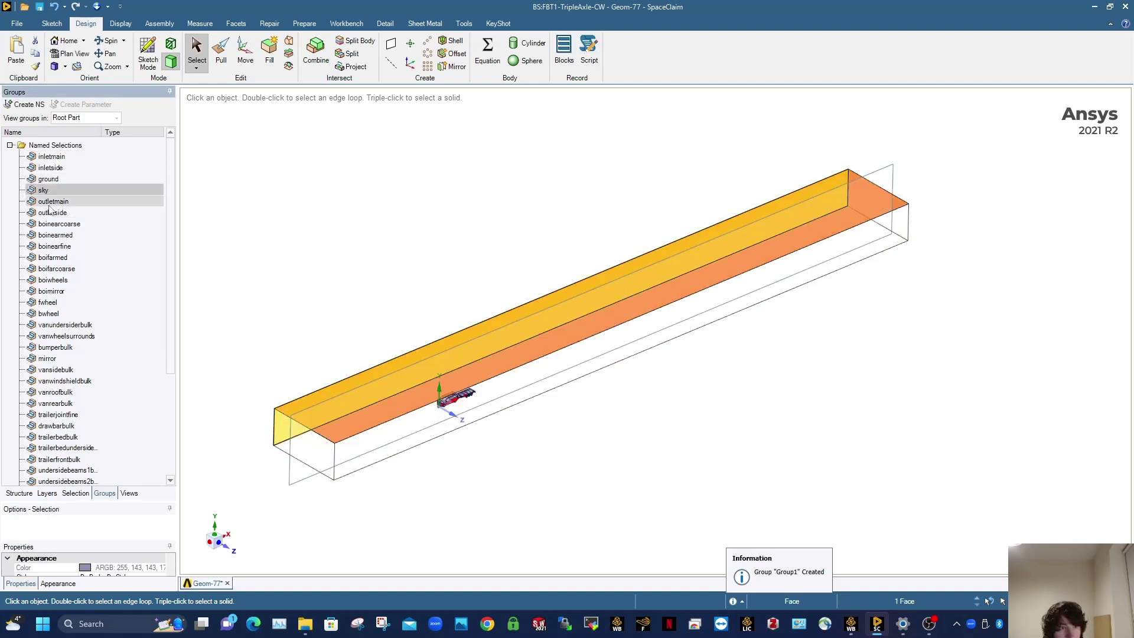
{"action": "left_click", "coordinate": [50, 212]}
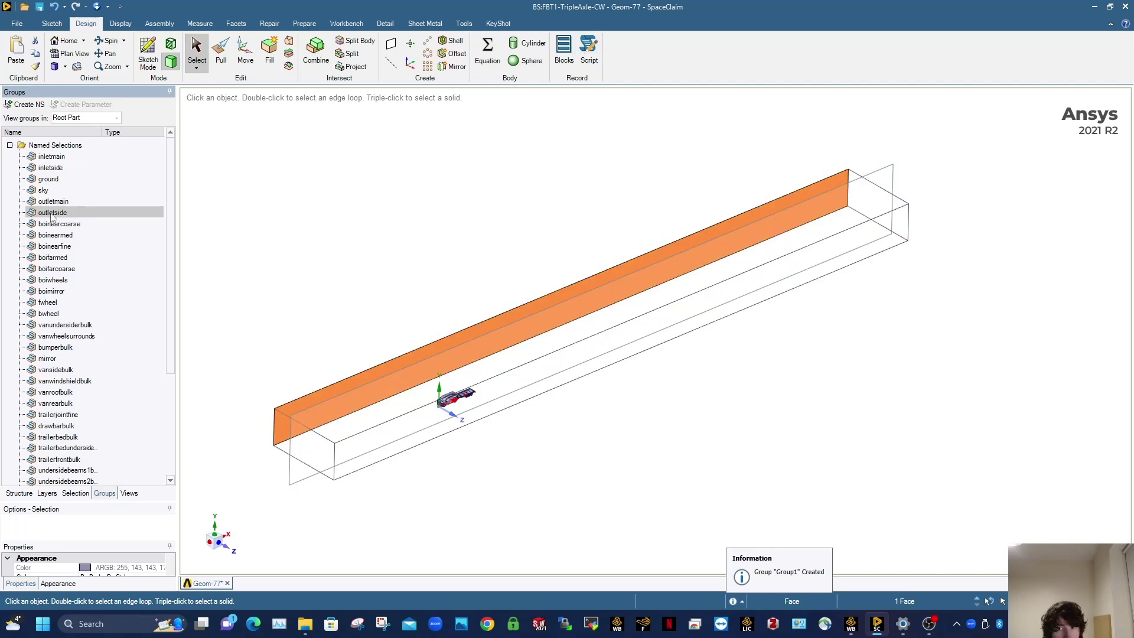
{"action": "left_click", "coordinate": [81, 169]}
{"action": "left_click", "coordinate": [79, 157]}
{"action": "left_click", "coordinate": [316, 200]}
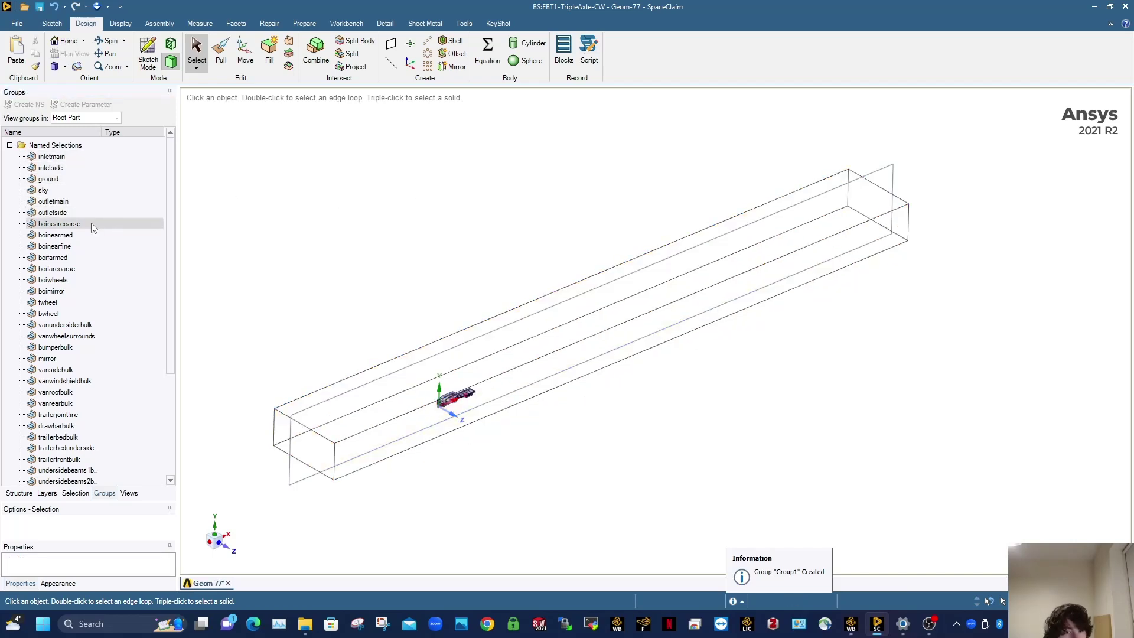
{"action": "left_click", "coordinate": [68, 289]}
{"action": "left_click", "coordinate": [65, 302]}
{"action": "left_click", "coordinate": [727, 516]}
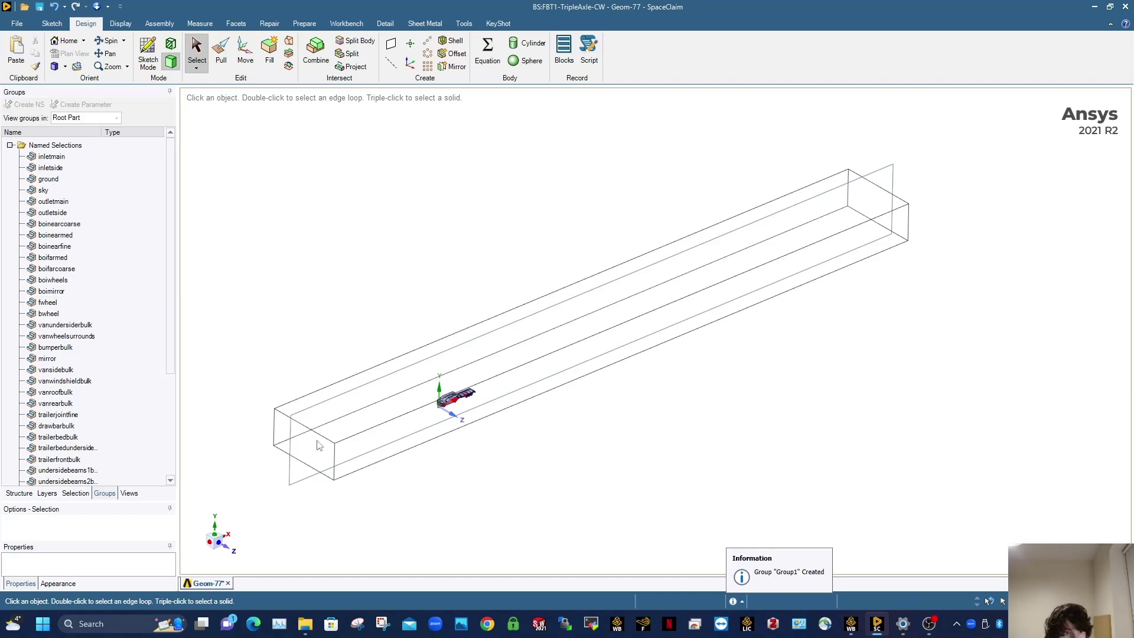
Step: Save the geometry with its updated enclosure named selections
{"action": "left_click", "coordinate": [17, 23]}
{"action": "left_click", "coordinate": [466, 212]}
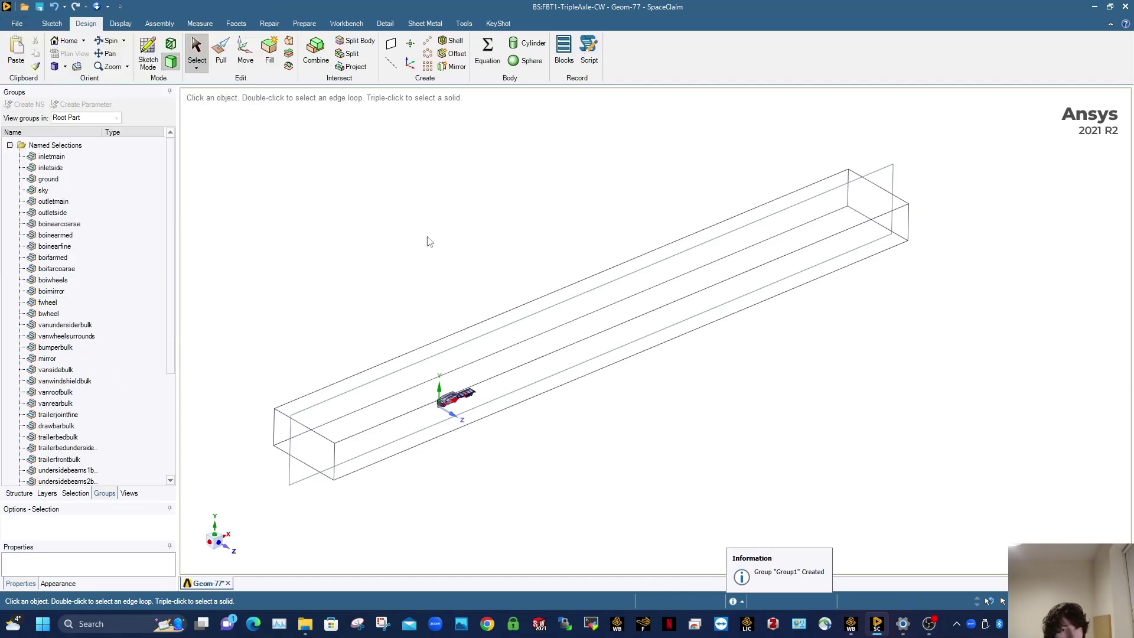
{"action": "scroll", "coordinate": [414, 410], "scroll_direction": "up", "scroll_amount": 10}
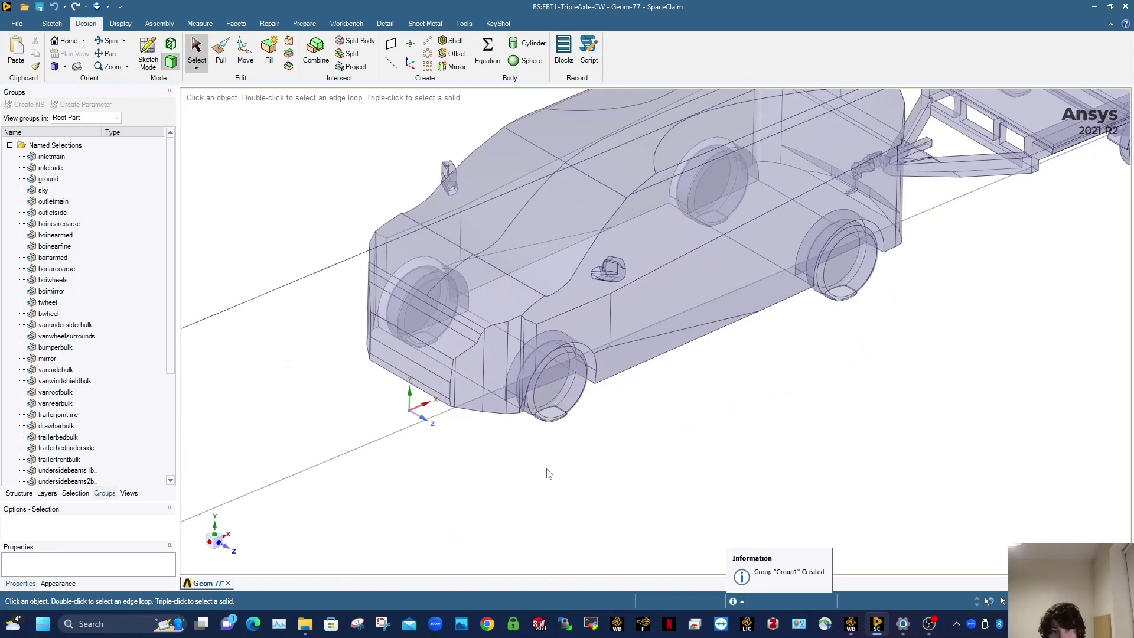
{"action": "left_click", "coordinate": [17, 24]}
{"action": "left_click", "coordinate": [333, 204]}
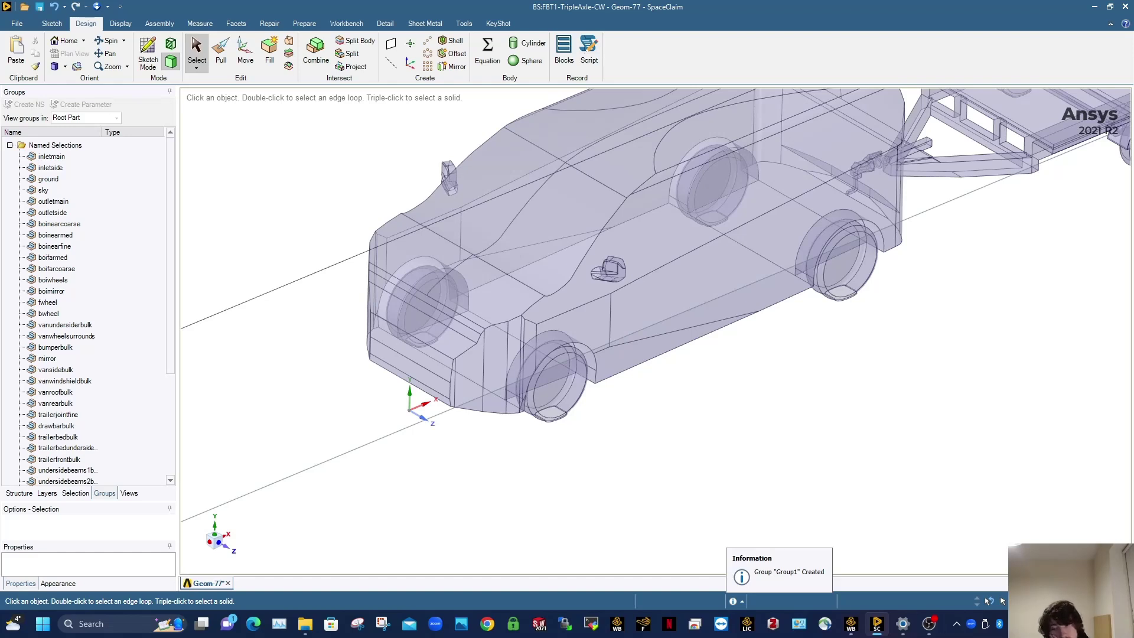
{"action": "mouse_move", "coordinate": [858, 630]}
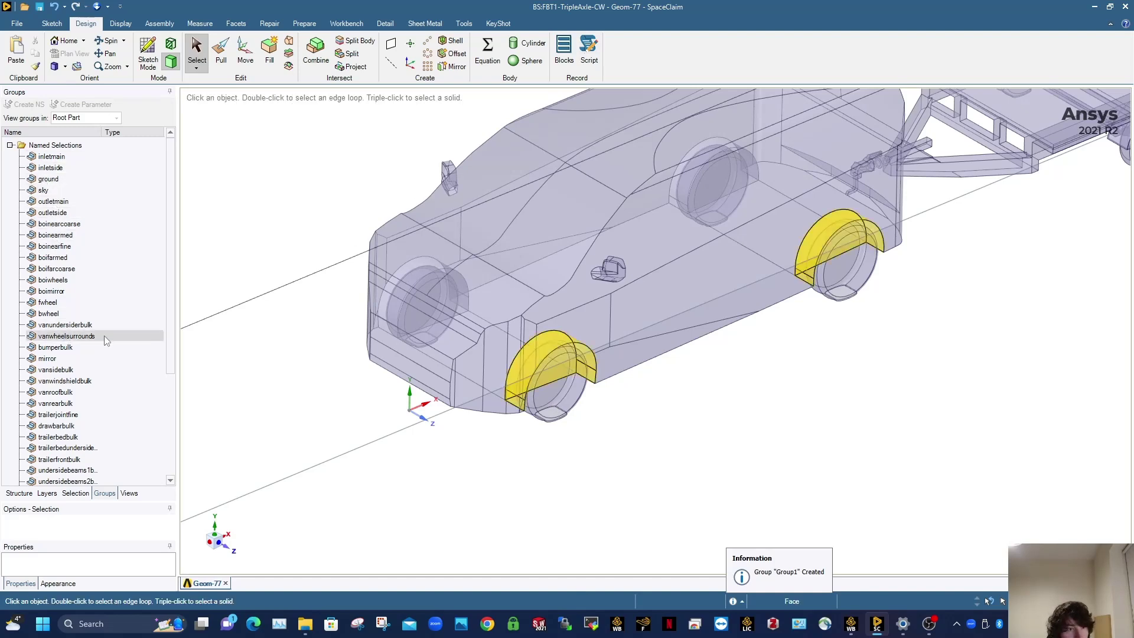
Step: Move the wheelradii named selection up the list so it sits directly beneath boimirror
{"action": "left_click_drag", "start_coordinate": [169, 333], "coordinate": [169, 432]}
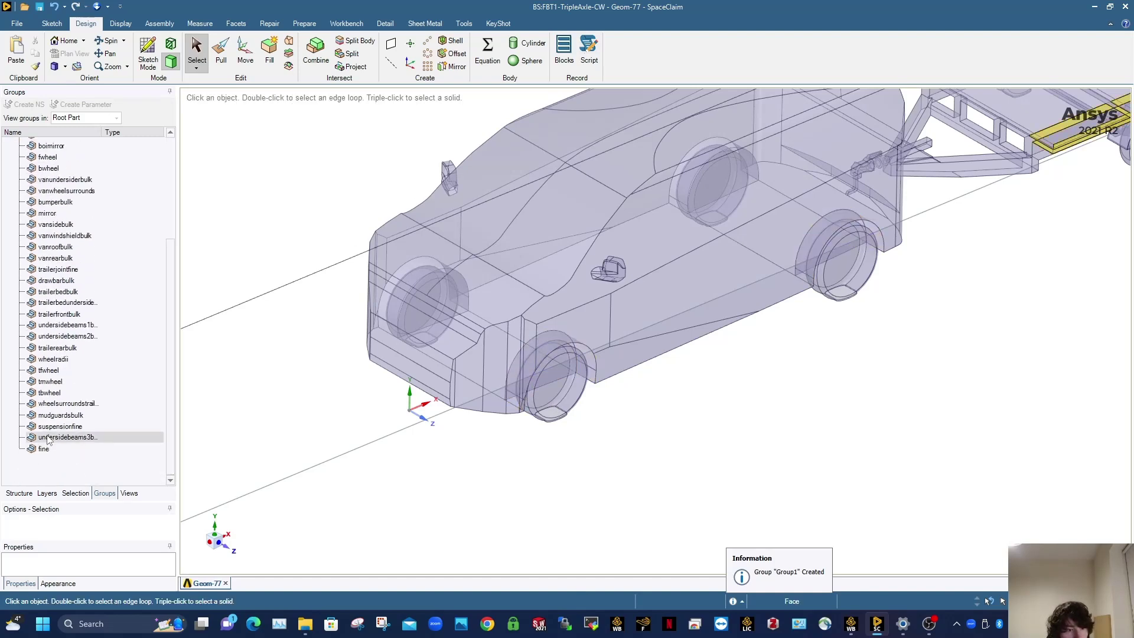
{"action": "left_click", "coordinate": [65, 362]}
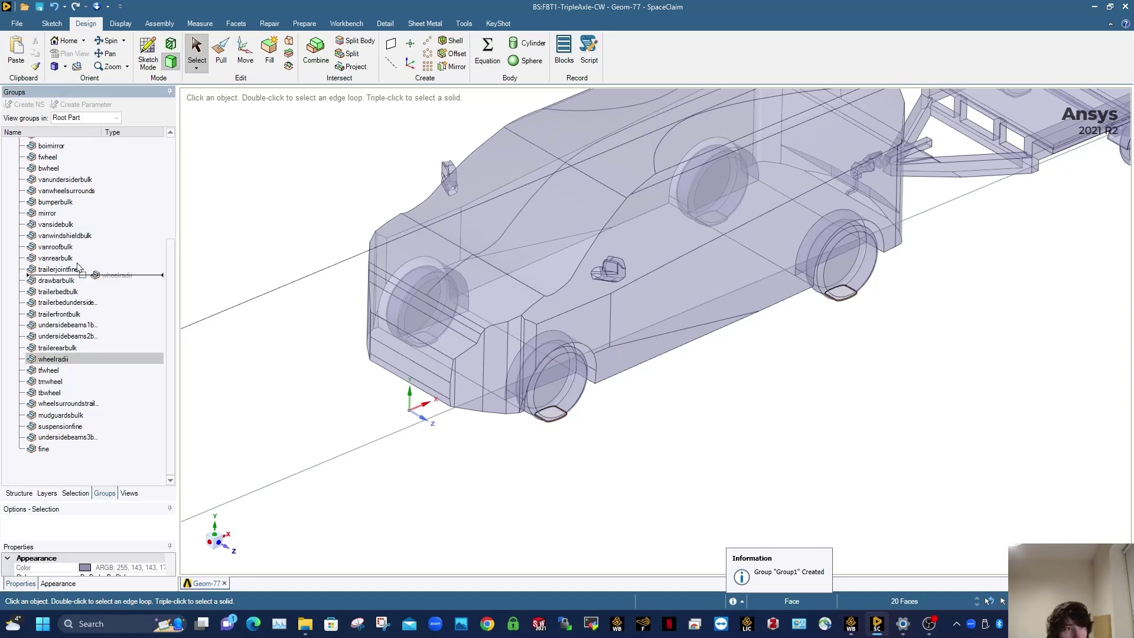
{"action": "left_click_drag", "start_coordinate": [82, 152], "coordinate": [83, 153]}
{"action": "scroll", "coordinate": [90, 220], "scroll_direction": "up", "scroll_amount": 5}
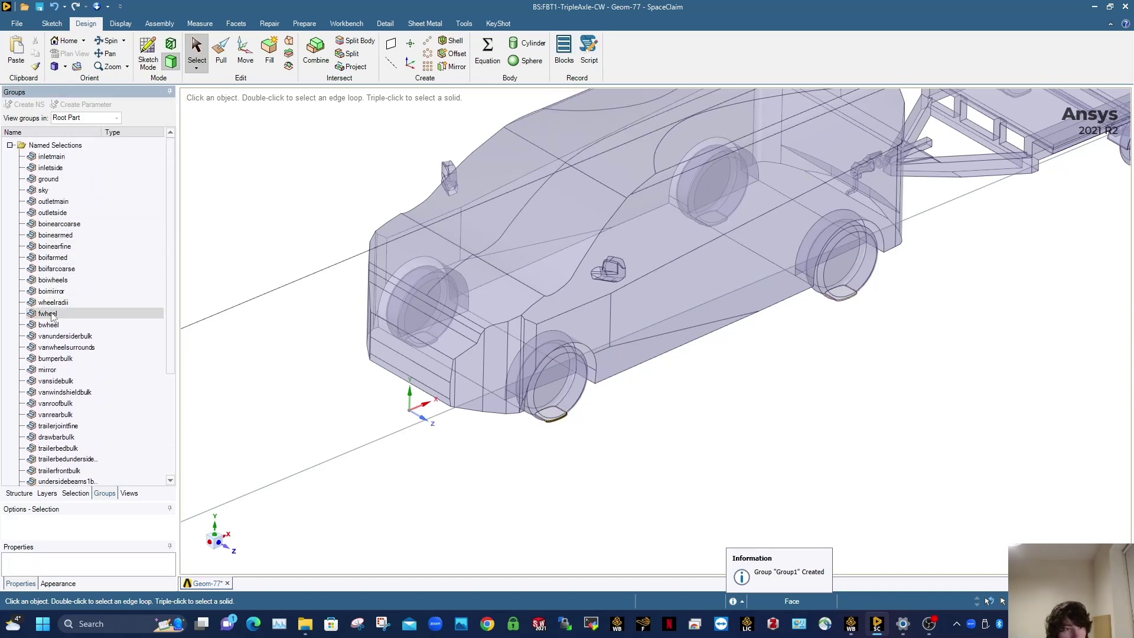
Step: Highlight wheelradii and examine which wheel contact-patch faces it covers on both sides of the van and trailer
{"action": "left_click", "coordinate": [56, 302]}
{"action": "scroll", "coordinate": [844, 293], "scroll_direction": "up", "scroll_amount": 5}
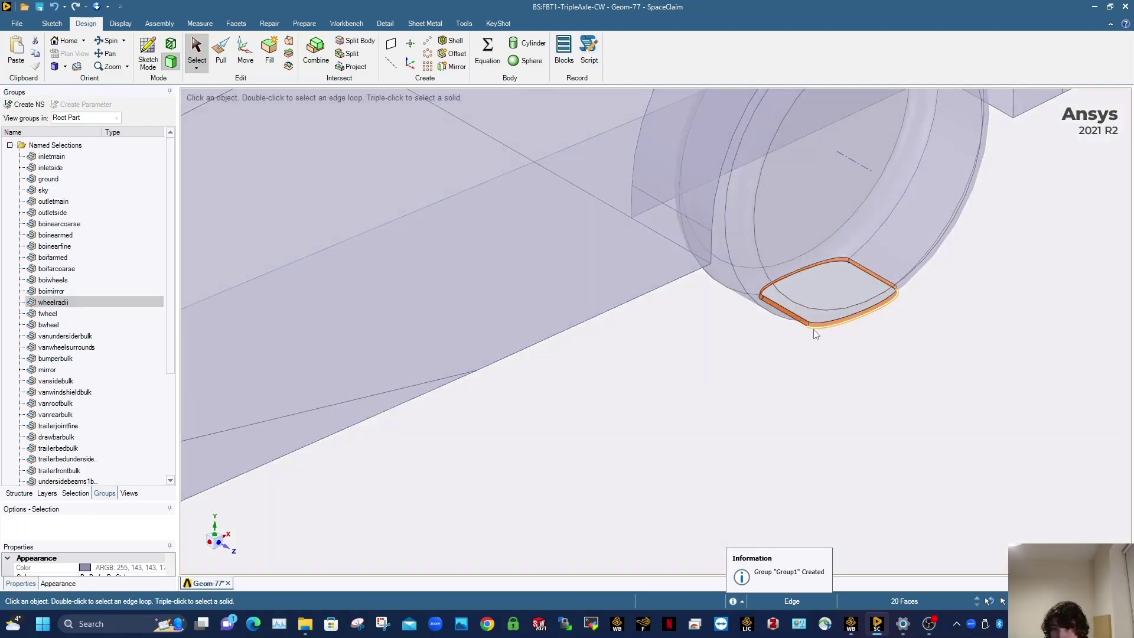
{"action": "scroll", "coordinate": [816, 328], "scroll_direction": "down", "scroll_amount": 5}
{"action": "scroll", "coordinate": [815, 323], "scroll_direction": "down", "scroll_amount": 1}
{"action": "middle_click_drag", "start_coordinate": [816, 321], "coordinate": [562, 393], "text": "ctrl"}
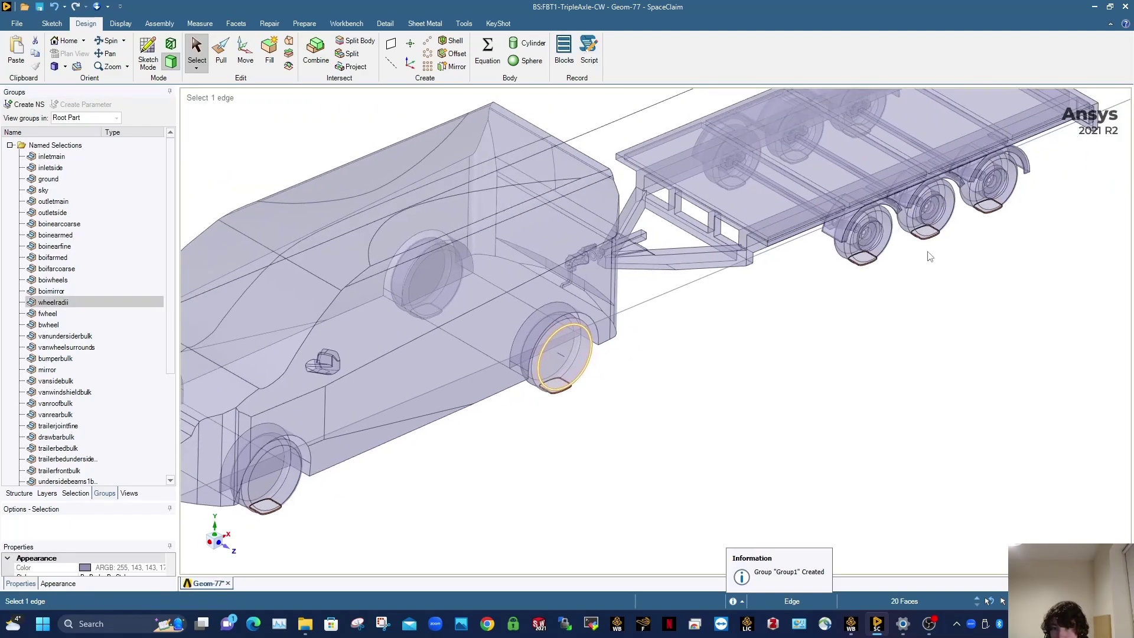
{"action": "scroll", "coordinate": [867, 255], "scroll_direction": "up", "scroll_amount": 6}
{"action": "scroll", "coordinate": [793, 296], "scroll_direction": "down", "scroll_amount": 8}
{"action": "middle_click_drag", "start_coordinate": [793, 296], "coordinate": [392, 398]}
{"action": "scroll", "coordinate": [488, 373], "scroll_direction": "up", "scroll_amount": 8}
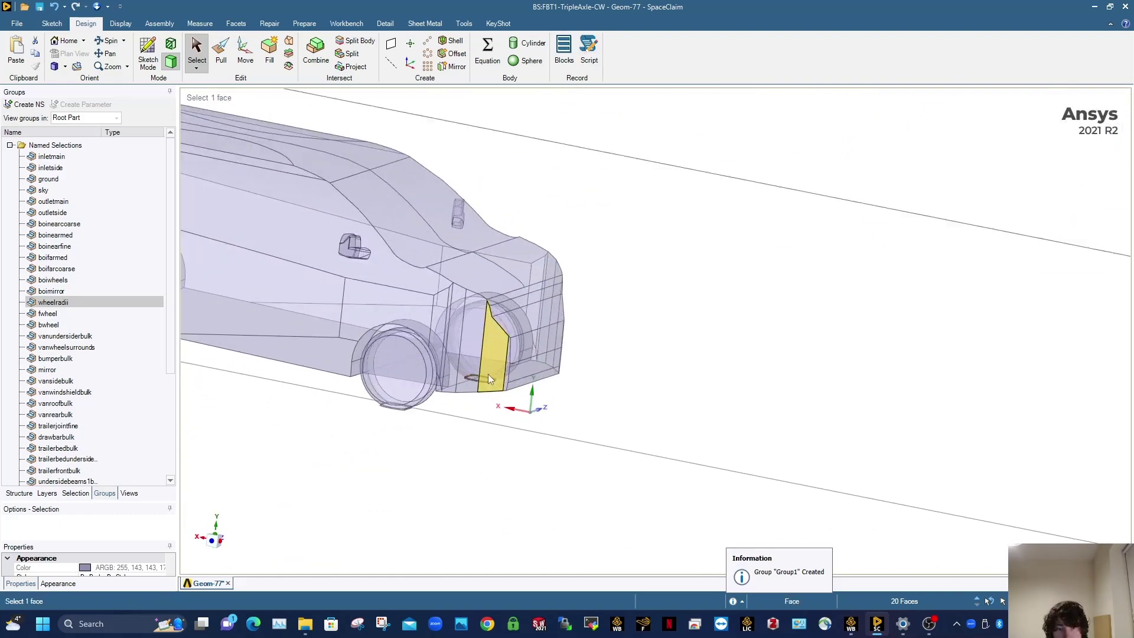
{"action": "left_click", "coordinate": [505, 376]}
{"action": "left_click", "coordinate": [885, 379]}
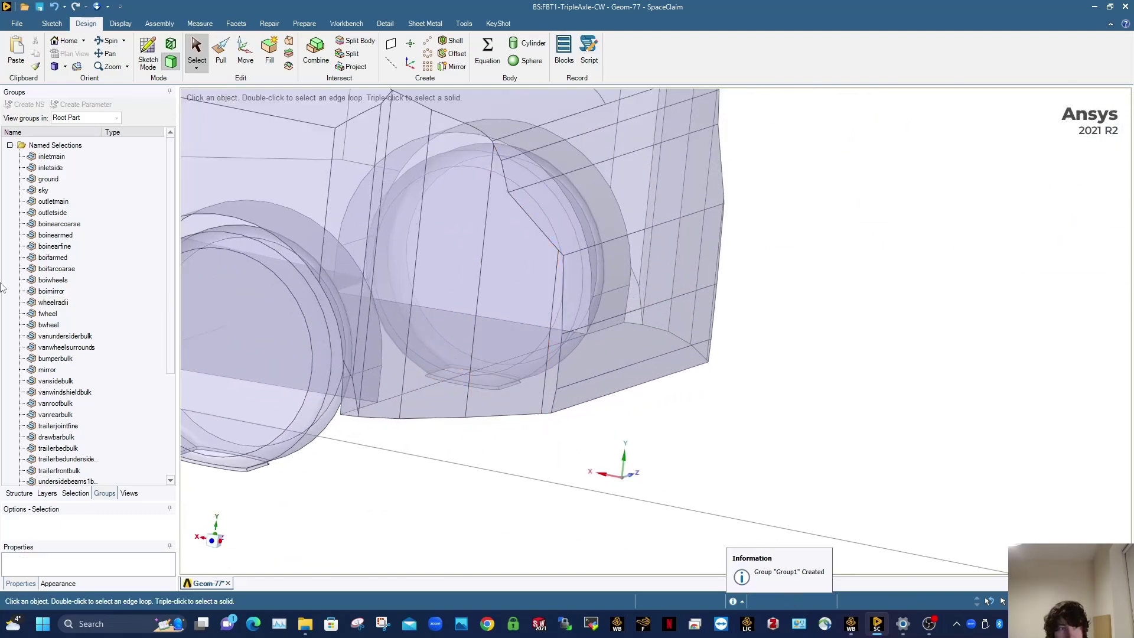
Step: Select the wheelradii faces and add the contact-patch radius faces of the van's mirrored front wheel to the selection
{"action": "left_click", "coordinate": [58, 305]}
{"action": "scroll", "coordinate": [491, 378], "scroll_direction": "down", "scroll_amount": 4}
{"action": "middle_click_drag", "start_coordinate": [491, 378], "coordinate": [678, 306], "text": "shift"}
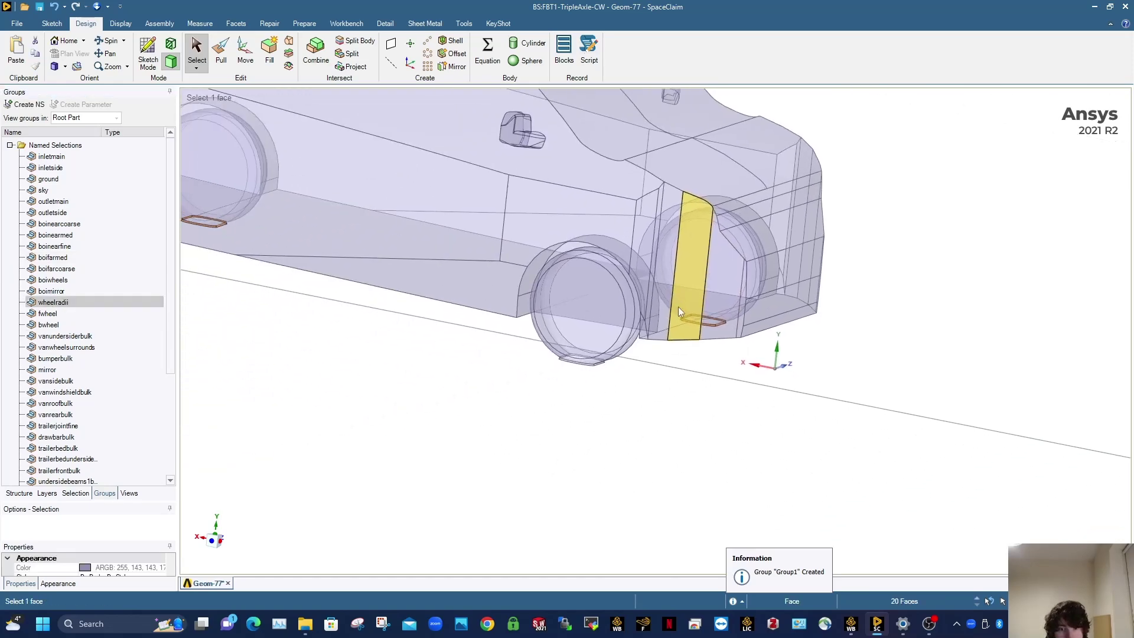
{"action": "scroll", "coordinate": [575, 371], "scroll_direction": "up", "scroll_amount": 10}
{"action": "scroll", "coordinate": [553, 399], "scroll_direction": "down", "scroll_amount": 5}
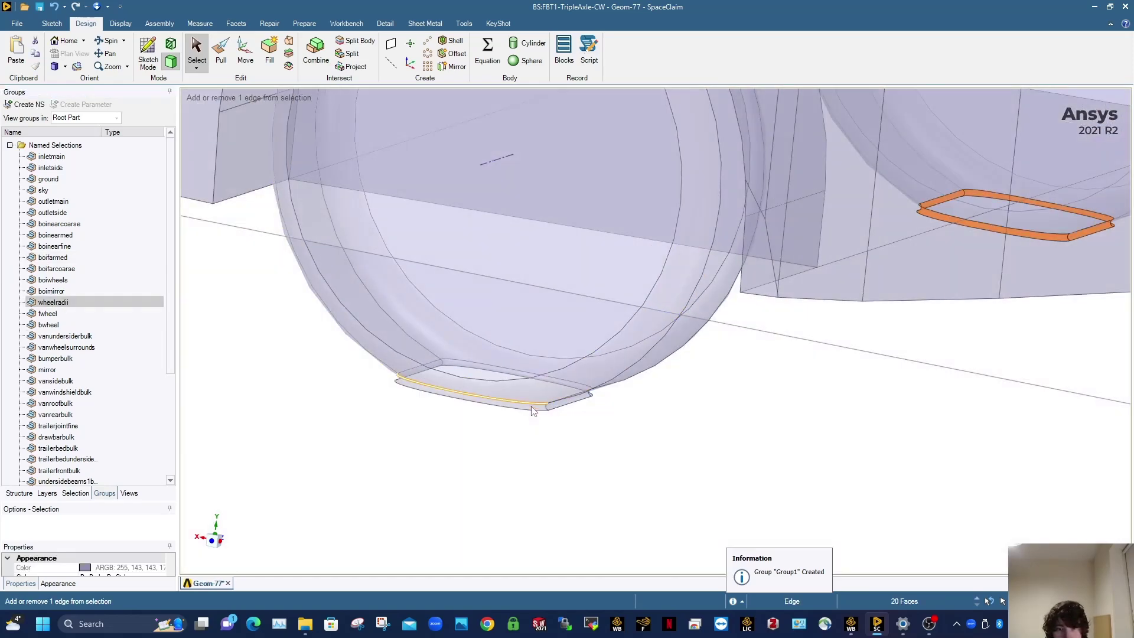
{"action": "scroll", "coordinate": [534, 411], "scroll_direction": "up", "scroll_amount": 4}
{"action": "double_click", "coordinate": [536, 410], "text": "ctrl"}
Step: Add the contact-patch radius faces of the van's mirrored rear wheel to the selection
{"action": "scroll", "coordinate": [536, 410], "scroll_direction": "down", "scroll_amount": 8}
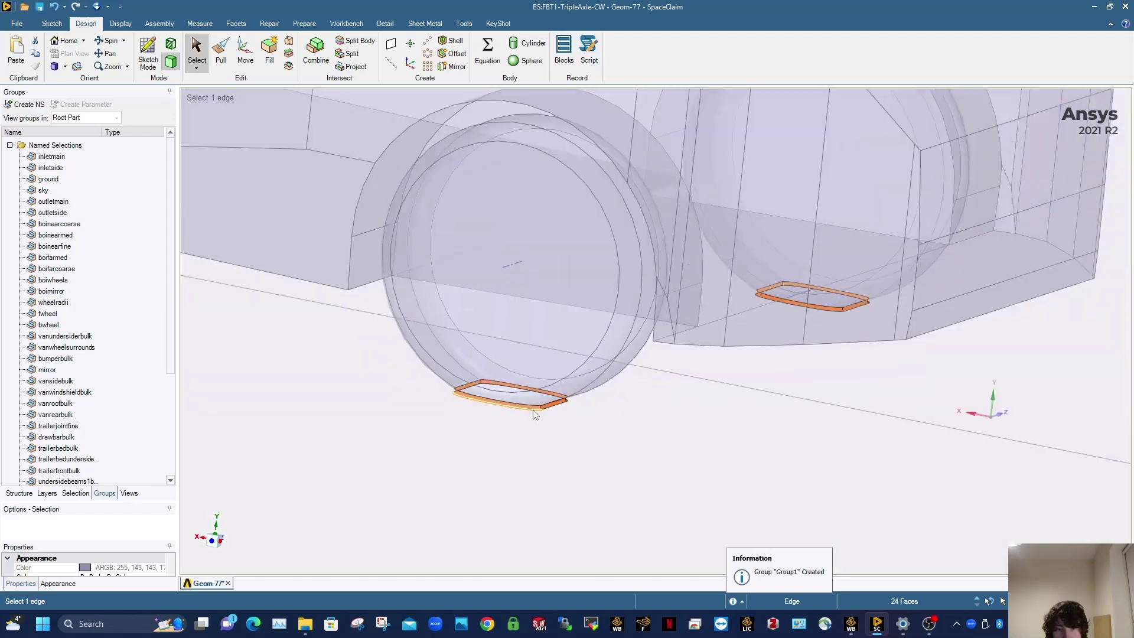
{"action": "middle_click_drag", "start_coordinate": [444, 414], "coordinate": [840, 411], "text": "shift"}
{"action": "scroll", "coordinate": [643, 370], "scroll_direction": "down", "scroll_amount": 5}
{"action": "scroll", "coordinate": [643, 405], "scroll_direction": "up", "scroll_amount": 10}
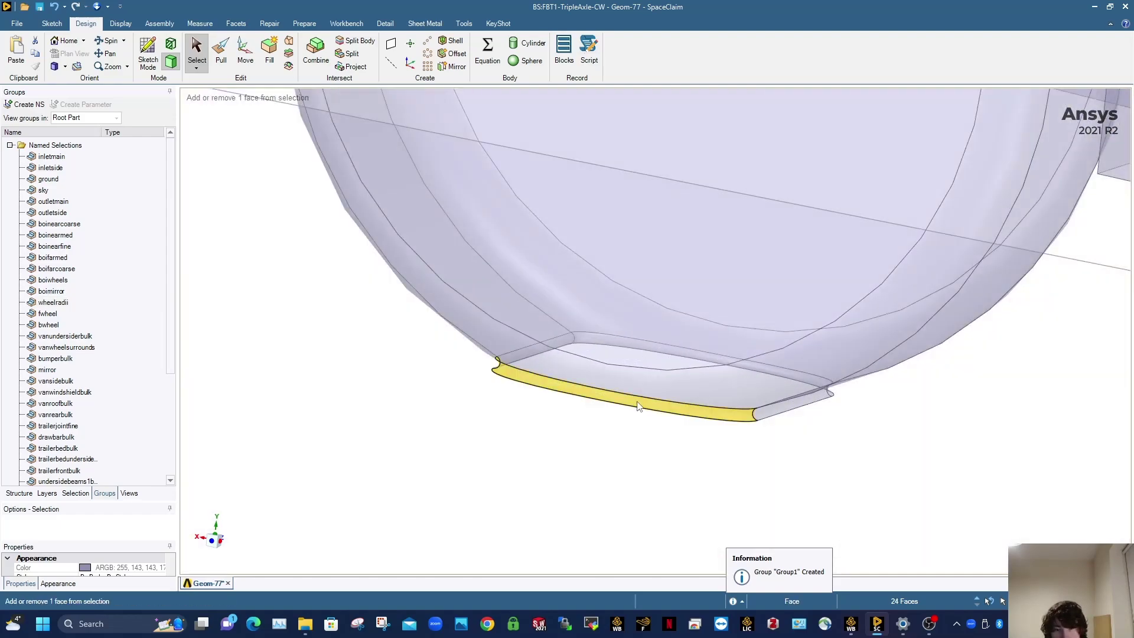
{"action": "double_click", "coordinate": [638, 406], "text": "ctrl"}
{"action": "scroll", "coordinate": [636, 406], "scroll_direction": "down", "scroll_amount": 8}
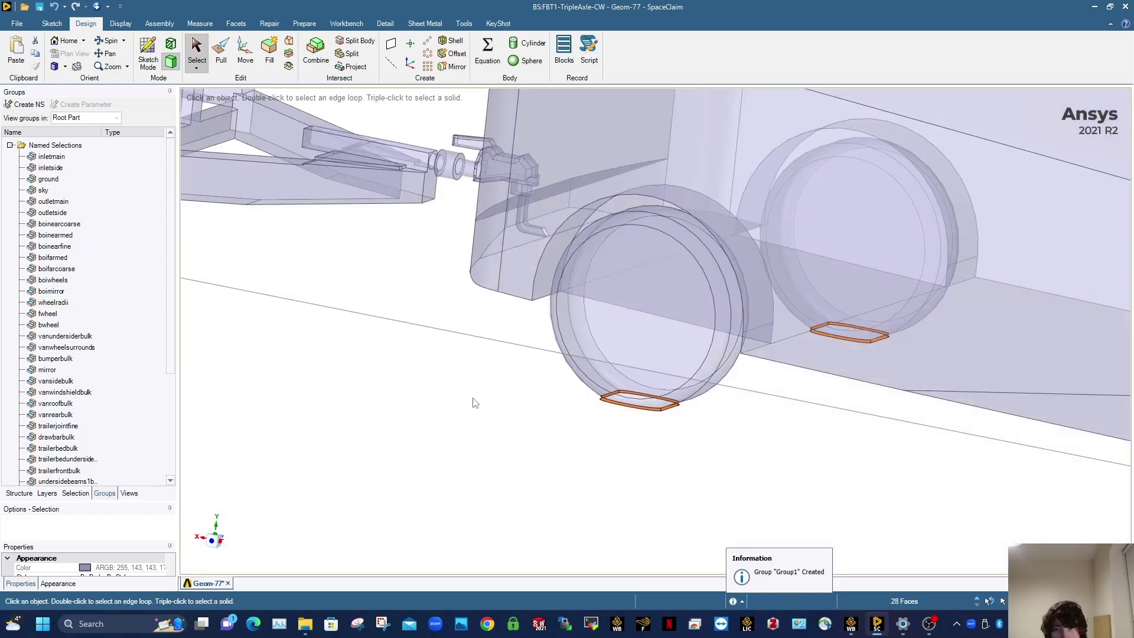
Step: Add the contact-patch radius faces of the trailer's mirrored front wheel to the selection
{"action": "middle_click_drag", "start_coordinate": [463, 392], "coordinate": [856, 439], "text": "shift"}
{"action": "scroll", "coordinate": [524, 387], "scroll_direction": "up", "scroll_amount": 12}
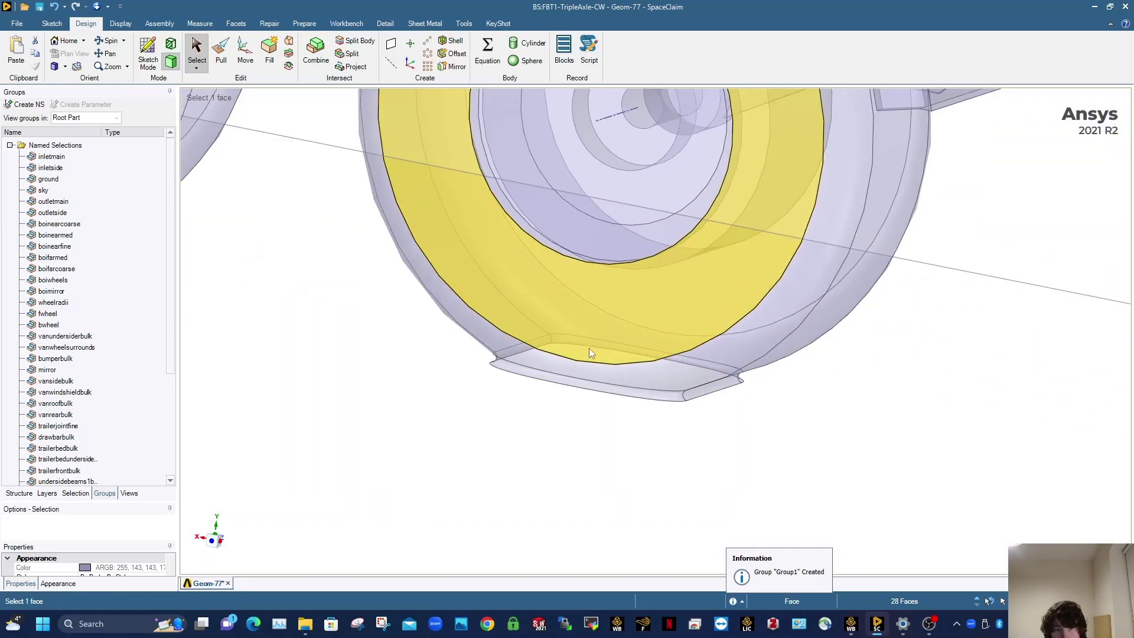
{"action": "left_click", "coordinate": [576, 394], "text": "ctrl"}
{"action": "double_click", "coordinate": [576, 393], "text": "ctrl"}
{"action": "scroll", "coordinate": [601, 402], "scroll_direction": "down", "scroll_amount": 8}
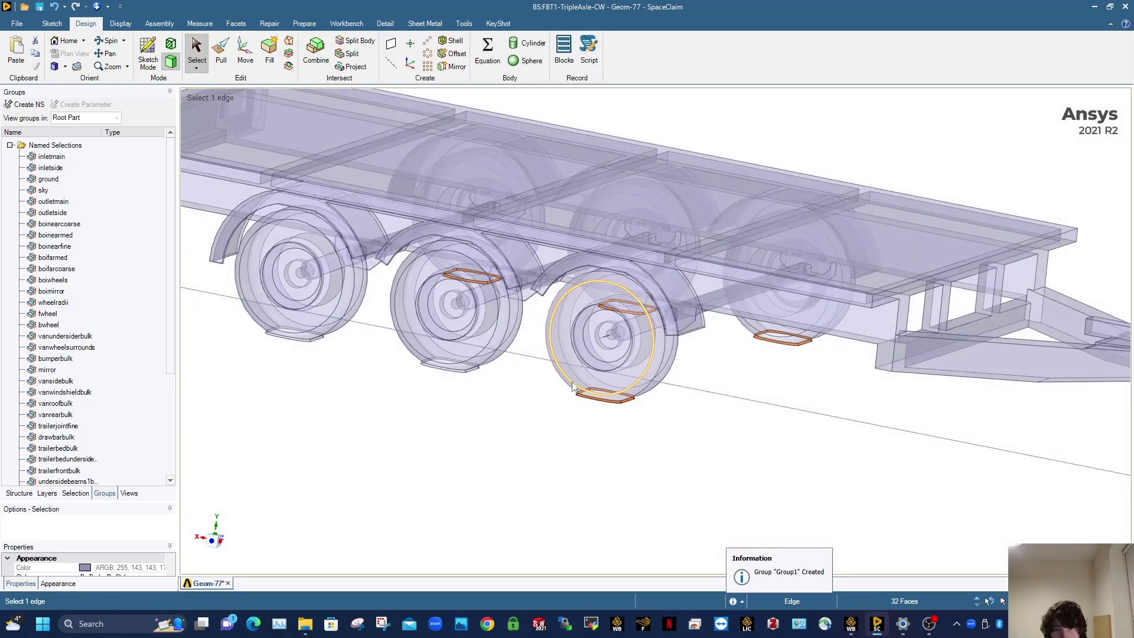
Step: Add the contact-patch radius faces of the trailer's mirrored middle and rear wheels to the selection
{"action": "middle_click_drag", "start_coordinate": [526, 367], "coordinate": [648, 395], "text": "shift"}
{"action": "scroll", "coordinate": [535, 369], "scroll_direction": "up", "scroll_amount": 8}
{"action": "scroll", "coordinate": [547, 390], "scroll_direction": "down", "scroll_amount": 2}
{"action": "double_click", "coordinate": [547, 390], "text": "ctrl"}
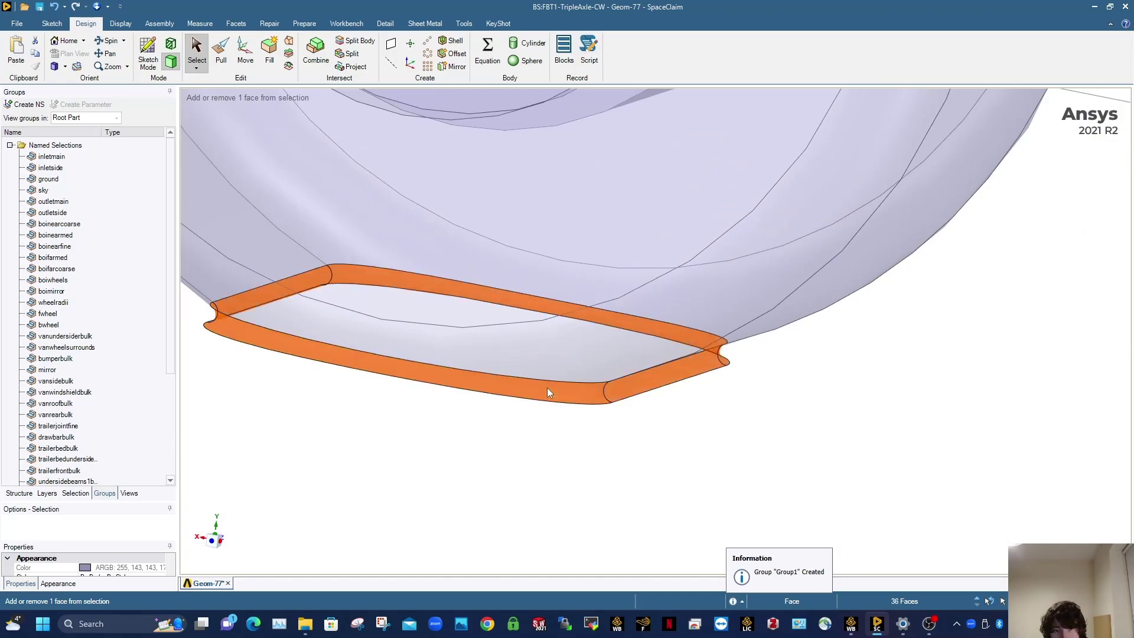
{"action": "scroll", "coordinate": [540, 390], "scroll_direction": "down", "scroll_amount": 8}
{"action": "scroll", "coordinate": [482, 376], "scroll_direction": "up", "scroll_amount": 12}
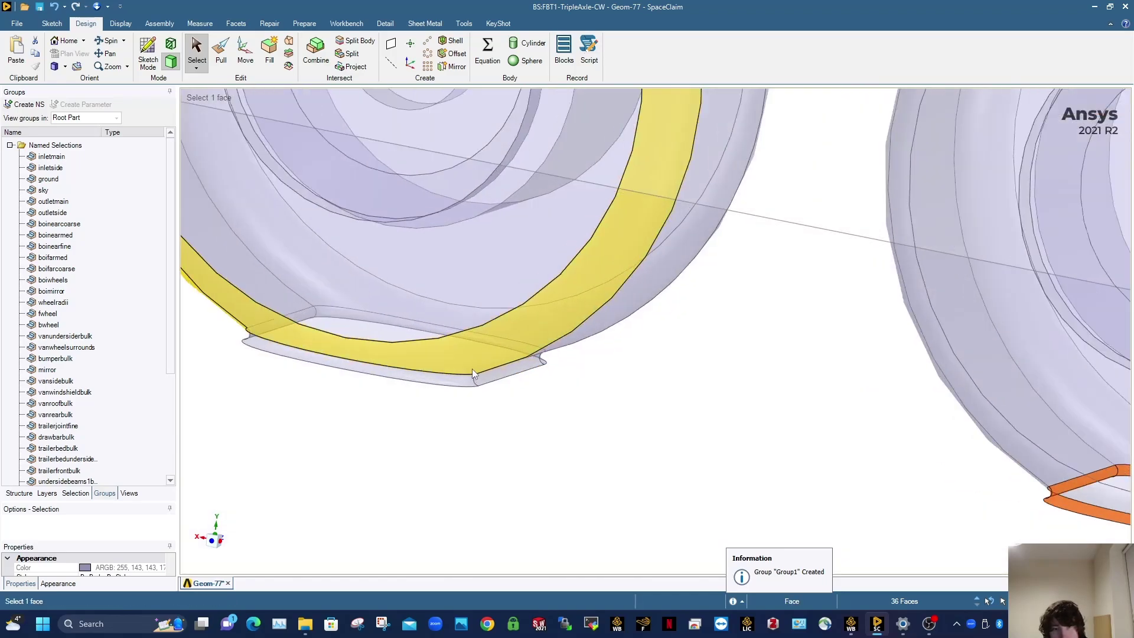
{"action": "double_click", "coordinate": [464, 393], "text": "ctrl"}
{"action": "scroll", "coordinate": [464, 393], "scroll_direction": "down", "scroll_amount": 10}
{"action": "scroll", "coordinate": [72, 168], "scroll_direction": "down", "scroll_amount": 9}
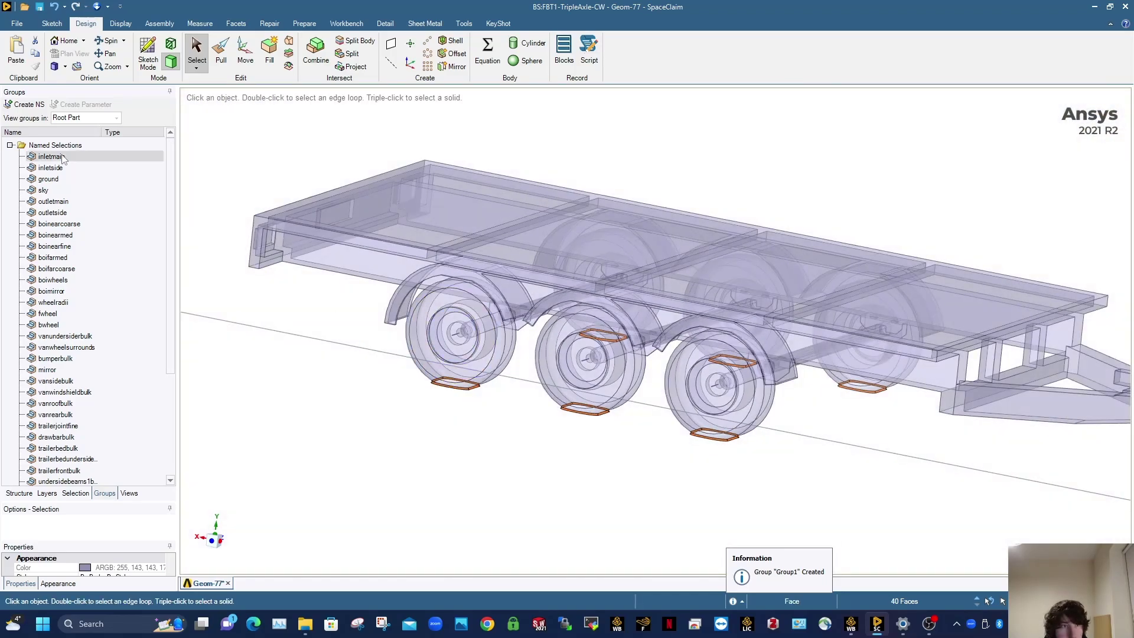
Step: Create a named selection called 2 from the selected contact-patch radius faces on both sides
{"action": "type", "text": "2"}
{"action": "left_click", "coordinate": [23, 311]}
{"action": "scroll", "coordinate": [58, 291], "scroll_direction": "up", "scroll_amount": 8}
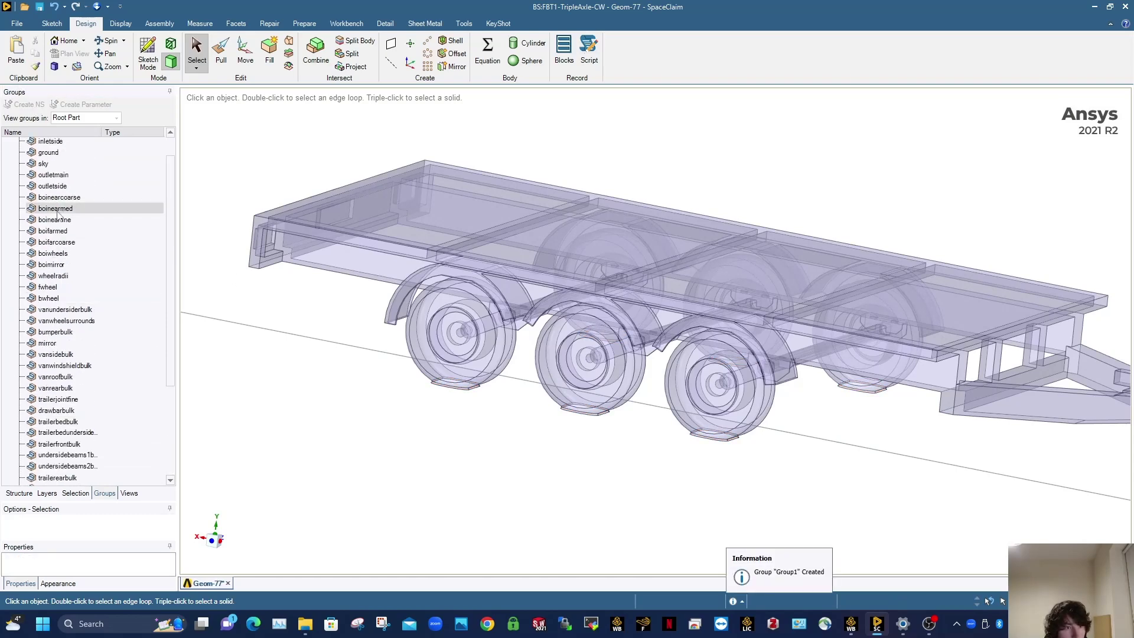
Step: Delete the old wheelradii named selection that covers only the original side's contact patches
{"action": "left_click", "coordinate": [57, 276]}
{"action": "right_click", "coordinate": [57, 276]}
{"action": "left_click", "coordinate": [84, 315]}
{"action": "left_click", "coordinate": [206, 226]}
{"action": "left_click", "coordinate": [80, 276]}
{"action": "right_click", "coordinate": [81, 276]}
{"action": "left_click", "coordinate": [107, 329]}
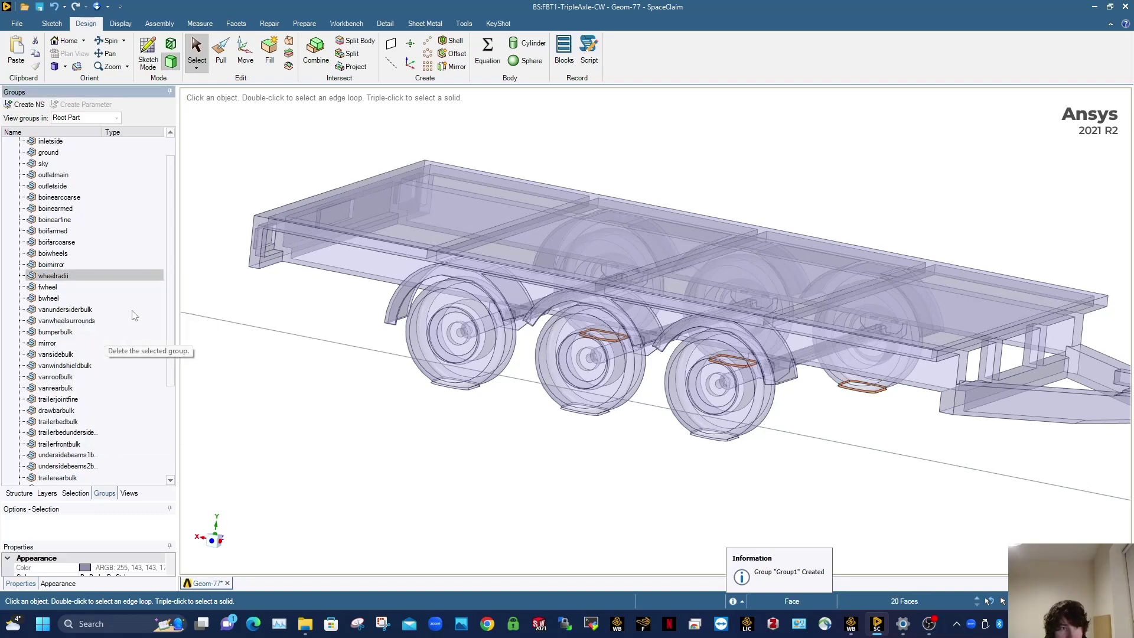
Step: Rename named selection 2 as wheelradii and move it directly beneath boimirror in the list
{"action": "left_click_drag", "start_coordinate": [168, 290], "coordinate": [178, 435]}
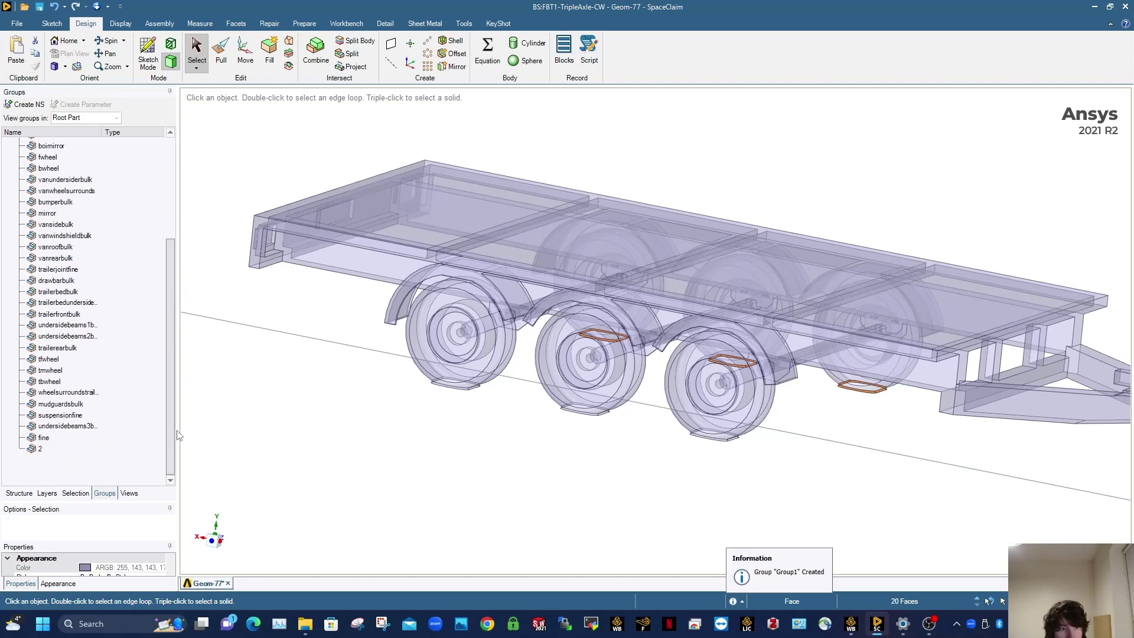
{"action": "left_click", "coordinate": [41, 449]}
{"action": "type", "text": "wheelradii"}
{"action": "key", "text": "Return"}
{"action": "left_click_drag", "start_coordinate": [69, 453], "coordinate": [53, 157]}
Step: Hide the wheelradii faces and check the contact patches on the trailer wheels
{"action": "right_click", "coordinate": [50, 157]}
{"action": "left_click", "coordinate": [98, 235]}
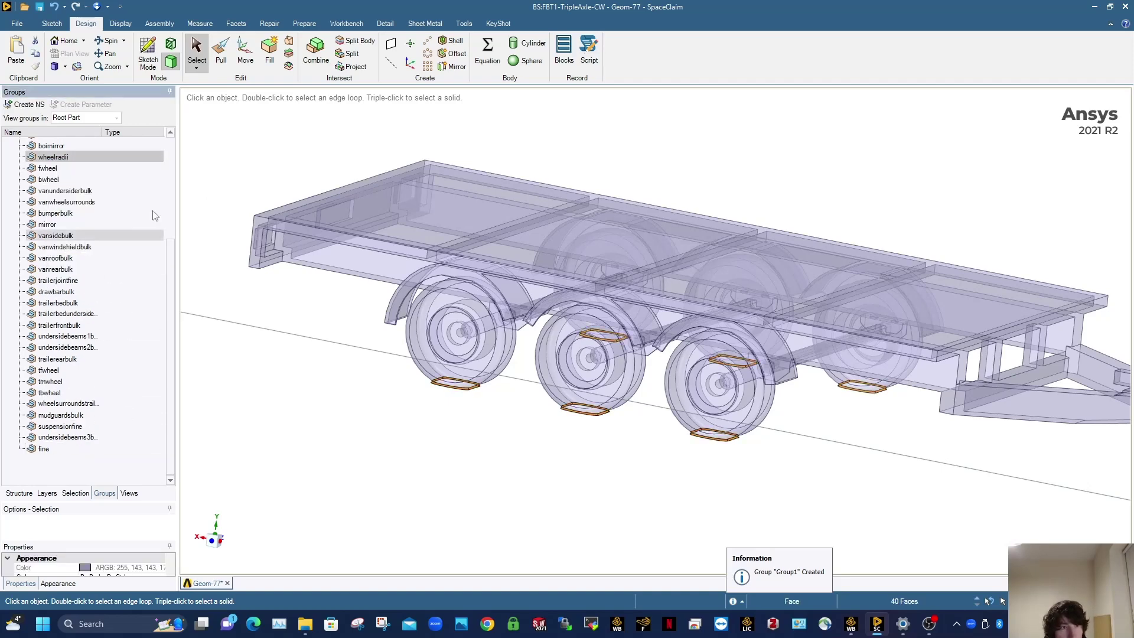
{"action": "left_click", "coordinate": [233, 239]}
{"action": "scroll", "coordinate": [514, 350], "scroll_direction": "down", "scroll_amount": 6}
{"action": "scroll", "coordinate": [585, 377], "scroll_direction": "up", "scroll_amount": 4}
{"action": "scroll", "coordinate": [473, 348], "scroll_direction": "up", "scroll_amount": 5}
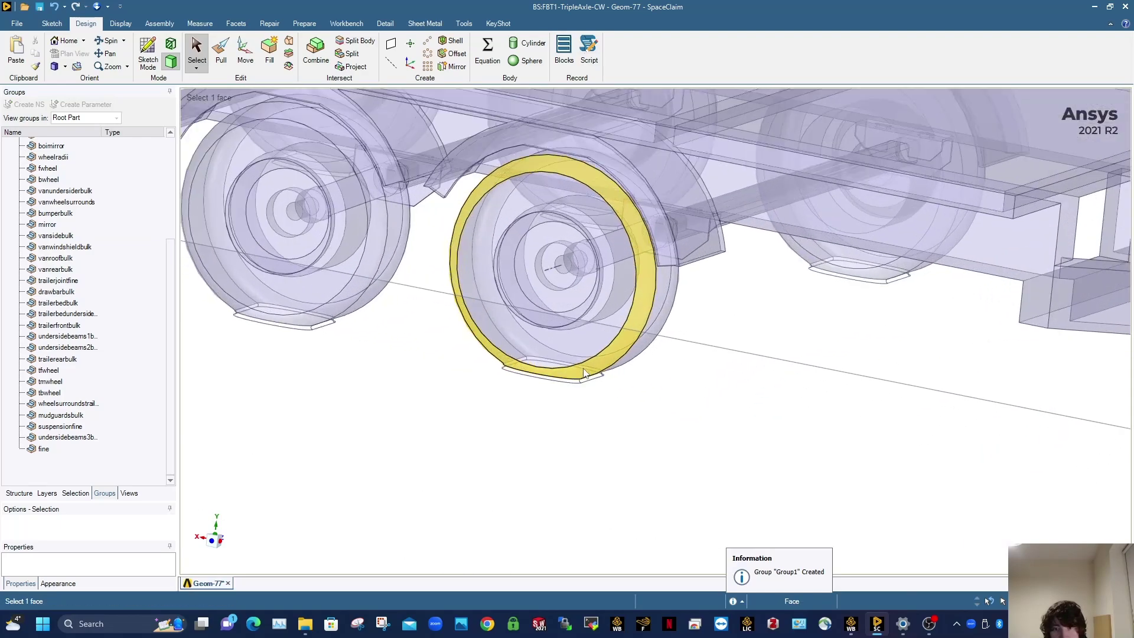
{"action": "left_click", "coordinate": [53, 157]}
{"action": "left_click", "coordinate": [347, 341]}
{"action": "scroll", "coordinate": [721, 301], "scroll_direction": "down", "scroll_amount": 6}
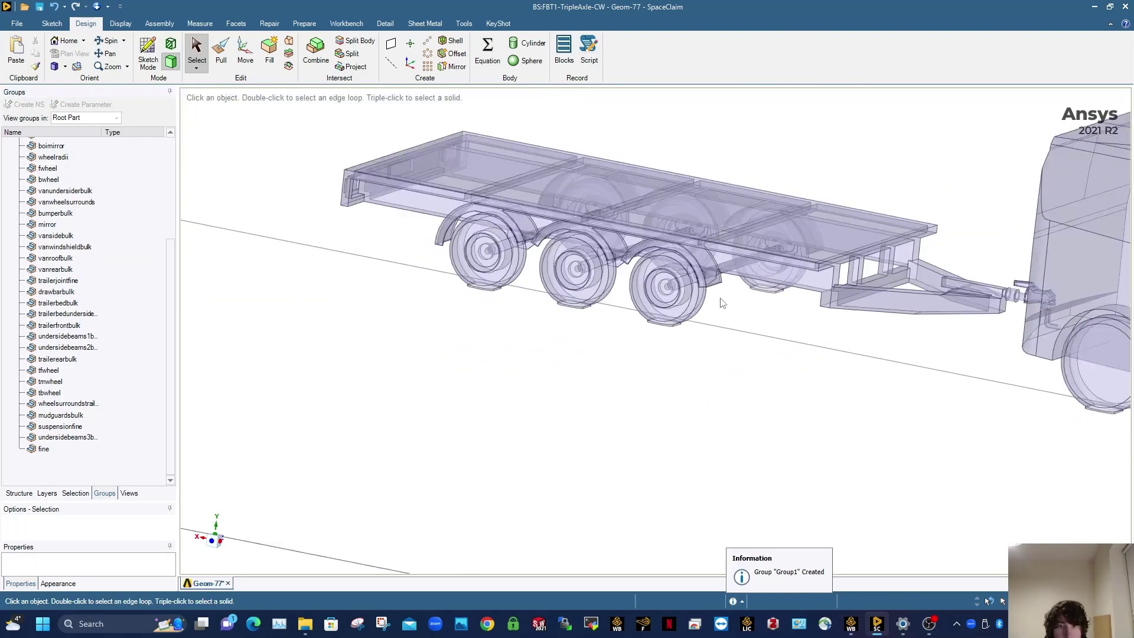
Step: Select the fwheel faces and add all matching faces of the van's mirrored front wheel to the selection
{"action": "scroll", "coordinate": [702, 372], "scroll_direction": "up", "scroll_amount": 5}
{"action": "scroll", "coordinate": [701, 372], "scroll_direction": "up", "scroll_amount": 3}
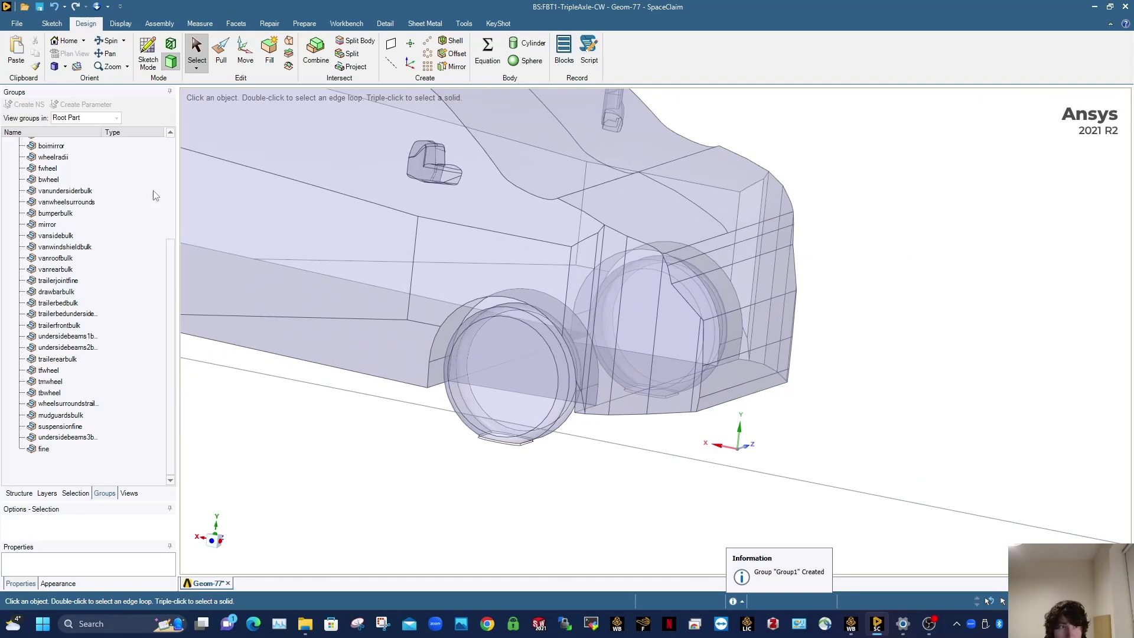
{"action": "left_click", "coordinate": [47, 168]}
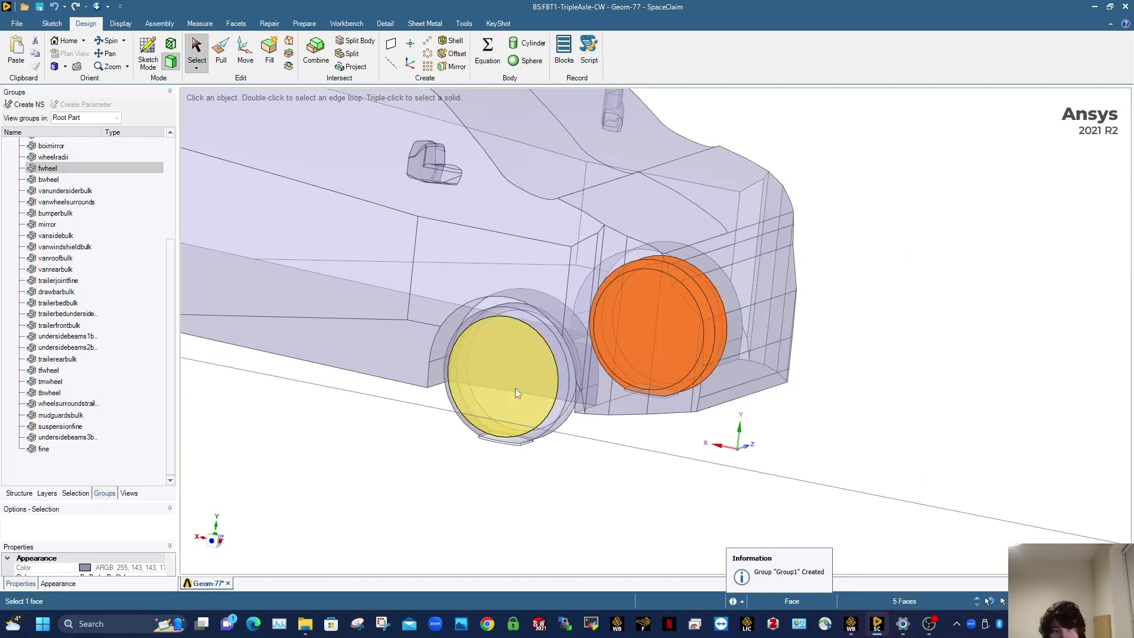
{"action": "scroll", "coordinate": [515, 388], "scroll_direction": "up", "scroll_amount": 4}
{"action": "left_click", "coordinate": [541, 424], "text": "ctrl"}
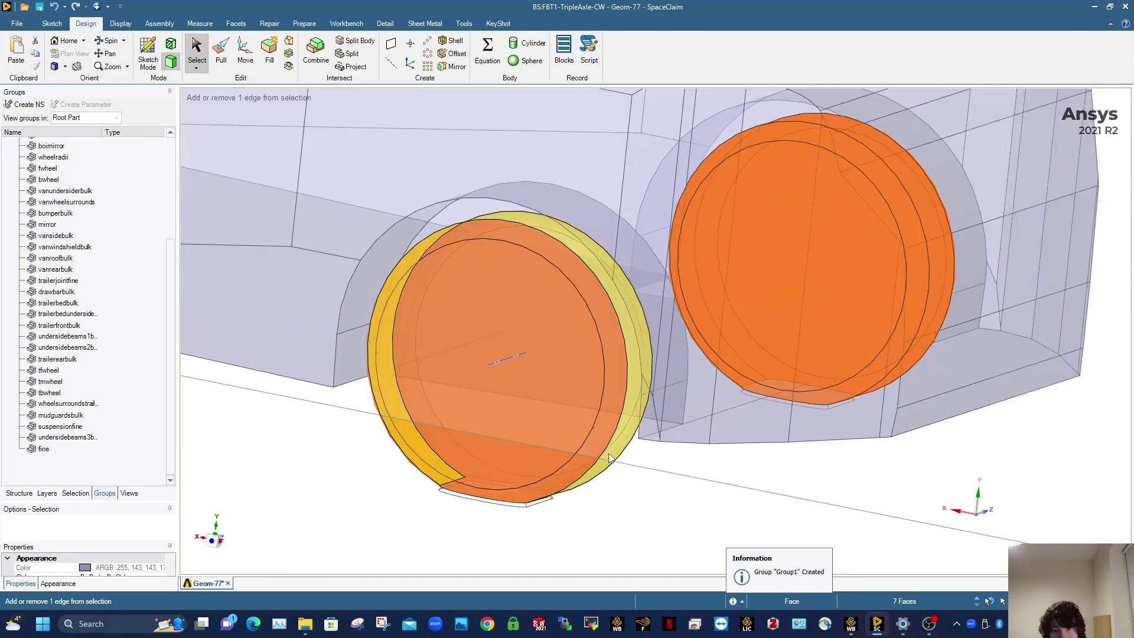
{"action": "left_click", "coordinate": [606, 450], "text": "ctrl"}
{"action": "middle_click_drag", "start_coordinate": [608, 452], "coordinate": [664, 426]}
{"action": "left_click", "coordinate": [714, 484], "text": "ctrl"}
{"action": "left_click", "coordinate": [679, 483], "text": "ctrl"}
{"action": "scroll", "coordinate": [683, 467], "scroll_direction": "down", "scroll_amount": 5}
Step: Create a named selection called 2 from the selected faces of both van front wheels
{"action": "left_click", "coordinate": [25, 104]}
{"action": "type", "text": "2"}
{"action": "left_click", "coordinate": [311, 148]}
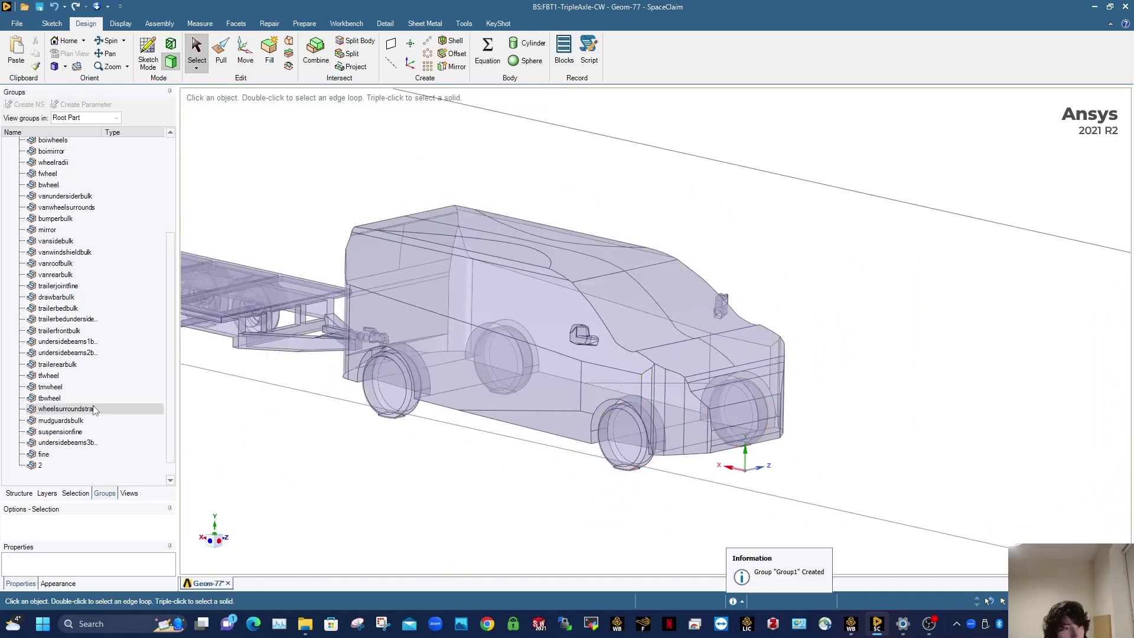
Step: Delete the old fwheel named selection that covers only the original front wheel
{"action": "left_click", "coordinate": [52, 175]}
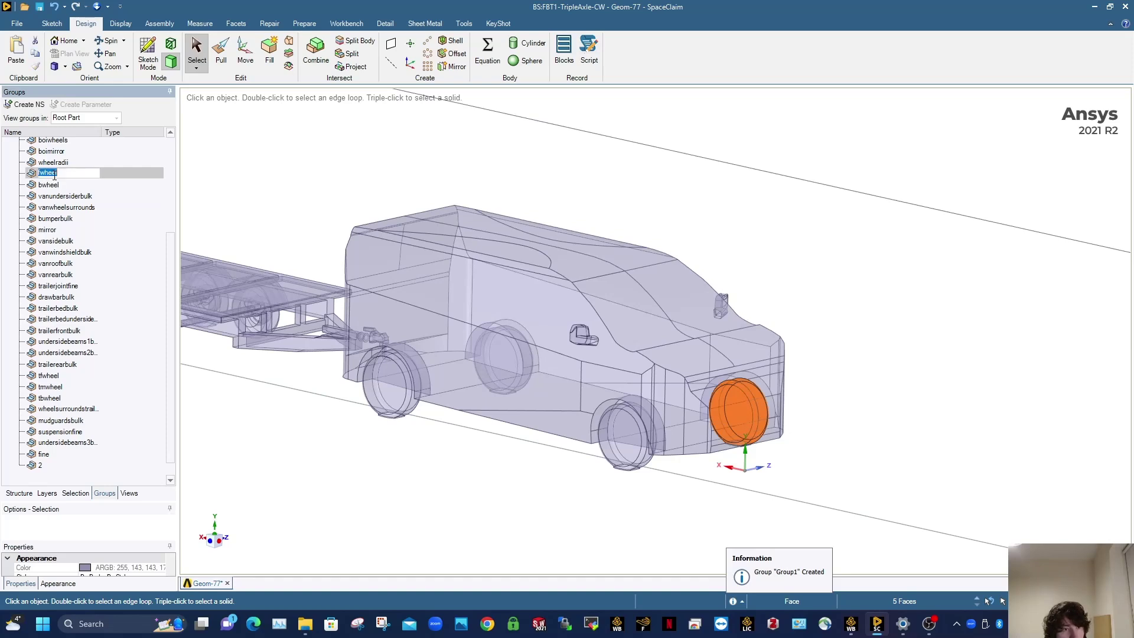
{"action": "right_click", "coordinate": [54, 177]}
{"action": "left_click", "coordinate": [87, 185]}
{"action": "left_click", "coordinate": [87, 177]}
{"action": "right_click", "coordinate": [86, 177]}
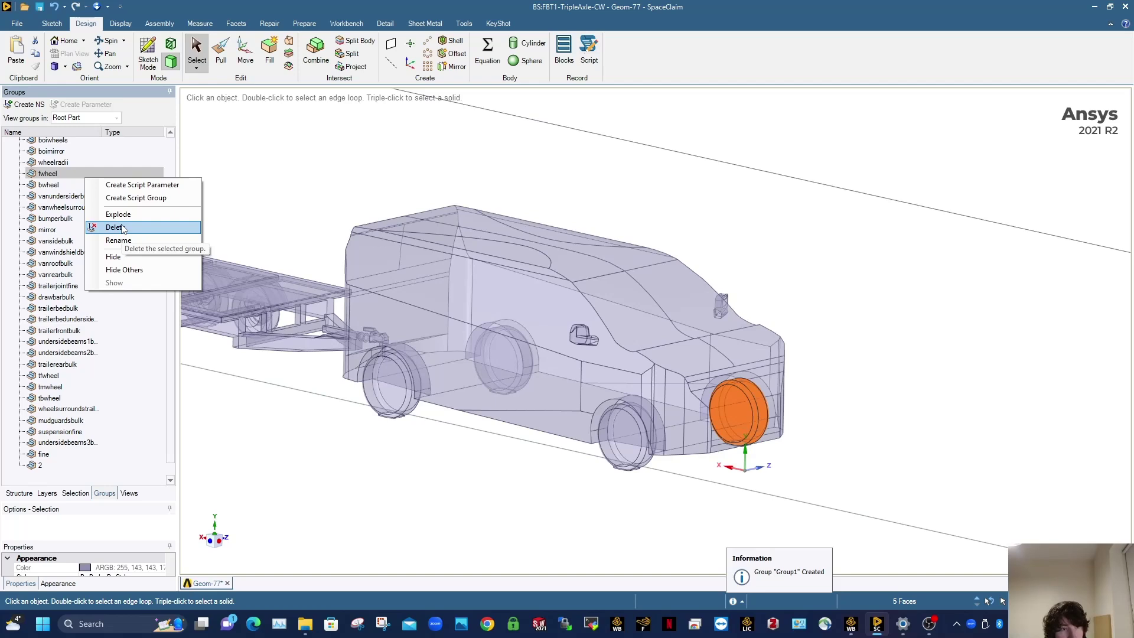
{"action": "left_click", "coordinate": [122, 230]}
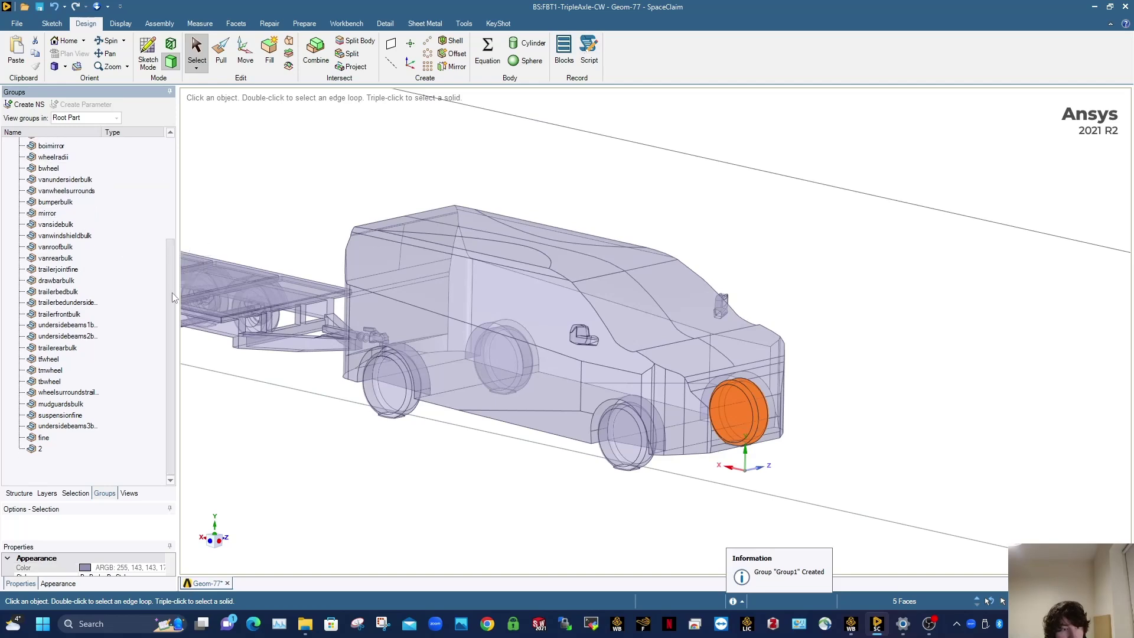
Step: Rename named selection 2 as fwheel
{"action": "left_click", "coordinate": [47, 450]}
{"action": "left_click", "coordinate": [47, 449]}
{"action": "type", "text": "fwheel"}
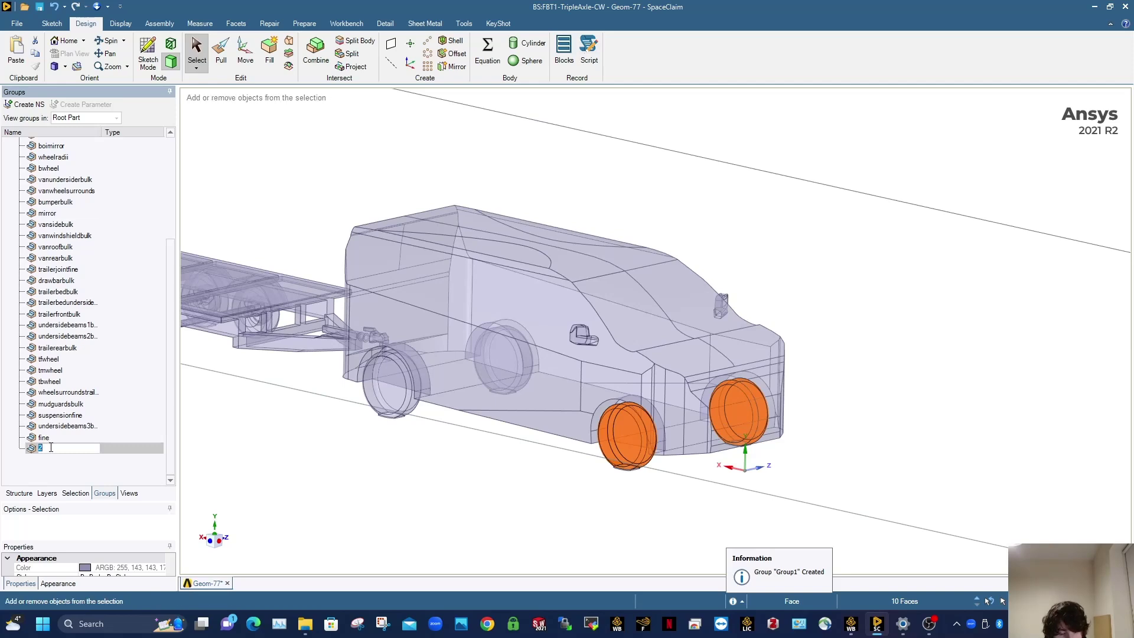
{"action": "left_click", "coordinate": [261, 497]}
Step: Hide the faces of the new fwheel named selection and clear the selection
{"action": "left_click", "coordinate": [84, 448]}
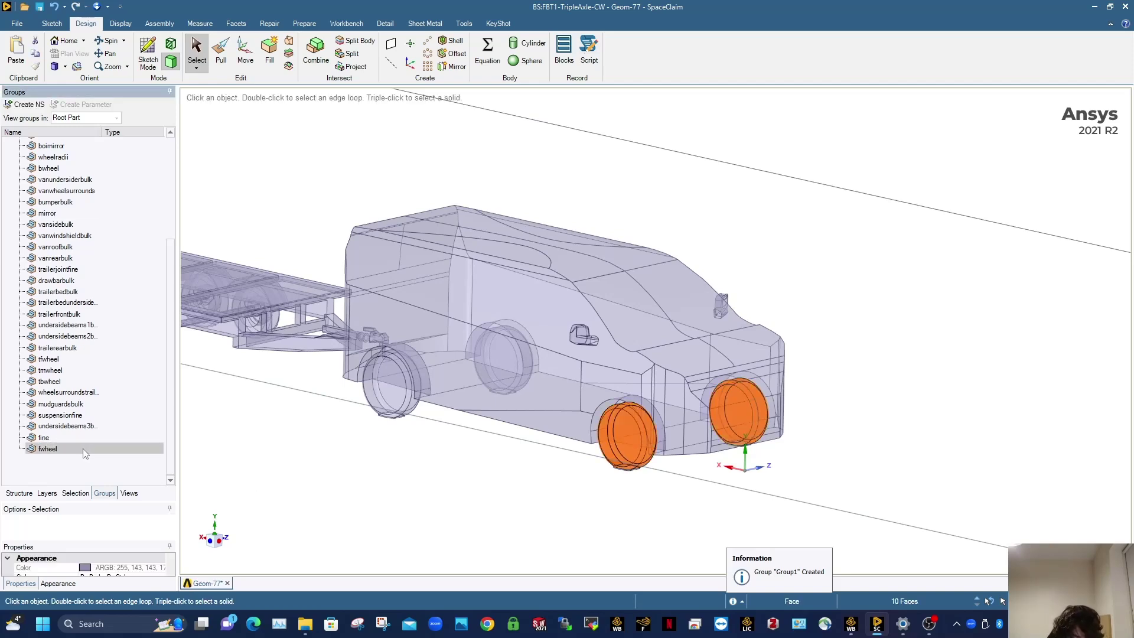
{"action": "right_click", "coordinate": [84, 448]}
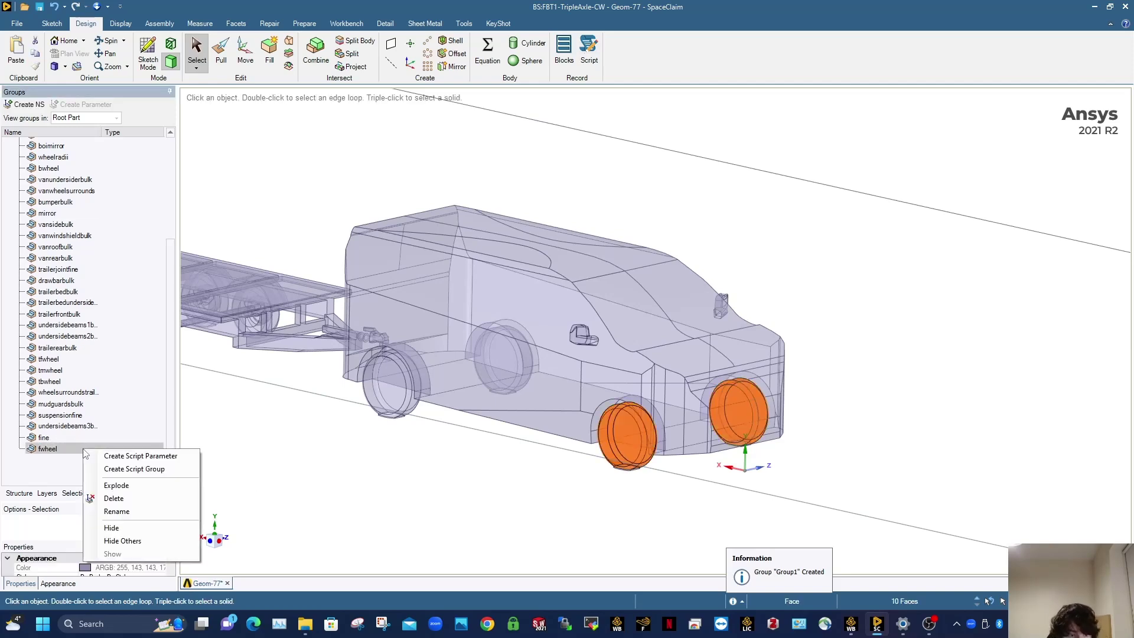
{"action": "left_click", "coordinate": [117, 526]}
{"action": "left_click", "coordinate": [376, 499]}
{"action": "scroll", "coordinate": [396, 396], "scroll_direction": "up", "scroll_amount": 5}
{"action": "scroll", "coordinate": [399, 395], "scroll_direction": "down", "scroll_amount": 4}
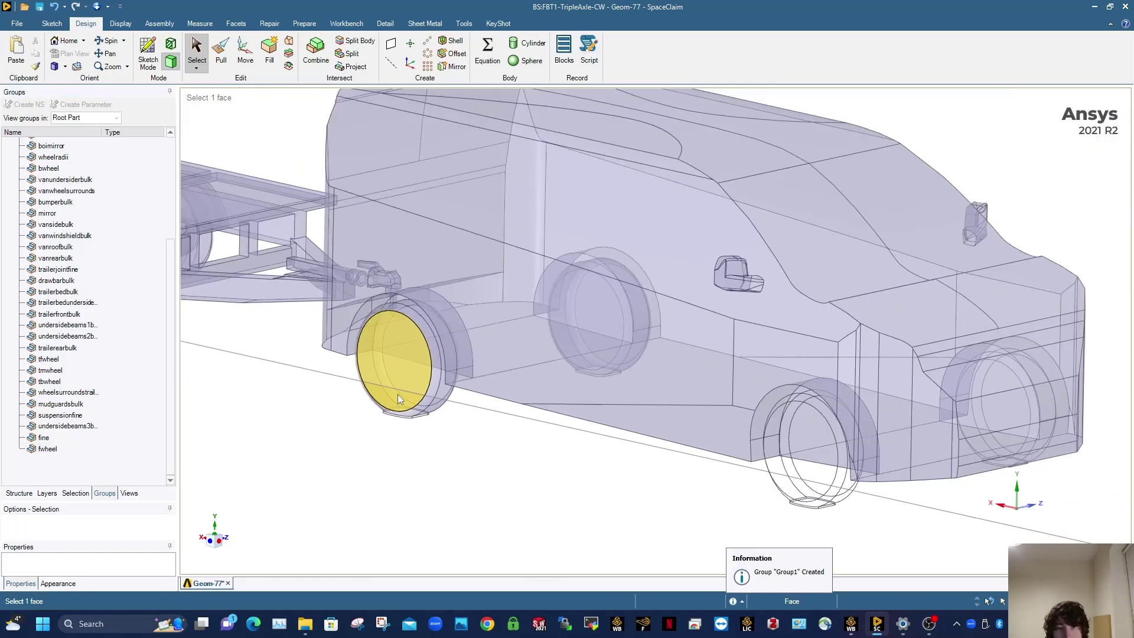
{"action": "scroll", "coordinate": [485, 402], "scroll_direction": "up", "scroll_amount": 3}
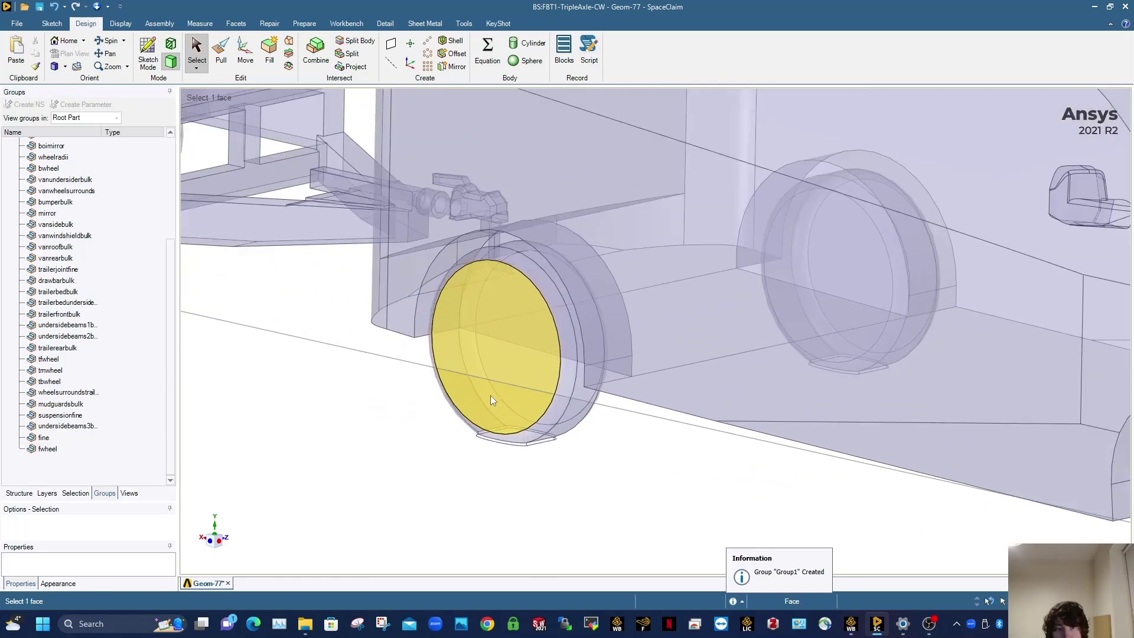
{"action": "scroll", "coordinate": [491, 394], "scroll_direction": "down", "scroll_amount": 2}
{"action": "left_click", "coordinate": [494, 388]}
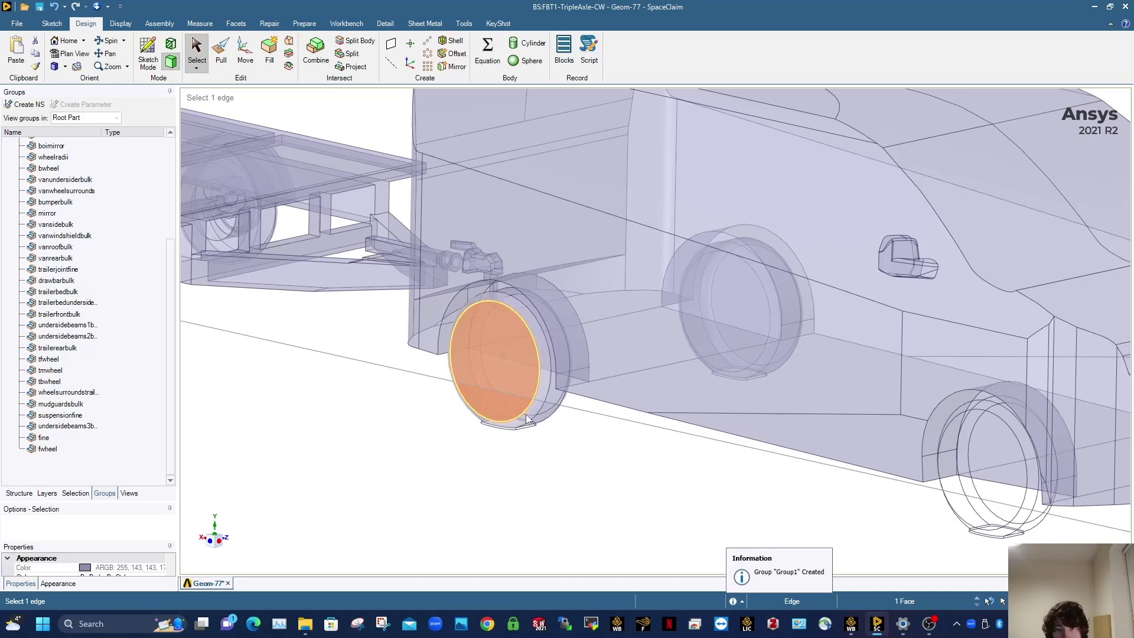
{"action": "left_click", "coordinate": [540, 461]}
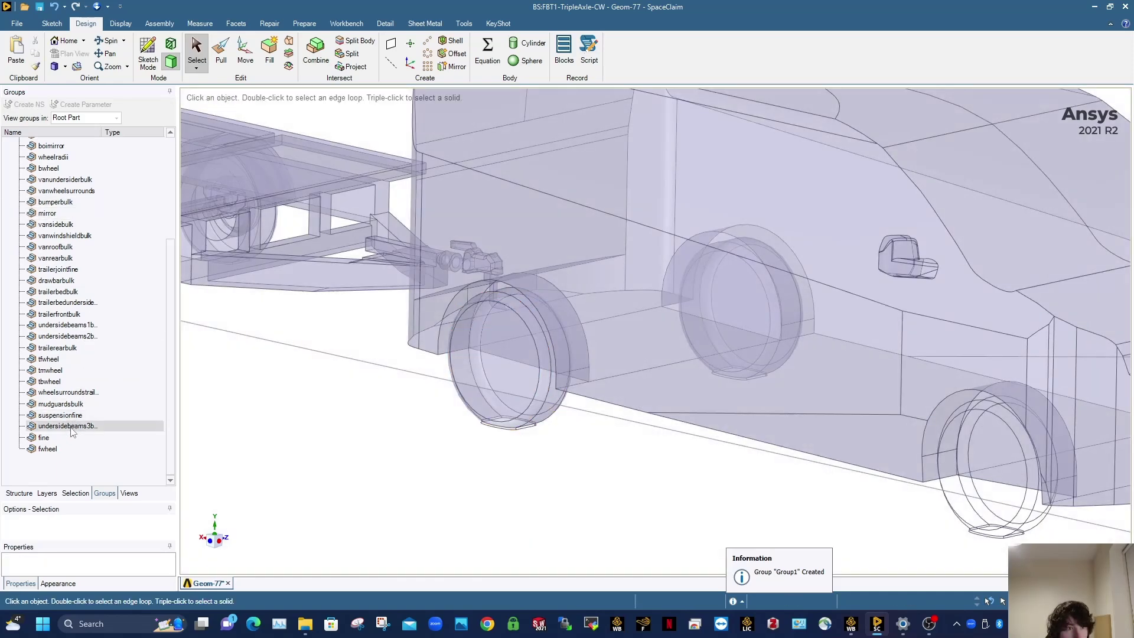
Step: Move the fwheel named selection up the list so it sits directly beneath wheelradii
{"action": "left_click_drag", "start_coordinate": [59, 446], "coordinate": [59, 164]}
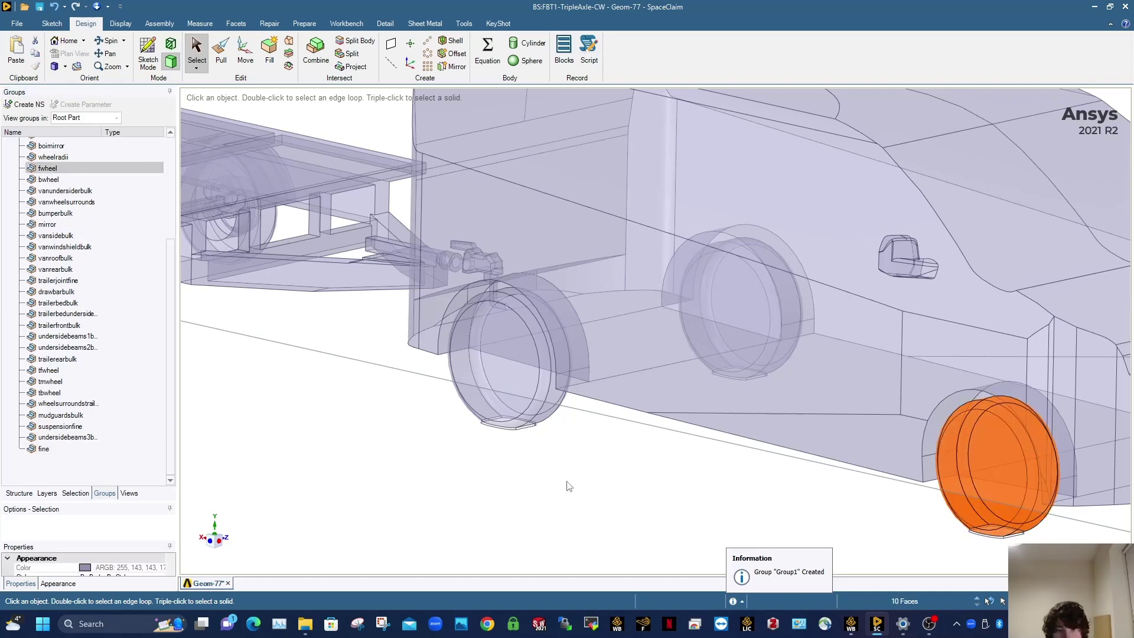
{"action": "left_click", "coordinate": [569, 486]}
{"action": "scroll", "coordinate": [569, 485], "scroll_direction": "down", "scroll_amount": 5}
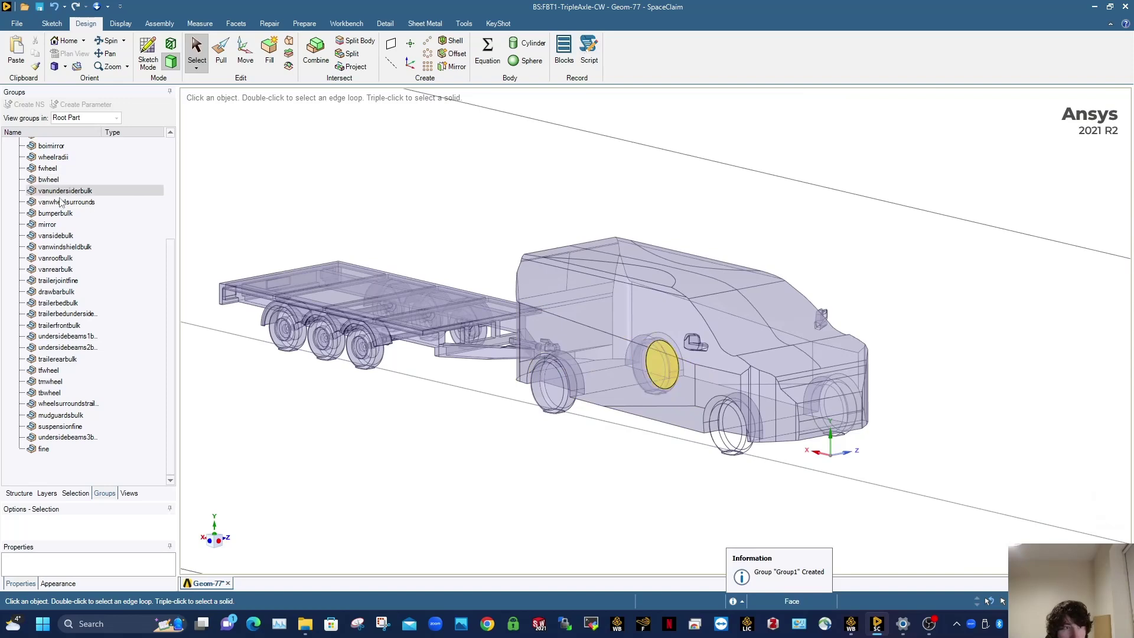
Step: Highlight fwheel and bwheel in turn to compare which van wheel faces each one covers
{"action": "left_click", "coordinate": [53, 168]}
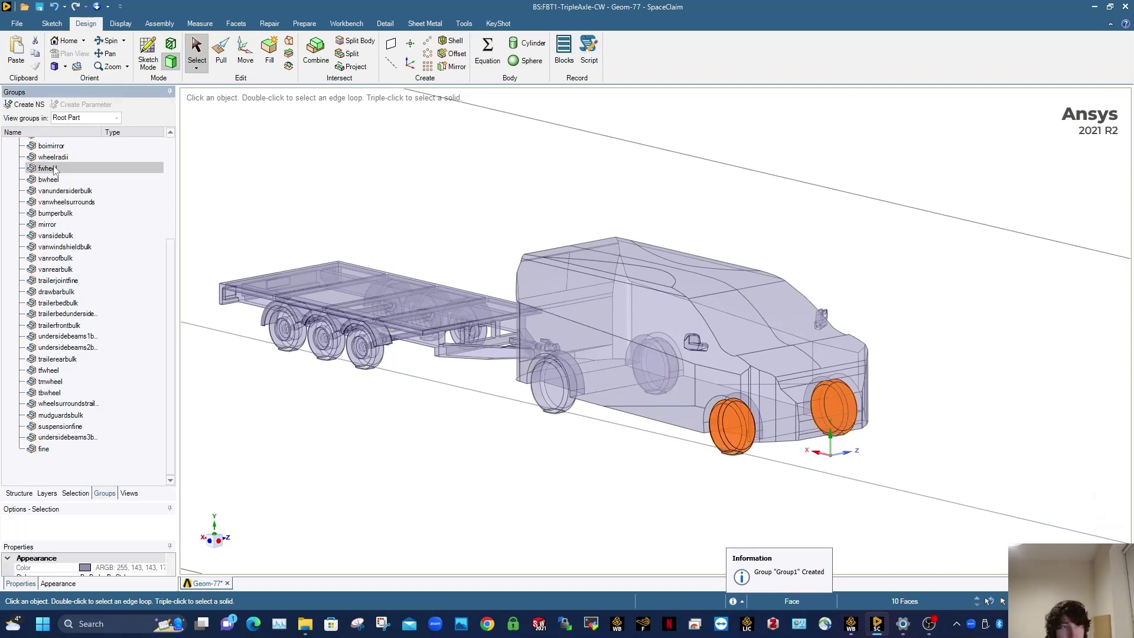
{"action": "left_click", "coordinate": [48, 179]}
{"action": "left_click", "coordinate": [483, 517]}
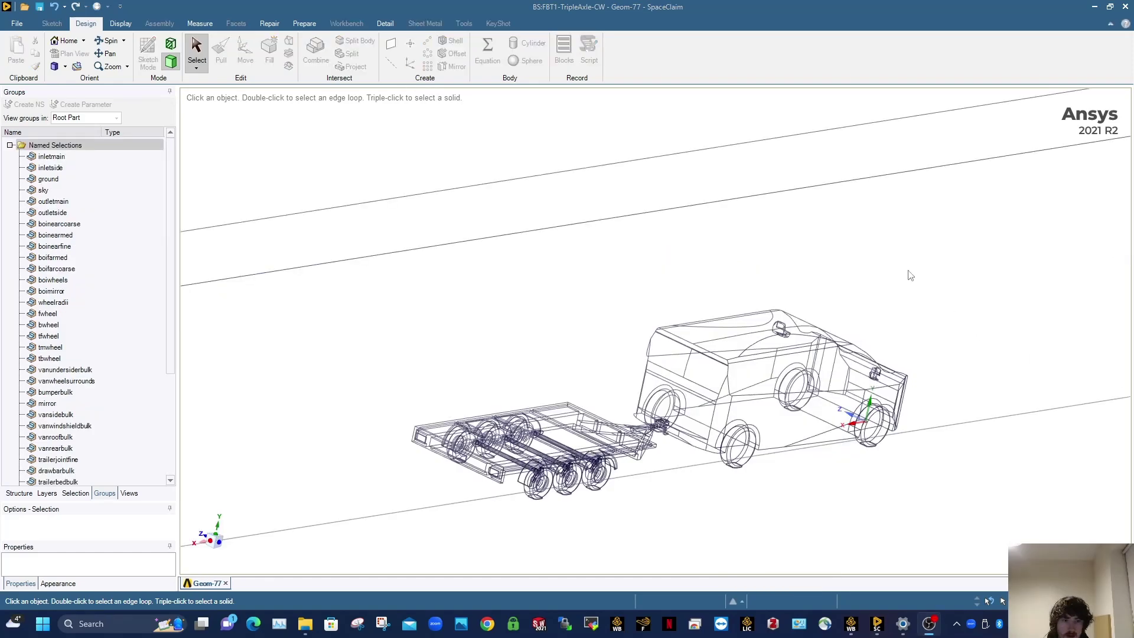
Step: Highlight fwheel, vanrearbulk, trailerfrontbulk and trailerrearbulk in turn to check which faces each named selection covers
{"action": "left_click", "coordinate": [838, 241]}
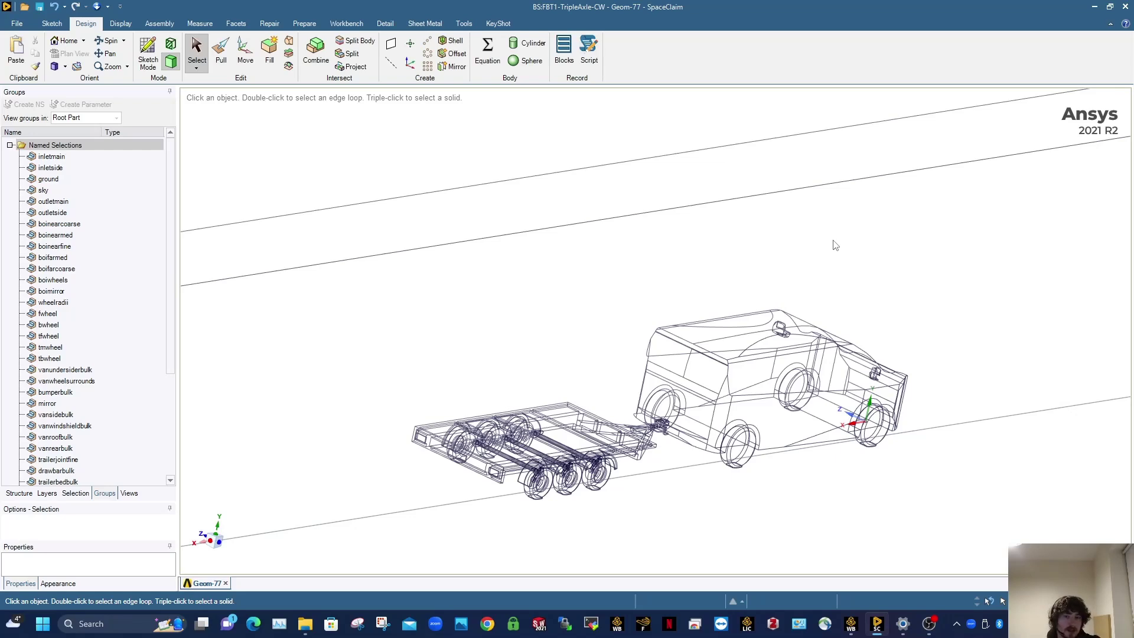
{"action": "left_click", "coordinate": [69, 313]}
{"action": "scroll", "coordinate": [73, 414], "scroll_direction": "down", "scroll_amount": 2}
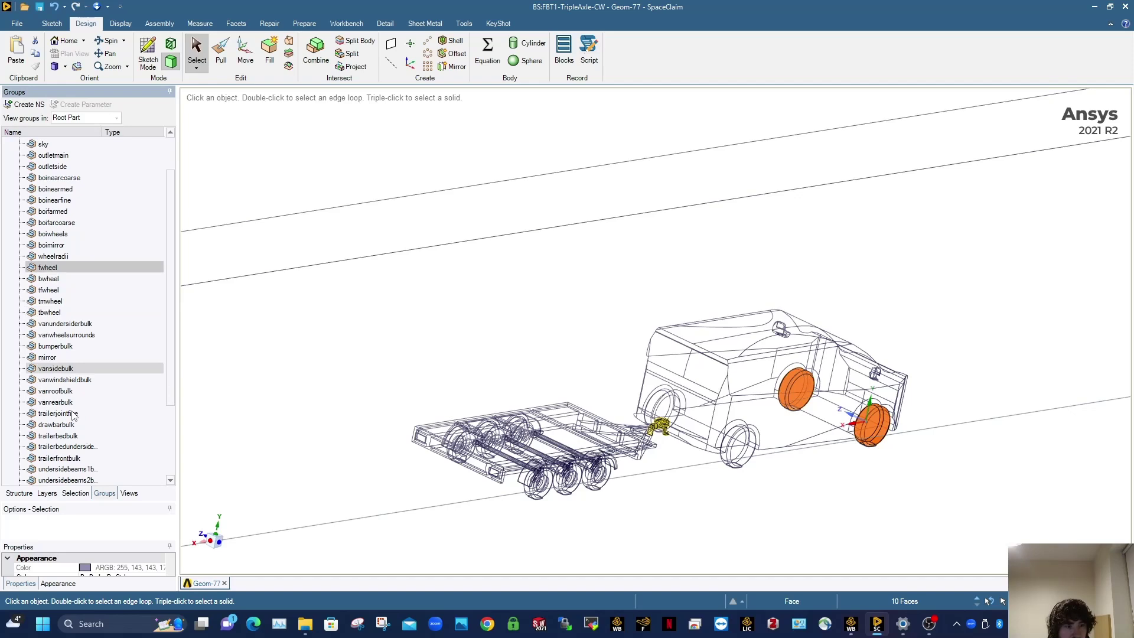
{"action": "left_click", "coordinate": [71, 404]}
{"action": "scroll", "coordinate": [72, 410], "scroll_direction": "down", "scroll_amount": 2}
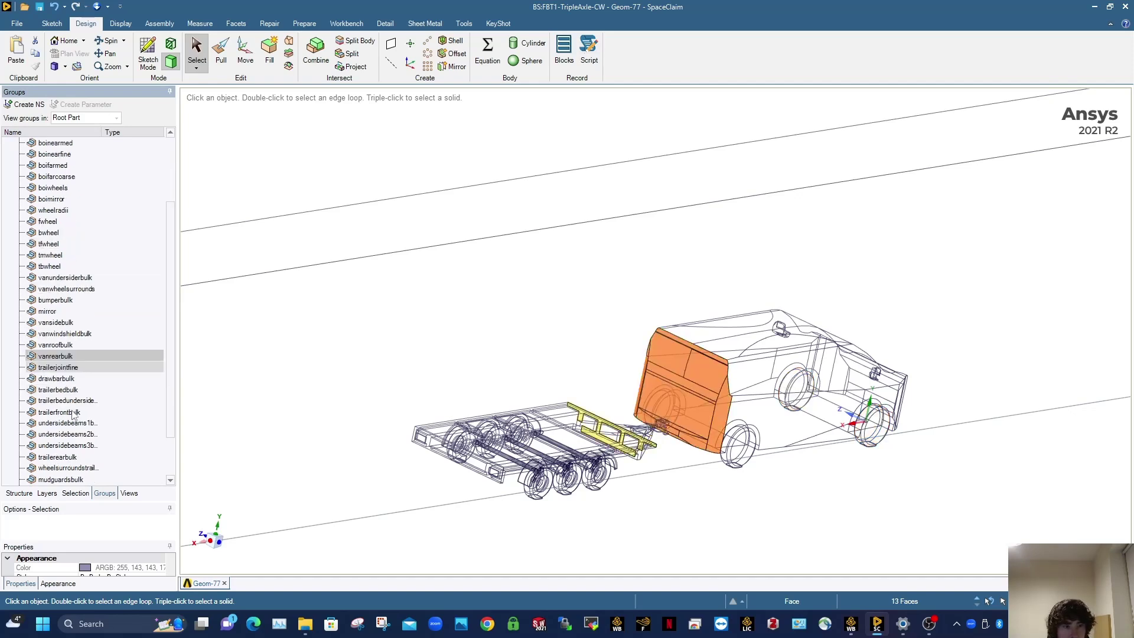
{"action": "left_click", "coordinate": [60, 413]}
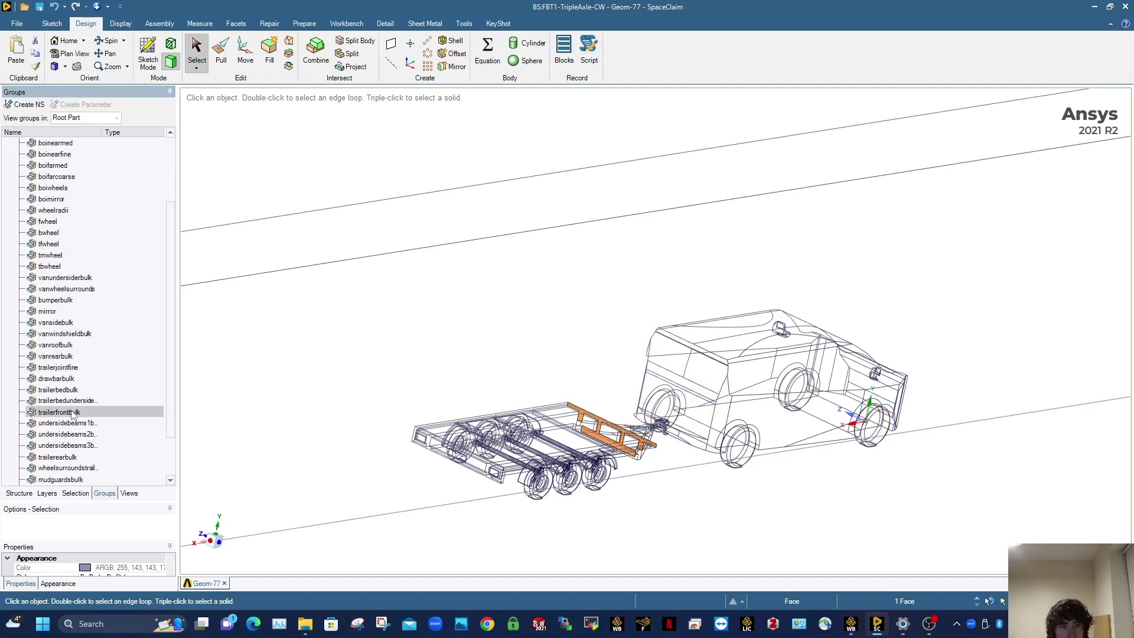
{"action": "left_click", "coordinate": [59, 457]}
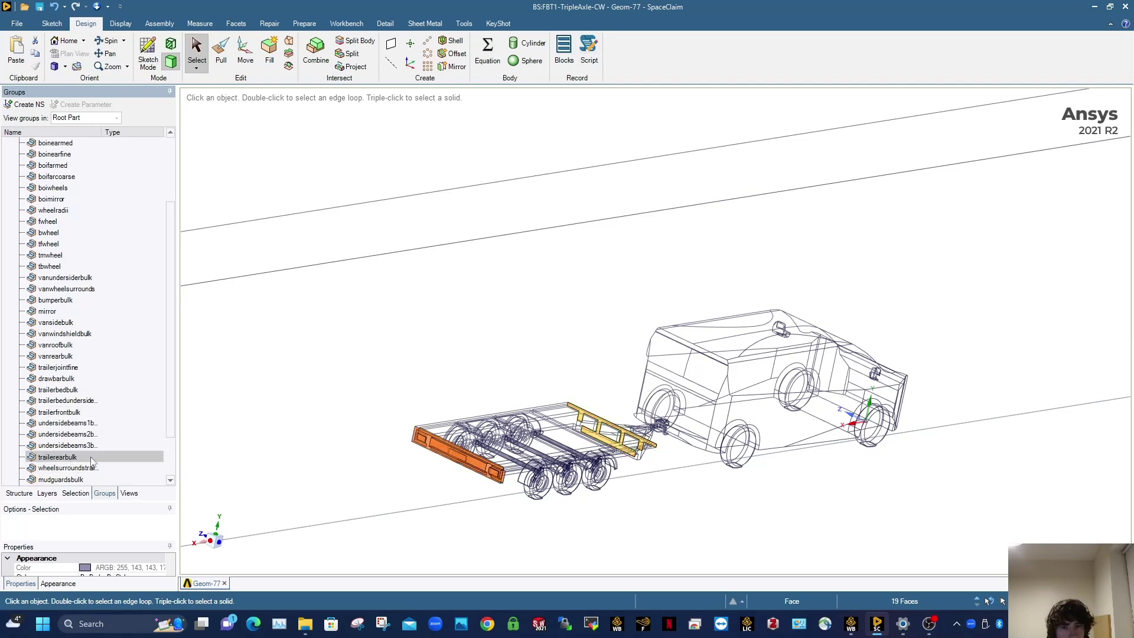
{"action": "left_click", "coordinate": [433, 343]}
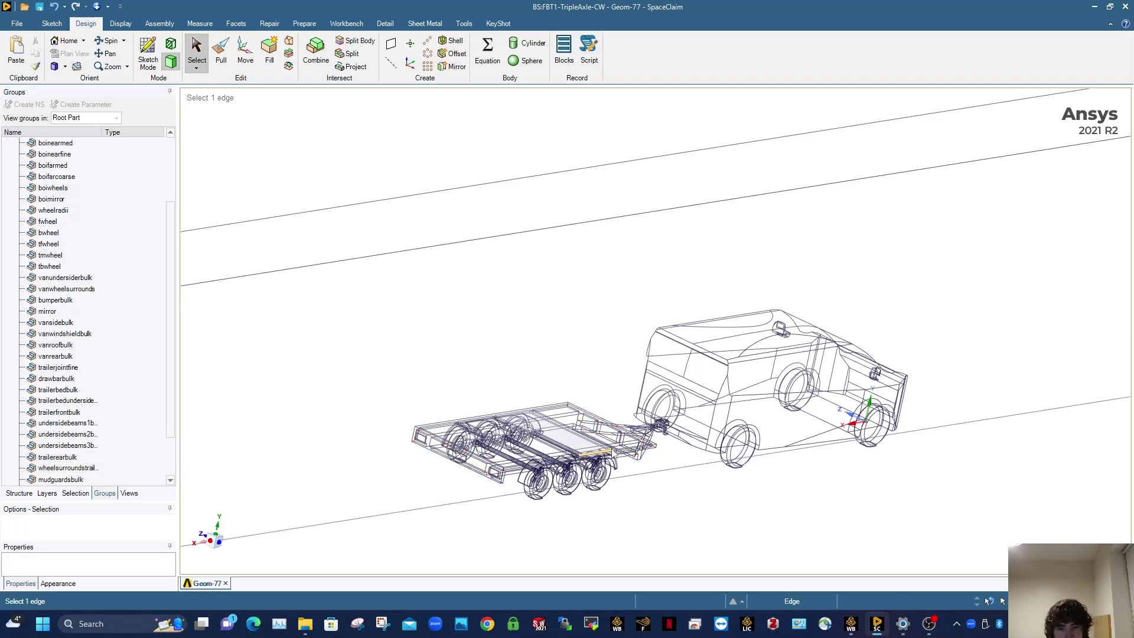
{"action": "scroll", "coordinate": [520, 476], "scroll_direction": "up", "scroll_amount": 5}
{"action": "scroll", "coordinate": [614, 470], "scroll_direction": "down", "scroll_amount": 5}
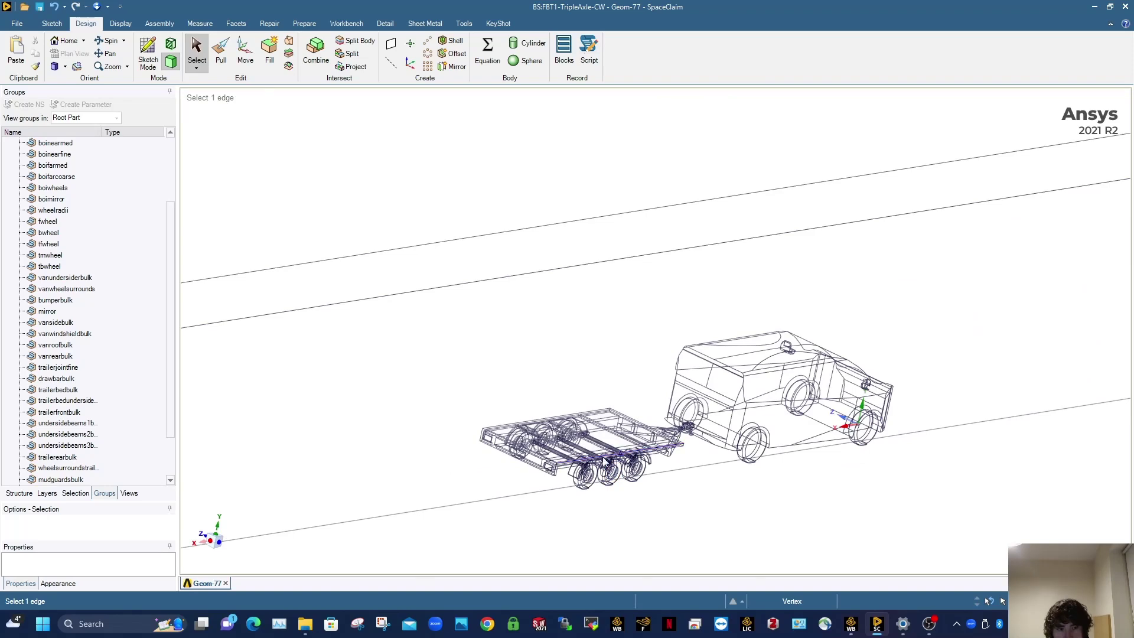
Step: Run Detect Overlapping Selections on all the named selections and clear the status history
{"action": "scroll", "coordinate": [52, 177], "scroll_direction": "up", "scroll_amount": 3}
{"action": "right_click", "coordinate": [51, 154]}
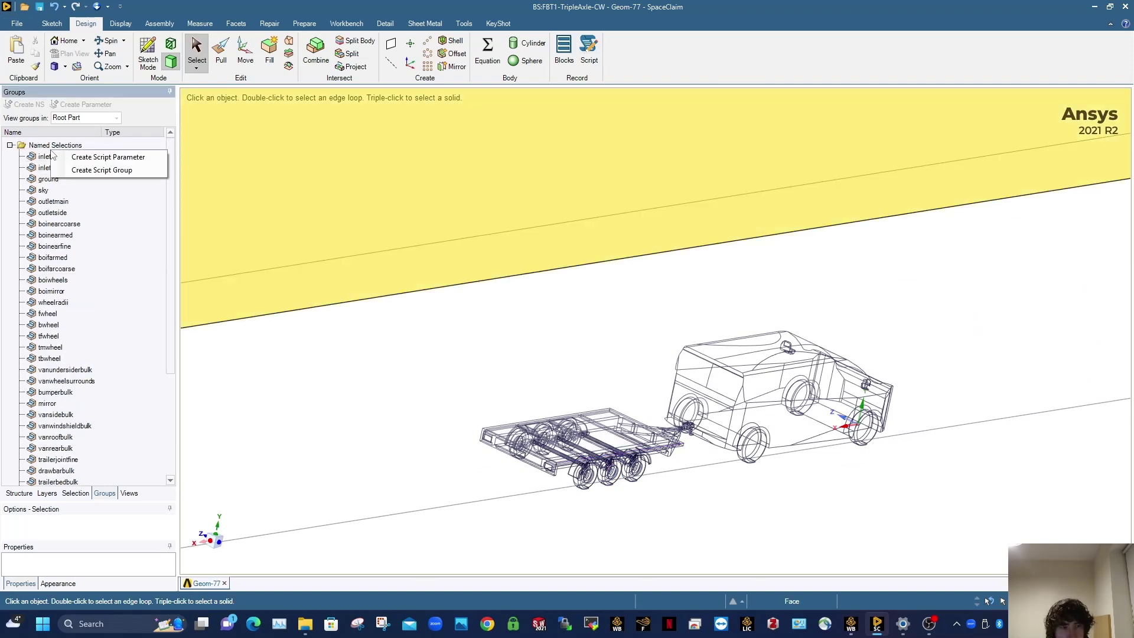
{"action": "left_click", "coordinate": [390, 300]}
{"action": "right_click", "coordinate": [63, 148]}
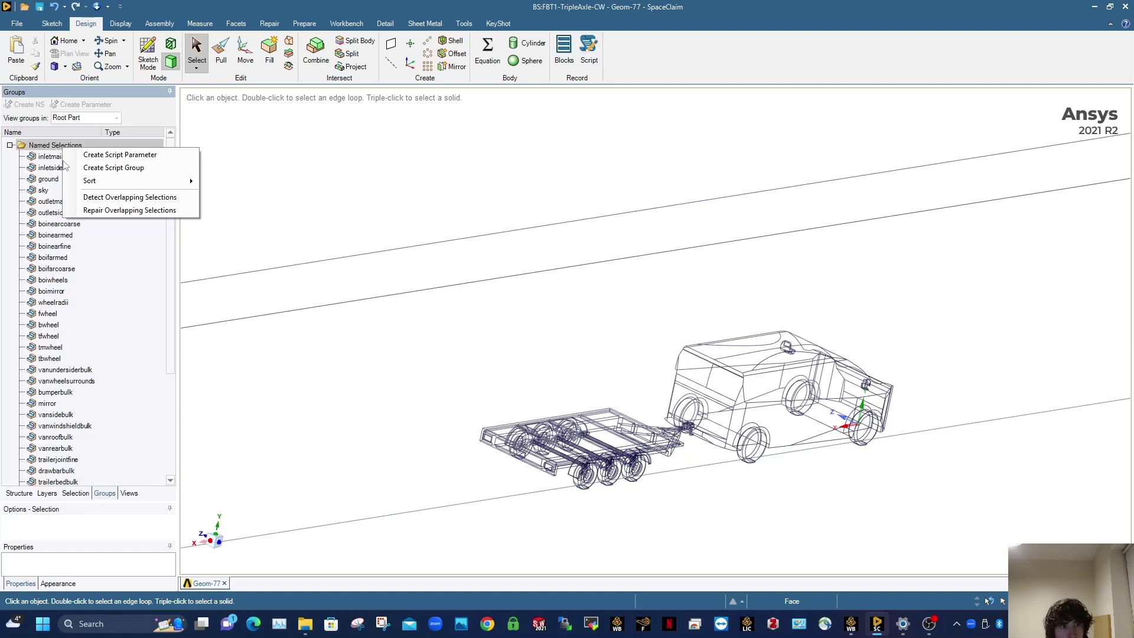
{"action": "left_click", "coordinate": [106, 199]}
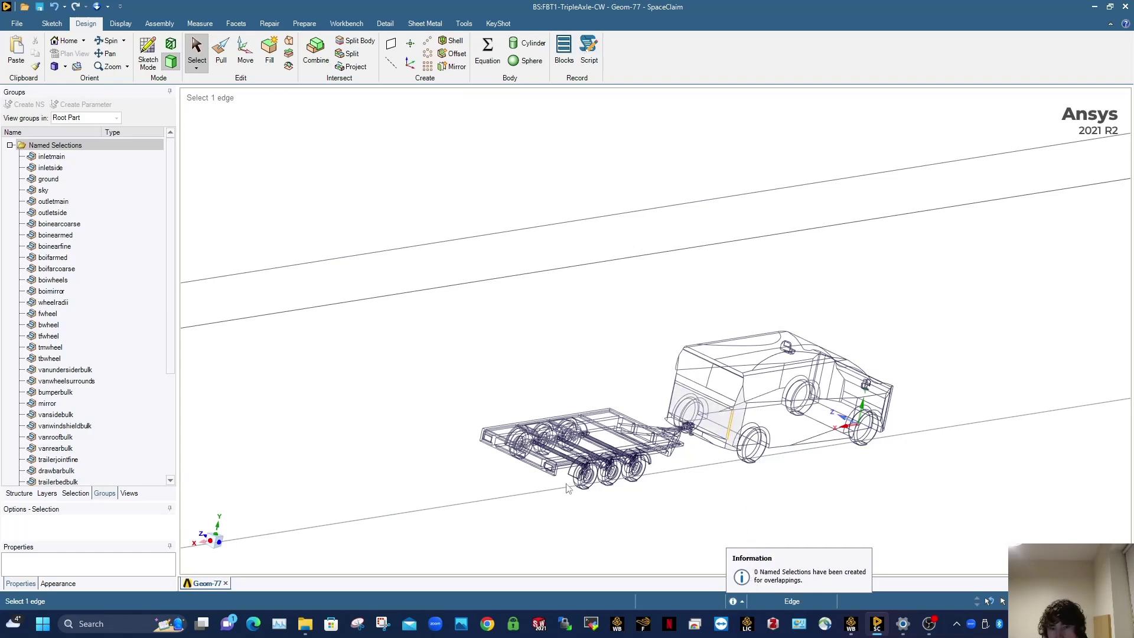
{"action": "scroll", "coordinate": [591, 470], "scroll_direction": "up", "scroll_amount": 4}
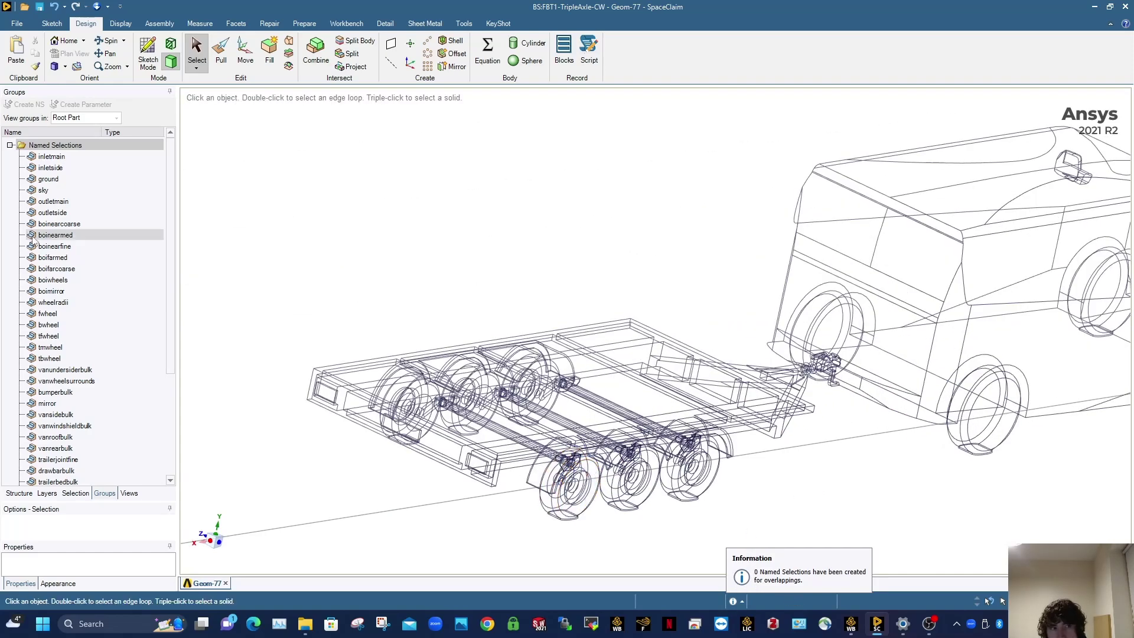
{"action": "left_click", "coordinate": [743, 601]}
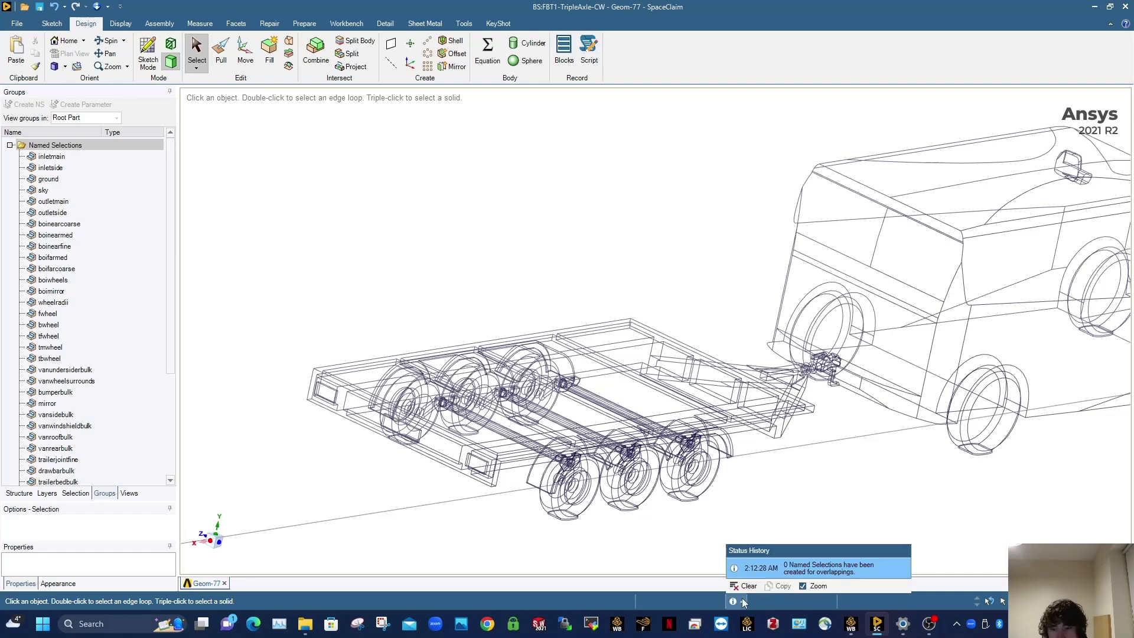
{"action": "left_click", "coordinate": [756, 588]}
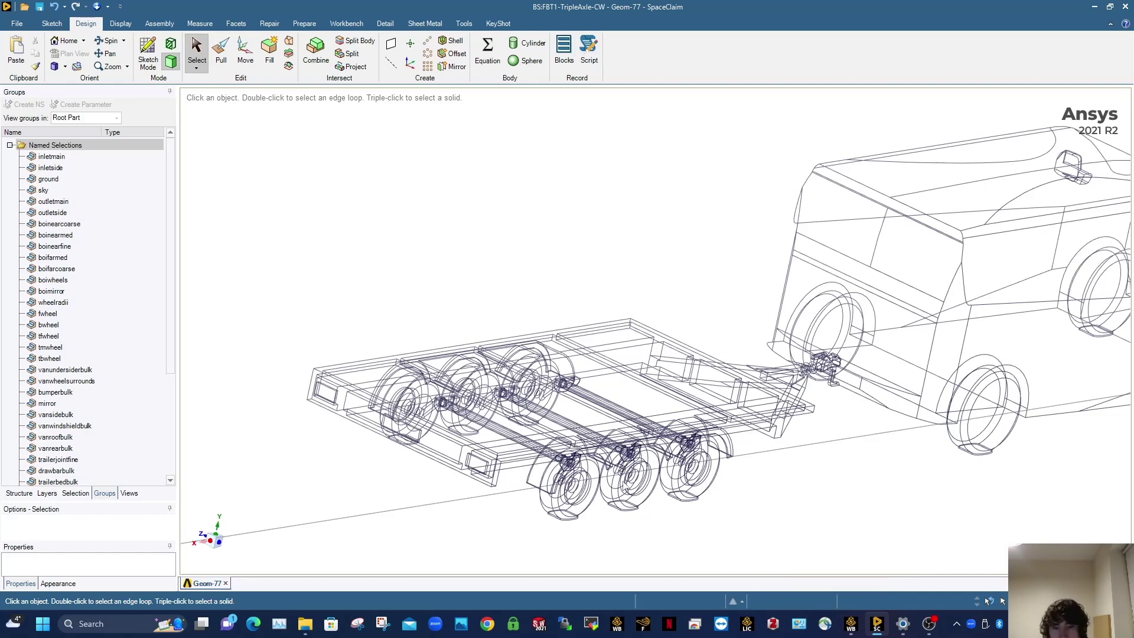
{"action": "left_click", "coordinate": [602, 490]}
{"action": "left_click", "coordinate": [557, 474]}
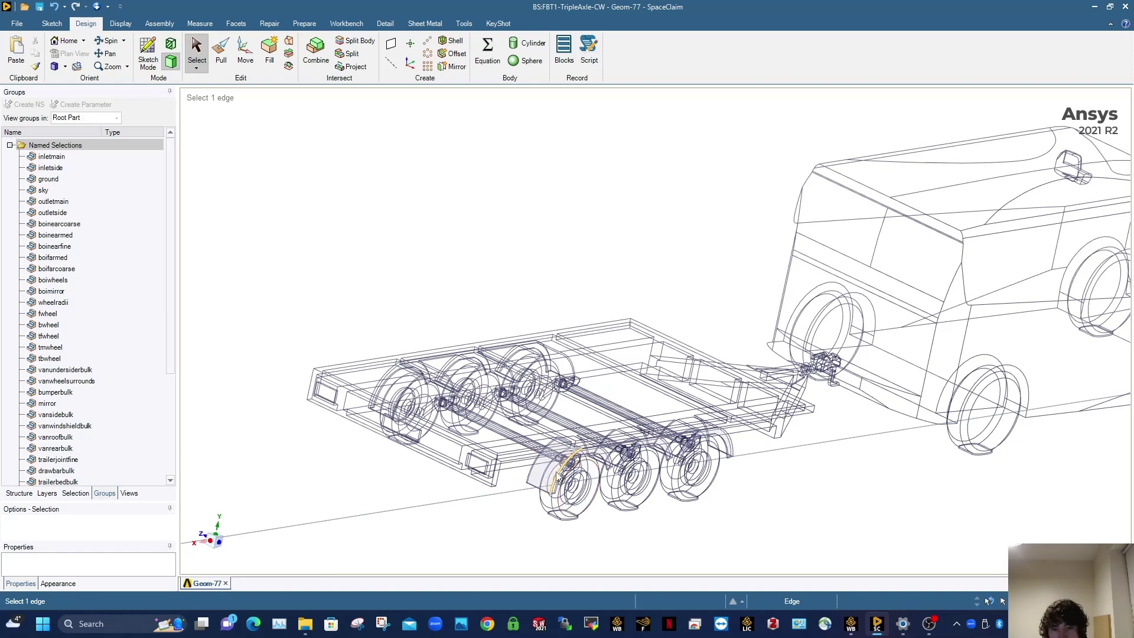
{"action": "left_click", "coordinate": [558, 476]}
{"action": "left_click", "coordinate": [524, 500]}
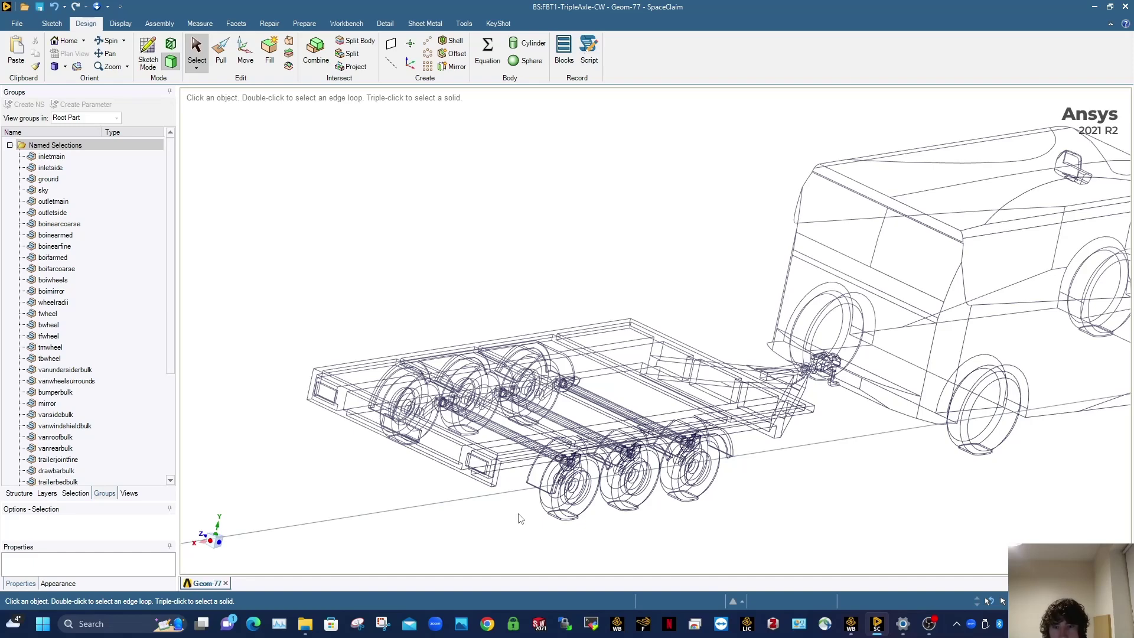
Step: Show the enclosure faces of the inletmain, inletside, ground, sky, outletmain and outletside named selections and clear the selection
{"action": "scroll", "coordinate": [520, 518], "scroll_direction": "down", "scroll_amount": 4}
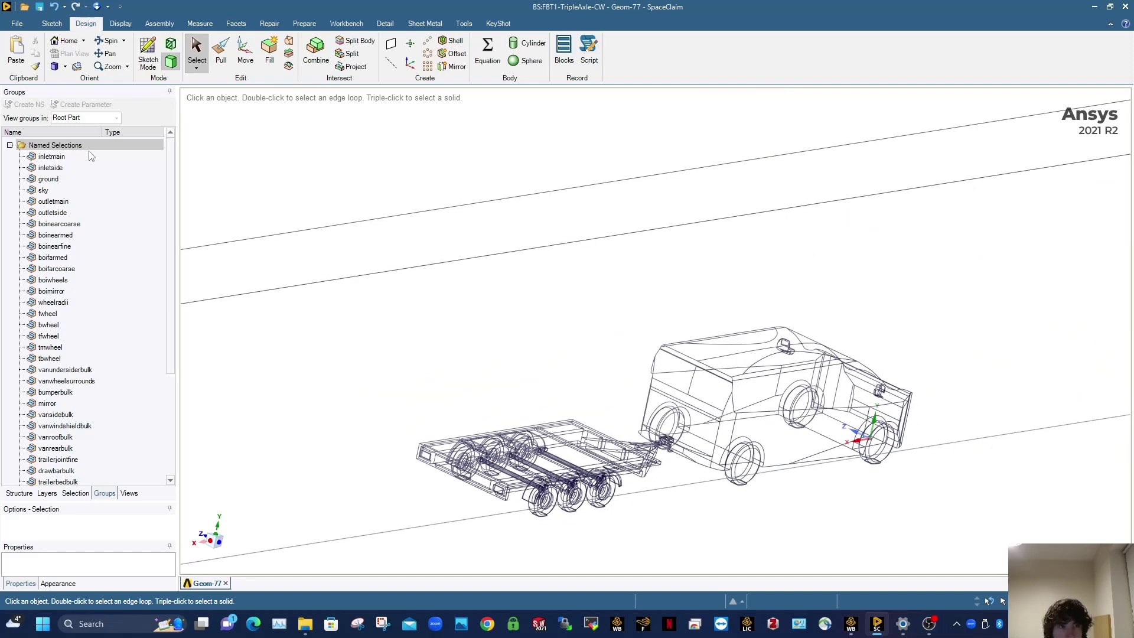
{"action": "scroll", "coordinate": [633, 349], "scroll_direction": "down", "scroll_amount": 5}
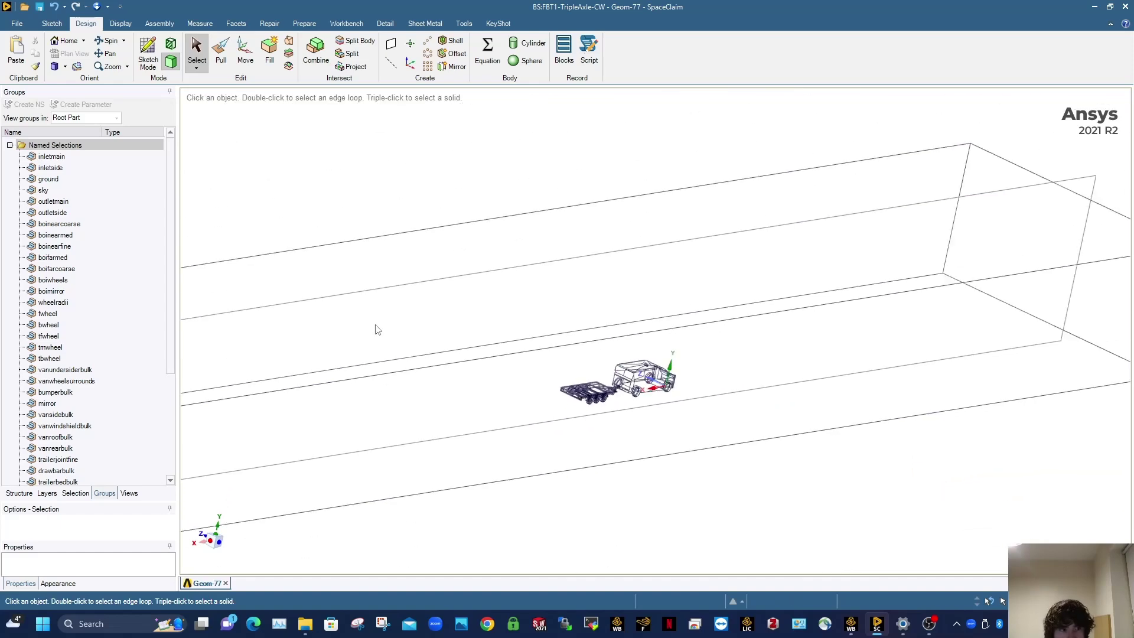
{"action": "left_click", "coordinate": [52, 157]}
{"action": "scroll", "coordinate": [518, 190], "scroll_direction": "down", "scroll_amount": 4}
{"action": "middle_click_drag", "start_coordinate": [518, 189], "coordinate": [556, 221], "text": "ctrl"}
{"action": "left_click", "coordinate": [50, 167], "text": "ctrl"}
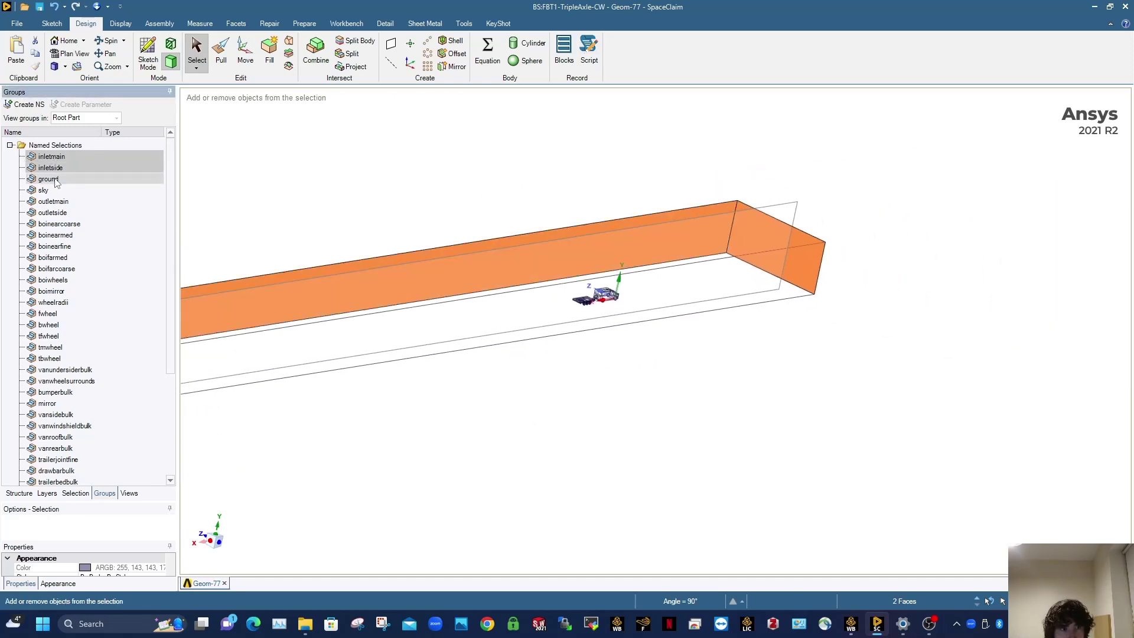
{"action": "left_click", "coordinate": [48, 179], "text": "ctrl"}
{"action": "left_click", "coordinate": [43, 190], "text": "ctrl"}
{"action": "left_click", "coordinate": [54, 201], "text": "ctrl"}
{"action": "left_click", "coordinate": [53, 212], "text": "ctrl"}
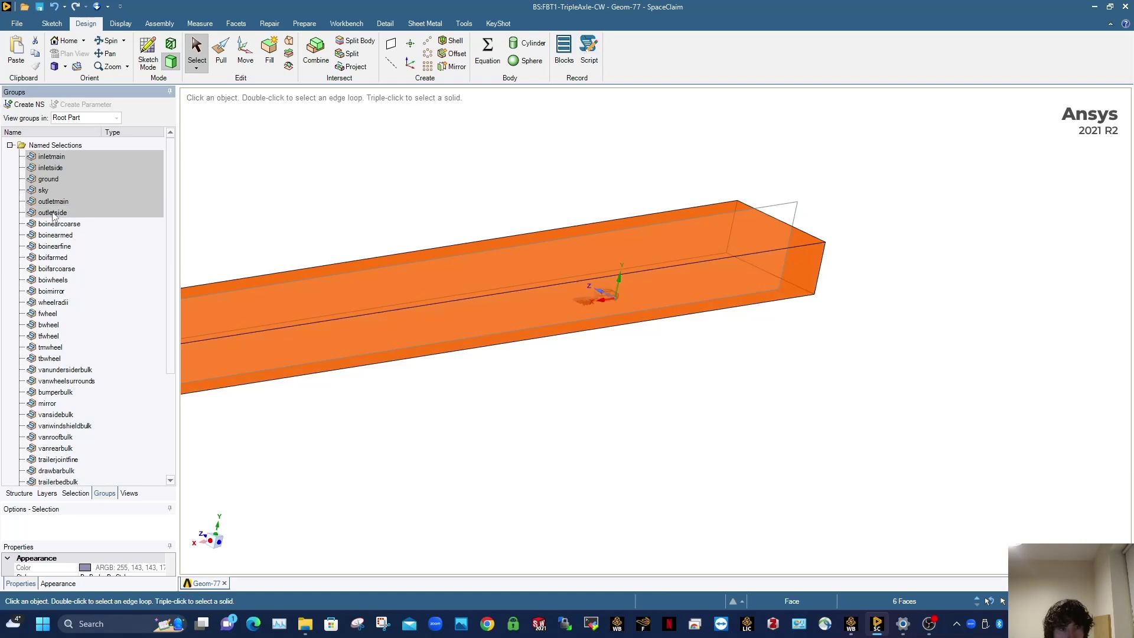
{"action": "right_click", "coordinate": [53, 213]}
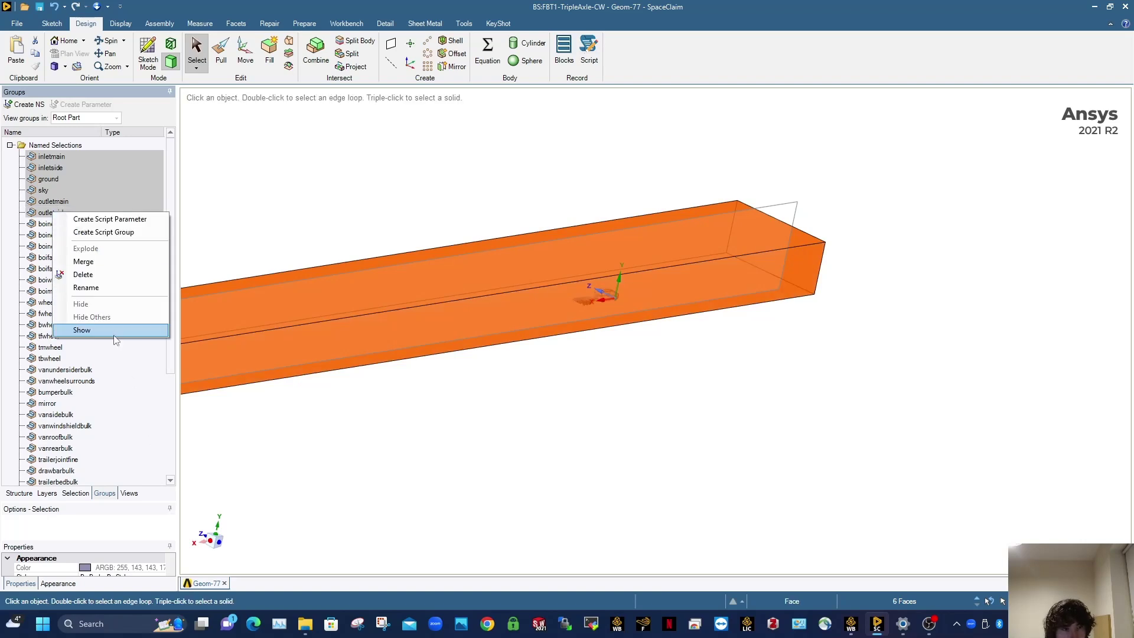
{"action": "left_click", "coordinate": [115, 332]}
{"action": "left_click", "coordinate": [429, 456]}
Step: Examine the shown enclosure from above to judge its size around the van and trailer
{"action": "scroll", "coordinate": [417, 408], "scroll_direction": "down", "scroll_amount": 3}
{"action": "middle_click_drag", "start_coordinate": [418, 357], "coordinate": [588, 420]}
{"action": "middle_click_drag", "start_coordinate": [304, 322], "coordinate": [337, 376]}
{"action": "middle_click_drag", "start_coordinate": [289, 297], "coordinate": [534, 410], "text": "shift"}
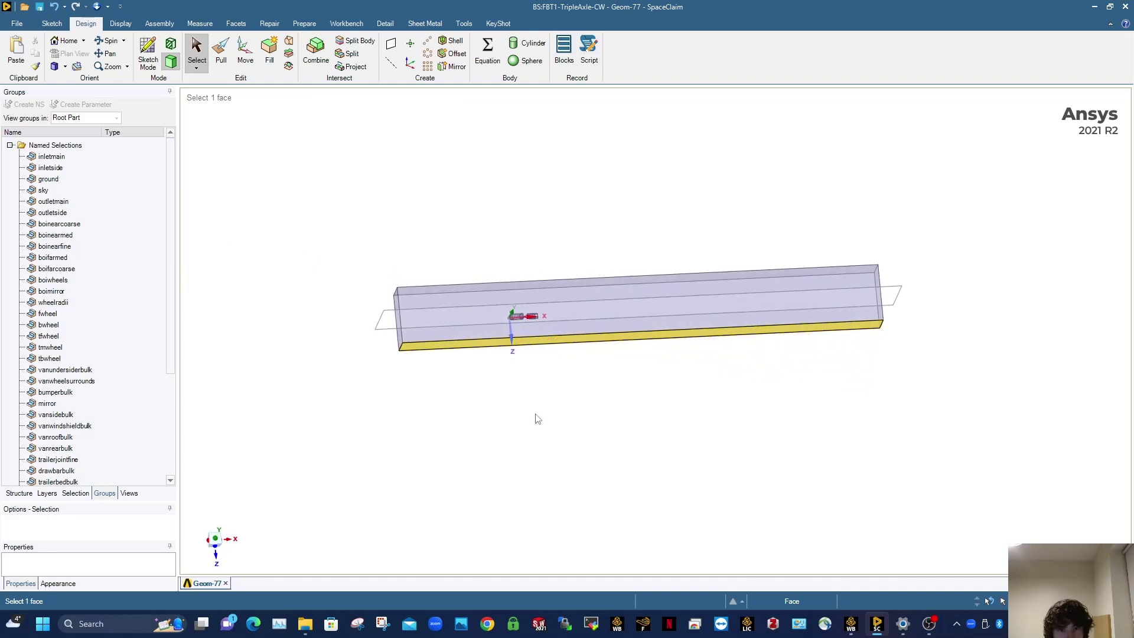
{"action": "left_click", "coordinate": [215, 540]}
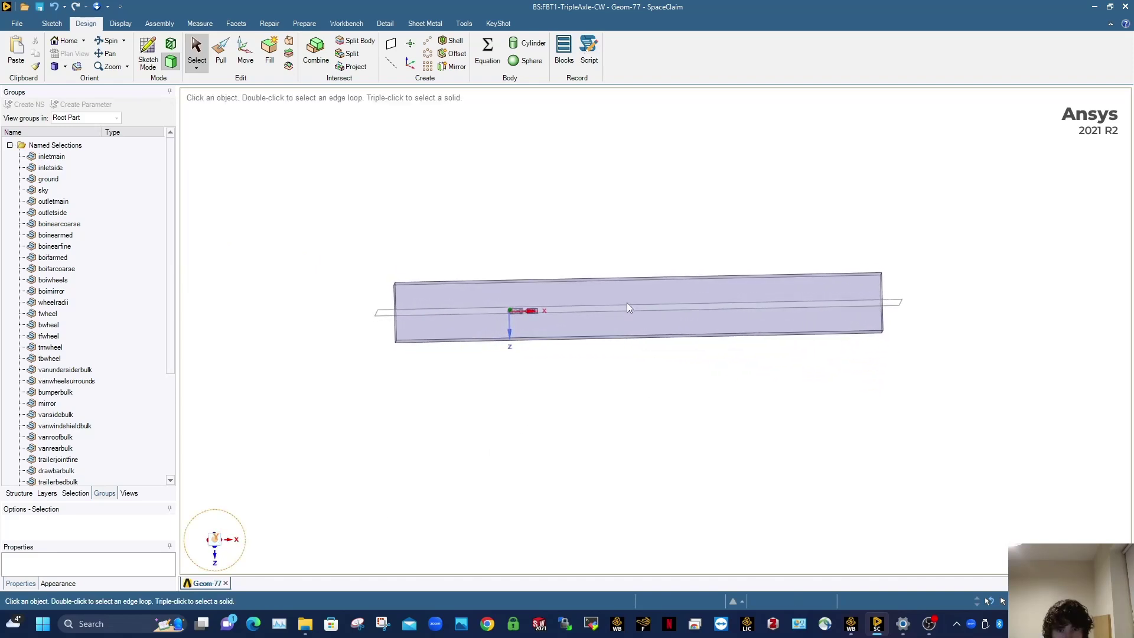
{"action": "scroll", "coordinate": [618, 305], "scroll_direction": "up", "scroll_amount": 3}
{"action": "scroll", "coordinate": [618, 305], "scroll_direction": "down", "scroll_amount": 1}
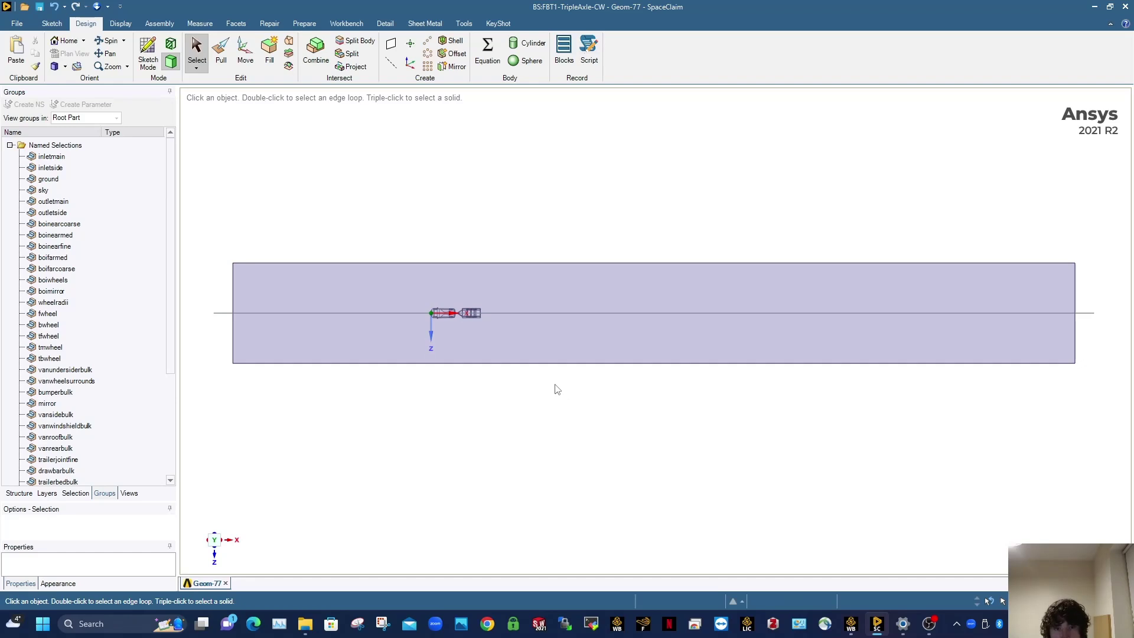
Step: Pull the enclosure's top face 1900 mm upward and clear the selection
{"action": "middle_click_drag", "start_coordinate": [545, 336], "coordinate": [552, 268]}
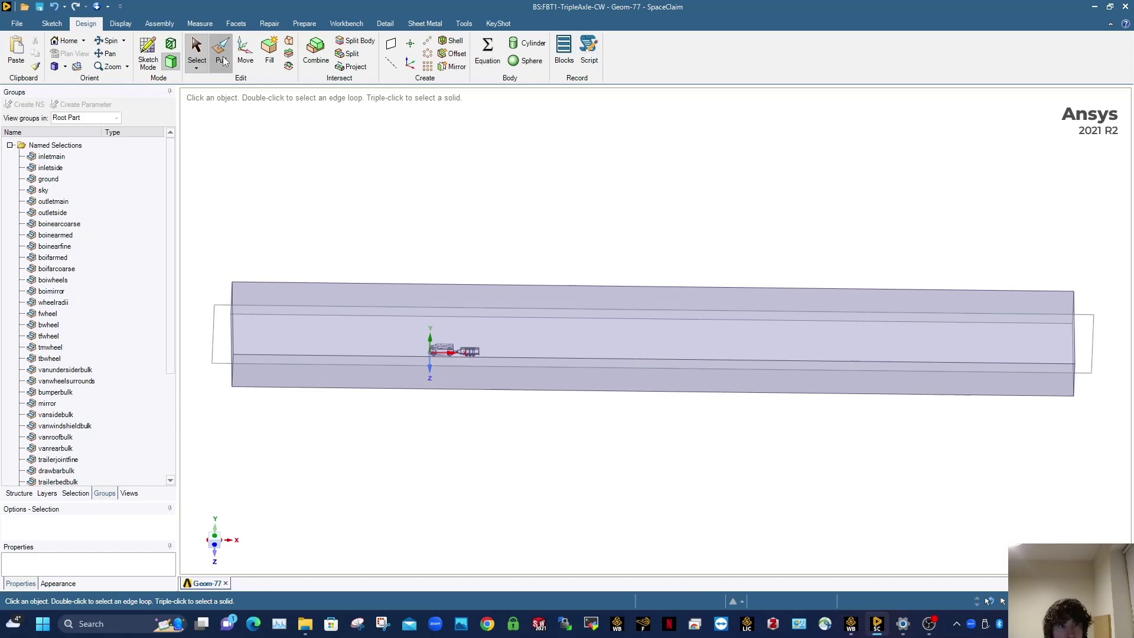
{"action": "middle_click_drag", "start_coordinate": [599, 370], "coordinate": [600, 280]}
{"action": "scroll", "coordinate": [389, 314], "scroll_direction": "up", "scroll_amount": 3}
{"action": "left_click", "coordinate": [372, 337]}
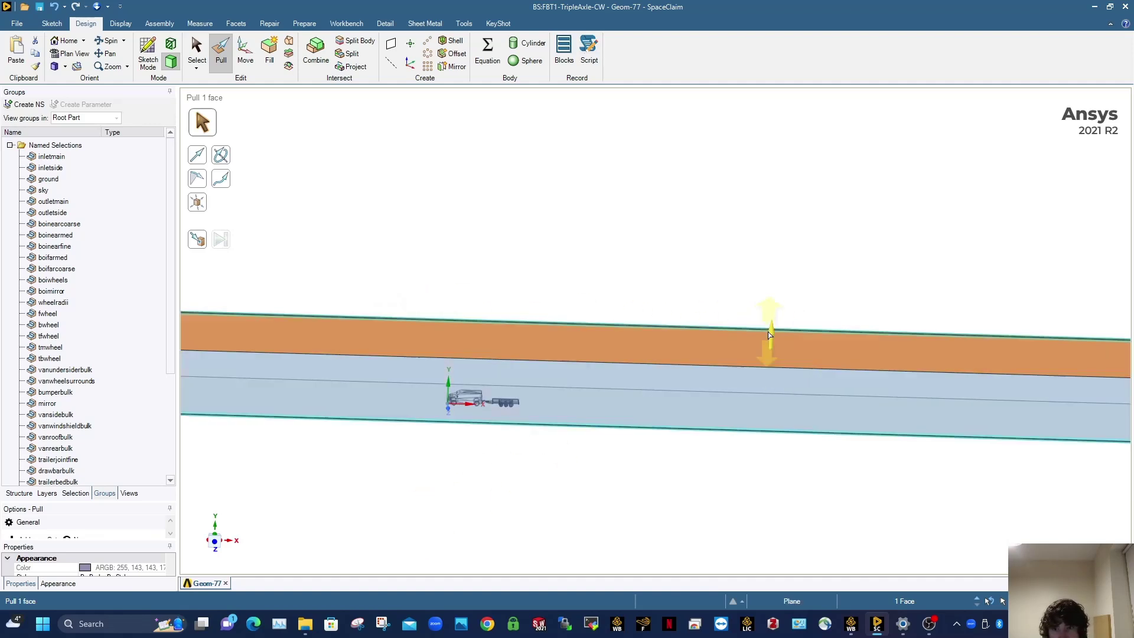
{"action": "left_click_drag", "start_coordinate": [772, 328], "coordinate": [773, 321]}
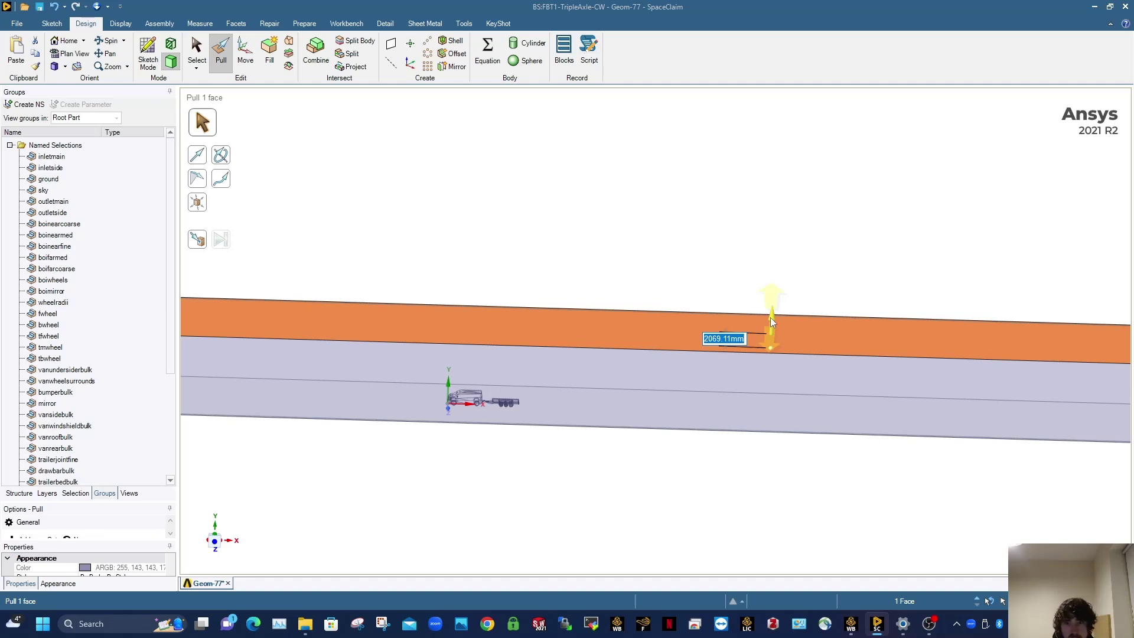
{"action": "type", "text": "1900"}
{"action": "key", "text": "Return"}
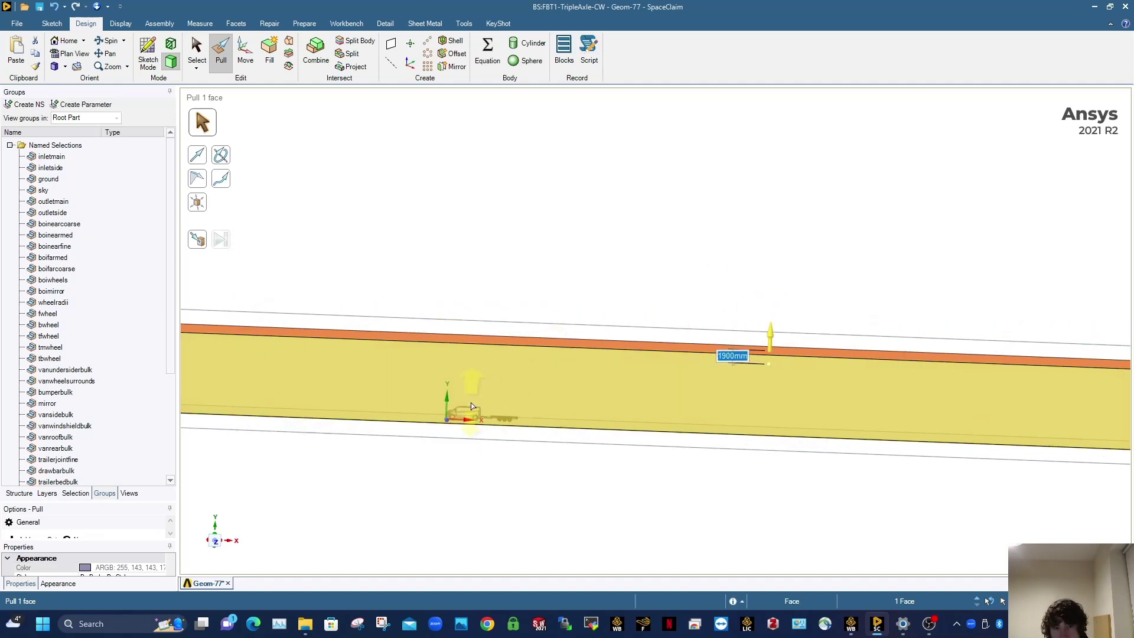
{"action": "left_click", "coordinate": [473, 452]}
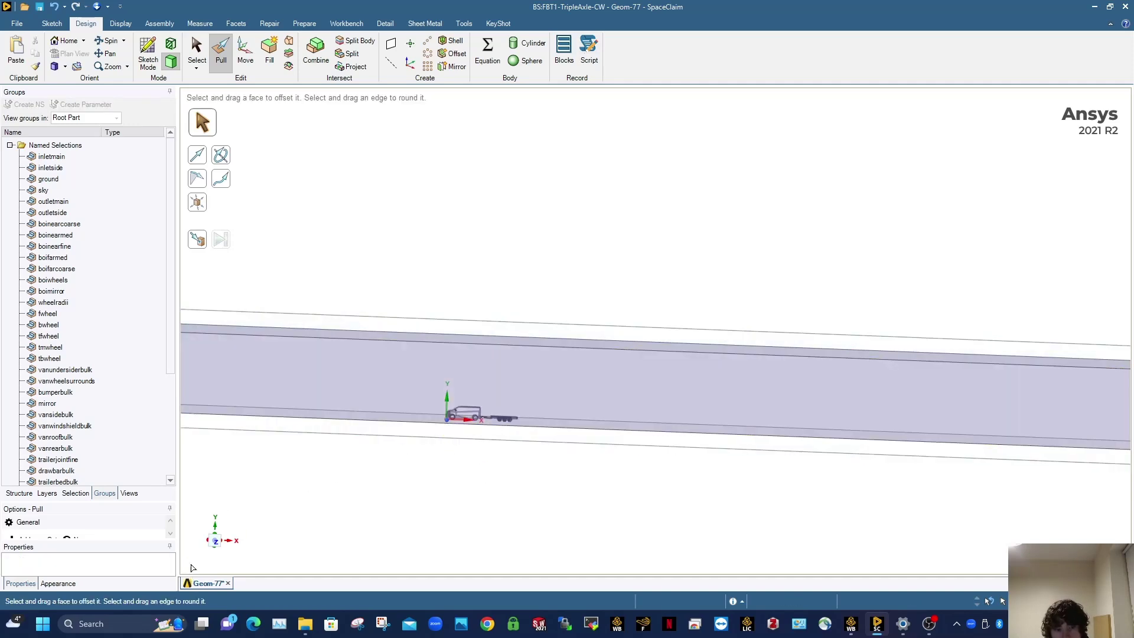
Step: Examine the enclosure around the van and trailer from above, below and both ends
{"action": "left_click", "coordinate": [216, 525]}
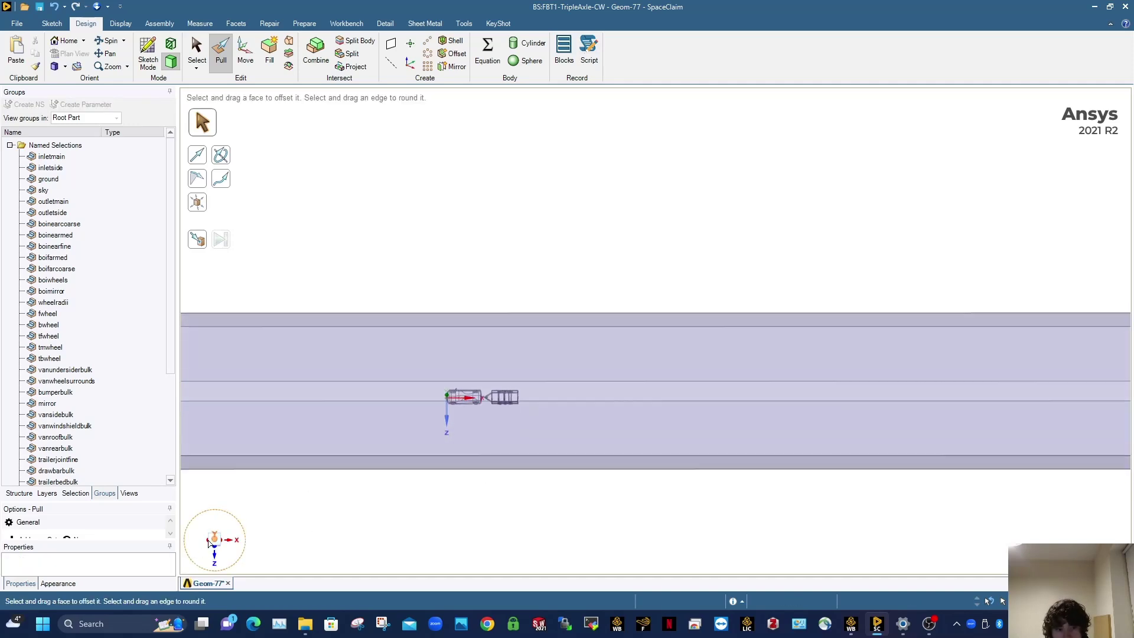
{"action": "left_click", "coordinate": [479, 355]}
{"action": "middle_click_drag", "start_coordinate": [480, 355], "coordinate": [467, 460]}
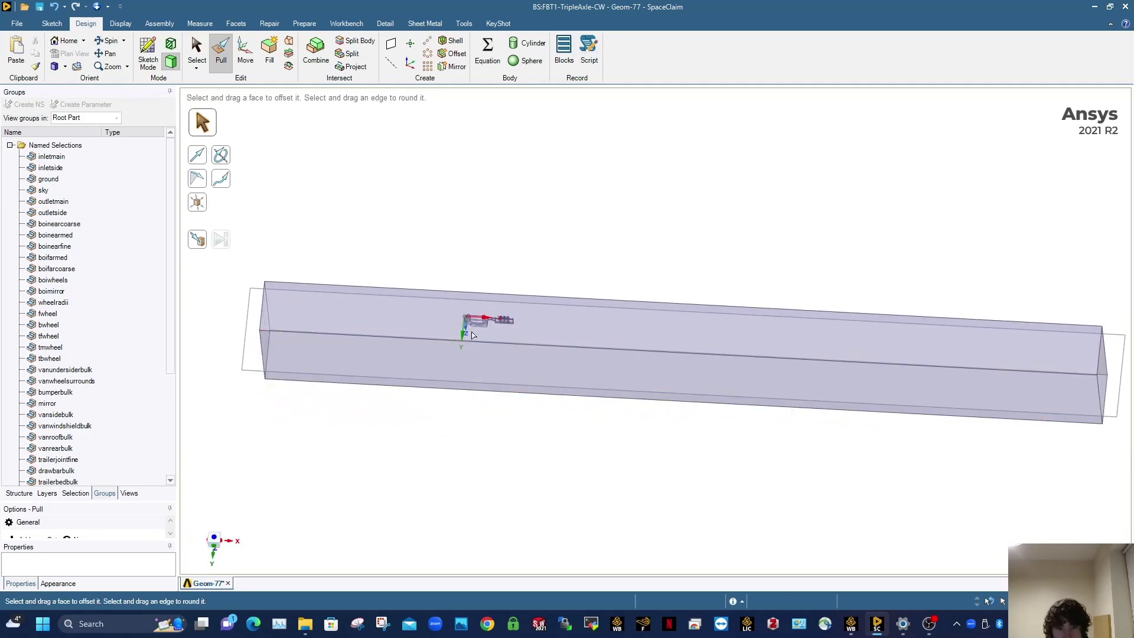
{"action": "middle_click_drag", "start_coordinate": [471, 329], "coordinate": [463, 425]}
{"action": "middle_click_drag", "start_coordinate": [483, 251], "coordinate": [492, 286]}
{"action": "scroll", "coordinate": [500, 209], "scroll_direction": "up", "scroll_amount": 4}
{"action": "scroll", "coordinate": [482, 156], "scroll_direction": "down", "scroll_amount": 3}
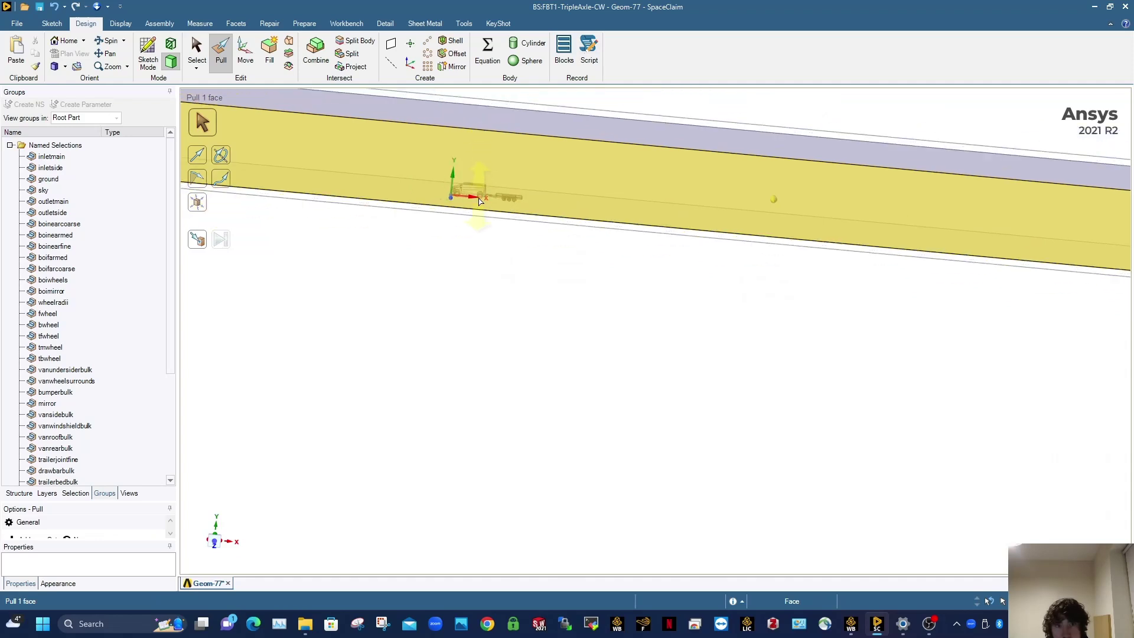
{"action": "scroll", "coordinate": [479, 154], "scroll_direction": "down", "scroll_amount": 2}
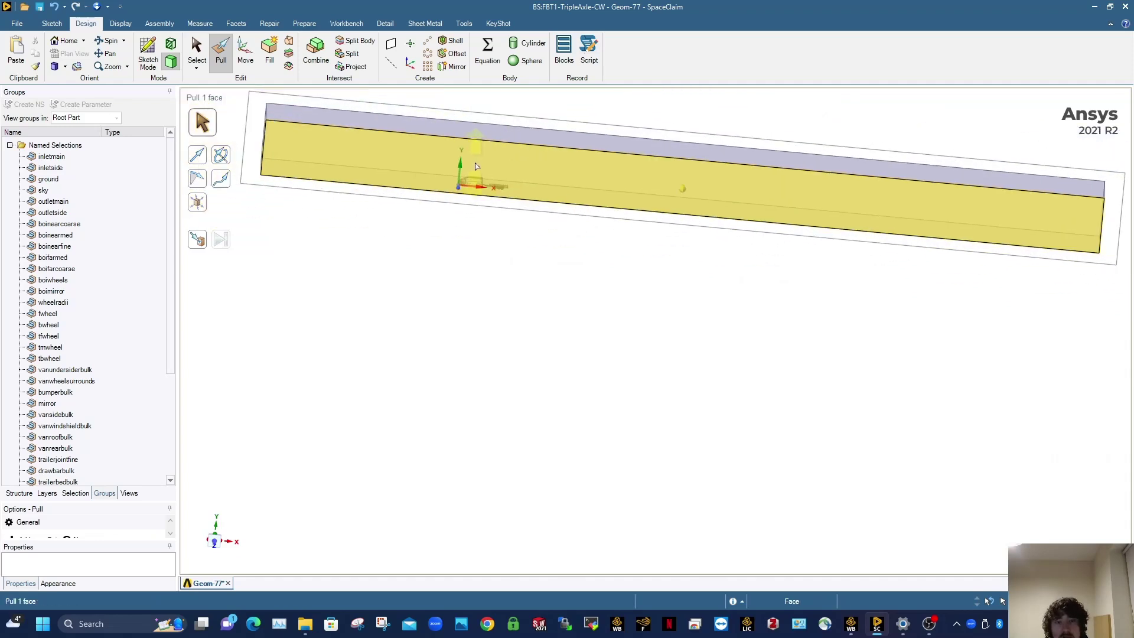
{"action": "middle_click_drag", "start_coordinate": [411, 148], "coordinate": [446, 168]}
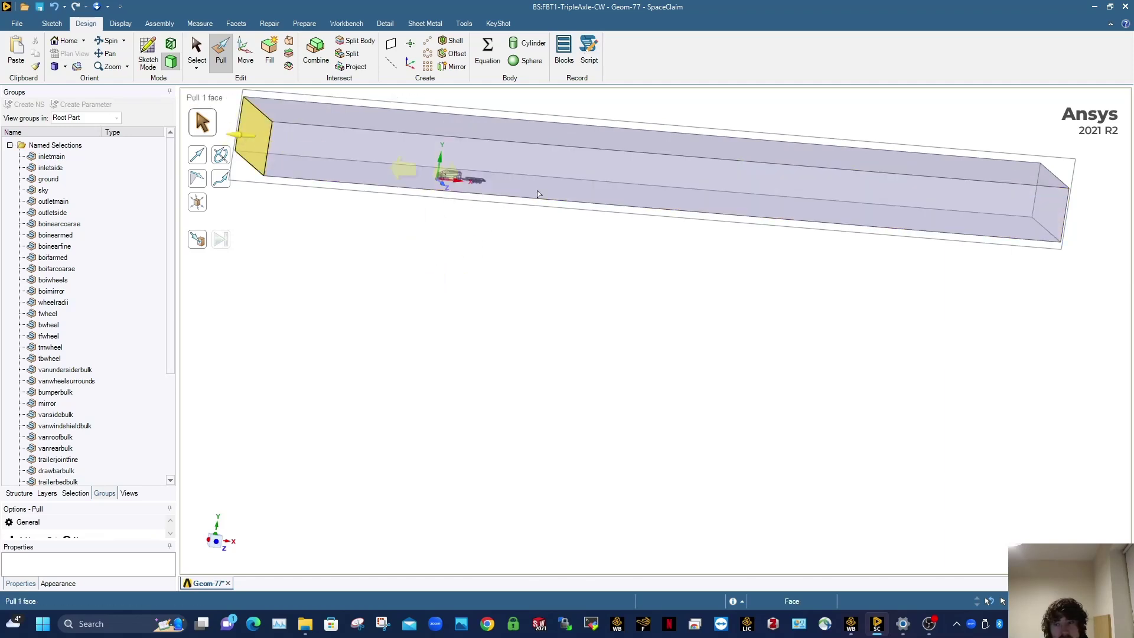
{"action": "left_click", "coordinate": [1025, 216]}
{"action": "middle_click_drag", "start_coordinate": [615, 197], "coordinate": [969, 213]}
{"action": "left_click", "coordinate": [529, 280]}
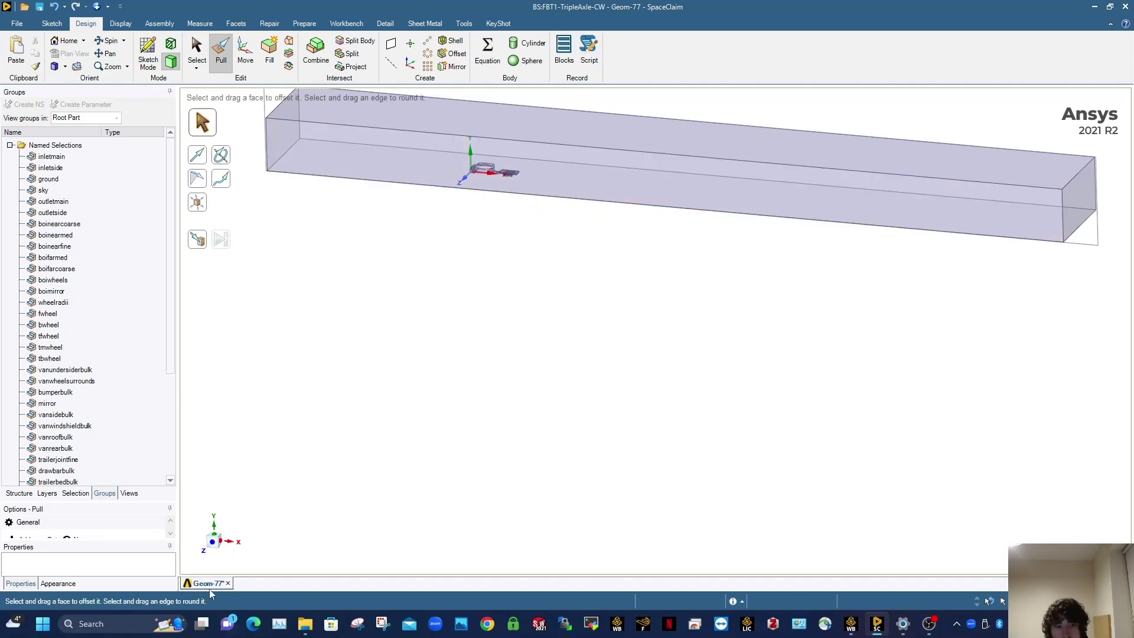
{"action": "middle_click_drag", "start_coordinate": [529, 280], "coordinate": [476, 197]}
{"action": "left_click", "coordinate": [473, 178]}
{"action": "scroll", "coordinate": [473, 178], "scroll_direction": "up", "scroll_amount": 3}
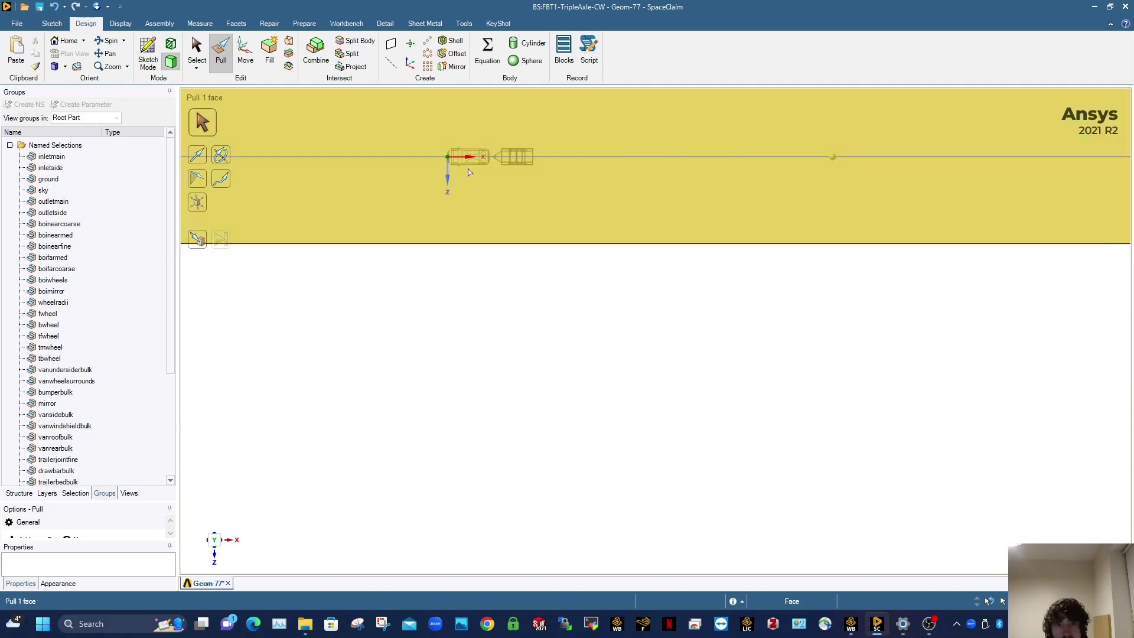
Step: Pull the enclosure's side face on the positive Z side outward by 2250*2 mm
{"action": "left_click", "coordinate": [468, 261]}
{"action": "left_click", "coordinate": [473, 223]}
{"action": "mouse_move", "coordinate": [473, 223]}
{"action": "middle_mouse_down"}
{"action": "mouse_move", "coordinate": [473, 207]}
{"action": "mouse_move", "coordinate": [464, 237]}
{"action": "middle_mouse_up"}
{"action": "left_click", "coordinate": [456, 262]}
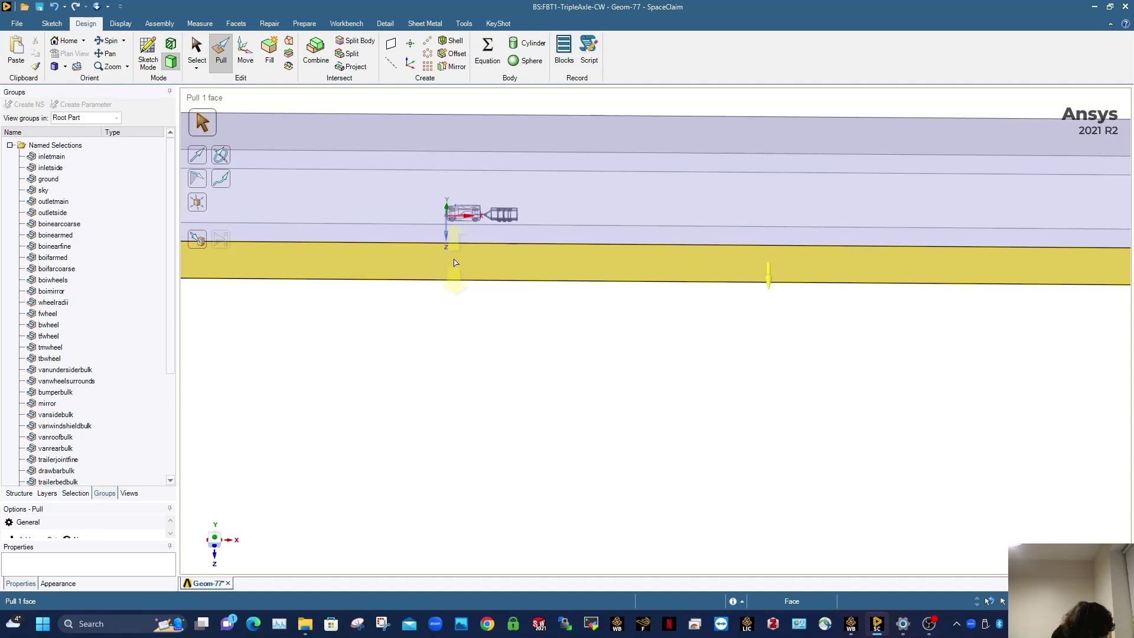
{"action": "left_click", "coordinate": [650, 273]}
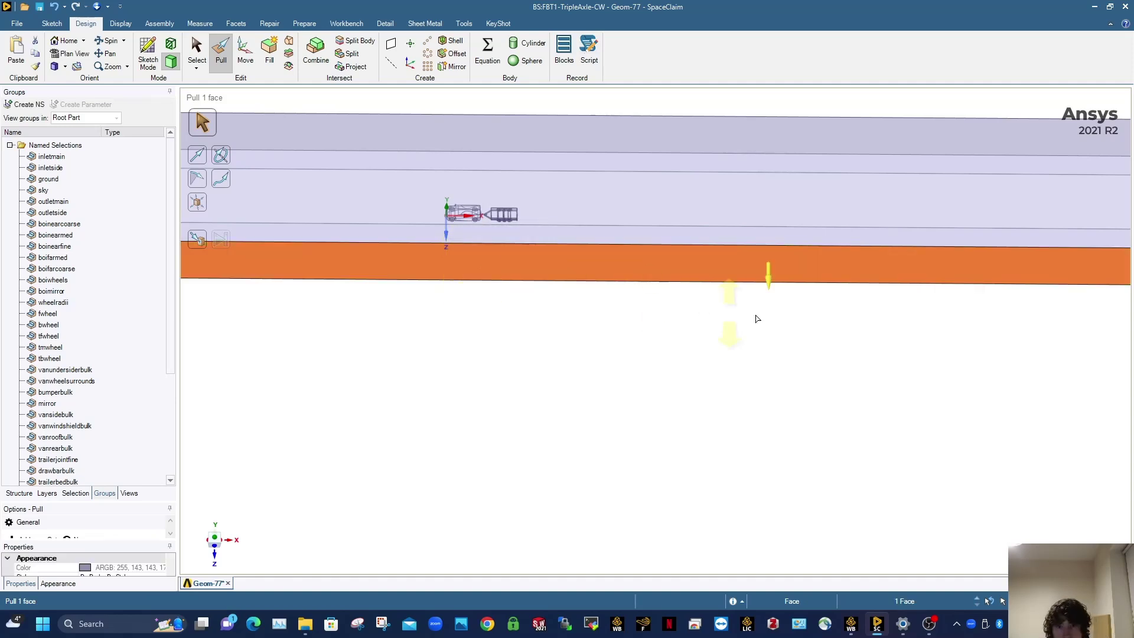
{"action": "left_click_drag", "start_coordinate": [777, 290], "coordinate": [748, 298]}
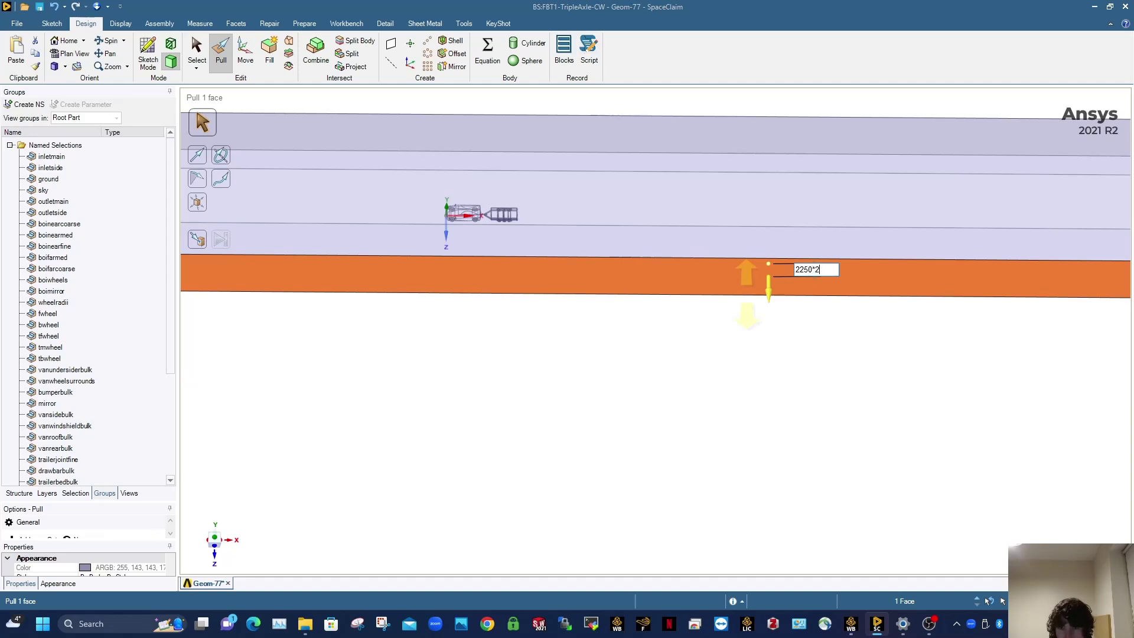
{"action": "key", "text": "Return"}
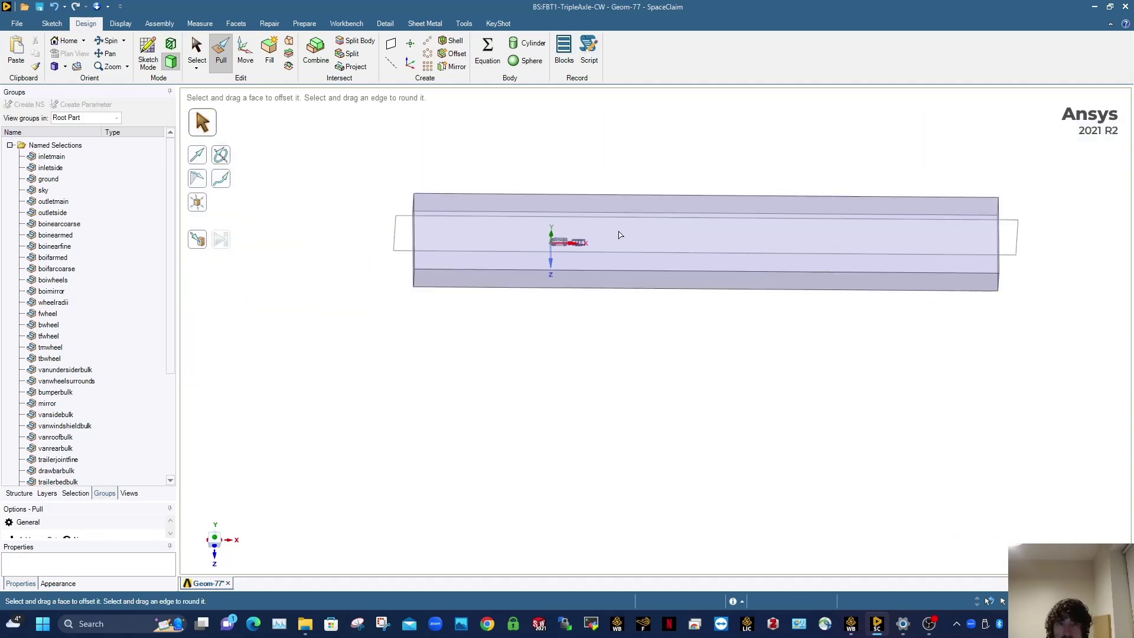
Step: Pull the enclosure's opposite side face, on the negative Z side, outward by 14*2250 mm and clear the selection
{"action": "scroll", "coordinate": [616, 281], "scroll_direction": "up", "scroll_amount": 3}
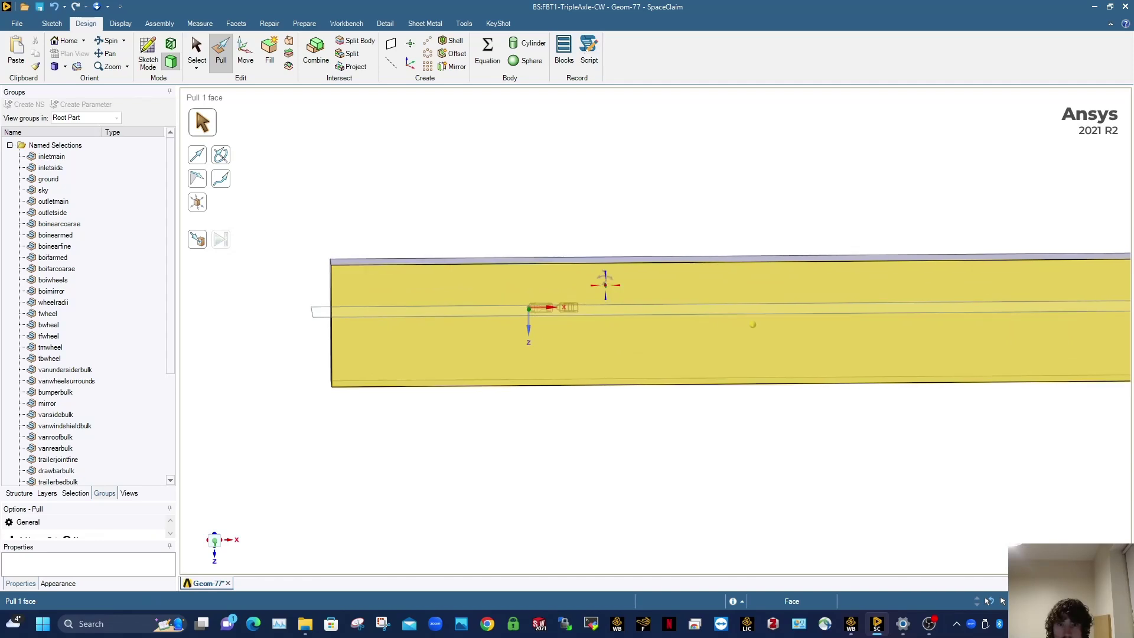
{"action": "scroll", "coordinate": [539, 286], "scroll_direction": "up", "scroll_amount": 2}
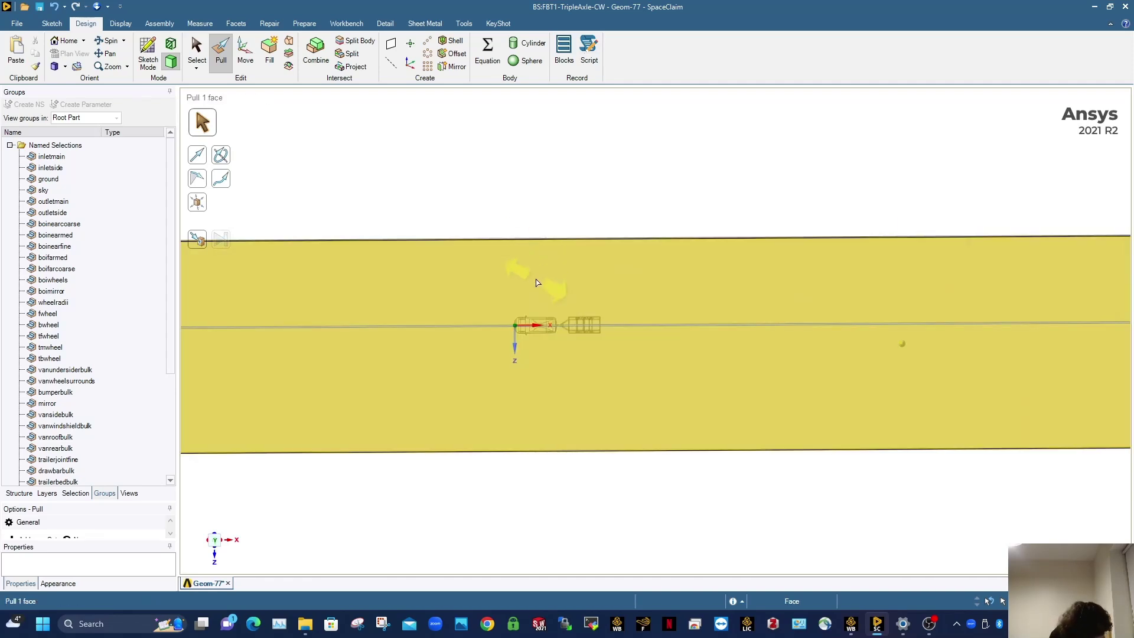
{"action": "middle_click_drag", "start_coordinate": [537, 280], "coordinate": [542, 203]}
{"action": "scroll", "coordinate": [651, 253], "scroll_direction": "down", "scroll_amount": 2}
{"action": "left_click", "coordinate": [651, 252]}
{"action": "scroll", "coordinate": [651, 253], "scroll_direction": "down", "scroll_amount": 1}
{"action": "left_click_drag", "start_coordinate": [746, 224], "coordinate": [748, 215]}
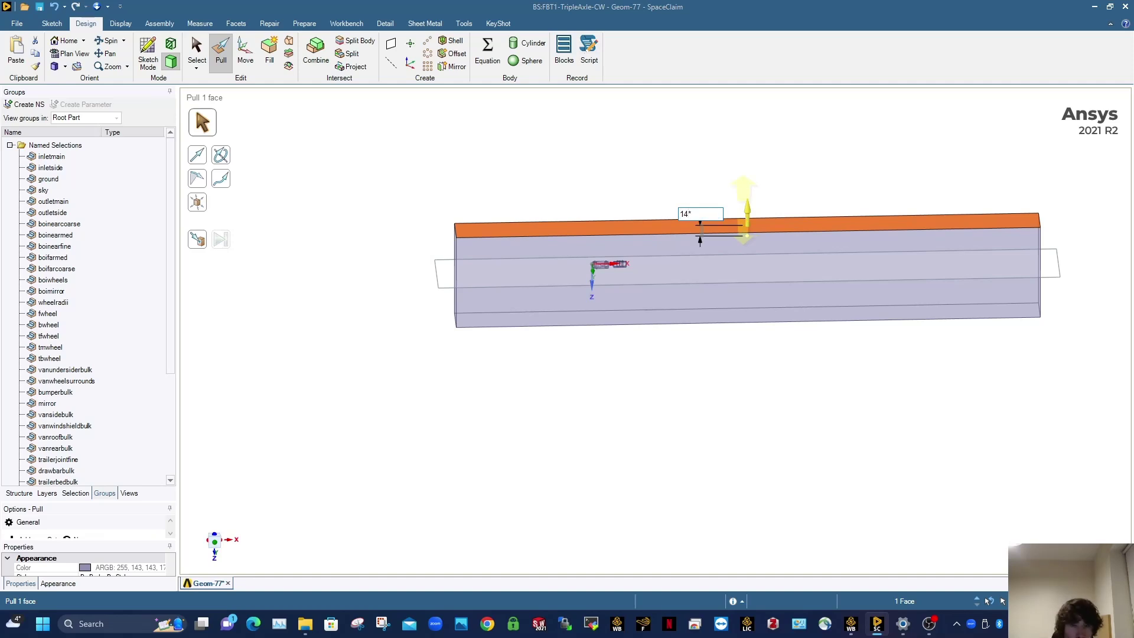
{"action": "type", "text": "14*225"}
{"action": "key", "text": "Return"}
{"action": "key", "text": "Escape"}
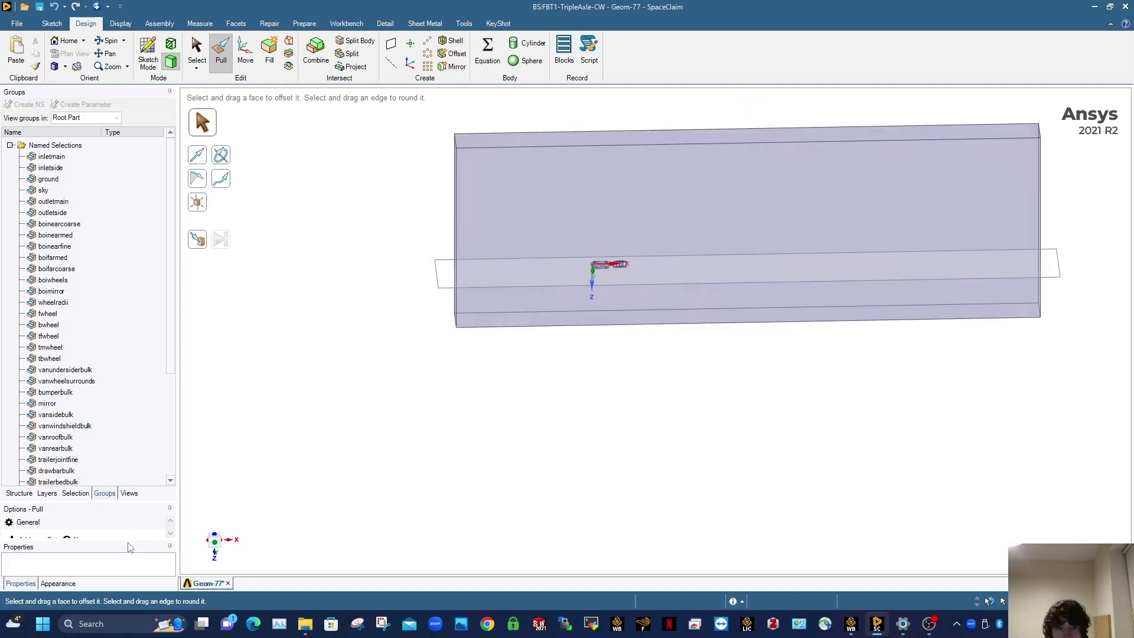
Step: Examine the widened enclosure from above to judge its extents around the van and trailer
{"action": "left_click", "coordinate": [214, 541]}
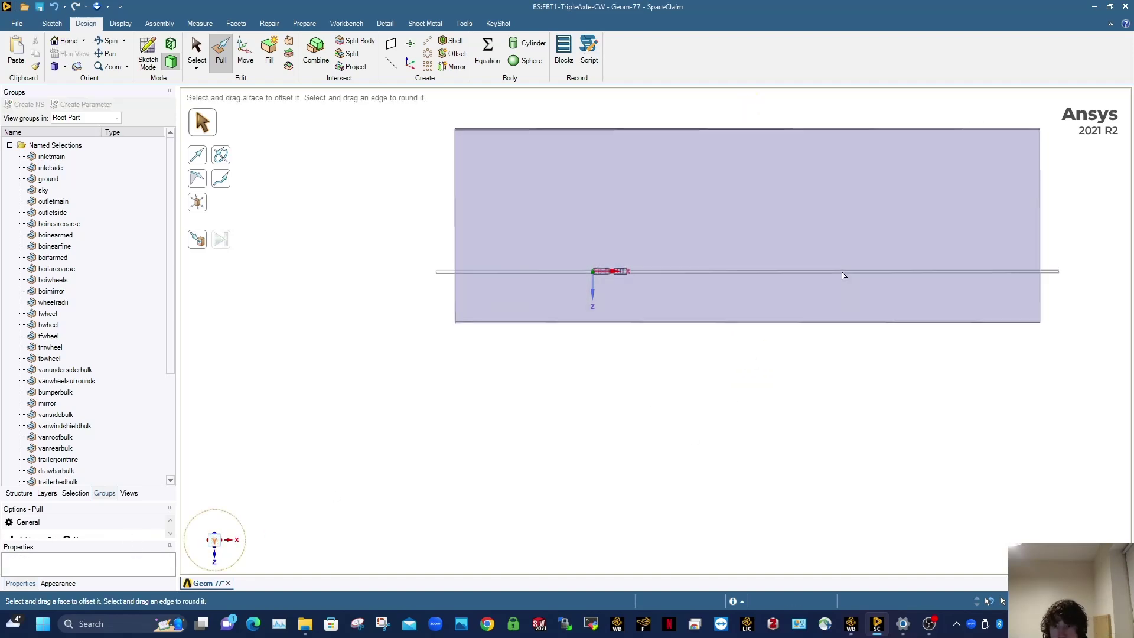
{"action": "left_click", "coordinate": [556, 299]}
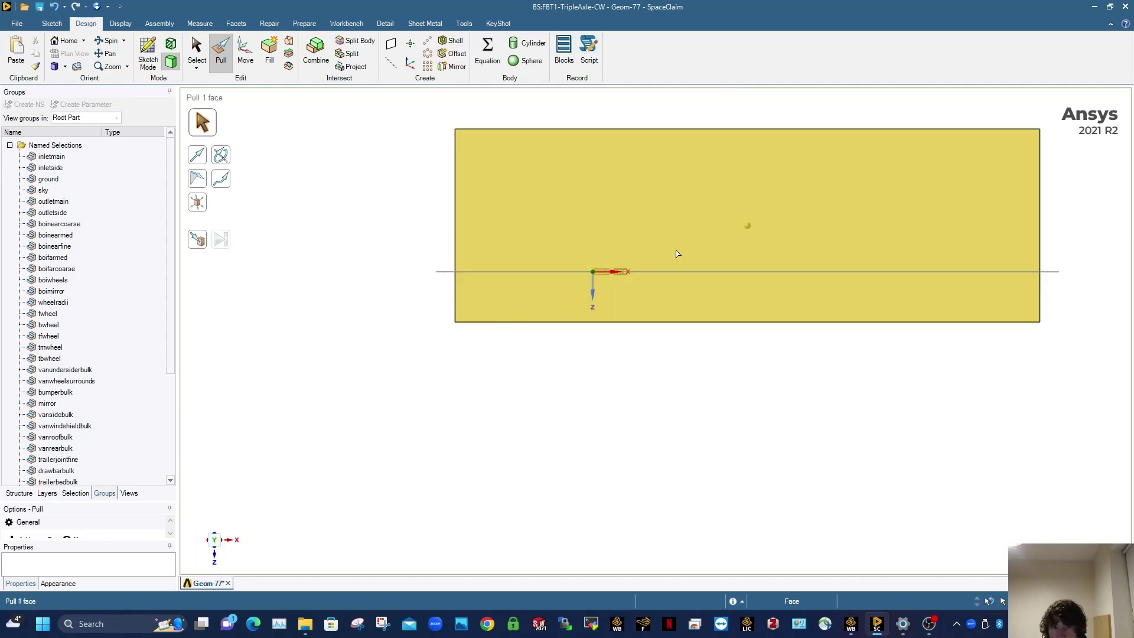
{"action": "scroll", "coordinate": [773, 285], "scroll_direction": "up", "scroll_amount": 2}
{"action": "scroll", "coordinate": [773, 285], "scroll_direction": "down", "scroll_amount": 2}
{"action": "middle_click_drag", "start_coordinate": [773, 283], "coordinate": [722, 313], "text": "ctrl"}
{"action": "left_click", "coordinate": [706, 301]}
{"action": "left_click", "coordinate": [707, 181]}
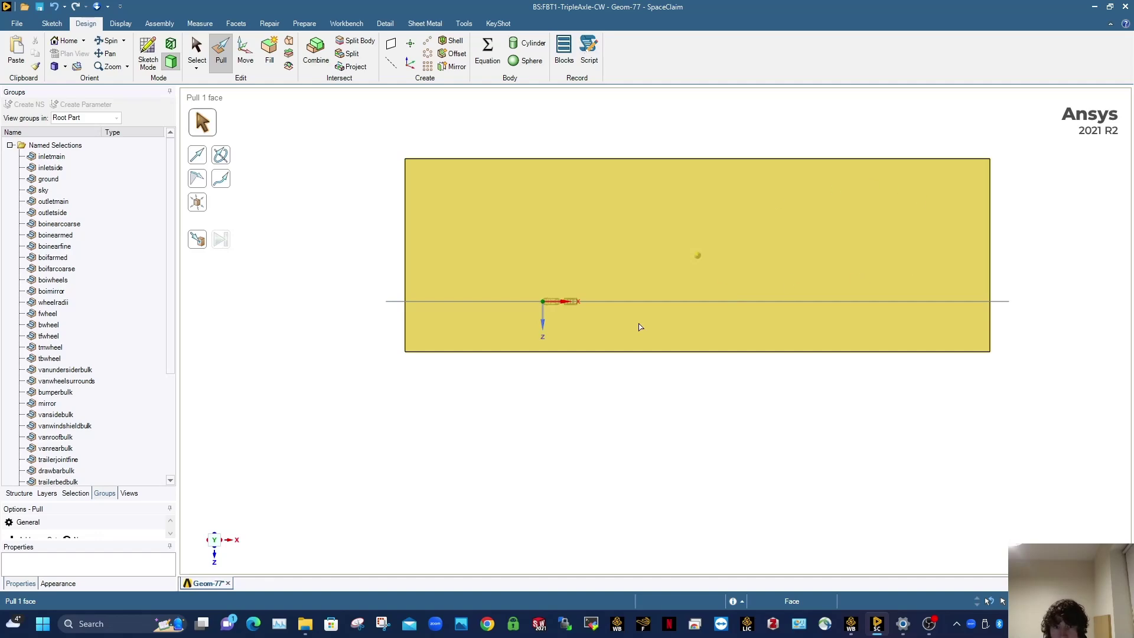
{"action": "key", "text": "Escape"}
{"action": "key", "text": "Escape"}
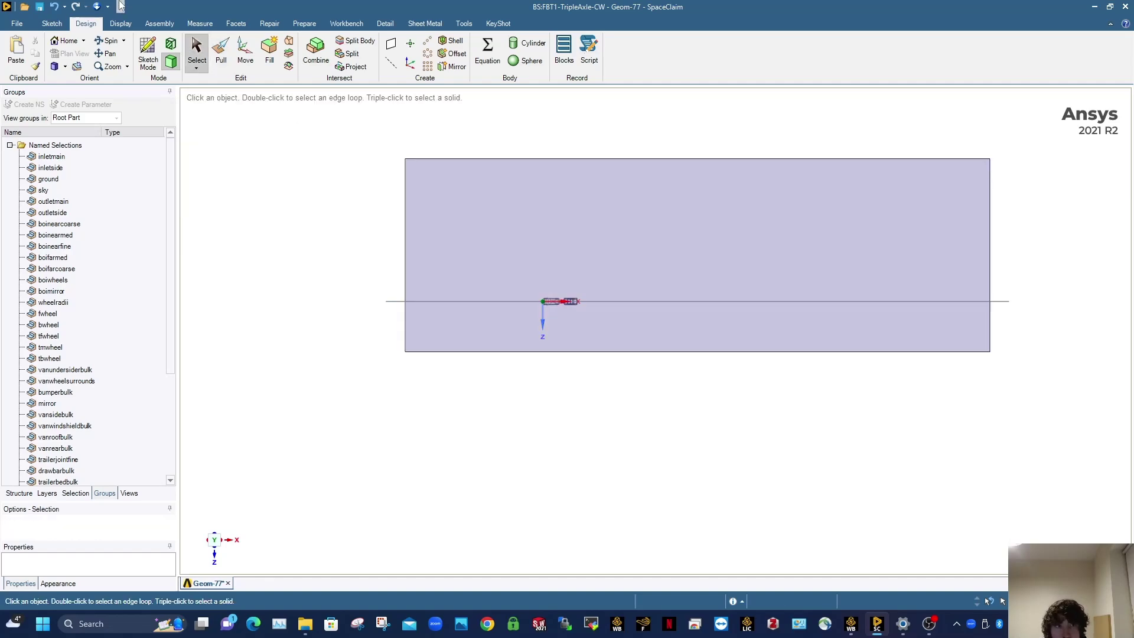
{"action": "left_click", "coordinate": [51, 23]}
{"action": "left_click", "coordinate": [107, 53]}
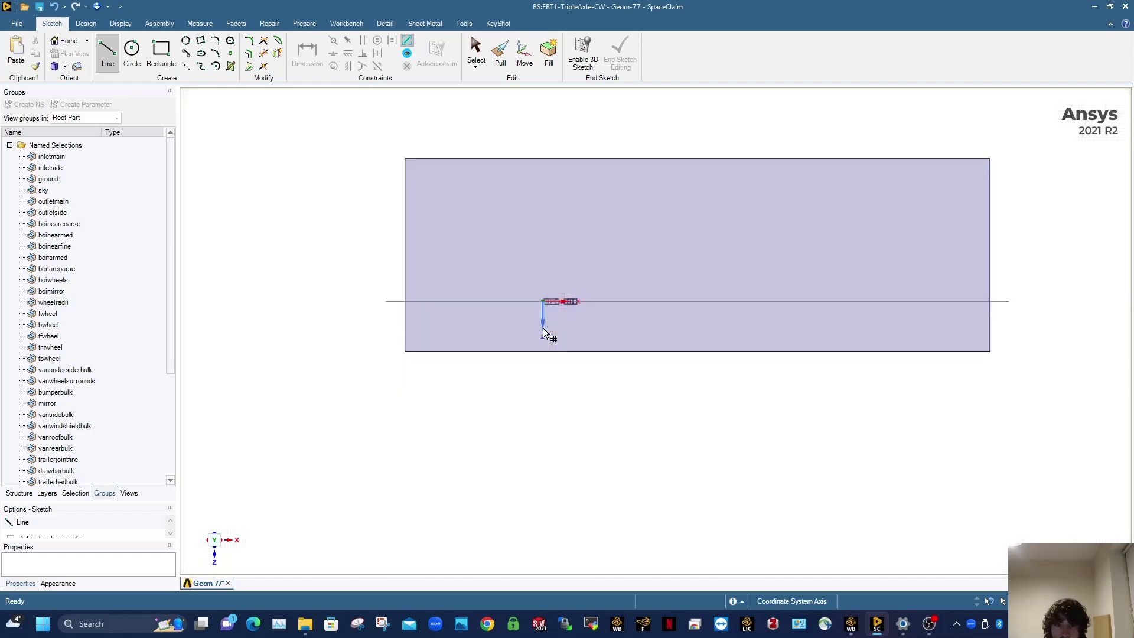
{"action": "key", "text": "Escape"}
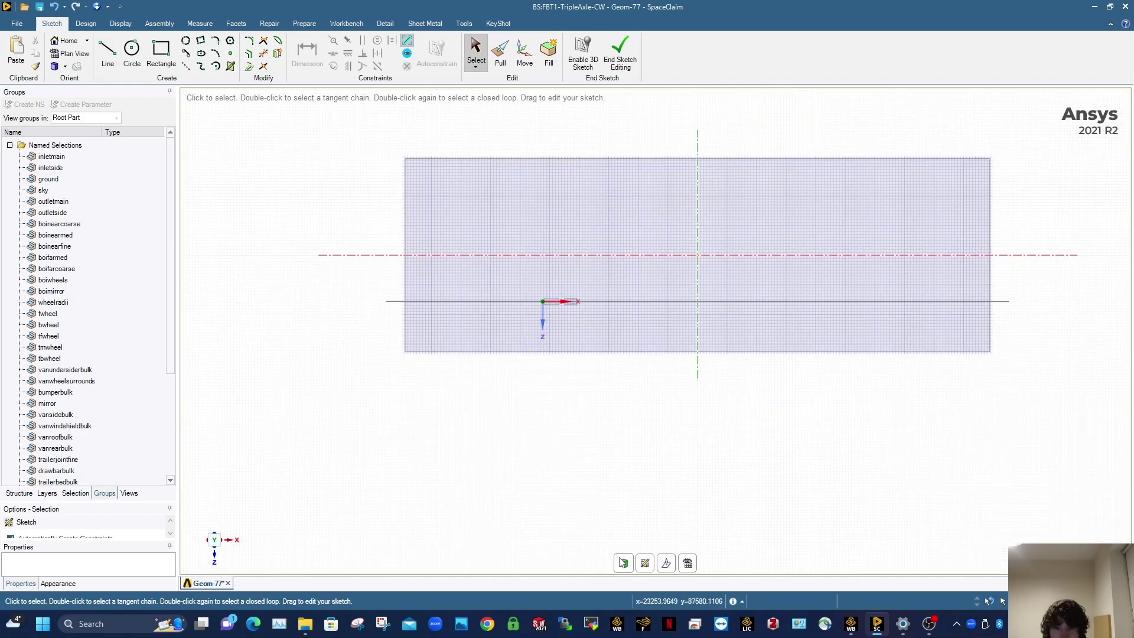
{"action": "key", "text": "p"}
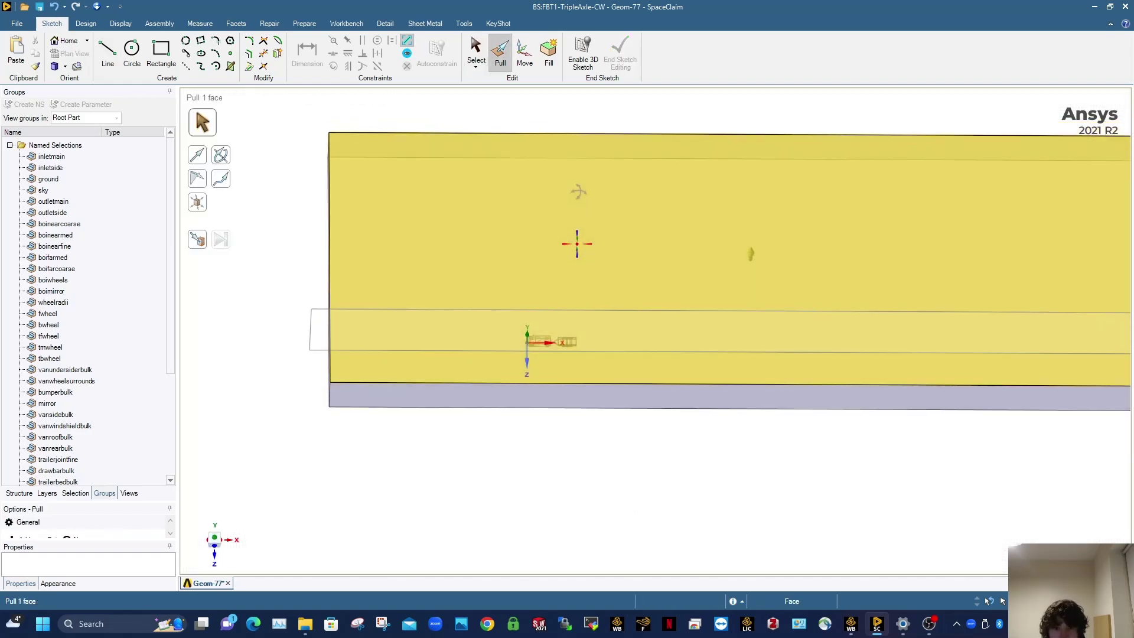
{"action": "left_click", "coordinate": [16, 23]}
{"action": "left_click", "coordinate": [632, 443]}
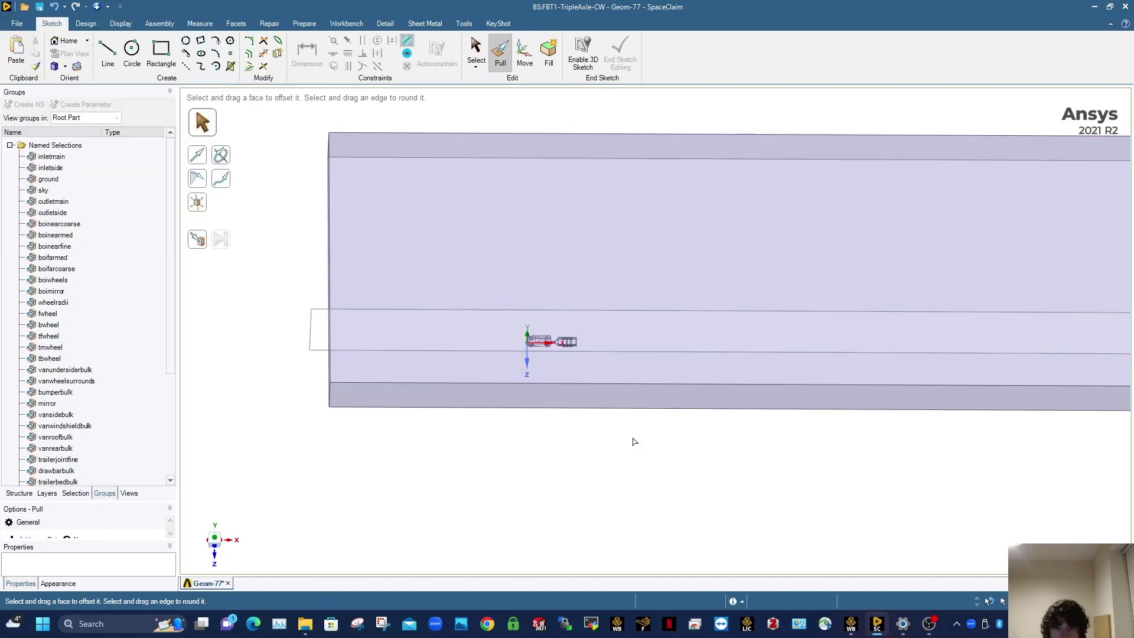
{"action": "left_click", "coordinate": [652, 392]}
{"action": "scroll", "coordinate": [651, 391], "scroll_direction": "down", "scroll_amount": 3}
{"action": "key", "text": "Escape"}
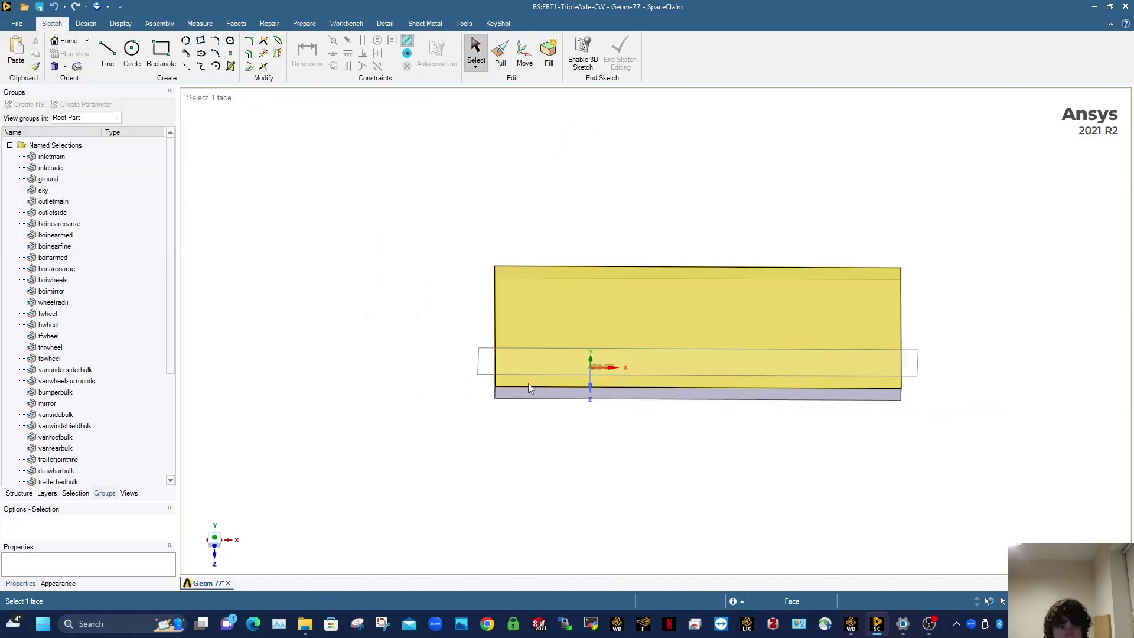
Step: Save the design and show the two downstream Solid1 boxes and the smaller Solid1 box around the van and trailer
{"action": "left_click", "coordinate": [215, 540]}
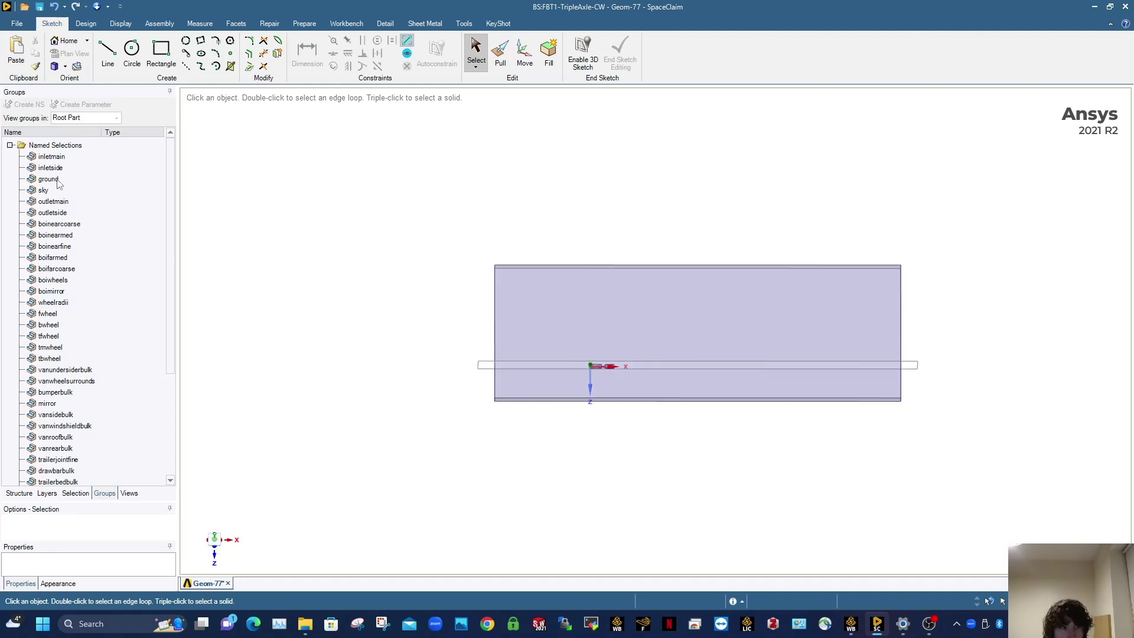
{"action": "left_click", "coordinate": [19, 493]}
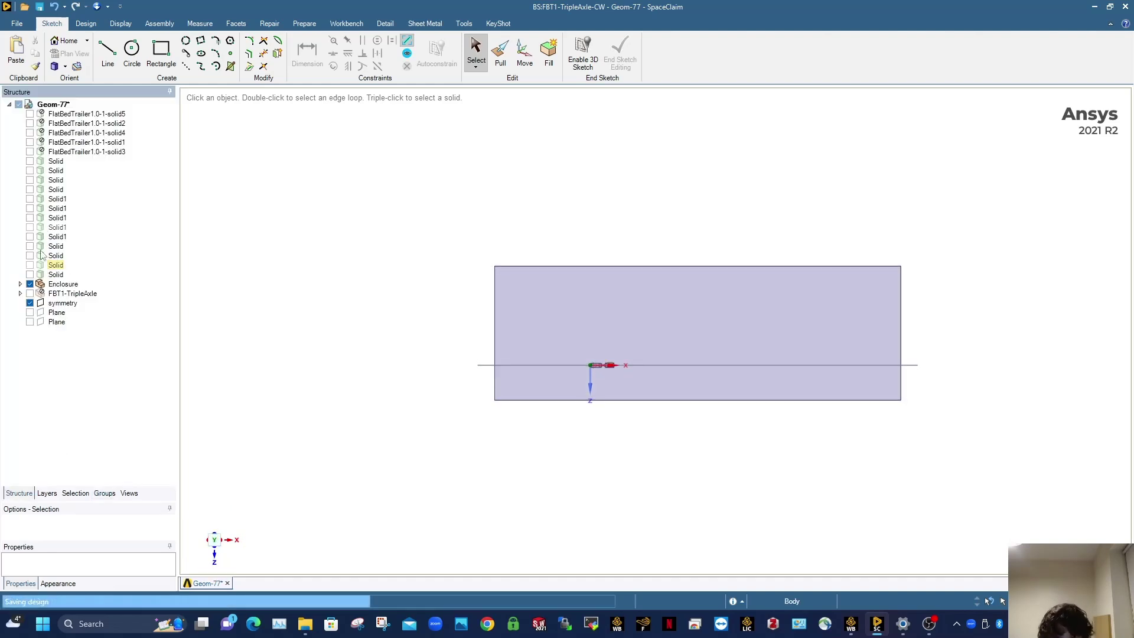
{"action": "scroll", "coordinate": [675, 377], "scroll_direction": "up", "scroll_amount": 3}
{"action": "left_click", "coordinate": [676, 381]}
{"action": "scroll", "coordinate": [675, 377], "scroll_direction": "down", "scroll_amount": 2}
{"action": "scroll", "coordinate": [809, 271], "scroll_direction": "up", "scroll_amount": 1}
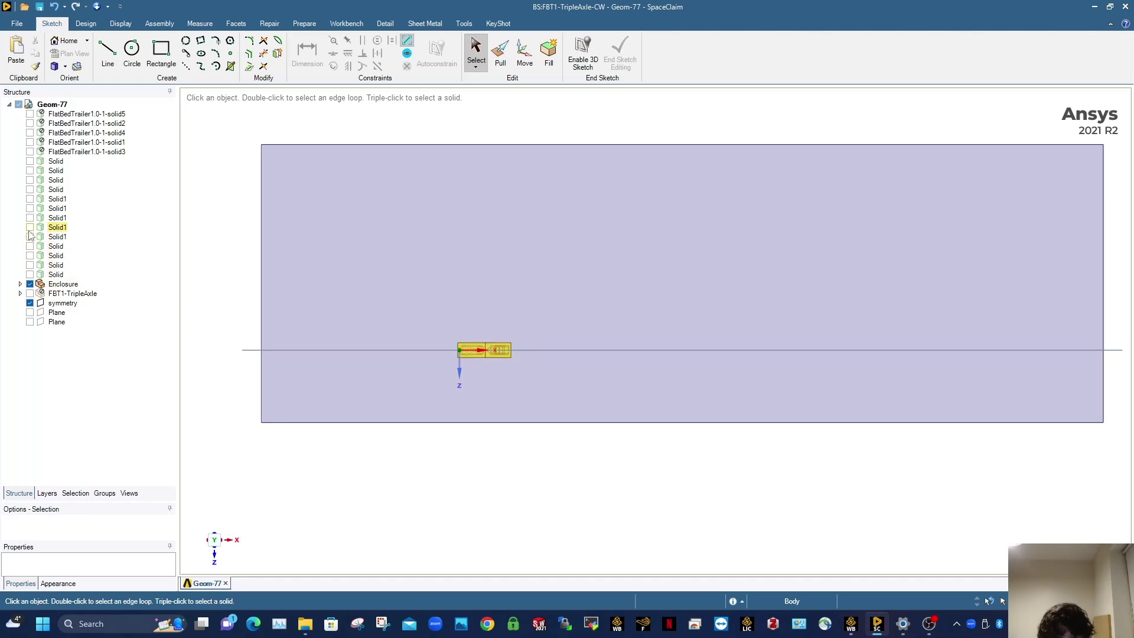
{"action": "left_click", "coordinate": [29, 218]}
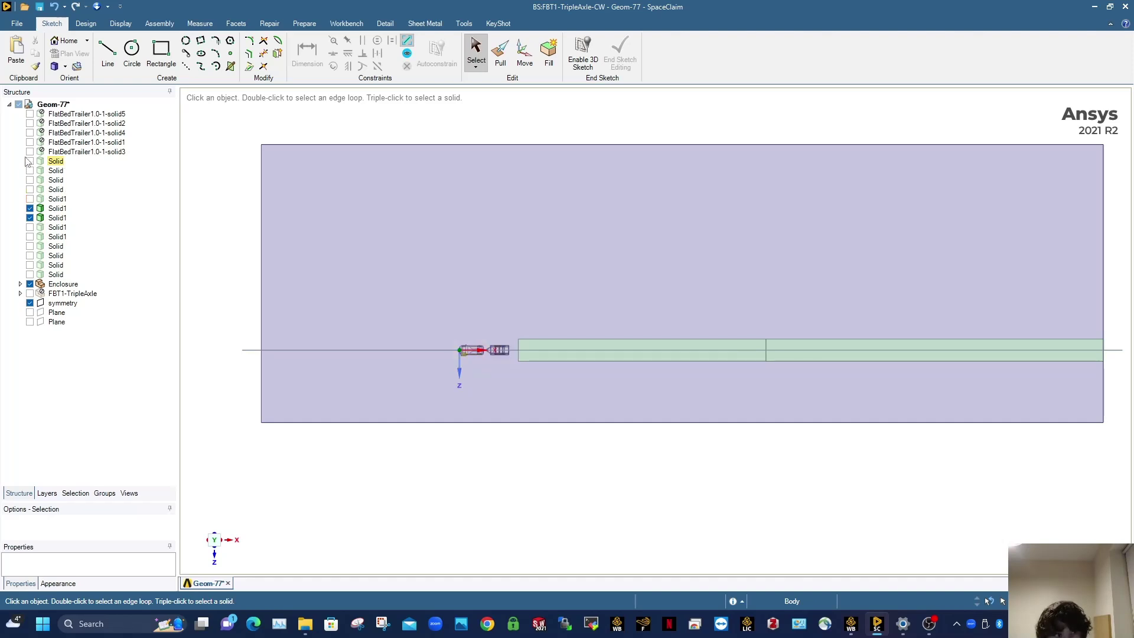
{"action": "left_click", "coordinate": [29, 199]}
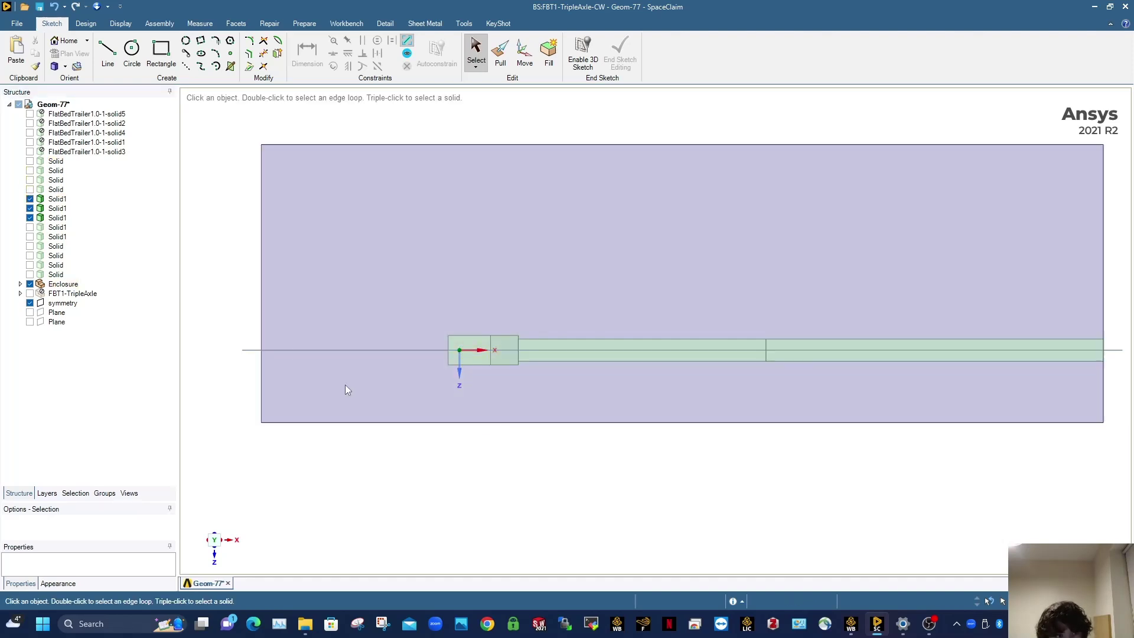
{"action": "left_click", "coordinate": [30, 199]}
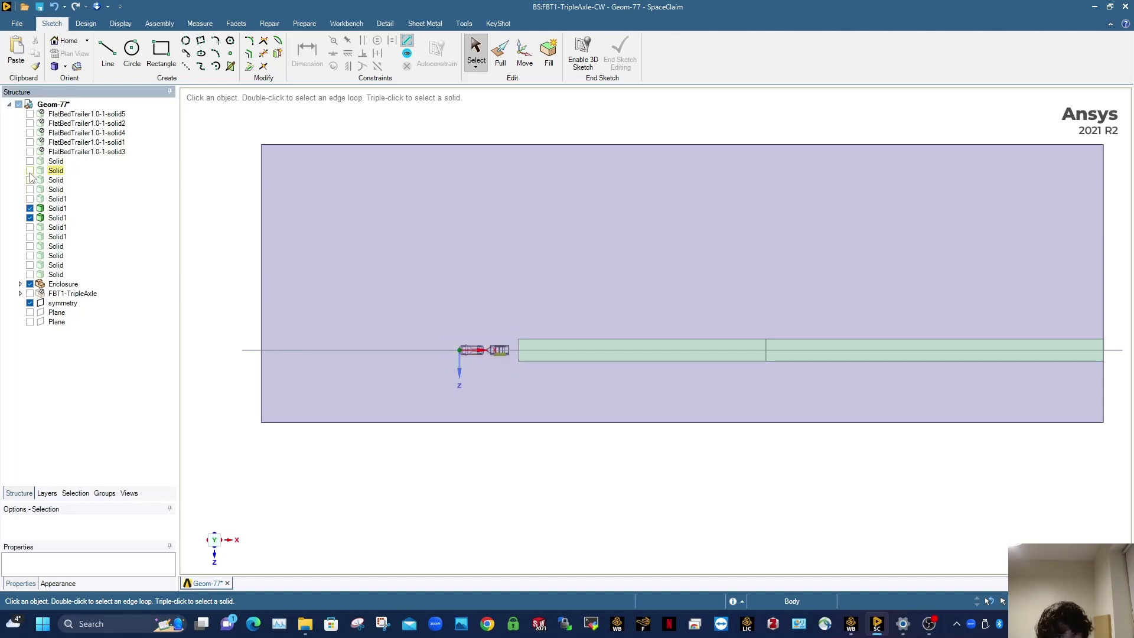
{"action": "left_click", "coordinate": [29, 227]}
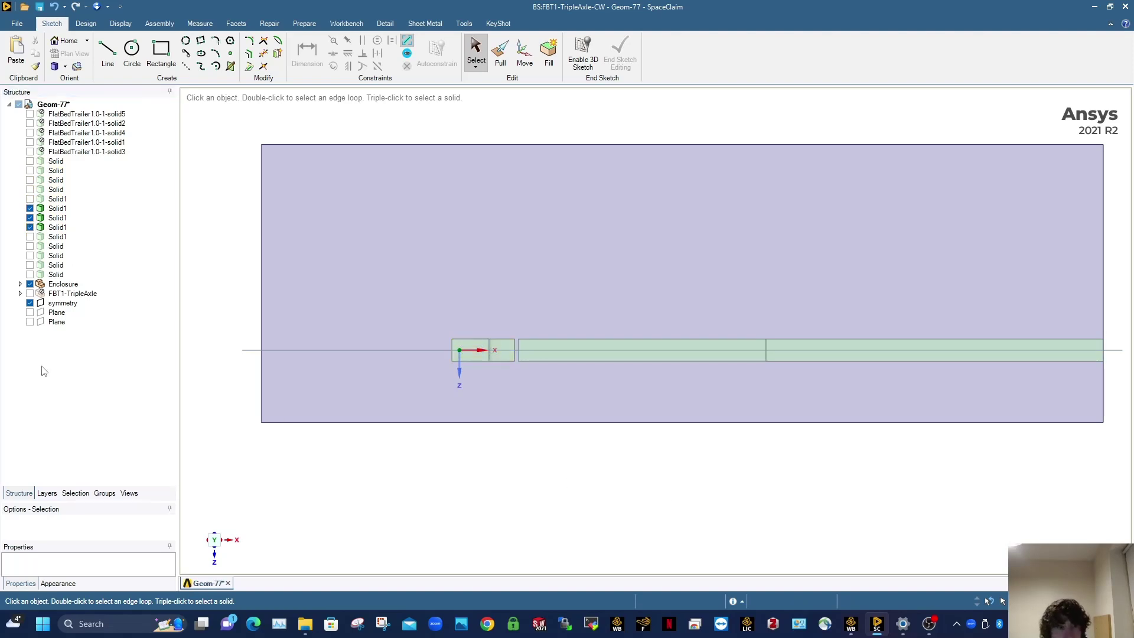
Step: Hide the enclosure faces of the inletmain, inletside, ground, sky, outletmain and outletside named selections
{"action": "left_click", "coordinate": [104, 493]}
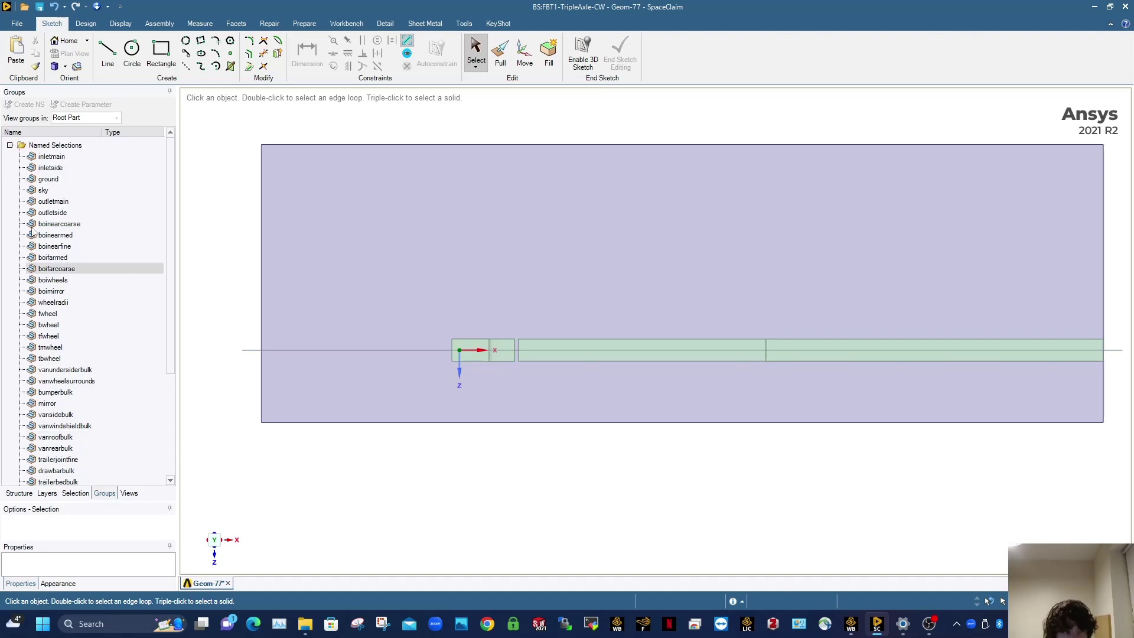
{"action": "left_click", "coordinate": [53, 157]}
{"action": "left_click", "coordinate": [49, 169], "text": "ctrl"}
{"action": "left_click", "coordinate": [45, 179], "text": "ctrl"}
{"action": "left_click", "coordinate": [43, 190], "text": "ctrl"}
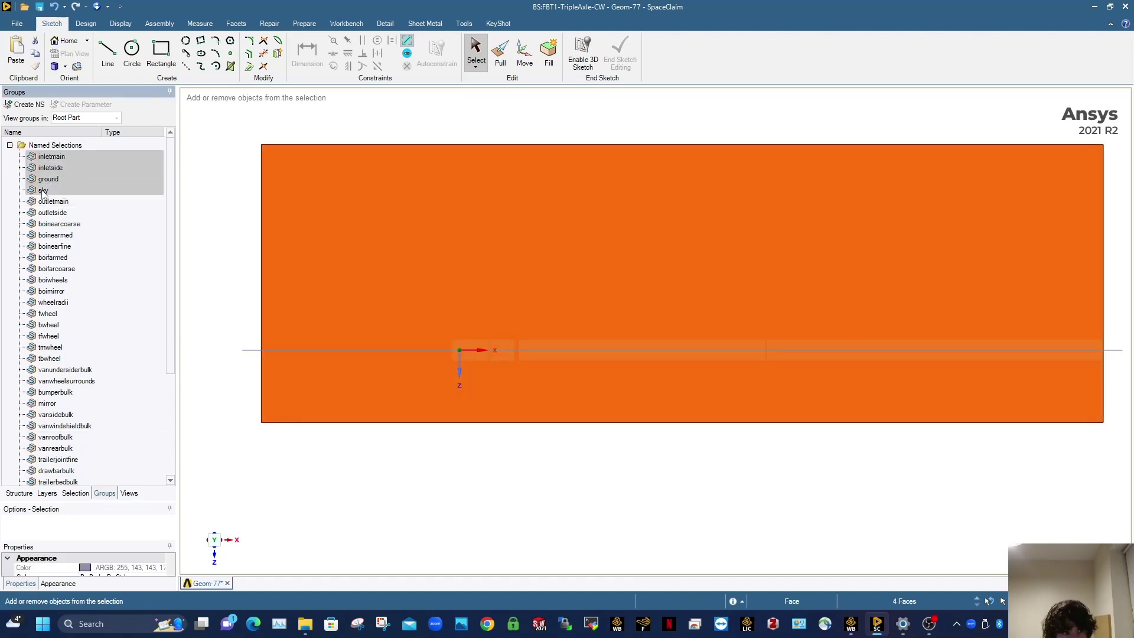
{"action": "left_click", "coordinate": [47, 202], "text": "ctrl"}
{"action": "left_click", "coordinate": [49, 213], "text": "ctrl"}
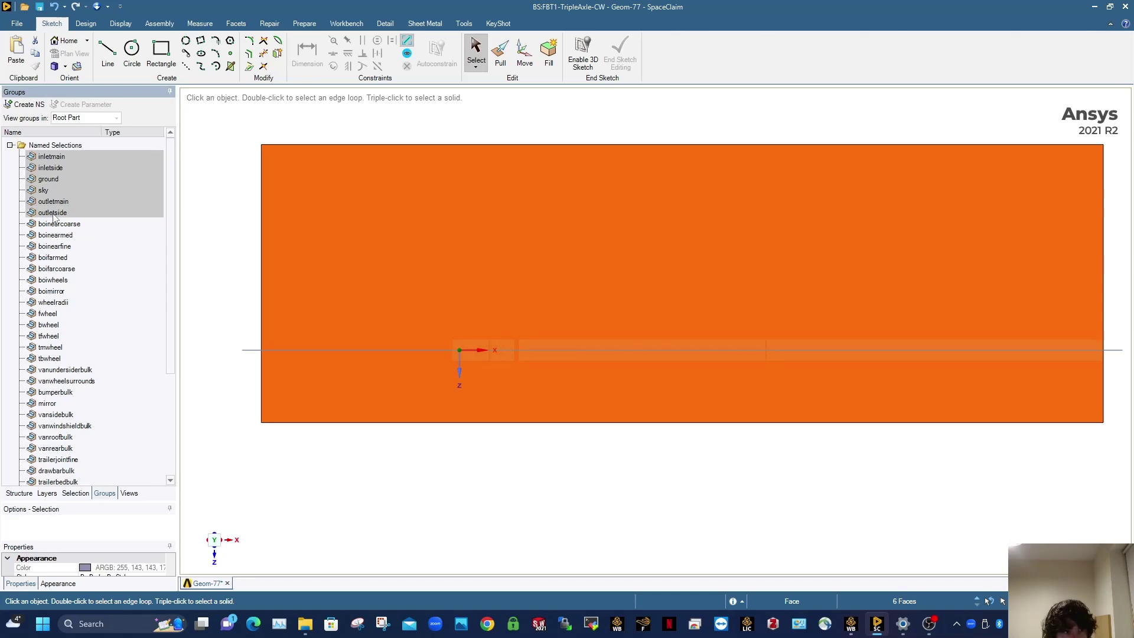
{"action": "right_click", "coordinate": [54, 217]}
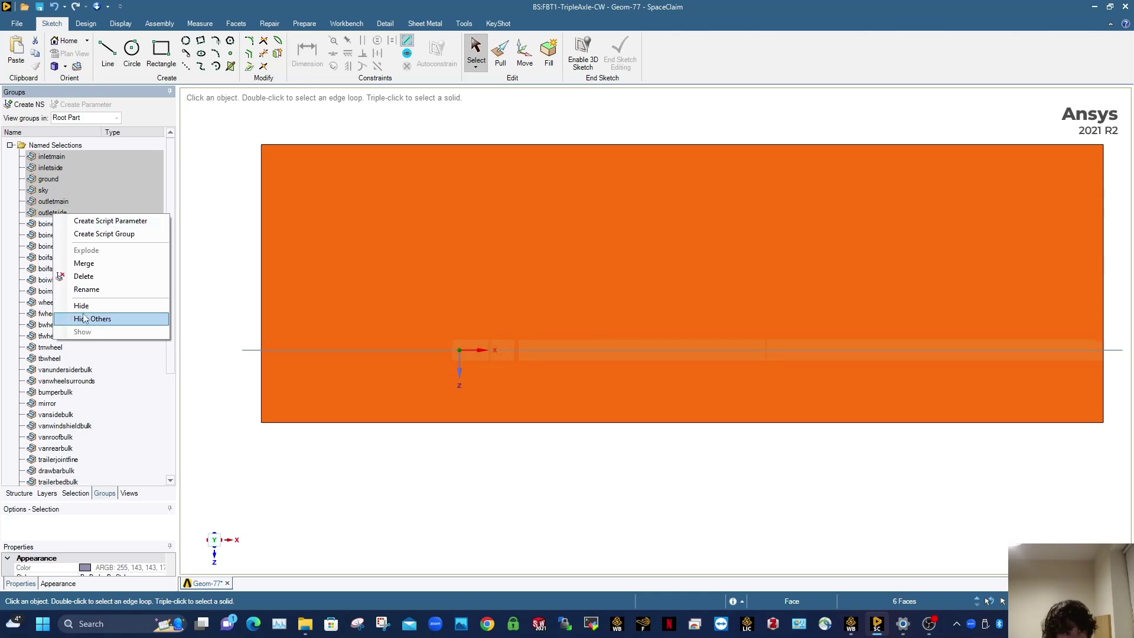
{"action": "left_click", "coordinate": [88, 320]}
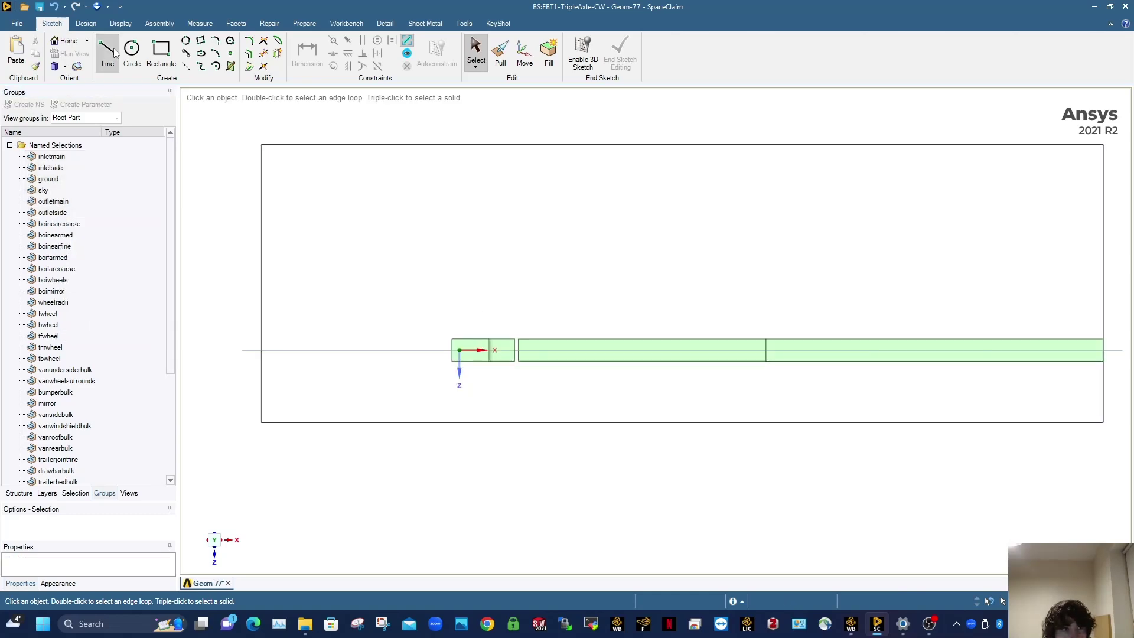
Step: Start a sketch on the horizontal face of the box around the van and trailer and try a rectangle alongside it
{"action": "left_click", "coordinate": [161, 56]}
{"action": "left_click", "coordinate": [521, 347]}
{"action": "middle_click_drag", "start_coordinate": [606, 348], "coordinate": [692, 350]}
{"action": "scroll", "coordinate": [508, 349], "scroll_direction": "up", "scroll_amount": 5}
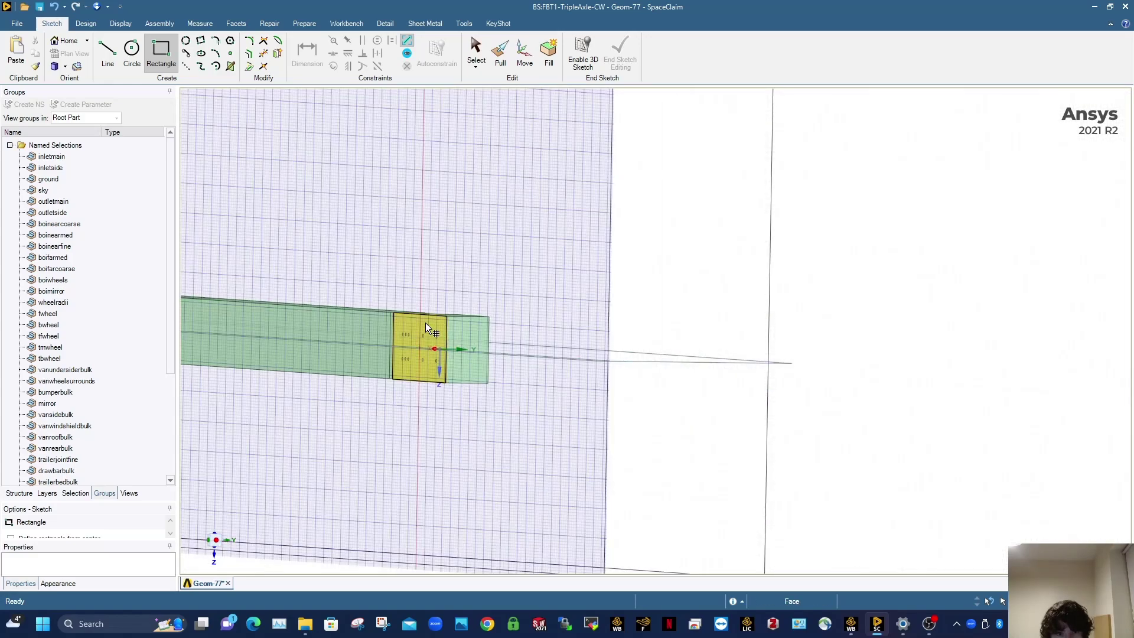
{"action": "left_click", "coordinate": [426, 323]}
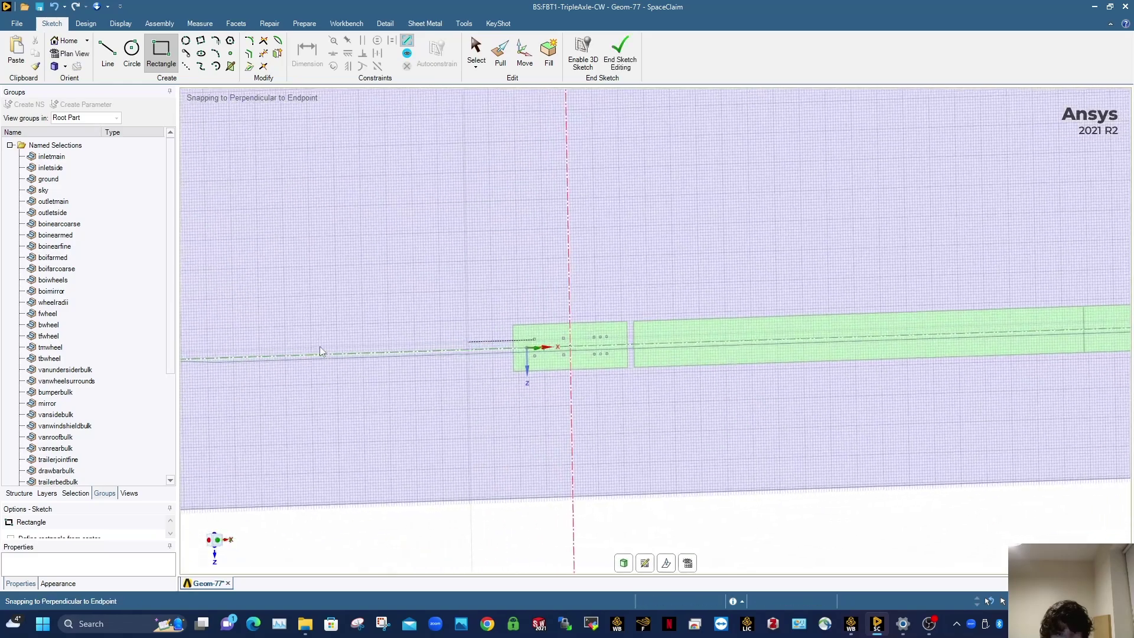
{"action": "left_click", "coordinate": [218, 540]}
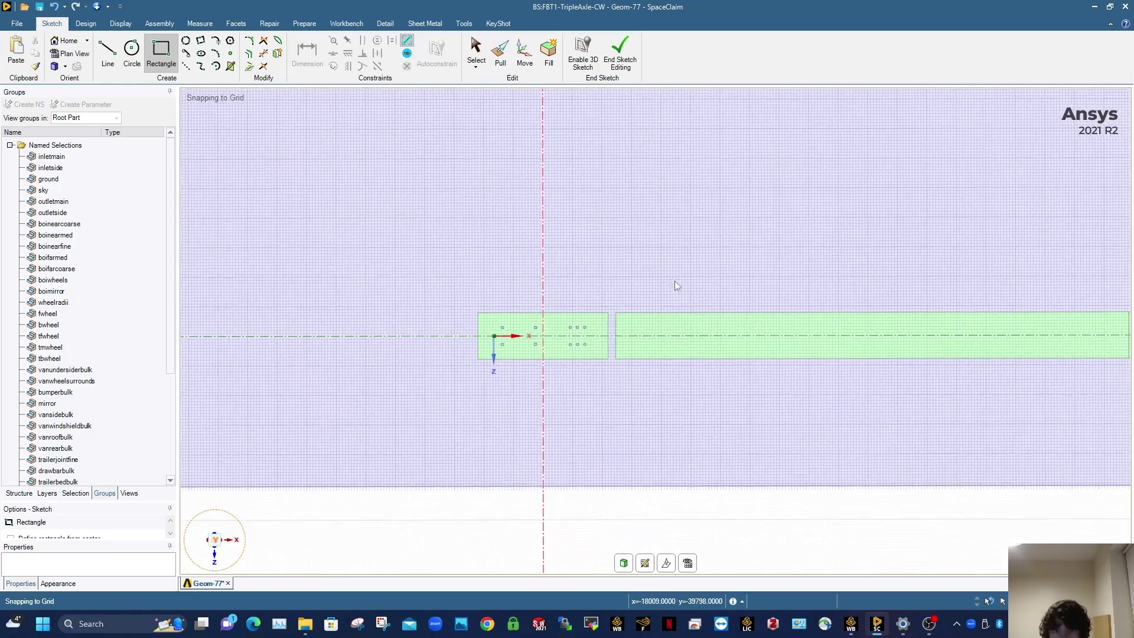
{"action": "scroll", "coordinate": [479, 303], "scroll_direction": "up", "scroll_amount": 1}
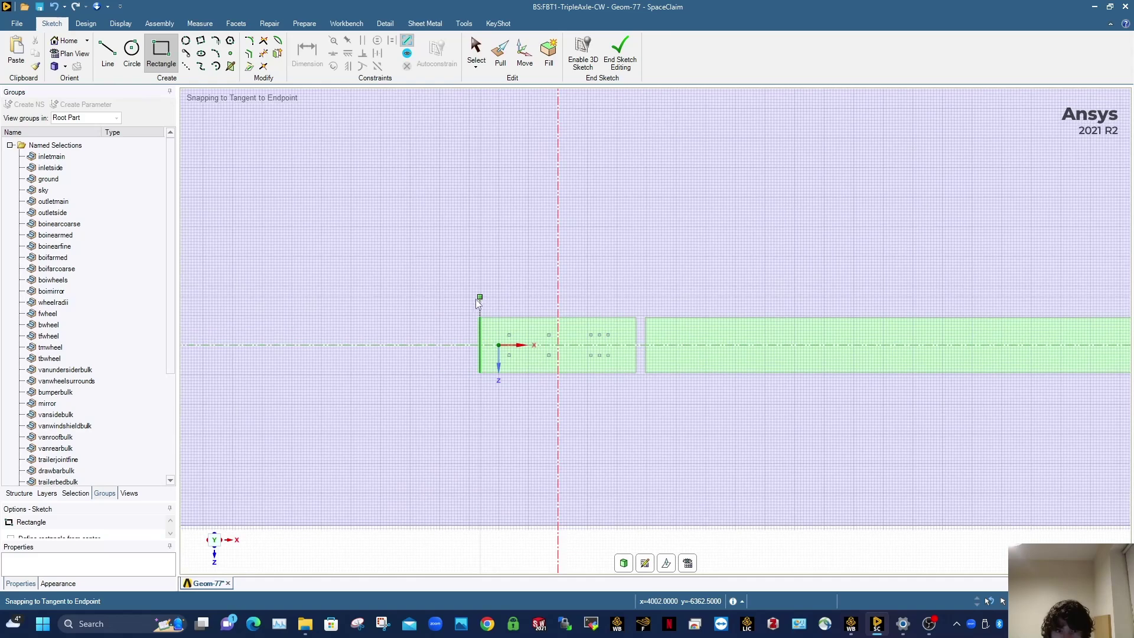
{"action": "left_click", "coordinate": [439, 318]}
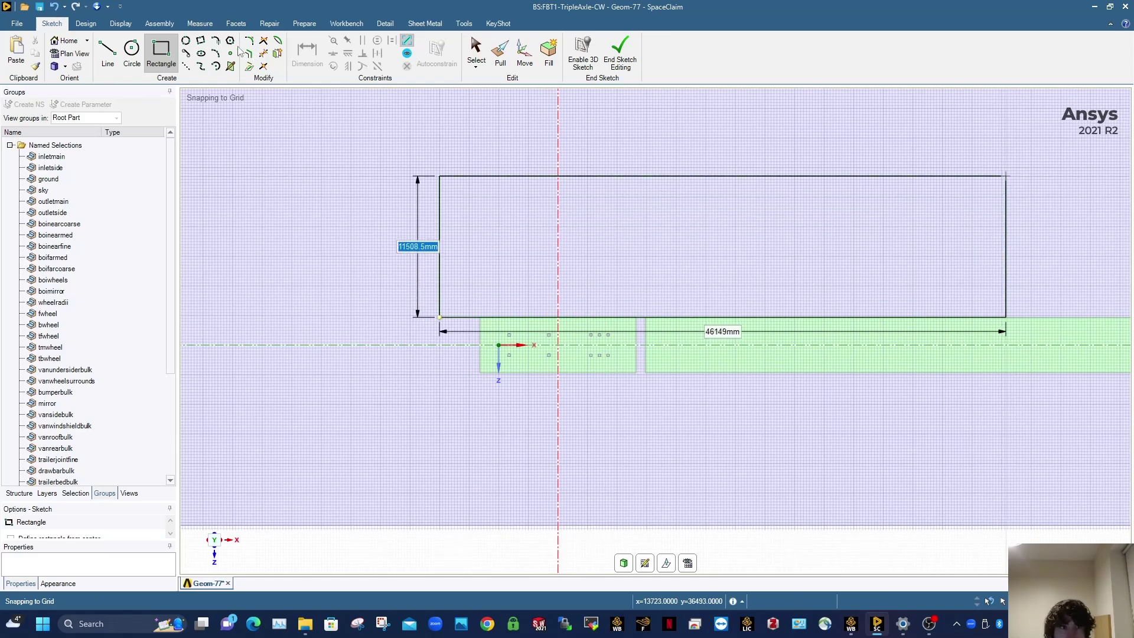
{"action": "key", "text": "Escape"}
Step: Undo the rectangle sketched alongside the box around the van and trailer, and leave the sketch
{"action": "left_click", "coordinate": [316, 56]}
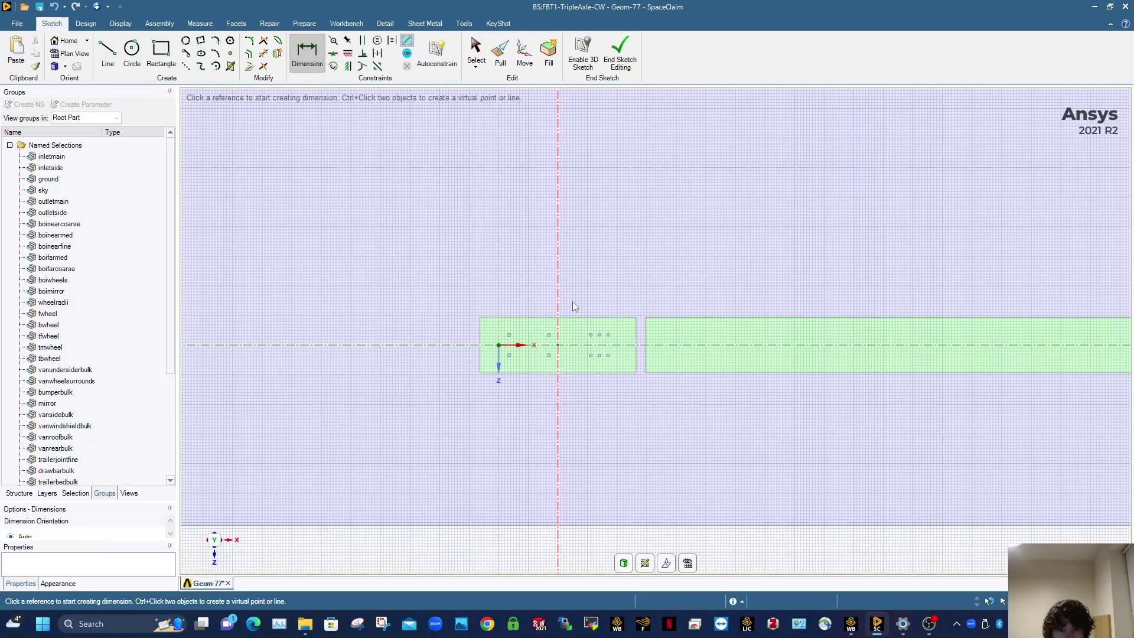
{"action": "scroll", "coordinate": [555, 292], "scroll_direction": "down", "scroll_amount": 4}
{"action": "scroll", "coordinate": [616, 449], "scroll_direction": "down", "scroll_amount": 3}
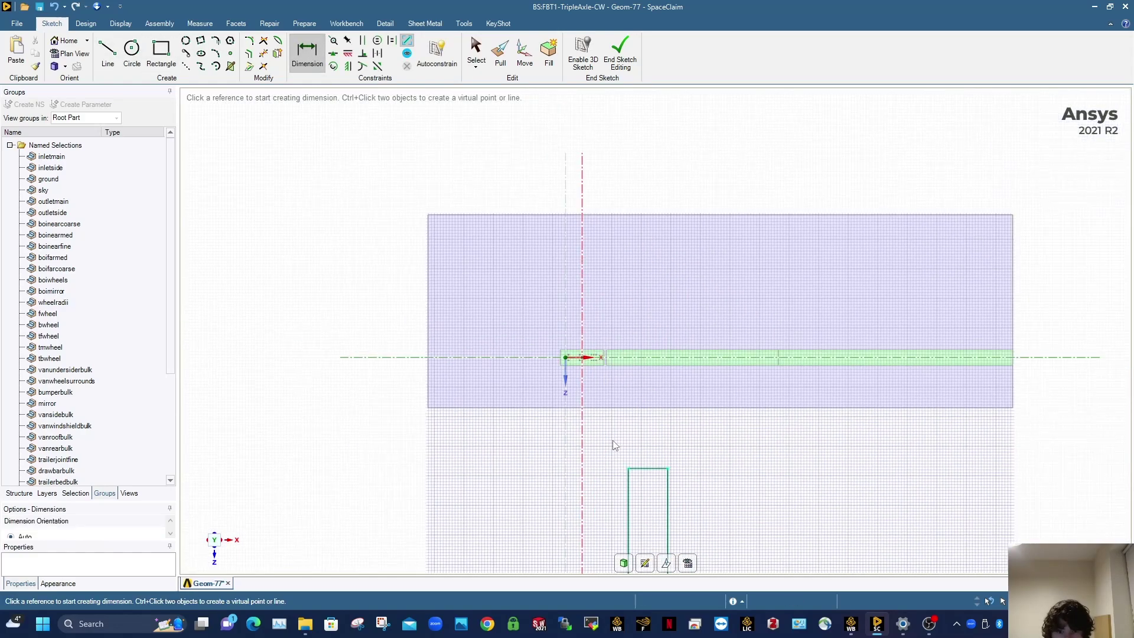
{"action": "mouse_move", "coordinate": [608, 388]}
{"action": "middle_mouse_down"}
{"action": "mouse_move", "coordinate": [593, 391]}
{"action": "mouse_move", "coordinate": [595, 455]}
{"action": "middle_mouse_up"}
{"action": "key", "text": "Escape"}
{"action": "key", "text": "ctrl"}
{"action": "key", "text": "ctrl+z"}
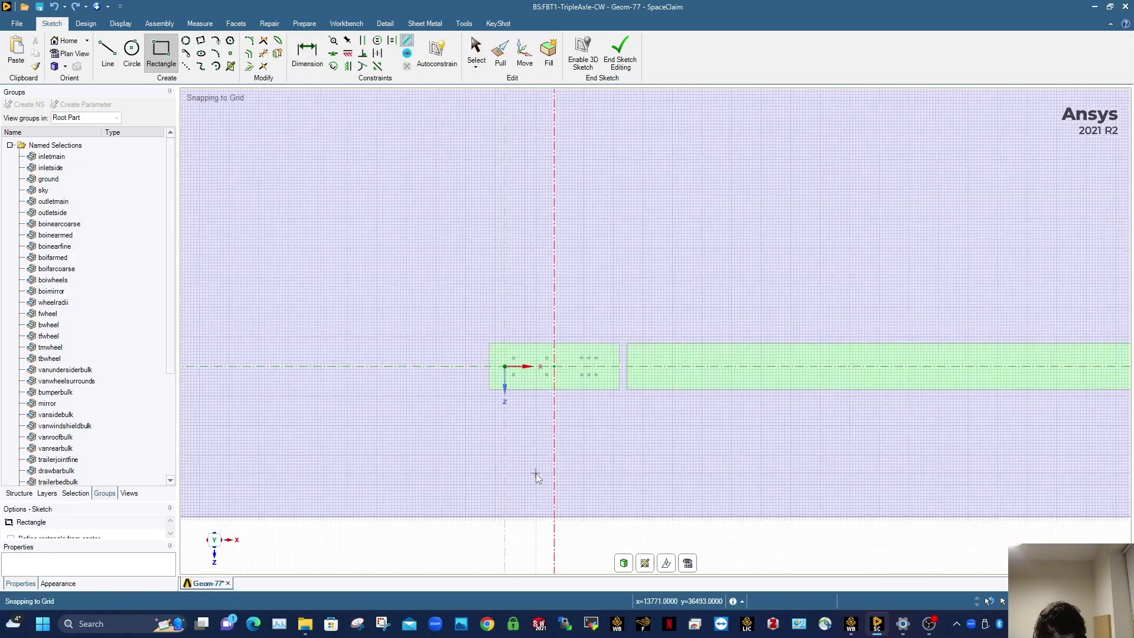
{"action": "scroll", "coordinate": [546, 457], "scroll_direction": "down", "scroll_amount": 5}
{"action": "middle_click_drag", "start_coordinate": [562, 441], "coordinate": [622, 328]}
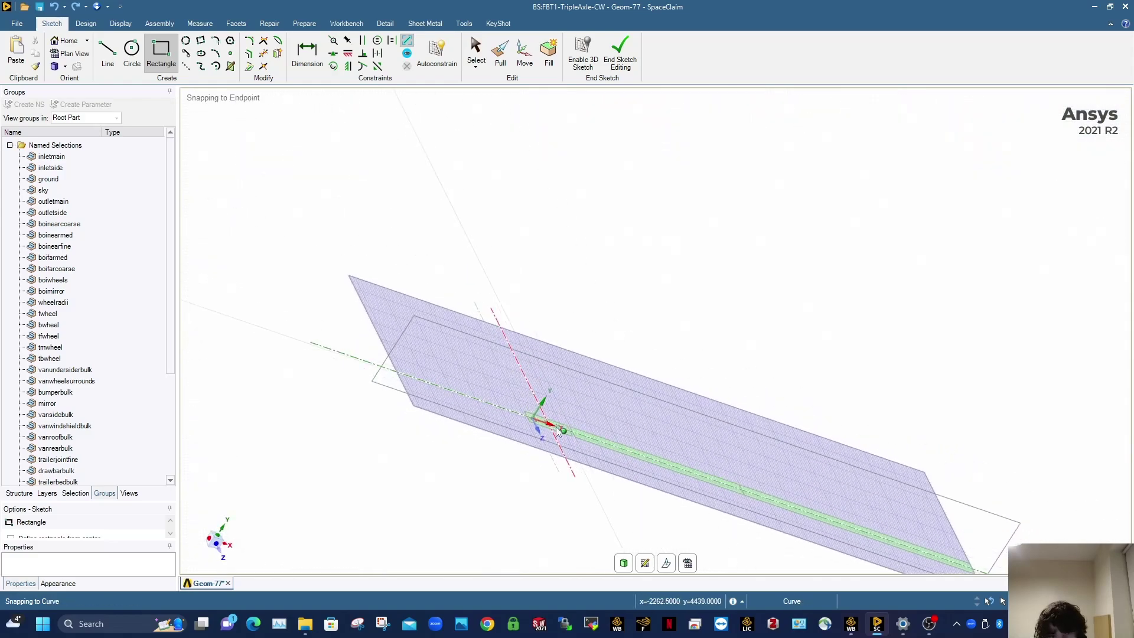
{"action": "scroll", "coordinate": [548, 420], "scroll_direction": "up", "scroll_amount": 3}
{"action": "scroll", "coordinate": [541, 420], "scroll_direction": "up", "scroll_amount": 1}
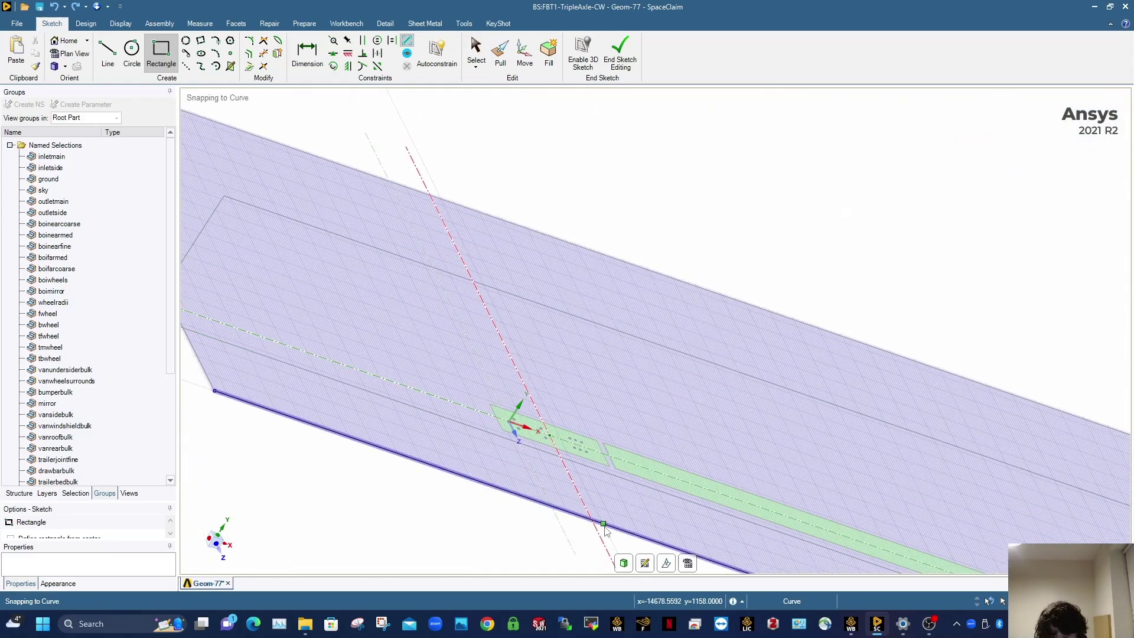
{"action": "left_click", "coordinate": [624, 564]}
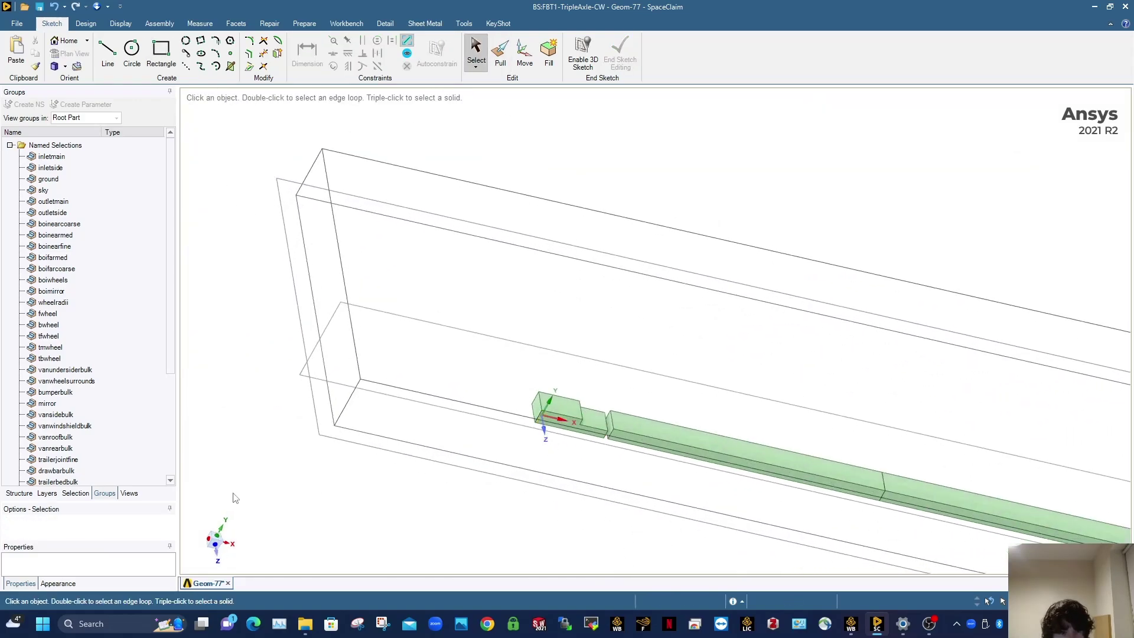
{"action": "left_click", "coordinate": [161, 52]}
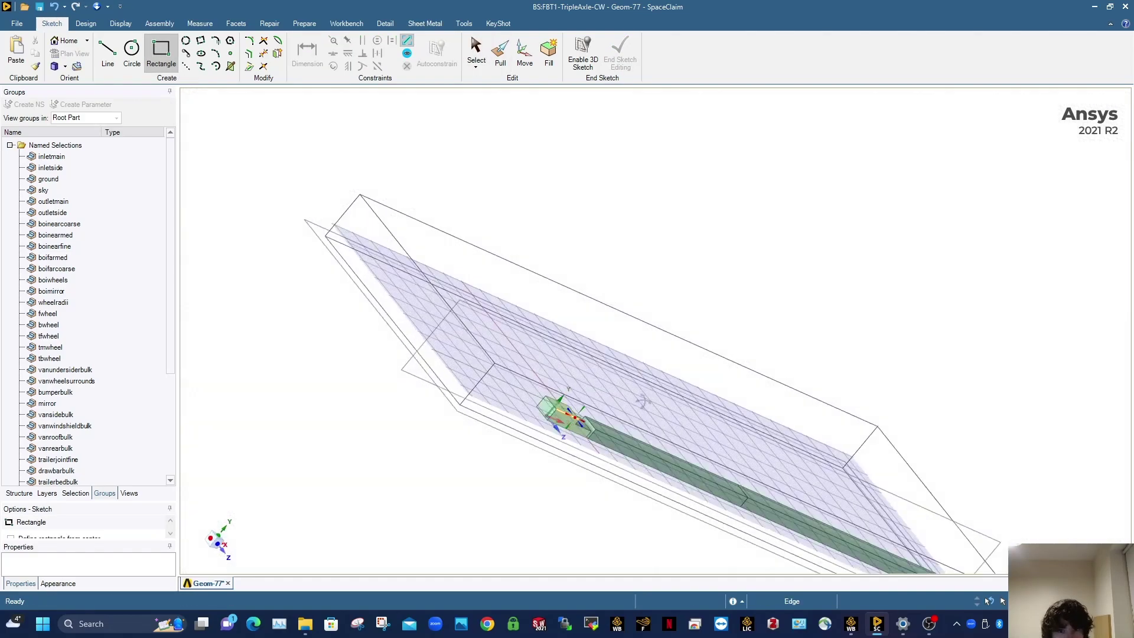
{"action": "scroll", "coordinate": [522, 430], "scroll_direction": "up", "scroll_amount": 10}
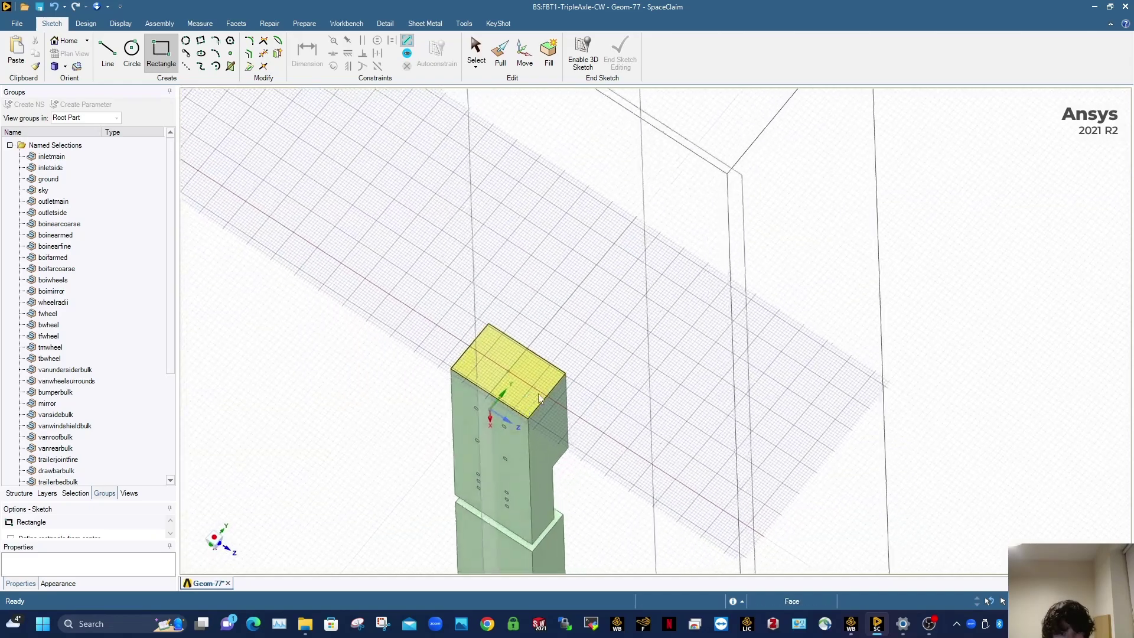
{"action": "left_click", "coordinate": [519, 450]}
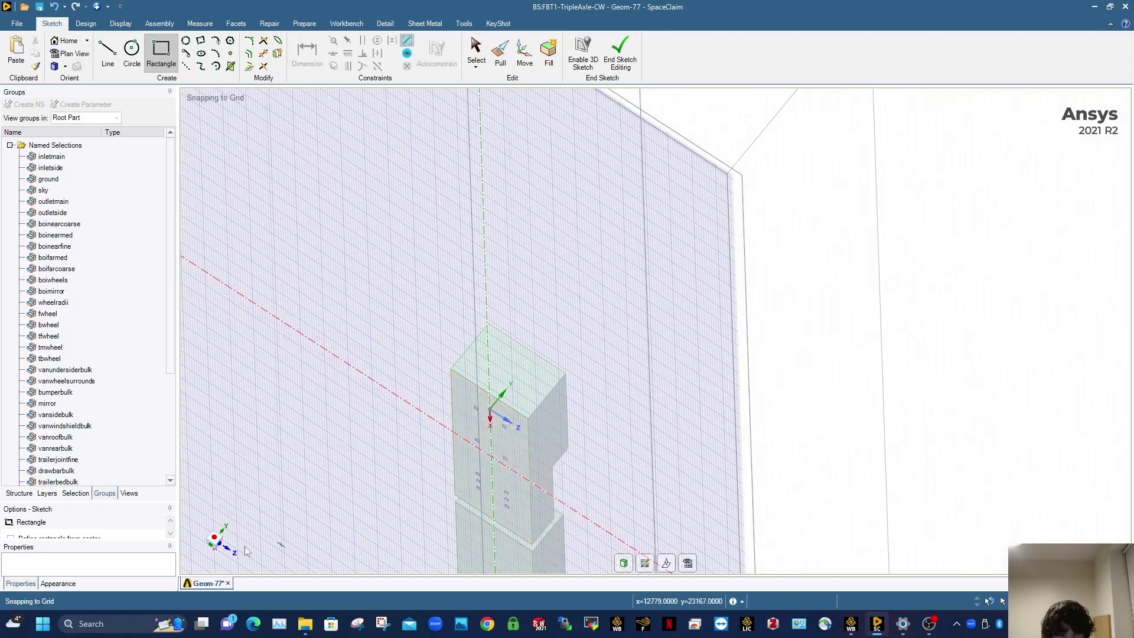
{"action": "left_click", "coordinate": [228, 533]}
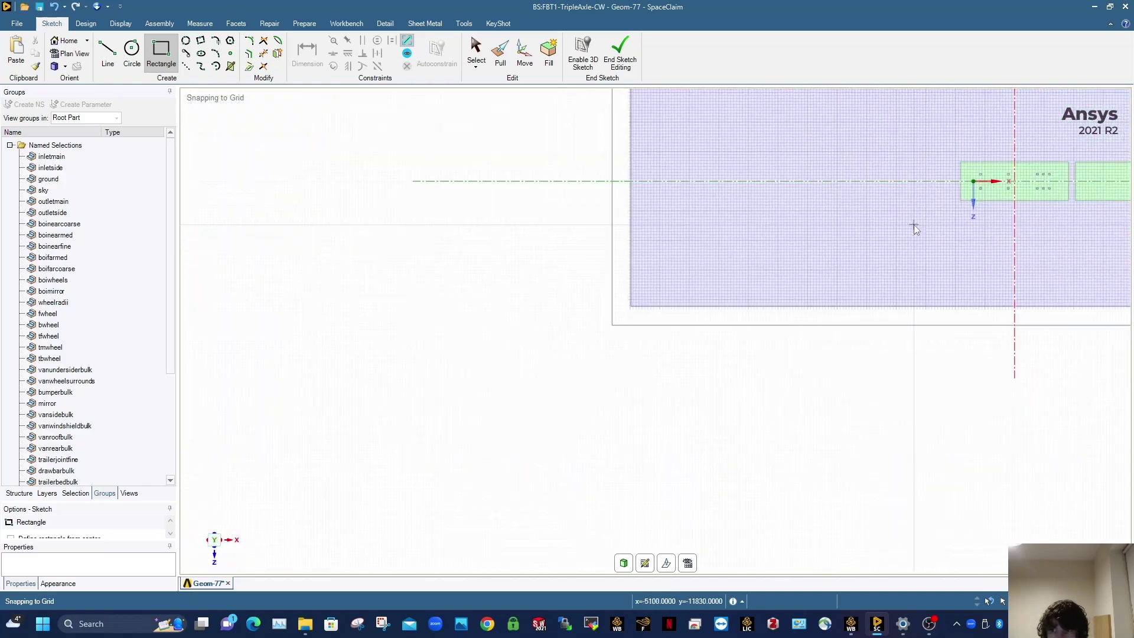
{"action": "middle_click_drag", "start_coordinate": [913, 225], "coordinate": [561, 397], "text": "ctrl"}
{"action": "scroll", "coordinate": [562, 397], "scroll_direction": "up", "scroll_amount": 3}
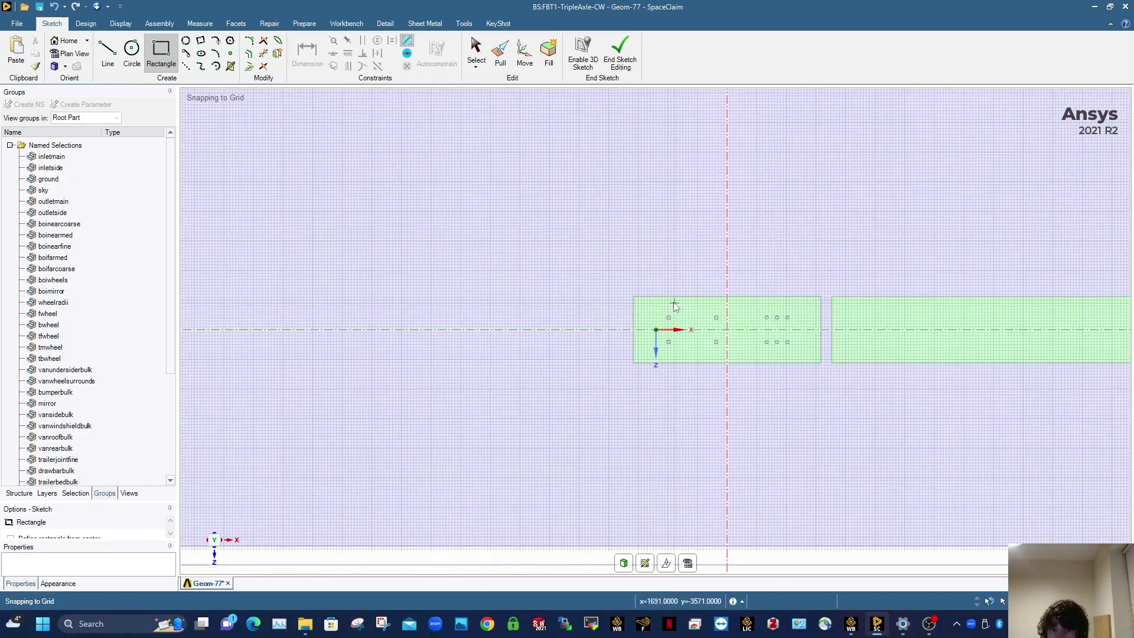
{"action": "left_click", "coordinate": [589, 297]}
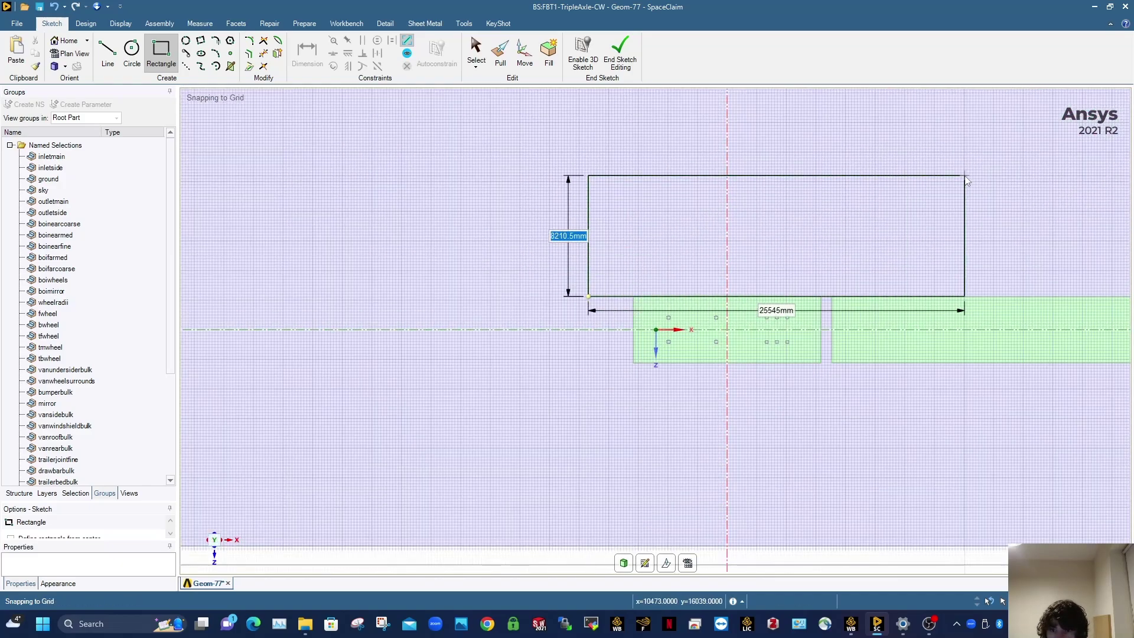
{"action": "key", "text": "Escape"}
{"action": "scroll", "coordinate": [847, 440], "scroll_direction": "down", "scroll_amount": 3}
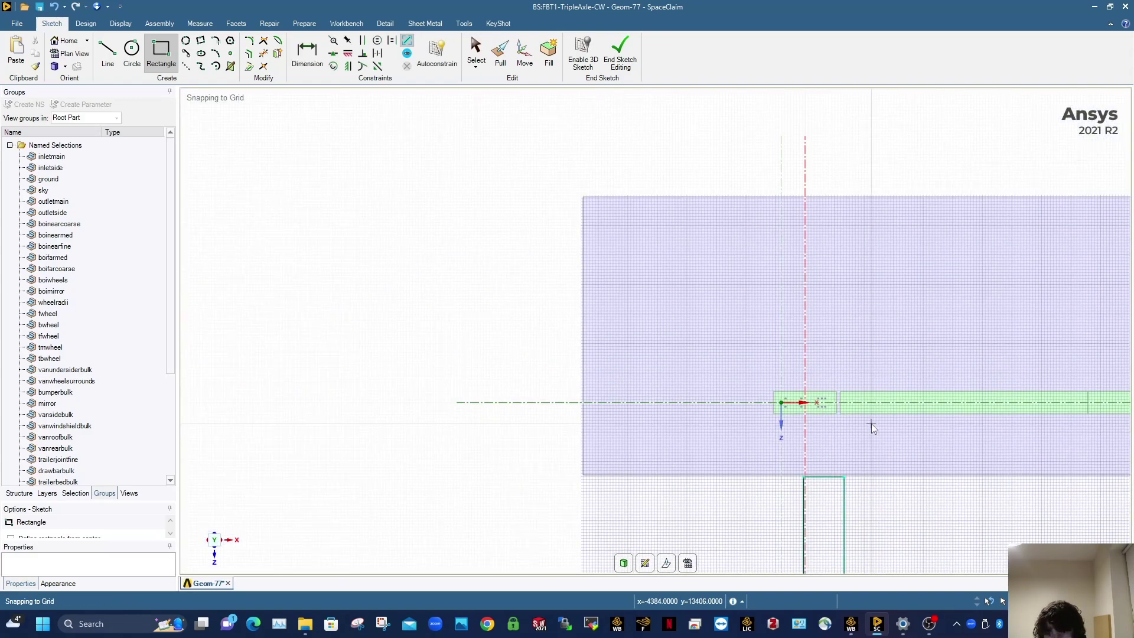
{"action": "scroll", "coordinate": [871, 423], "scroll_direction": "up", "scroll_amount": 3}
{"action": "key", "text": "Escape"}
{"action": "scroll", "coordinate": [841, 417], "scroll_direction": "down", "scroll_amount": 4}
{"action": "mouse_move", "coordinate": [804, 338]}
{"action": "middle_mouse_down"}
{"action": "mouse_move", "coordinate": [975, 329]}
{"action": "mouse_move", "coordinate": [923, 352]}
{"action": "middle_mouse_up"}
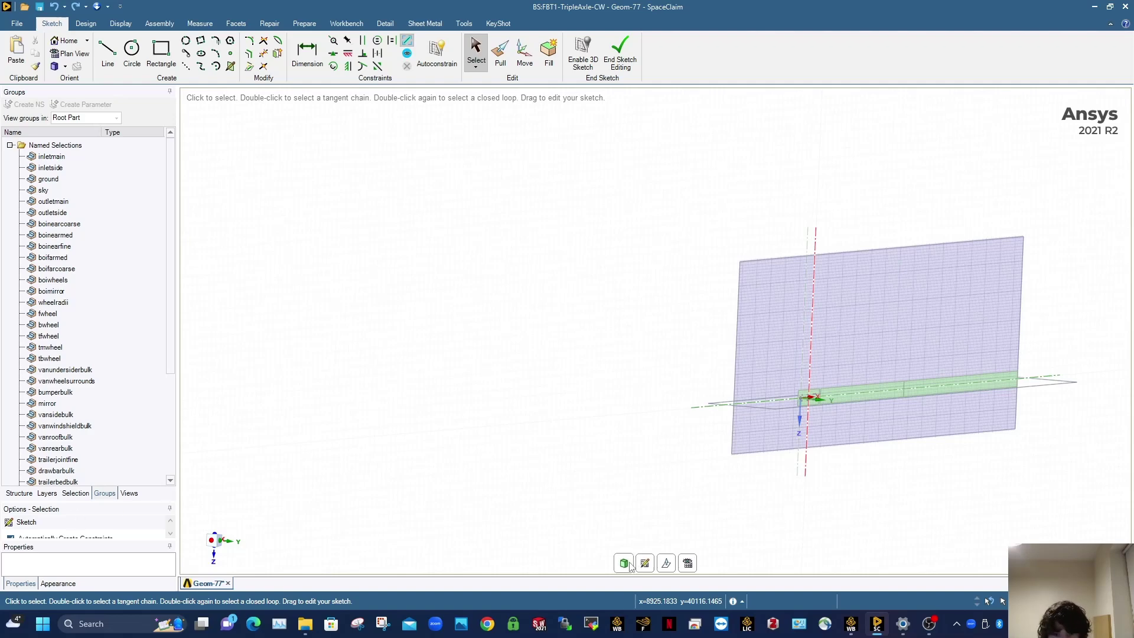
{"action": "key", "text": "p"}
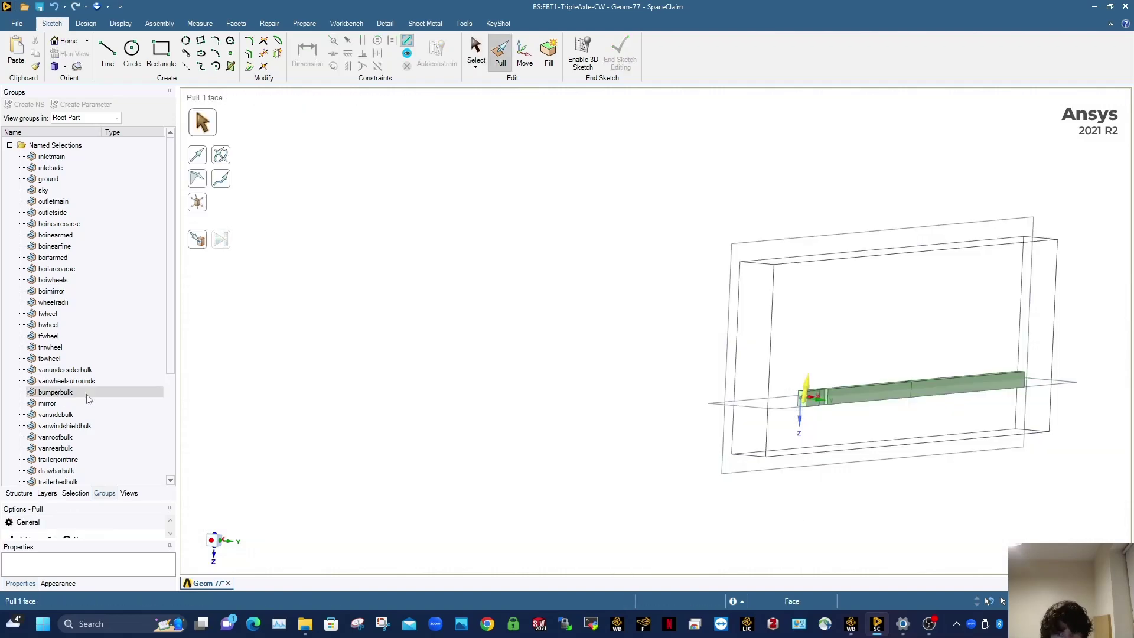
Step: Hide the visible Plane and show it again to identify which plane it is in the model
{"action": "mouse_move", "coordinate": [744, 474]}
{"action": "middle_mouse_down"}
{"action": "mouse_move", "coordinate": [804, 452]}
{"action": "mouse_move", "coordinate": [733, 459]}
{"action": "middle_mouse_up"}
{"action": "left_click", "coordinate": [19, 493]}
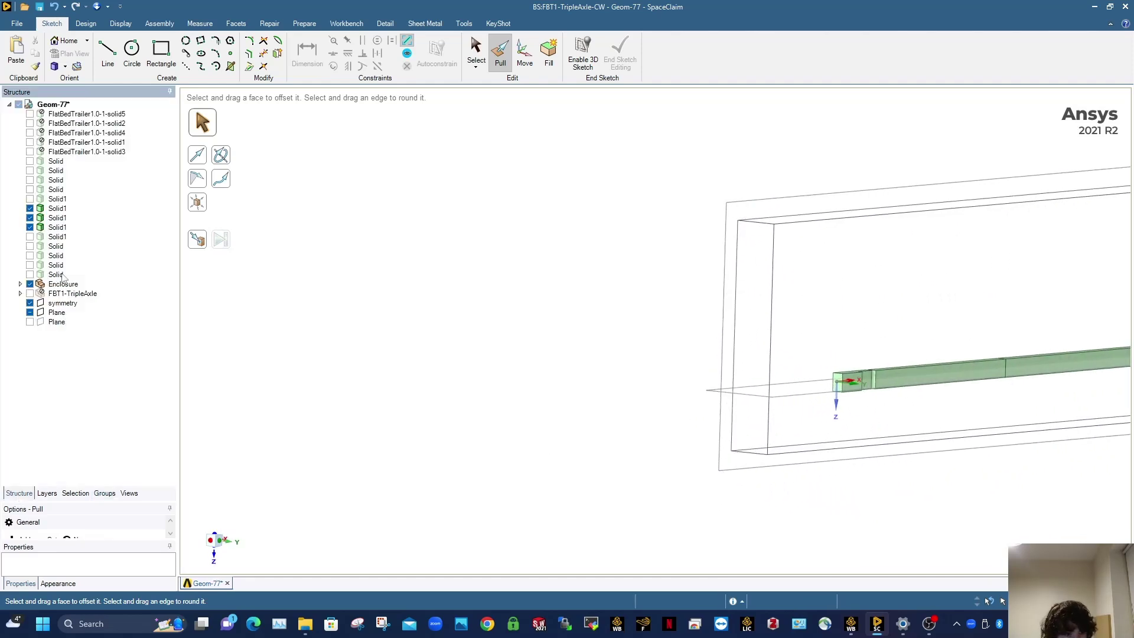
{"action": "left_click", "coordinate": [30, 313]}
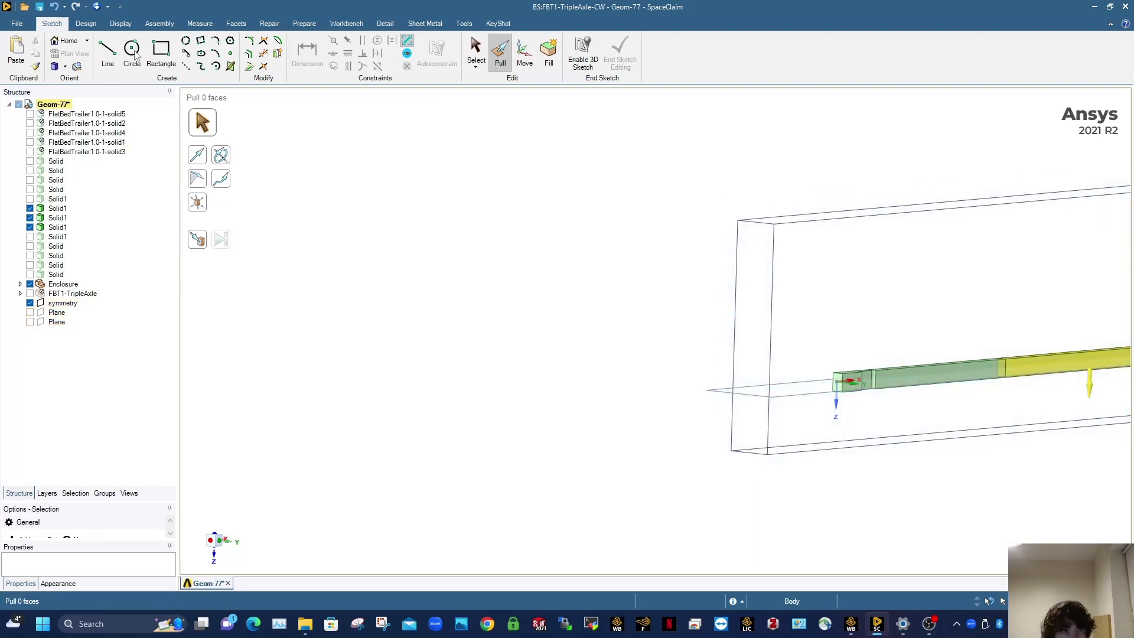
{"action": "key", "text": "s"}
{"action": "left_click", "coordinate": [30, 313]}
Step: Sketch a rectangle about 42270 mm by 10300 mm on the plane at the enclosure's base, alongside the box around the van and trailer
{"action": "left_click", "coordinate": [161, 53]}
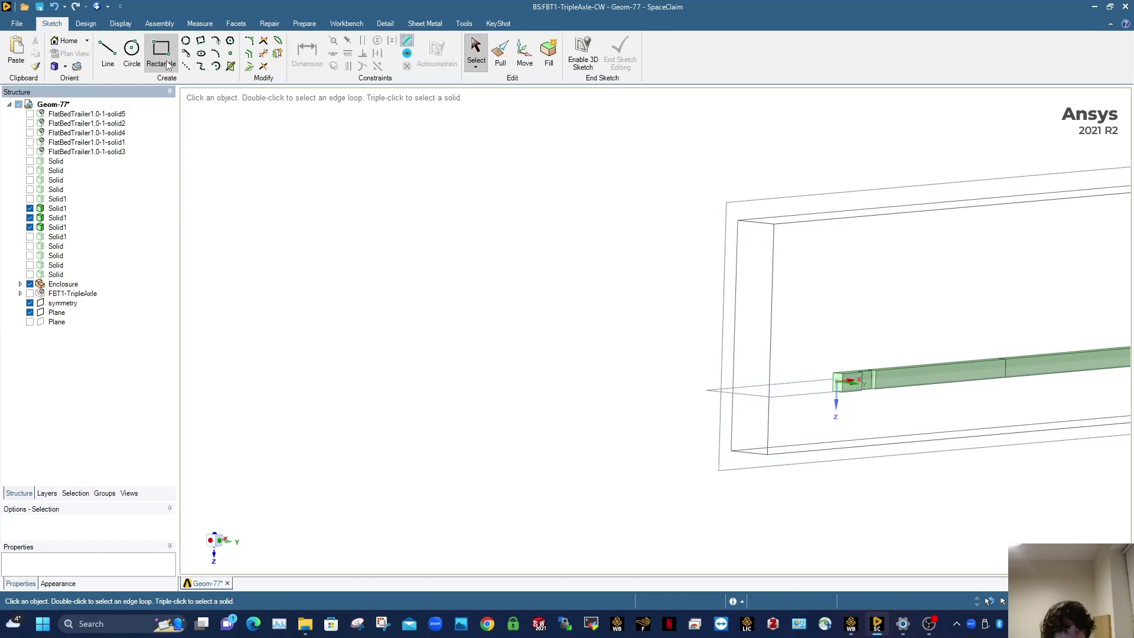
{"action": "left_click", "coordinate": [725, 234]}
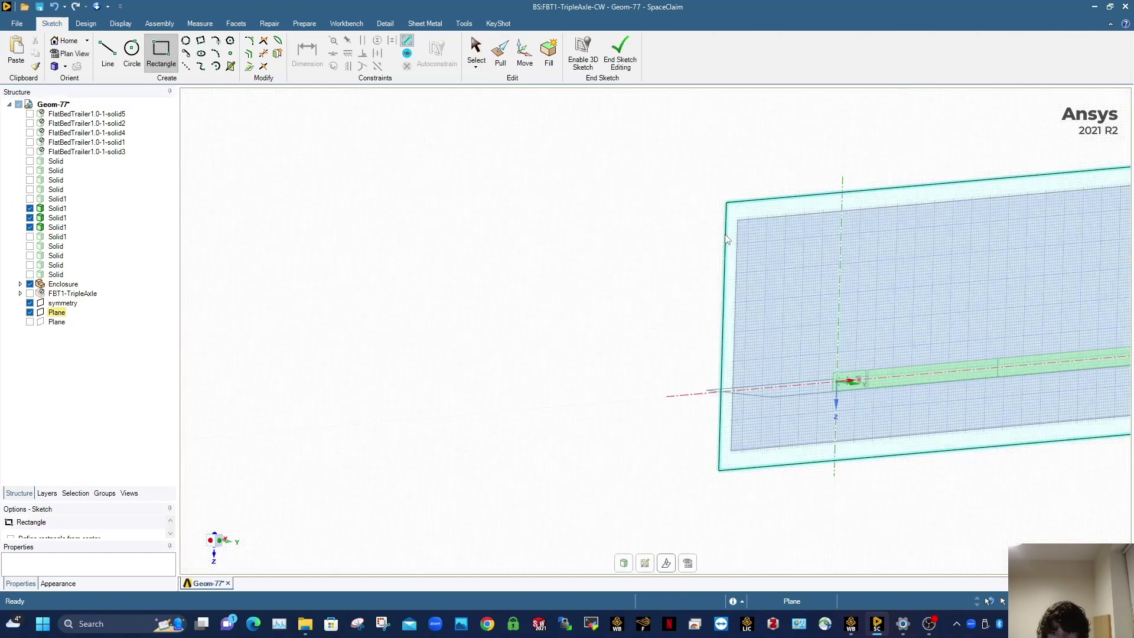
{"action": "left_click", "coordinate": [222, 546]}
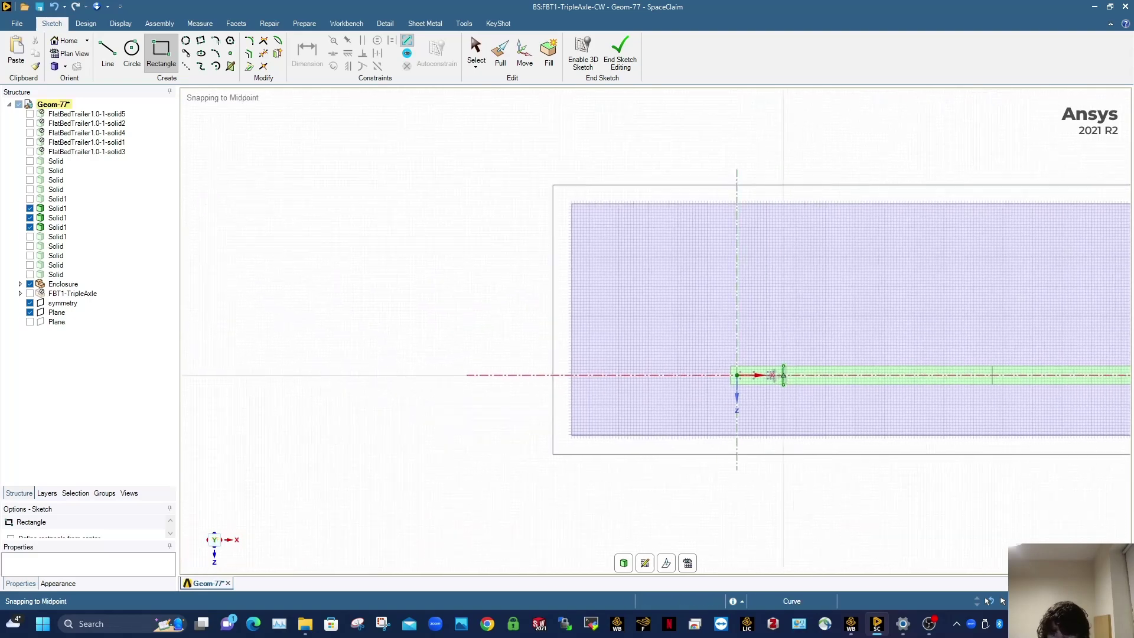
{"action": "middle_click_drag", "start_coordinate": [790, 375], "coordinate": [603, 379], "text": "ctrl"}
{"action": "scroll", "coordinate": [604, 379], "scroll_direction": "up", "scroll_amount": 5}
{"action": "left_click", "coordinate": [450, 370]}
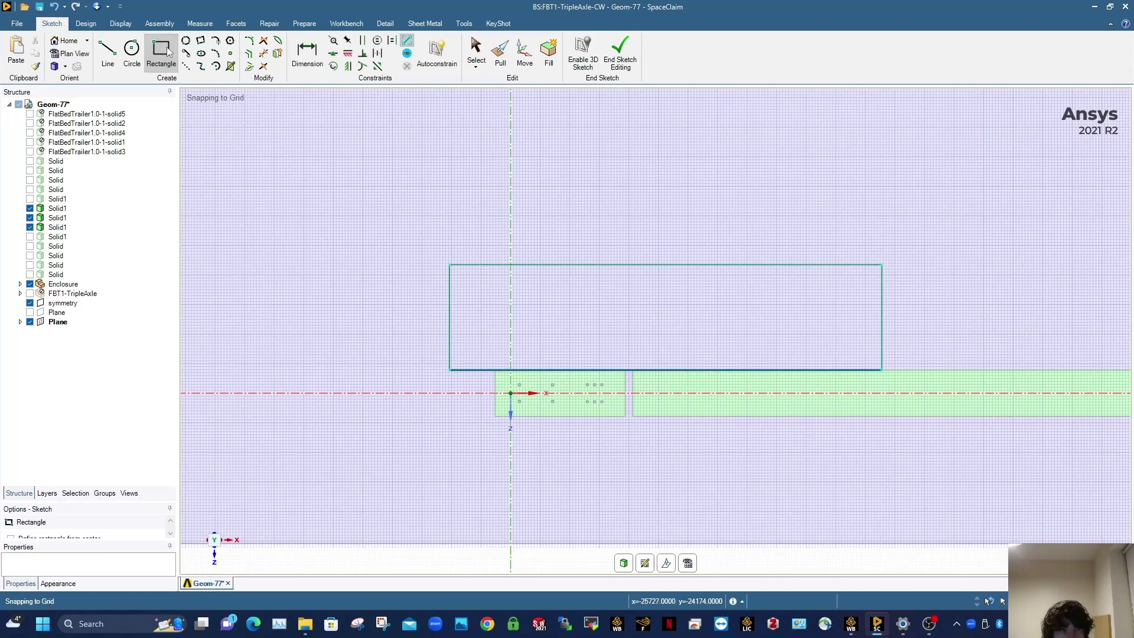
Step: Dimension the rectangle's upstream edge 3000 mm ahead of the front face of the box around the van and trailer
{"action": "left_click", "coordinate": [307, 53]}
{"action": "scroll", "coordinate": [538, 394], "scroll_direction": "down", "scroll_amount": 3}
{"action": "middle_click_drag", "start_coordinate": [538, 395], "coordinate": [733, 408]}
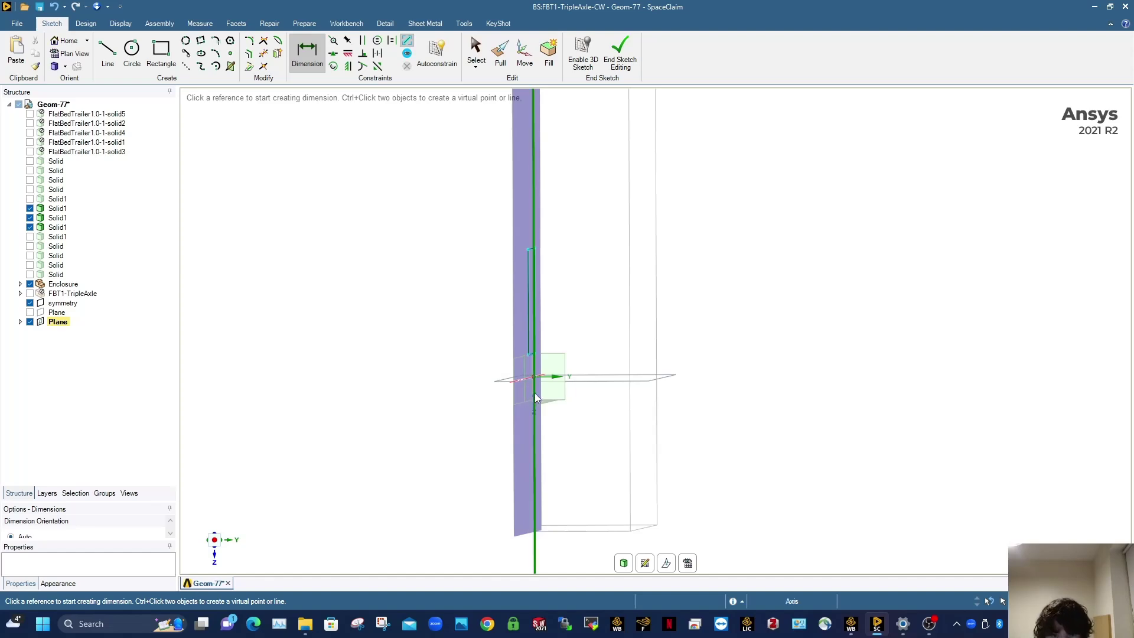
{"action": "mouse_move", "coordinate": [459, 446]}
{"action": "middle_mouse_down"}
{"action": "mouse_move", "coordinate": [490, 404]}
{"action": "mouse_move", "coordinate": [472, 420]}
{"action": "middle_mouse_up"}
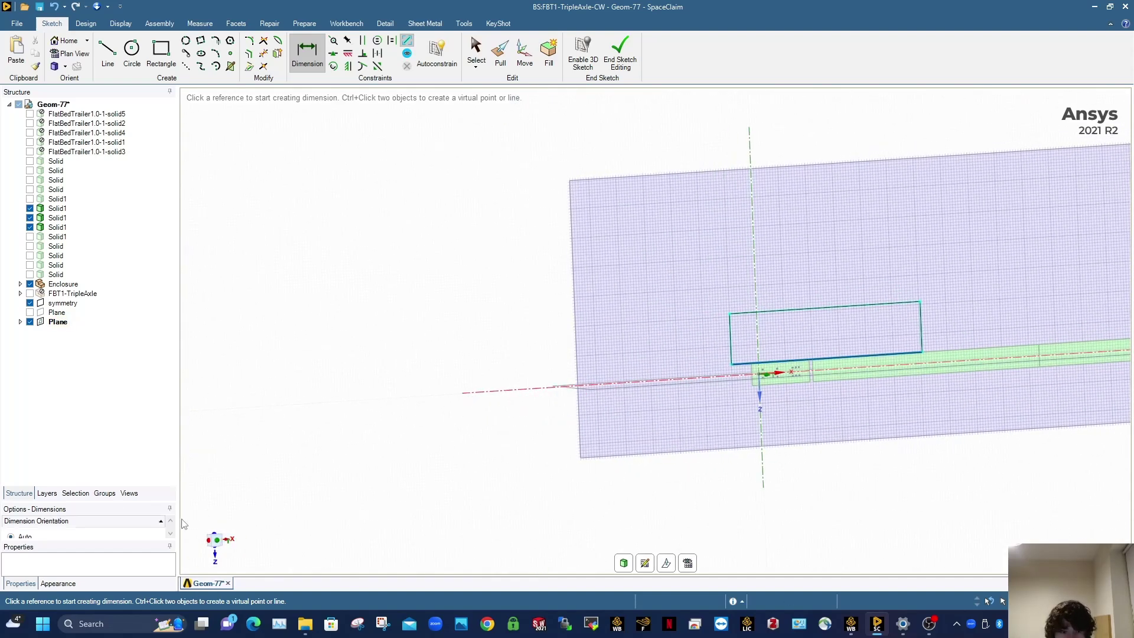
{"action": "left_click", "coordinate": [227, 540]}
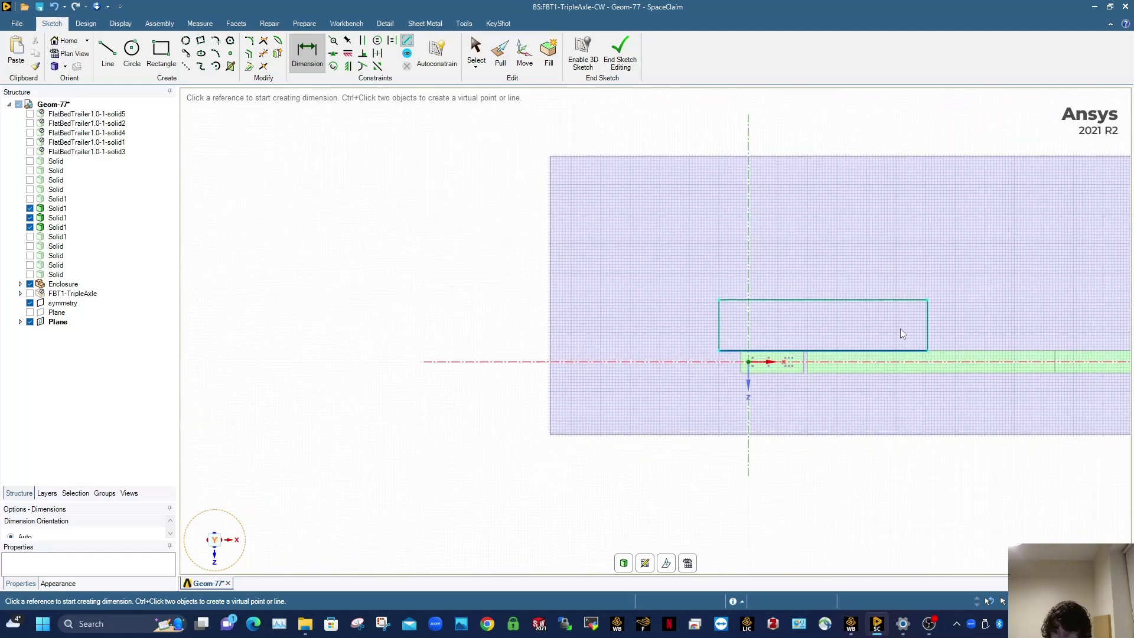
{"action": "scroll", "coordinate": [900, 328], "scroll_direction": "up", "scroll_amount": 3}
{"action": "scroll", "coordinate": [764, 334], "scroll_direction": "down", "scroll_amount": 2}
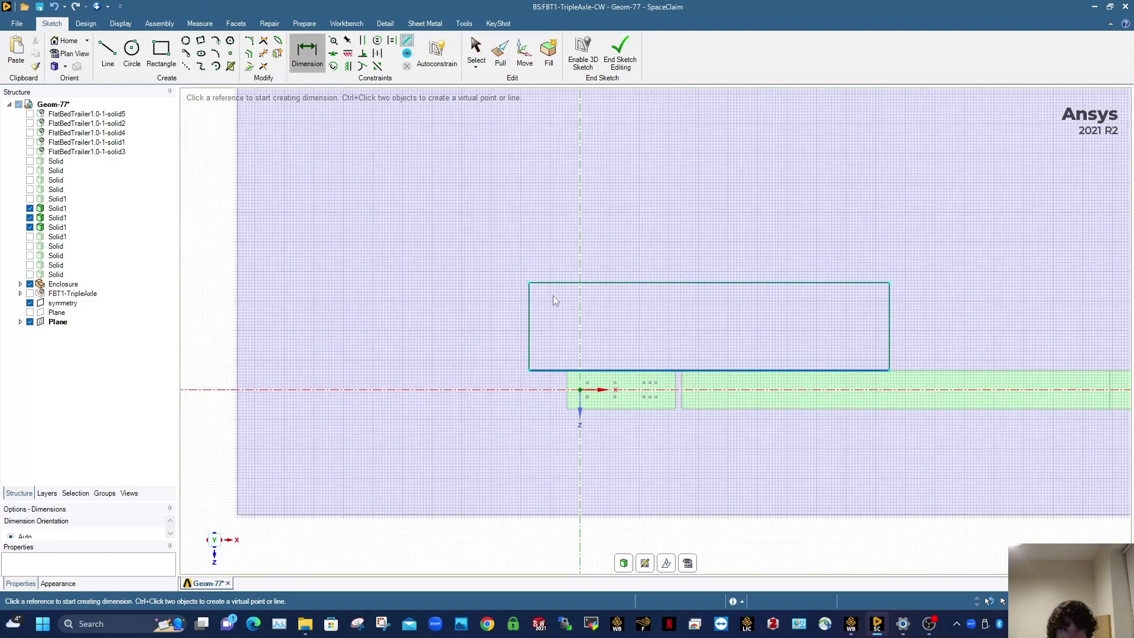
{"action": "left_click", "coordinate": [539, 345]}
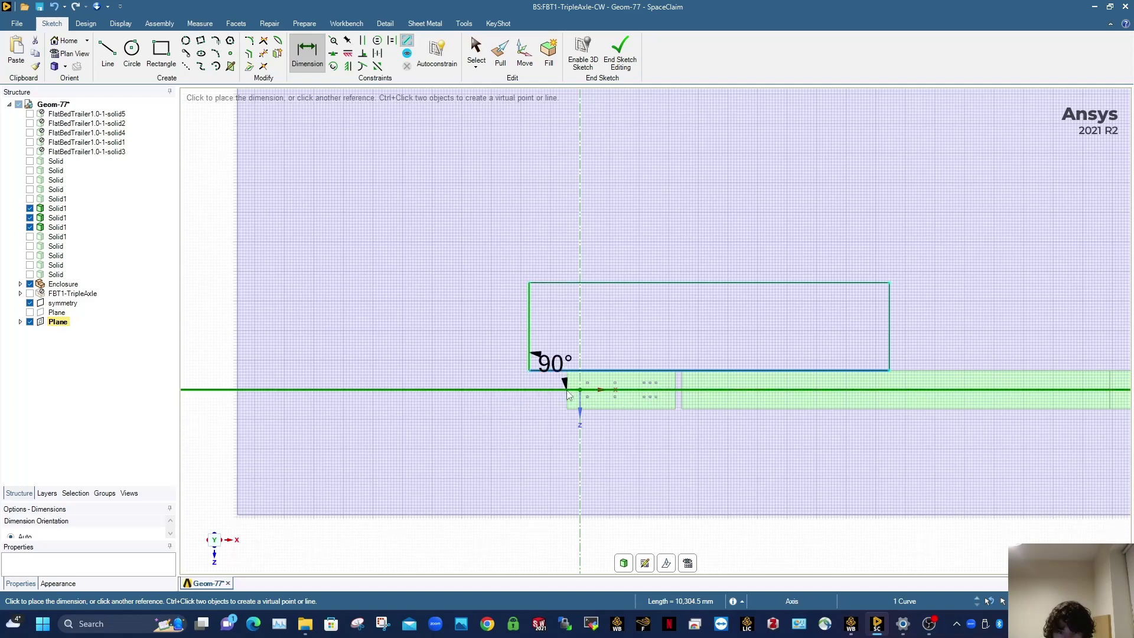
{"action": "left_click", "coordinate": [544, 439]}
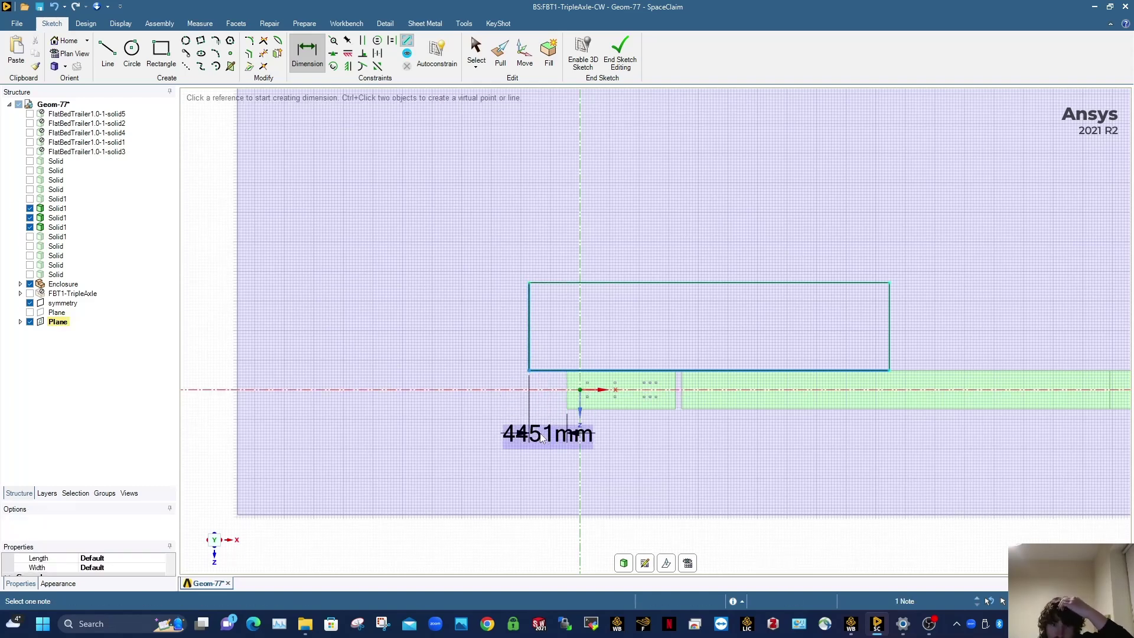
{"action": "type", "text": "3000"}
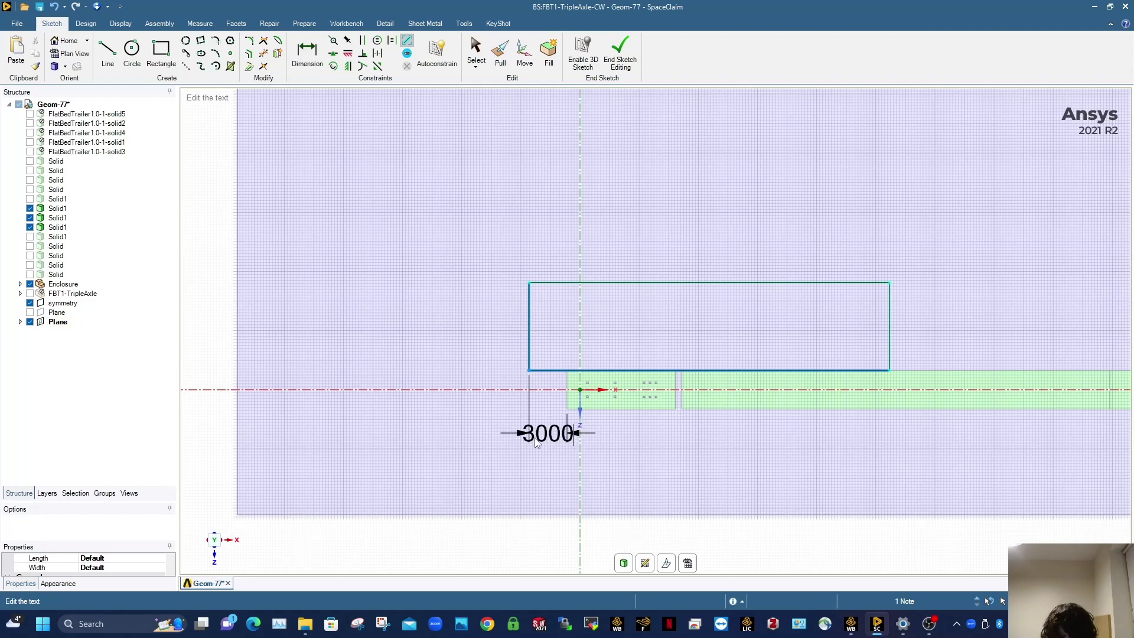
{"action": "key", "text": "Return"}
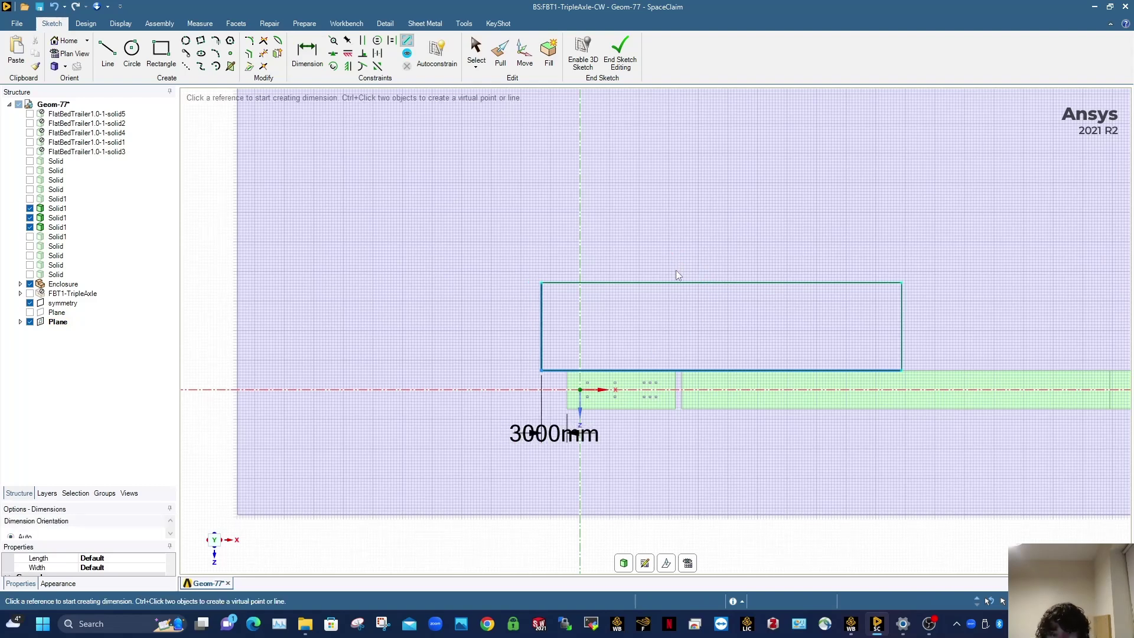
Step: Dimension the rectangle's streamwise length and set it to 3.5*10000, giving 35000 mm
{"action": "left_click", "coordinate": [672, 284]}
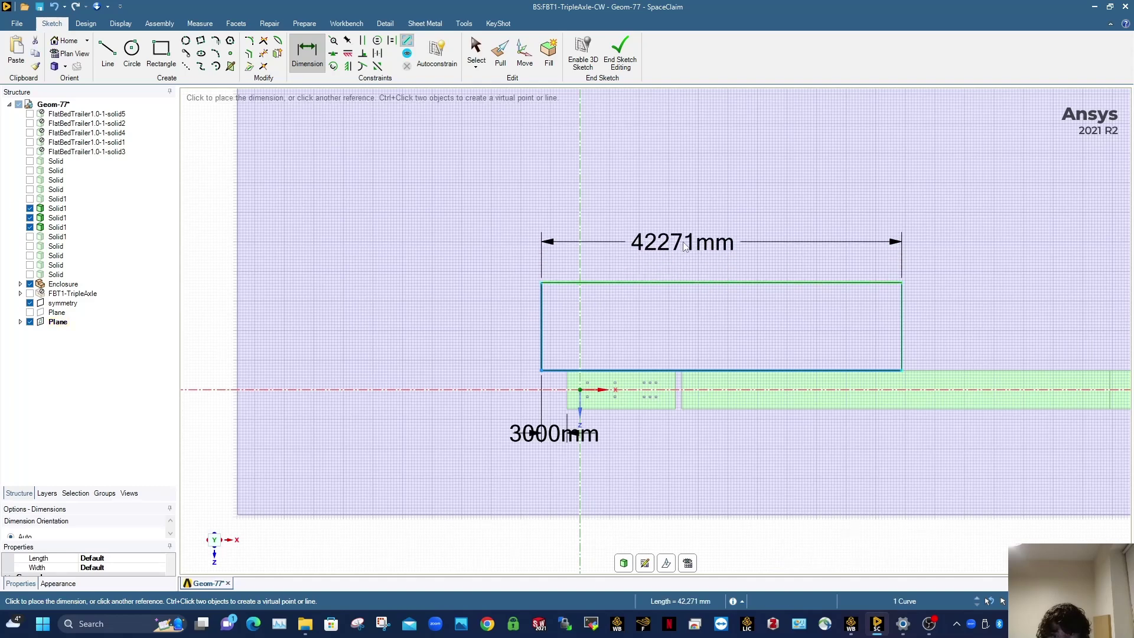
{"action": "left_click", "coordinate": [672, 247]}
{"action": "type", "text": "3"}
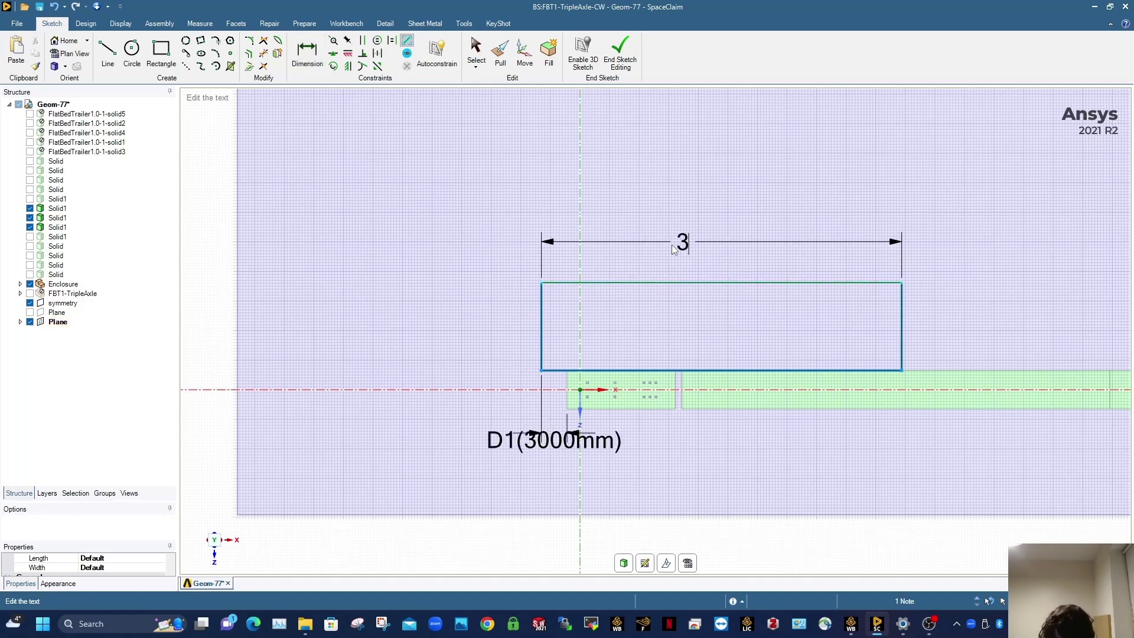
{"action": "type", "text": ".5*10000"}
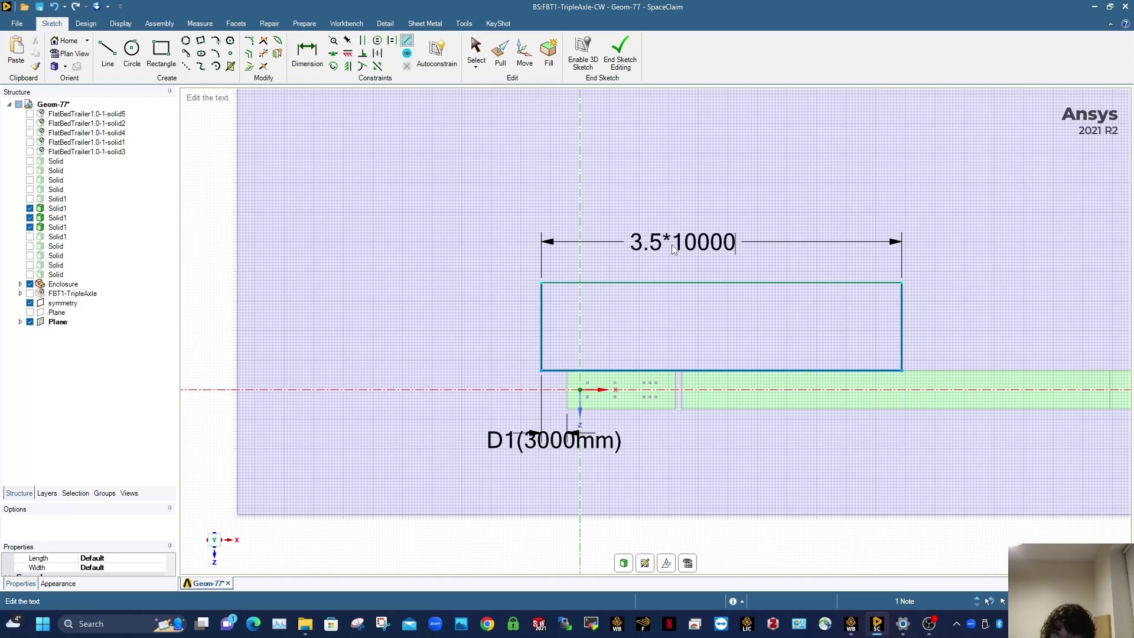
{"action": "key", "text": "Return"}
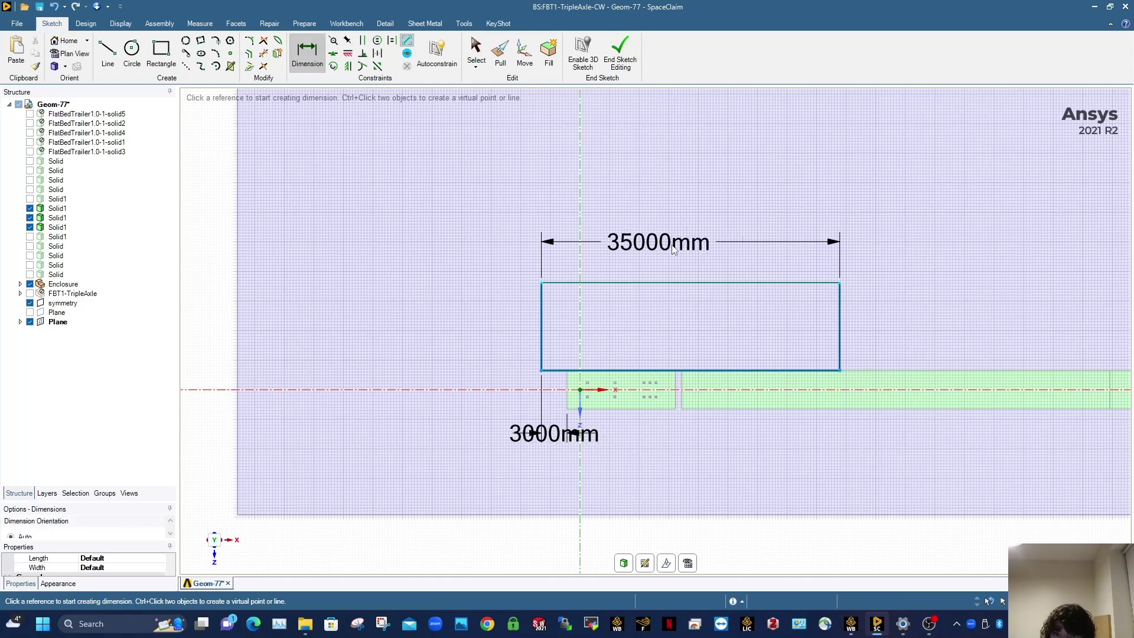
Step: Dimension the rectangle's crosswind width and set it to 6*2250, giving 13500 mm
{"action": "left_click", "coordinate": [544, 351]}
{"action": "left_click", "coordinate": [455, 335]}
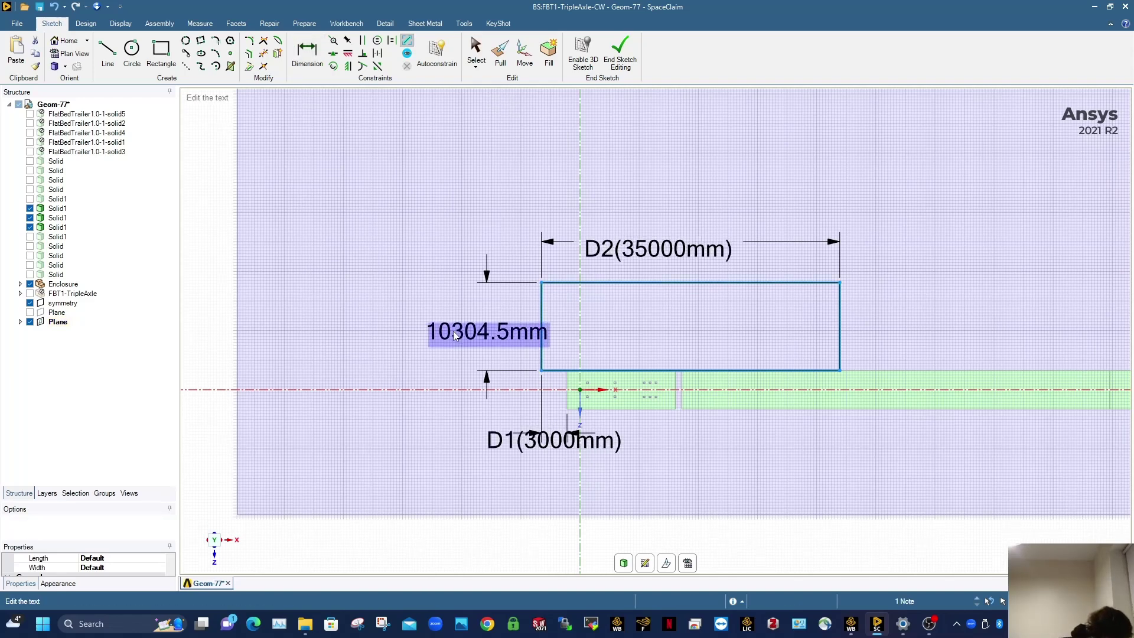
{"action": "type", "text": "6*"}
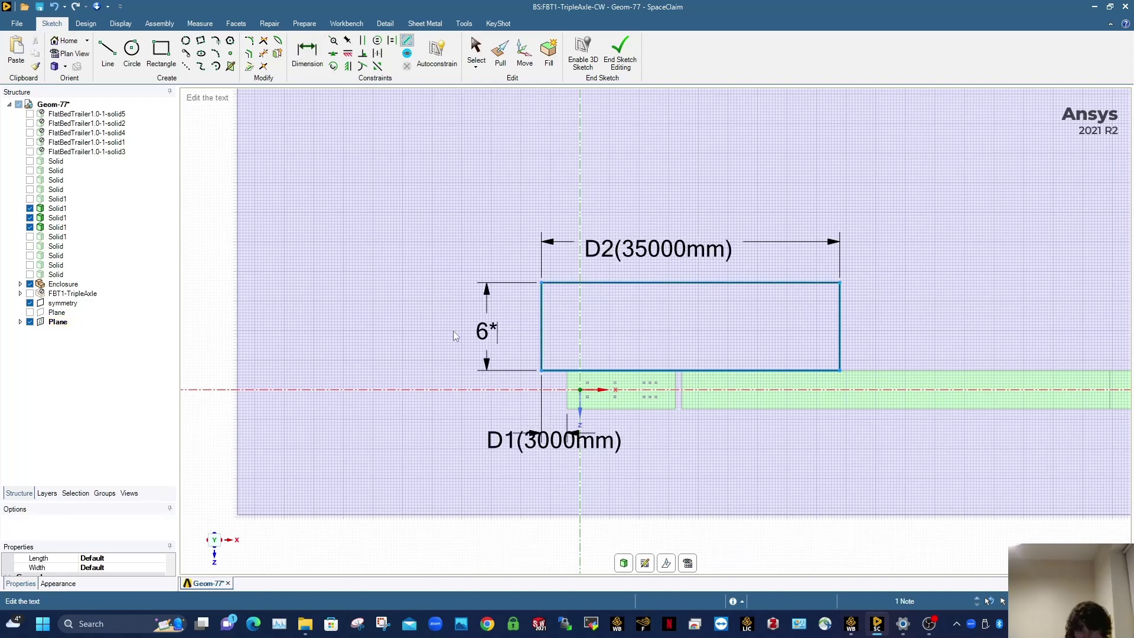
{"action": "type", "text": "2250"}
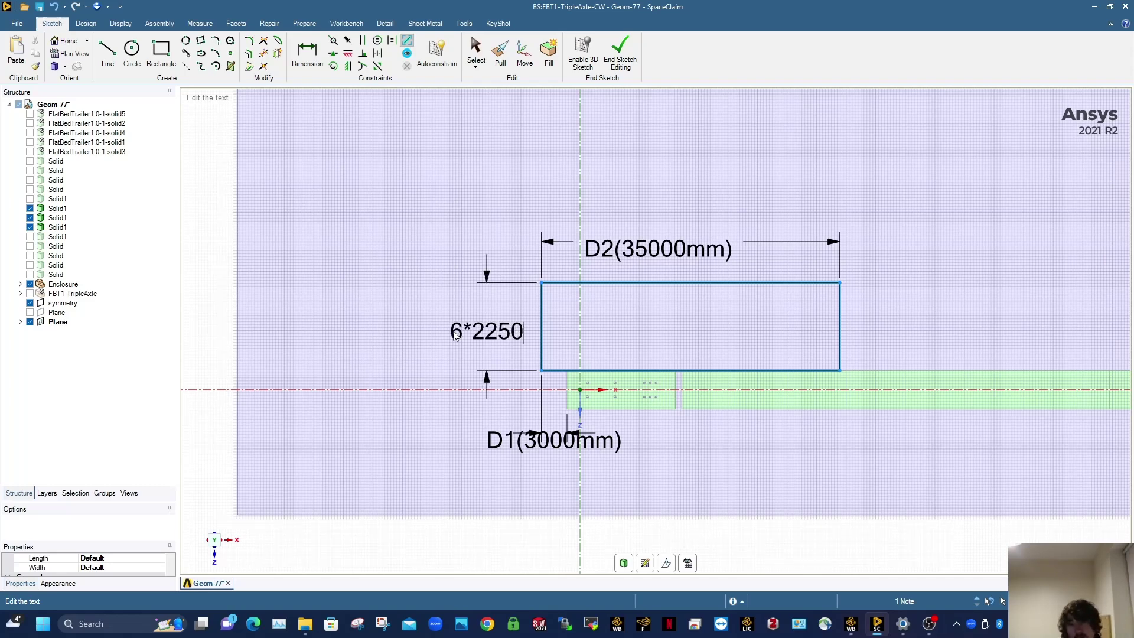
{"action": "key", "text": "Return"}
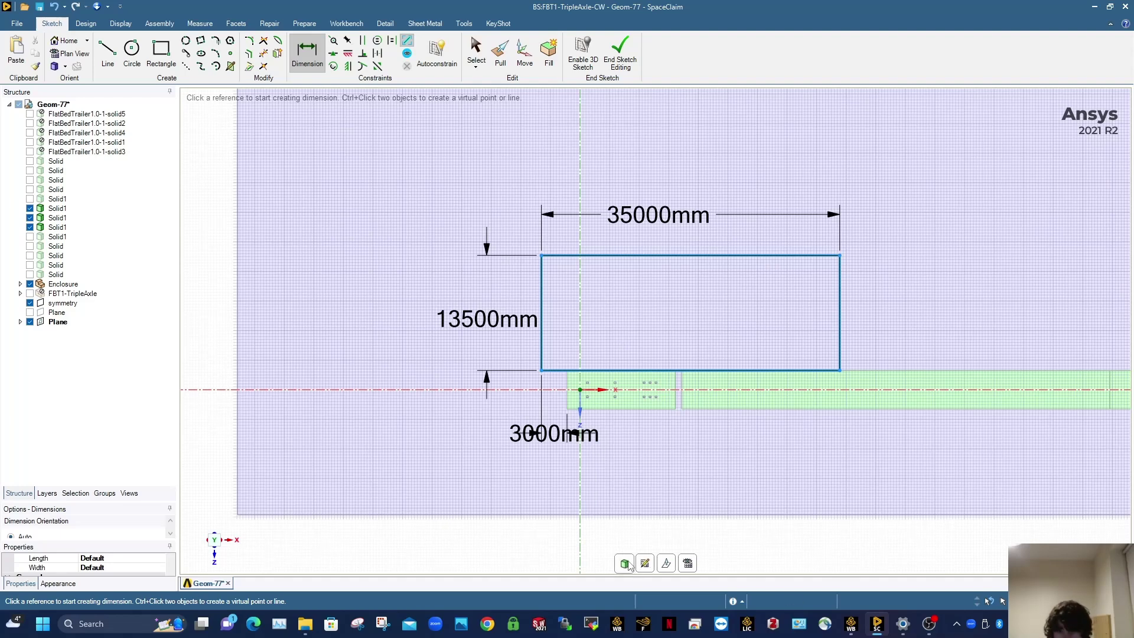
Step: Pull the sketched rectangle upward by 2*1900 mm to form a solid box beside the van and trailer
{"action": "key", "text": "p"}
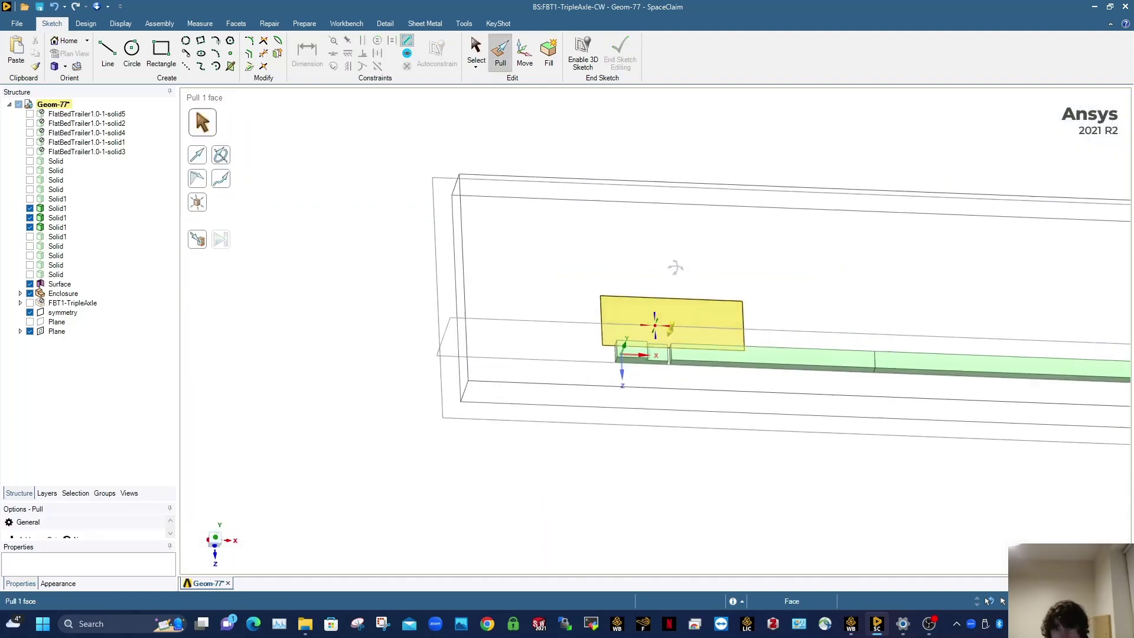
{"action": "left_click", "coordinate": [656, 310]}
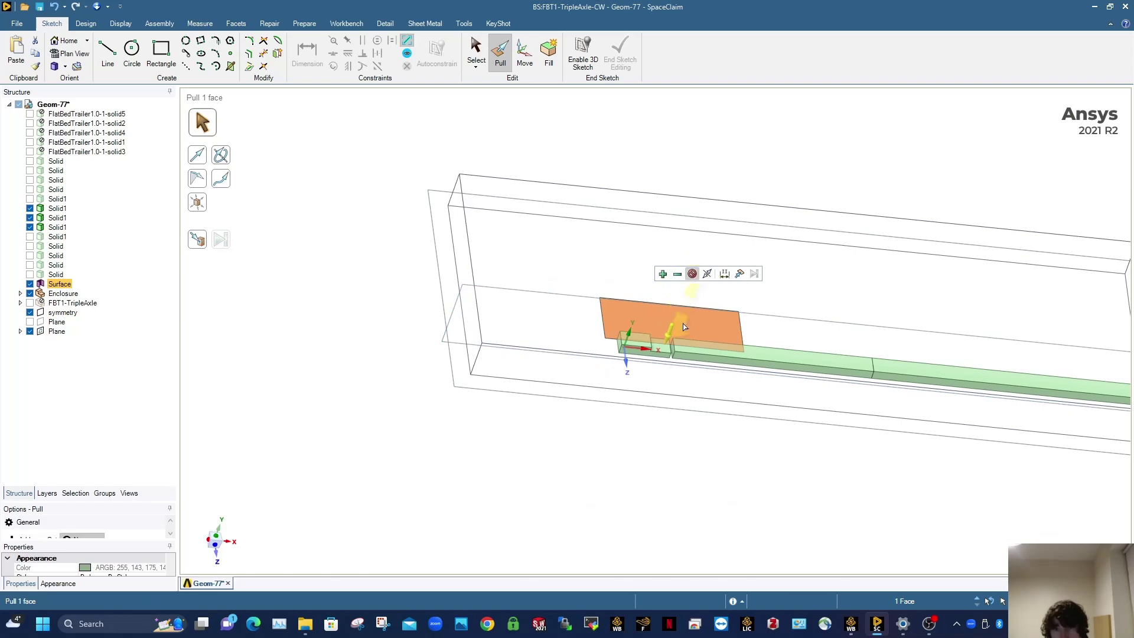
{"action": "scroll", "coordinate": [679, 329], "scroll_direction": "up", "scroll_amount": 4}
{"action": "middle_click_drag", "start_coordinate": [678, 330], "coordinate": [680, 311]}
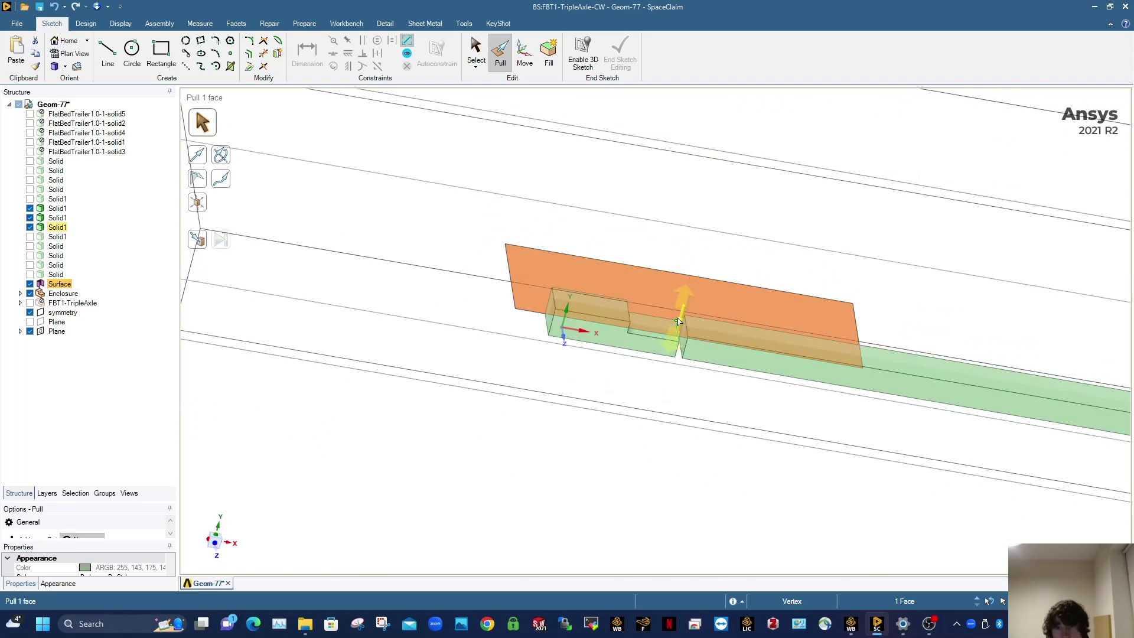
{"action": "left_click_drag", "start_coordinate": [683, 322], "coordinate": [694, 295]}
{"action": "type", "text": "2*"}
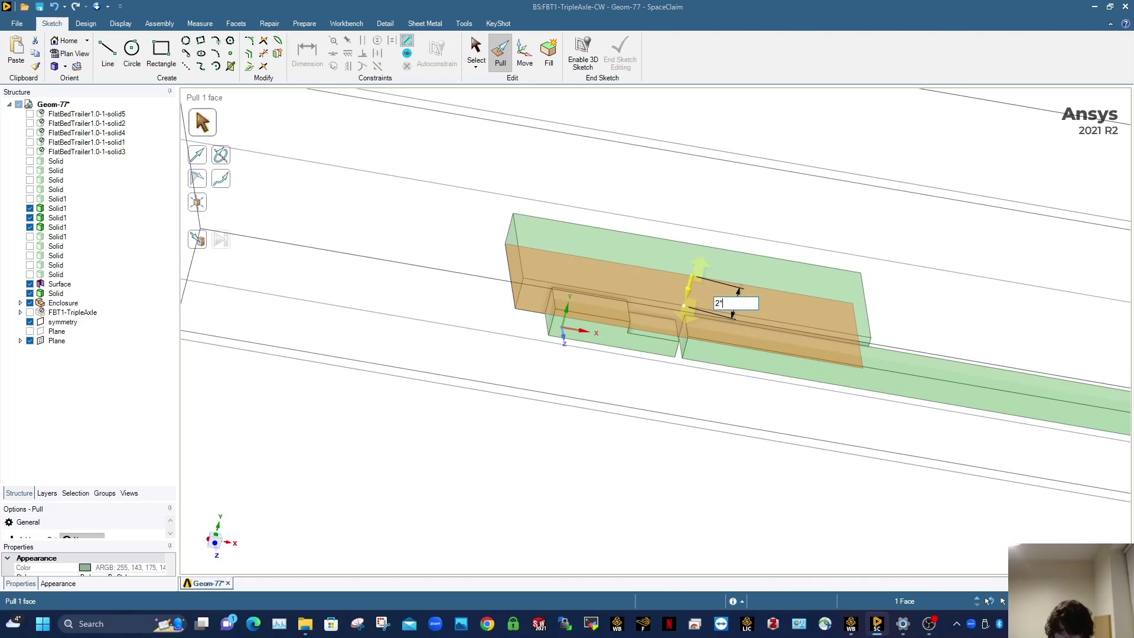
{"action": "type", "text": "1900"}
{"action": "key", "text": "Return"}
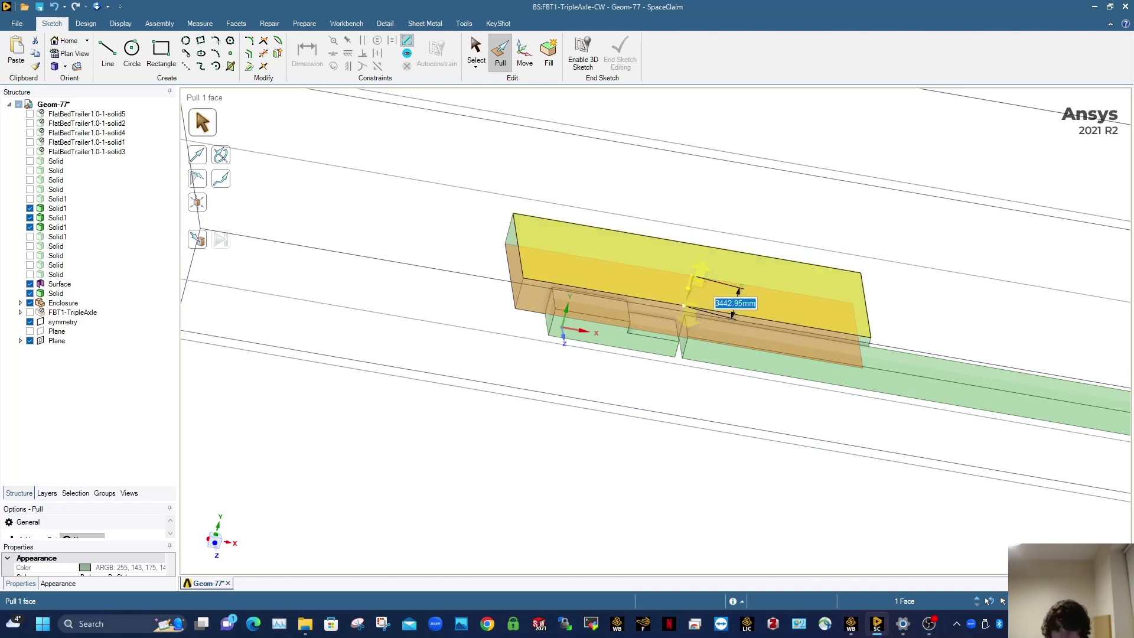
{"action": "key", "text": "Escape"}
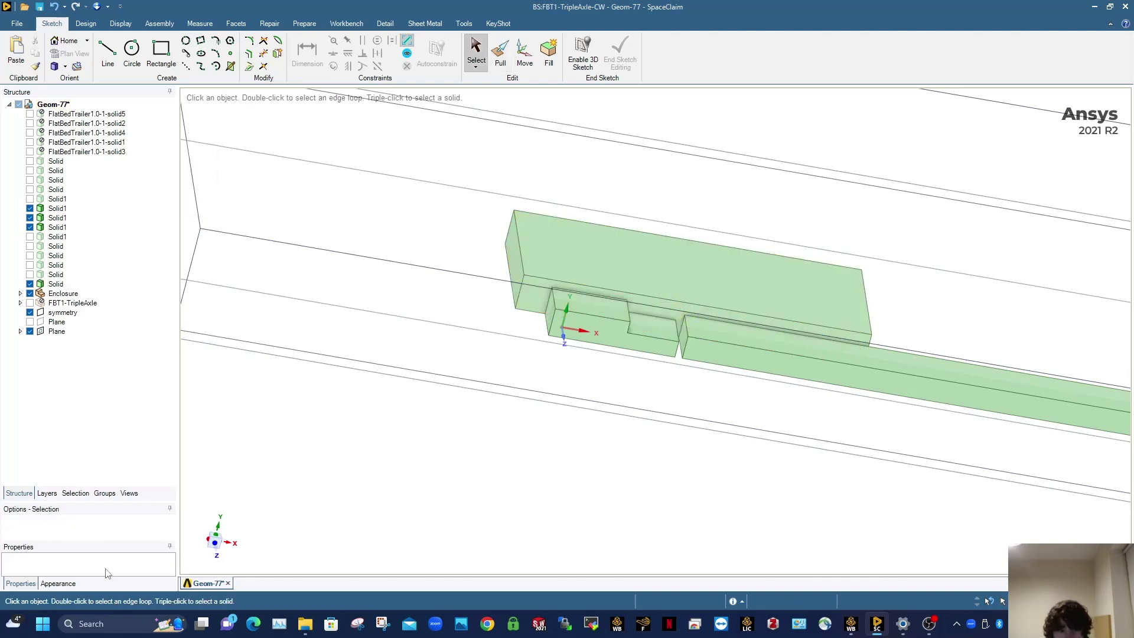
Step: Compare the new box with the larger sloped-top box around the van from the side and above, showing that body temporarily
{"action": "left_click", "coordinate": [214, 543]}
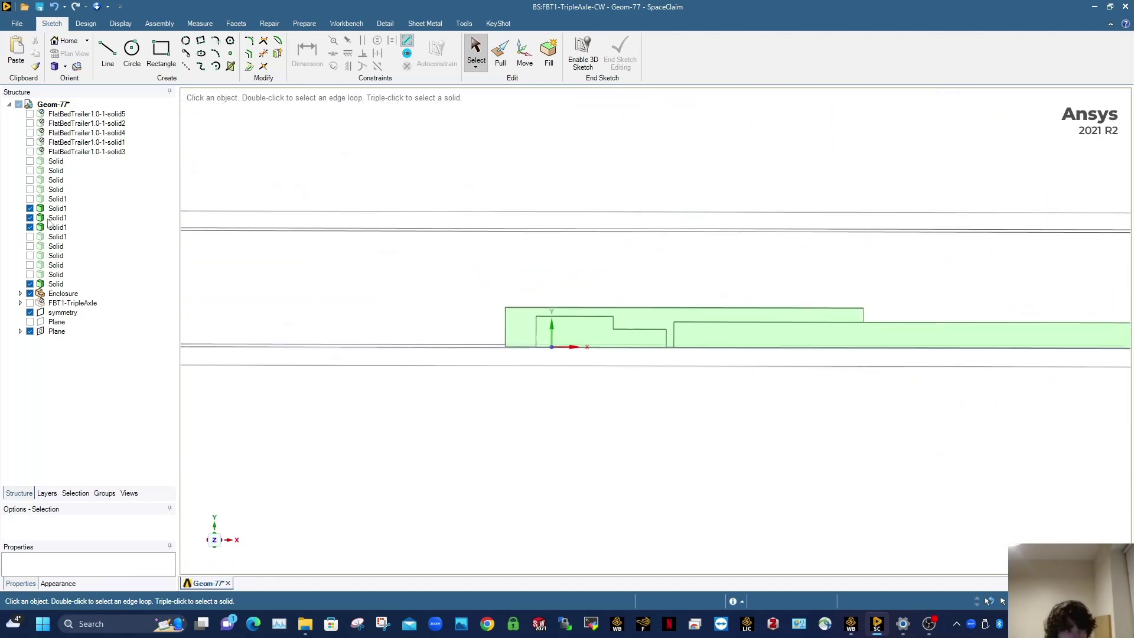
{"action": "left_click", "coordinate": [29, 198]}
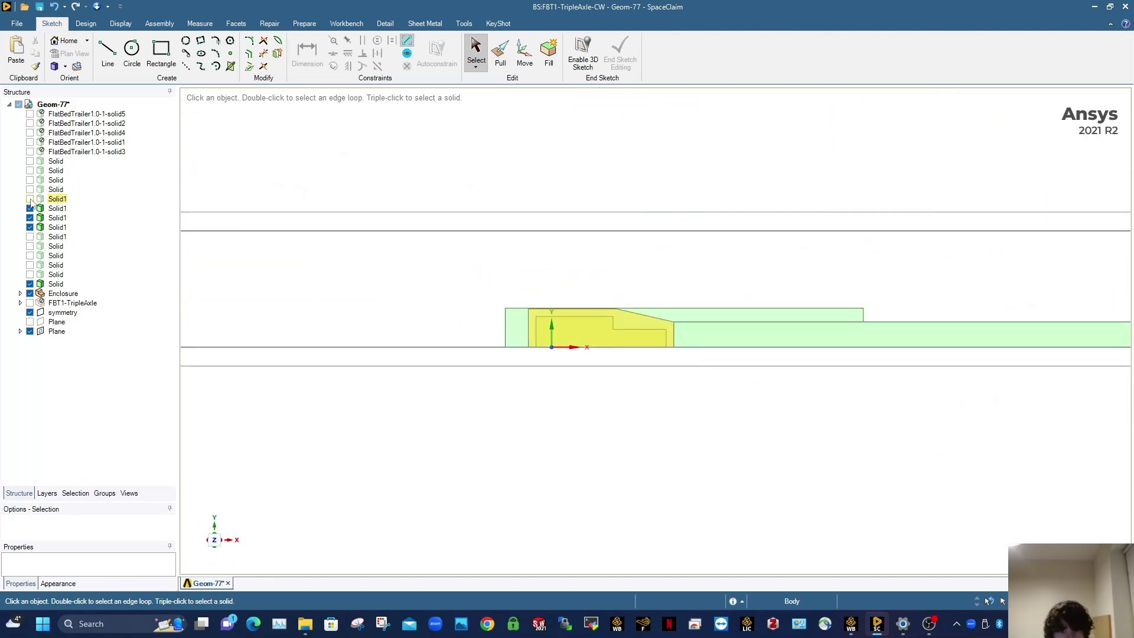
{"action": "middle_click_drag", "start_coordinate": [641, 370], "coordinate": [654, 348]}
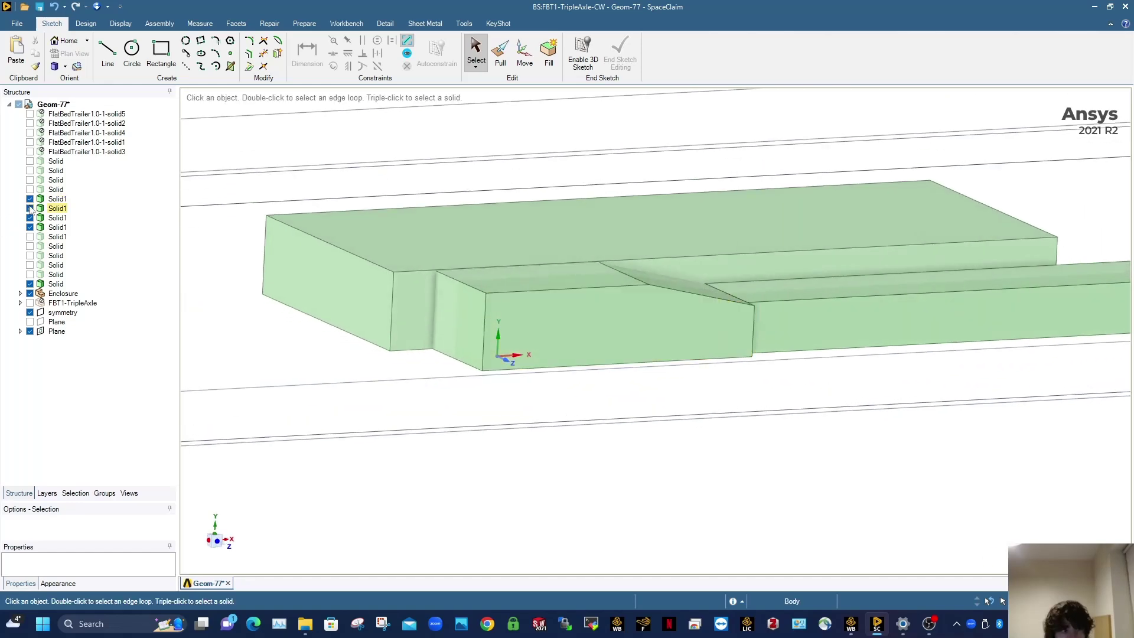
{"action": "mouse_move", "coordinate": [472, 273]}
{"action": "middle_mouse_down"}
{"action": "mouse_move", "coordinate": [496, 283]}
{"action": "mouse_move", "coordinate": [488, 289]}
{"action": "middle_mouse_up"}
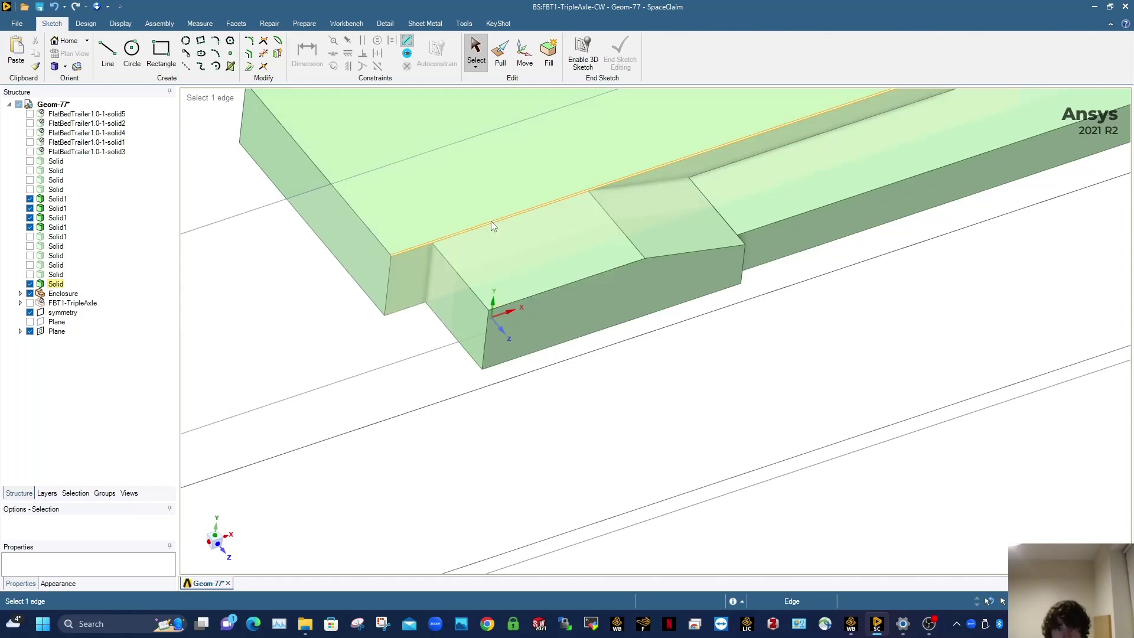
{"action": "left_click", "coordinate": [29, 199]}
{"action": "scroll", "coordinate": [654, 259], "scroll_direction": "down", "scroll_amount": 3}
{"action": "middle_click_drag", "start_coordinate": [654, 259], "coordinate": [595, 333]}
{"action": "scroll", "coordinate": [595, 334], "scroll_direction": "down", "scroll_amount": 3}
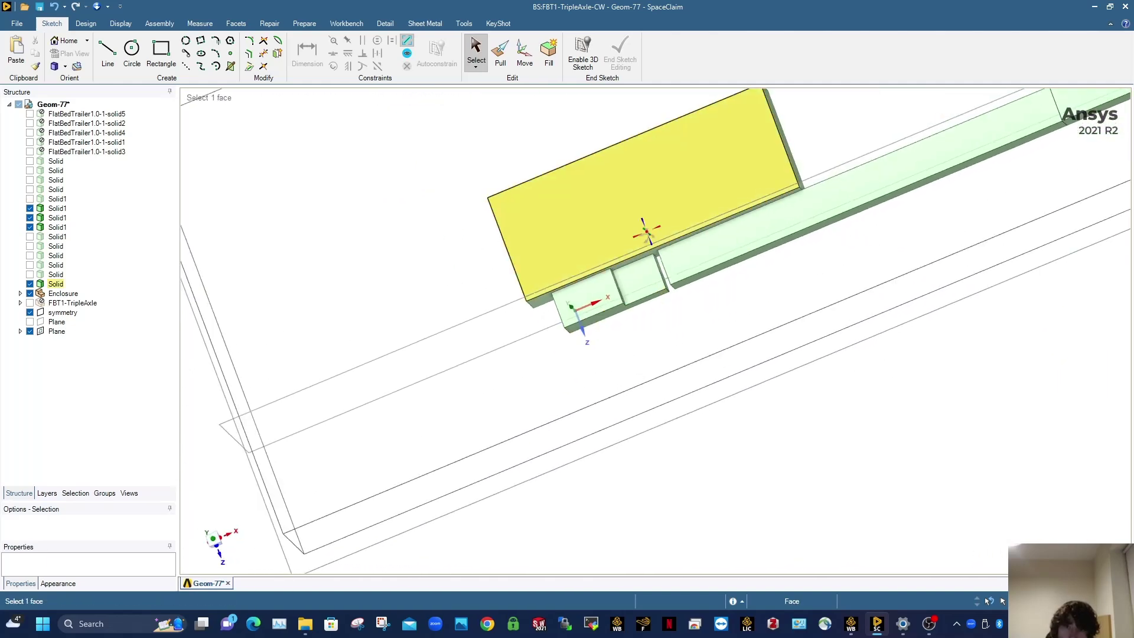
{"action": "middle_click_drag", "start_coordinate": [646, 233], "coordinate": [662, 273]}
{"action": "scroll", "coordinate": [728, 258], "scroll_direction": "down", "scroll_amount": 3}
{"action": "middle_click_drag", "start_coordinate": [730, 257], "coordinate": [766, 169]}
Step: Save the project with the new crosswind box
{"action": "left_click", "coordinate": [17, 23]}
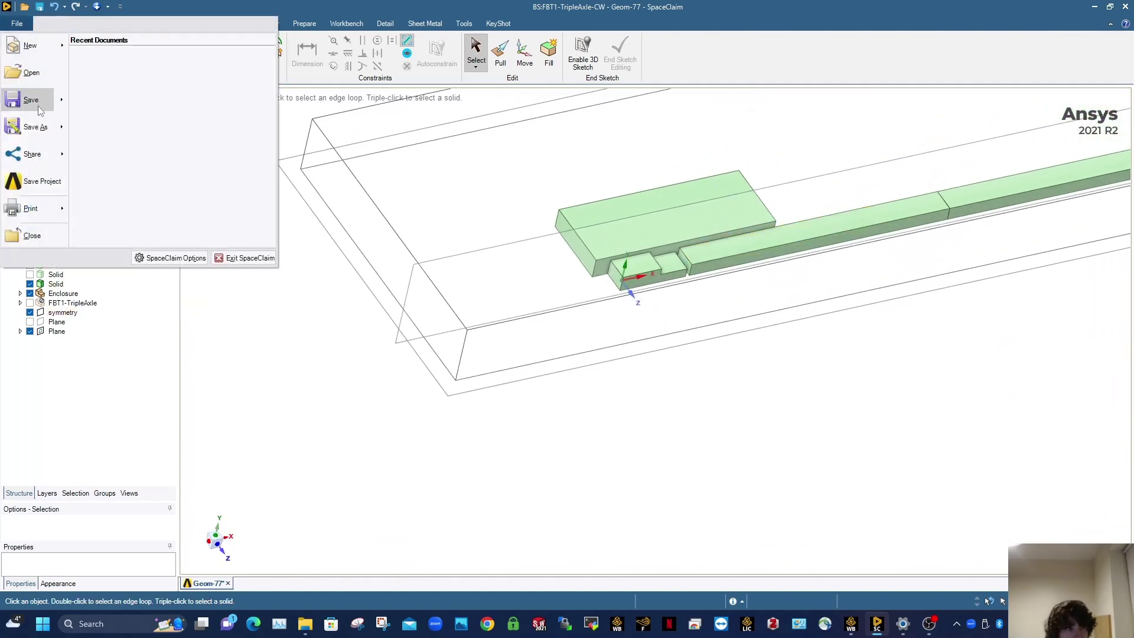
{"action": "left_click", "coordinate": [40, 179]}
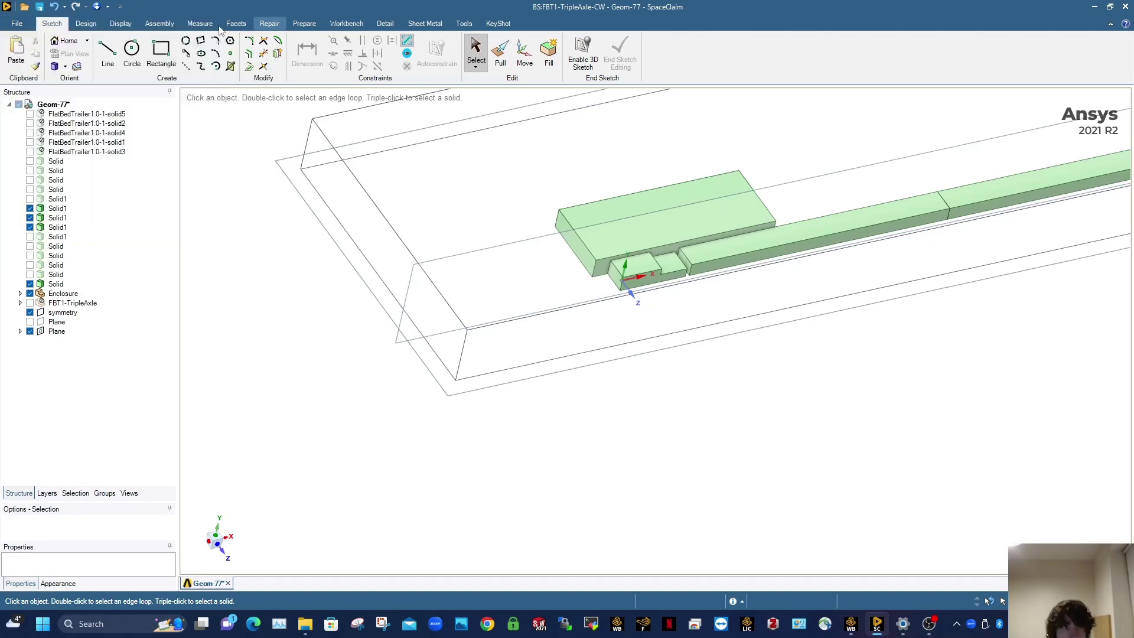
Step: Create a plane midway between the two long side faces of the crosswind box
{"action": "left_click", "coordinate": [86, 23]}
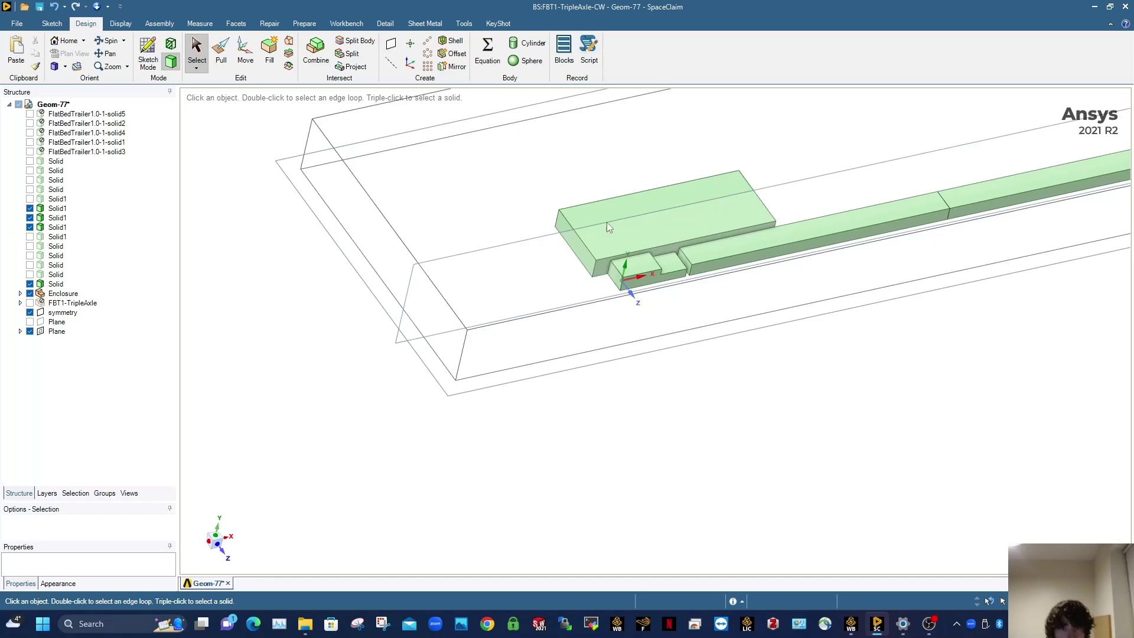
{"action": "scroll", "coordinate": [601, 268], "scroll_direction": "up", "scroll_amount": 5}
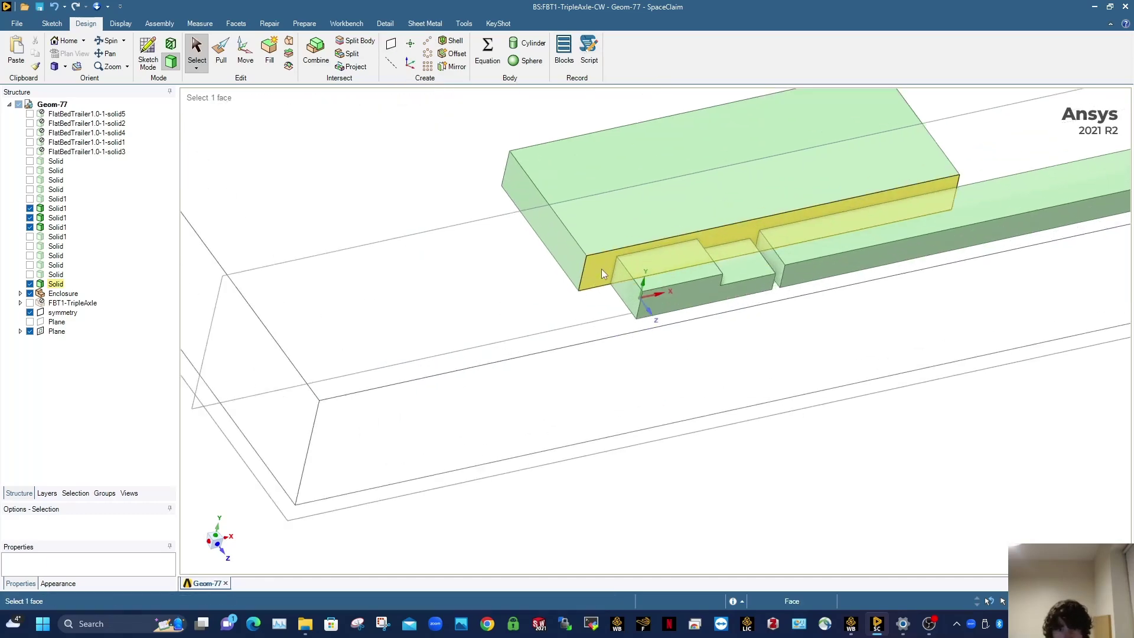
{"action": "left_click", "coordinate": [601, 268]}
{"action": "scroll", "coordinate": [602, 257], "scroll_direction": "down", "scroll_amount": 4}
{"action": "middle_click_drag", "start_coordinate": [602, 256], "coordinate": [604, 218]}
{"action": "scroll", "coordinate": [529, 169], "scroll_direction": "up", "scroll_amount": 3}
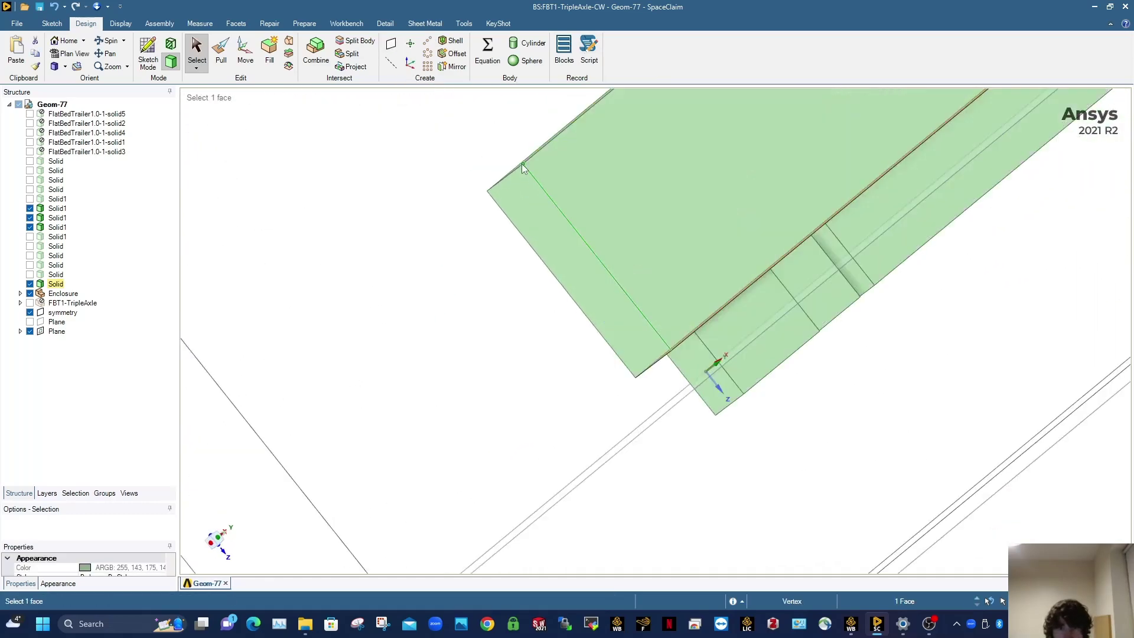
{"action": "middle_click_drag", "start_coordinate": [528, 171], "coordinate": [509, 155]}
{"action": "left_click", "coordinate": [509, 154], "text": "ctrl"}
{"action": "scroll", "coordinate": [605, 202], "scroll_direction": "down", "scroll_amount": 4}
{"action": "middle_click_drag", "start_coordinate": [628, 213], "coordinate": [555, 160]}
{"action": "mouse_move", "coordinate": [567, 225]}
{"action": "middle_mouse_down"}
{"action": "mouse_move", "coordinate": [583, 258]}
{"action": "mouse_move", "coordinate": [564, 245]}
{"action": "middle_mouse_up"}
Step: Split the crosswind box lengthwise into two bodies with the new mid-plane, keeping both halves
{"action": "left_click", "coordinate": [350, 44]}
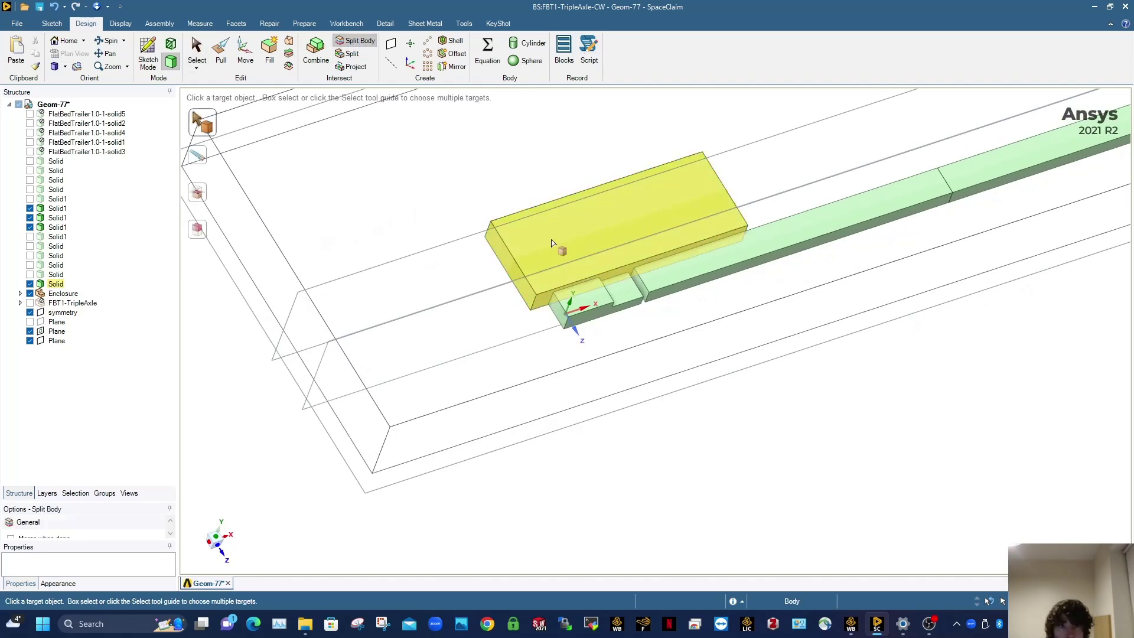
{"action": "left_click", "coordinate": [552, 245]}
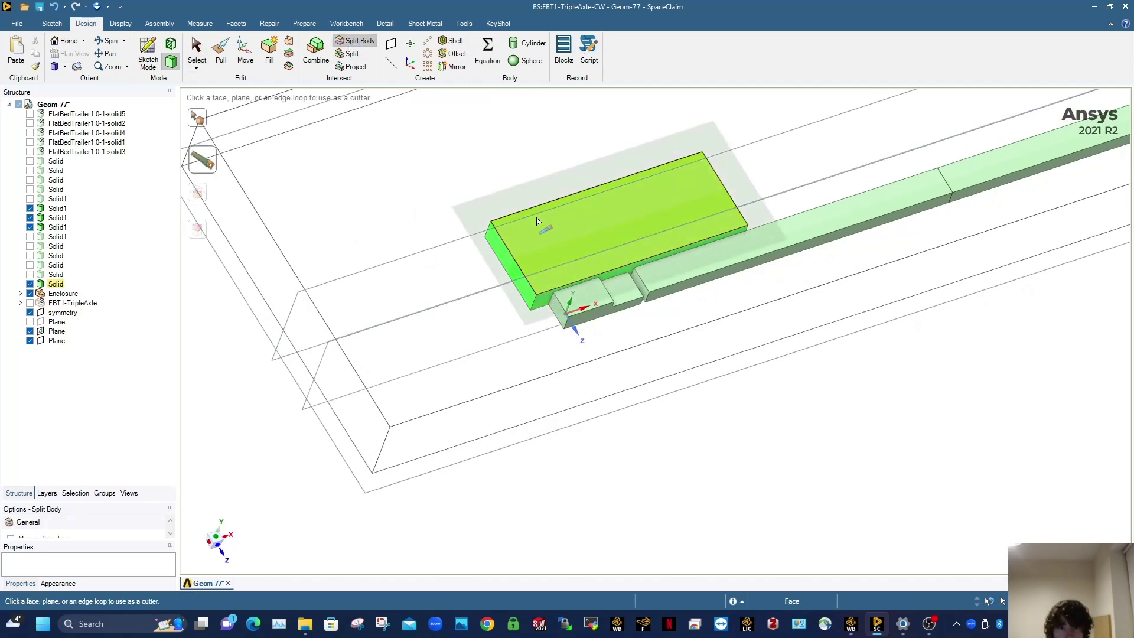
{"action": "left_click", "coordinate": [466, 249]}
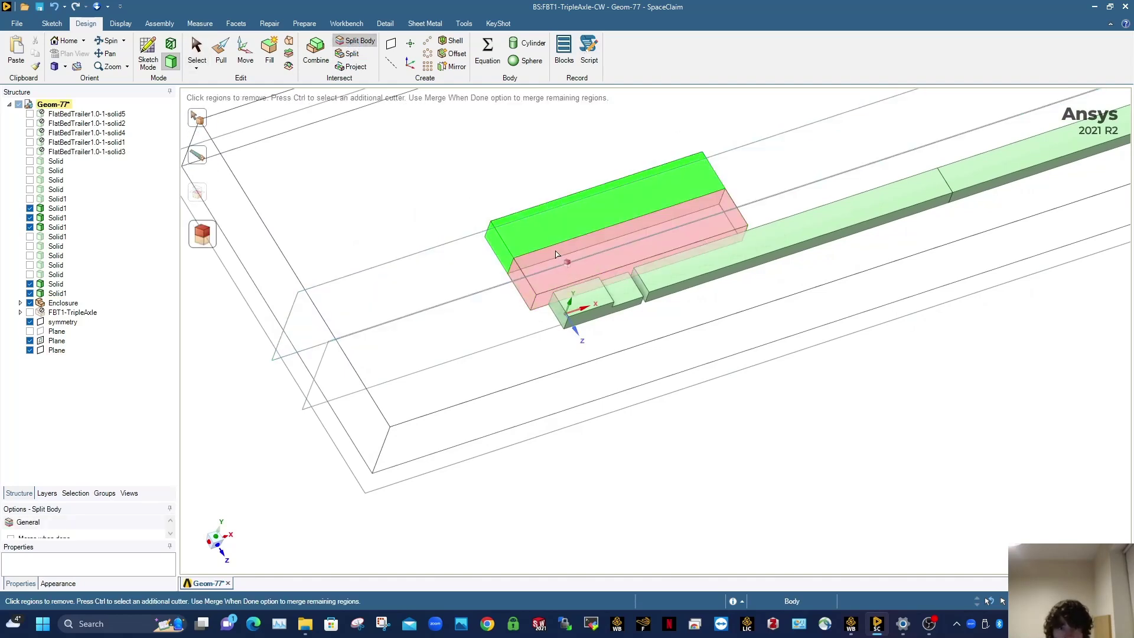
{"action": "key", "text": "Escape"}
{"action": "scroll", "coordinate": [591, 249], "scroll_direction": "down", "scroll_amount": 1}
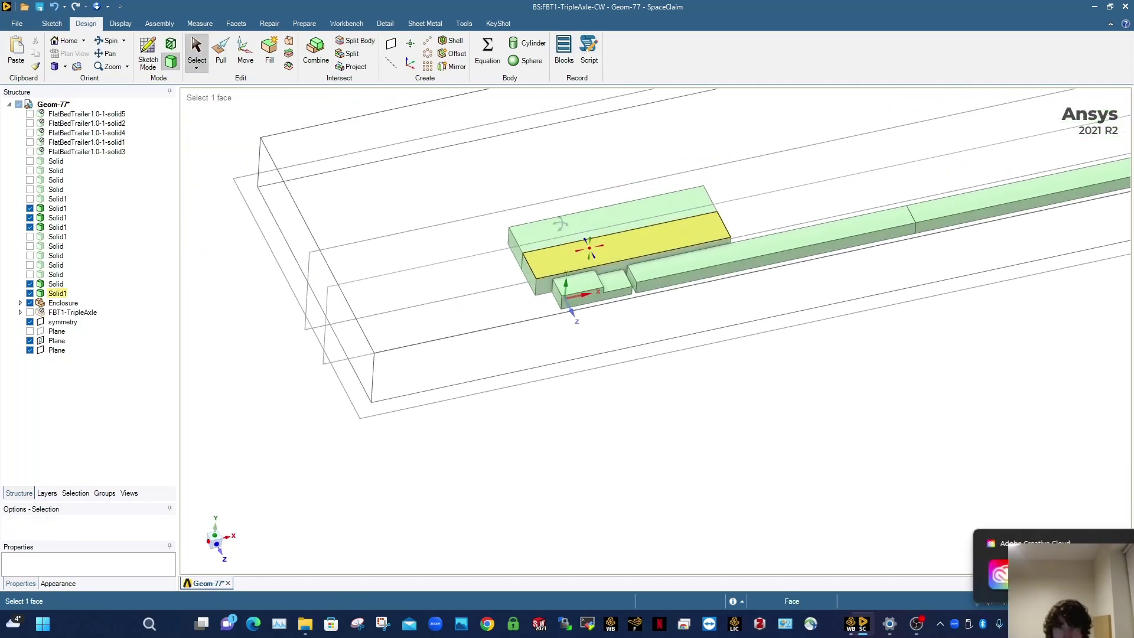
{"action": "left_click", "coordinate": [1109, 543]}
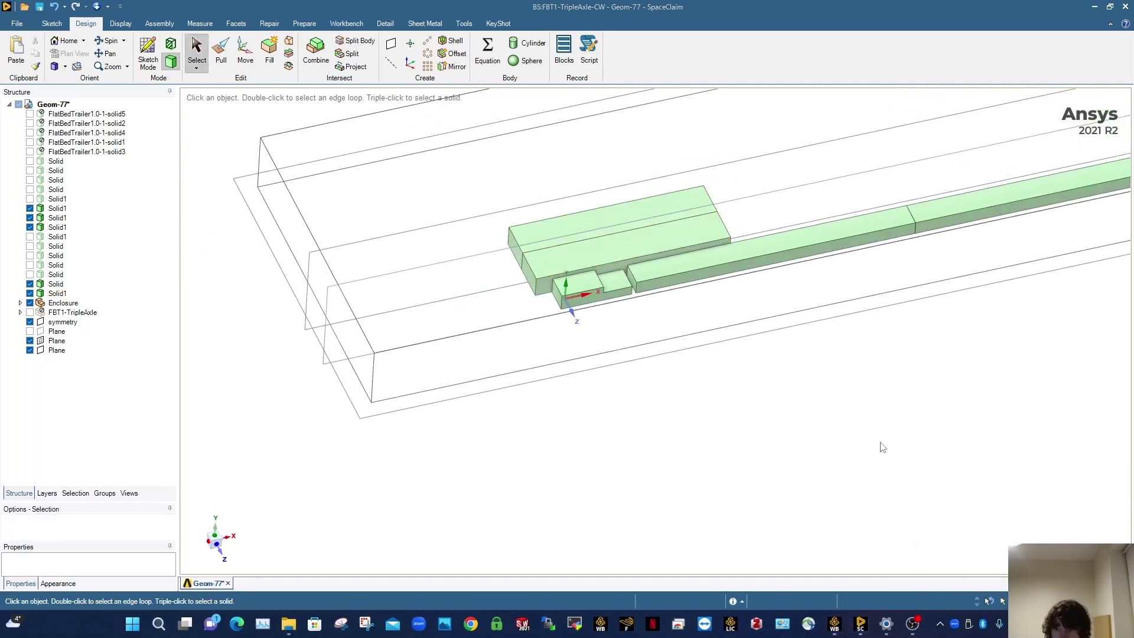
Step: Hide the long box body farthest behind the trailer
{"action": "middle_click_drag", "start_coordinate": [681, 260], "coordinate": [529, 299], "text": "shift"}
{"action": "scroll", "coordinate": [621, 294], "scroll_direction": "down", "scroll_amount": 4}
{"action": "scroll", "coordinate": [684, 296], "scroll_direction": "up", "scroll_amount": 4}
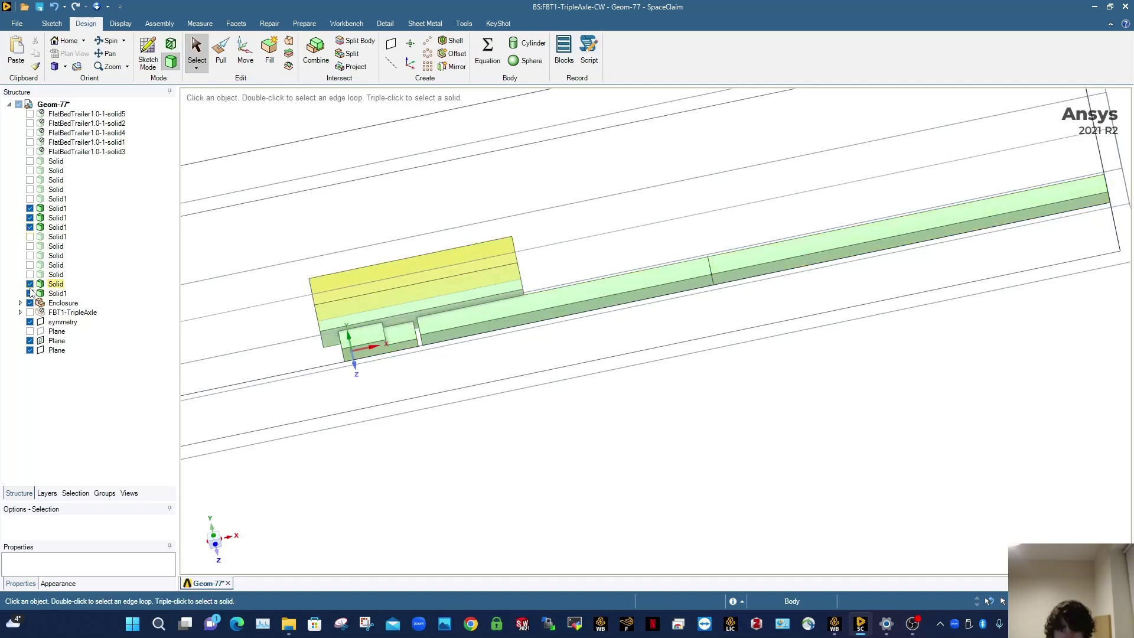
{"action": "left_click", "coordinate": [30, 217]}
Step: Create a plane midway between the two end faces of the long box directly behind the trailer
{"action": "scroll", "coordinate": [366, 329], "scroll_direction": "up", "scroll_amount": 10}
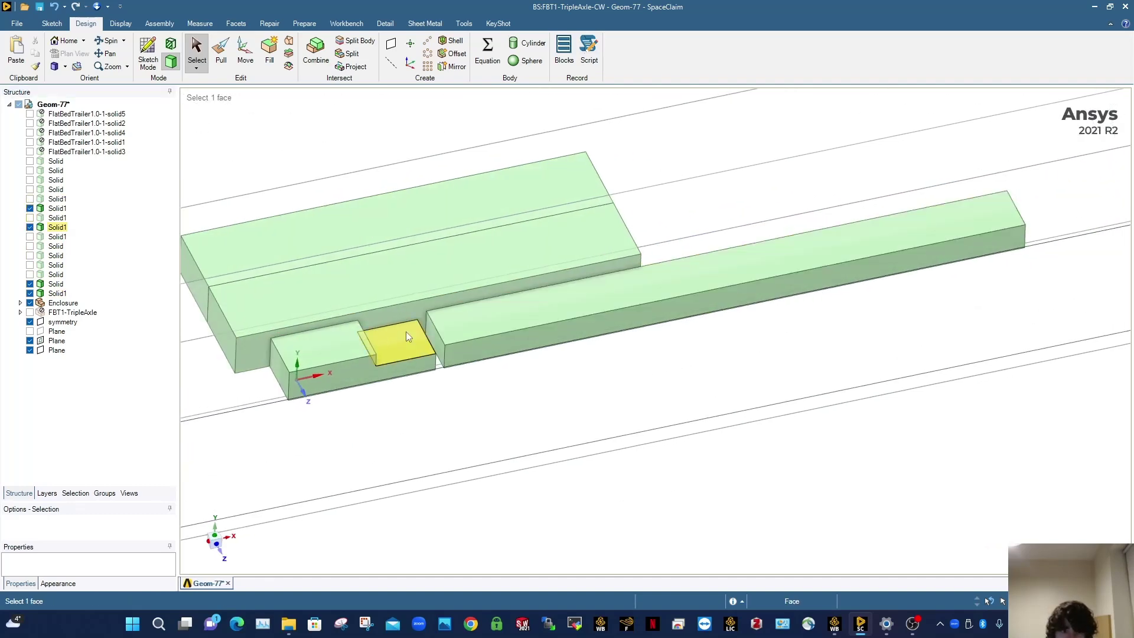
{"action": "scroll", "coordinate": [648, 342], "scroll_direction": "down", "scroll_amount": 10}
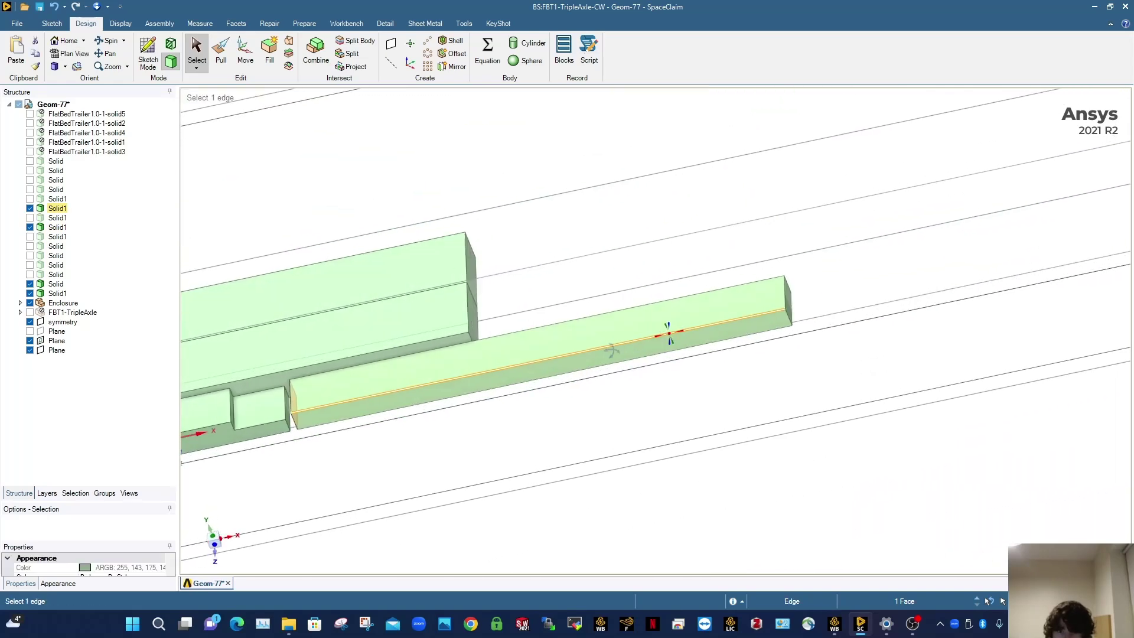
{"action": "left_click", "coordinate": [783, 314], "text": "ctrl"}
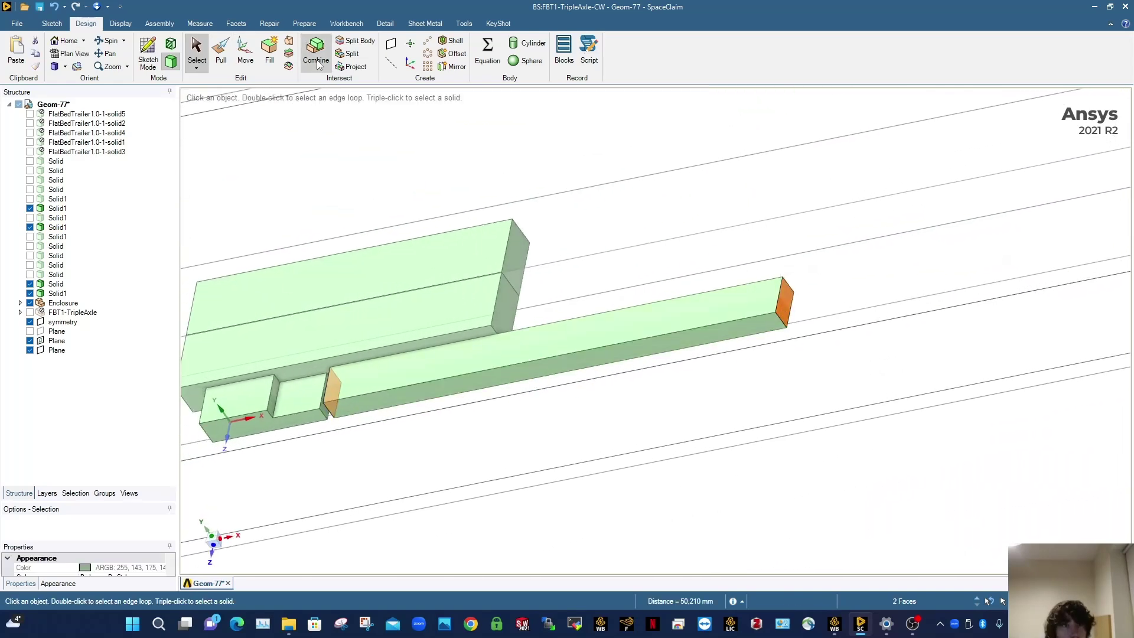
{"action": "left_click", "coordinate": [391, 43]}
Step: View the model from above and move the new mid-plane 5000 mm along X, away from the vehicle
{"action": "scroll", "coordinate": [639, 382], "scroll_direction": "down", "scroll_amount": 5}
{"action": "scroll", "coordinate": [638, 381], "scroll_direction": "up", "scroll_amount": 2}
{"action": "left_click", "coordinate": [636, 380]}
{"action": "middle_click_drag", "start_coordinate": [630, 345], "coordinate": [648, 392]}
{"action": "left_click", "coordinate": [213, 537]}
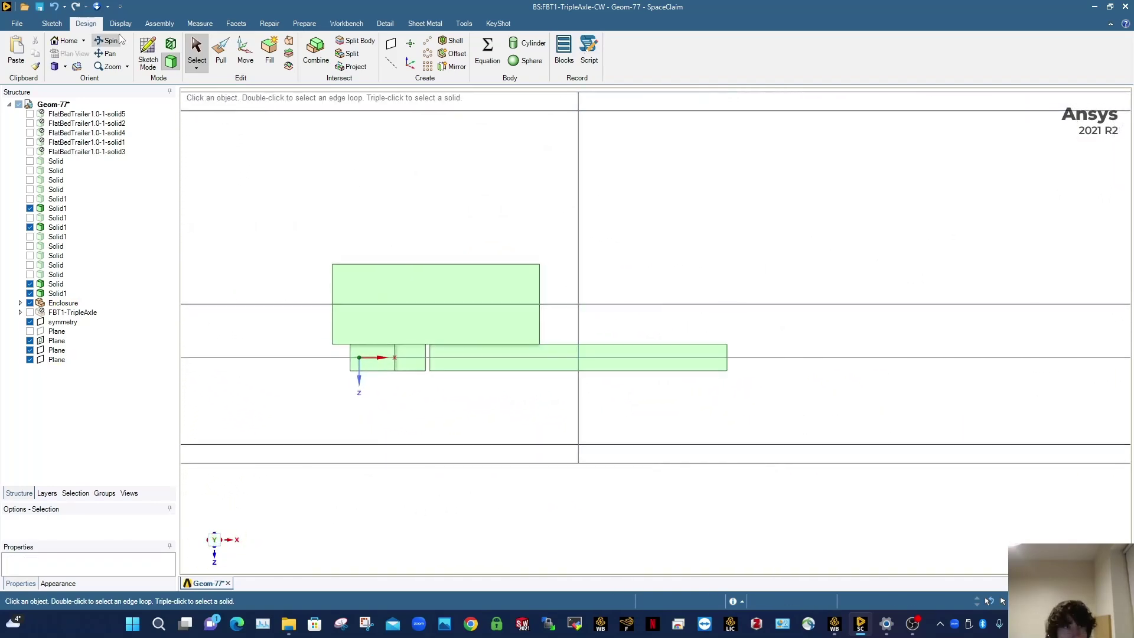
{"action": "key", "text": "m"}
{"action": "left_click", "coordinate": [579, 271]}
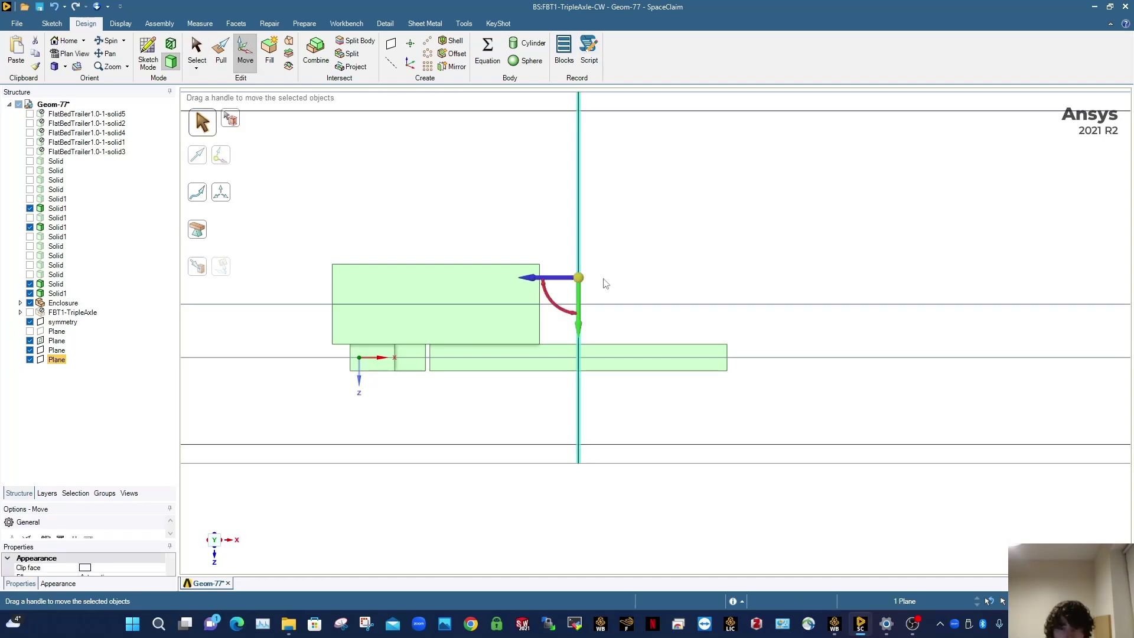
{"action": "left_click_drag", "start_coordinate": [525, 280], "coordinate": [540, 280]}
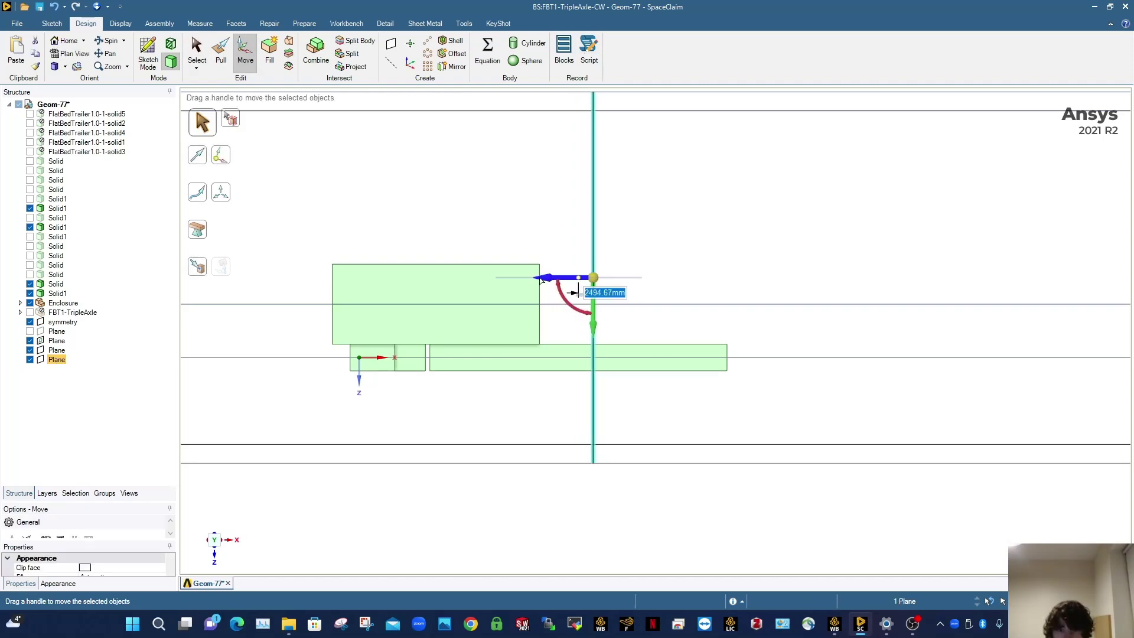
{"action": "type", "text": "5000"}
{"action": "key", "text": "Return"}
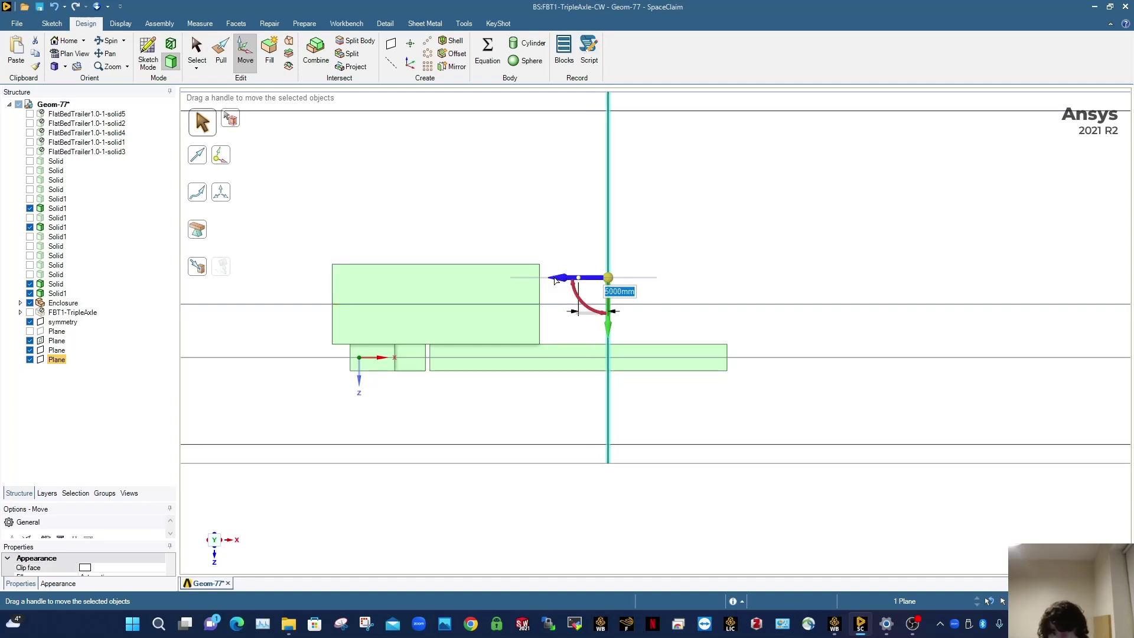
Step: Try a 10000 mm move distance for the plane and settle on 8000 mm
{"action": "type", "text": "1"}
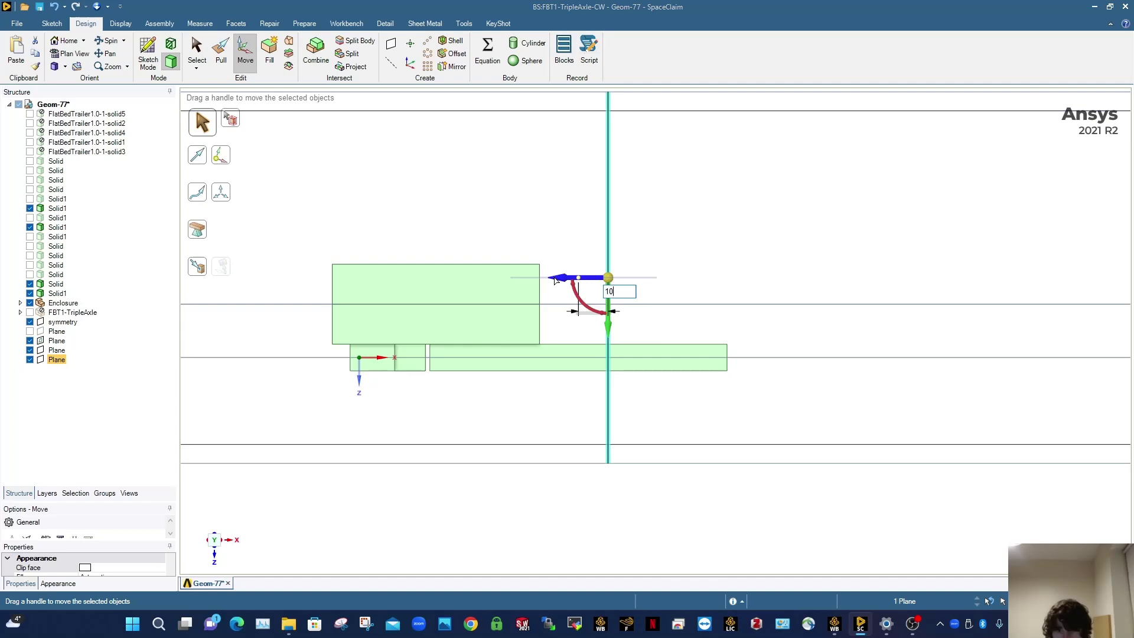
{"action": "key", "text": "Return"}
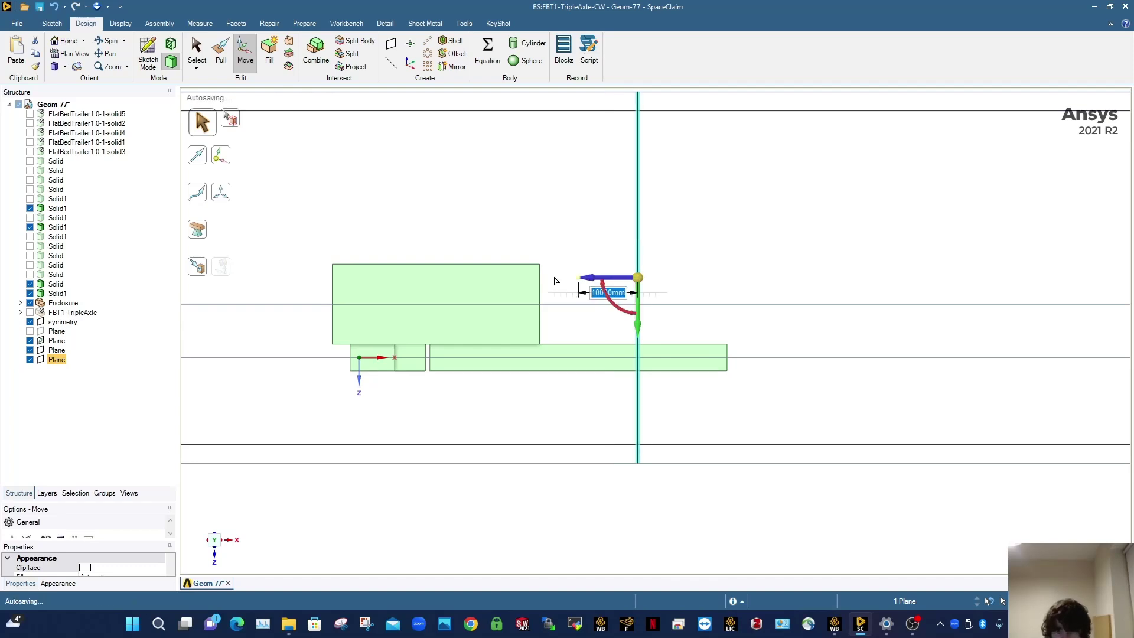
{"action": "type", "text": "8"}
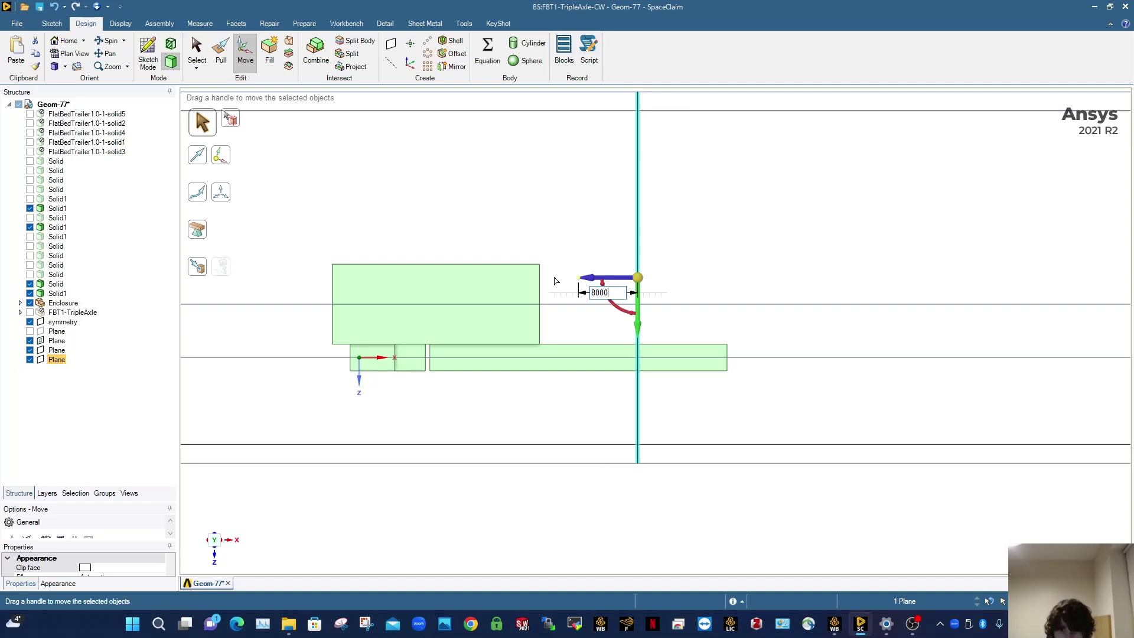
{"action": "key", "text": "Return"}
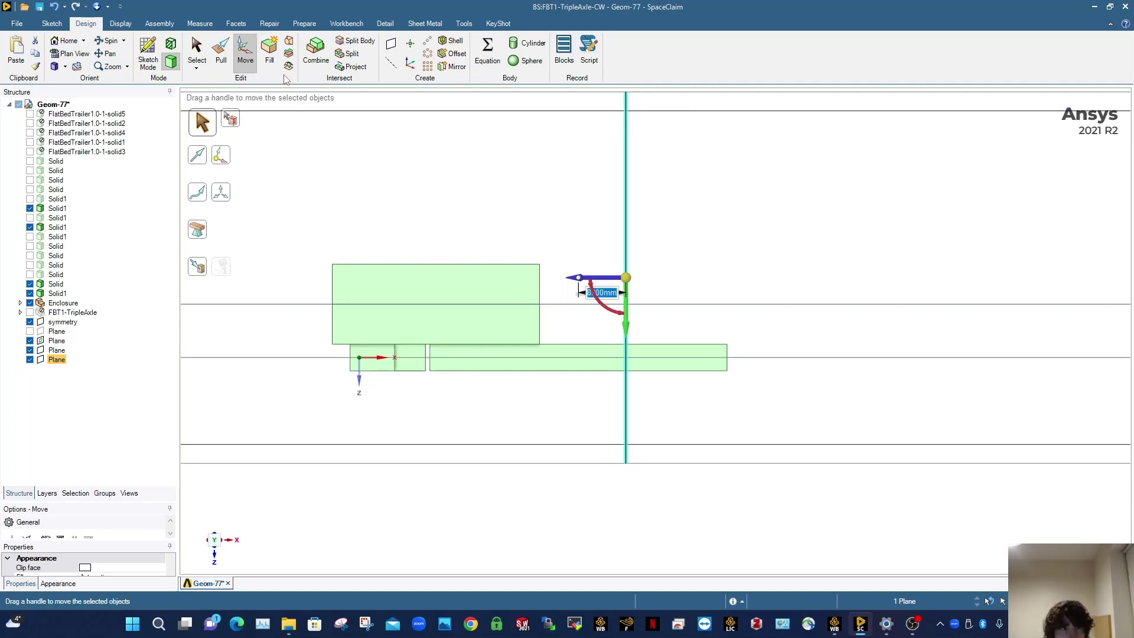
Step: Split the long box behind the trailer into two bodies at the moved plane
{"action": "left_click", "coordinate": [355, 40]}
{"action": "left_click", "coordinate": [597, 367]}
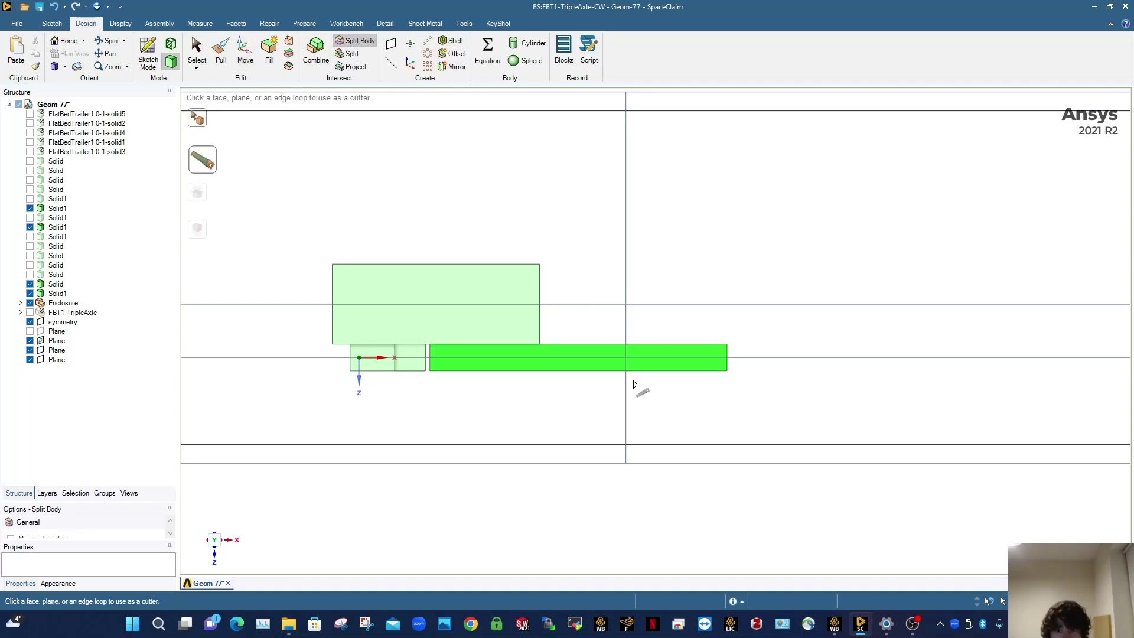
{"action": "left_click", "coordinate": [626, 387]}
{"action": "key", "text": "Escape"}
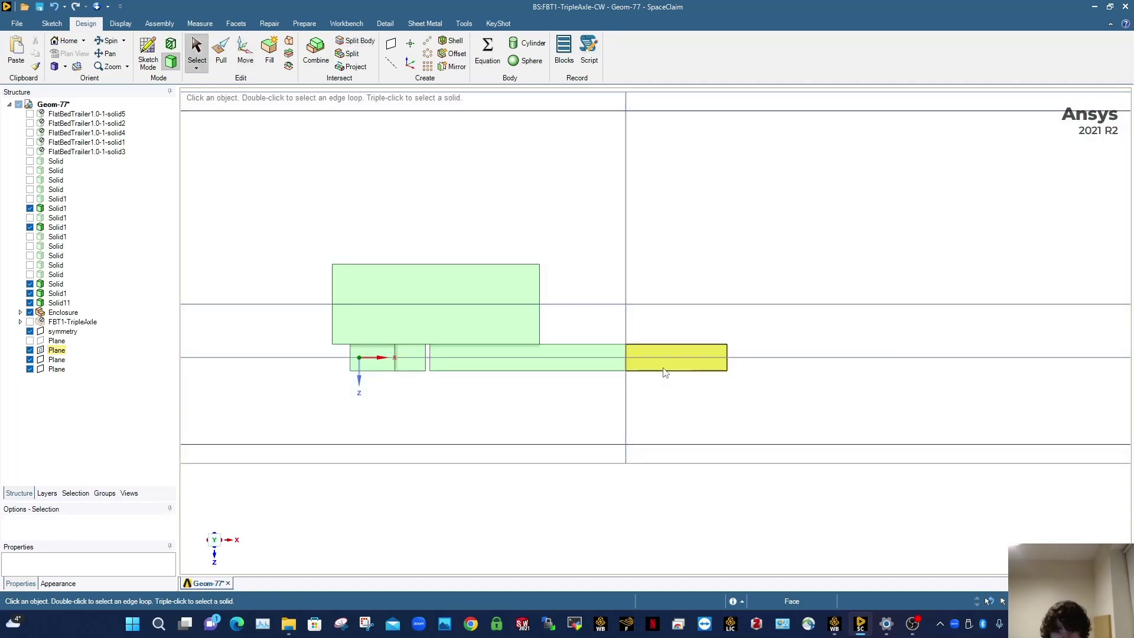
Step: Show the hidden rear box and combine it with the adjacent rear piece of the split box into one body
{"action": "middle_click_drag", "start_coordinate": [664, 374], "coordinate": [671, 278]}
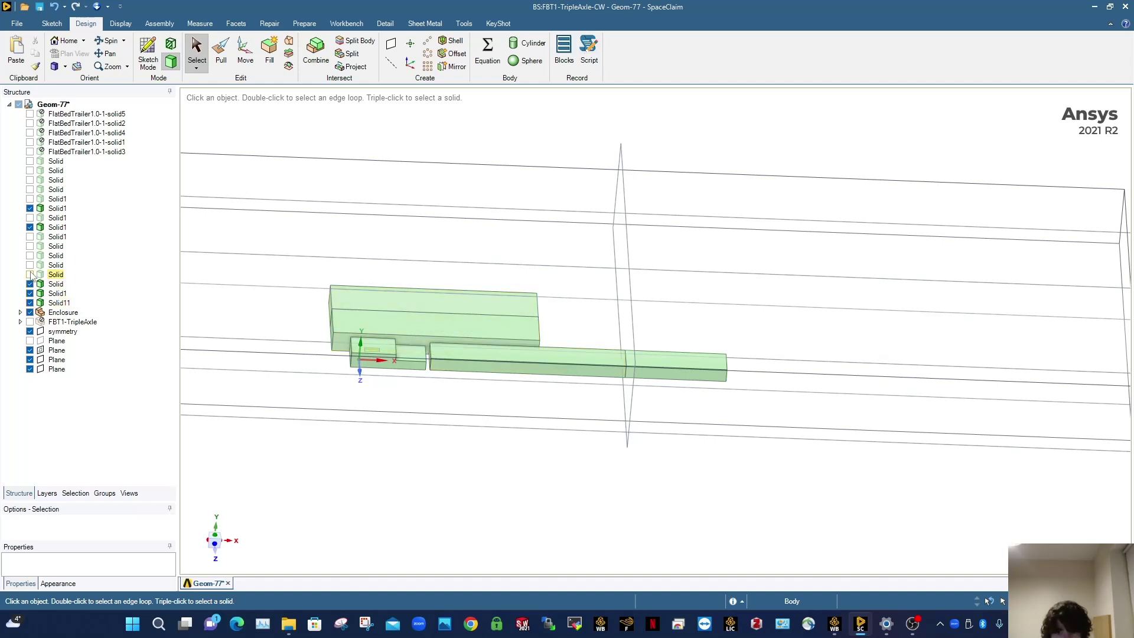
{"action": "left_click", "coordinate": [30, 228]}
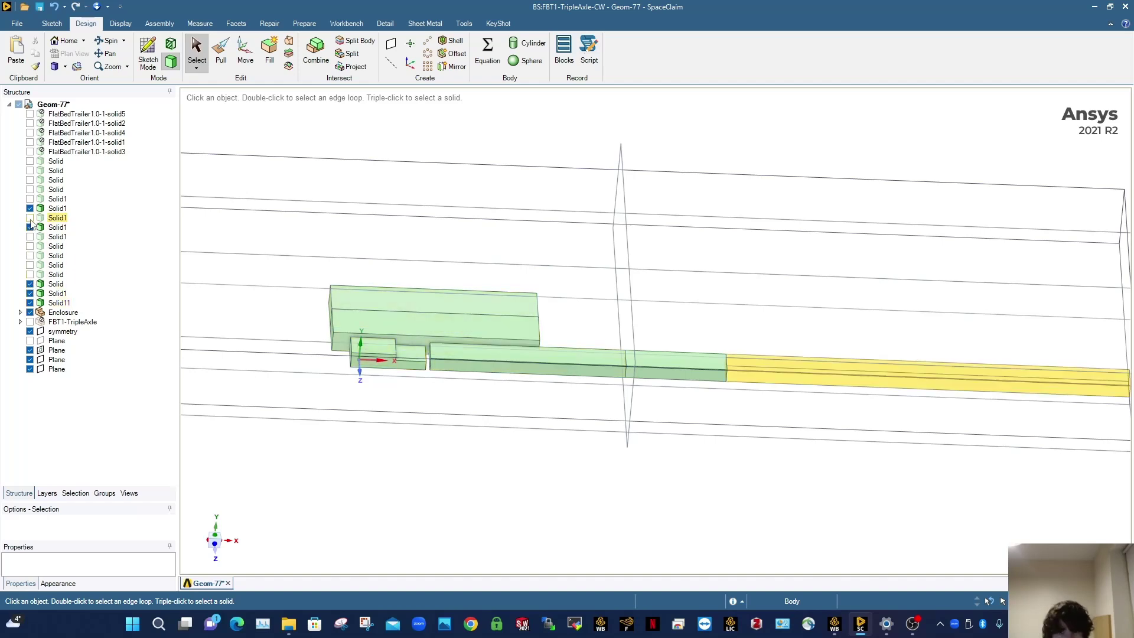
{"action": "left_click", "coordinate": [315, 50]}
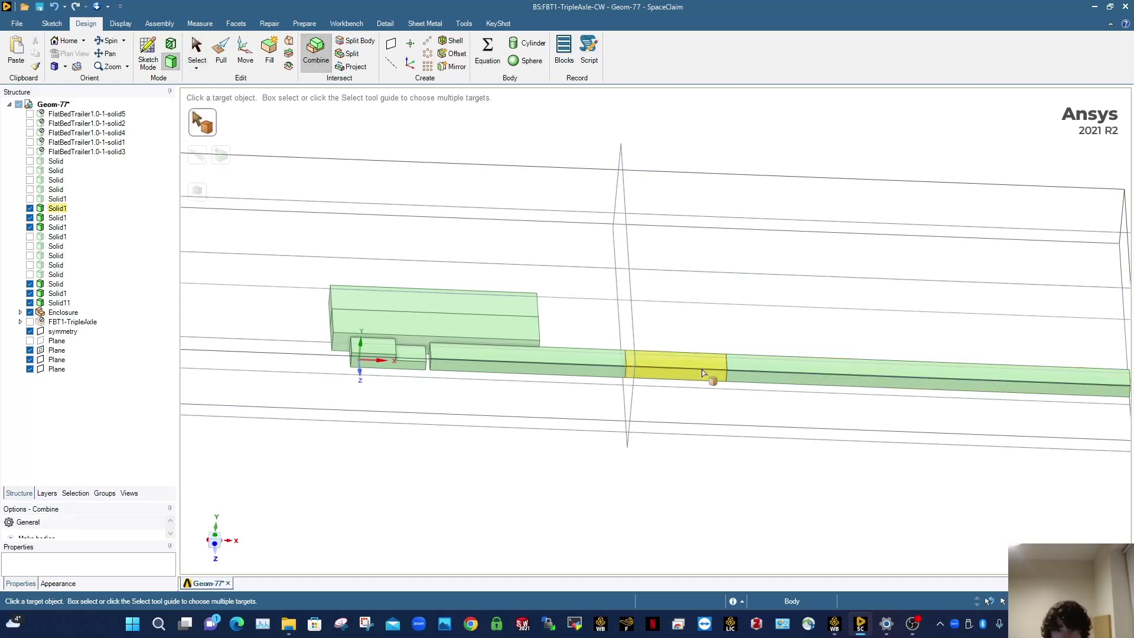
{"action": "key", "text": "Escape"}
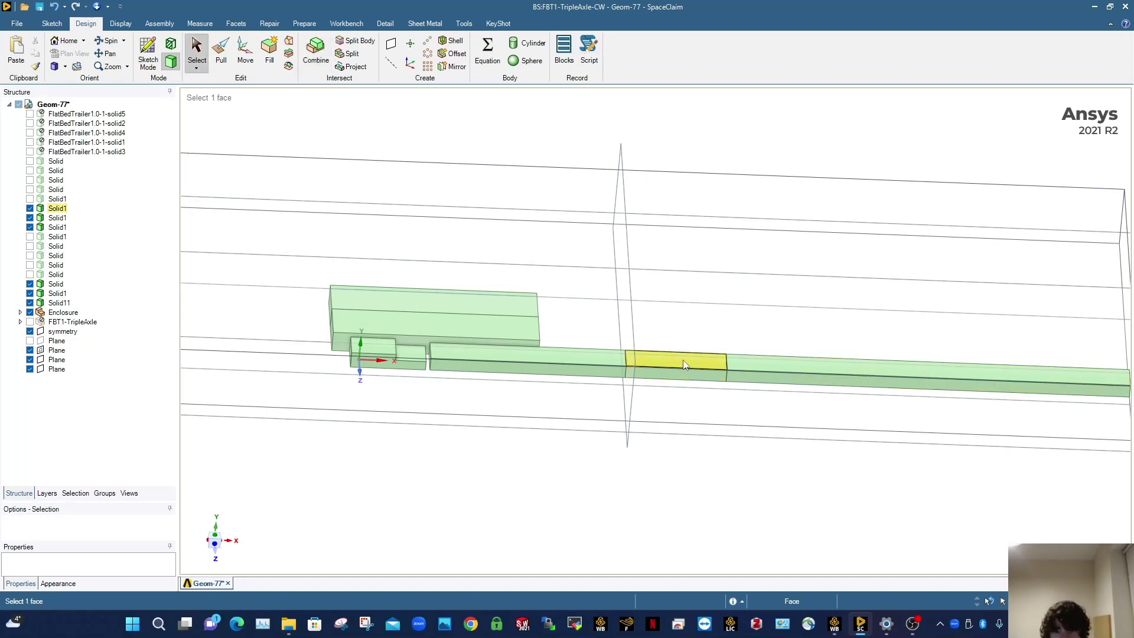
{"action": "left_click", "coordinate": [682, 366]}
{"action": "left_click", "coordinate": [745, 363], "text": "ctrl"}
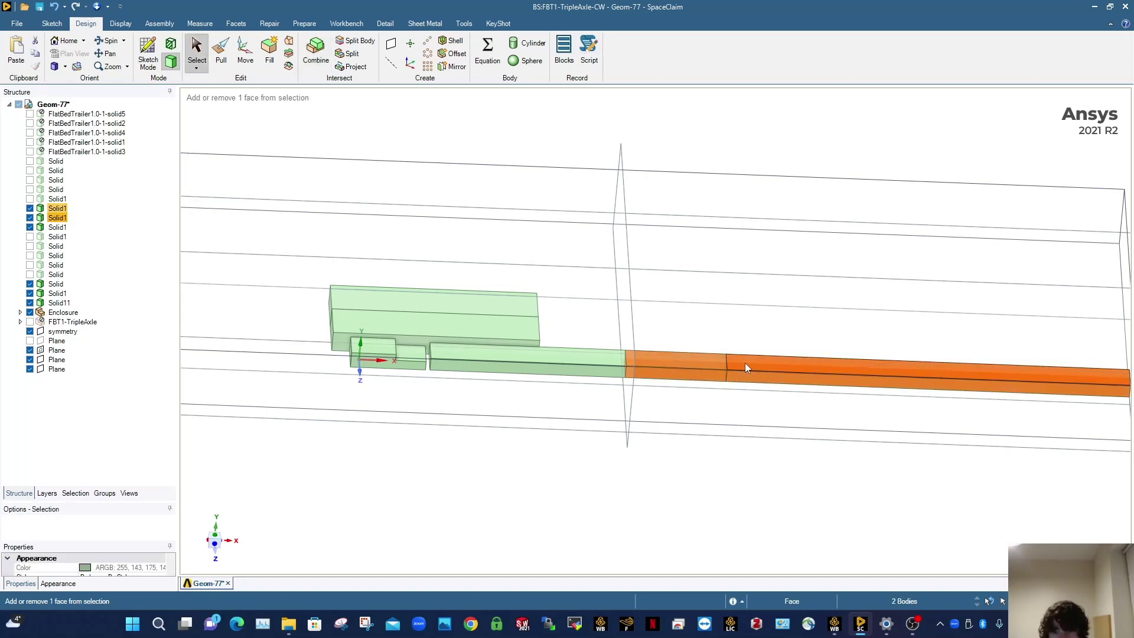
{"action": "left_click", "coordinate": [316, 50]}
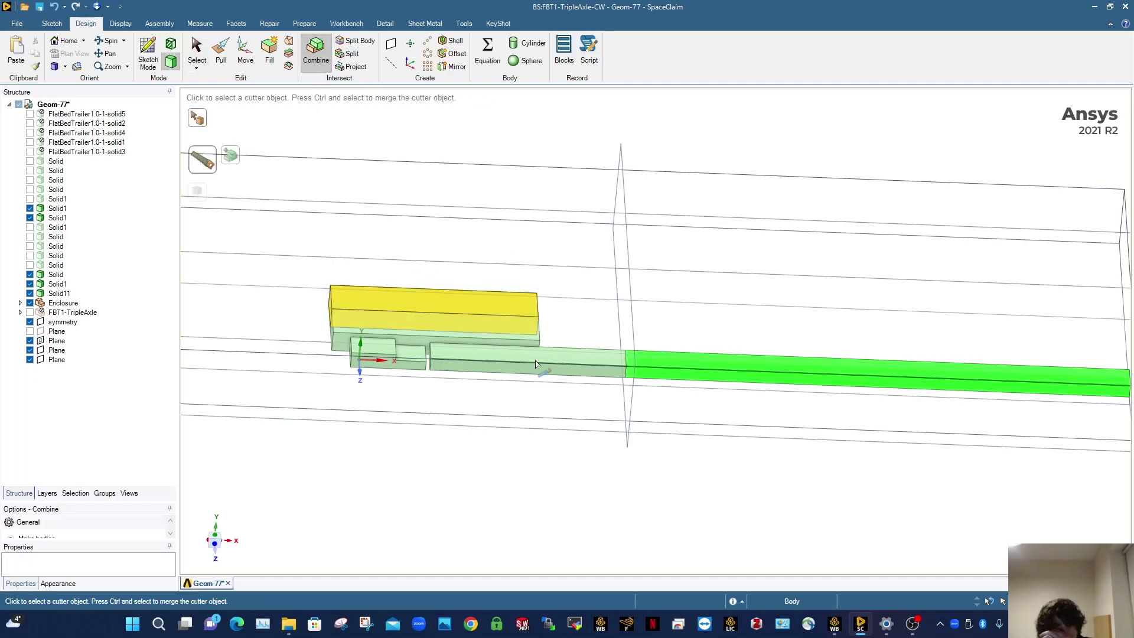
{"action": "key", "text": "Escape"}
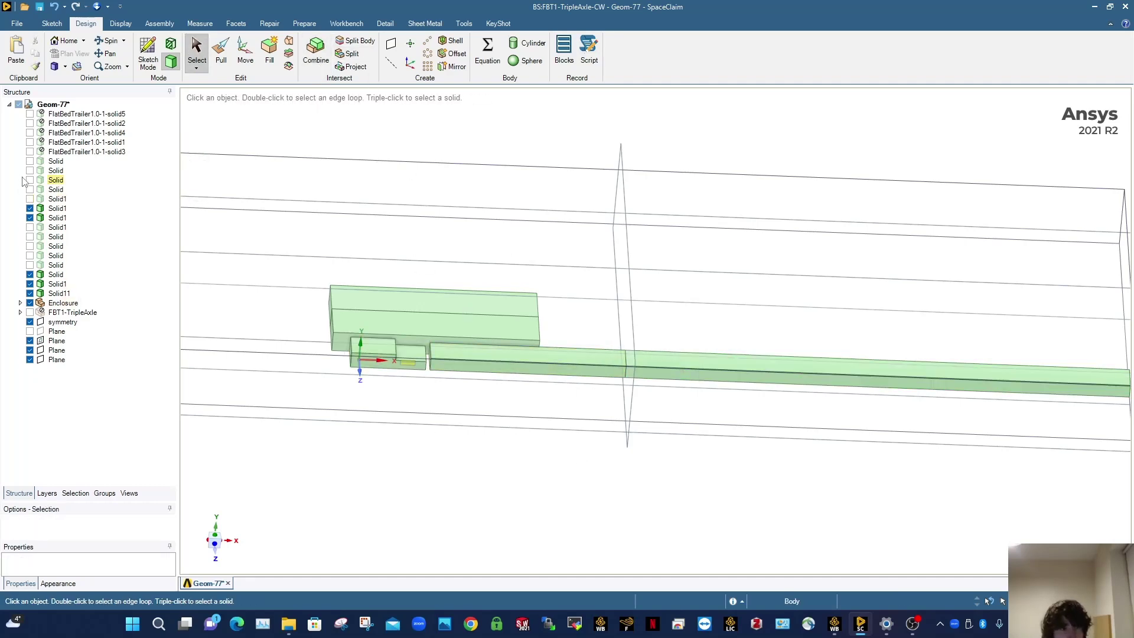
Step: Review the resulting bodies inside the enclosure and save the design
{"action": "scroll", "coordinate": [557, 375], "scroll_direction": "down", "scroll_amount": 3}
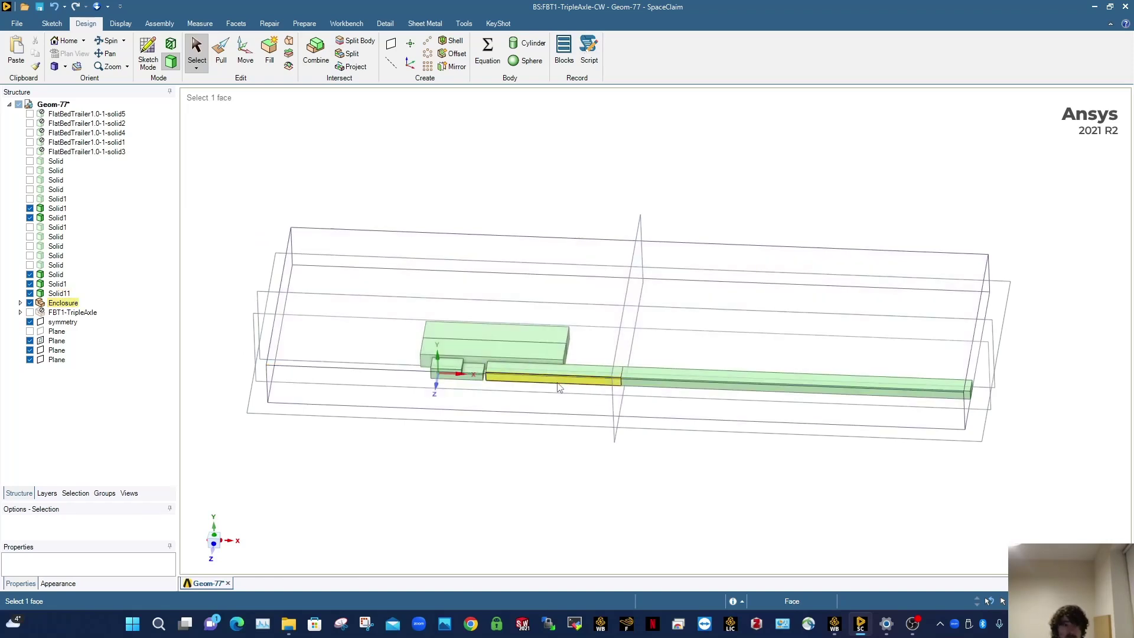
{"action": "scroll", "coordinate": [633, 350], "scroll_direction": "up", "scroll_amount": 3}
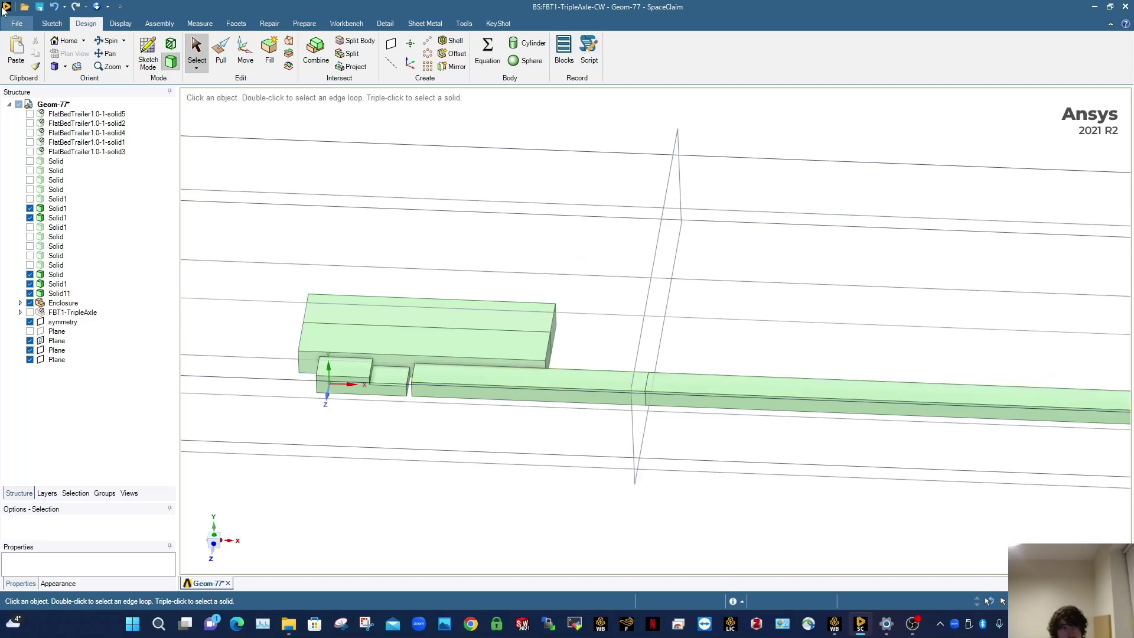
{"action": "left_click", "coordinate": [17, 23]}
{"action": "key", "text": "Escape"}
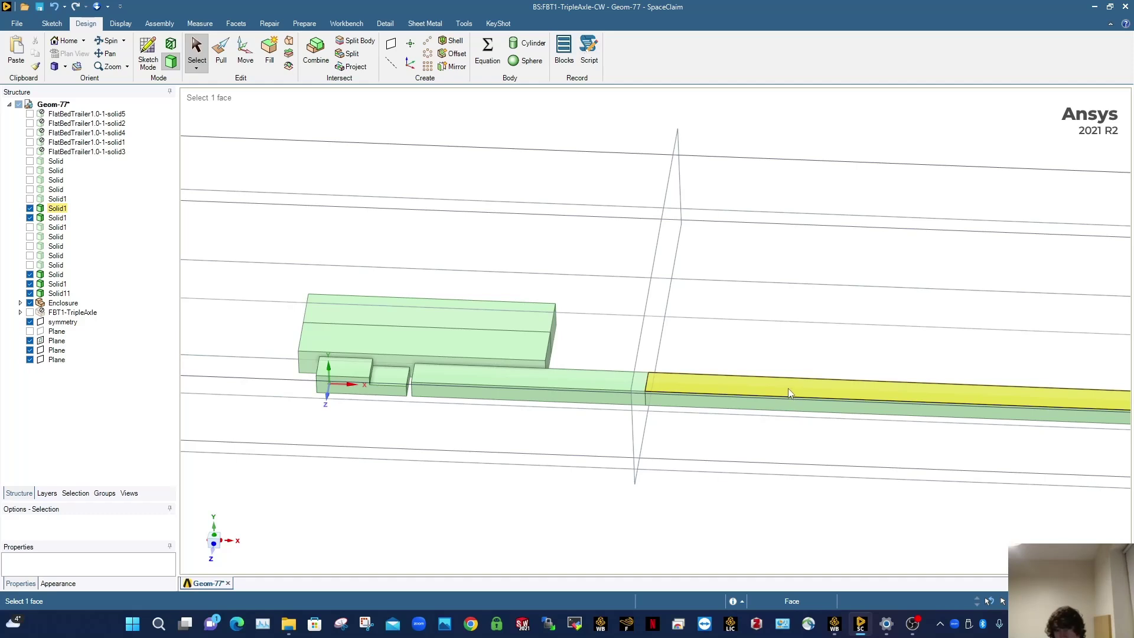
{"action": "key", "text": "ctrl+s"}
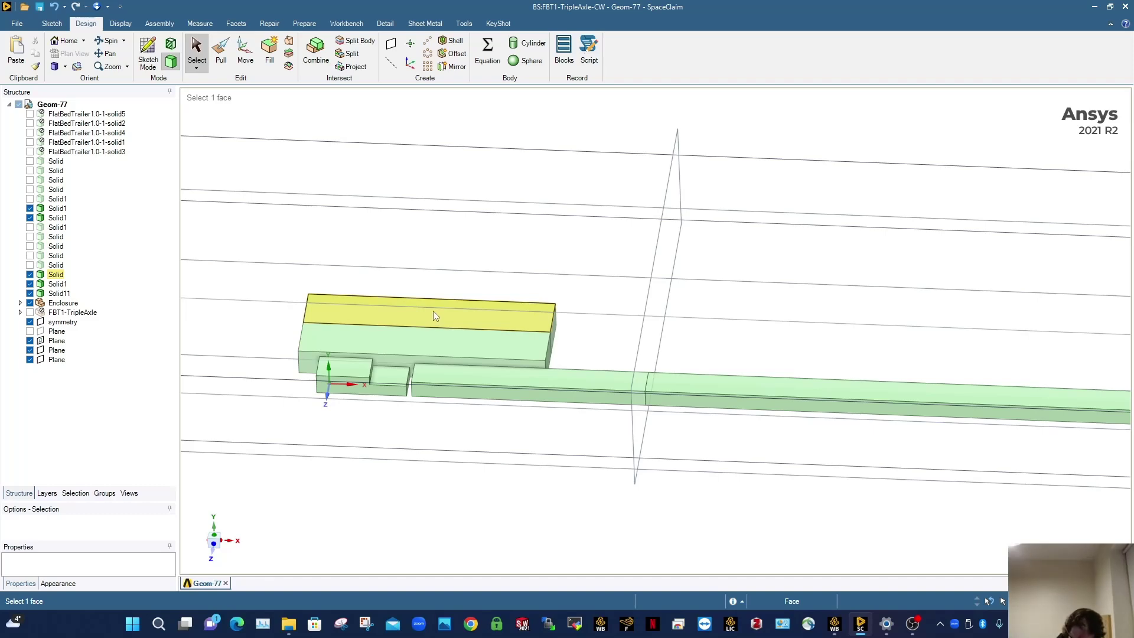
Step: Hide the merged rear box, check the nested boxes around the car and trailer individually, and leave them all hidden
{"action": "scroll", "coordinate": [349, 376], "scroll_direction": "up", "scroll_amount": 3}
{"action": "scroll", "coordinate": [348, 376], "scroll_direction": "up", "scroll_amount": 1}
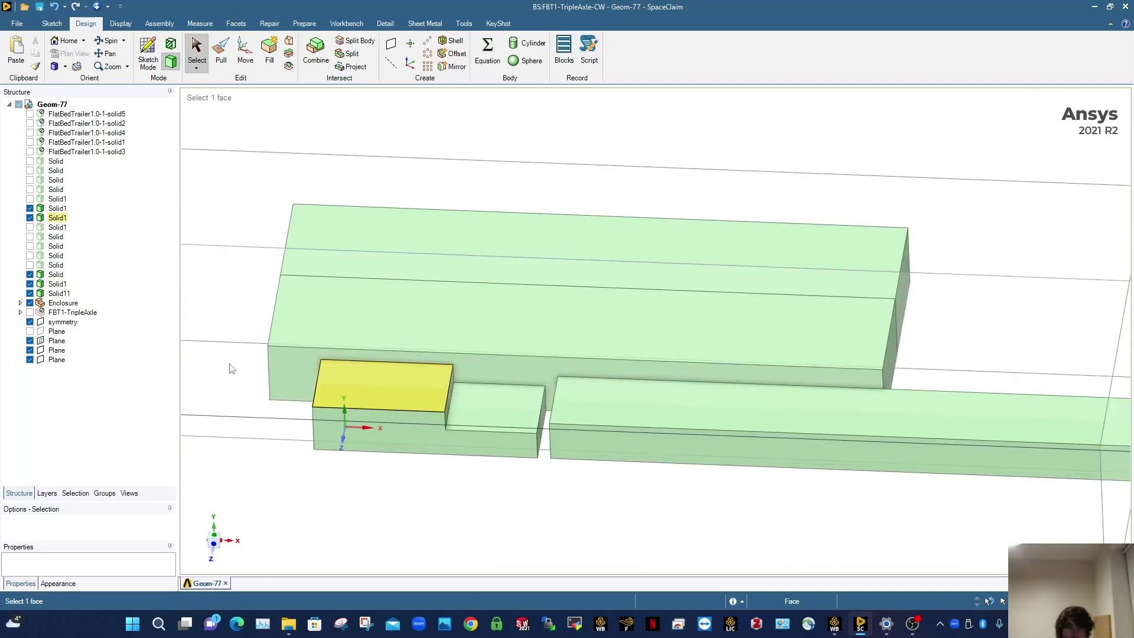
{"action": "left_click", "coordinate": [30, 199]}
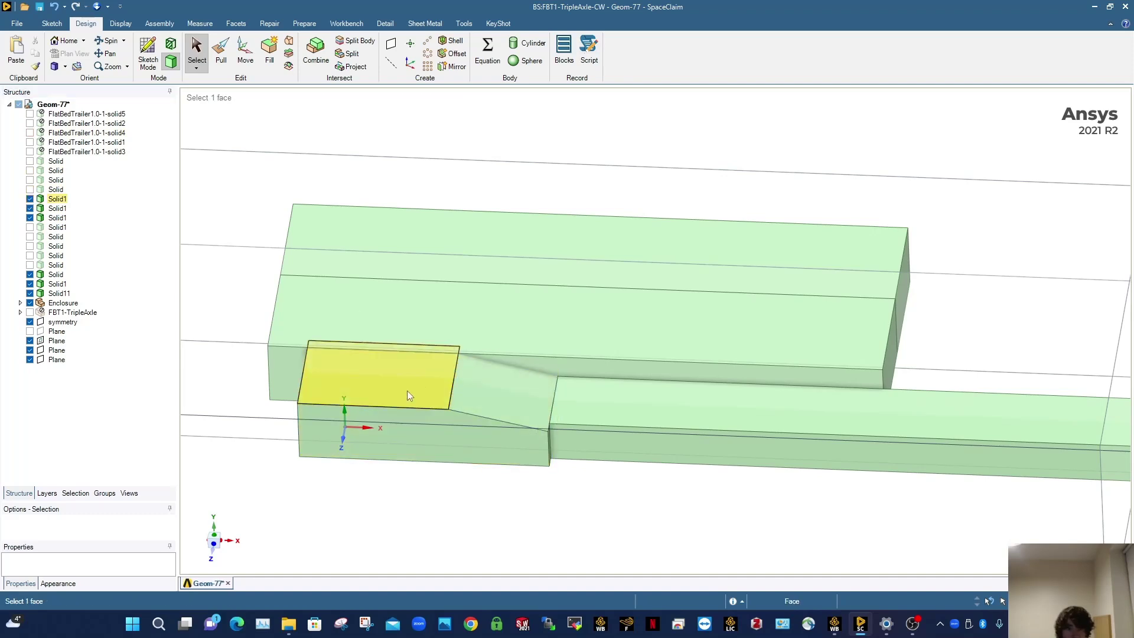
{"action": "left_click", "coordinate": [30, 200]}
{"action": "left_click", "coordinate": [30, 209]}
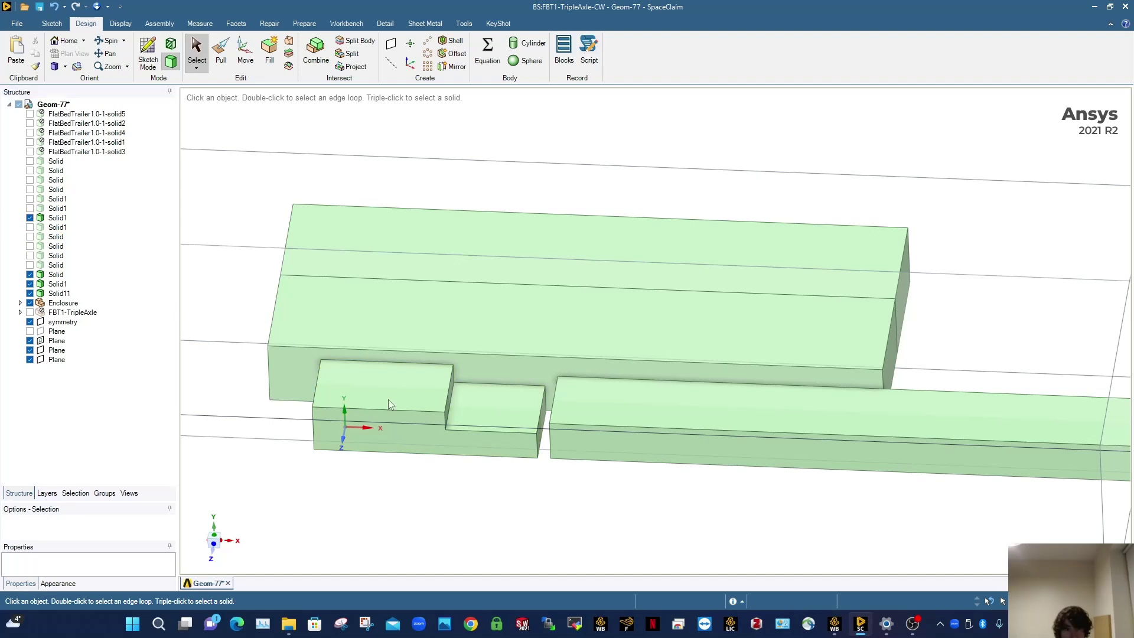
{"action": "left_click", "coordinate": [29, 218]}
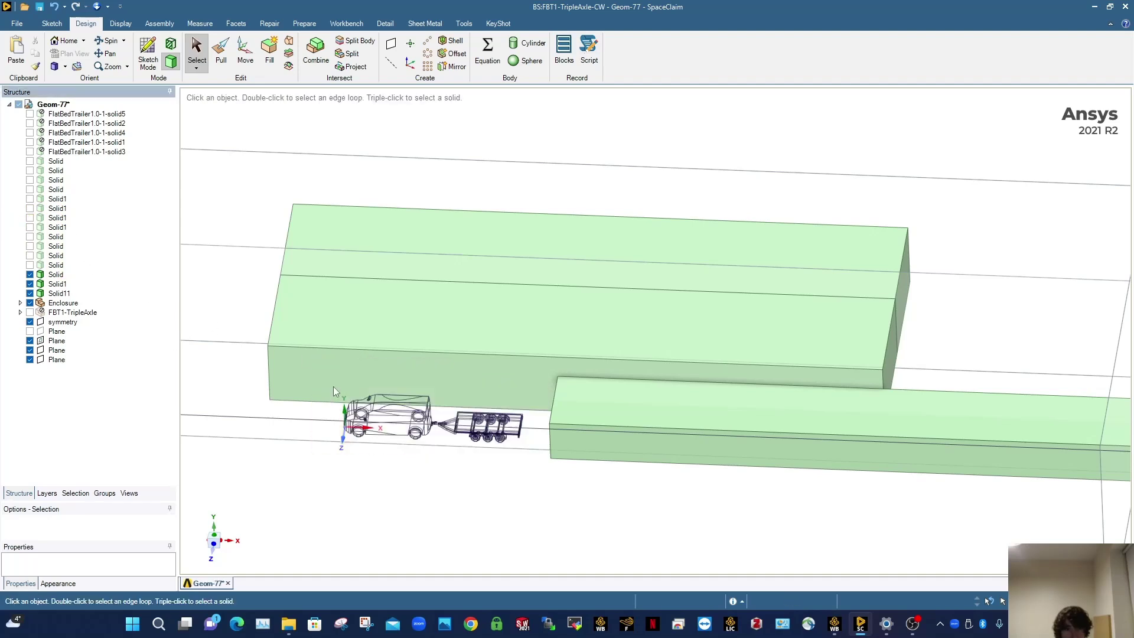
{"action": "left_click", "coordinate": [30, 228]}
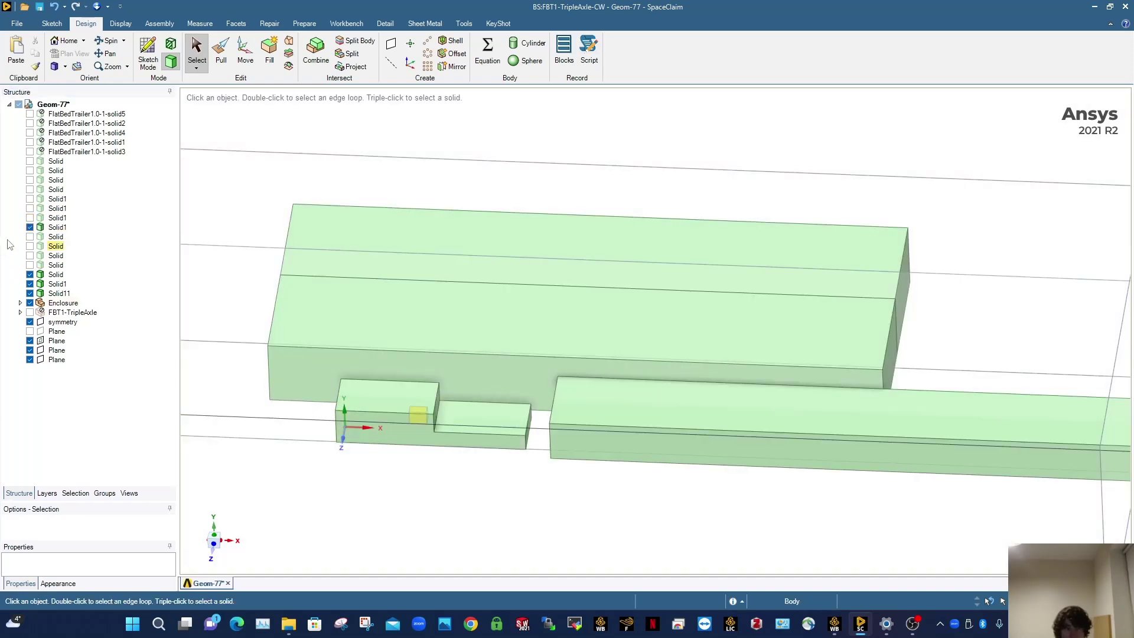
{"action": "left_click", "coordinate": [29, 228]}
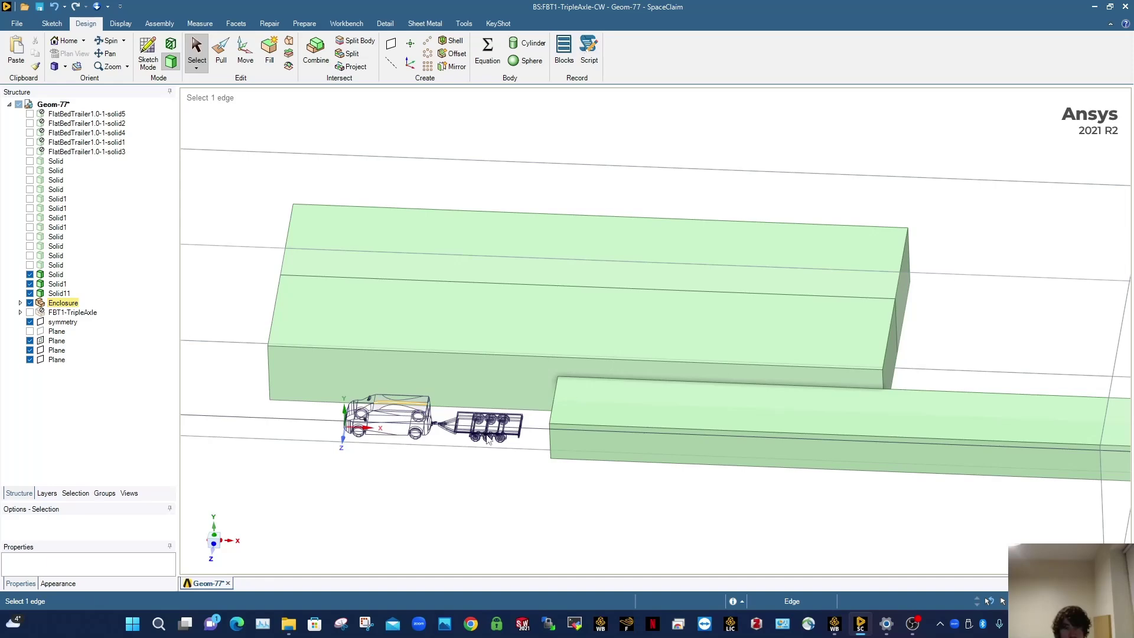
Step: Save the whole project and close the geometry editor
{"action": "scroll", "coordinate": [614, 438], "scroll_direction": "down", "scroll_amount": 2}
{"action": "scroll", "coordinate": [651, 398], "scroll_direction": "down", "scroll_amount": 5}
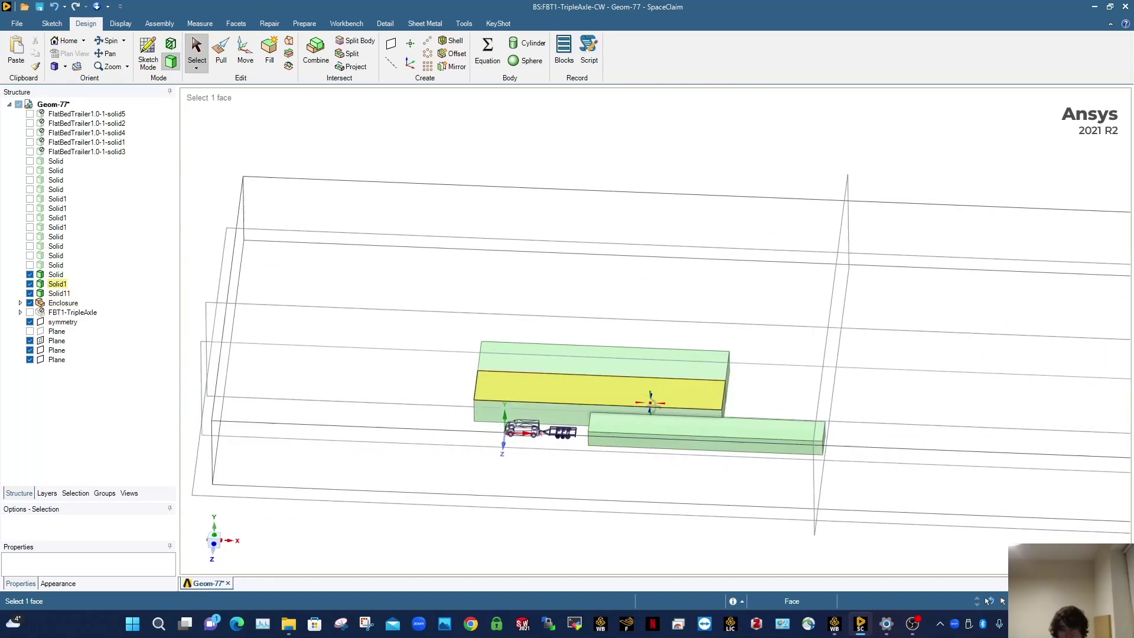
{"action": "left_click", "coordinate": [17, 23]}
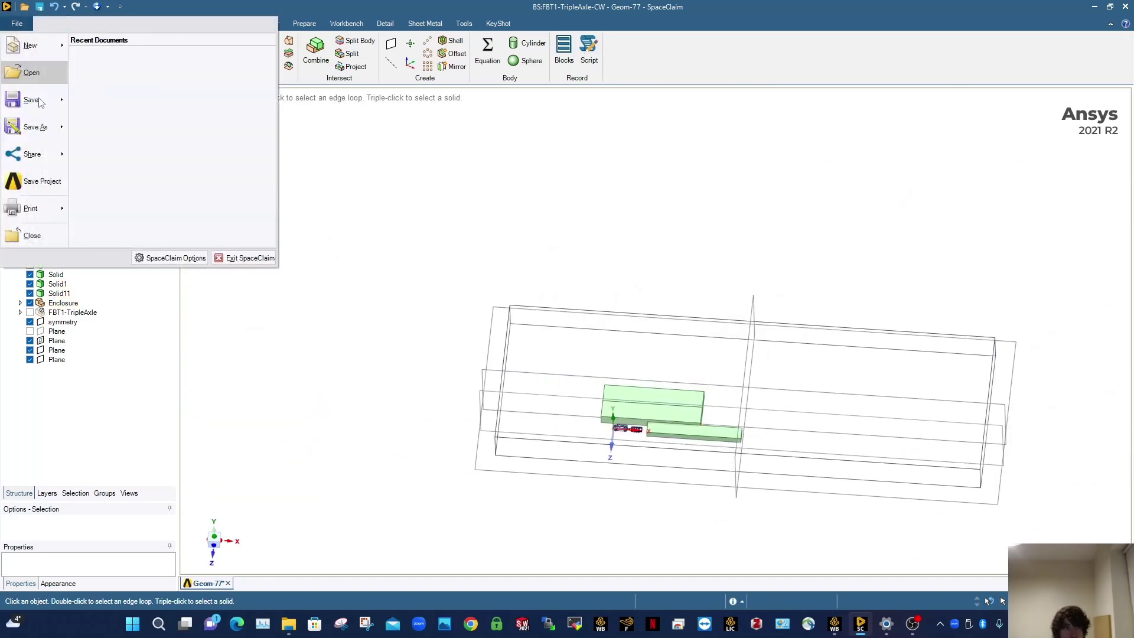
{"action": "left_click", "coordinate": [42, 182]}
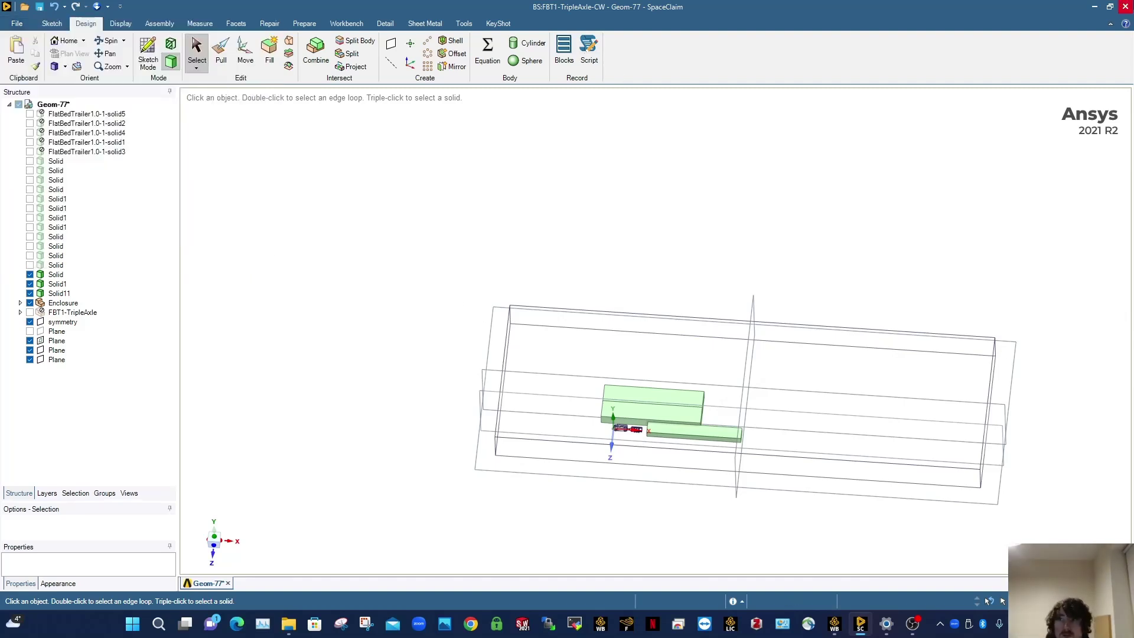
{"action": "left_click", "coordinate": [1126, 7]}
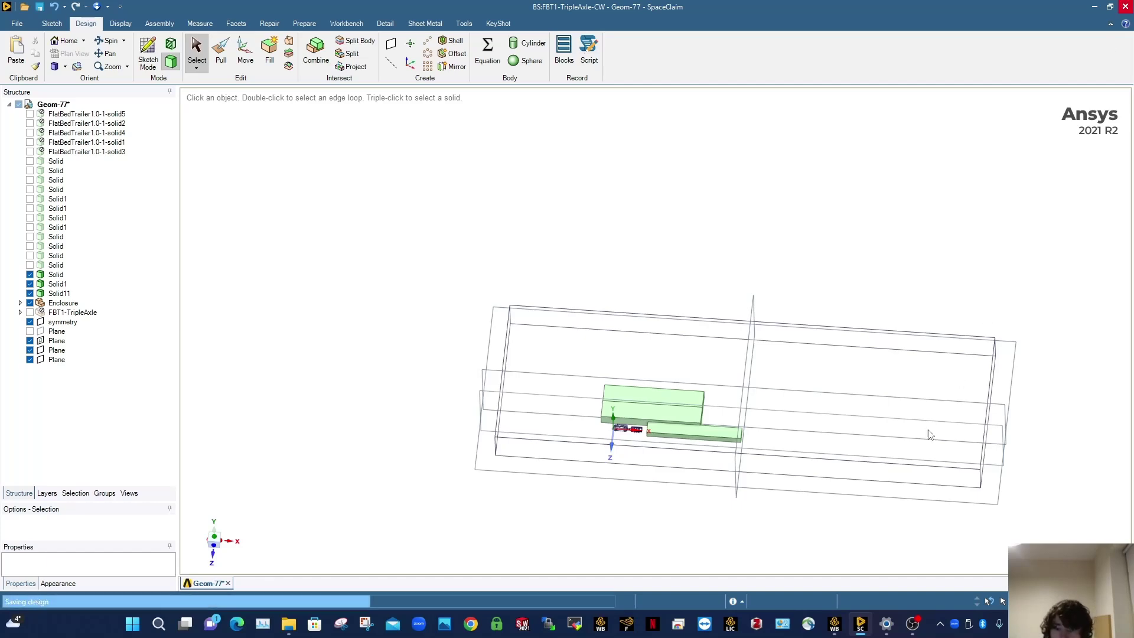
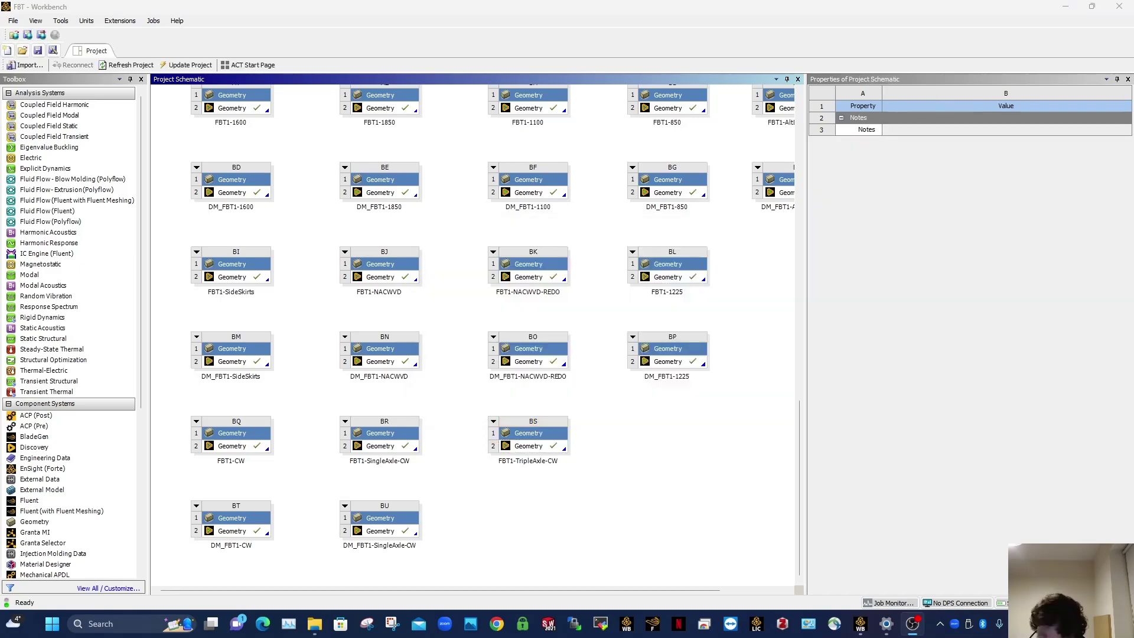
Step: Duplicate the FBT1-TripleAxle-CW geometry system and place the copy beside DM_FBT1-SingleAxle-CW, below the original
{"action": "left_click", "coordinate": [652, 519]}
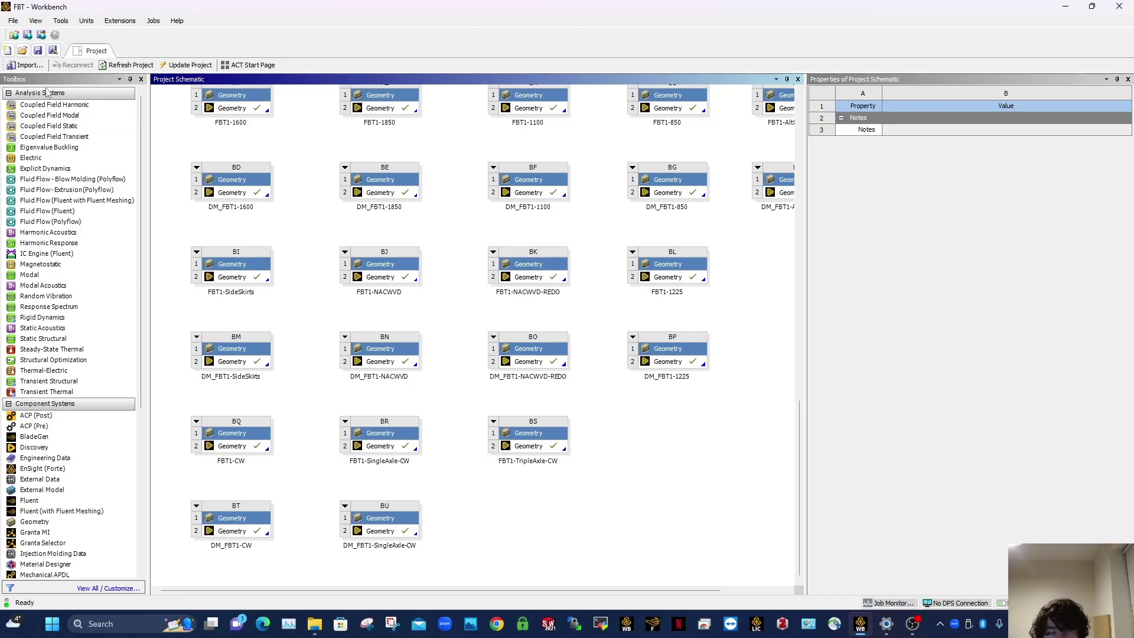
{"action": "right_click", "coordinate": [554, 440]}
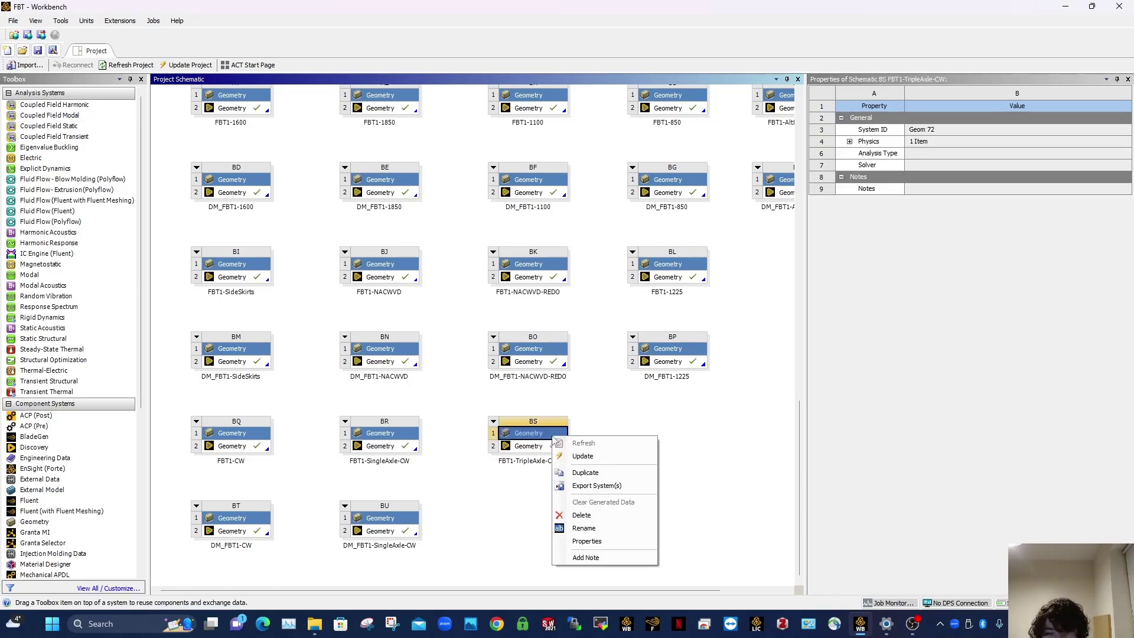
{"action": "left_click", "coordinate": [577, 473]}
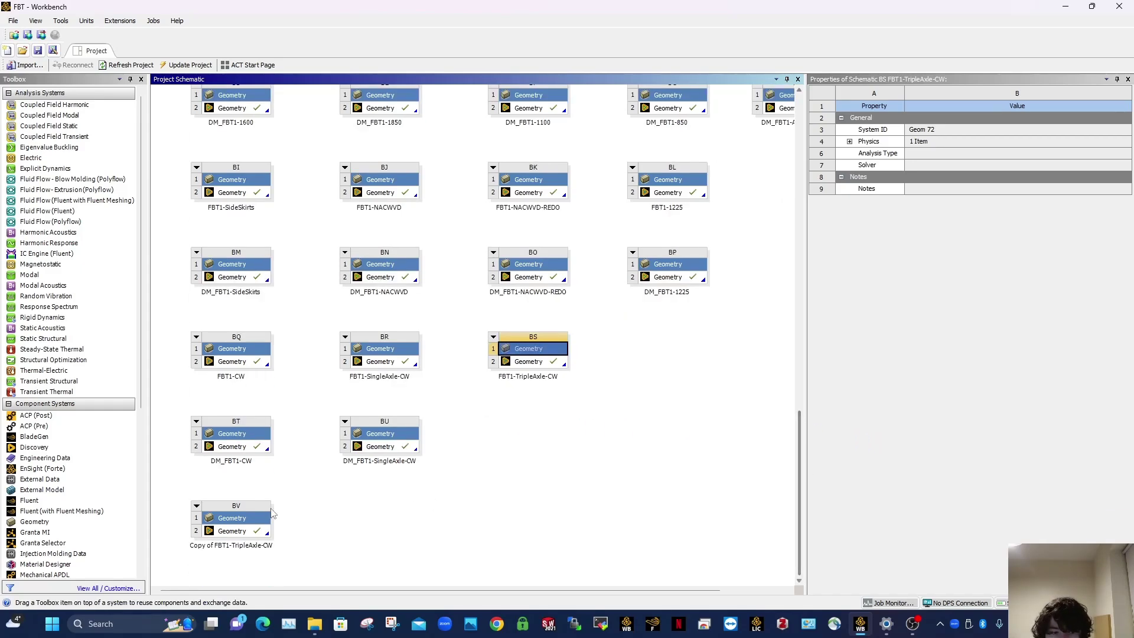
{"action": "left_click_drag", "start_coordinate": [237, 506], "coordinate": [544, 454]}
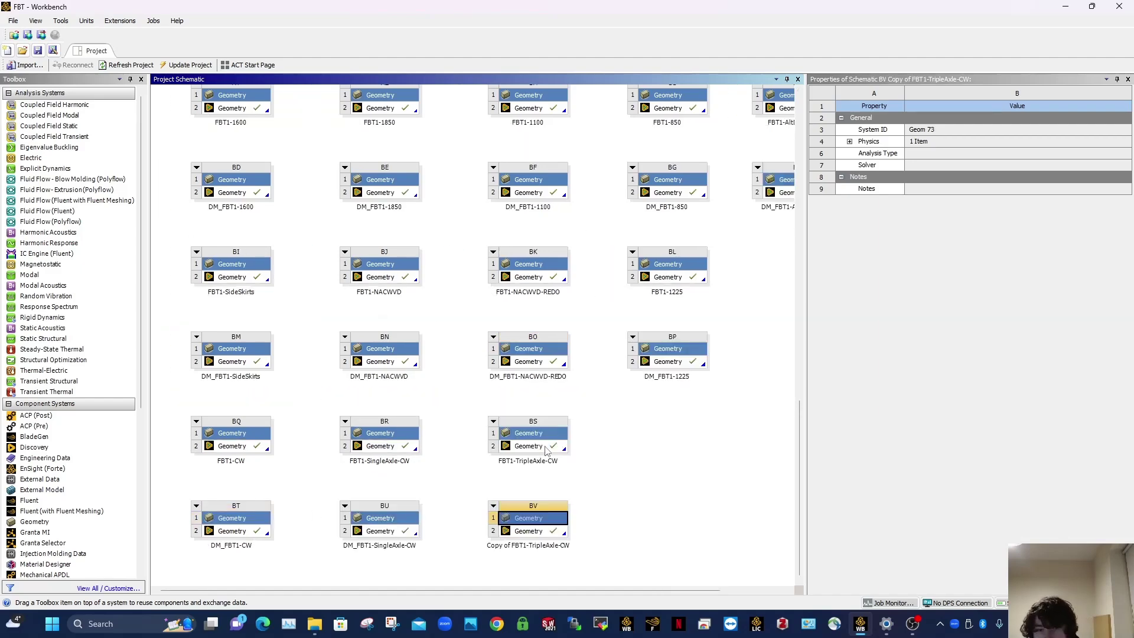
Step: Rename the duplicated geometry system as DM_FBT1-TripleAxle-CW
{"action": "right_click", "coordinate": [536, 529]}
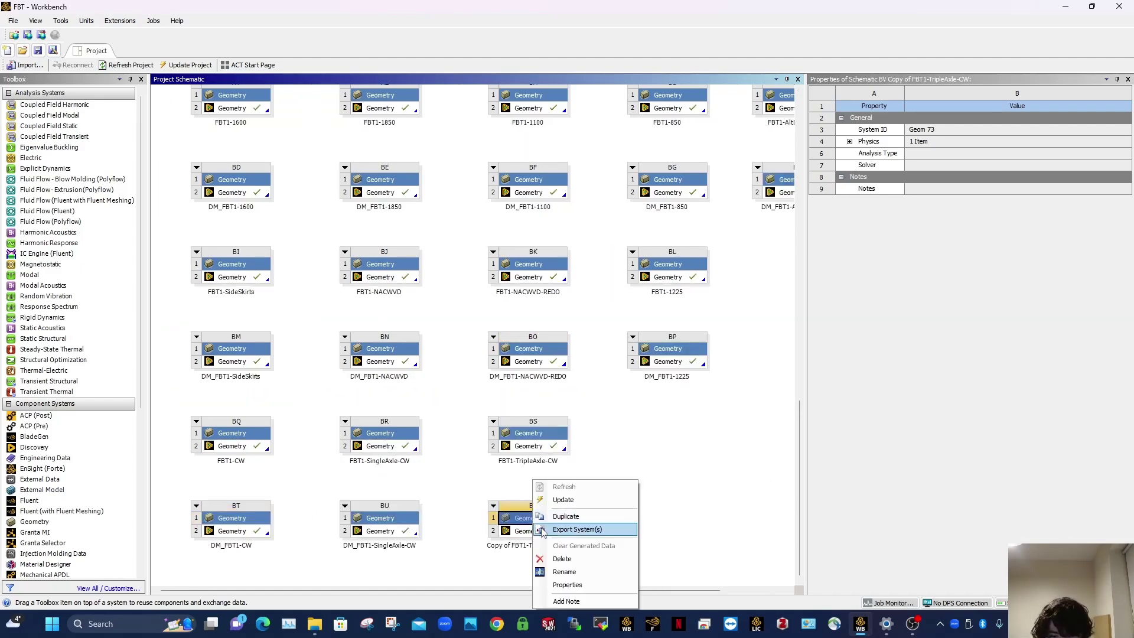
{"action": "left_click", "coordinate": [562, 572]}
{"action": "left_click", "coordinate": [511, 546]}
{"action": "key", "text": "BackSpace"}
{"action": "key", "text": "BackSpace"}
{"action": "key", "text": "BackSpace"}
{"action": "key", "text": "BackSpace"}
{"action": "key", "text": "BackSpace"}
{"action": "key", "text": "BackSpace"}
{"action": "key", "text": "BackSpace"}
{"action": "key", "text": "BackSpace"}
{"action": "type", "text": "DM_"}
{"action": "left_click", "coordinate": [505, 569]}
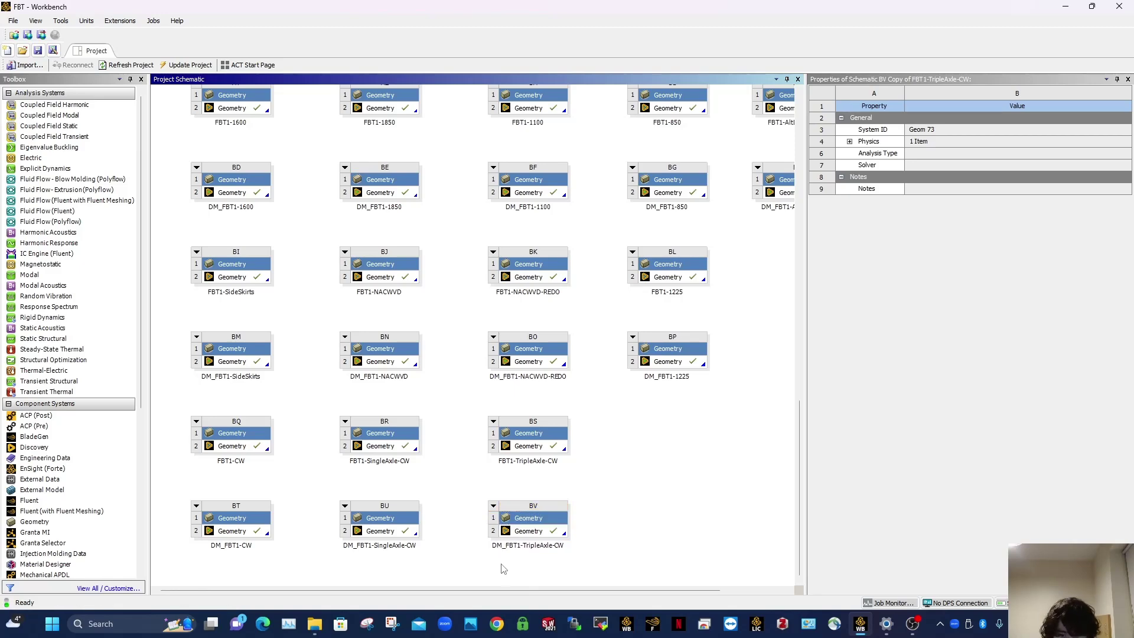
Step: Open the DM_FBT1-TripleAxle-CW geometry in DesignModeler, generate the import and expand its list of bodies
{"action": "right_click", "coordinate": [524, 532]}
{"action": "left_click", "coordinate": [585, 410]}
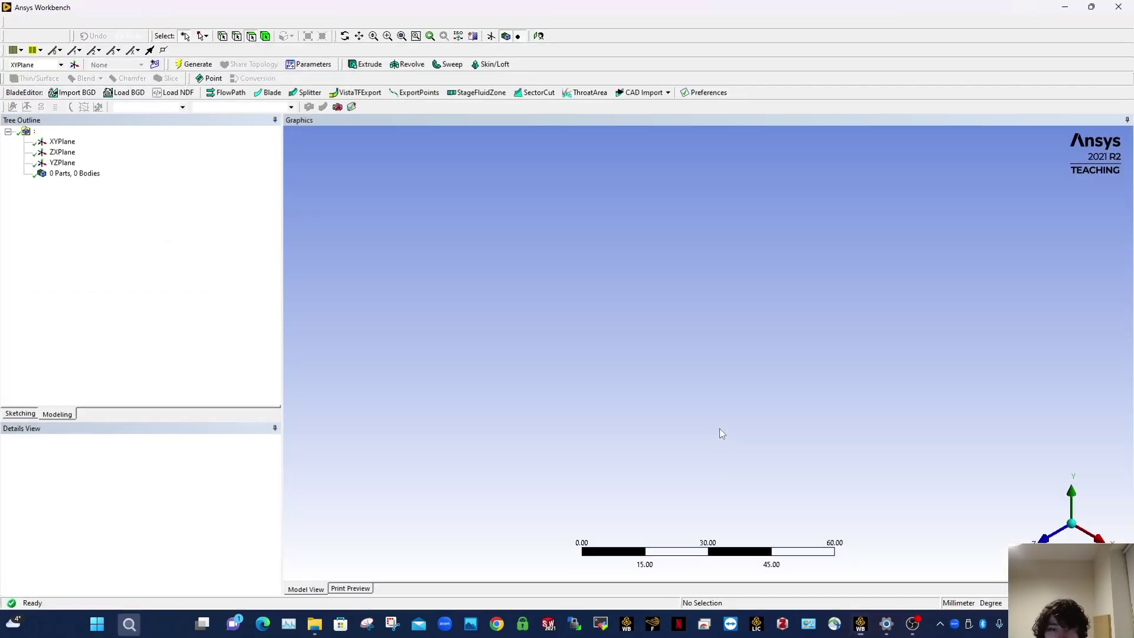
{"action": "left_click", "coordinate": [203, 68]}
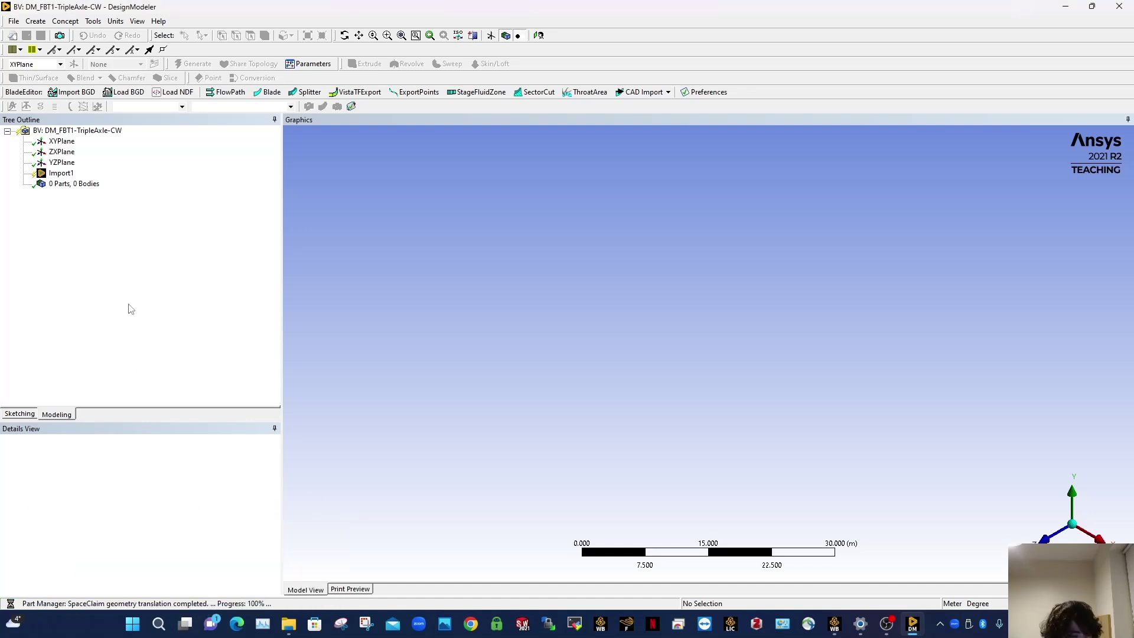
{"action": "left_click", "coordinate": [23, 184]}
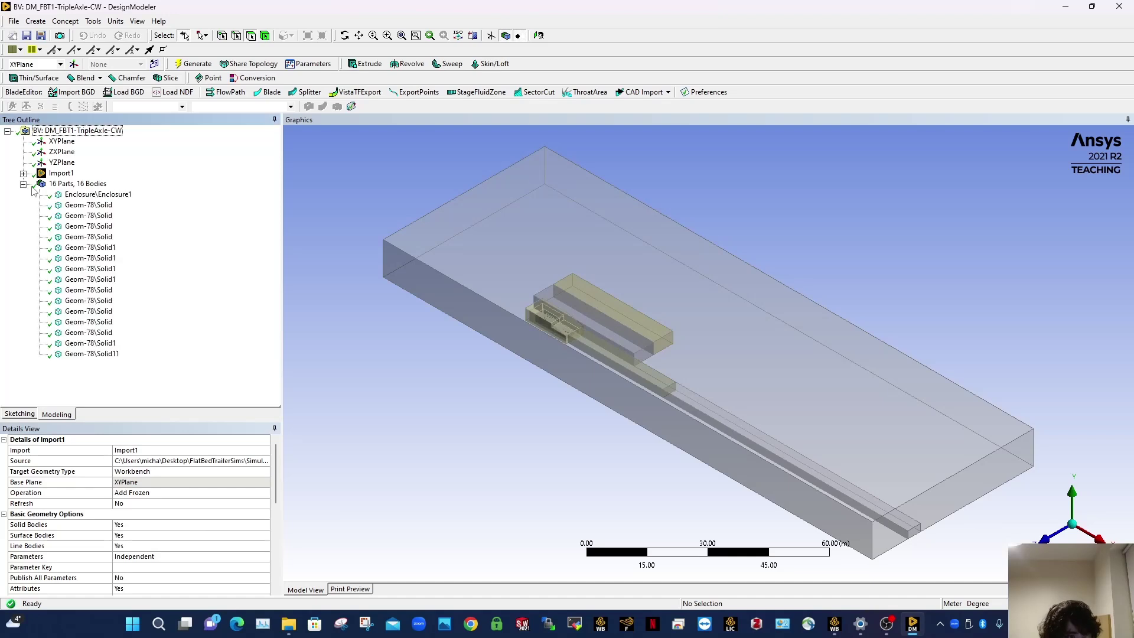
Step: Set all 16 imported bodies, including the enclosure, to Fluid
{"action": "left_click_drag", "start_coordinate": [95, 199], "coordinate": [96, 355]}
{"action": "left_click", "coordinate": [177, 450]}
{"action": "left_click", "coordinate": [275, 450]}
{"action": "left_click", "coordinate": [78, 461]}
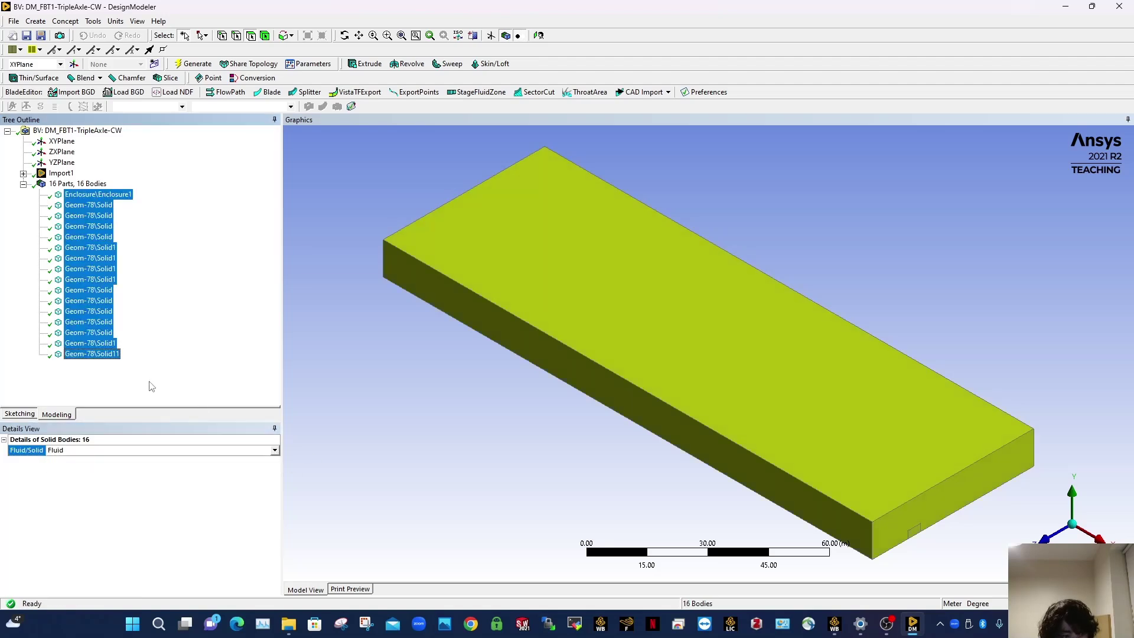
Step: Rename the near-side box around the car's front wheel as boi1 and the one around its rear wheel as boi2
{"action": "left_click", "coordinate": [93, 207]}
{"action": "left_click_drag", "start_coordinate": [506, 249], "coordinate": [680, 402]}
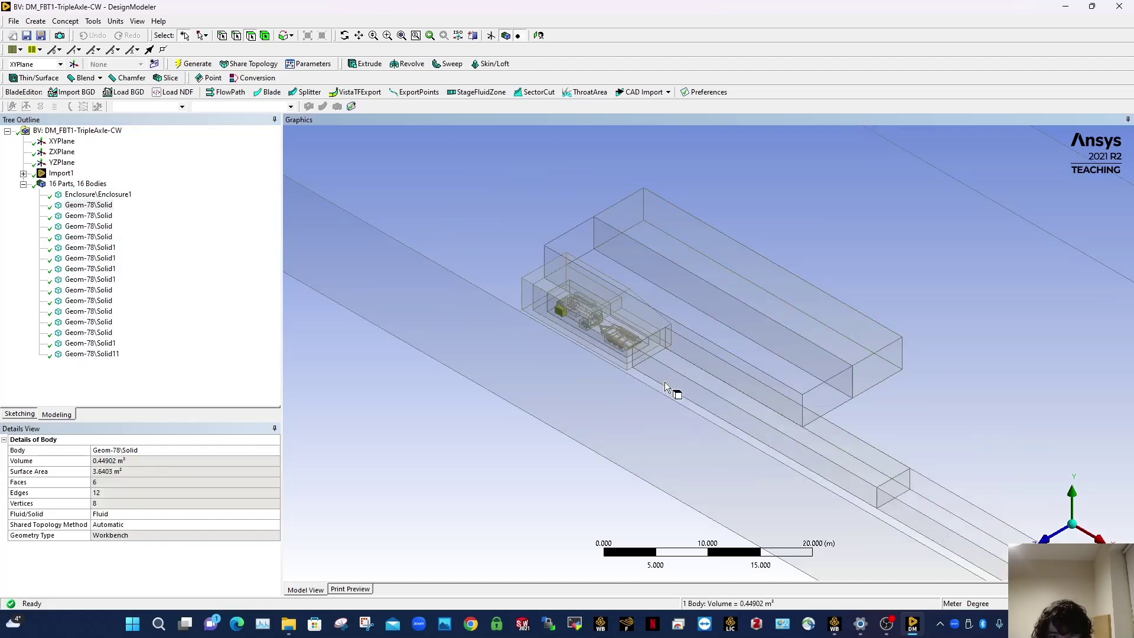
{"action": "scroll", "coordinate": [602, 322], "scroll_direction": "up", "scroll_amount": 2}
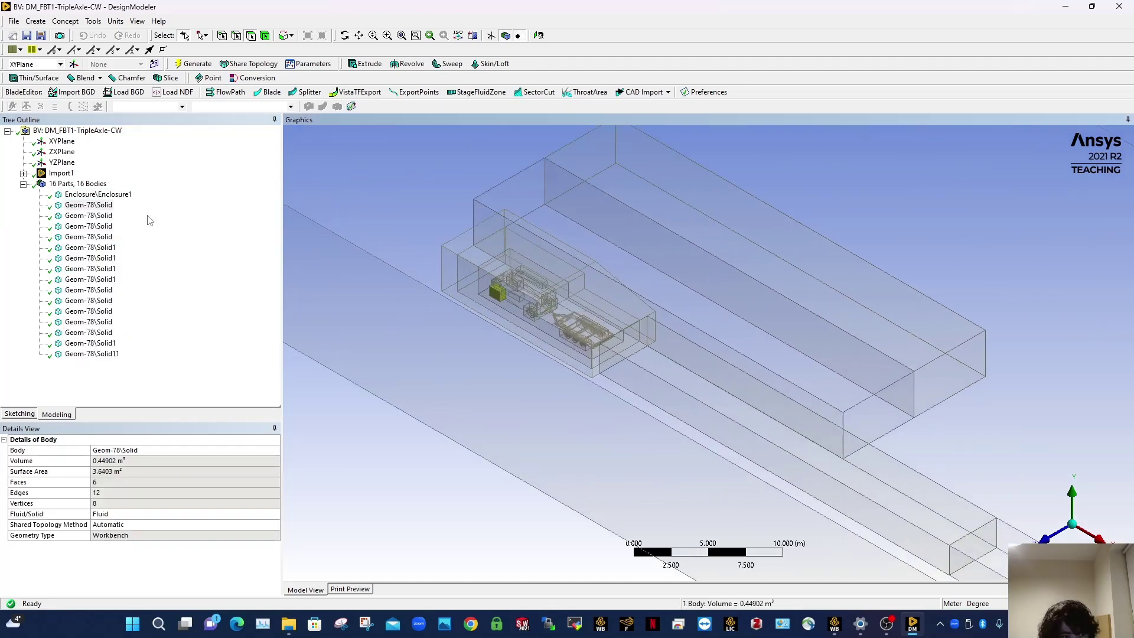
{"action": "left_click", "coordinate": [105, 207]}
{"action": "left_click", "coordinate": [132, 450]}
{"action": "type", "text": "bo"}
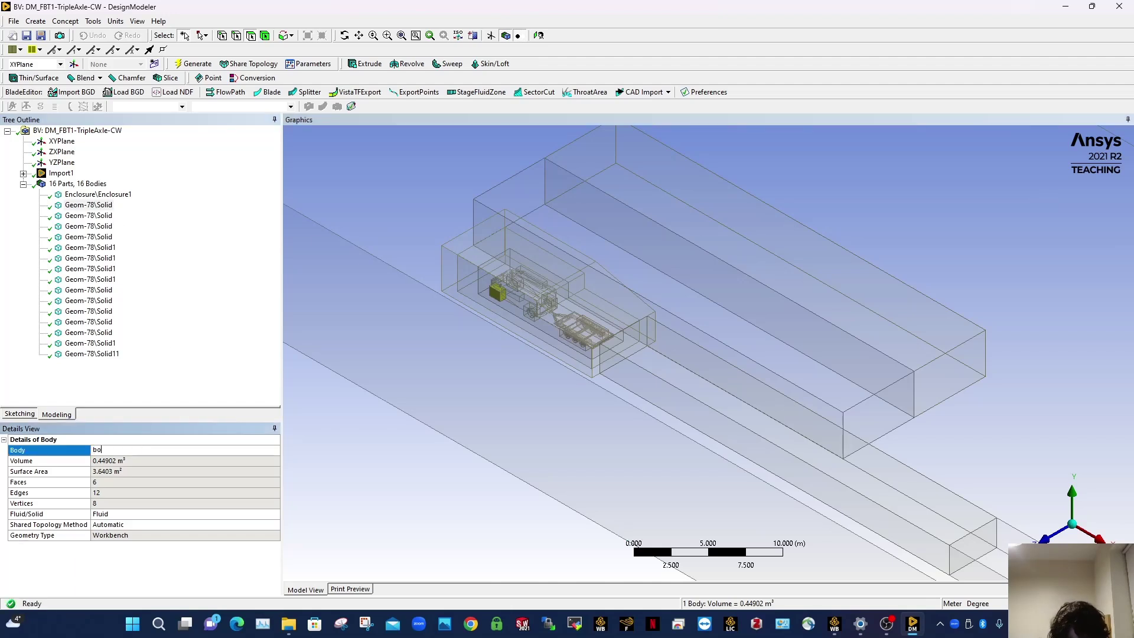
{"action": "type", "text": "i1"}
{"action": "left_click", "coordinate": [105, 216]}
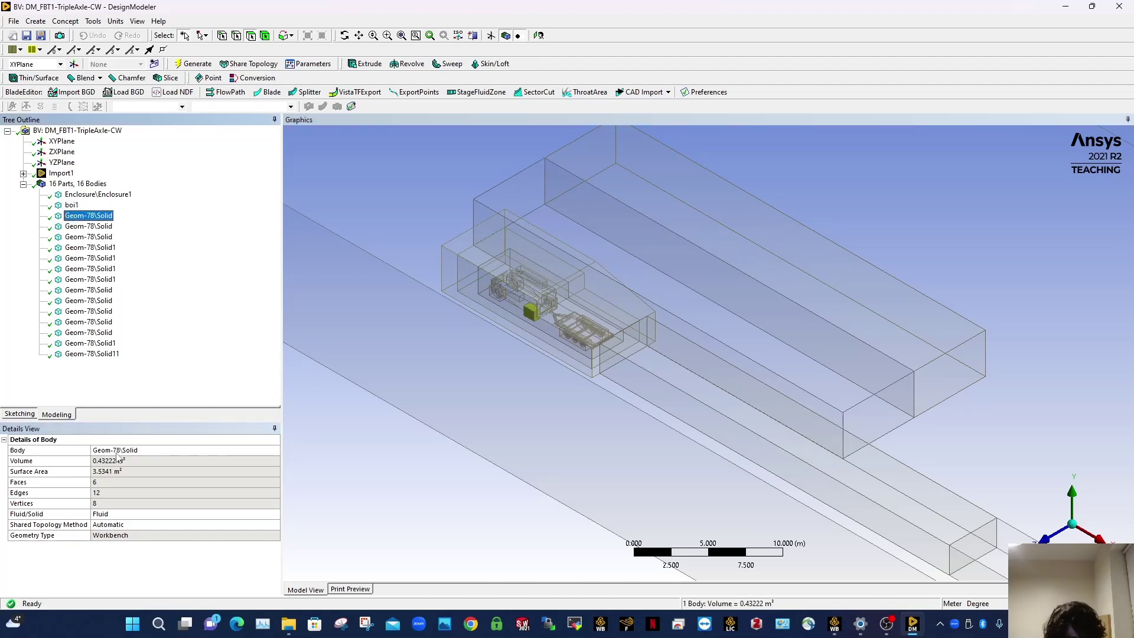
{"action": "left_click", "coordinate": [117, 450]}
{"action": "type", "text": "boi2"}
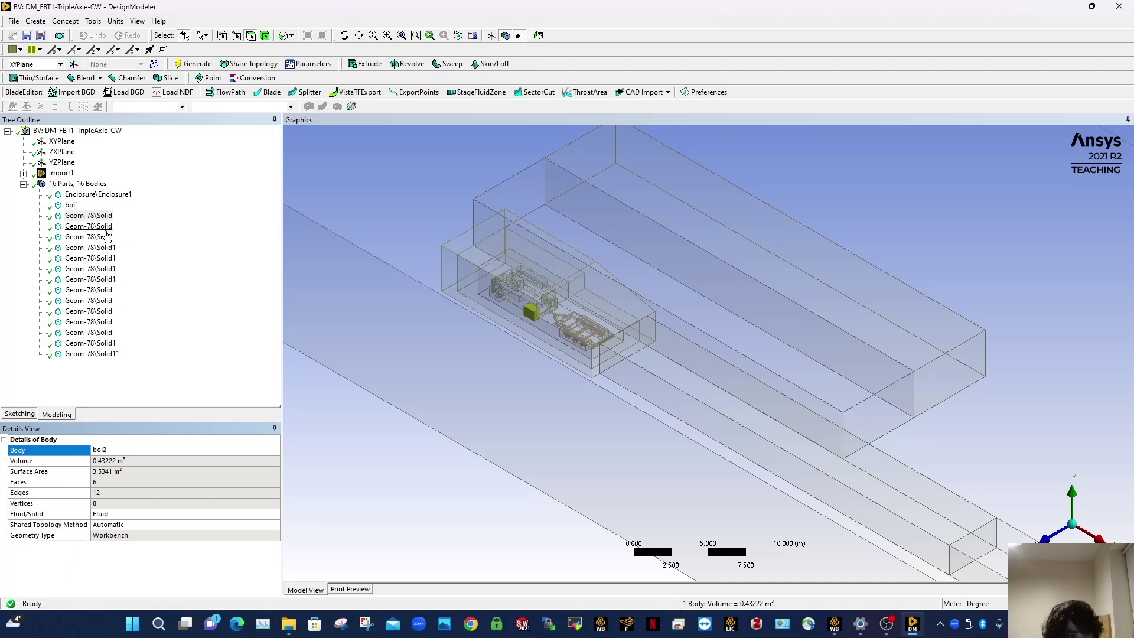
Step: Rename the third small solid as boi3 and the long box along the car's near side as boimirror
{"action": "left_click", "coordinate": [103, 227]}
{"action": "left_click", "coordinate": [122, 452]}
{"action": "type", "text": "boi3"}
{"action": "left_click", "coordinate": [95, 237]}
{"action": "left_click", "coordinate": [109, 452]}
{"action": "type", "text": "boi"}
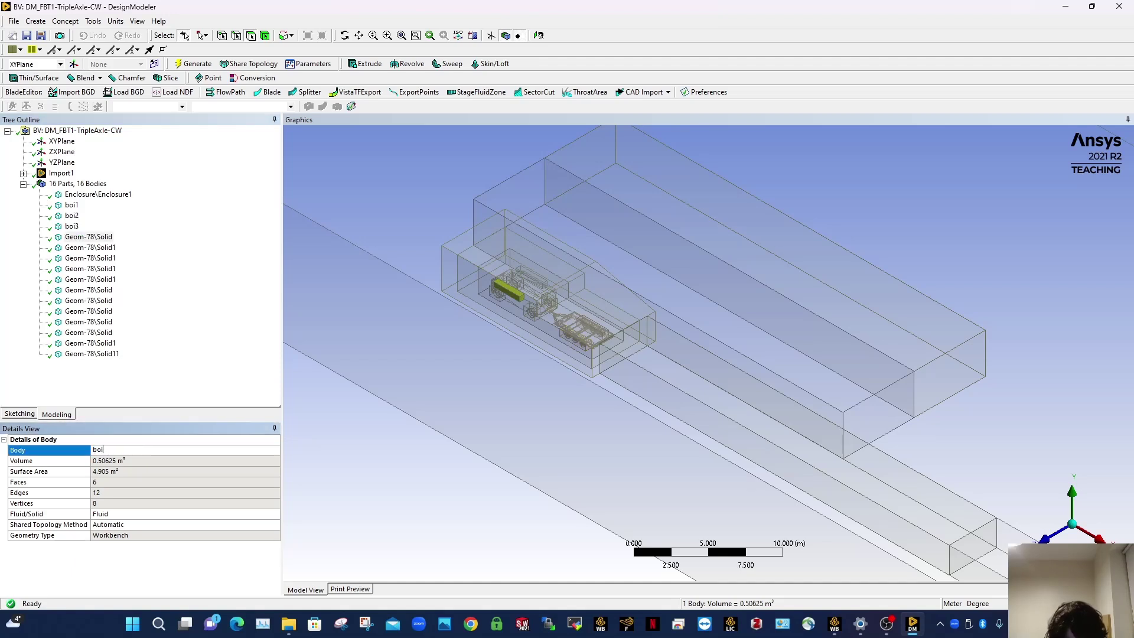
{"action": "type", "text": "mirror"}
Step: Rename the outermost box around the car and trailer as boinearcoarse and the long downstream box as boifarcoarse
{"action": "left_click", "coordinate": [89, 248]}
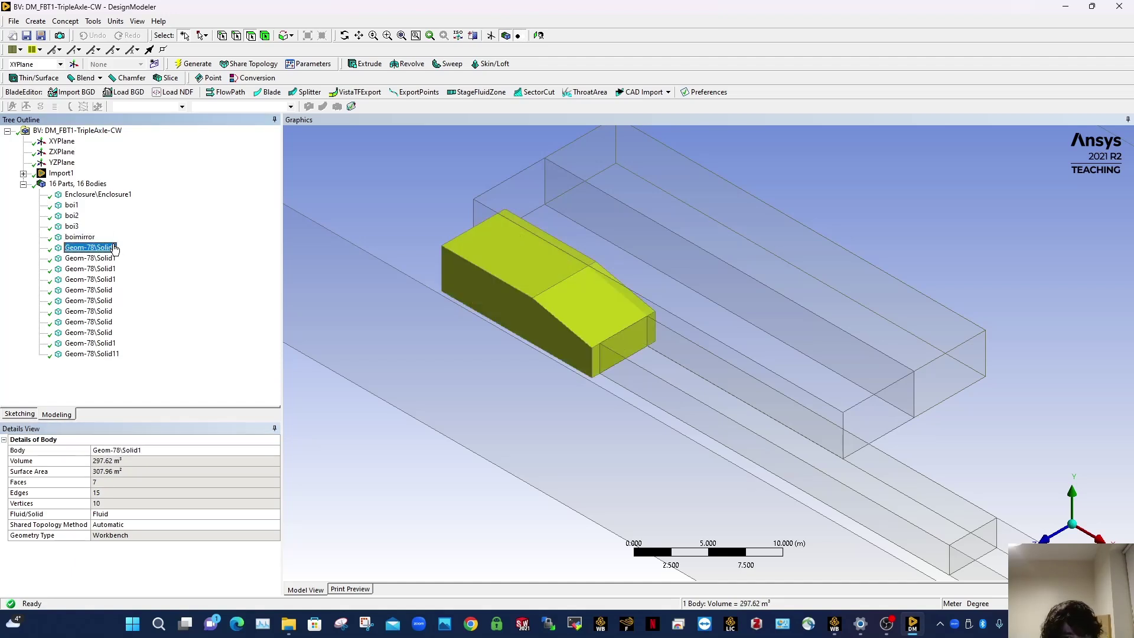
{"action": "left_click", "coordinate": [131, 453]}
{"action": "type", "text": "bo"}
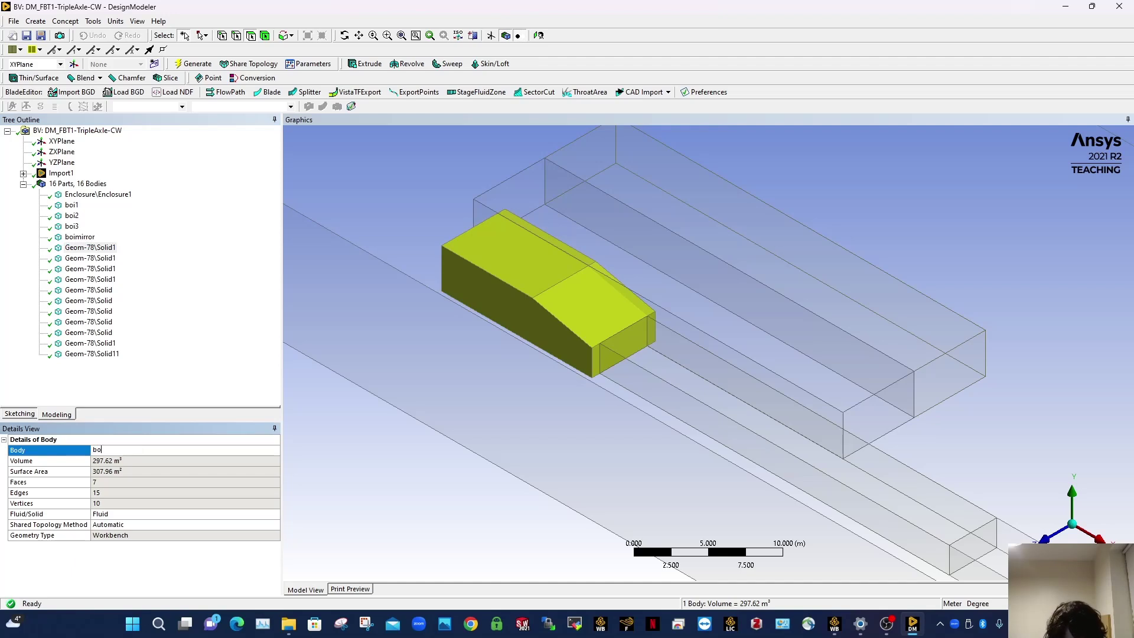
{"action": "type", "text": "inearcoars"}
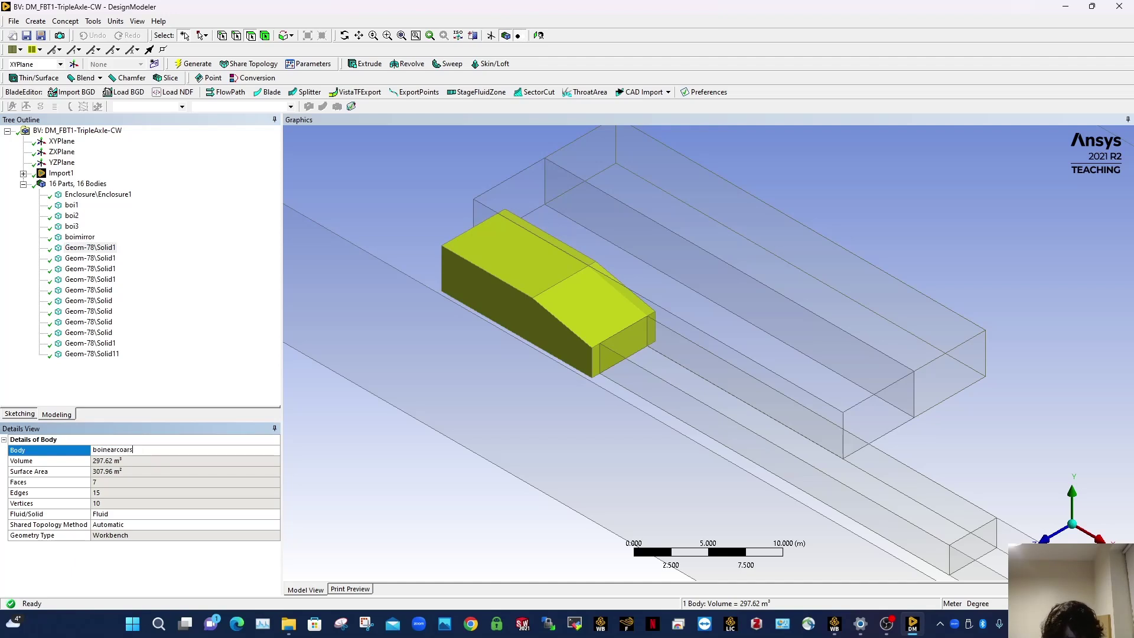
{"action": "type", "text": "e"}
{"action": "key", "text": "Return"}
{"action": "left_click", "coordinate": [88, 258]}
{"action": "left_click", "coordinate": [133, 452]}
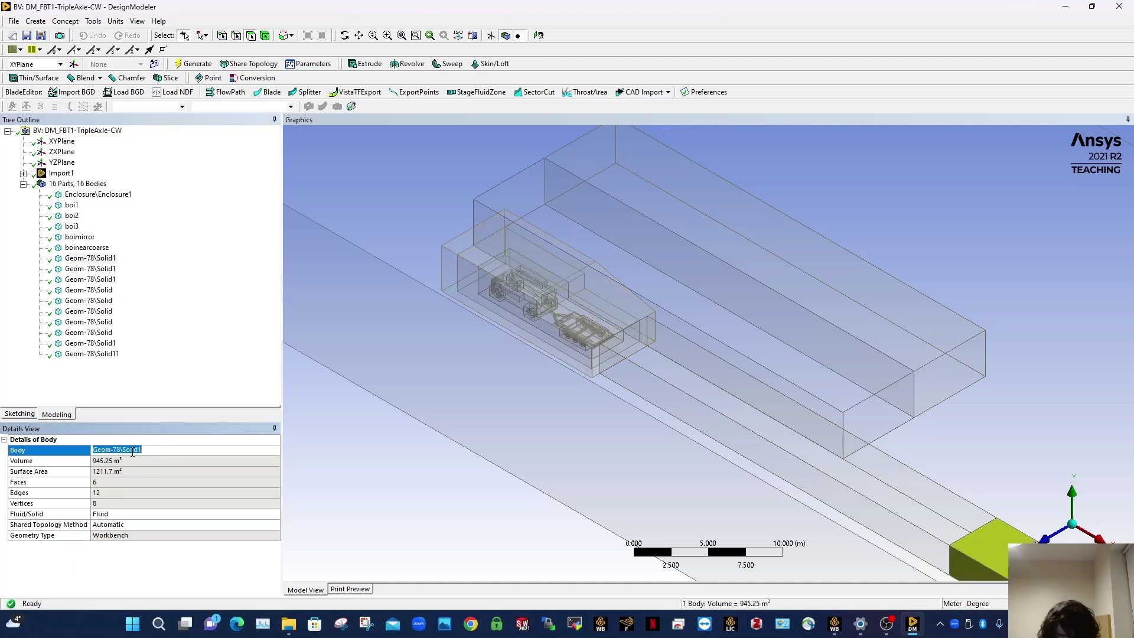
{"action": "type", "text": "boifar"}
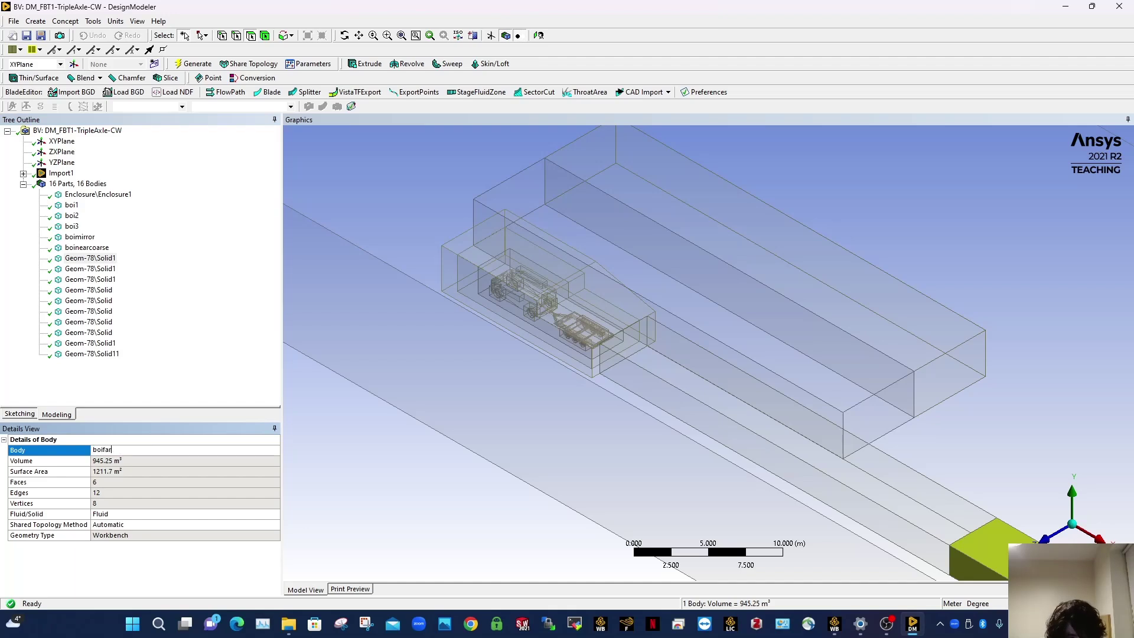
{"action": "key", "text": "Return"}
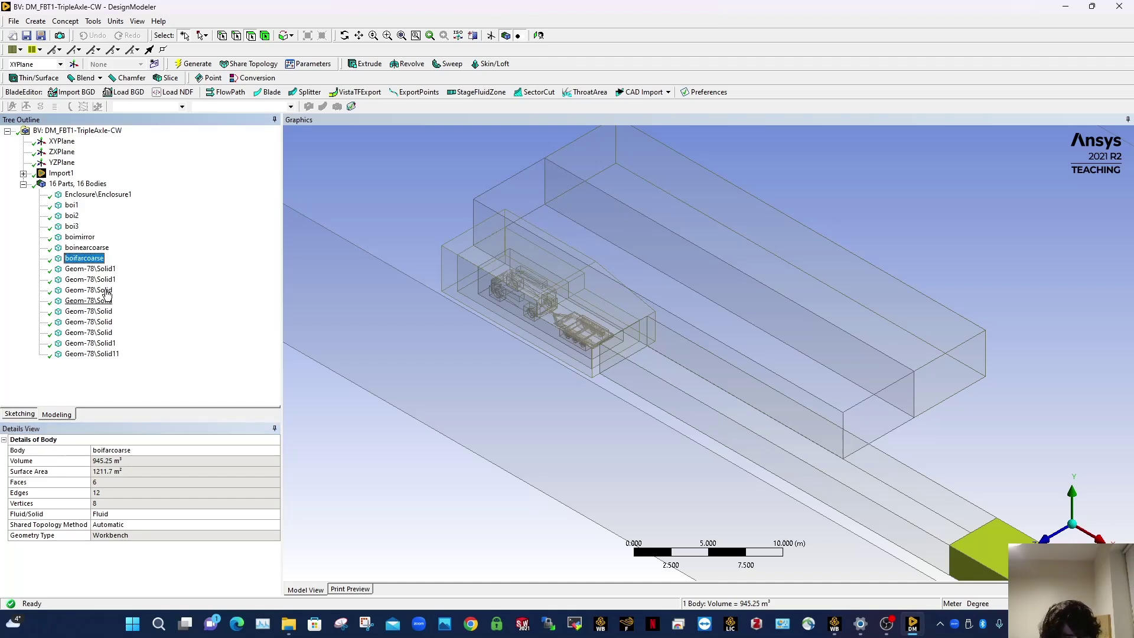
Step: Rename the middle nested box around the car and trailer as boinearmedfine and the innermost one as boinearfine
{"action": "left_click", "coordinate": [105, 279]}
{"action": "left_click", "coordinate": [105, 270]}
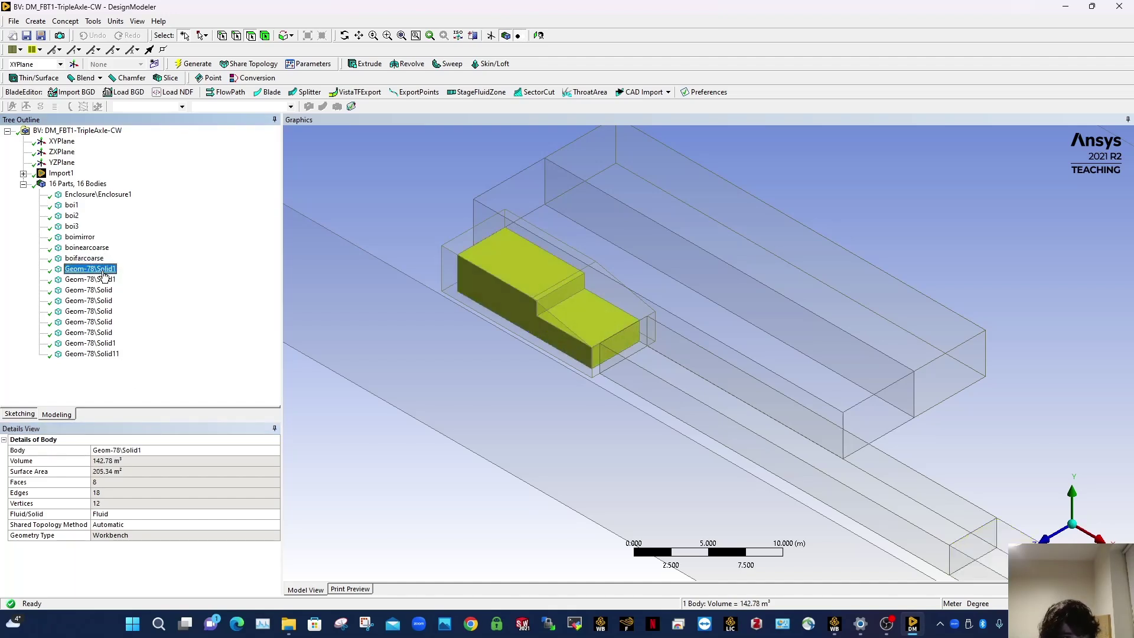
{"action": "left_click", "coordinate": [133, 451]}
{"action": "type", "text": "boinear"}
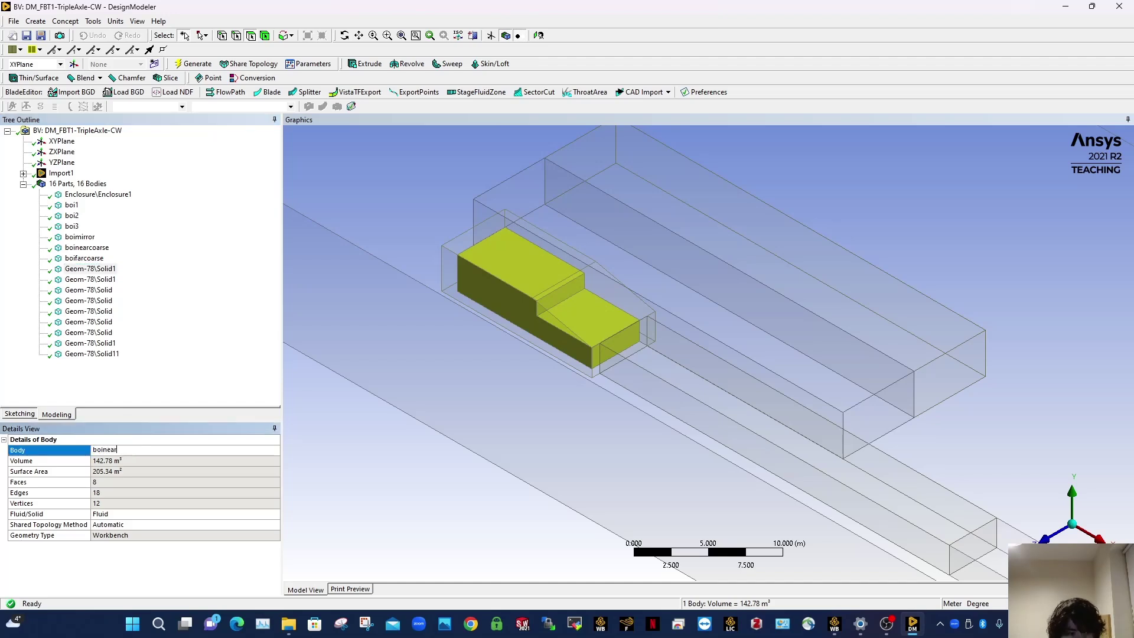
{"action": "type", "text": "medfine"}
{"action": "key", "text": "Return"}
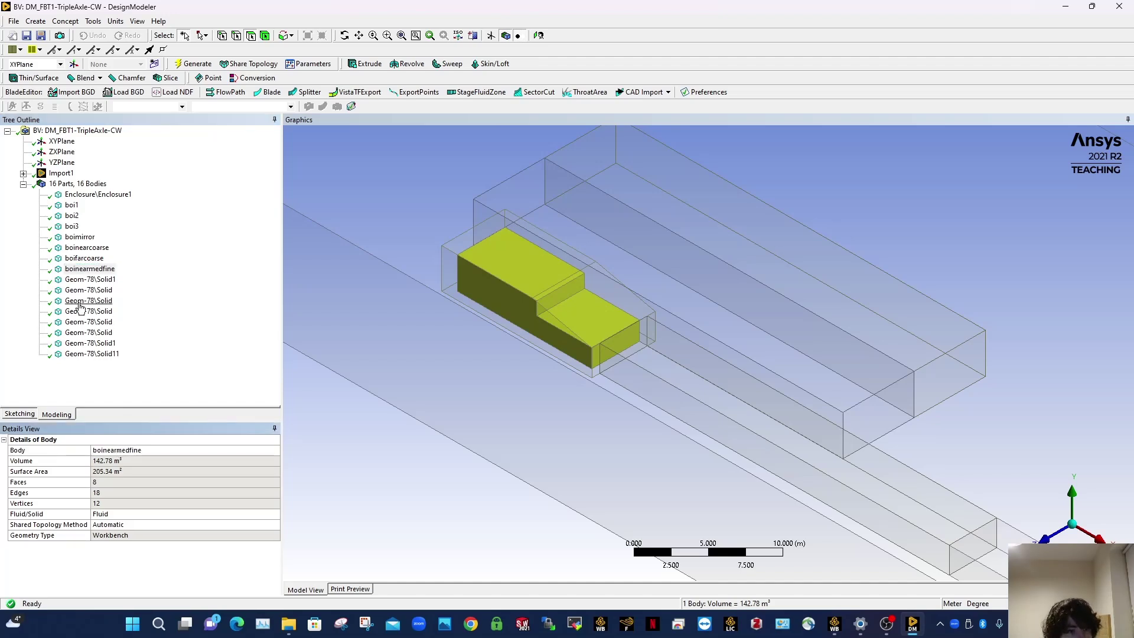
{"action": "left_click", "coordinate": [90, 280]}
{"action": "left_click", "coordinate": [118, 451]}
{"action": "type", "text": "b"}
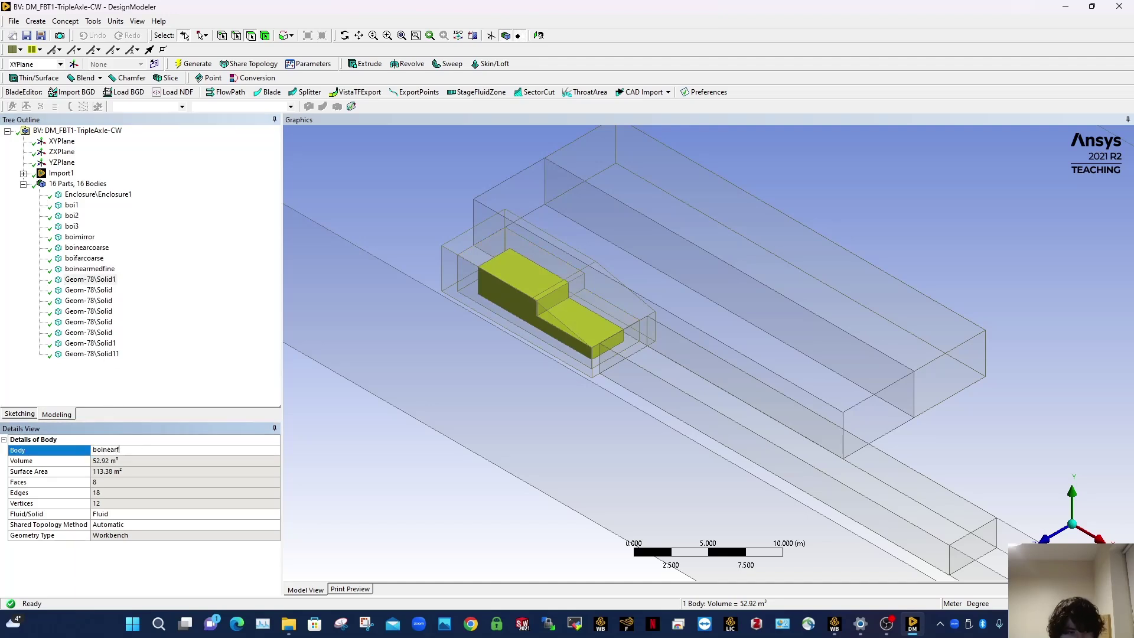
{"action": "key", "text": "Return"}
Step: Rename the far-side box around the car's front wheel as boi12 and the far-side rear wheel box as boi22
{"action": "left_click", "coordinate": [89, 291]}
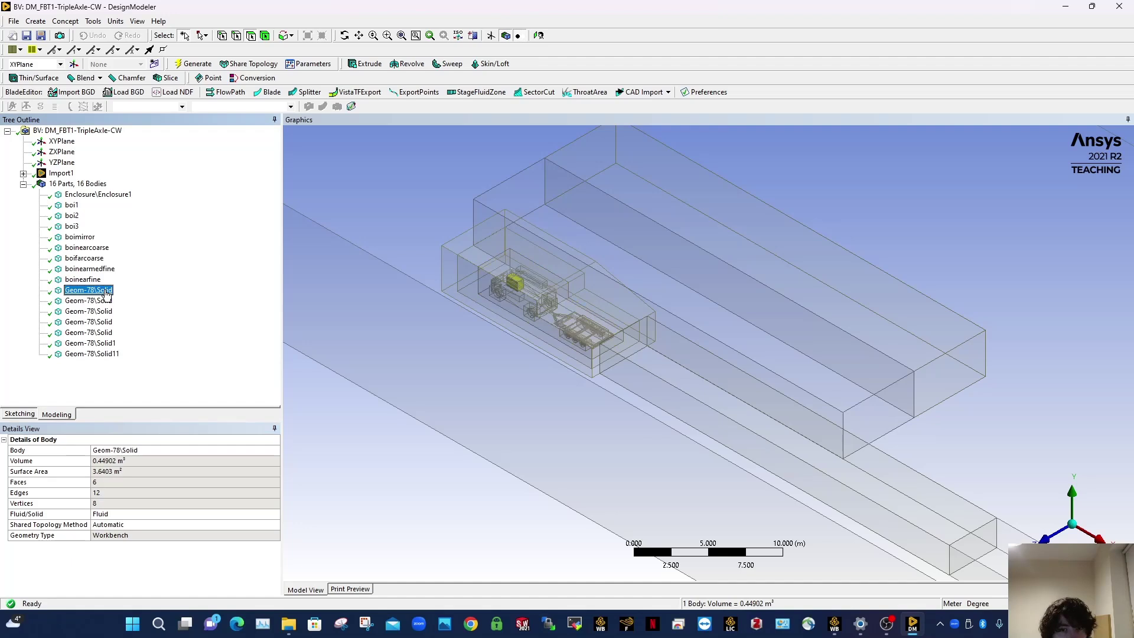
{"action": "left_click", "coordinate": [124, 451]}
{"action": "type", "text": "boi12"}
{"action": "key", "text": "Return"}
{"action": "left_click", "coordinate": [88, 301]}
{"action": "left_click", "coordinate": [135, 451]}
{"action": "type", "text": "boi2"}
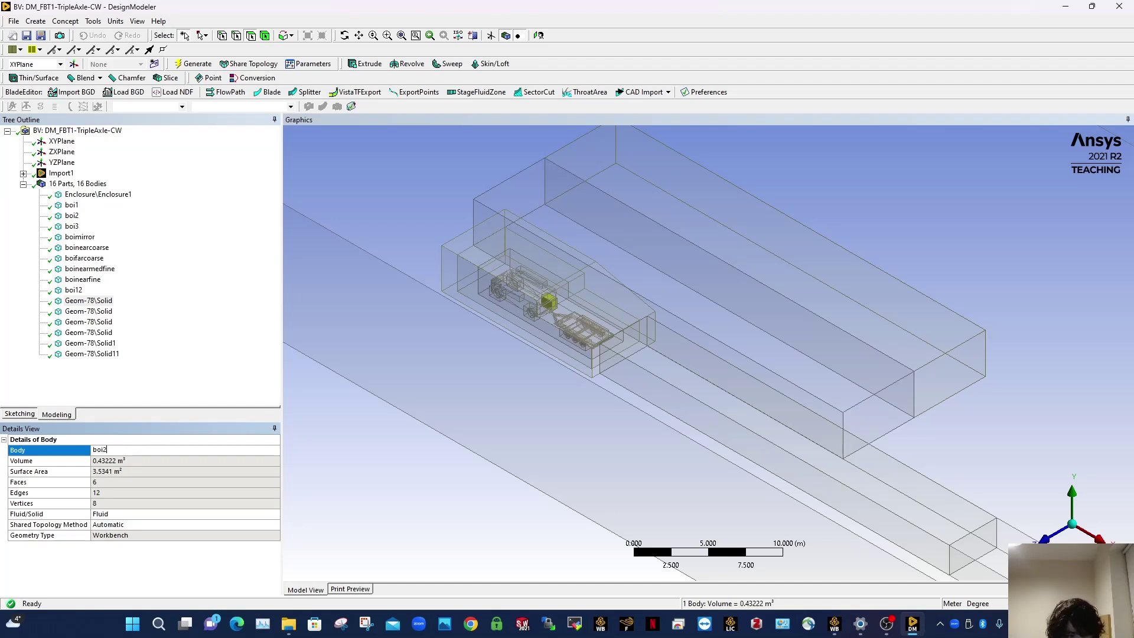
{"action": "type", "text": "2"}
{"action": "key", "text": "Return"}
Step: Rename the far-side trailer wheel box as boi32 and the long box along the car's far side as boimirror2
{"action": "left_click", "coordinate": [89, 311]}
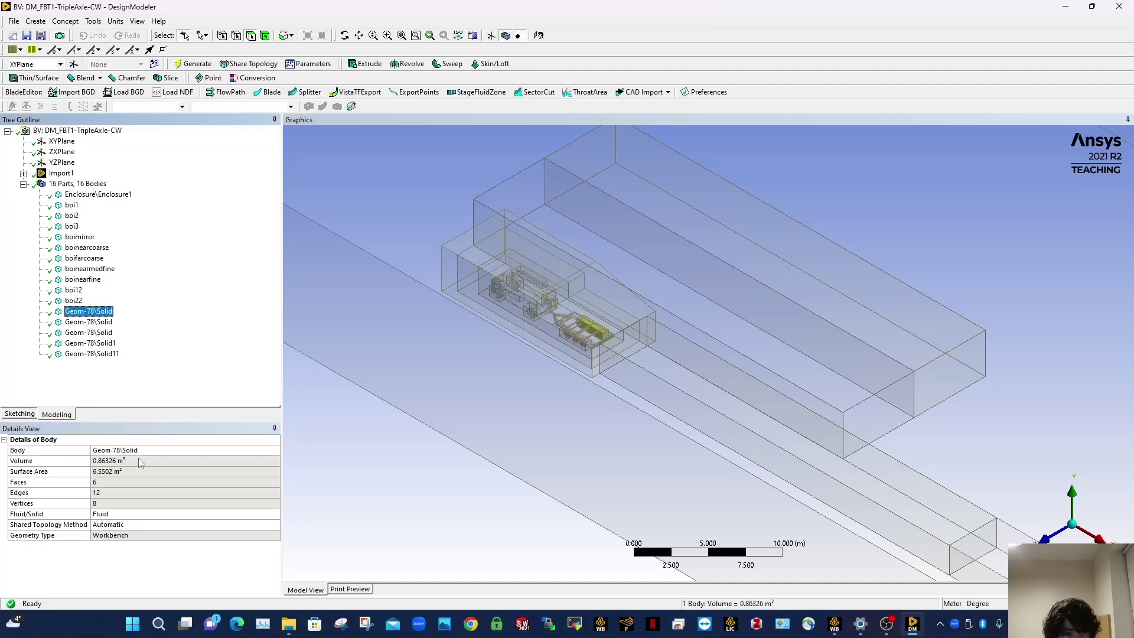
{"action": "left_click", "coordinate": [143, 450]}
{"action": "type", "text": "boi32"}
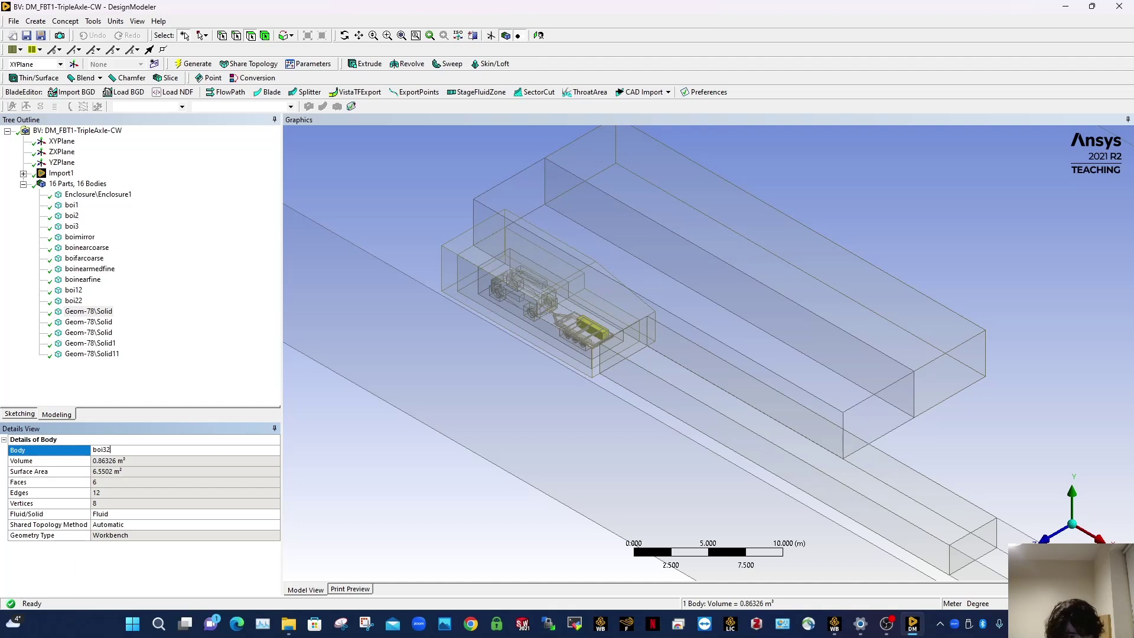
{"action": "key", "text": "Return"}
{"action": "left_click", "coordinate": [89, 322]}
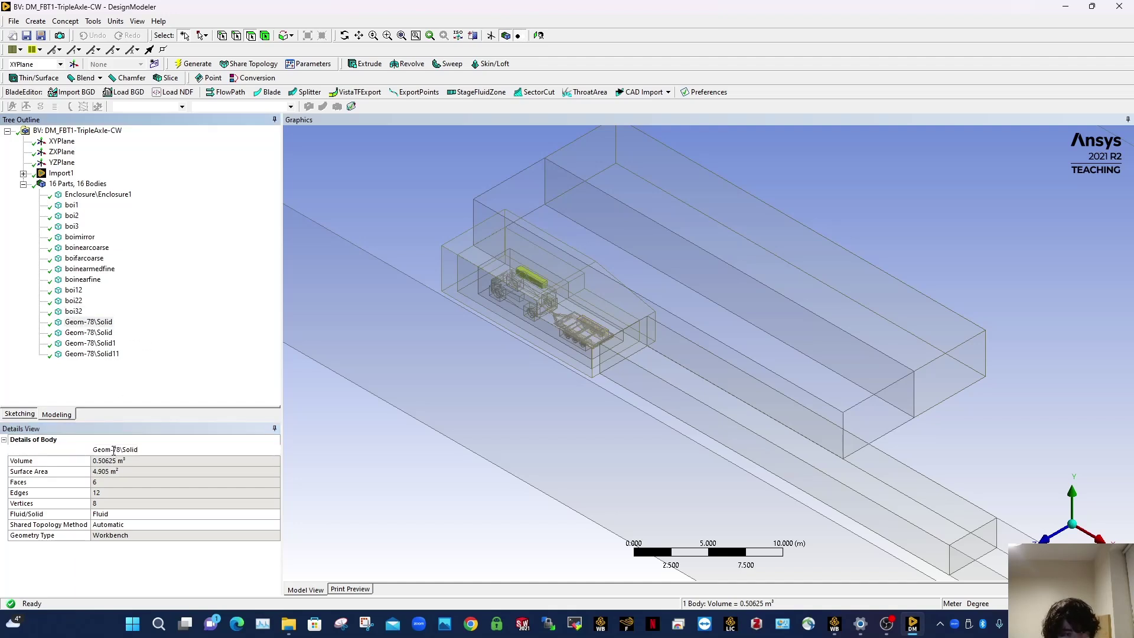
{"action": "left_click", "coordinate": [104, 450]}
{"action": "type", "text": "boimirror"}
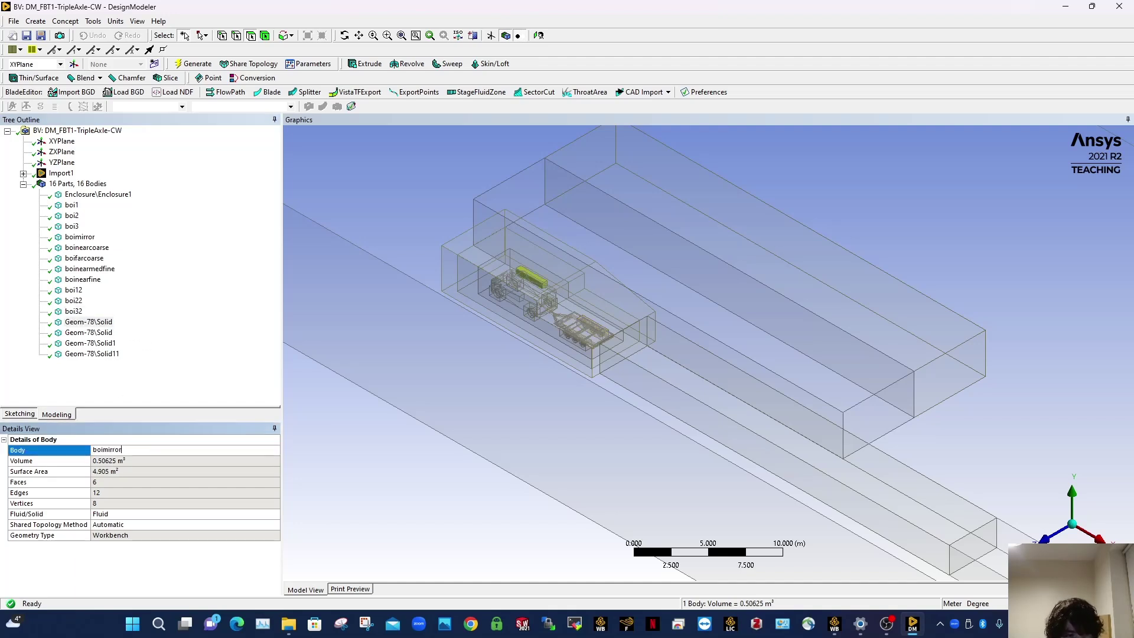
{"action": "type", "text": "2"}
{"action": "key", "text": "Return"}
Step: Rename the outermost crosswind box beside the vehicle as boicwcoarse and the adjacent inner one as boicwmedfine
{"action": "left_click", "coordinate": [89, 333]}
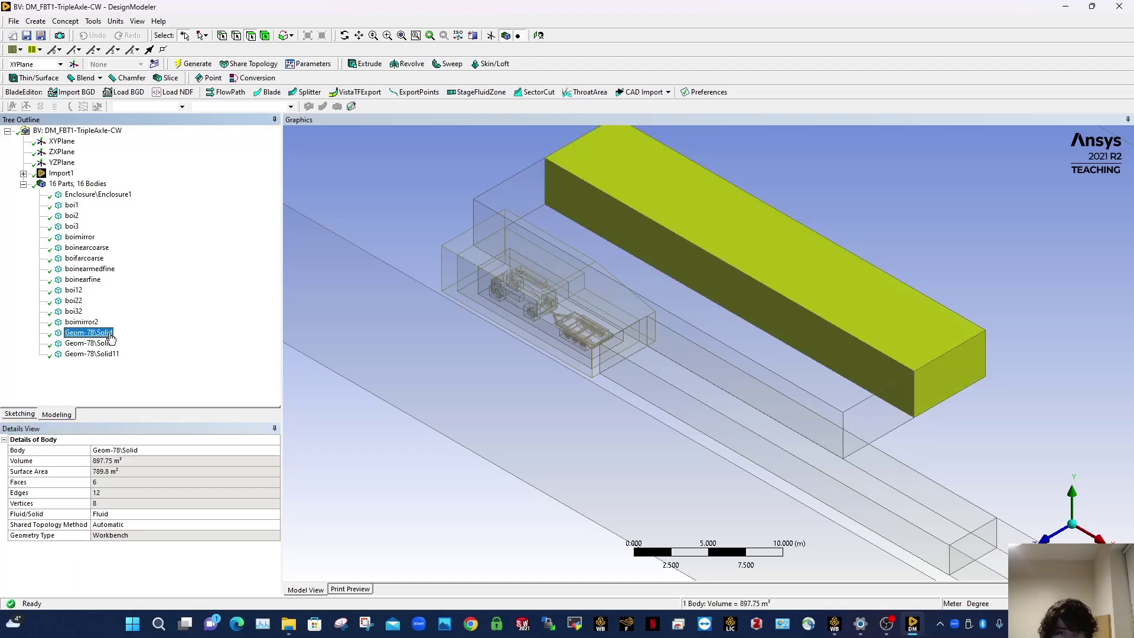
{"action": "left_click", "coordinate": [120, 452]}
{"action": "type", "text": "boicw"}
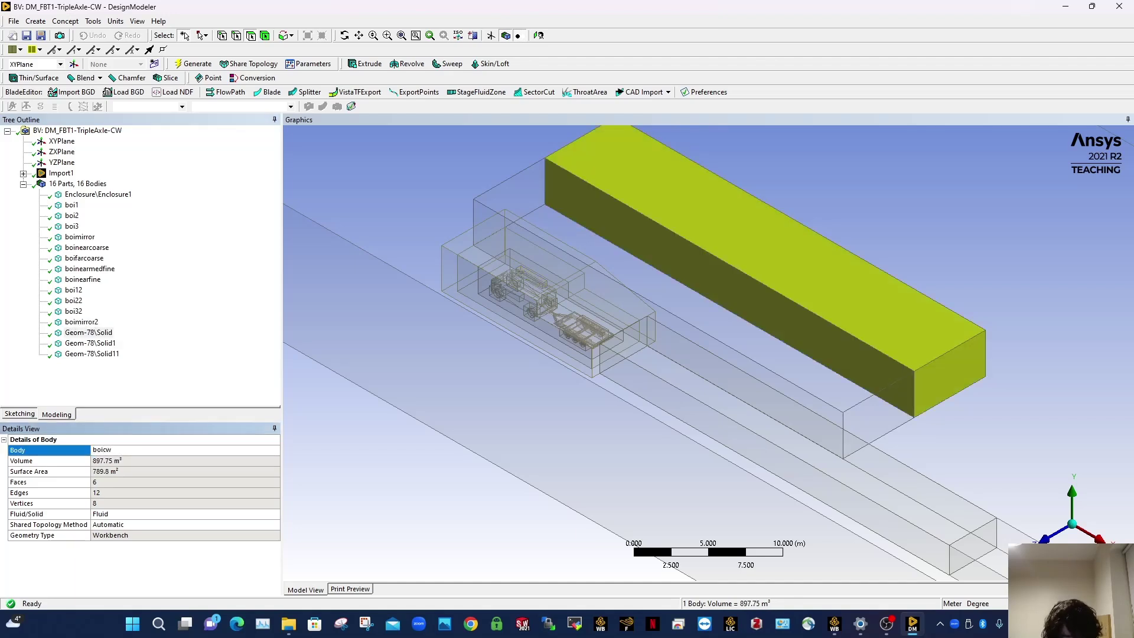
{"action": "type", "text": "coarse"}
{"action": "key", "text": "Return"}
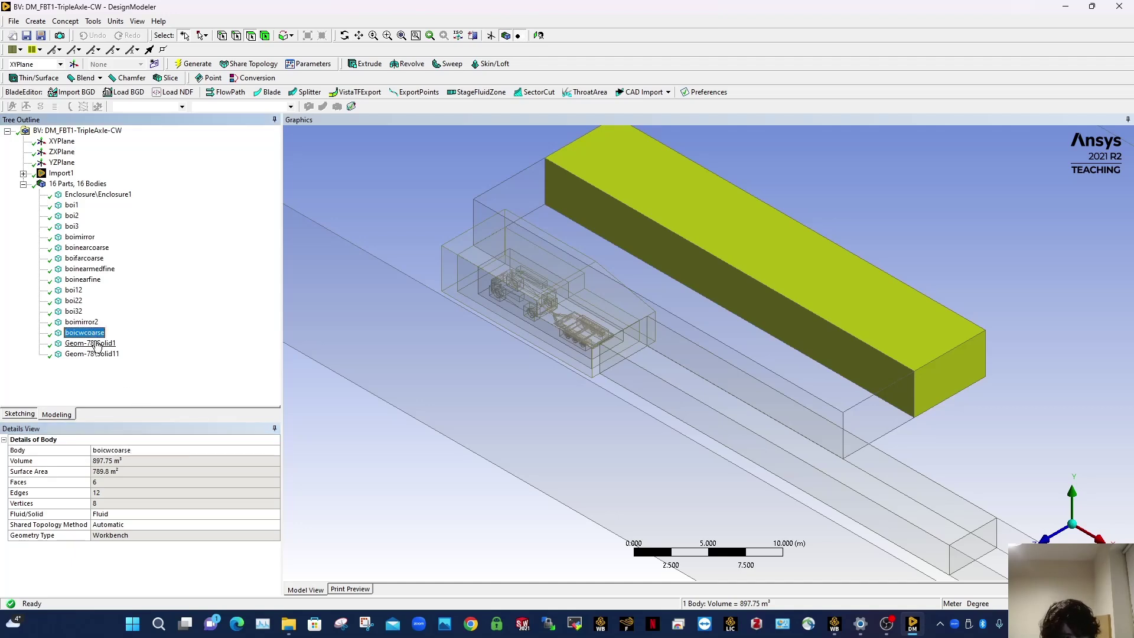
{"action": "left_click", "coordinate": [88, 344]}
{"action": "left_click", "coordinate": [128, 452]}
{"action": "type", "text": "b"}
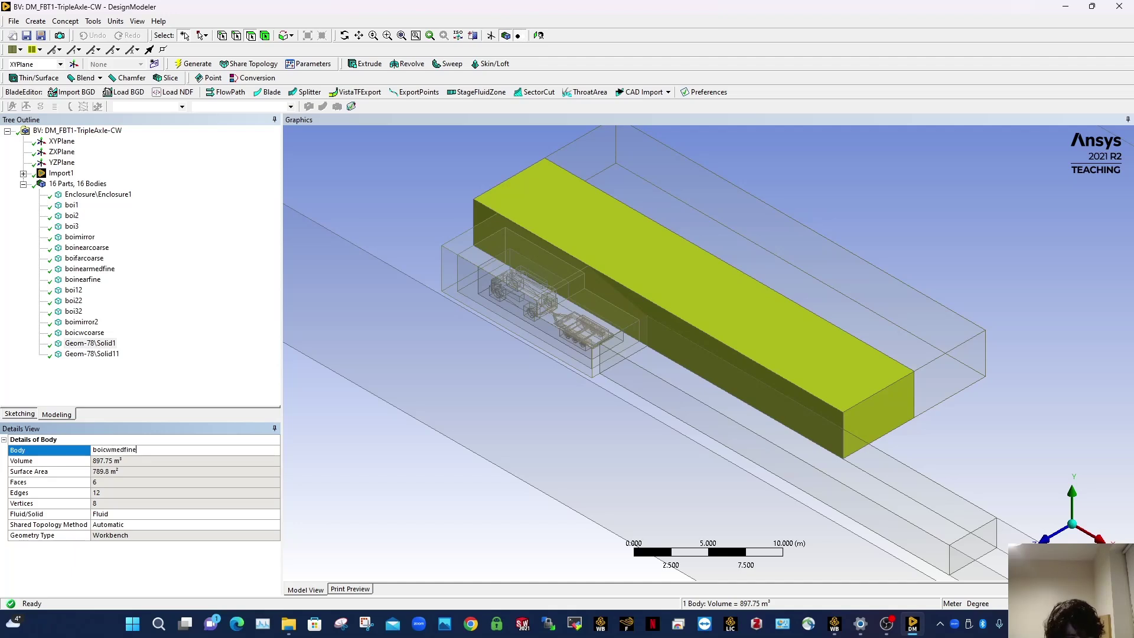
{"action": "type", "text": "oicwmedfine"}
{"action": "key", "text": "Return"}
Step: Rename the remaining long box downstream of the trailer, Geom-78\Solid11, as boifarmedfine
{"action": "left_click", "coordinate": [114, 354]}
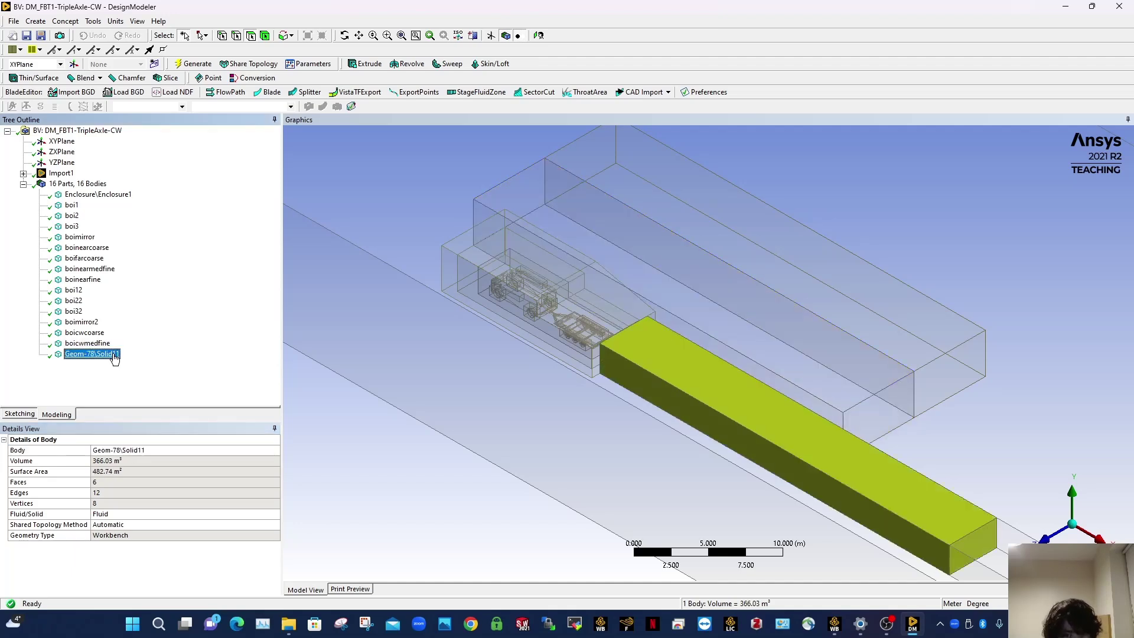
{"action": "left_click", "coordinate": [128, 450]}
{"action": "type", "text": "boifarme"}
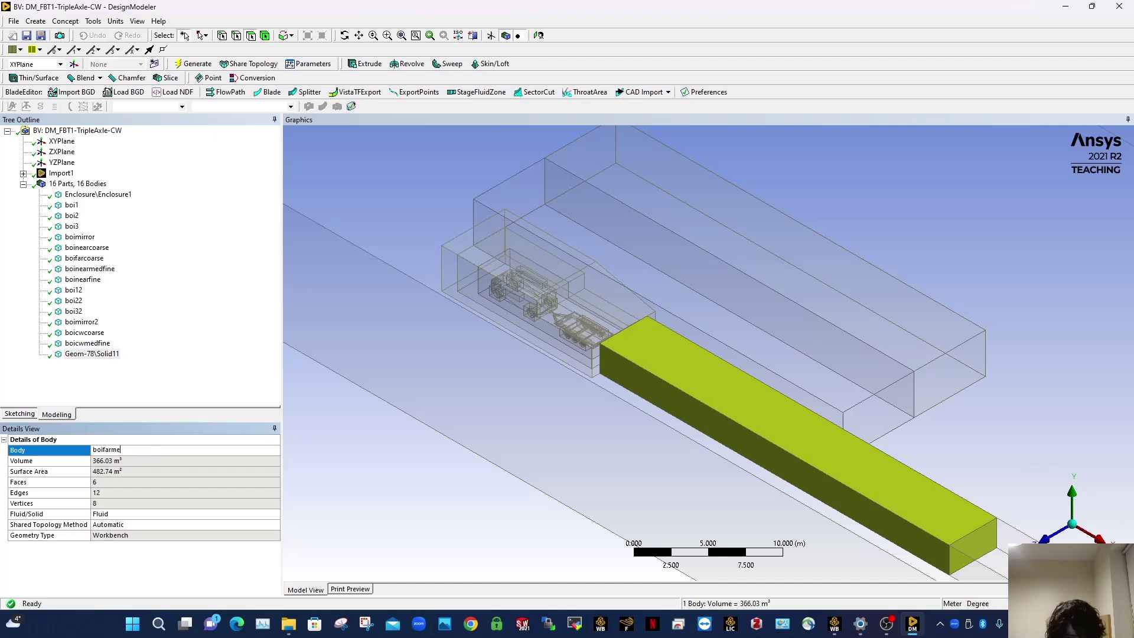
{"action": "type", "text": "dfine"}
{"action": "key", "text": "Return"}
{"action": "left_click", "coordinate": [155, 370]}
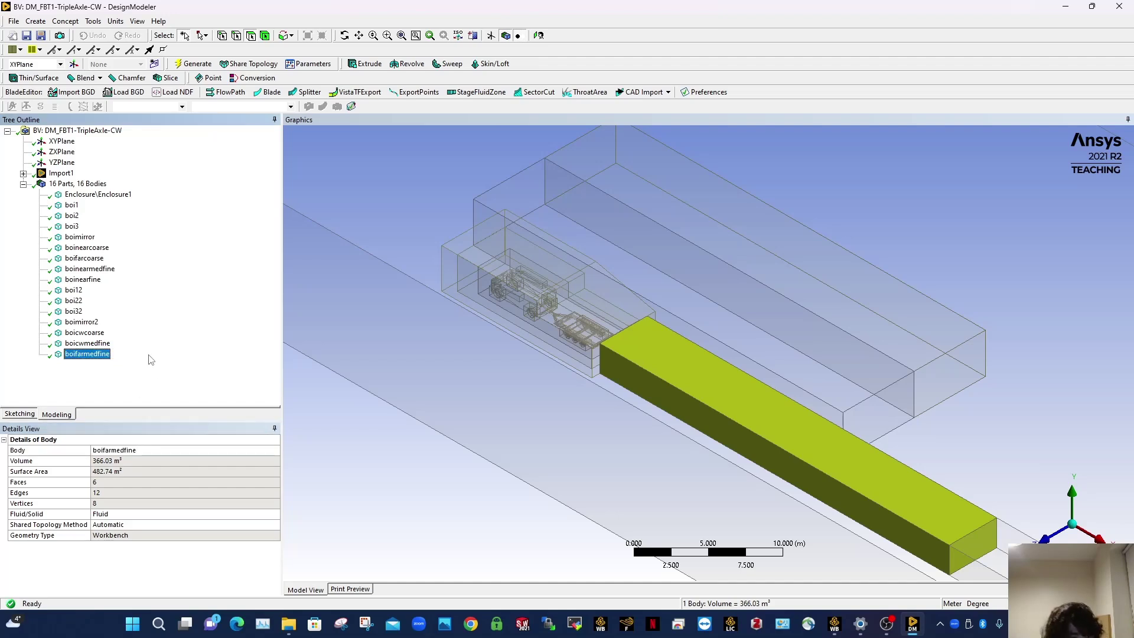
Step: Save the project with the renamed bodies and close DesignModeler
{"action": "left_click", "coordinate": [89, 269]}
{"action": "left_click", "coordinate": [95, 354]}
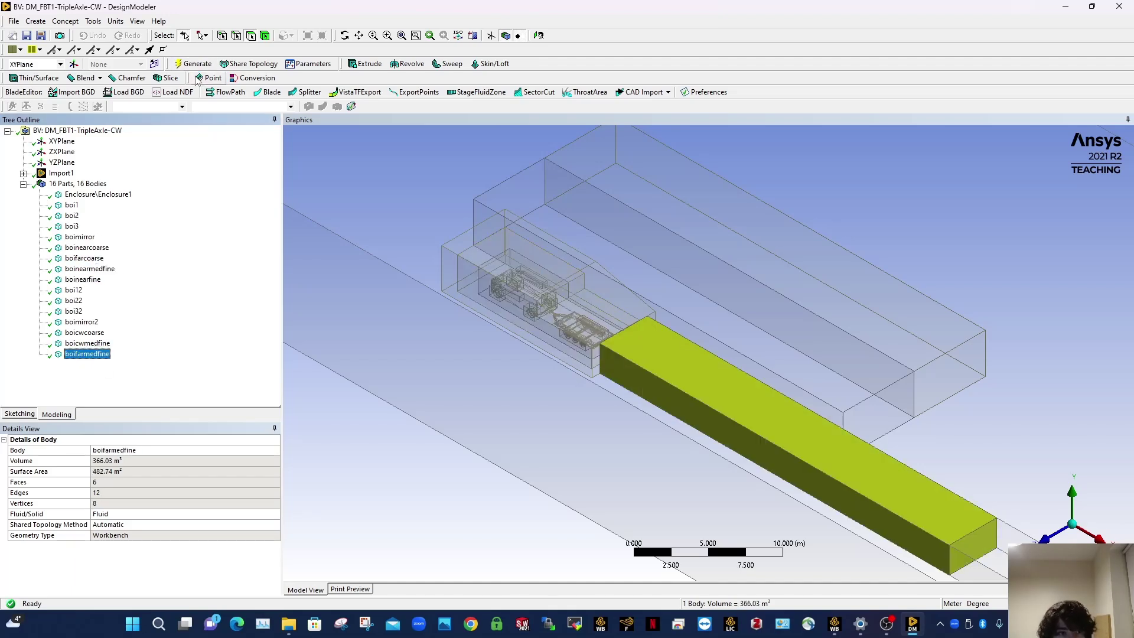
{"action": "left_click", "coordinate": [27, 35]}
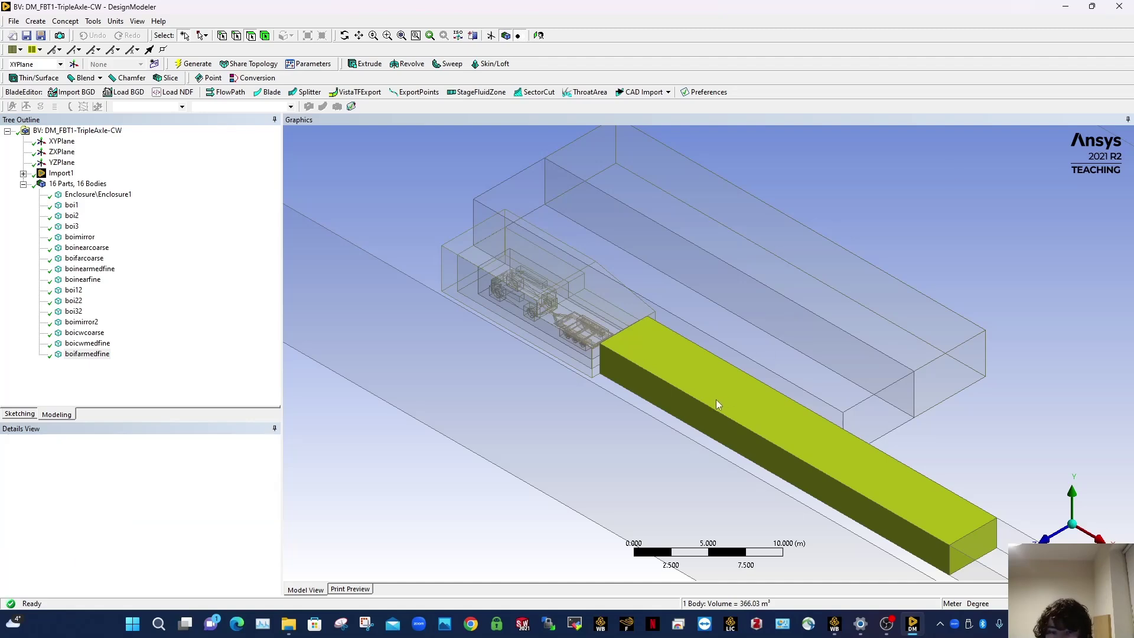
{"action": "key", "text": "alt+F4"}
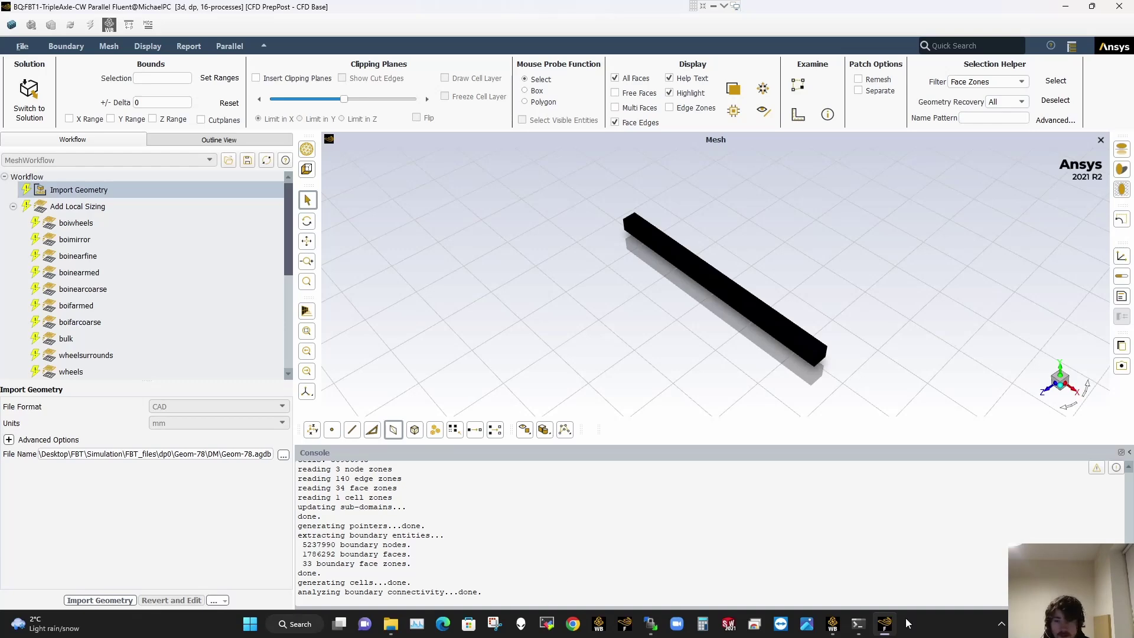
Step: Switch to the FBT1-TripleAxle-CW Fluent Meshing session and import the Geom-78.agdb geometry in millimetres
{"action": "left_click", "coordinate": [831, 626]}
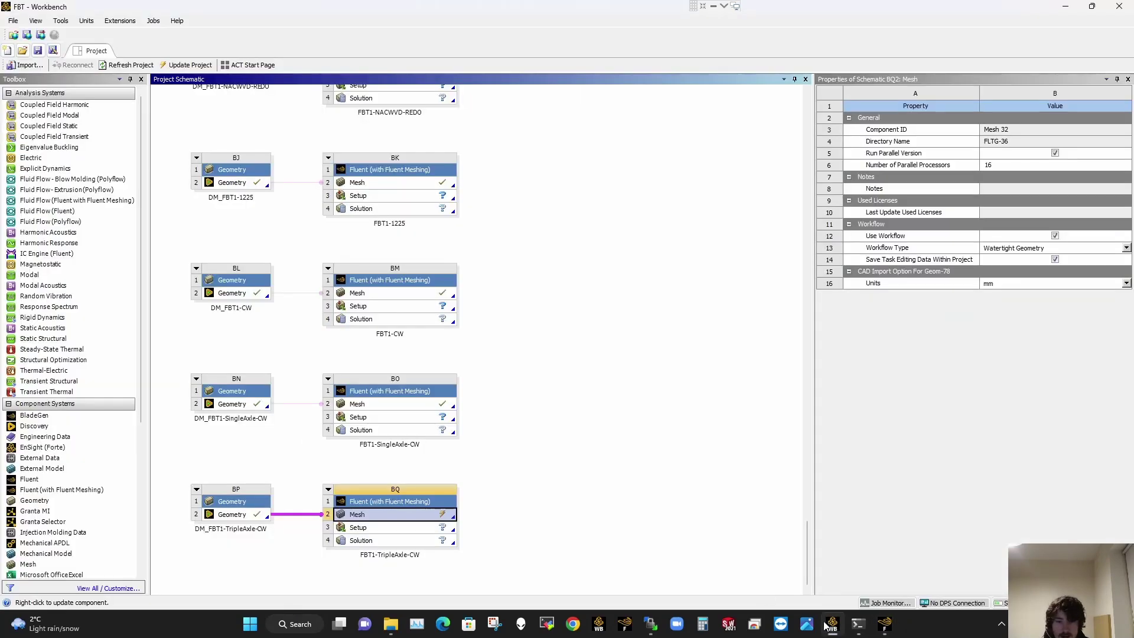
{"action": "left_click", "coordinate": [234, 550]}
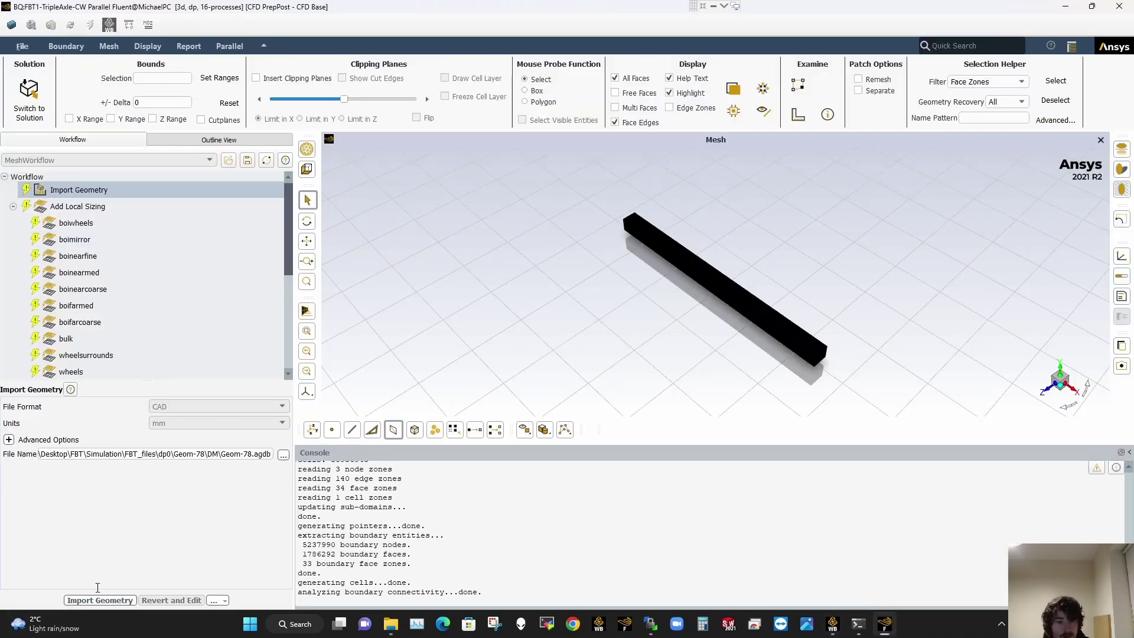
{"action": "left_click", "coordinate": [96, 600]}
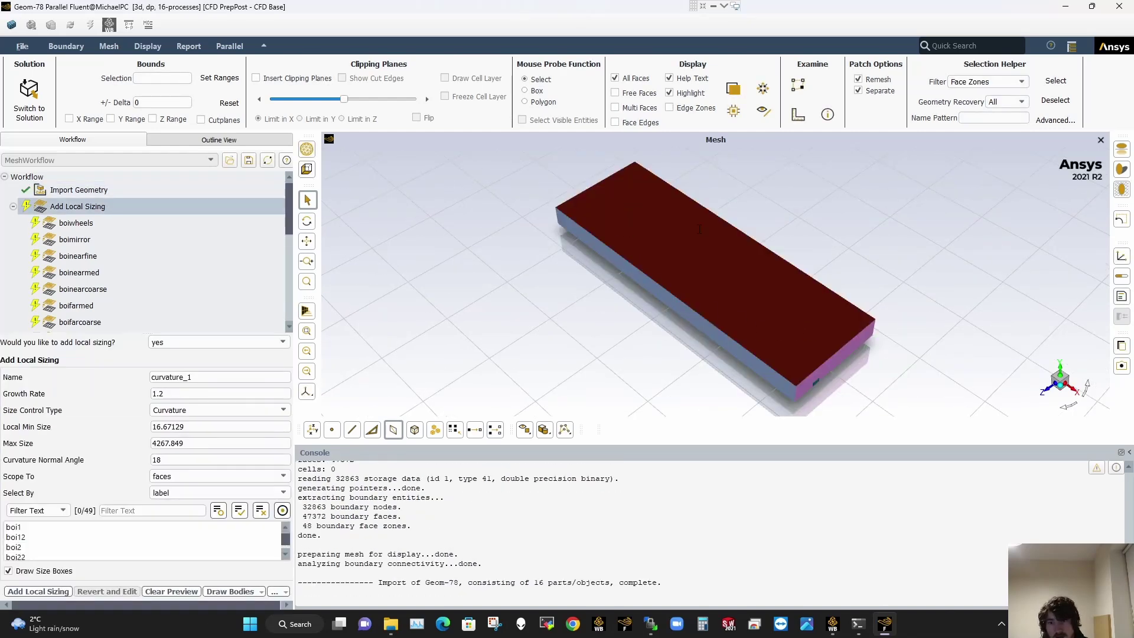
Step: Add boi12, boi22 and boi32 to the boiwheels body-of-influence sizing and update it with a target mesh size of 12
{"action": "left_click", "coordinate": [94, 222]}
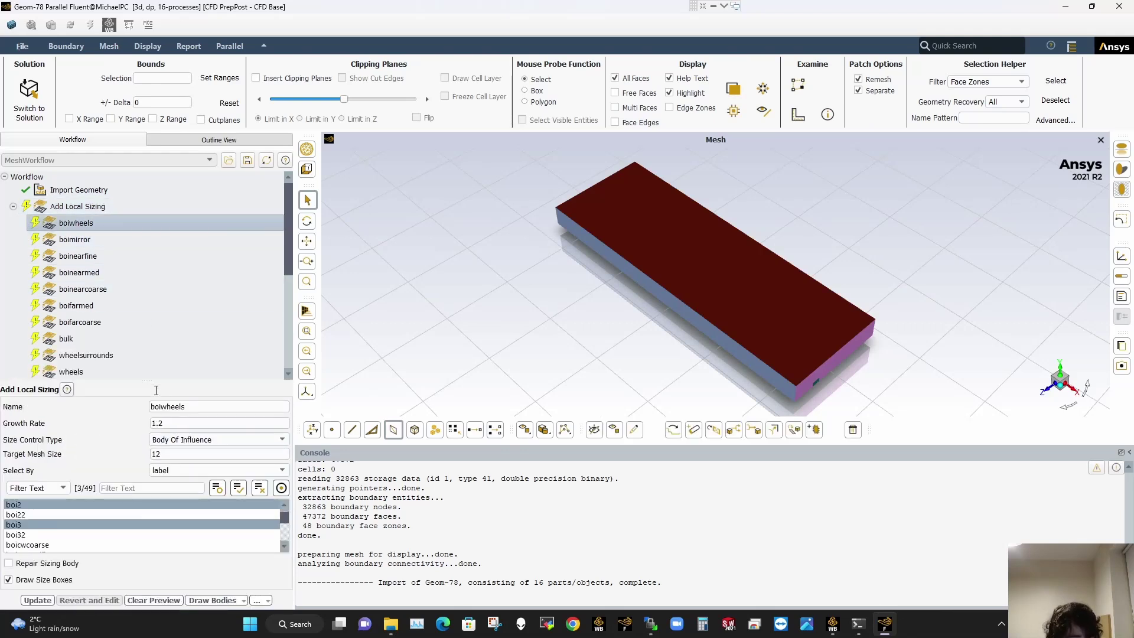
{"action": "left_click_drag", "start_coordinate": [147, 380], "coordinate": [154, 271]}
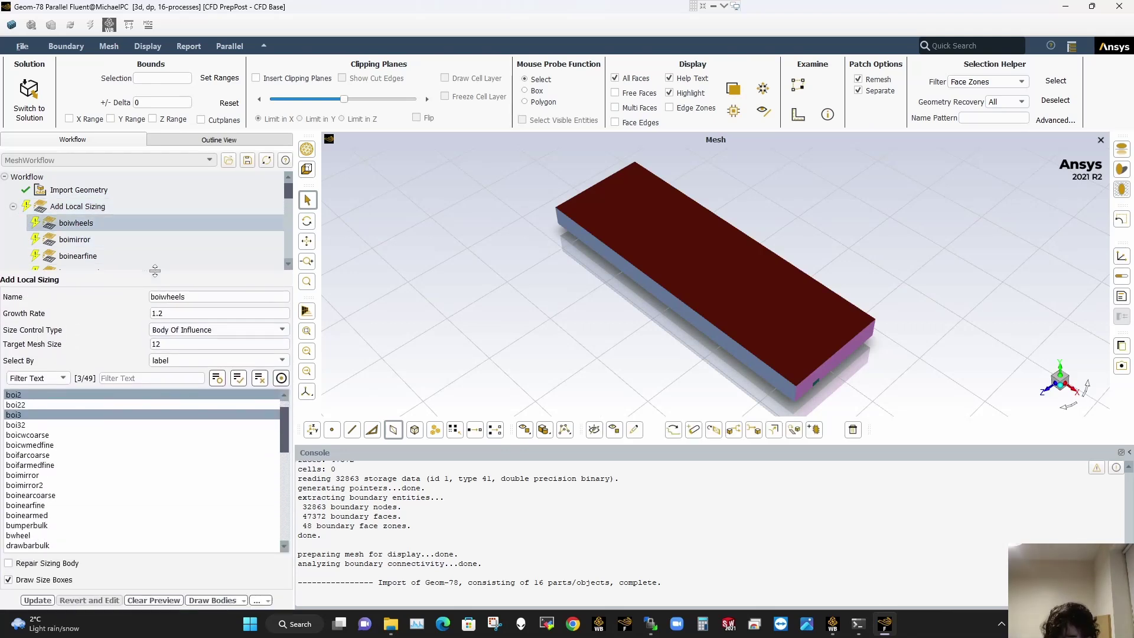
{"action": "left_click", "coordinate": [41, 405]}
{"action": "left_click", "coordinate": [37, 425]}
{"action": "left_click", "coordinate": [44, 445]}
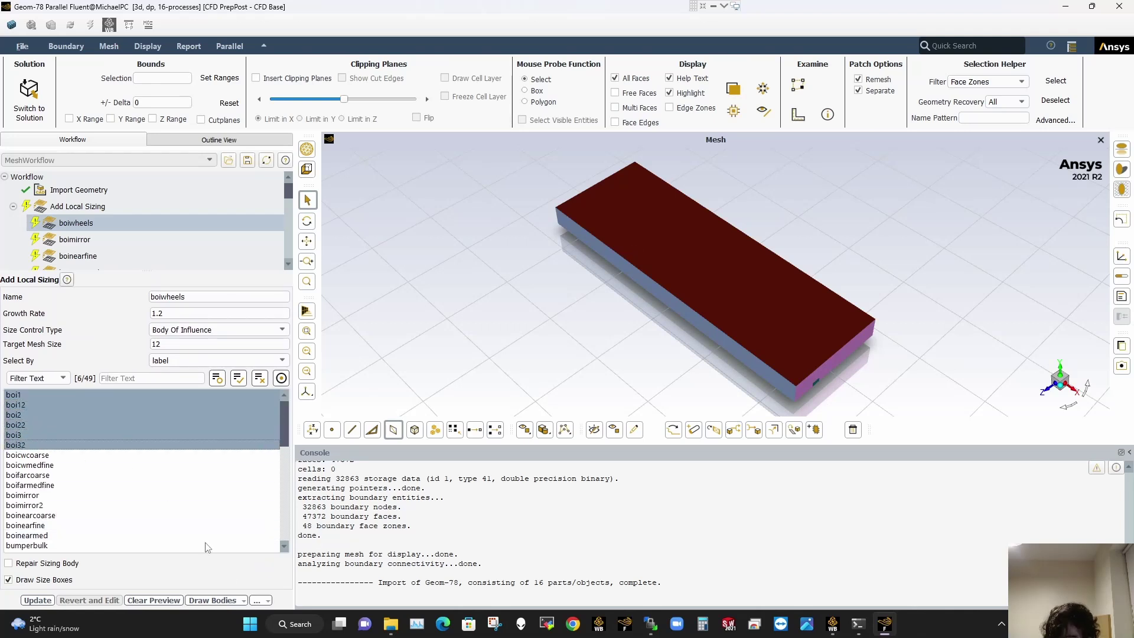
{"action": "left_click", "coordinate": [36, 601]}
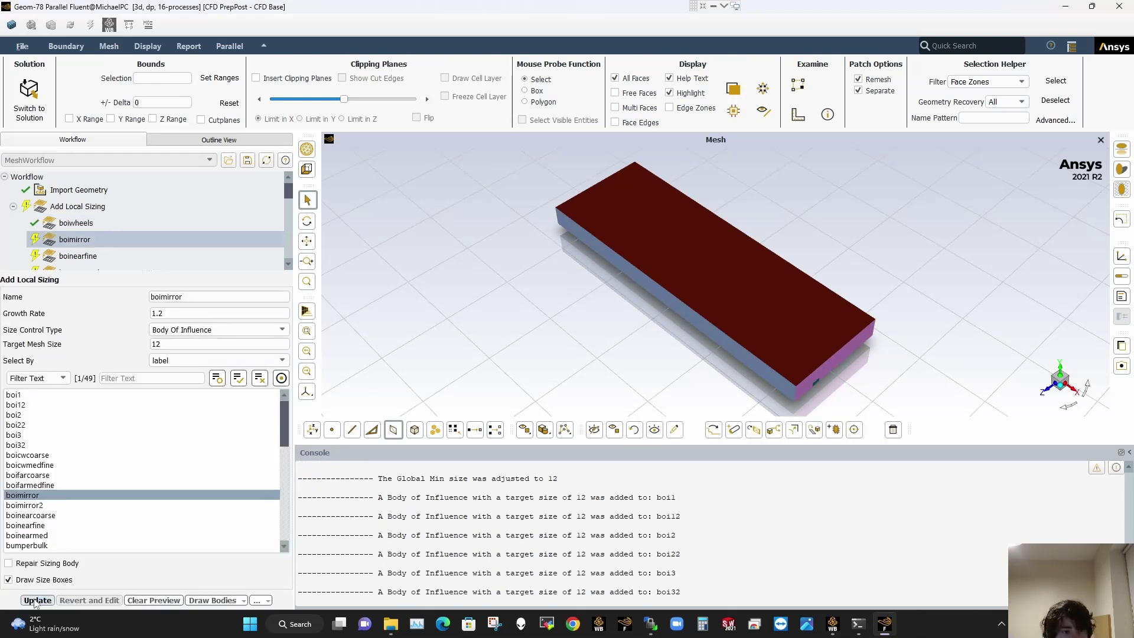
Step: Add boimirror2 to the boimirror sizing and update it, and update the boinearfine sizing with a target mesh size of 24
{"action": "left_click", "coordinate": [47, 505]}
{"action": "left_click", "coordinate": [37, 600]}
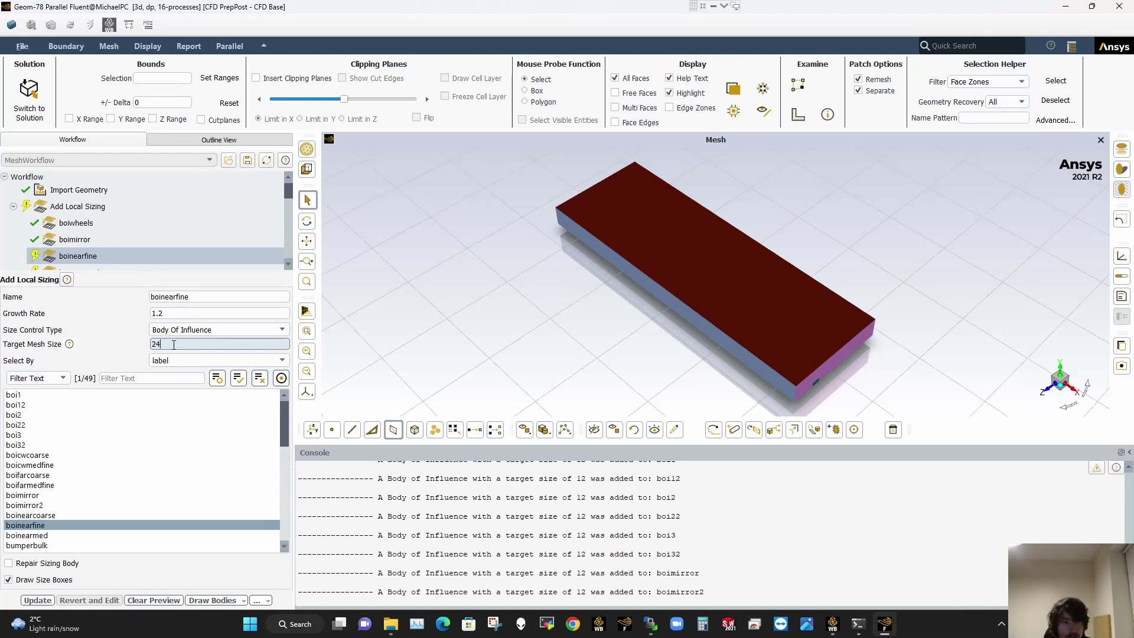
{"action": "left_click", "coordinate": [41, 600]}
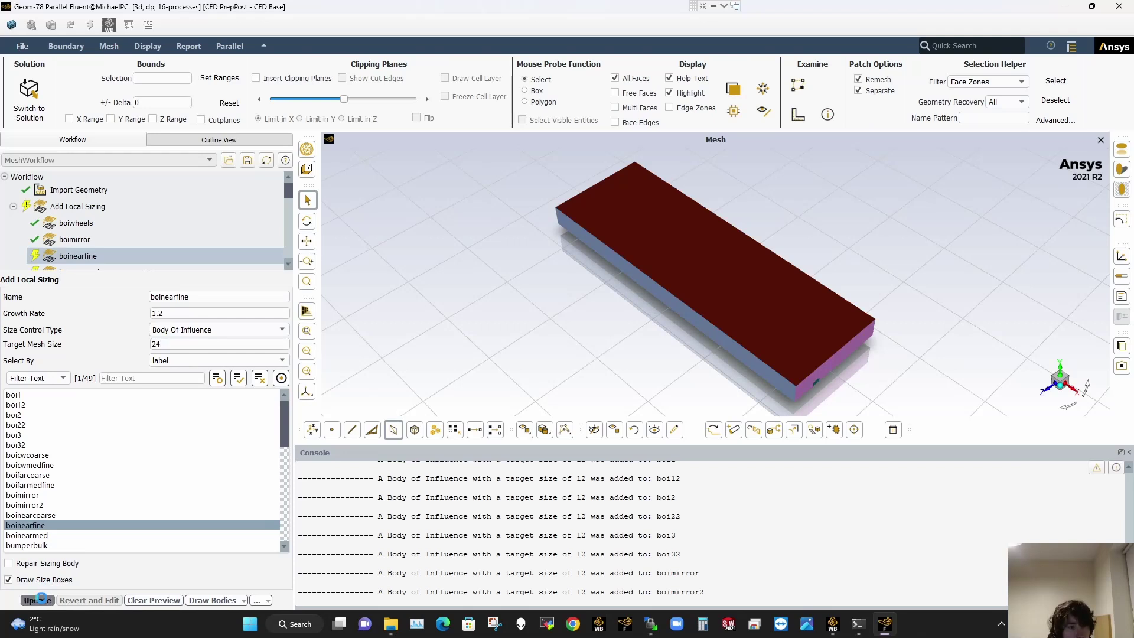
Step: Update the boinearmed sizing with a target mesh size of 32 and the boinearcoarse sizing with 50
{"action": "left_click", "coordinate": [172, 342]}
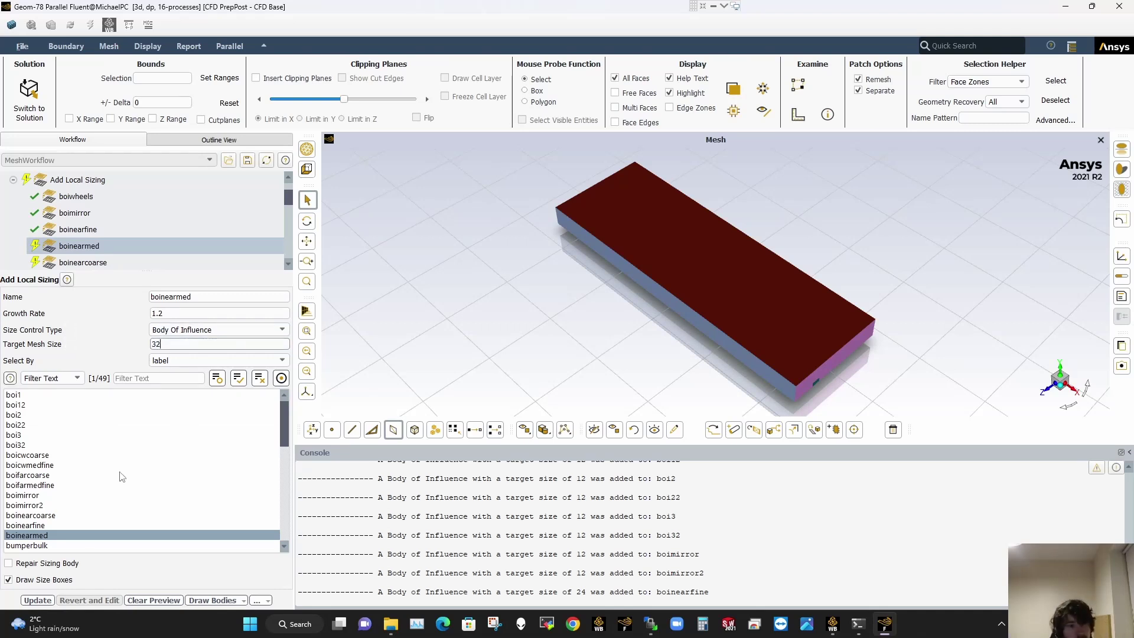
{"action": "left_click", "coordinate": [39, 601]}
{"action": "left_click", "coordinate": [157, 344]}
{"action": "left_click_drag", "start_coordinate": [164, 345], "coordinate": [147, 349]}
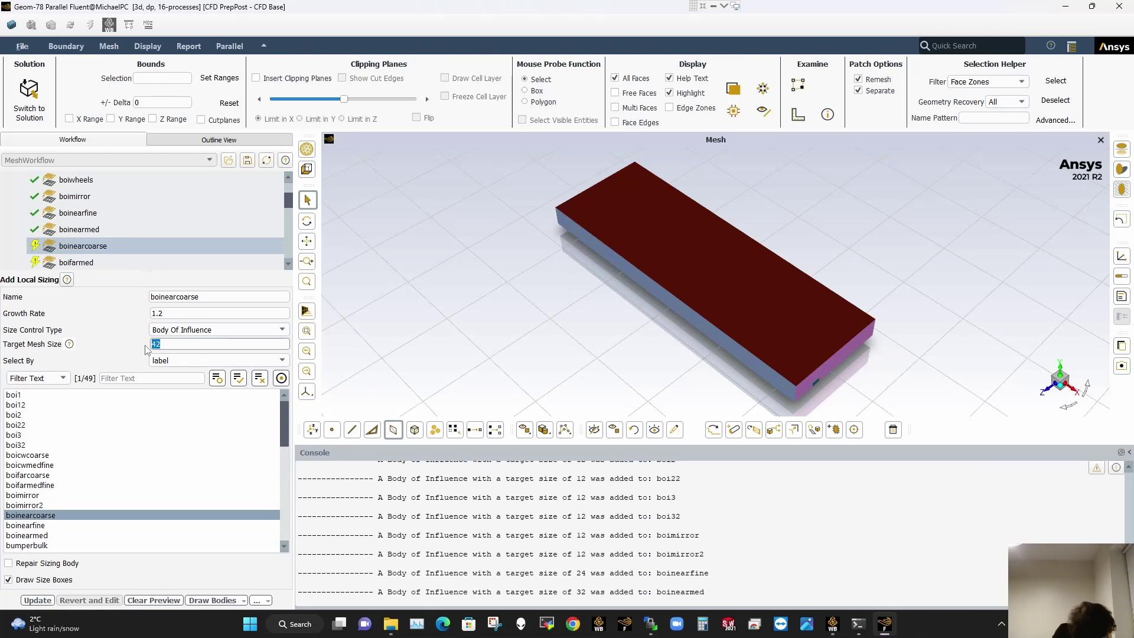
{"action": "type", "text": "50"}
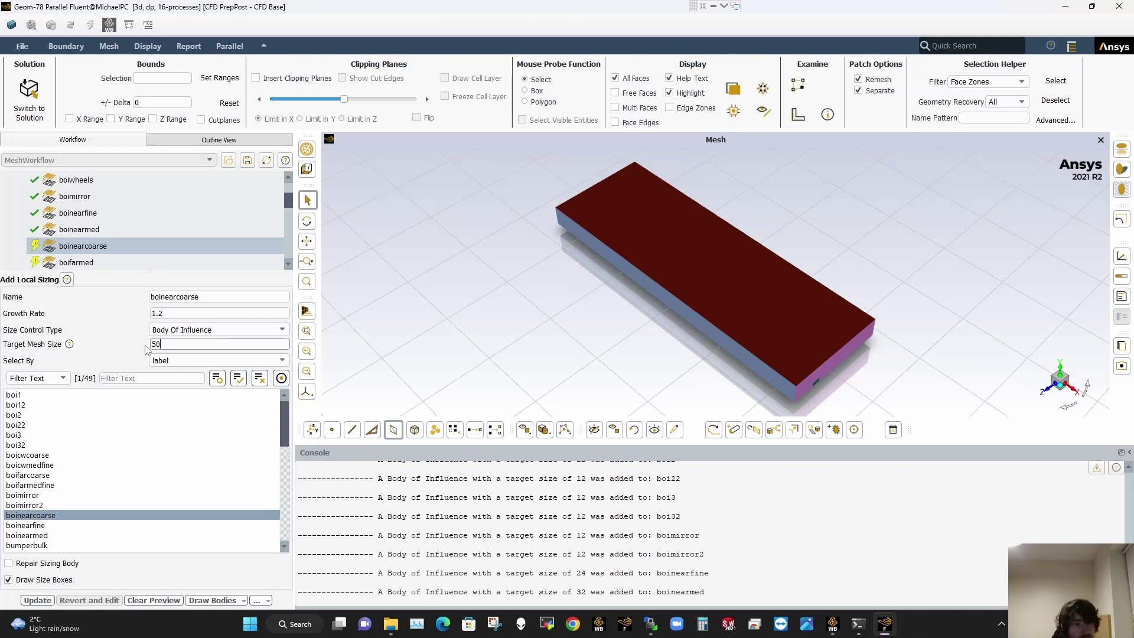
{"action": "left_click", "coordinate": [24, 601]}
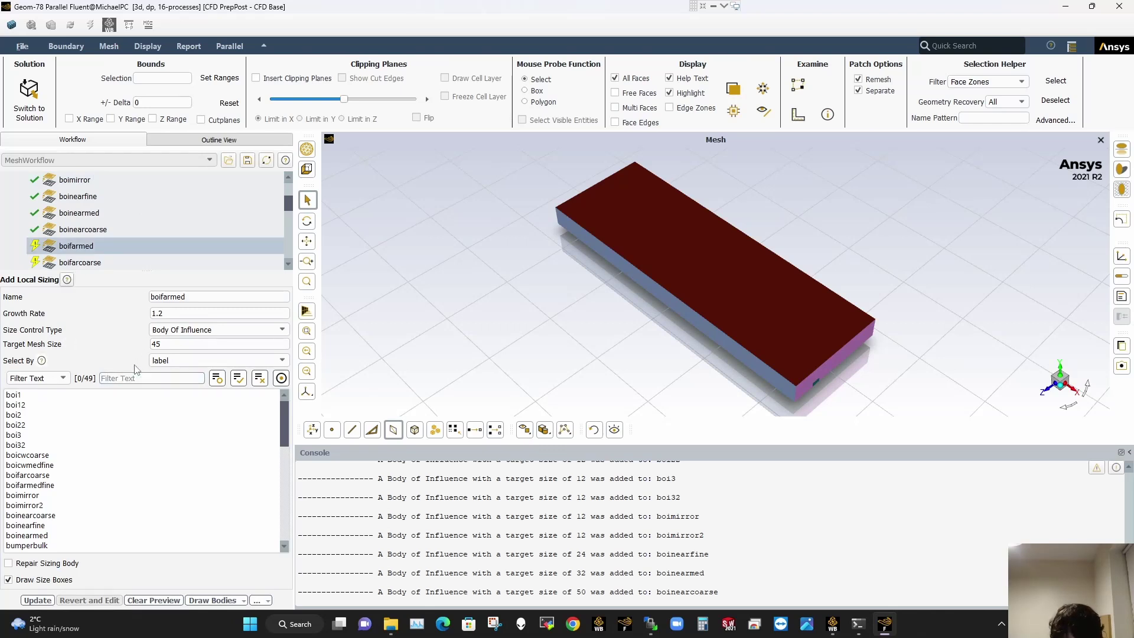
Step: Scope the boifarmed sizing to boicwmedfine and boifarmedfine by filtering for *medfine*, and update it with a target mesh size of 60
{"action": "type", "text": "med"}
{"action": "key", "text": "BackSpace"}
{"action": "key", "text": "BackSpace"}
{"action": "key", "text": "BackSpace"}
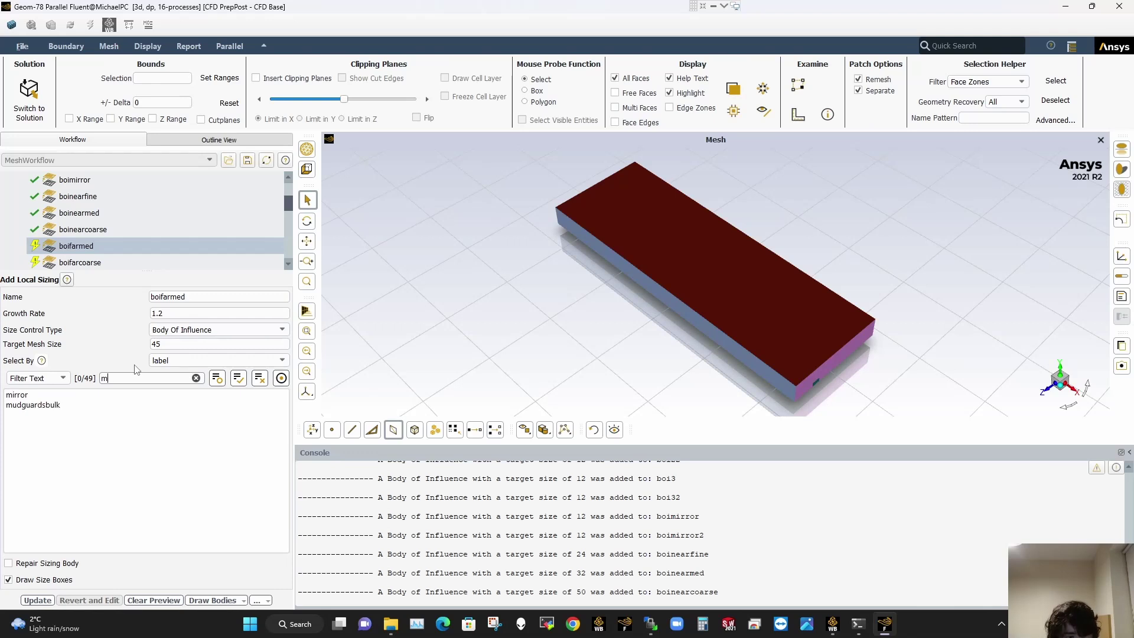
{"action": "type", "text": "*med"}
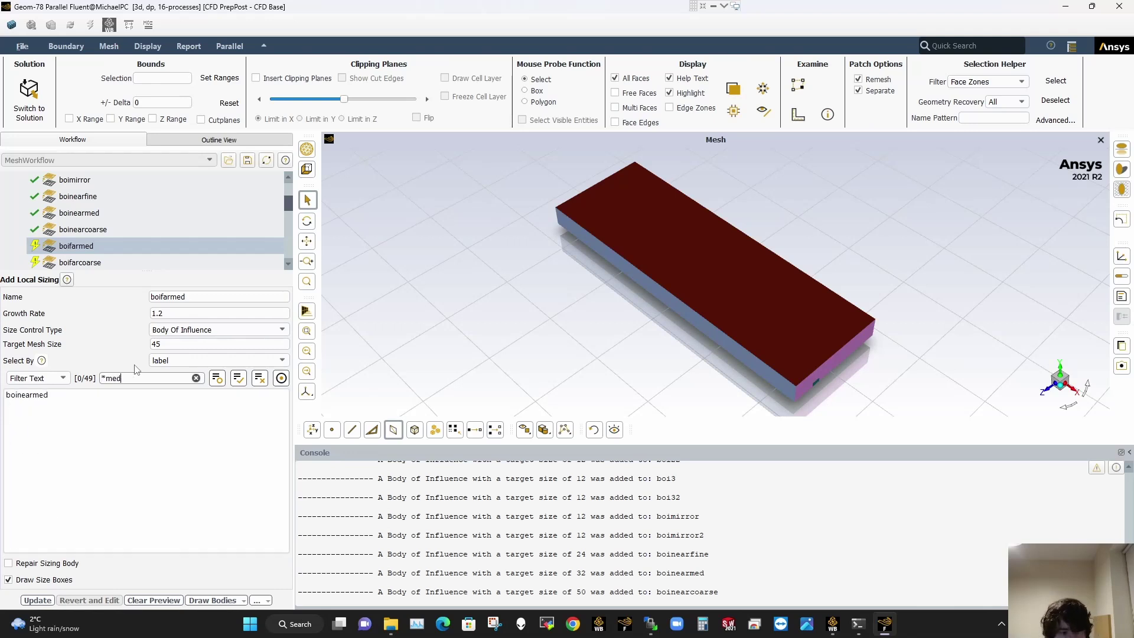
{"action": "type", "text": "fine"}
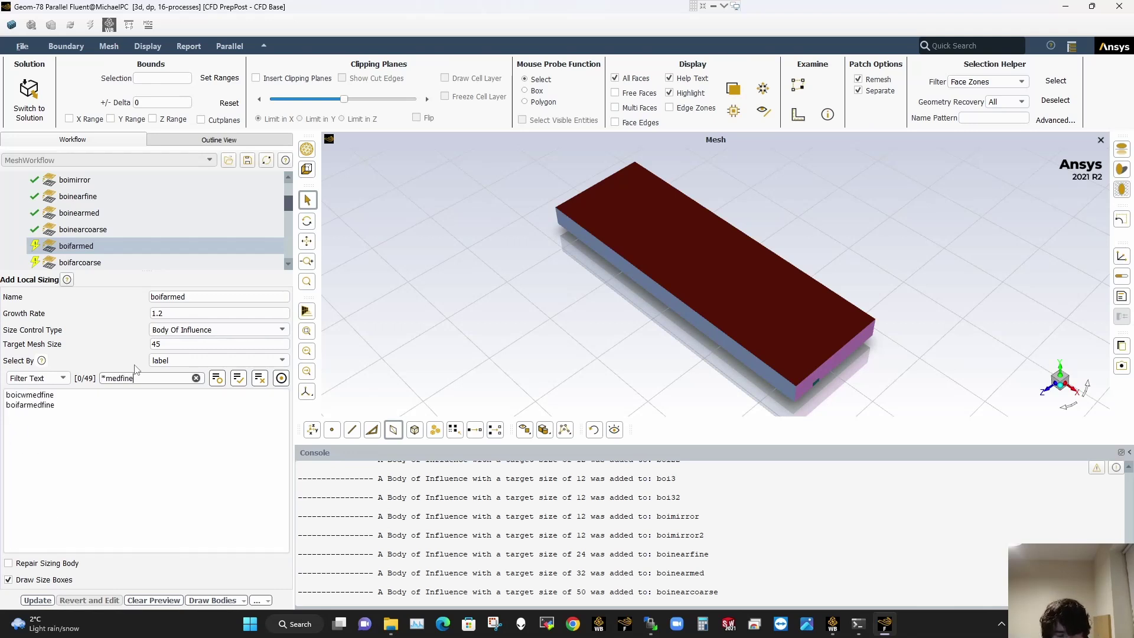
{"action": "left_click", "coordinate": [52, 406]}
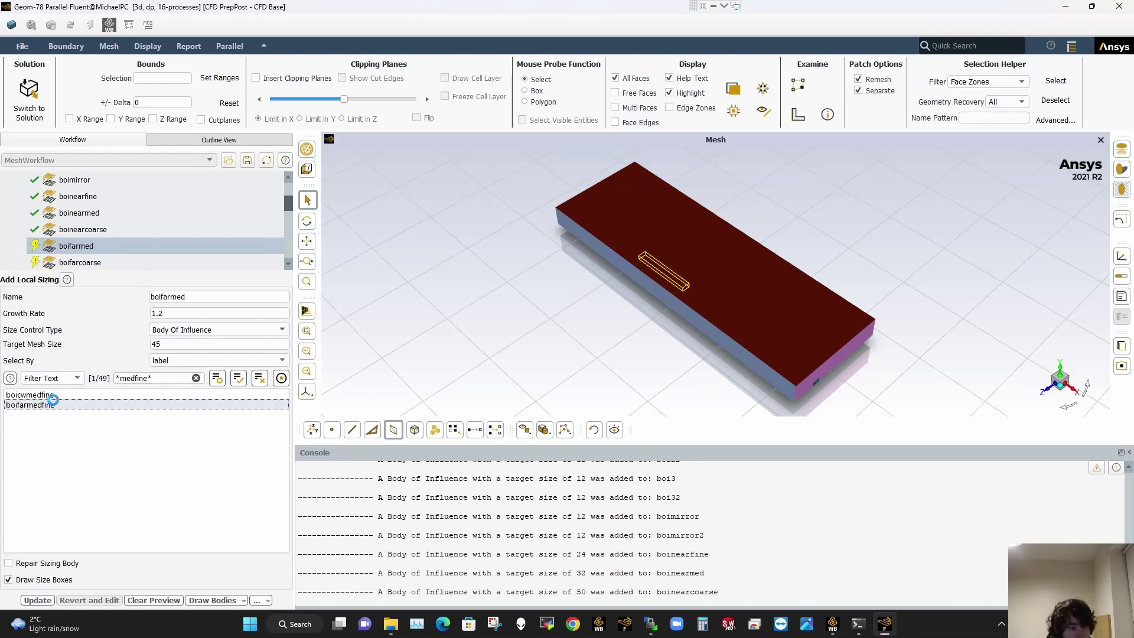
{"action": "left_click", "coordinate": [54, 395]}
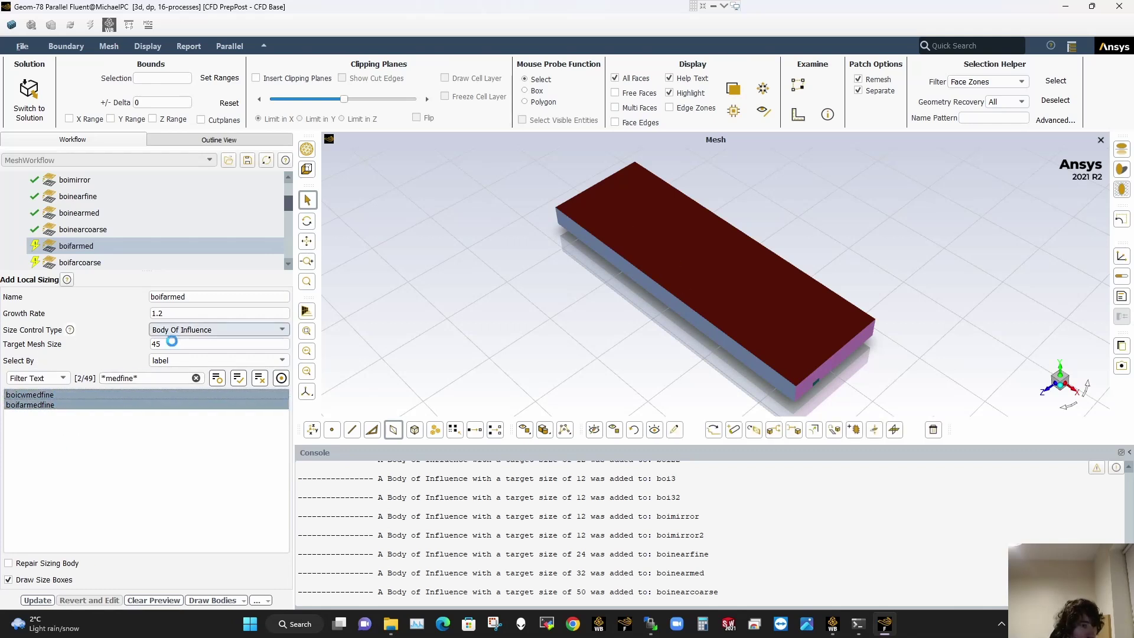
{"action": "left_click_drag", "start_coordinate": [164, 344], "coordinate": [150, 347]}
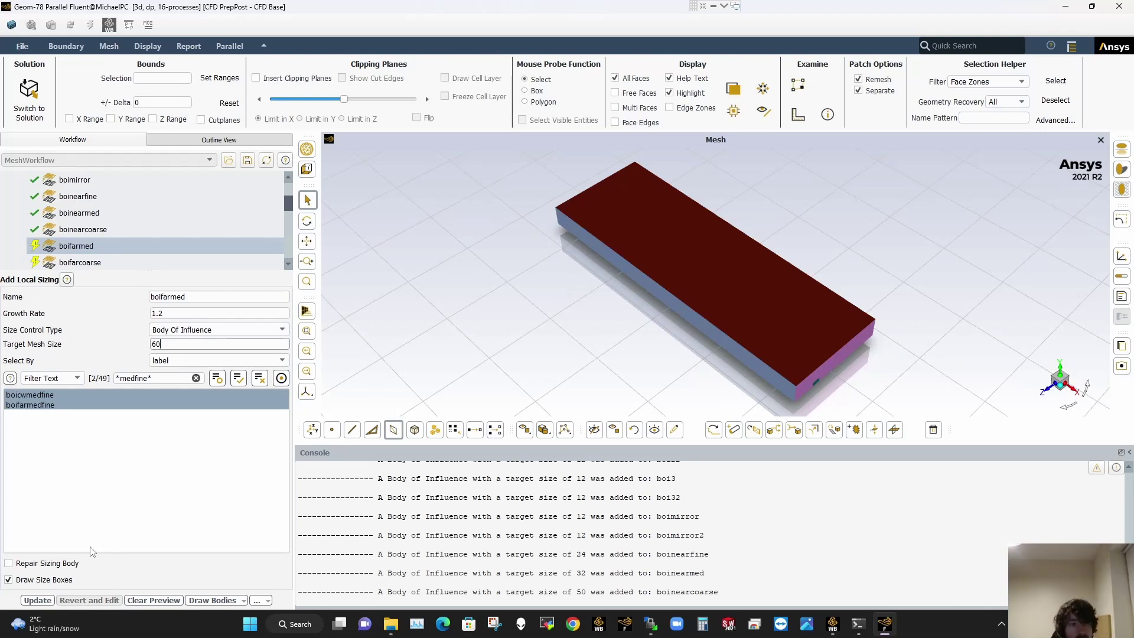
{"action": "left_click", "coordinate": [32, 600]}
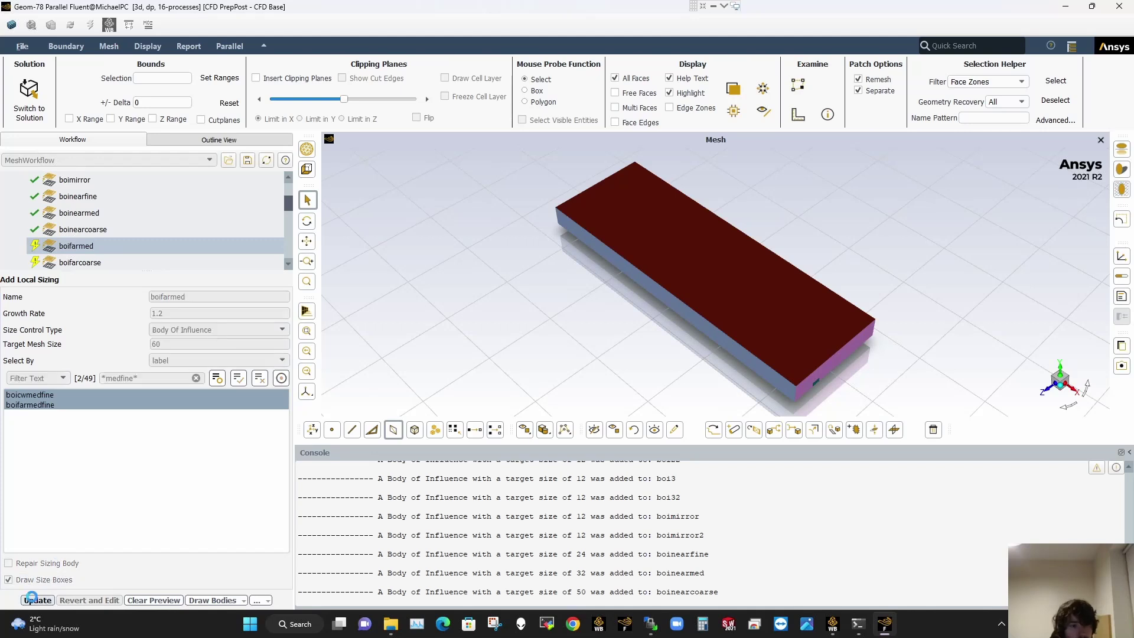
Step: Scope the boifarcoarse sizing to boicwcoarse and boifarcoarse by filtering for *coarse*, and update it with a target mesh size of 70
{"action": "left_click", "coordinate": [132, 378]}
{"action": "type", "text": "*"}
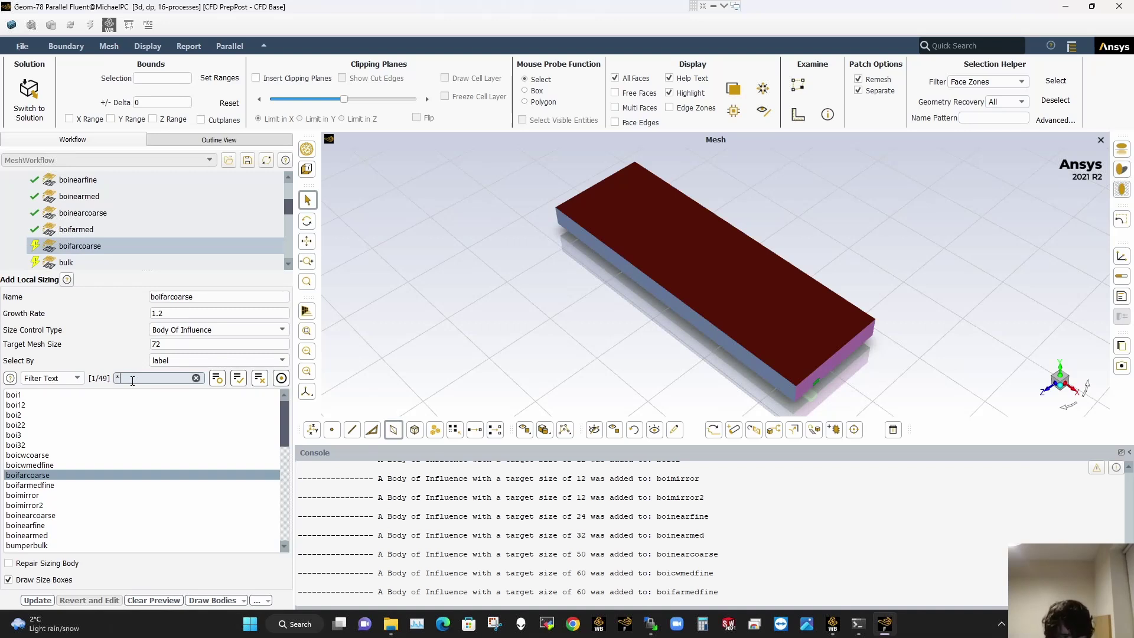
{"action": "type", "text": "coarse*"}
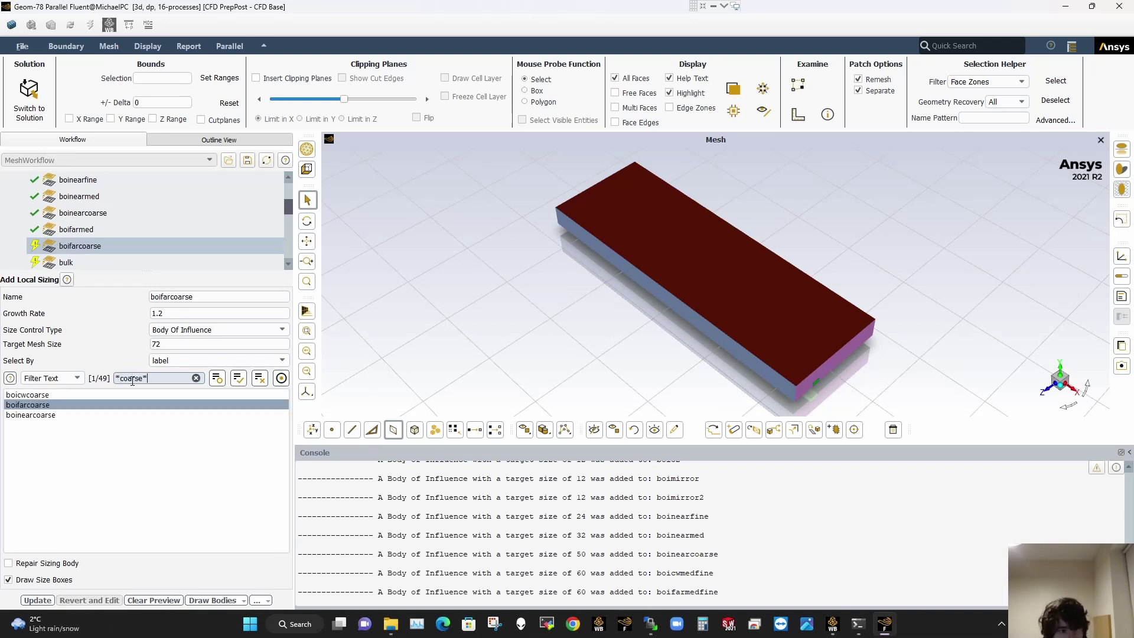
{"action": "left_click", "coordinate": [56, 404]}
{"action": "left_click", "coordinate": [54, 402]}
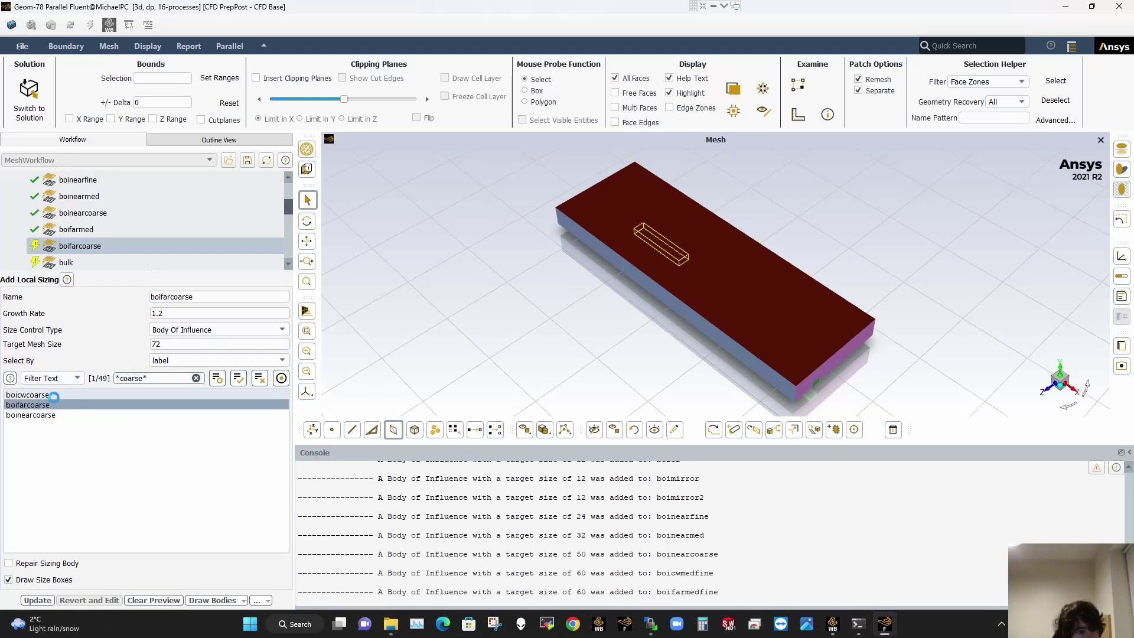
{"action": "left_click", "coordinate": [53, 396]}
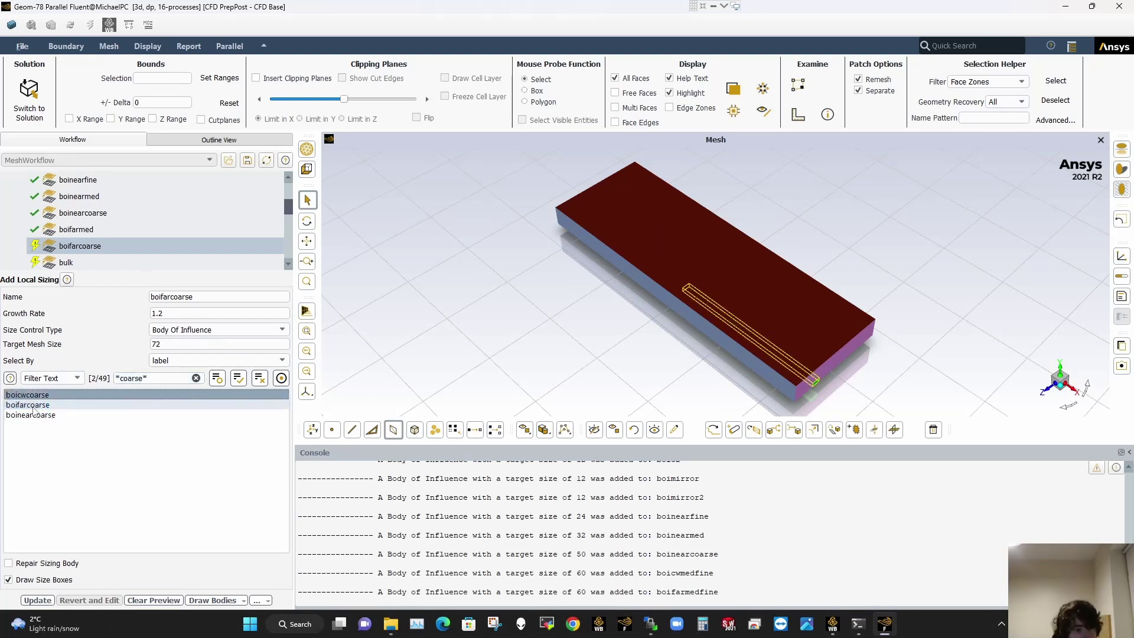
{"action": "left_click", "coordinate": [39, 600]}
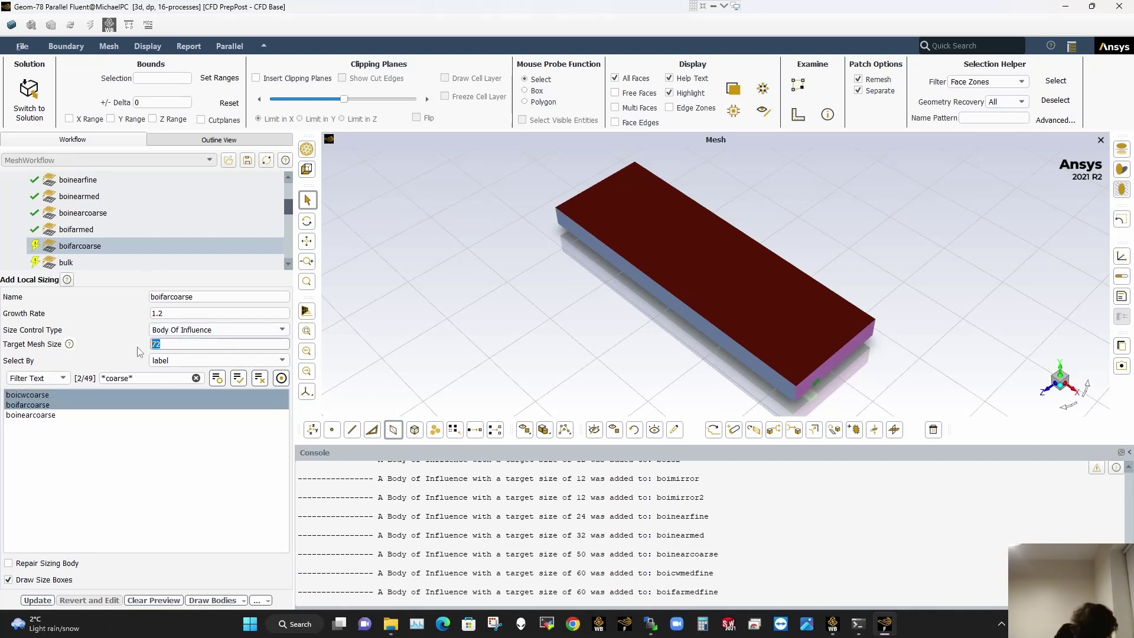
{"action": "type", "text": "7"}
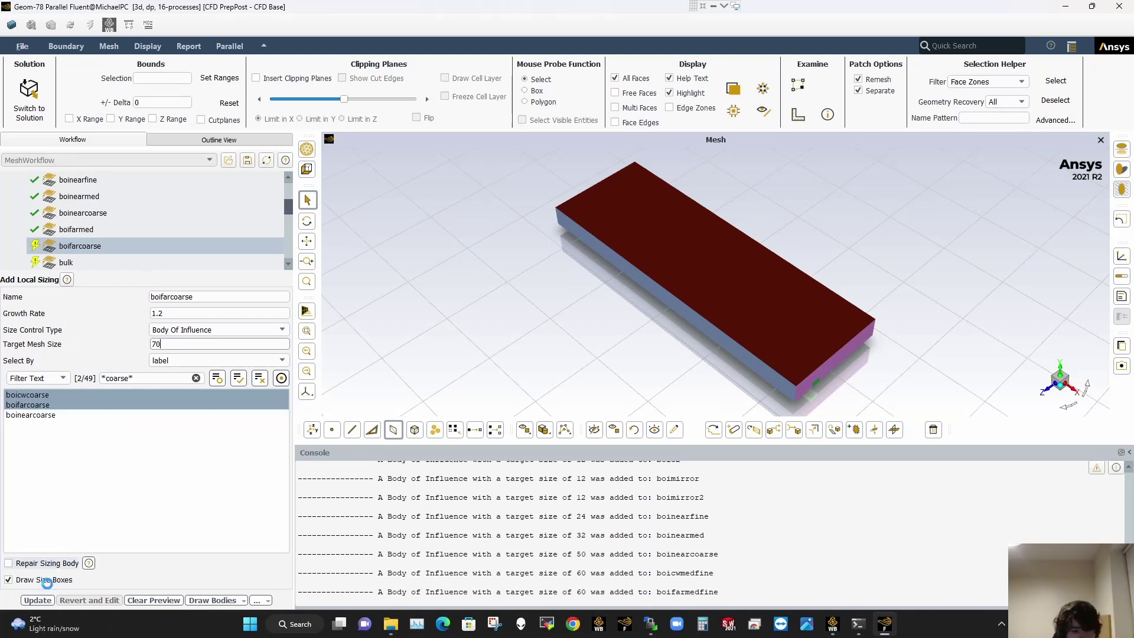
{"action": "left_click", "coordinate": [37, 600]}
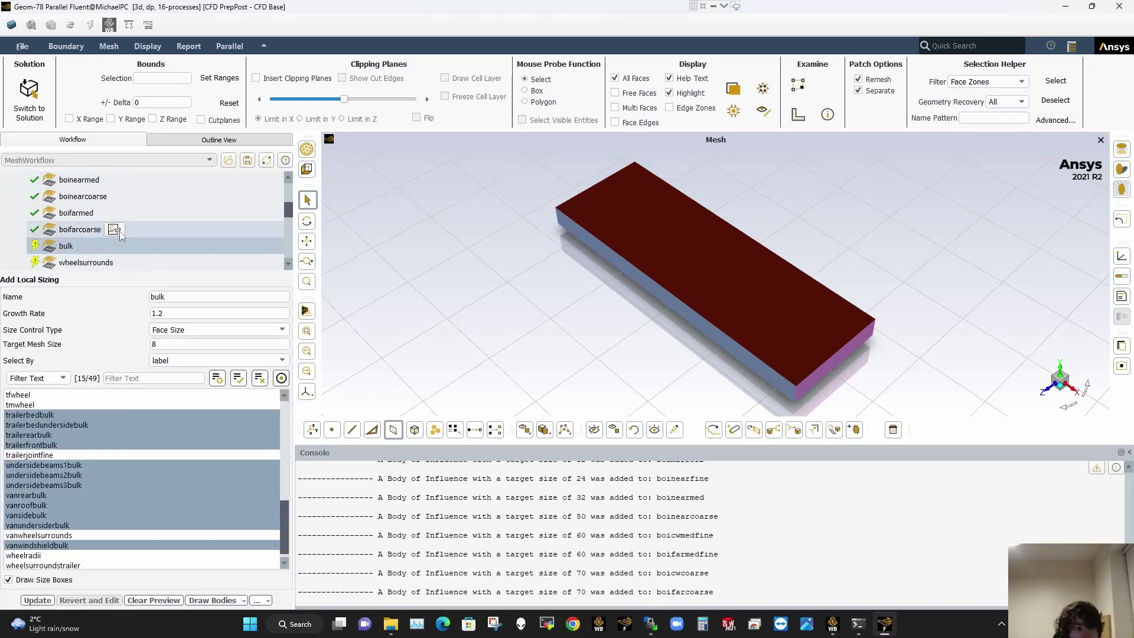
Step: Set the target mesh size of the bulk face sizing to 10 and update it
{"action": "scroll", "coordinate": [129, 226], "scroll_direction": "down", "scroll_amount": 5}
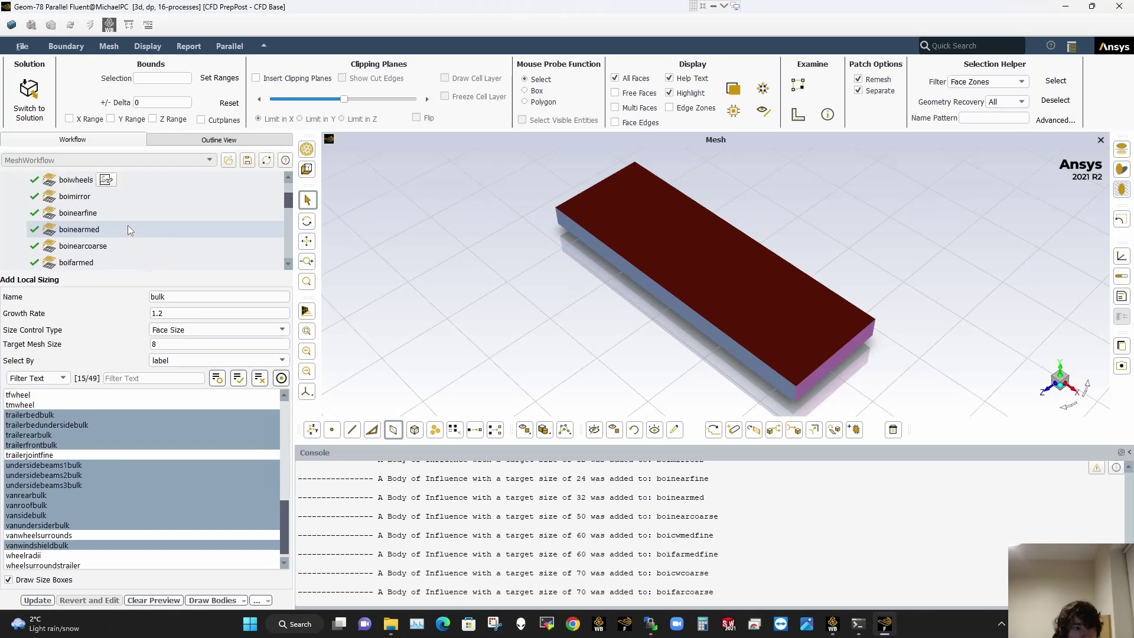
{"action": "left_click", "coordinate": [142, 415]}
{"action": "double_click", "coordinate": [160, 343]}
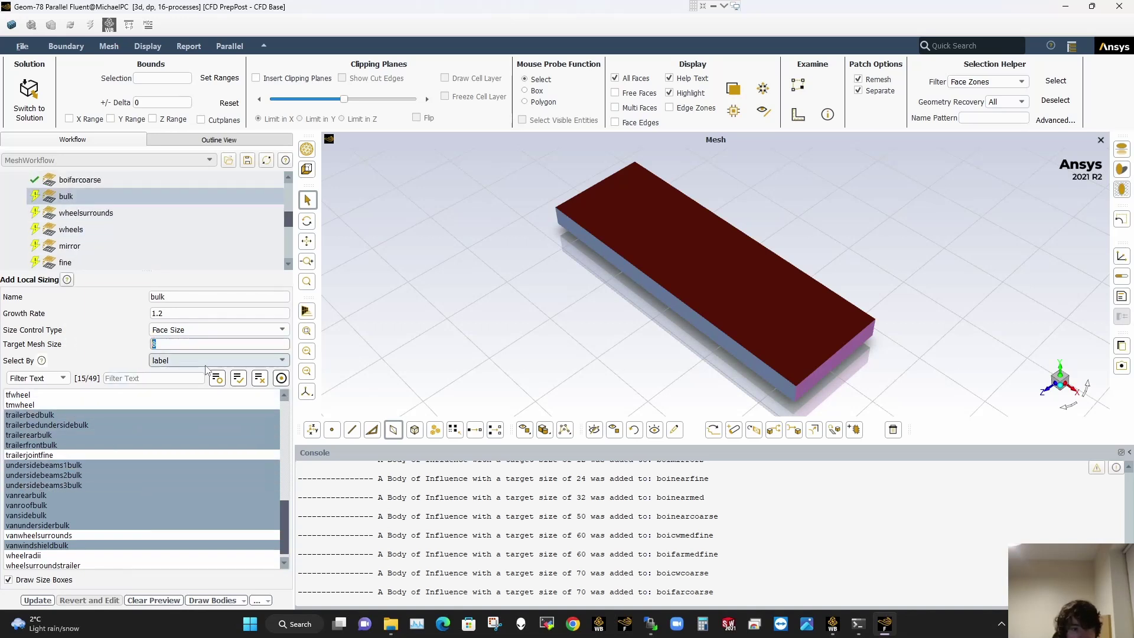
{"action": "type", "text": "10"}
{"action": "left_click", "coordinate": [46, 601]}
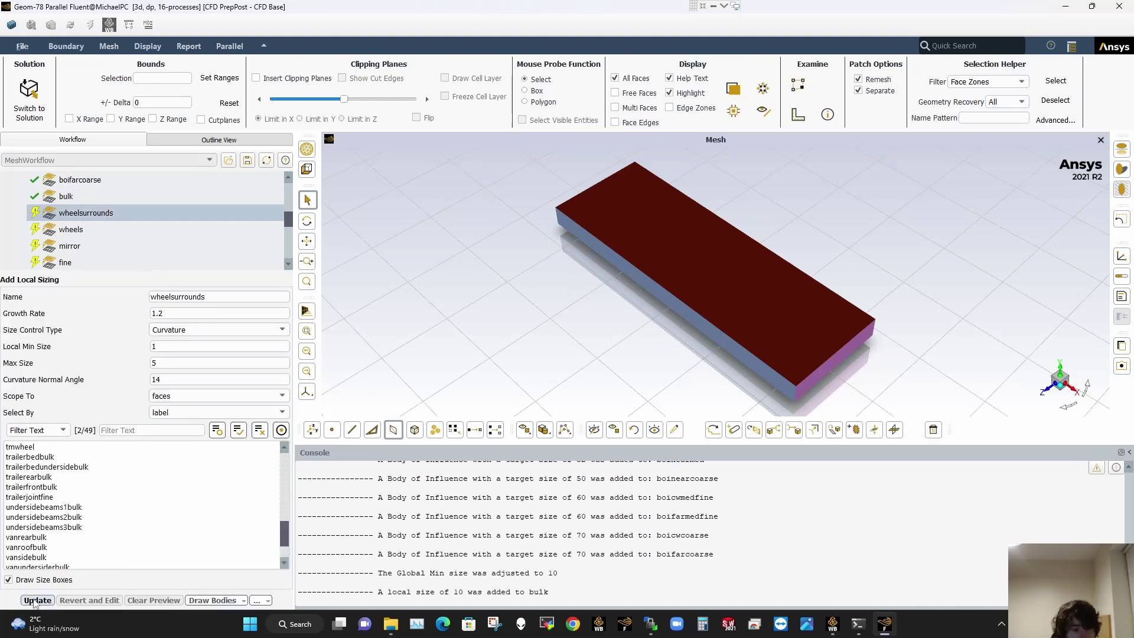
Step: Update the wheelsurrounds, wheels, mirror, fine and wheelradii curvature sizings with their existing settings
{"action": "left_click", "coordinate": [36, 601]}
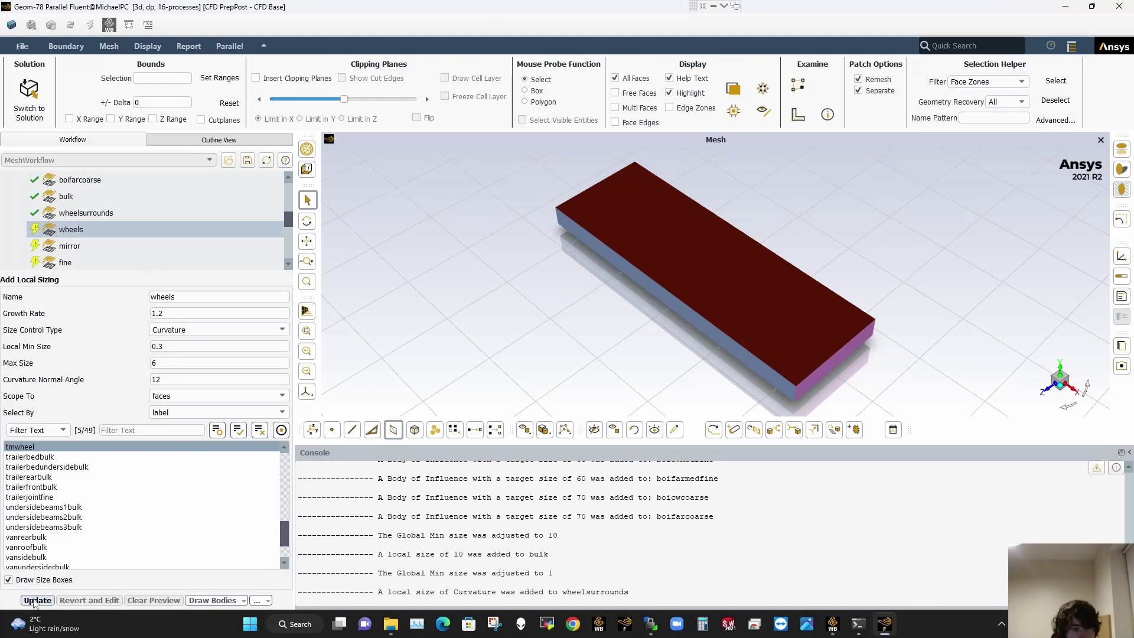
{"action": "left_click", "coordinate": [37, 600]}
{"action": "left_click", "coordinate": [37, 601]}
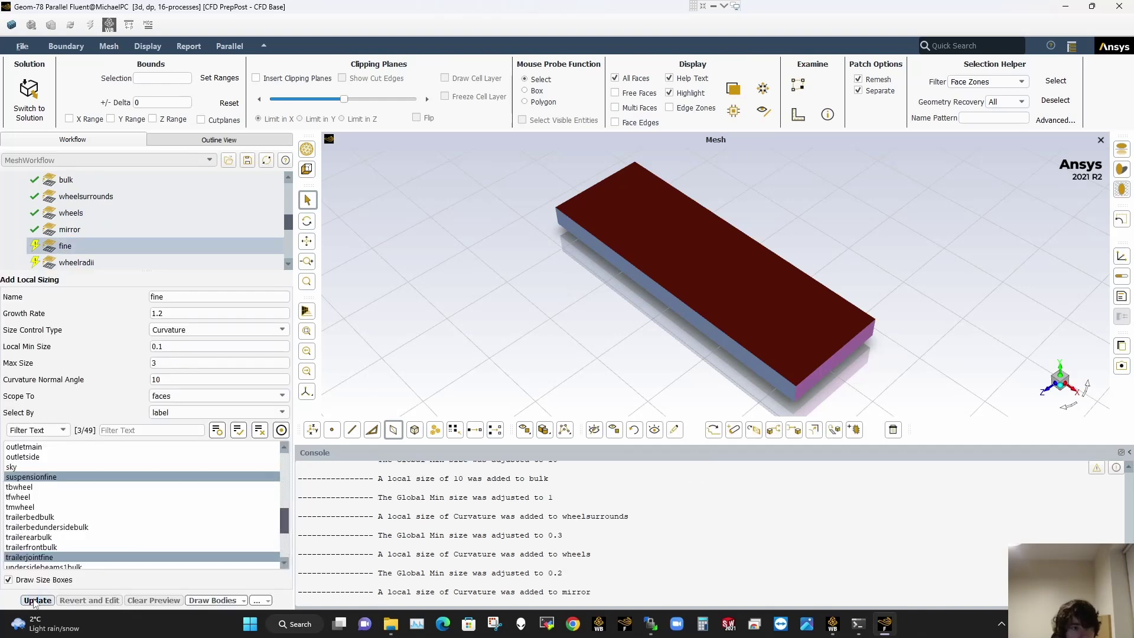
{"action": "left_click", "coordinate": [37, 600]}
{"action": "left_click", "coordinate": [37, 600]}
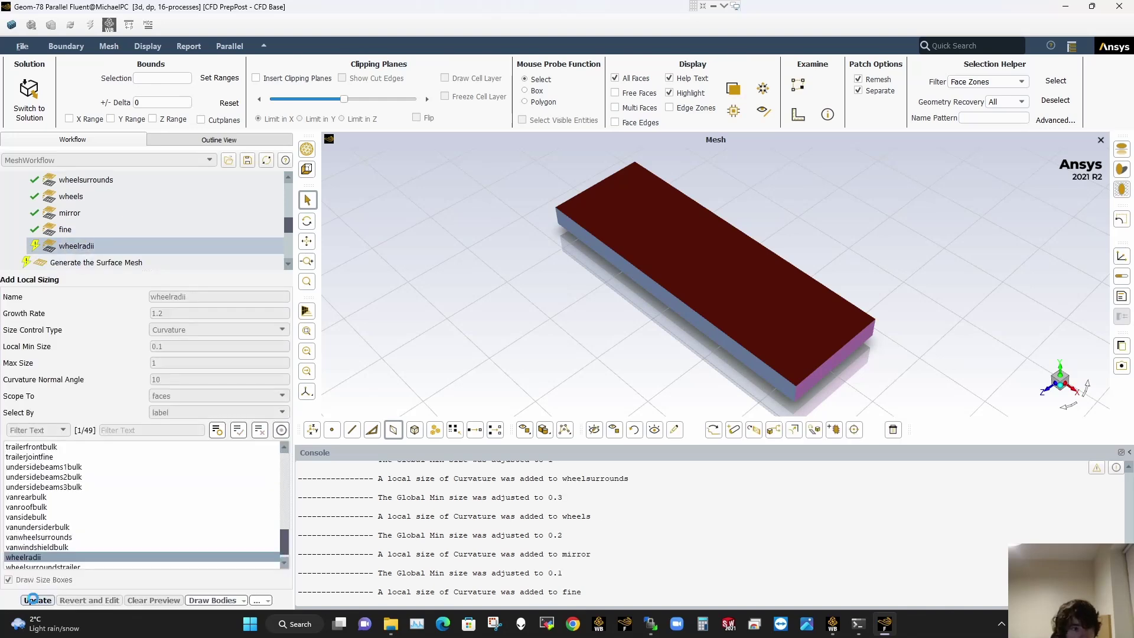
Step: Display the boiwheels, boimirror, boinearfine, boinearmed and boinearcoarse sizings one after another to check their refinement bodies and target sizes
{"action": "scroll", "coordinate": [137, 219], "scroll_direction": "up", "scroll_amount": 10}
{"action": "scroll", "coordinate": [137, 219], "scroll_direction": "down", "scroll_amount": 1}
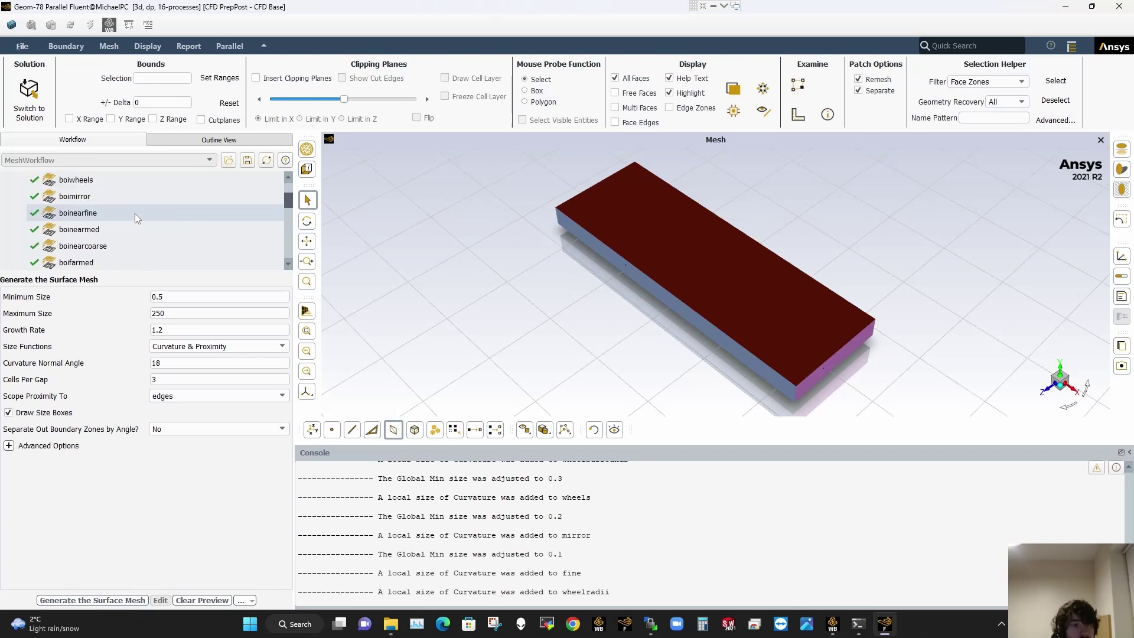
{"action": "scroll", "coordinate": [114, 206], "scroll_direction": "up", "scroll_amount": 1}
{"action": "left_click", "coordinate": [110, 224]}
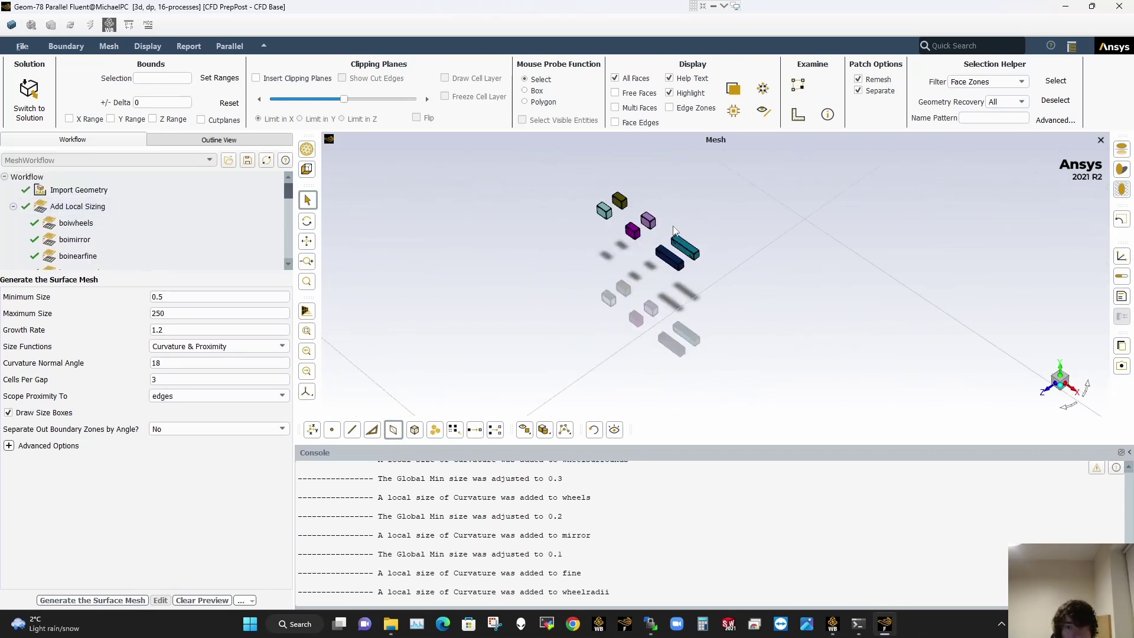
{"action": "left_click", "coordinate": [103, 241]}
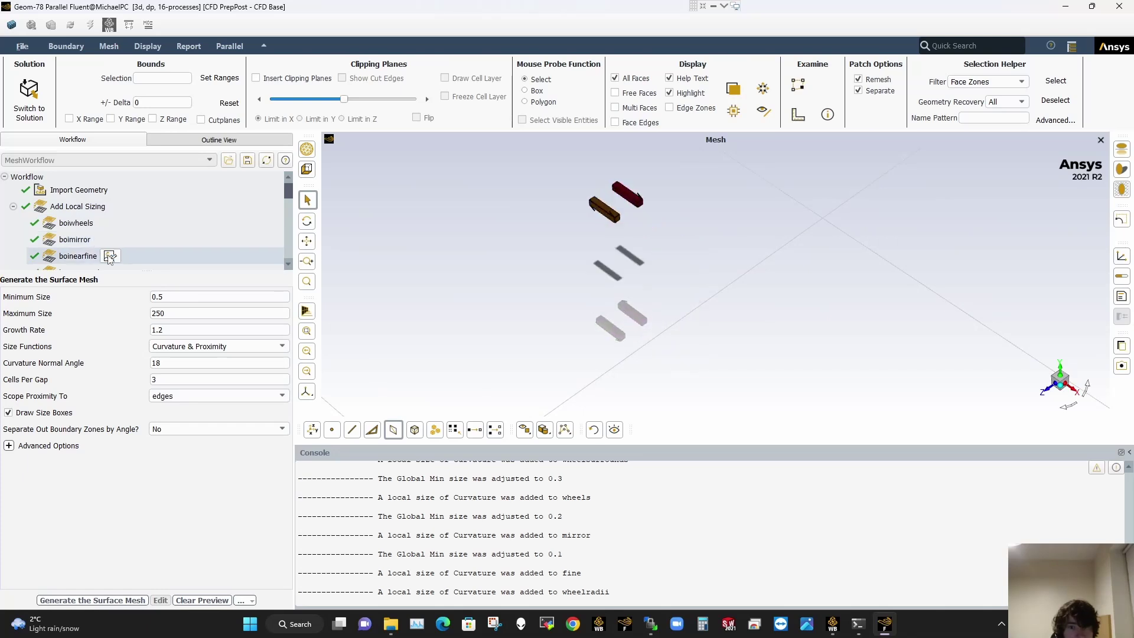
{"action": "left_click", "coordinate": [110, 256]}
{"action": "scroll", "coordinate": [118, 234], "scroll_direction": "down", "scroll_amount": 1}
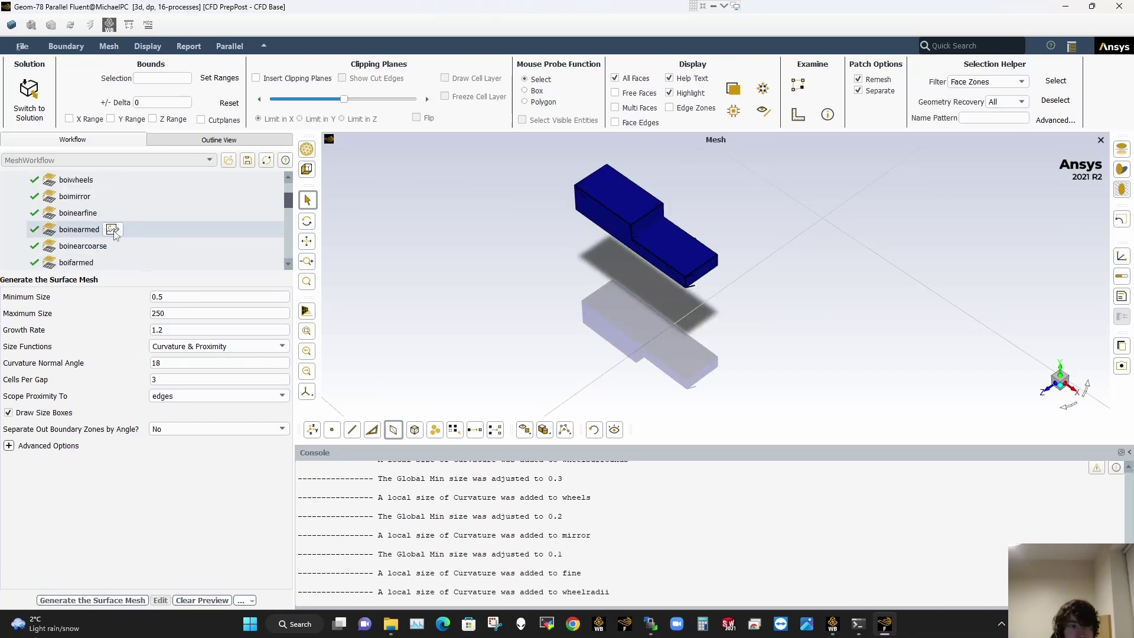
{"action": "left_click", "coordinate": [113, 231]}
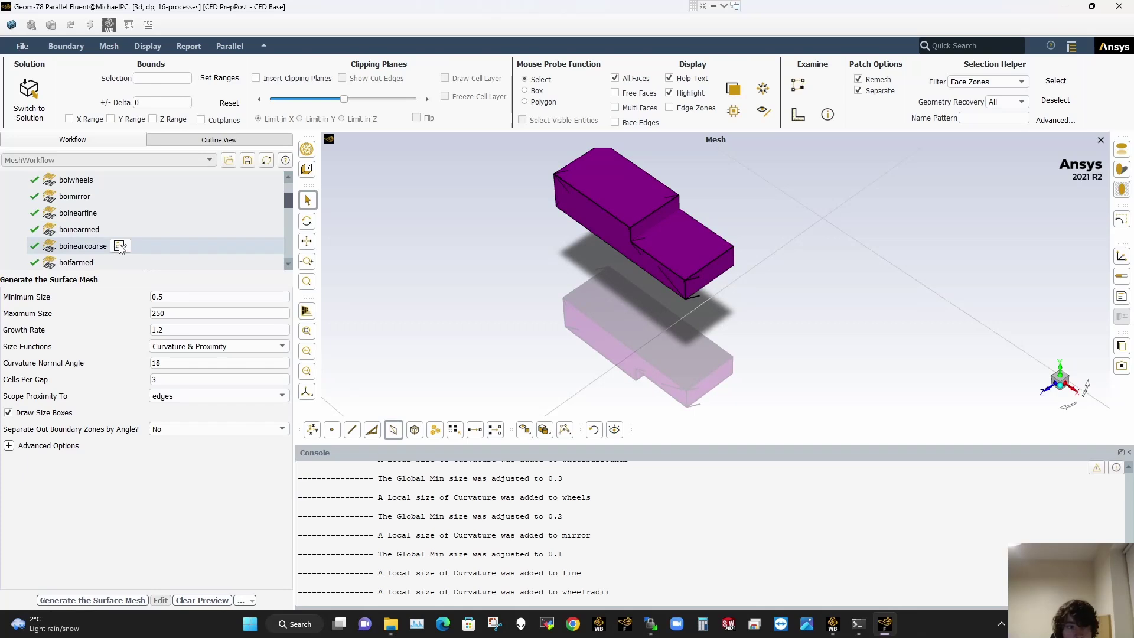
{"action": "left_click", "coordinate": [120, 247]}
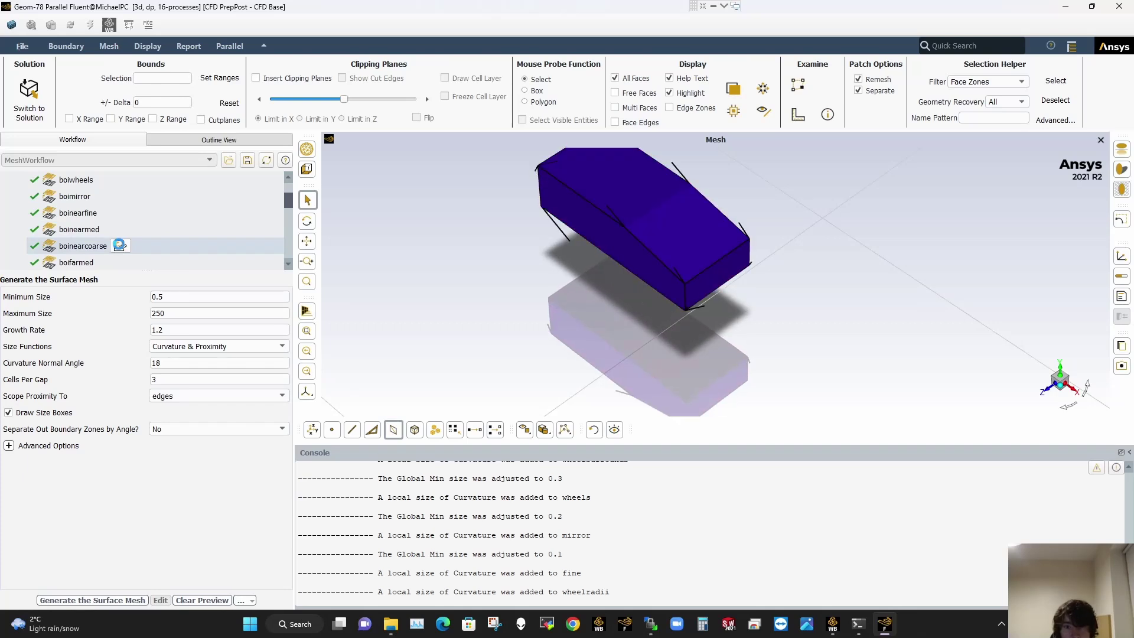
{"action": "left_click", "coordinate": [148, 231]}
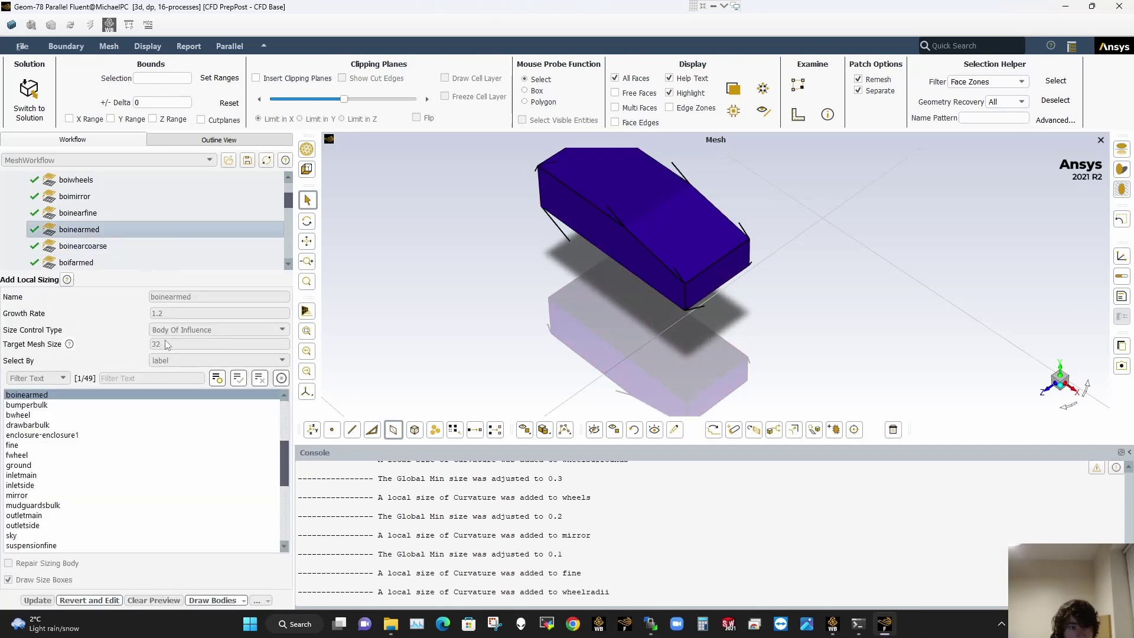
{"action": "left_click", "coordinate": [123, 251]}
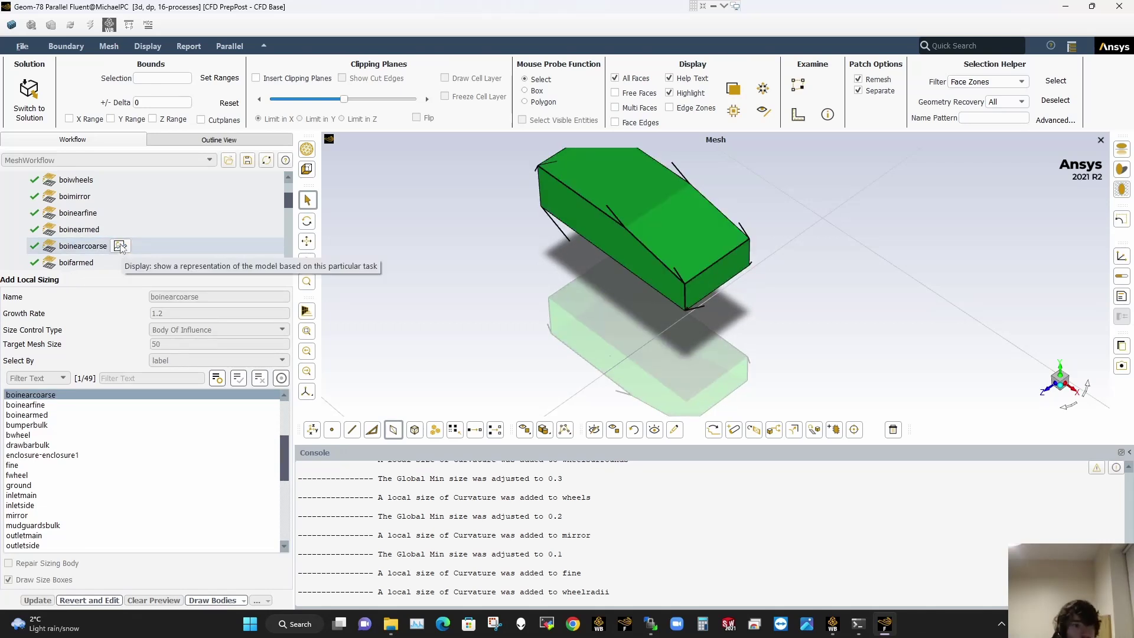
Step: Display the boifarmed and boifarcoarse sizings to check the position of their far-field and crosswind refinement boxes
{"action": "scroll", "coordinate": [120, 249], "scroll_direction": "down", "scroll_amount": 3}
{"action": "left_click", "coordinate": [115, 215]}
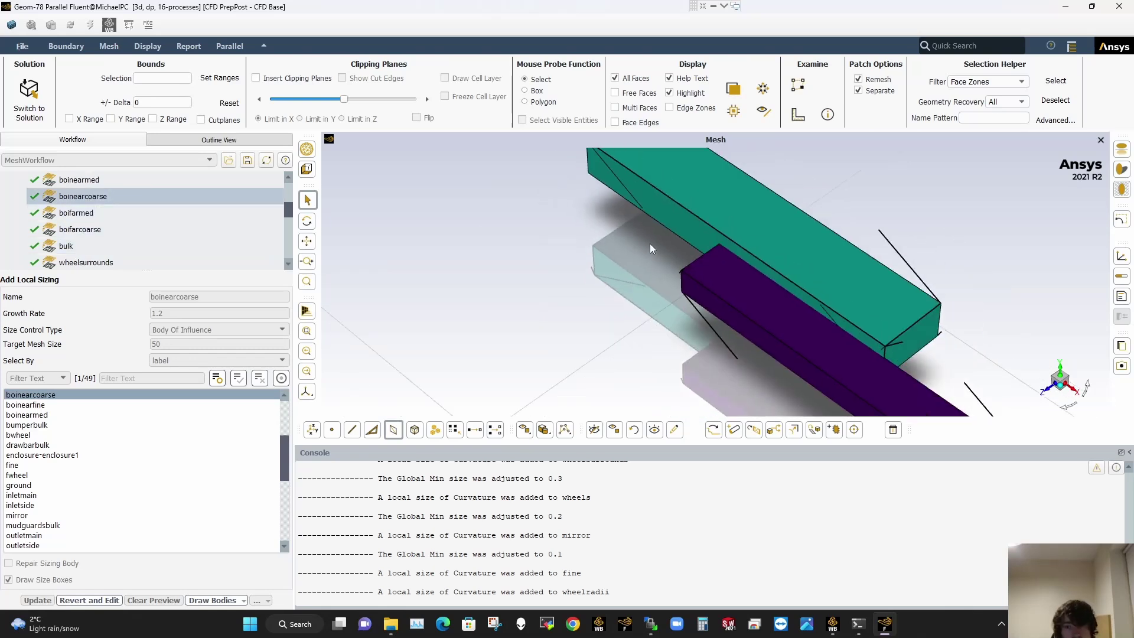
{"action": "left_click", "coordinate": [107, 214]}
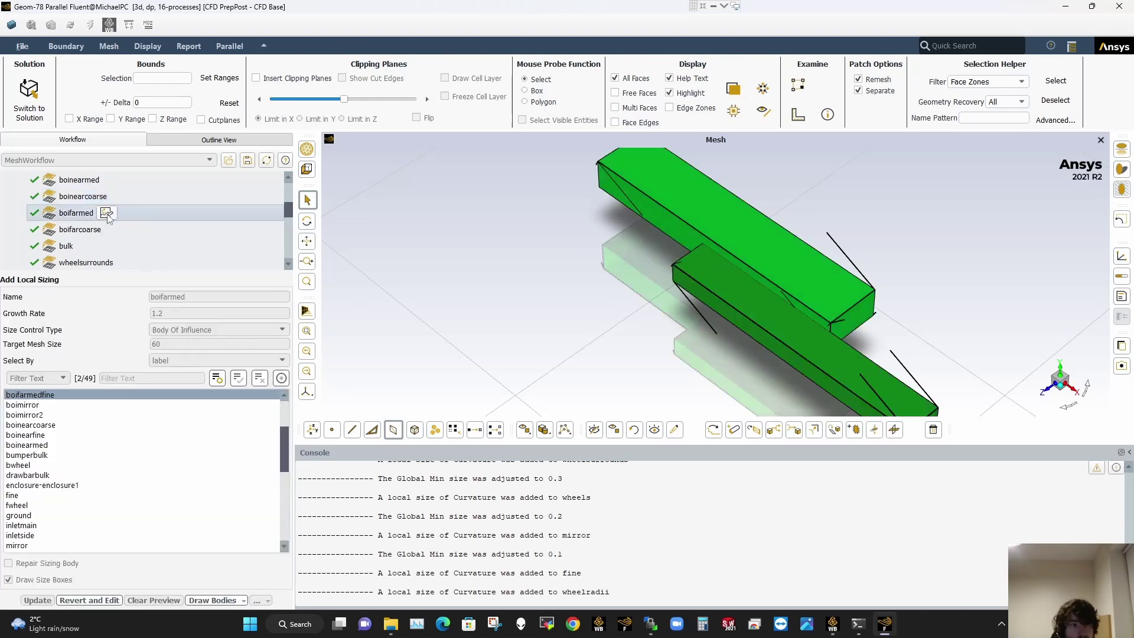
{"action": "left_click", "coordinate": [114, 230]}
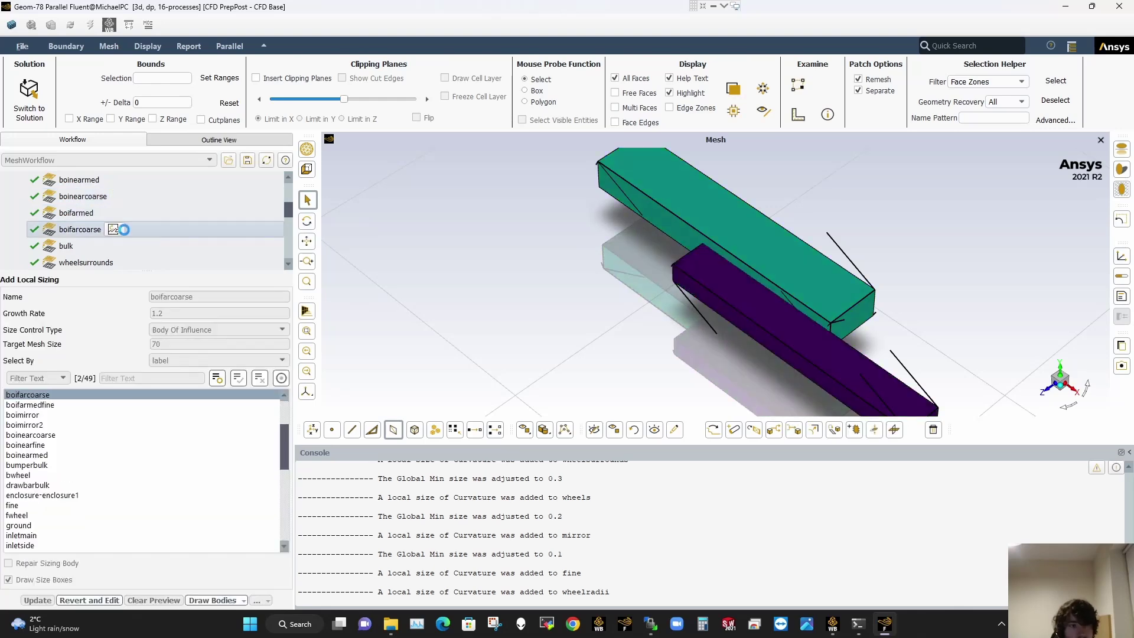
{"action": "scroll", "coordinate": [786, 275], "scroll_direction": "down", "scroll_amount": 2}
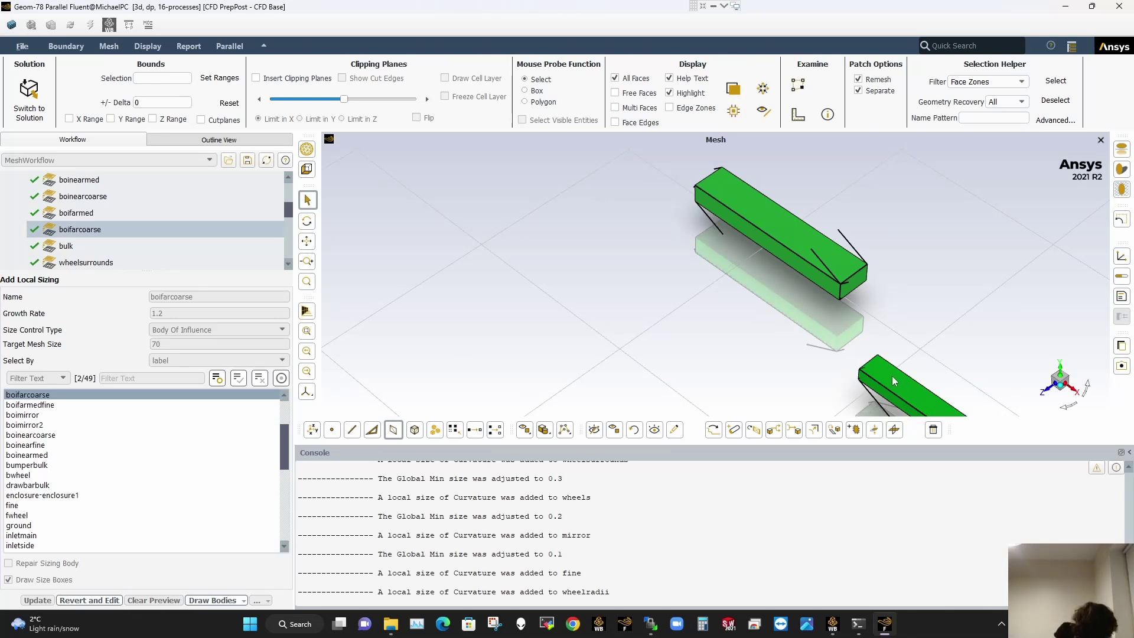
Step: Display the bulk and wheels sizings to check which van and trailer faces they cover
{"action": "left_click", "coordinate": [92, 247]}
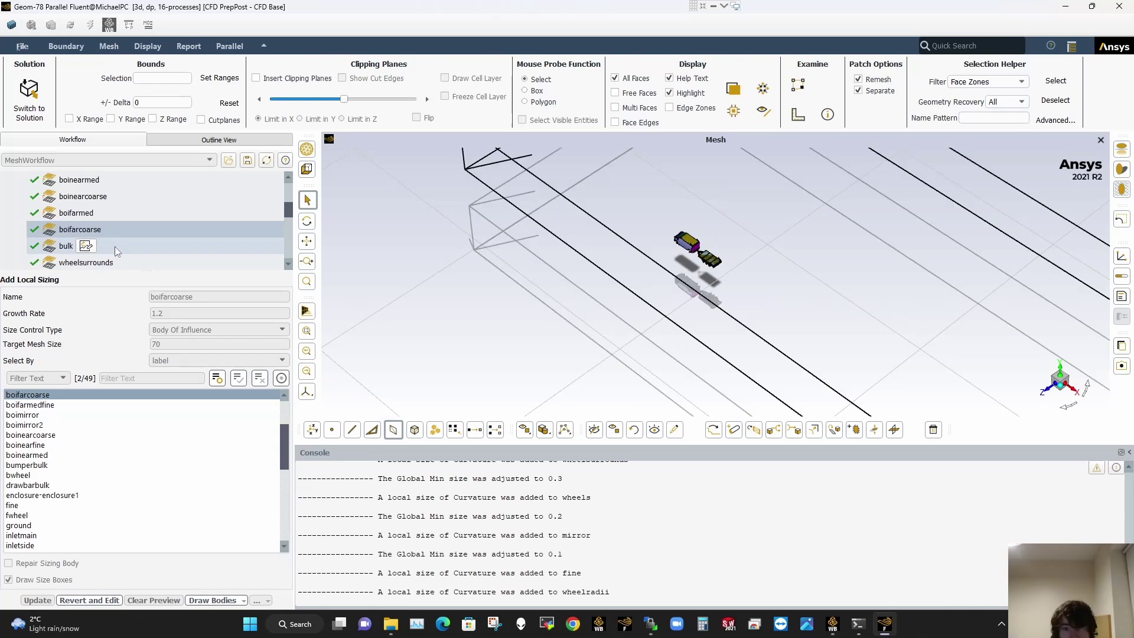
{"action": "scroll", "coordinate": [673, 283], "scroll_direction": "up", "scroll_amount": 6}
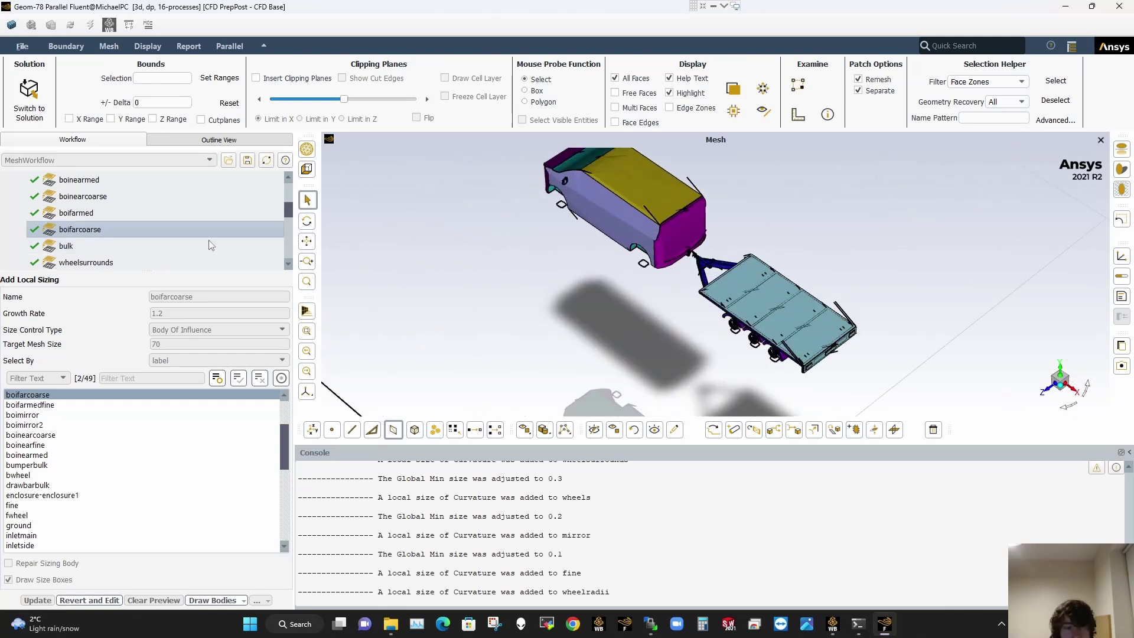
{"action": "scroll", "coordinate": [93, 230], "scroll_direction": "down", "scroll_amount": 5}
{"action": "left_click", "coordinate": [95, 180]}
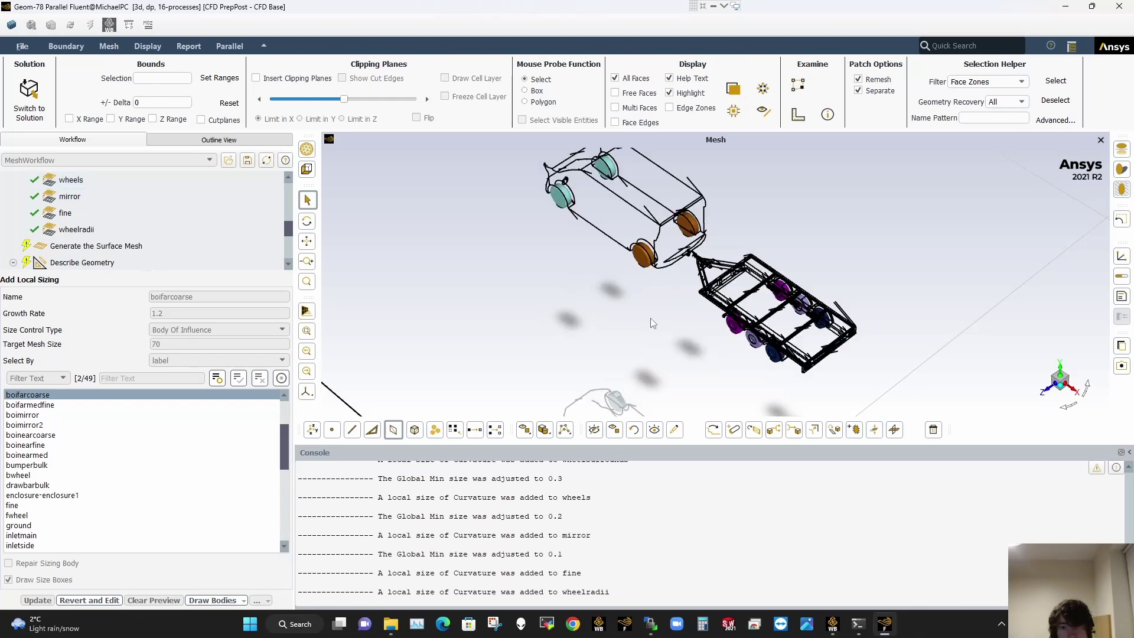
Step: Generate the surface mesh with the existing global size settings and check its face count in the console
{"action": "left_click", "coordinate": [174, 247]}
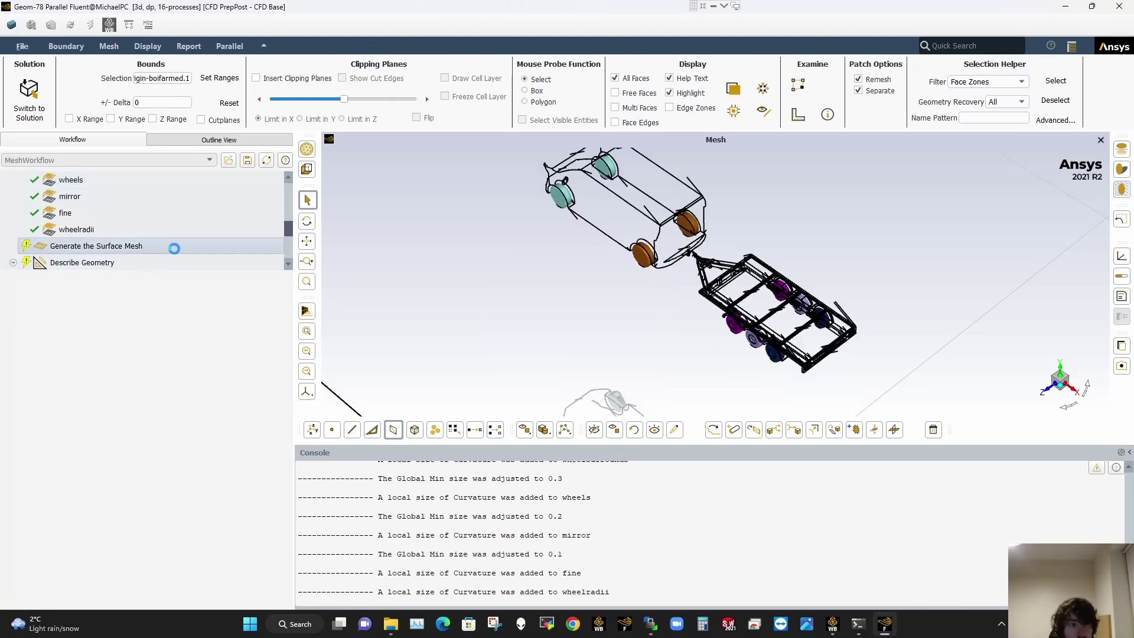
{"action": "left_click_drag", "start_coordinate": [140, 294], "coordinate": [140, 399]}
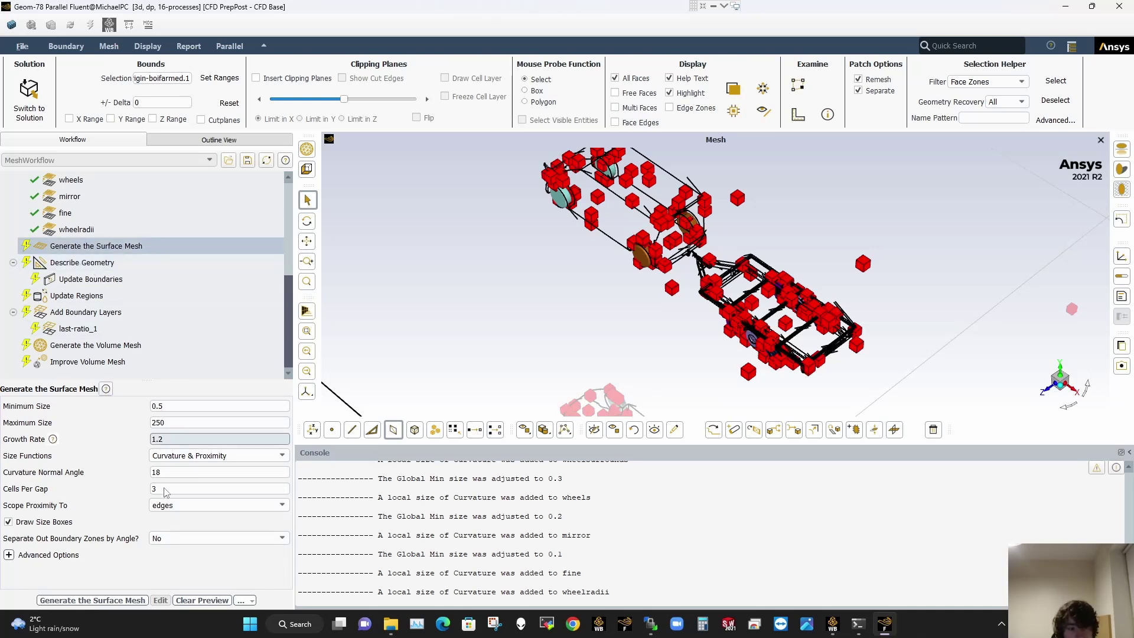
{"action": "left_click", "coordinate": [88, 600]}
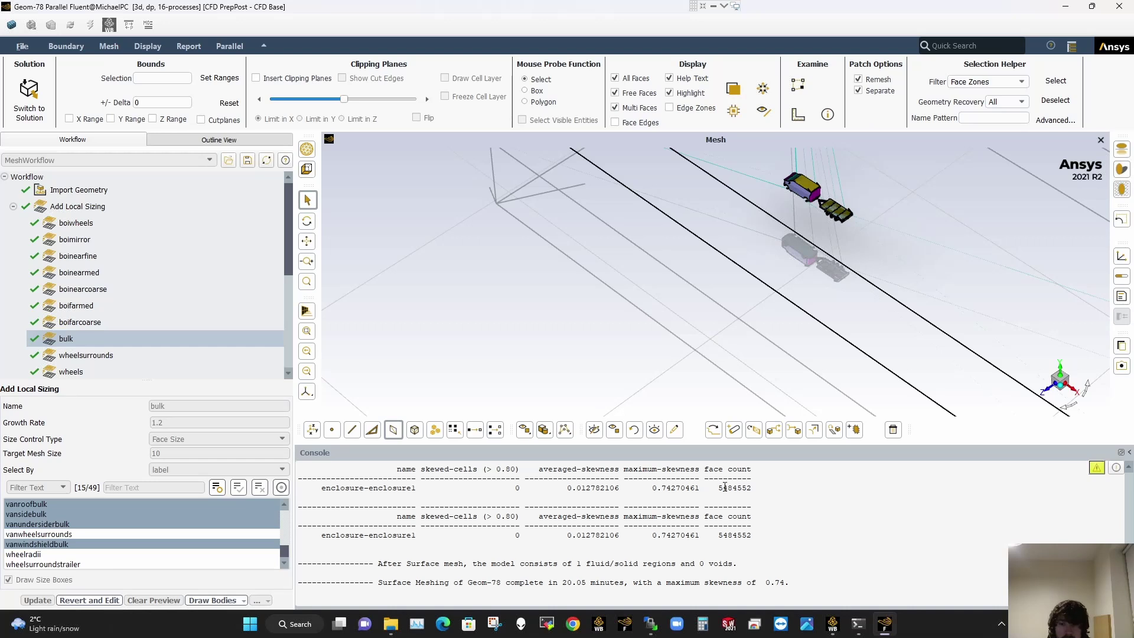
{"action": "left_click_drag", "start_coordinate": [754, 490], "coordinate": [758, 490]}
{"action": "left_click", "coordinate": [757, 512]}
Step: Describe the geometry as only fluid regions with no voids, without share topology, and review the resulting boundary types
{"action": "scroll", "coordinate": [117, 316], "scroll_direction": "down", "scroll_amount": 3}
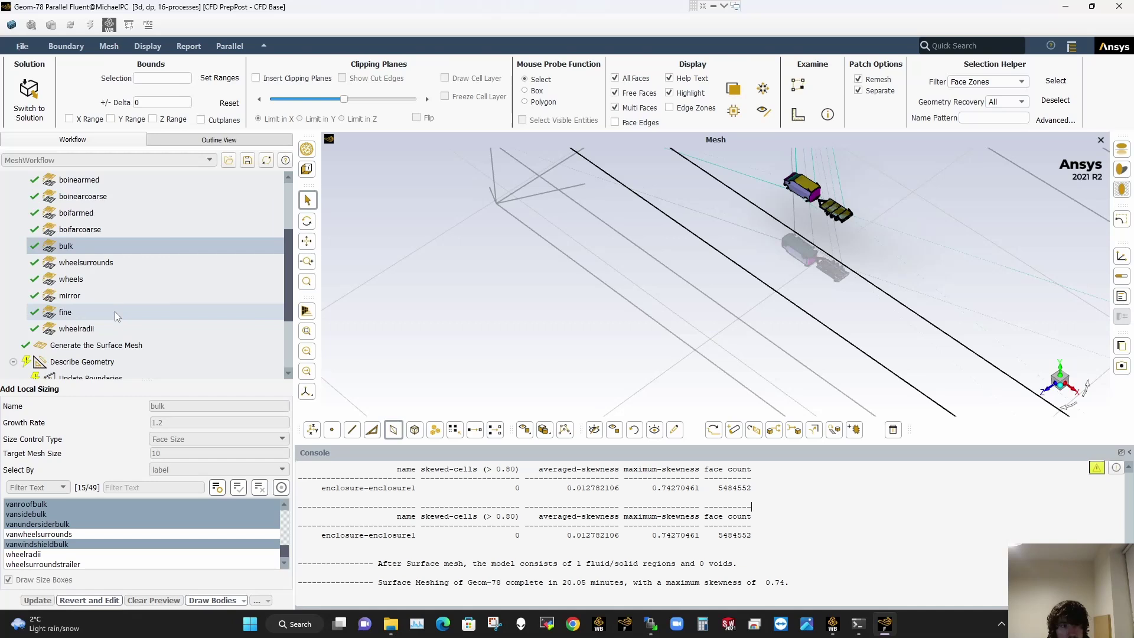
{"action": "left_click", "coordinate": [121, 320]}
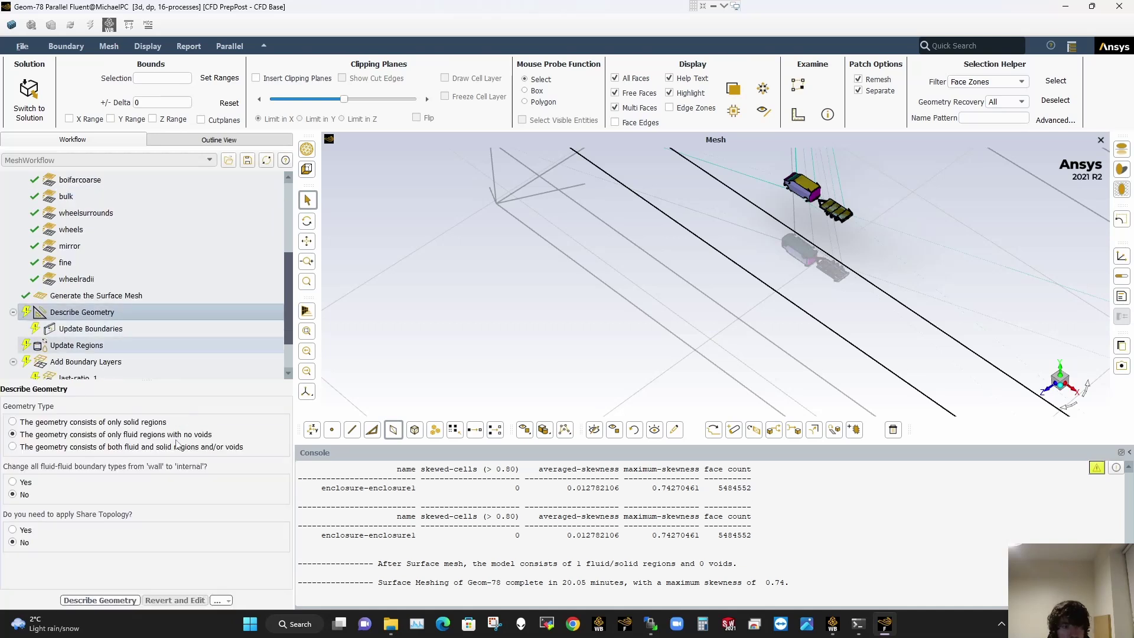
{"action": "left_click", "coordinate": [116, 601]}
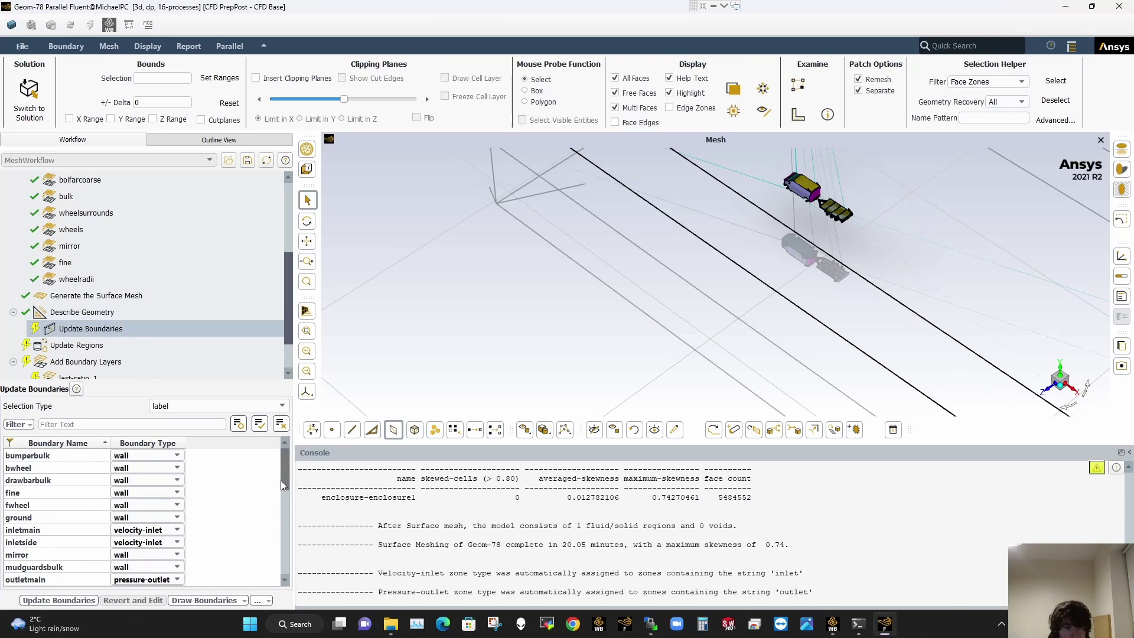
{"action": "scroll", "coordinate": [285, 492], "scroll_direction": "down", "scroll_amount": 1}
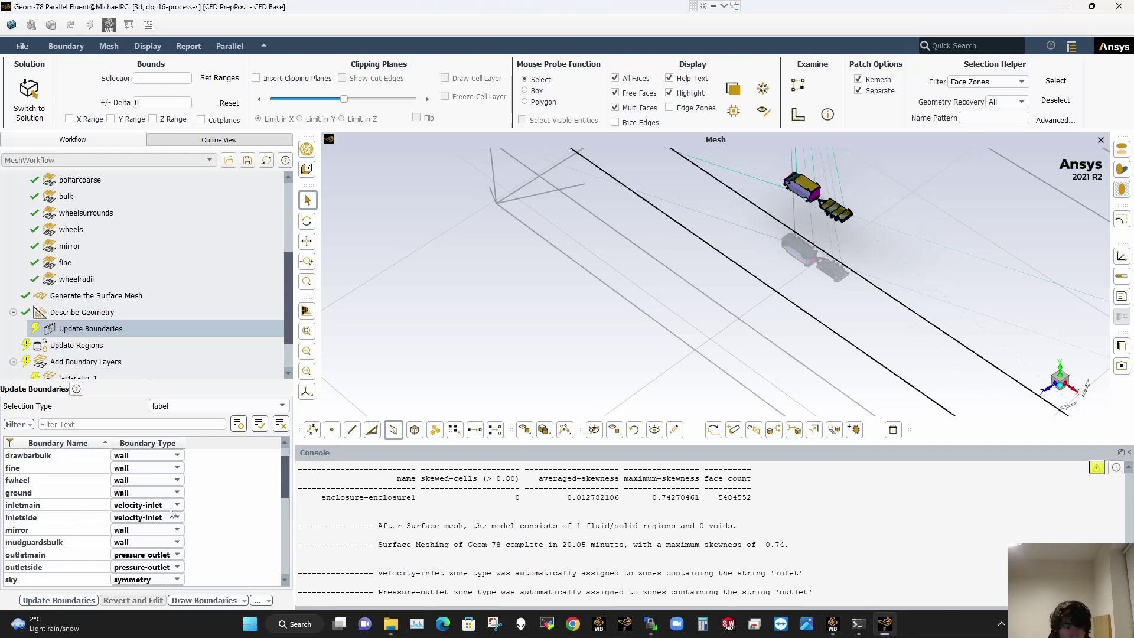
Step: Review the boundary types of all zones, accept them, and update the regions with the enclosure as fluid
{"action": "scroll", "coordinate": [284, 490], "scroll_direction": "down", "scroll_amount": 1}
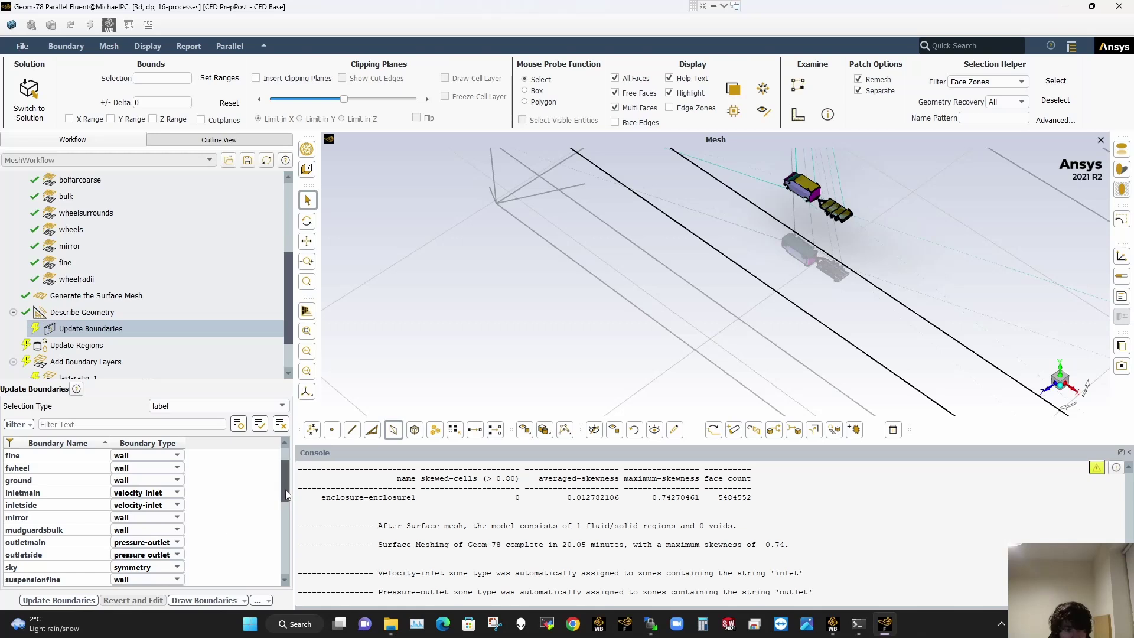
{"action": "scroll", "coordinate": [285, 493], "scroll_direction": "down", "scroll_amount": 2}
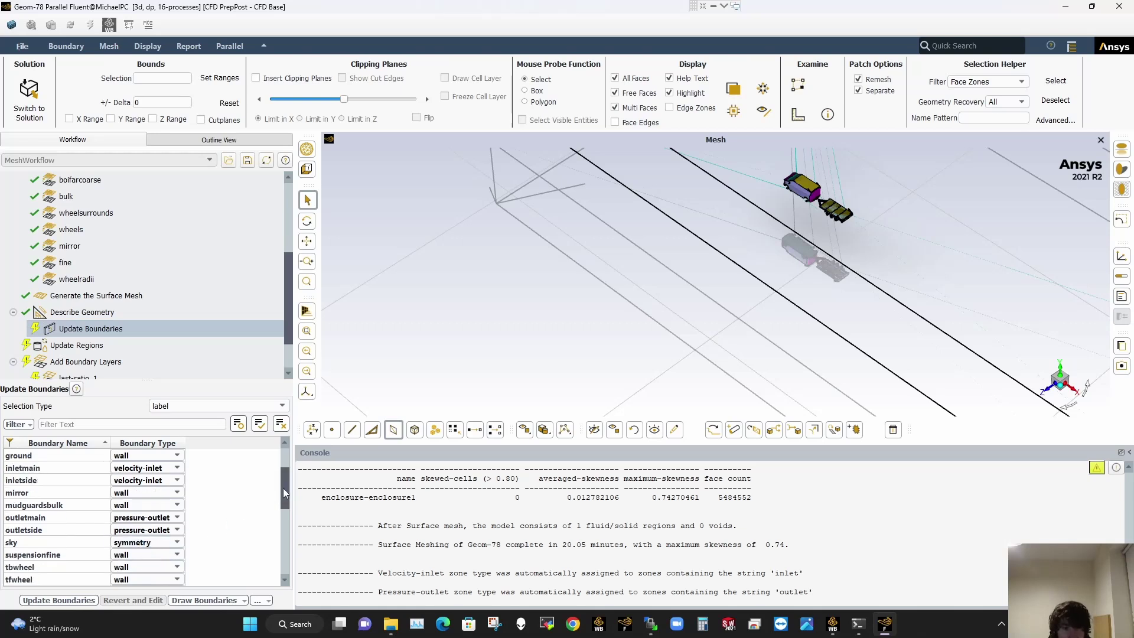
{"action": "scroll", "coordinate": [273, 520], "scroll_direction": "down", "scroll_amount": 5}
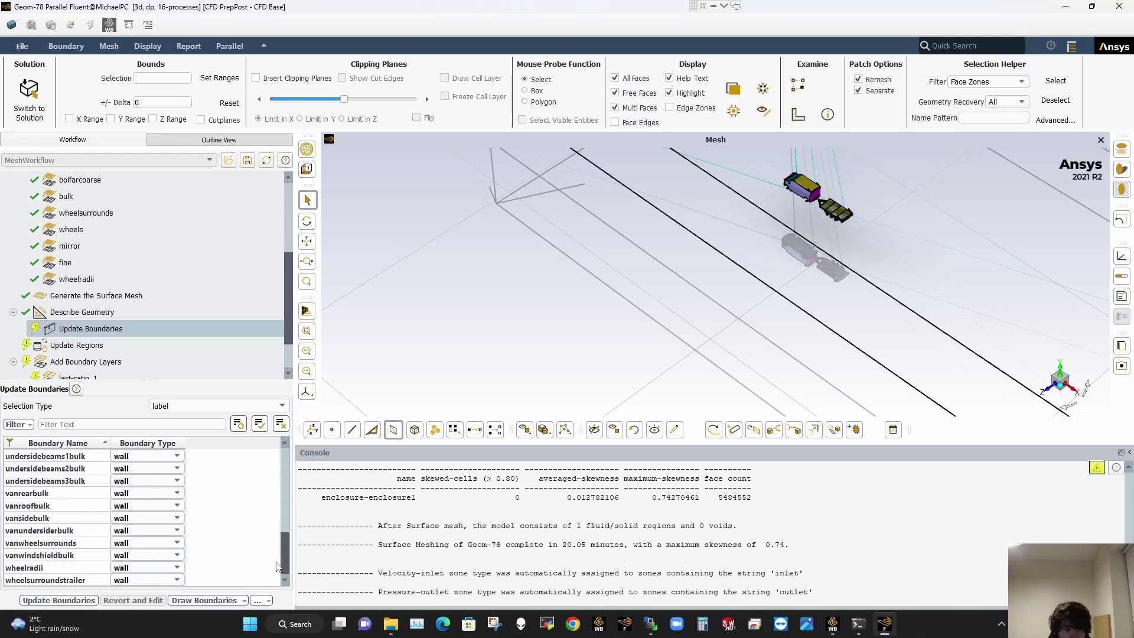
{"action": "left_click", "coordinate": [58, 601]}
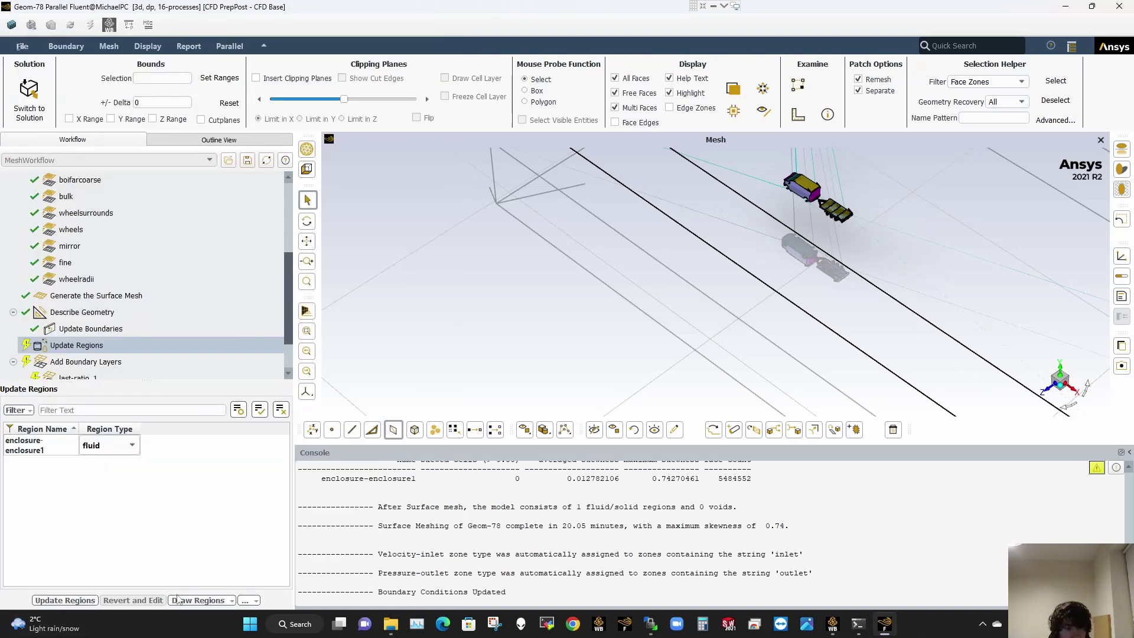
{"action": "left_click", "coordinate": [65, 600]}
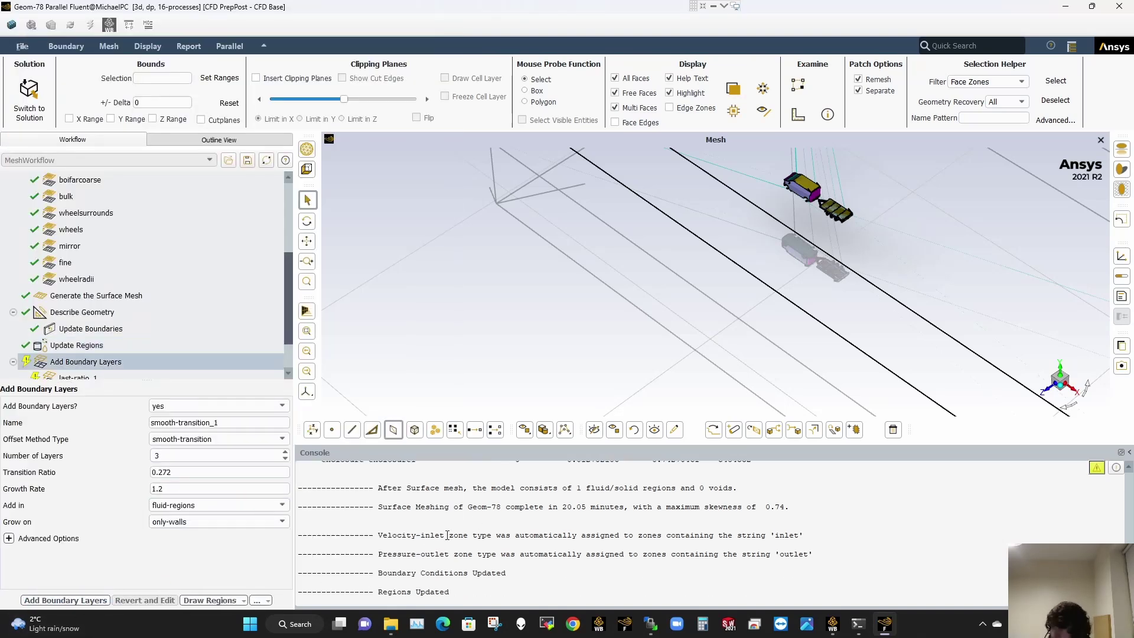
Step: Set the last-ratio_1 boundary layers to grow on selected labels and select every label in the list
{"action": "scroll", "coordinate": [140, 311], "scroll_direction": "down", "scroll_amount": 1}
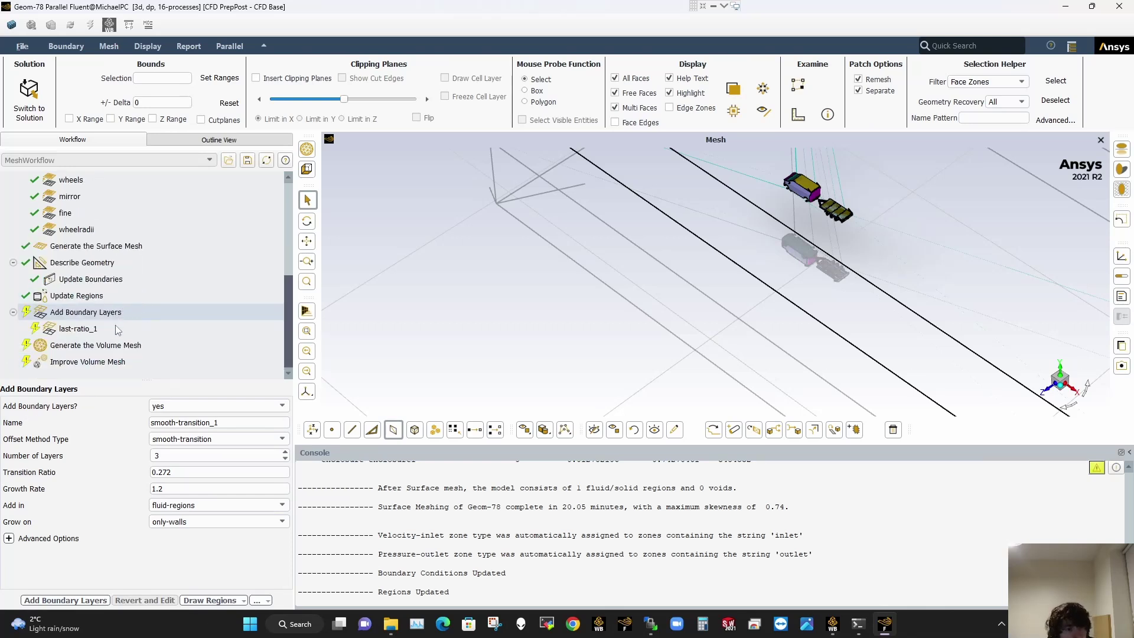
{"action": "left_click", "coordinate": [116, 326]}
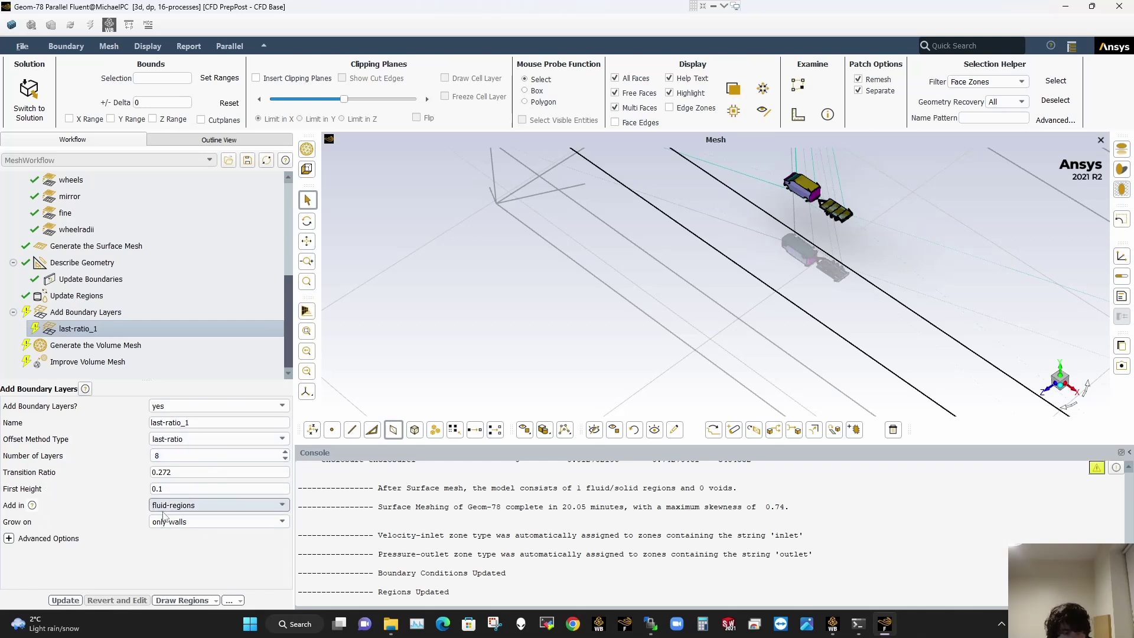
{"action": "left_click", "coordinate": [194, 523]}
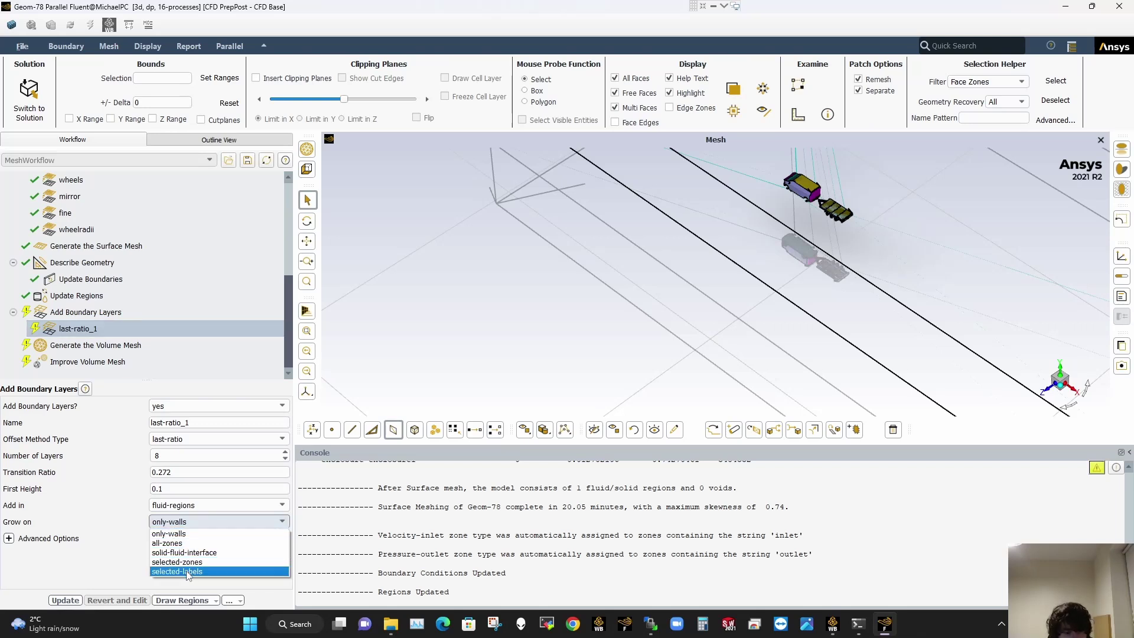
{"action": "left_click", "coordinate": [186, 571]}
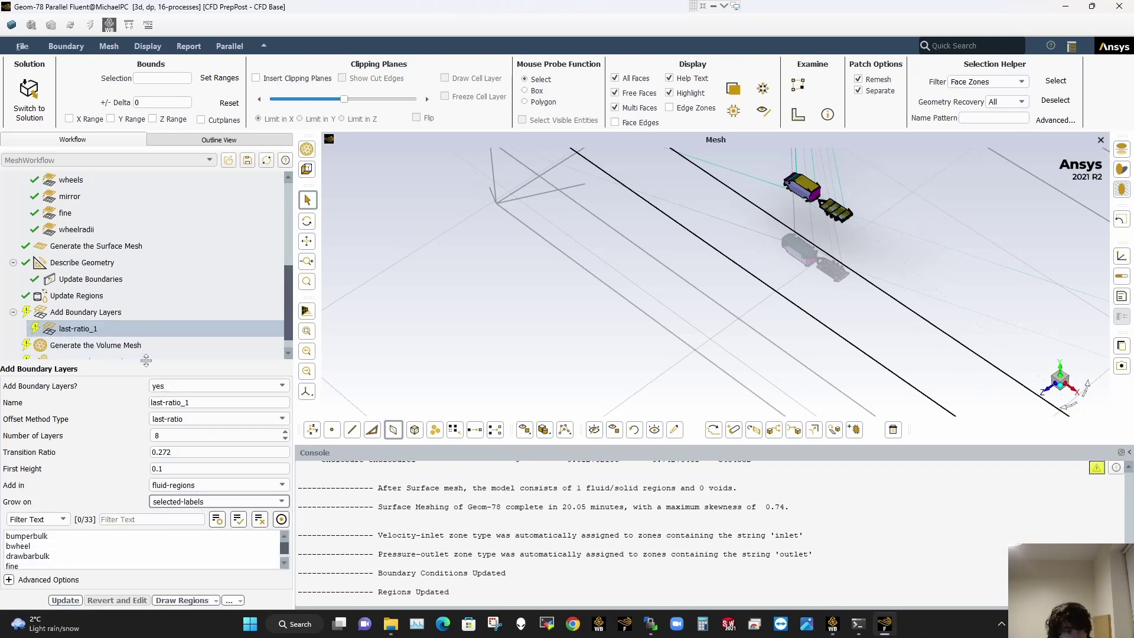
{"action": "left_click", "coordinate": [238, 469]}
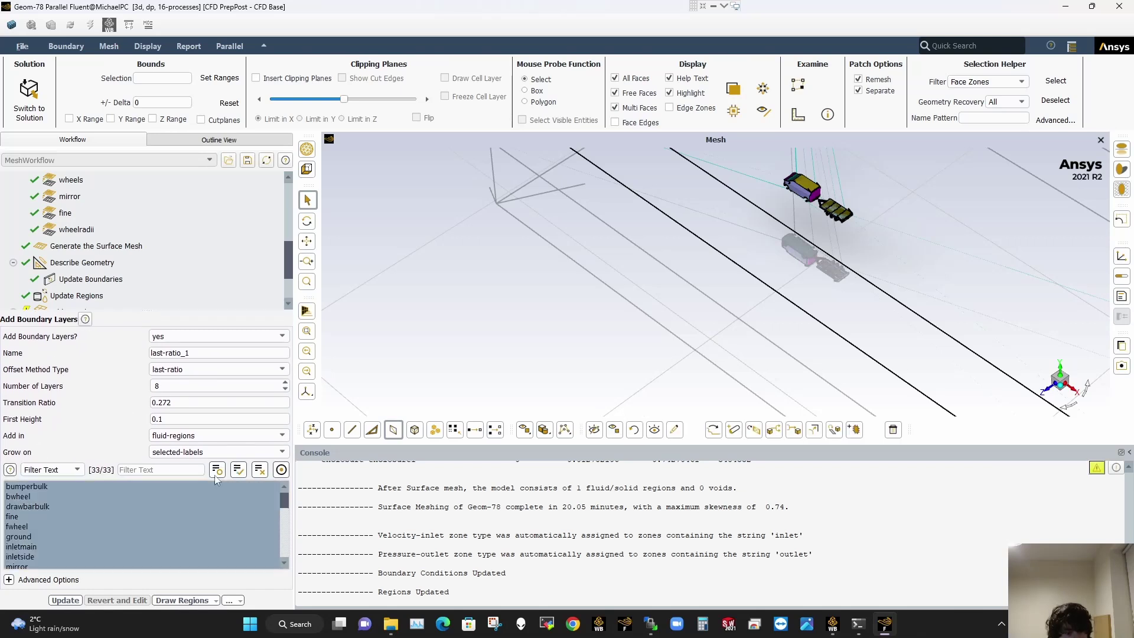
Step: Exclude ground, inletmain, inletside, outletmain, outletside and sky from the labels that grow boundary layers
{"action": "left_click", "coordinate": [31, 537]}
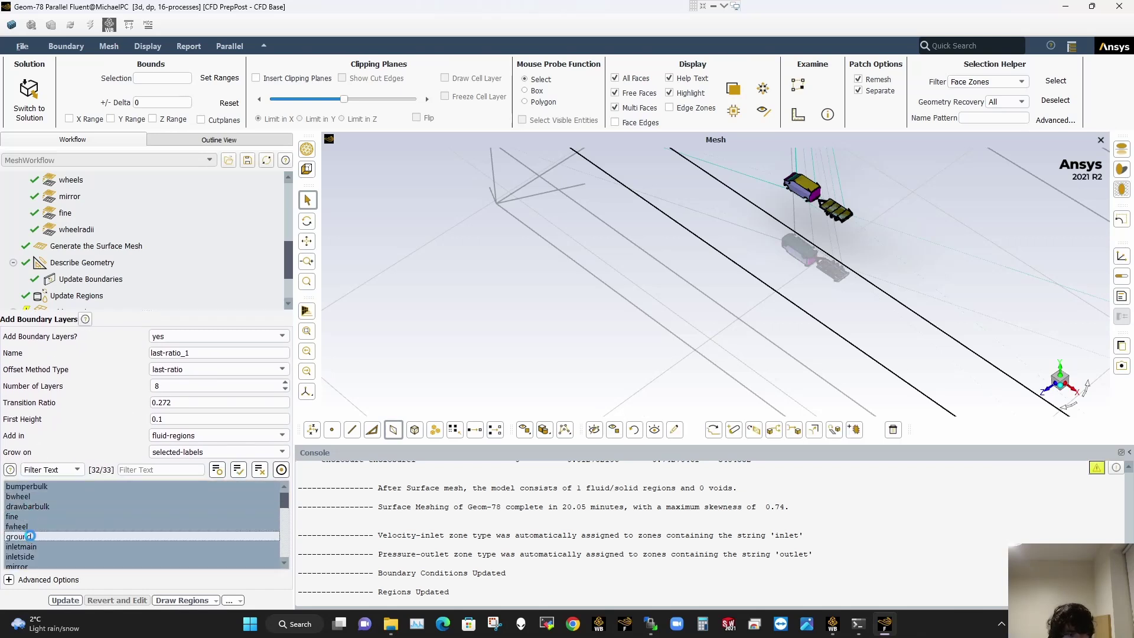
{"action": "left_click", "coordinate": [31, 547]}
{"action": "left_click", "coordinate": [31, 557]}
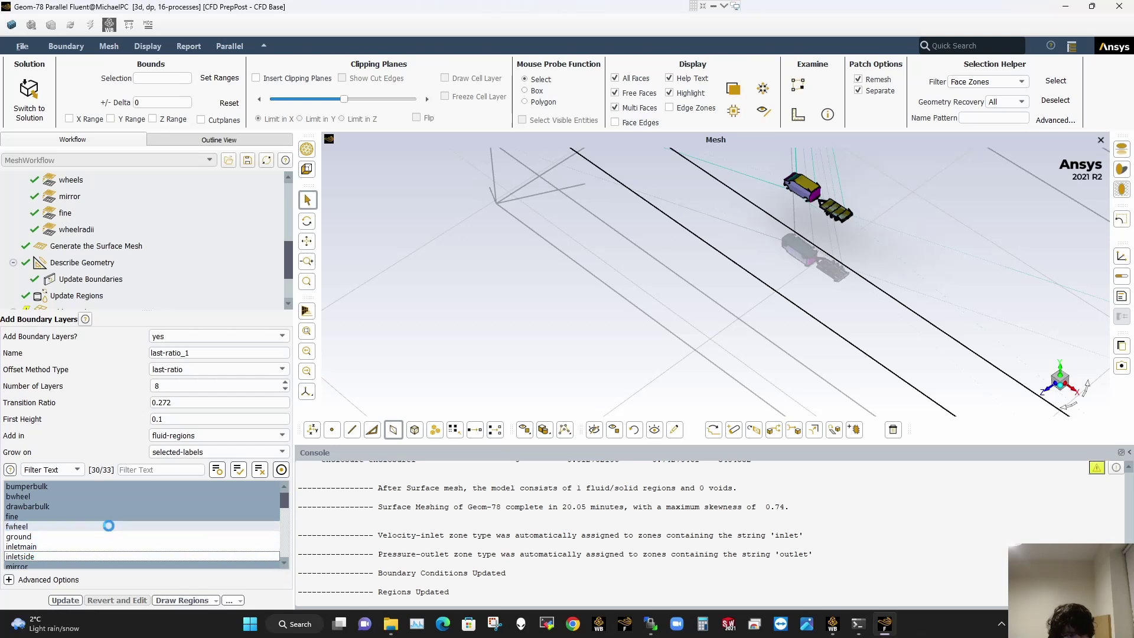
{"action": "scroll", "coordinate": [55, 539], "scroll_direction": "down", "scroll_amount": 2}
{"action": "left_click", "coordinate": [37, 527]}
{"action": "left_click", "coordinate": [32, 536]}
{"action": "left_click", "coordinate": [32, 546]}
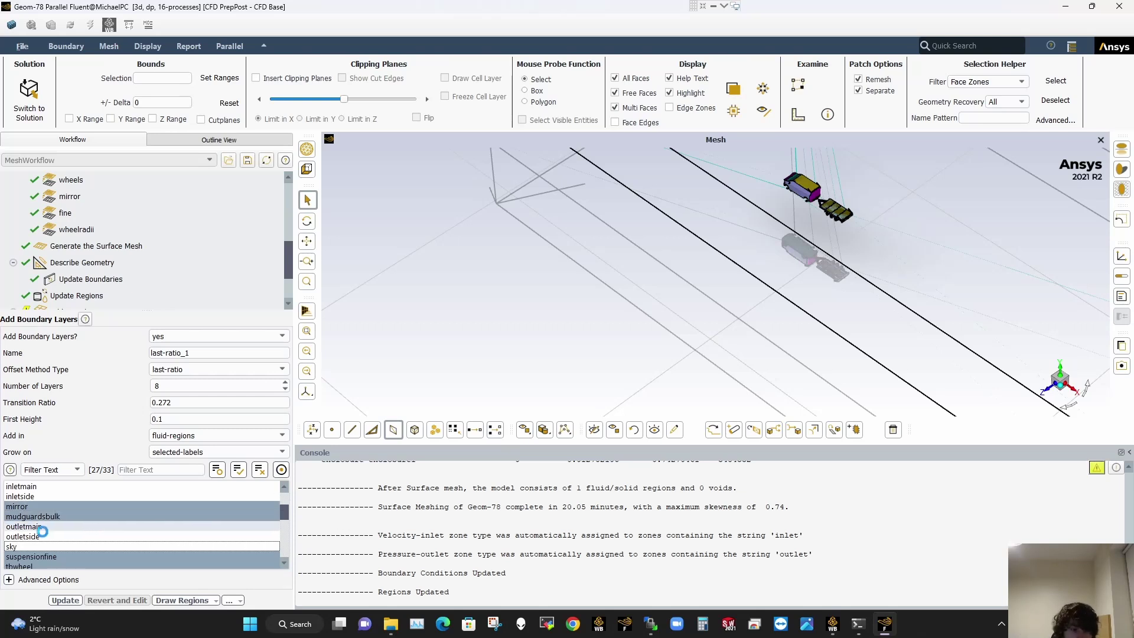
Step: Check the remaining label selection against the model and update the last-ratio_1 boundary layer definition
{"action": "scroll", "coordinate": [27, 516], "scroll_direction": "up", "scroll_amount": 1}
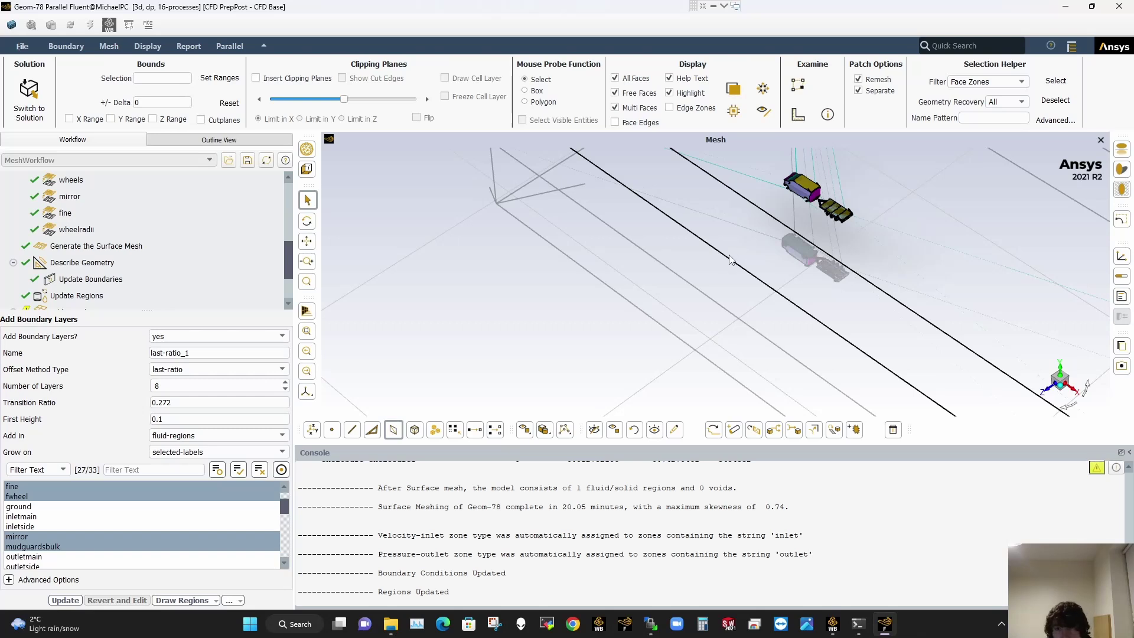
{"action": "left_click_drag", "start_coordinate": [734, 259], "coordinate": [870, 381]}
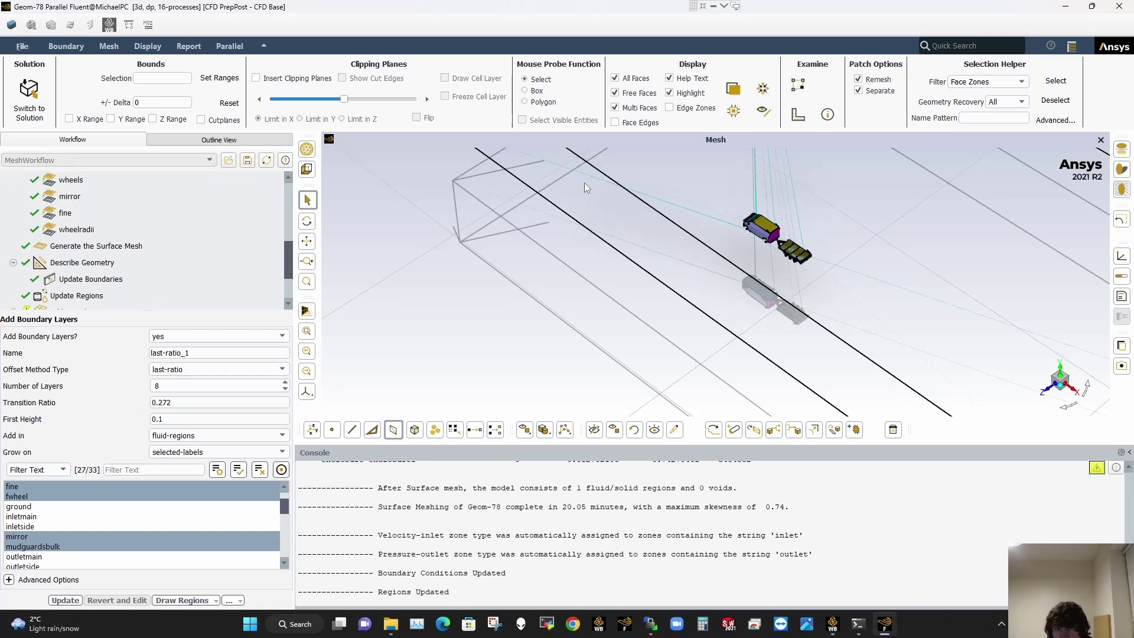
{"action": "left_click_drag", "start_coordinate": [592, 218], "coordinate": [488, 179]}
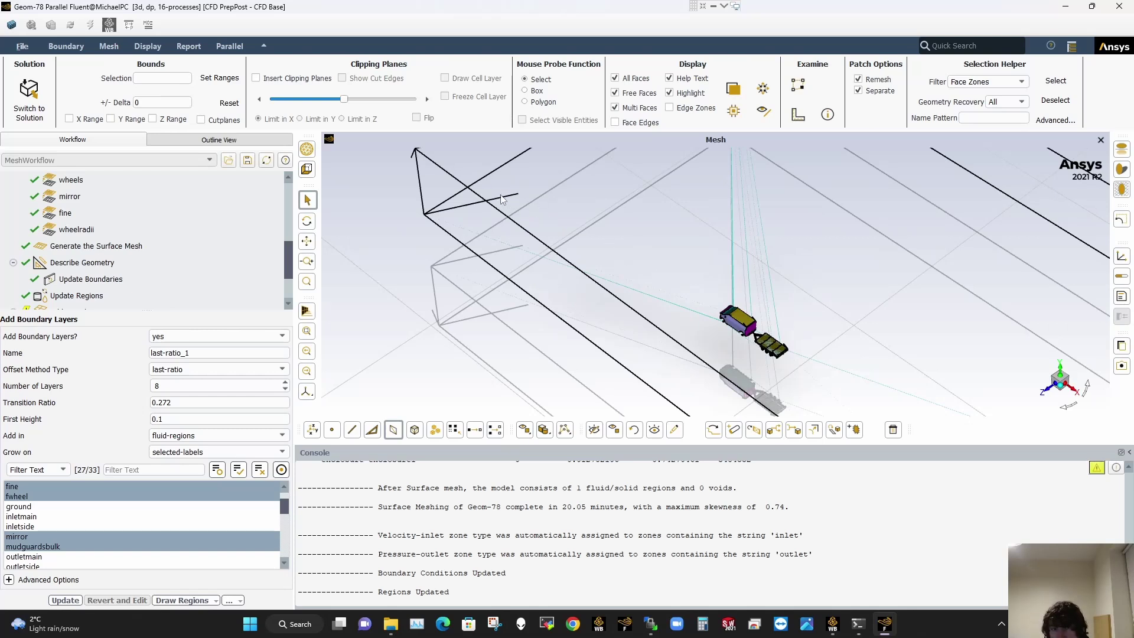
{"action": "left_click", "coordinate": [124, 496]}
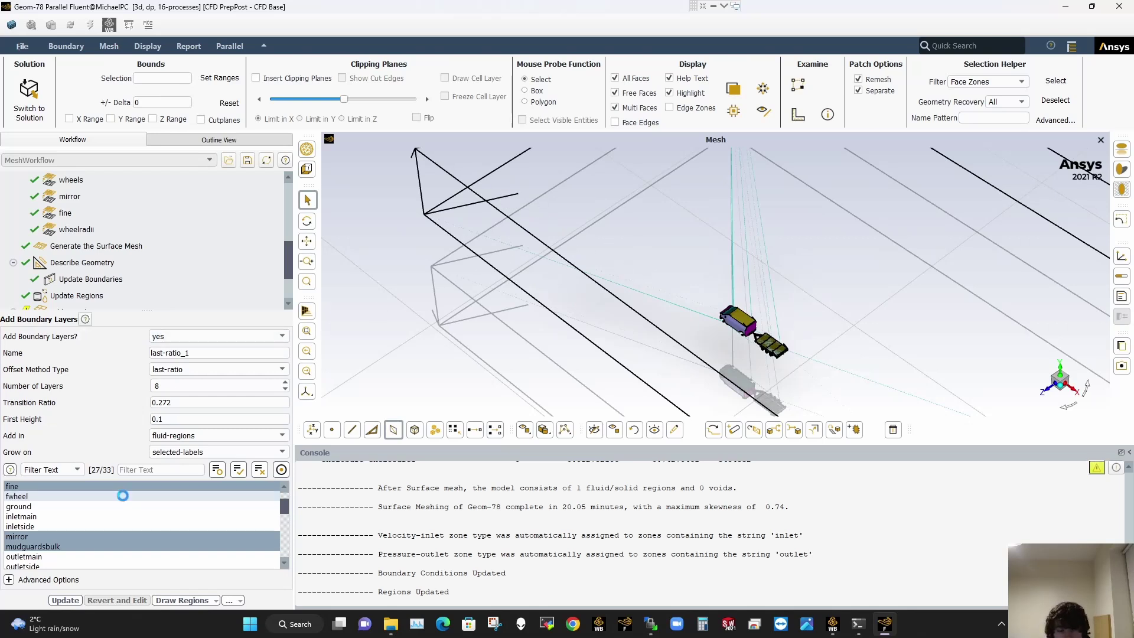
{"action": "left_click", "coordinate": [88, 499]}
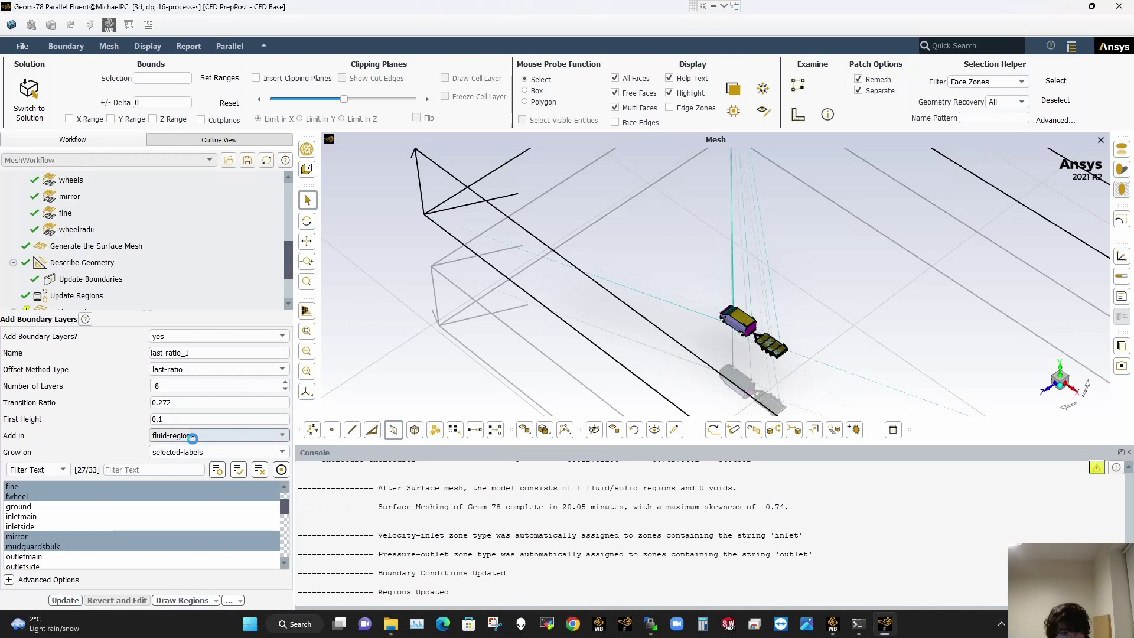
{"action": "left_click", "coordinate": [60, 602]}
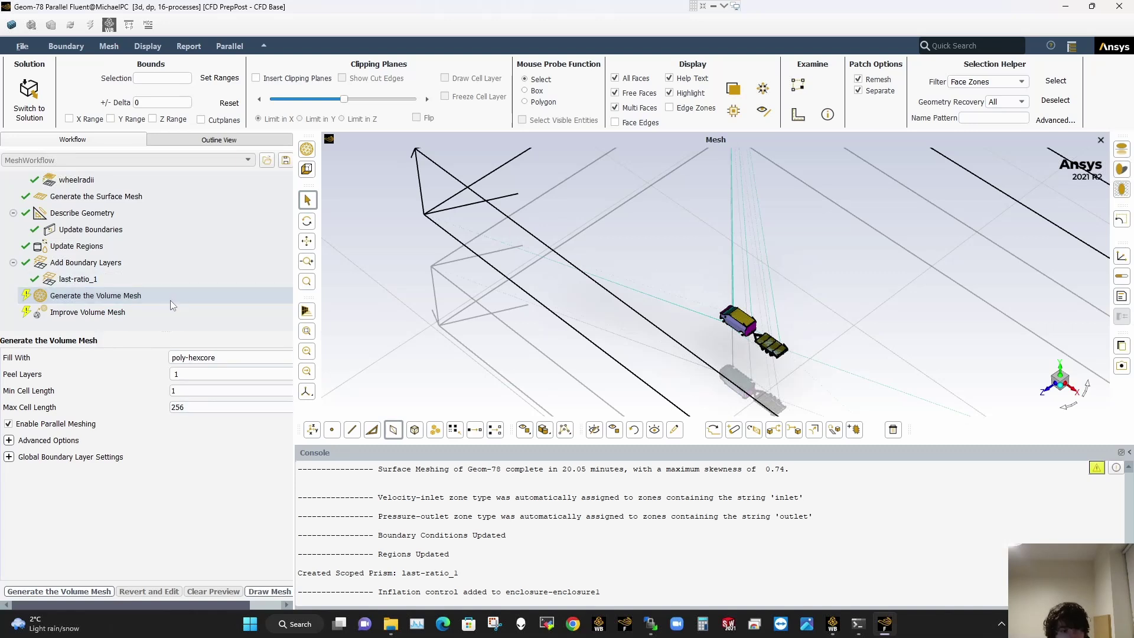
Step: Run the volume mesh improvement together with the pending volume mesh generation, and check cell count and orthogonal quality in the console
{"action": "left_click", "coordinate": [187, 314]}
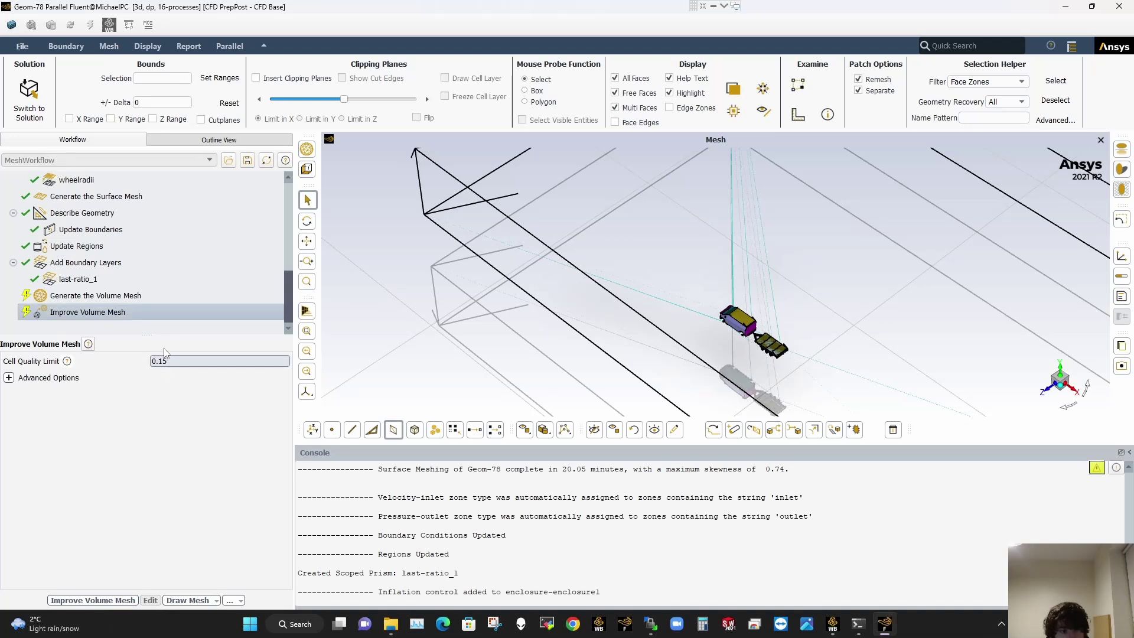
{"action": "left_click", "coordinate": [179, 300]}
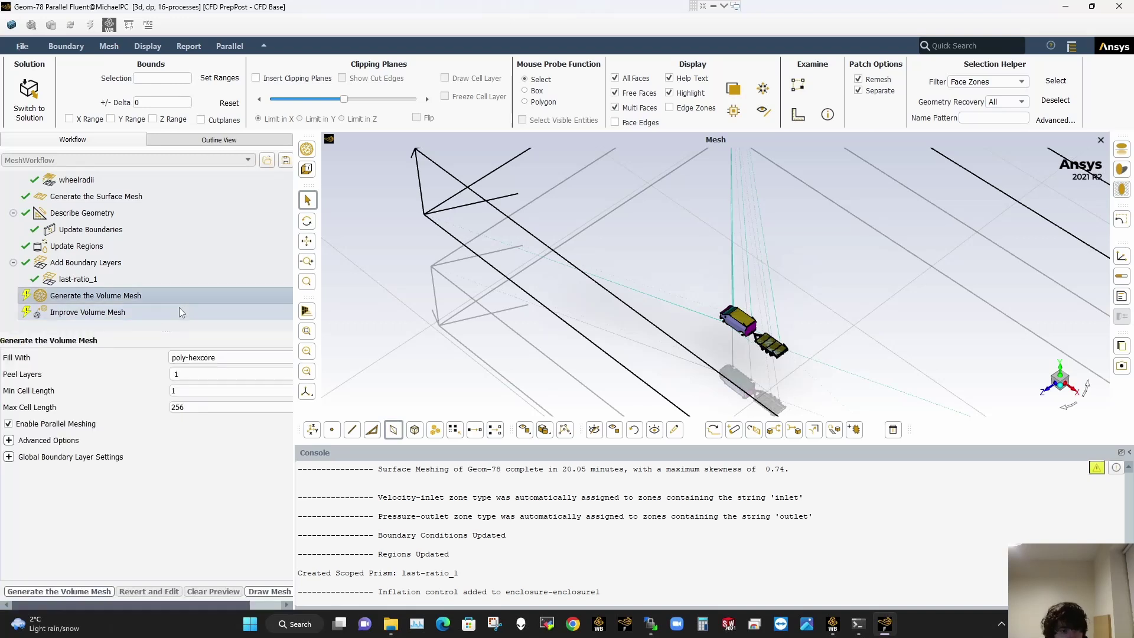
{"action": "left_click", "coordinate": [180, 310]}
{"action": "left_click", "coordinate": [101, 601]}
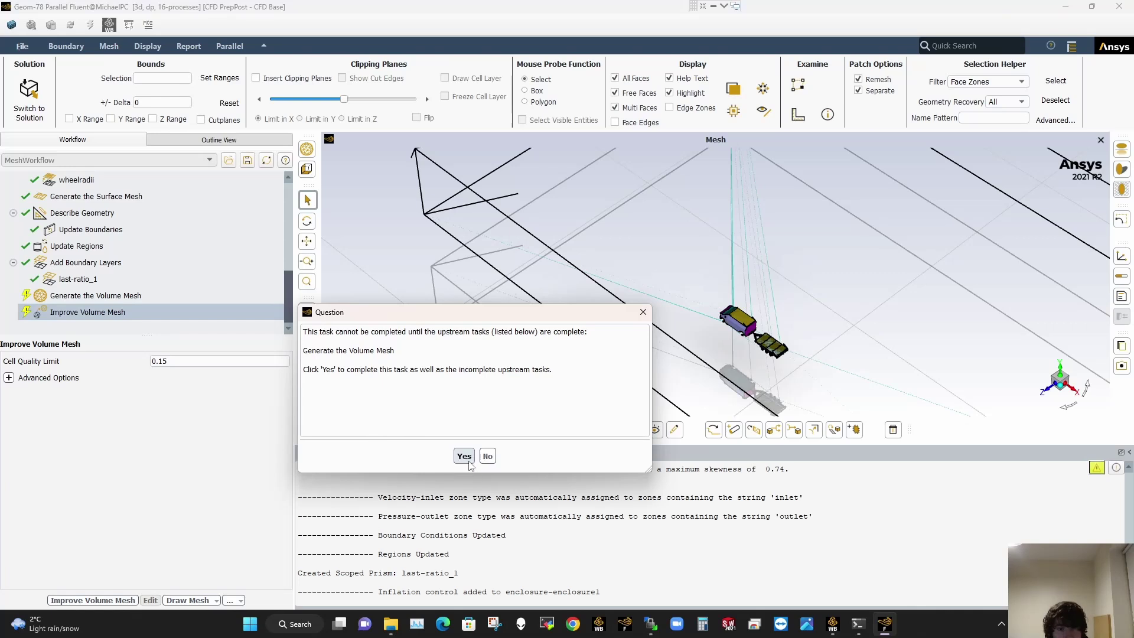
{"action": "left_click", "coordinate": [466, 458]}
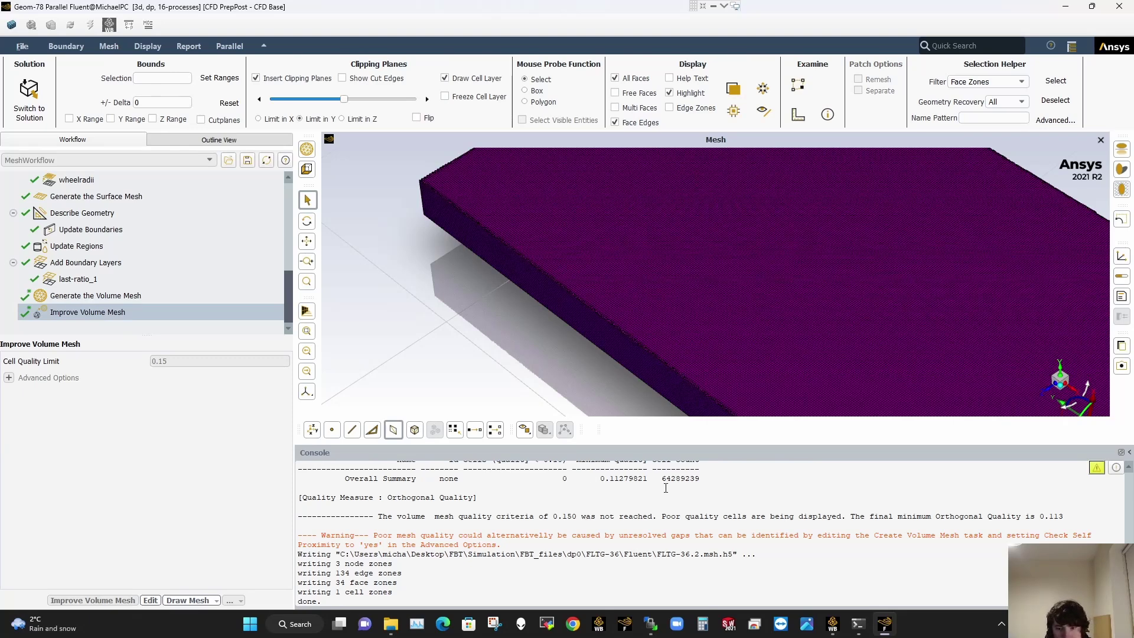
{"action": "scroll", "coordinate": [666, 487], "scroll_direction": "up", "scroll_amount": 1}
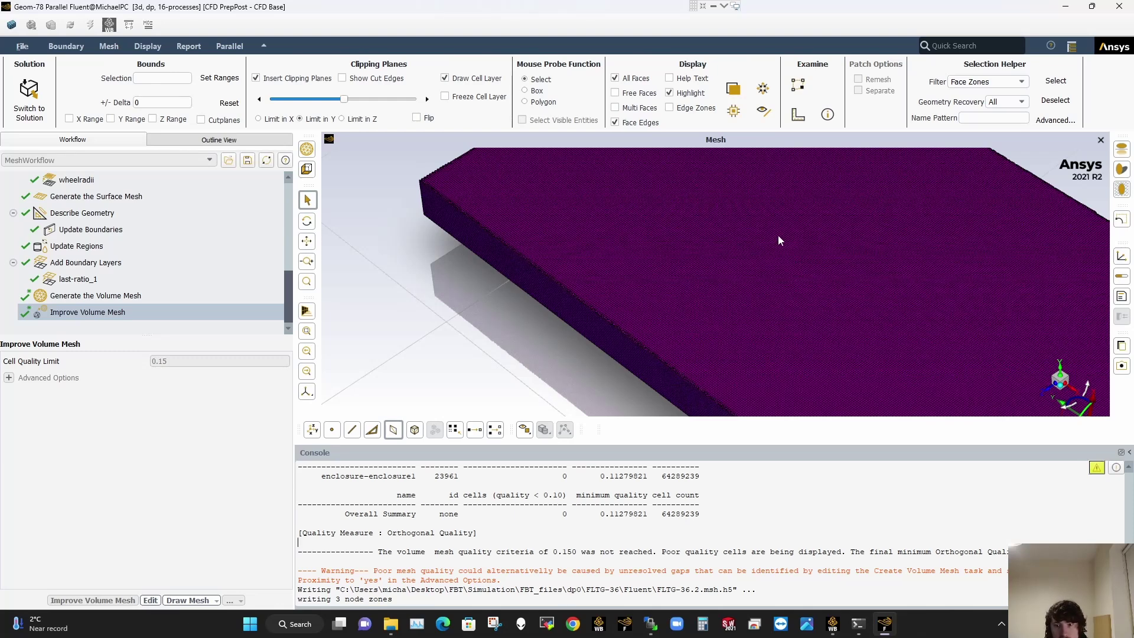
{"action": "scroll", "coordinate": [778, 239], "scroll_direction": "down", "scroll_amount": 2}
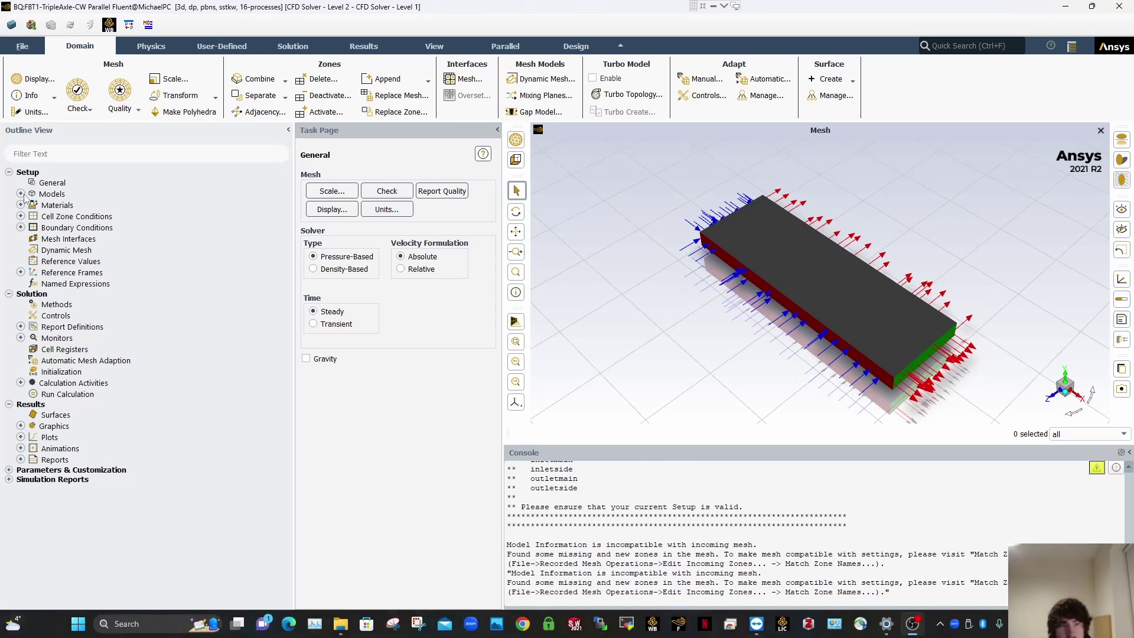
Step: Review the viscous model settings in the solver setup, including the k-omega SST variant and its curvature correction option
{"action": "left_click", "coordinate": [20, 195]}
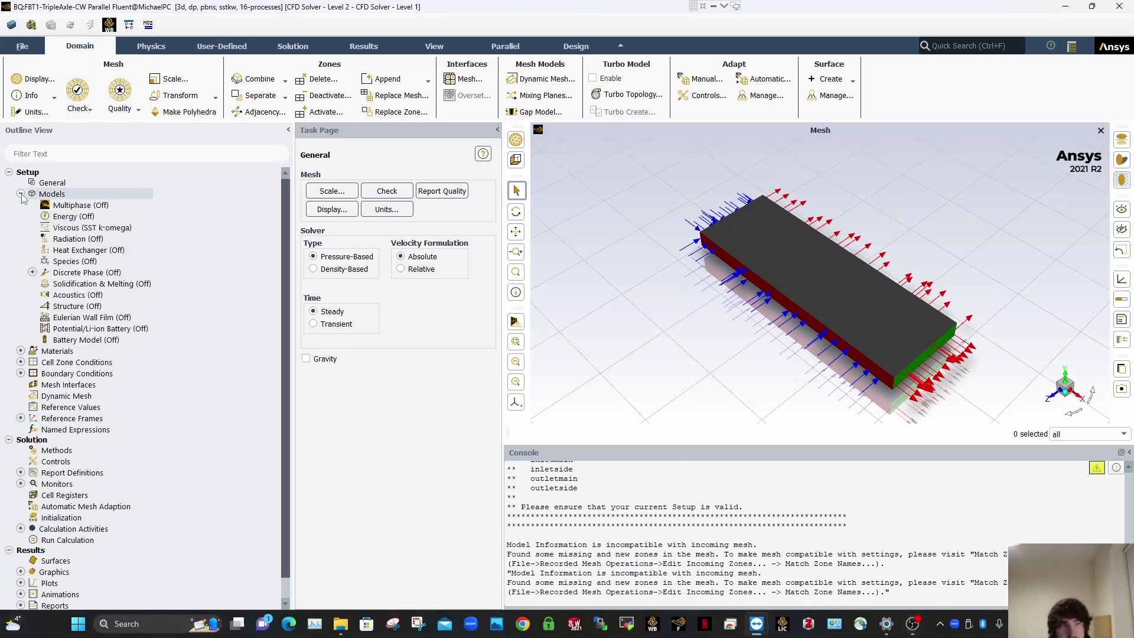
{"action": "double_click", "coordinate": [92, 230]}
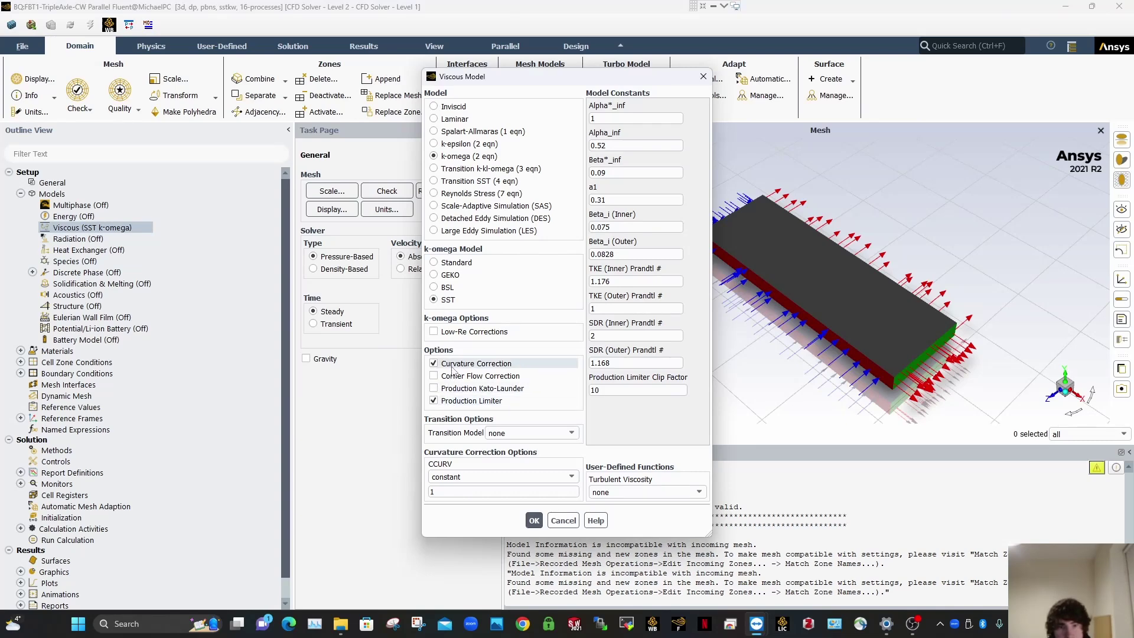
{"action": "left_click", "coordinate": [702, 79]}
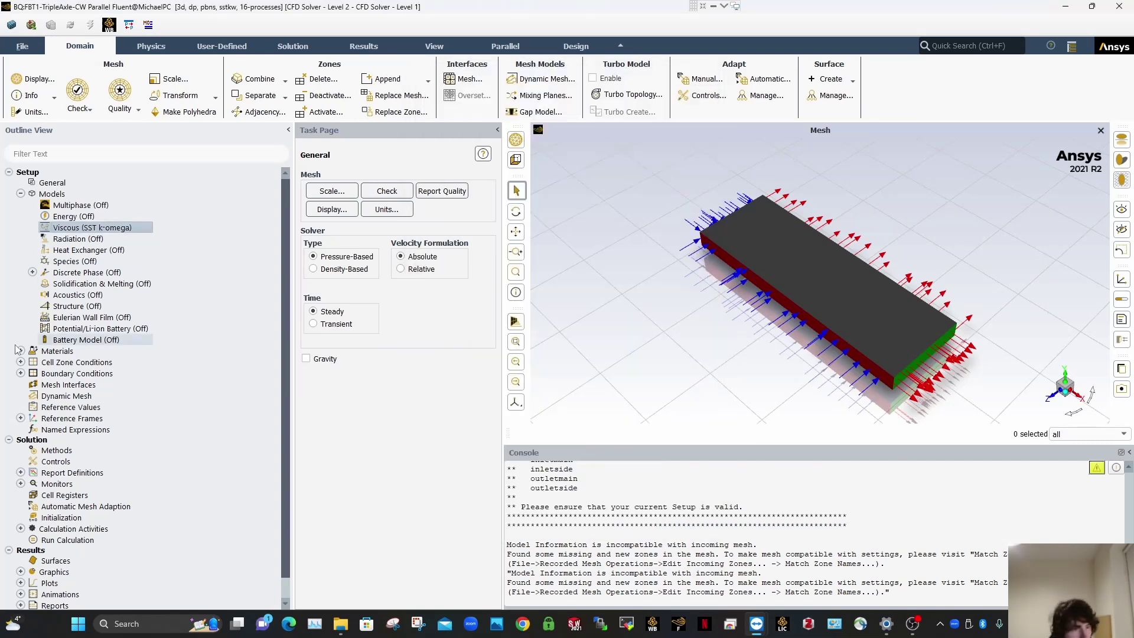
{"action": "left_click", "coordinate": [21, 194]}
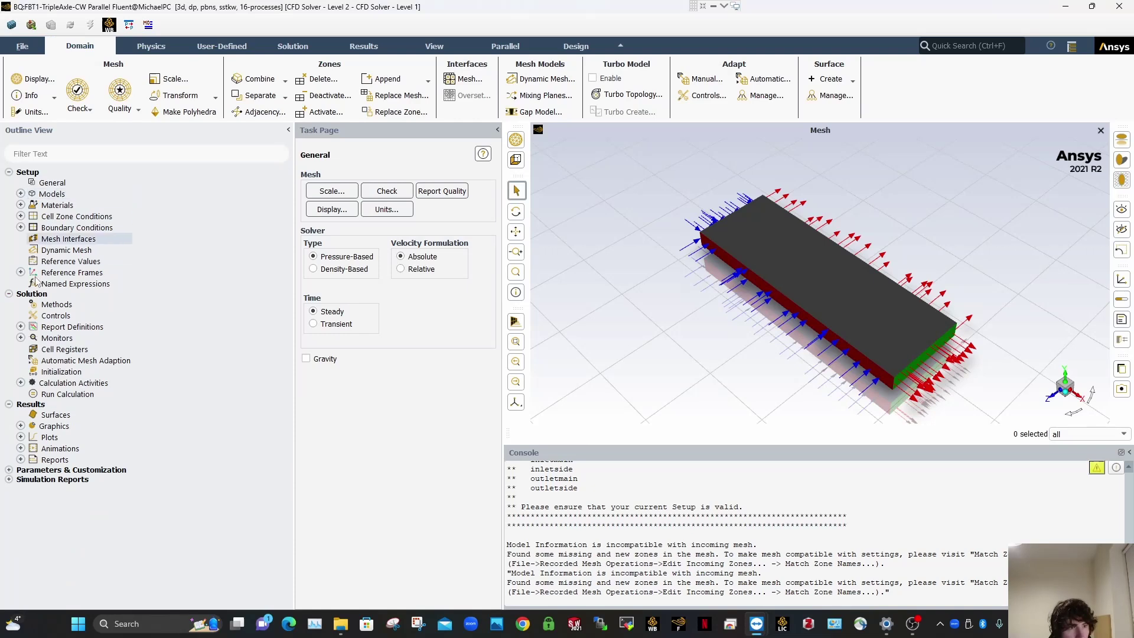
Step: Review the density and viscosity defined for the air material in the solver setup
{"action": "left_click", "coordinate": [21, 205]}
{"action": "left_click", "coordinate": [33, 216]}
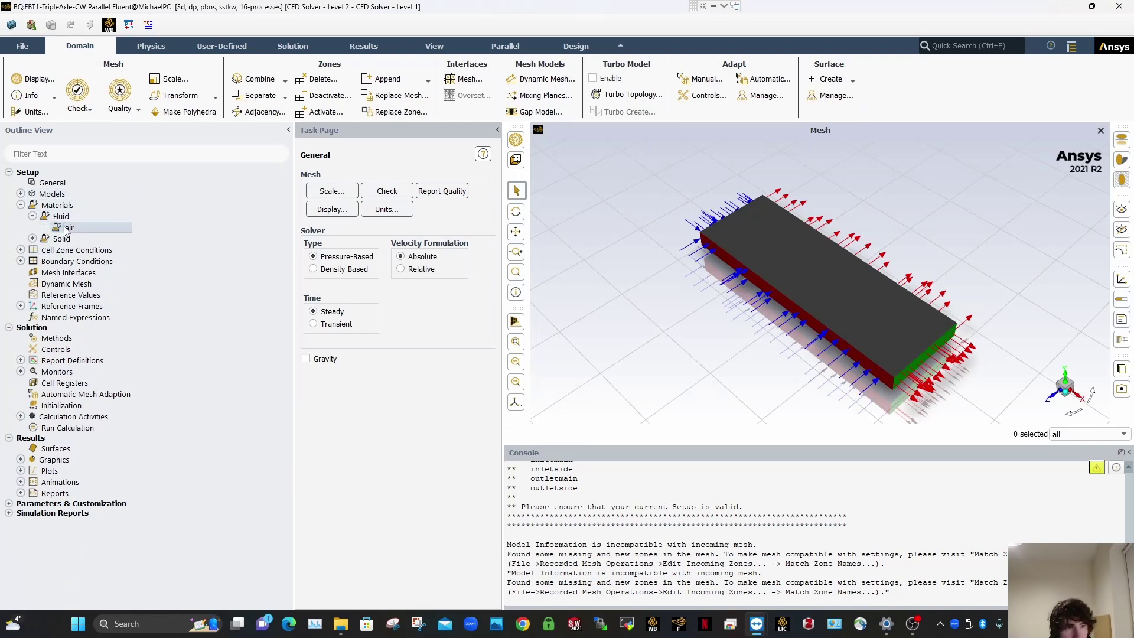
{"action": "double_click", "coordinate": [67, 228]}
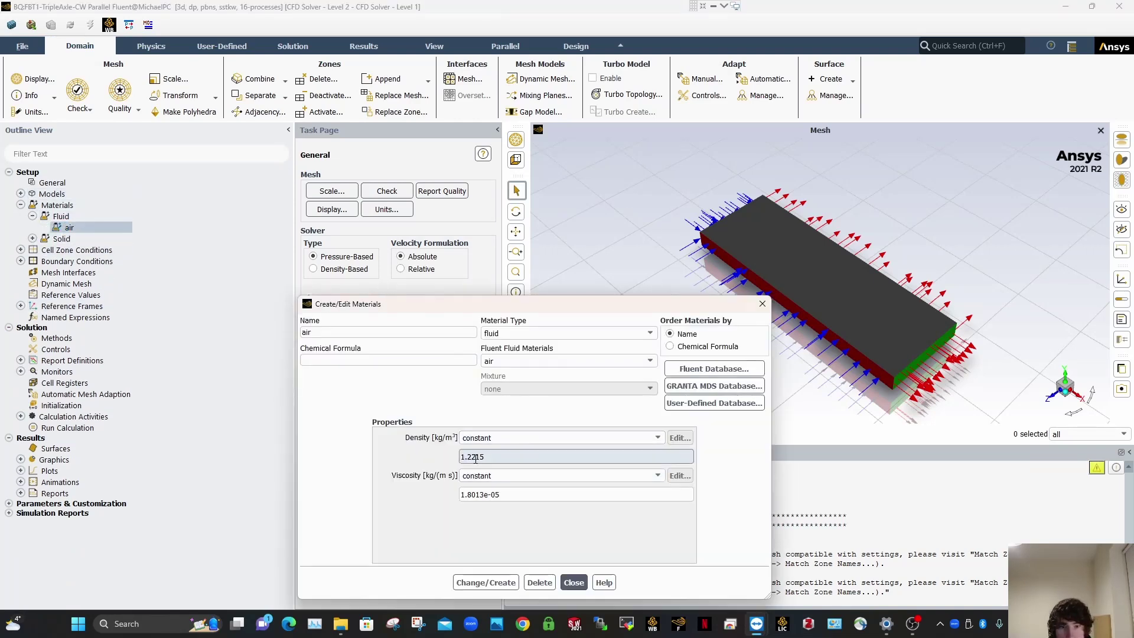
{"action": "left_click", "coordinate": [762, 304]}
{"action": "left_click", "coordinate": [32, 216]}
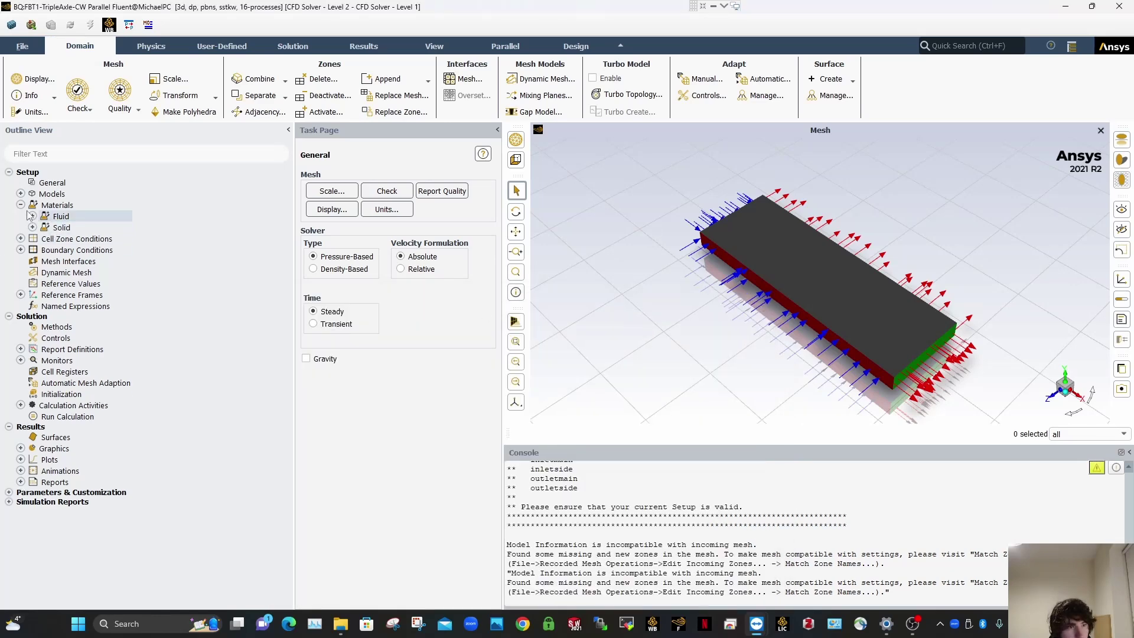
{"action": "left_click", "coordinate": [21, 205]}
Step: Open the ground wall's boundary condition and examine its wall motion, speed and direction
{"action": "double_click", "coordinate": [49, 230]}
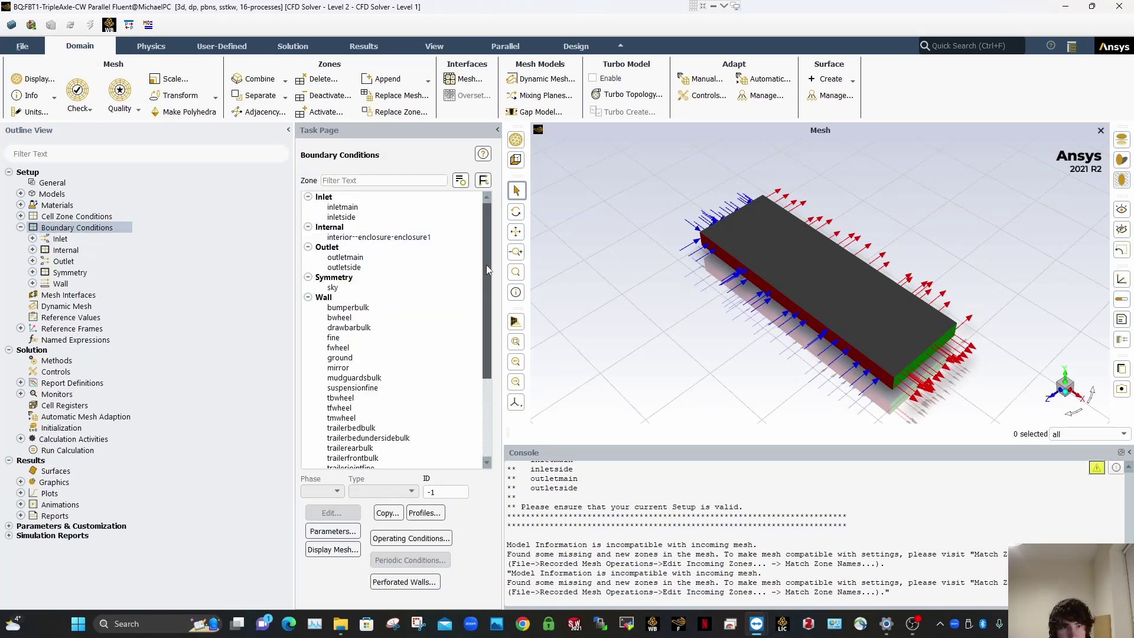
{"action": "left_click_drag", "start_coordinate": [486, 270], "coordinate": [485, 315]}
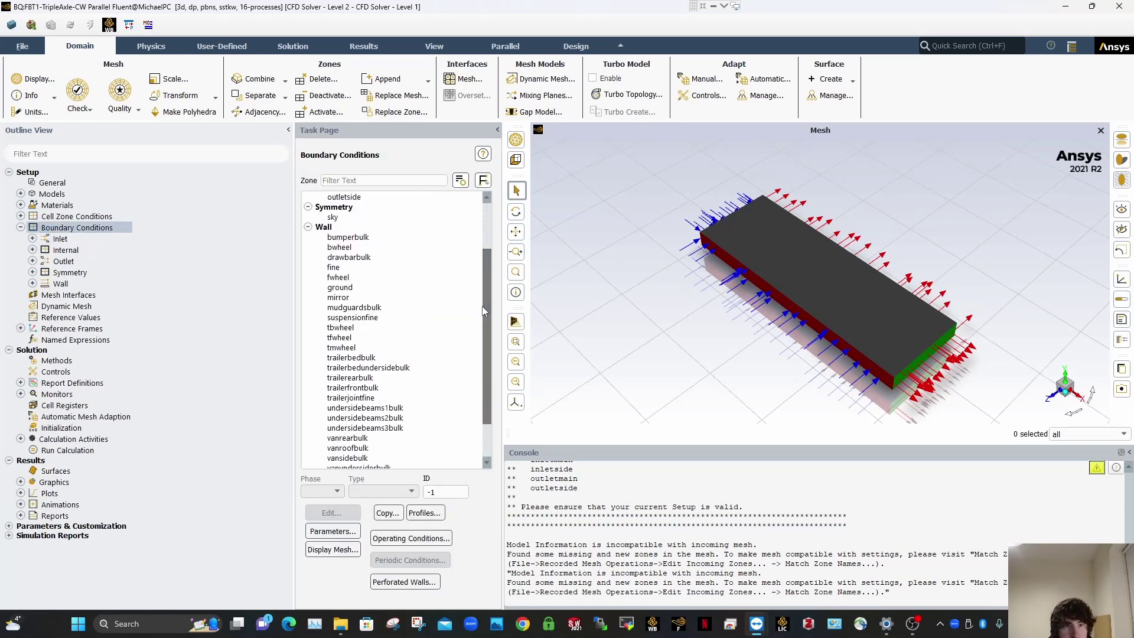
{"action": "left_click", "coordinate": [371, 287]}
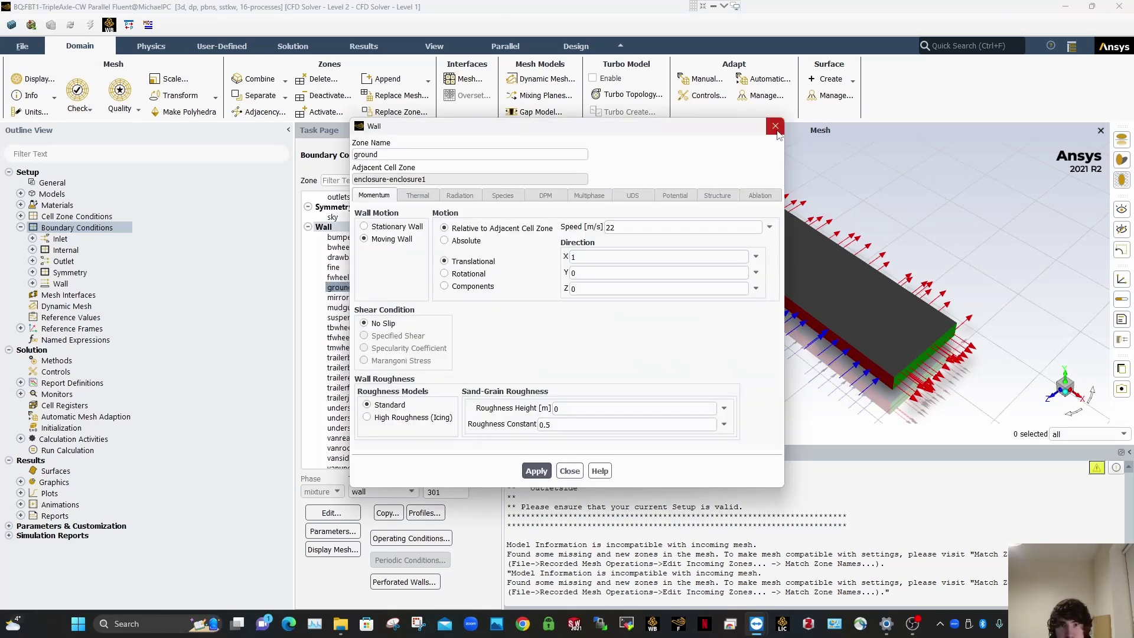
Step: Review the wall motion and rotation settings of the fwheel and tmwheel boundary conditions
{"action": "left_click", "coordinate": [774, 129]}
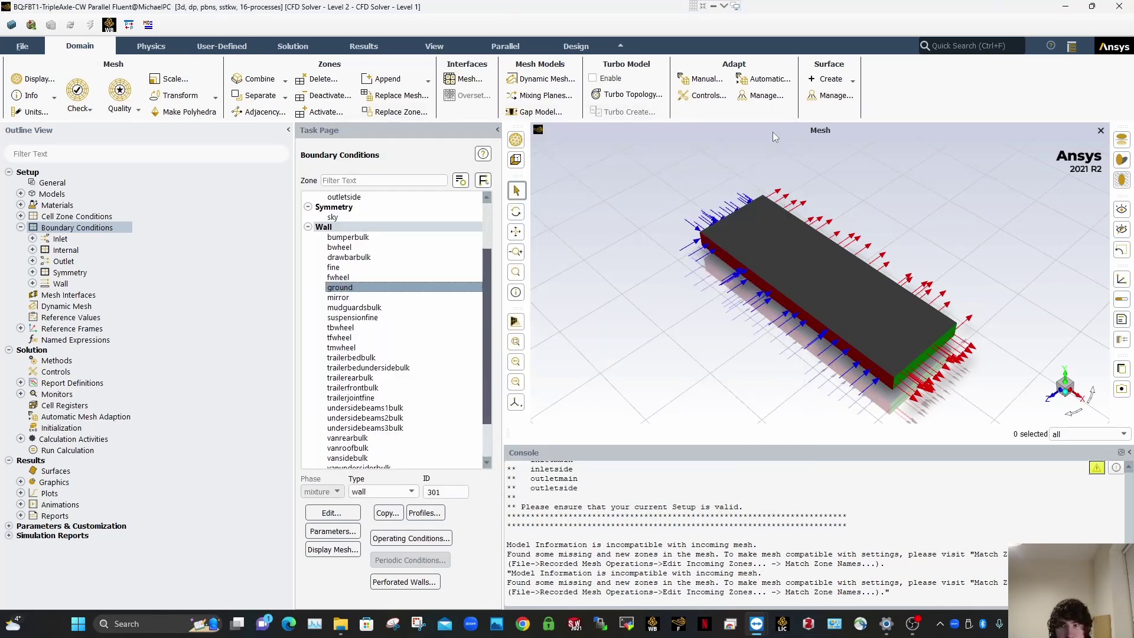
{"action": "left_click", "coordinate": [334, 278]}
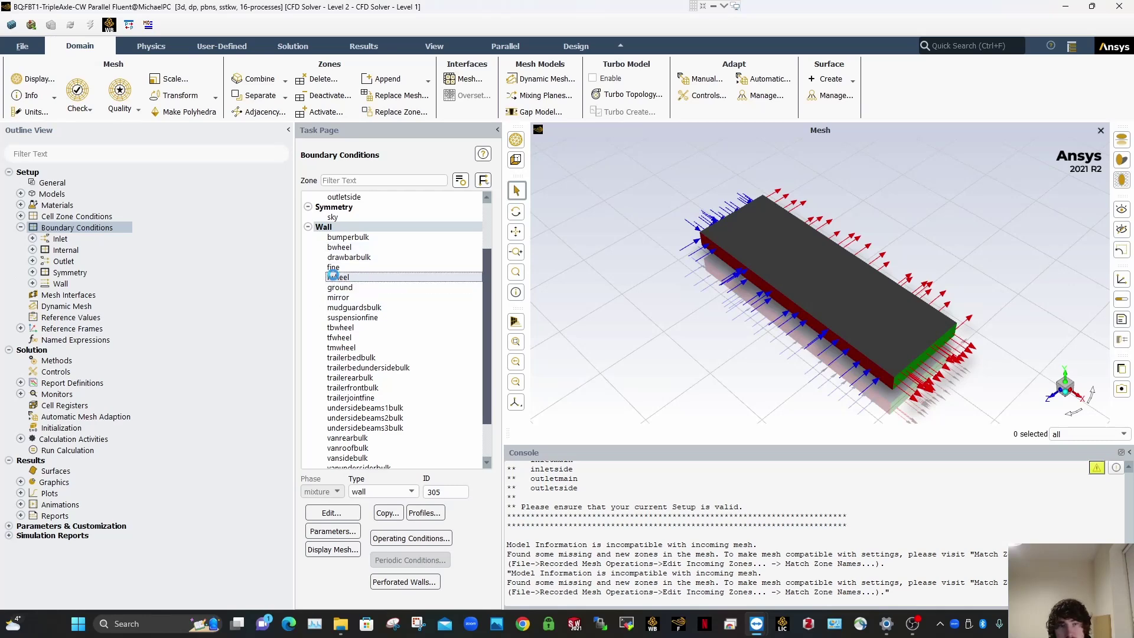
{"action": "left_click", "coordinate": [875, 126]}
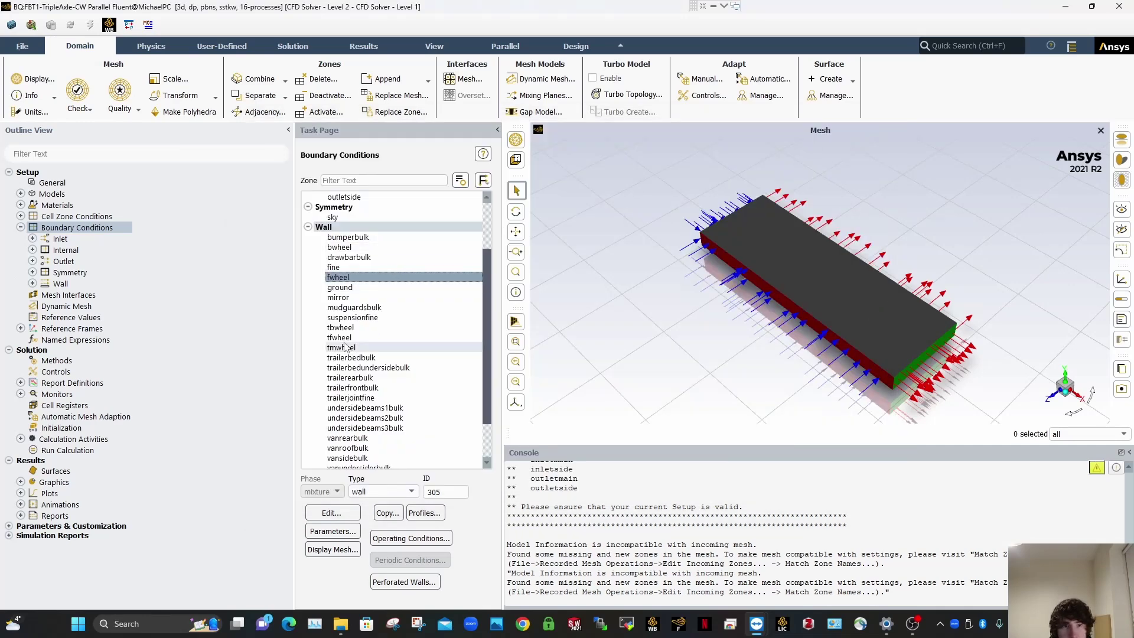
{"action": "left_click", "coordinate": [347, 348]}
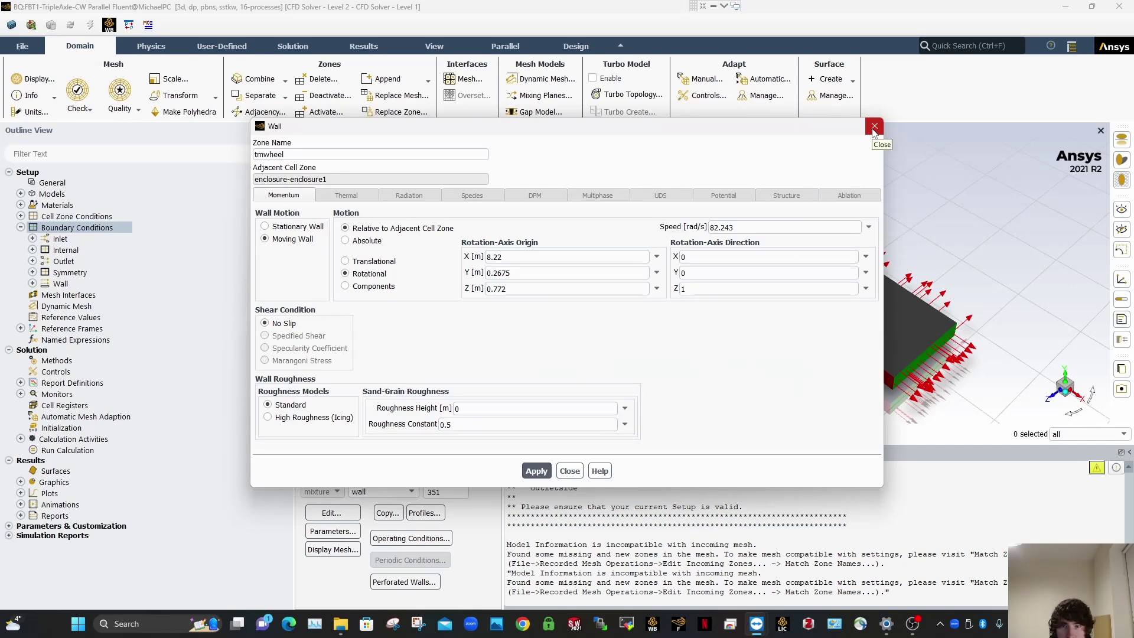
{"action": "left_click", "coordinate": [873, 129]}
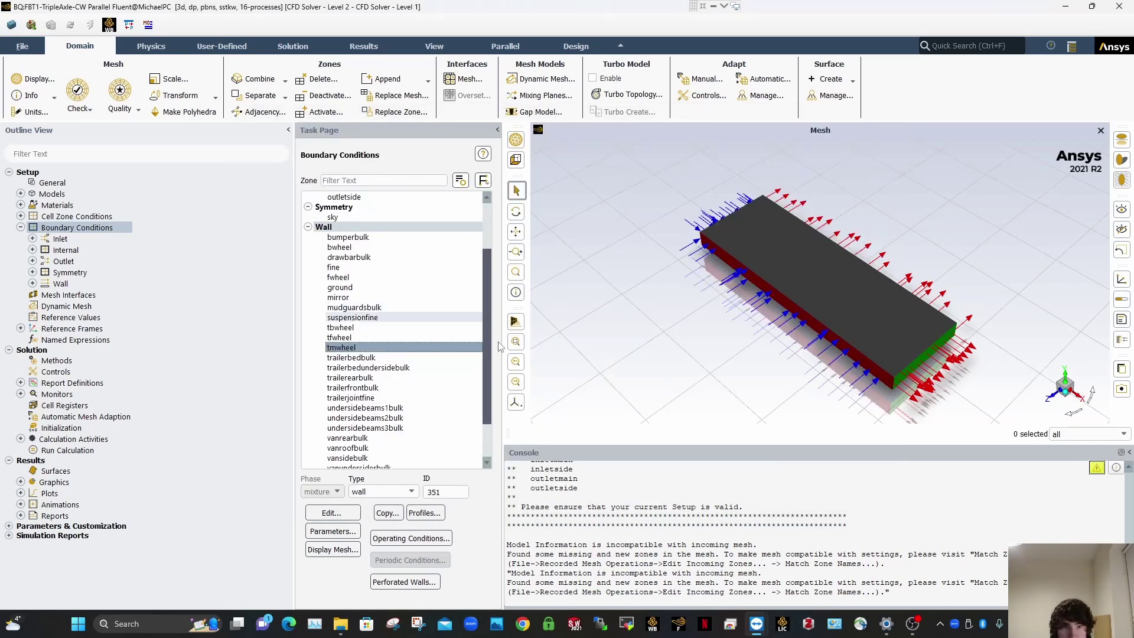
Step: Open the inletmain boundary condition and specify its velocity by Components
{"action": "left_click_drag", "start_coordinate": [487, 350], "coordinate": [484, 269]}
{"action": "left_click", "coordinate": [354, 207]}
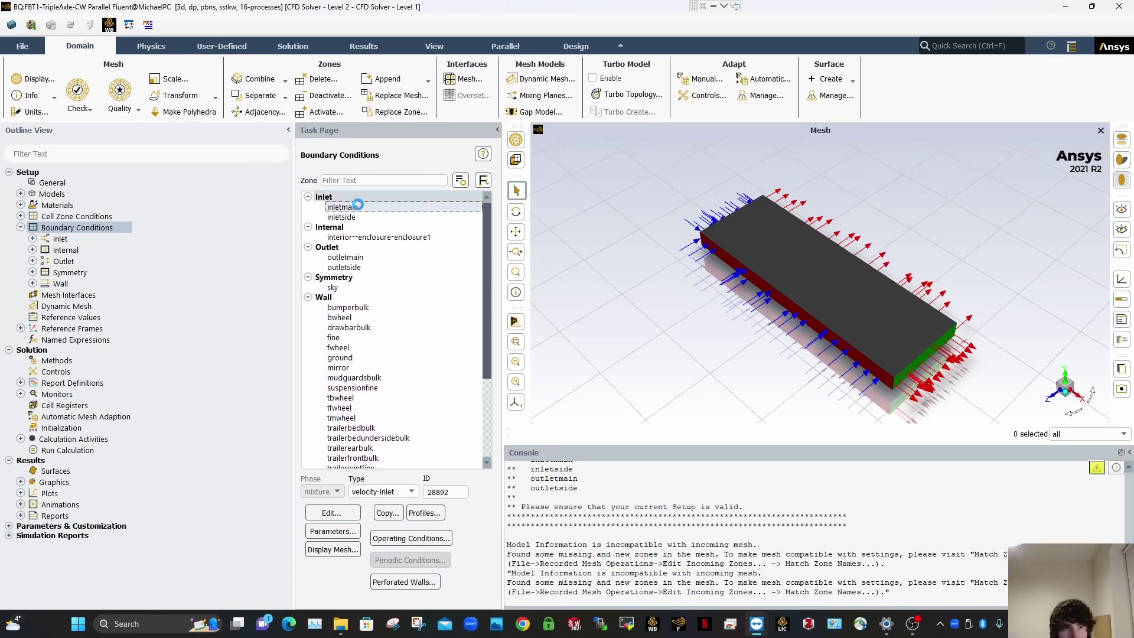
{"action": "left_click_drag", "start_coordinate": [461, 361], "coordinate": [350, 217]}
{"action": "left_click", "coordinate": [427, 285]}
{"action": "left_click", "coordinate": [419, 304]}
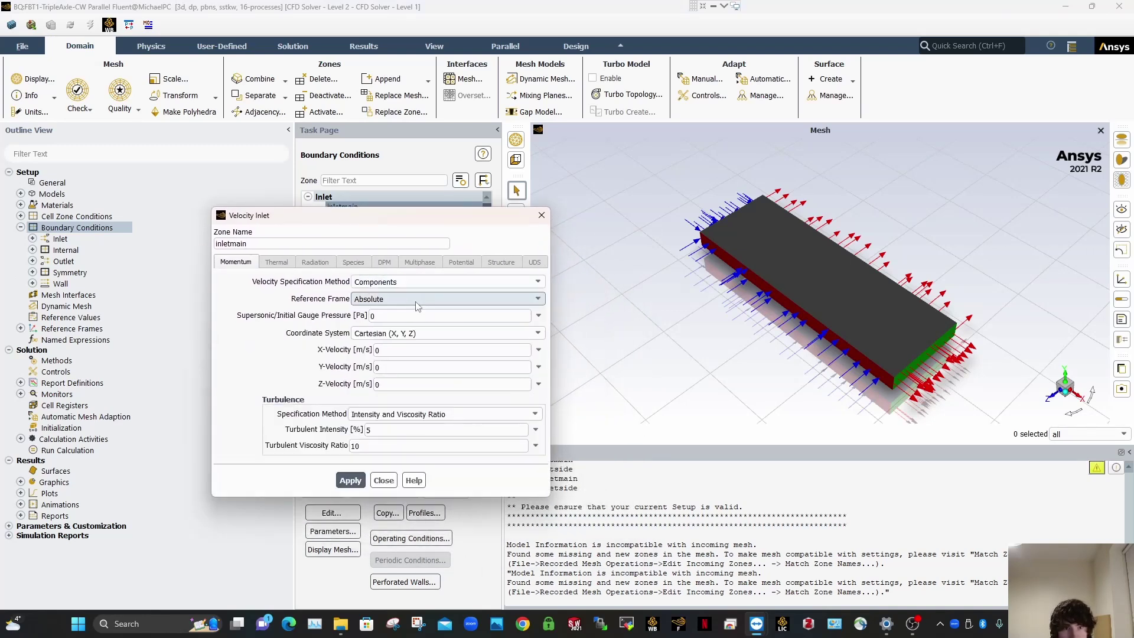
Step: Set inletmain's X-velocity to 22 m/s, Z-velocity to -5 m/s and turbulent intensity to 1%, and apply
{"action": "double_click", "coordinate": [407, 349]}
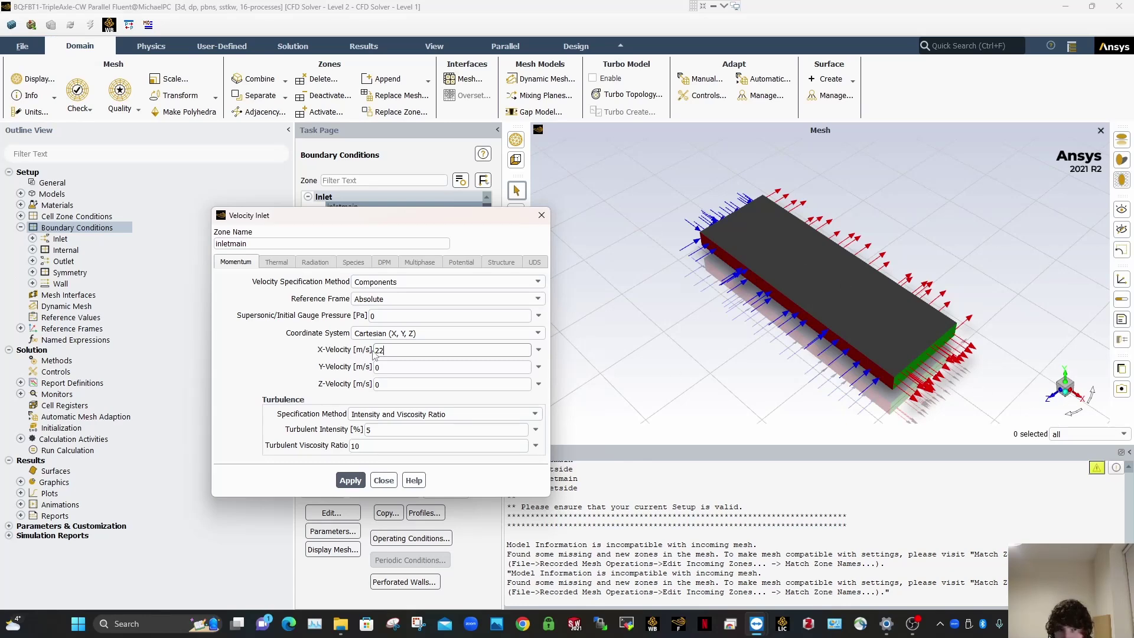
{"action": "double_click", "coordinate": [381, 384]}
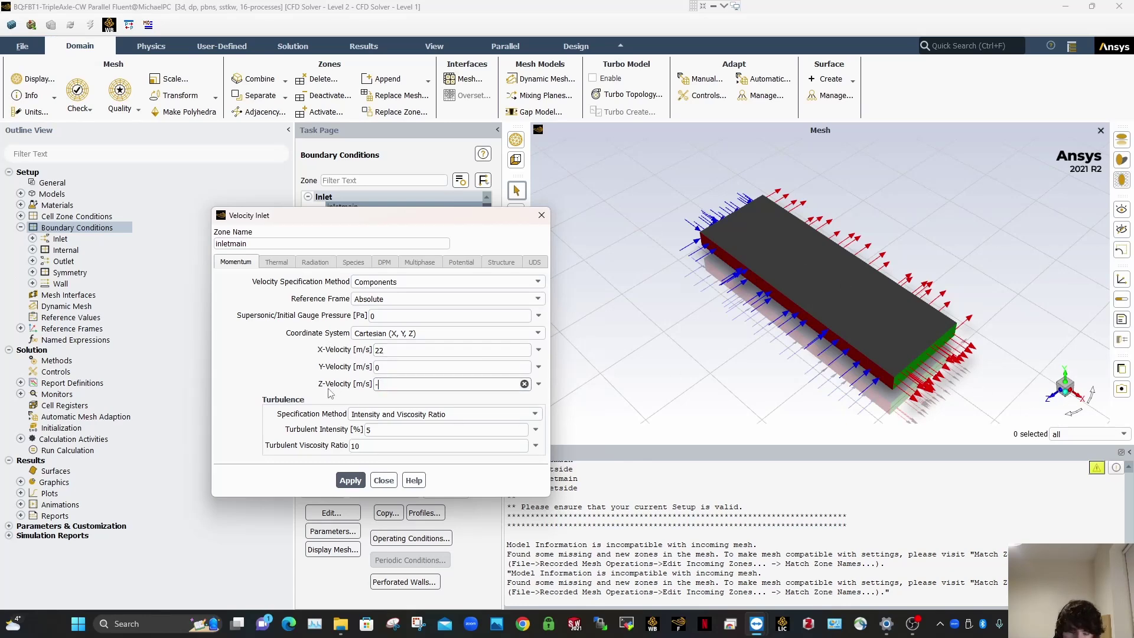
{"action": "double_click", "coordinate": [369, 429]}
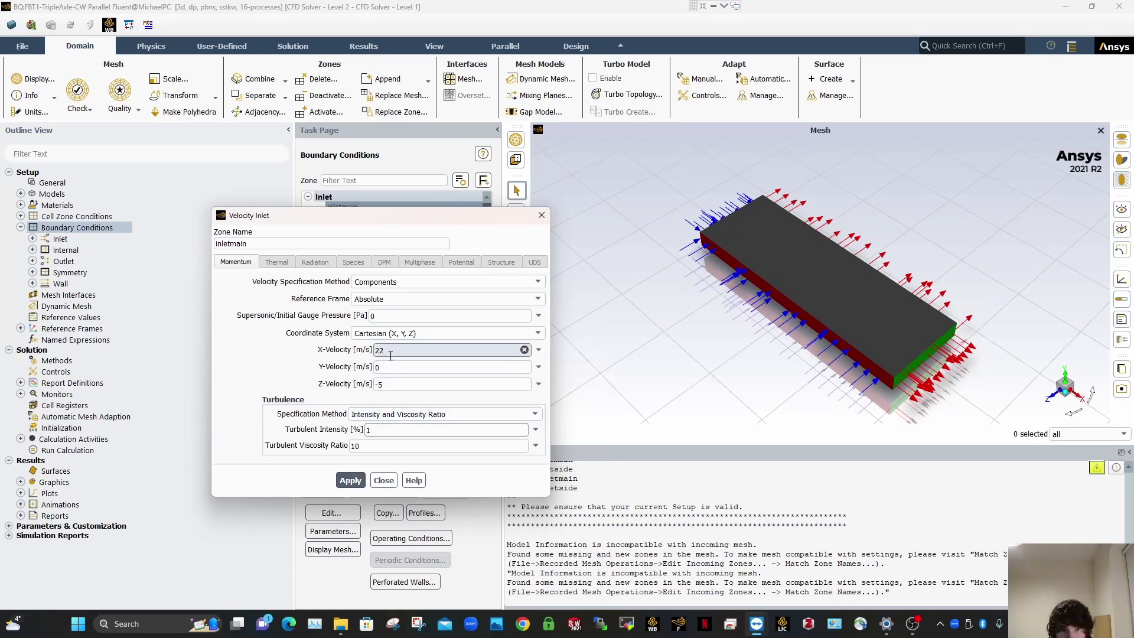
{"action": "left_click", "coordinate": [352, 482]}
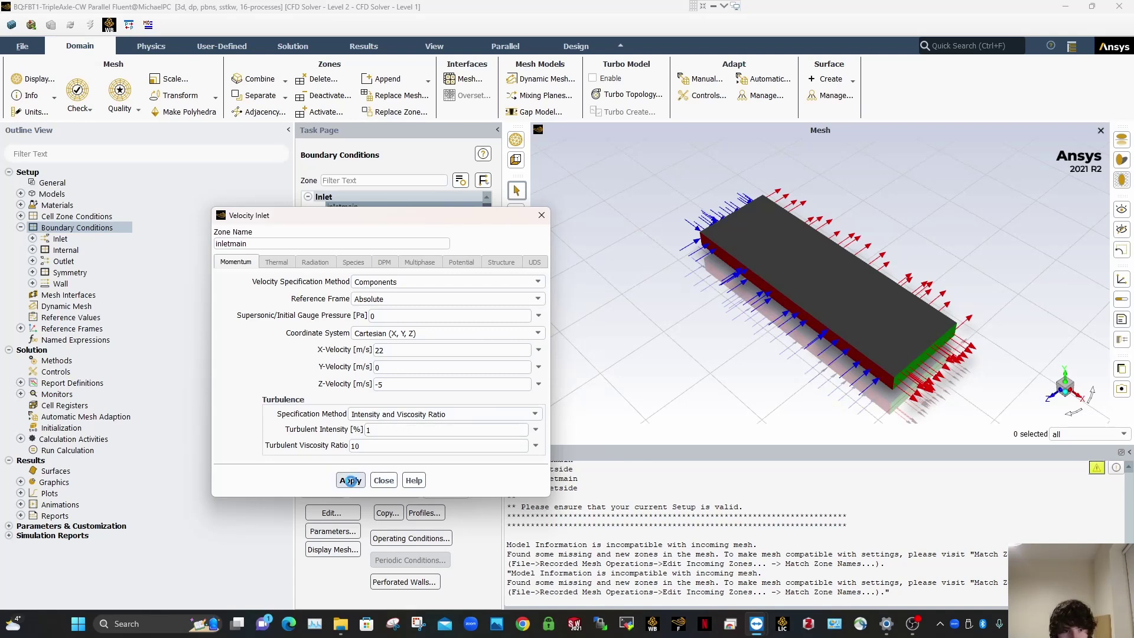
{"action": "left_click", "coordinate": [351, 482]}
{"action": "left_click", "coordinate": [352, 481]}
{"action": "left_click", "coordinate": [384, 480]}
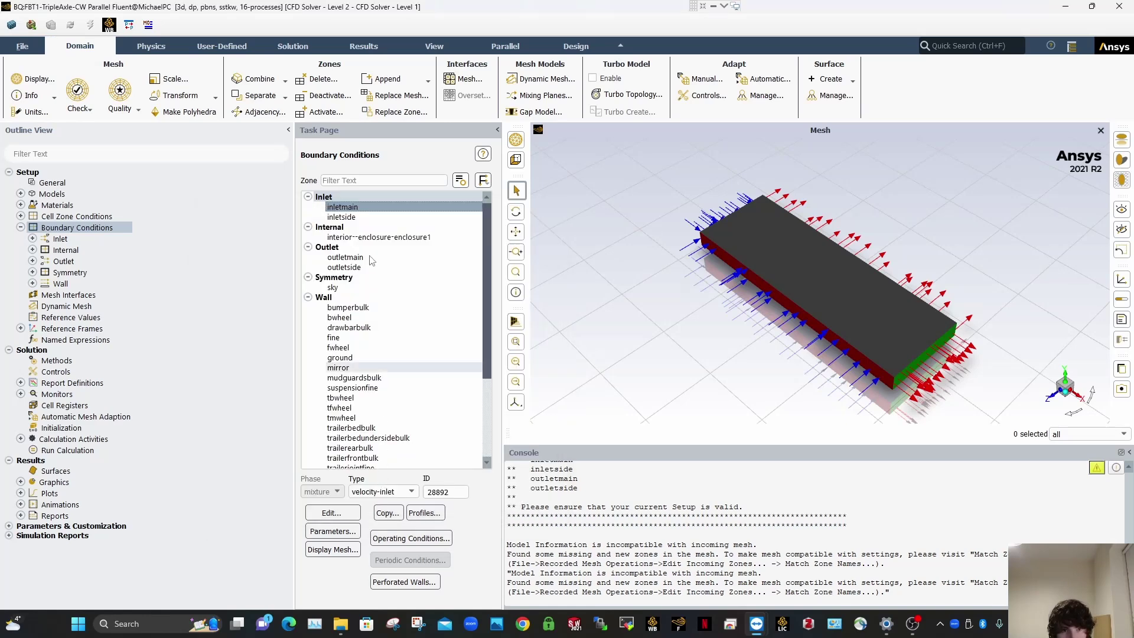
Step: Define the inletside velocity by Components with X 22 m/s, Z -5 m/s and 1% turbulent intensity, and apply
{"action": "left_click", "coordinate": [369, 219]}
{"action": "double_click", "coordinate": [369, 220]}
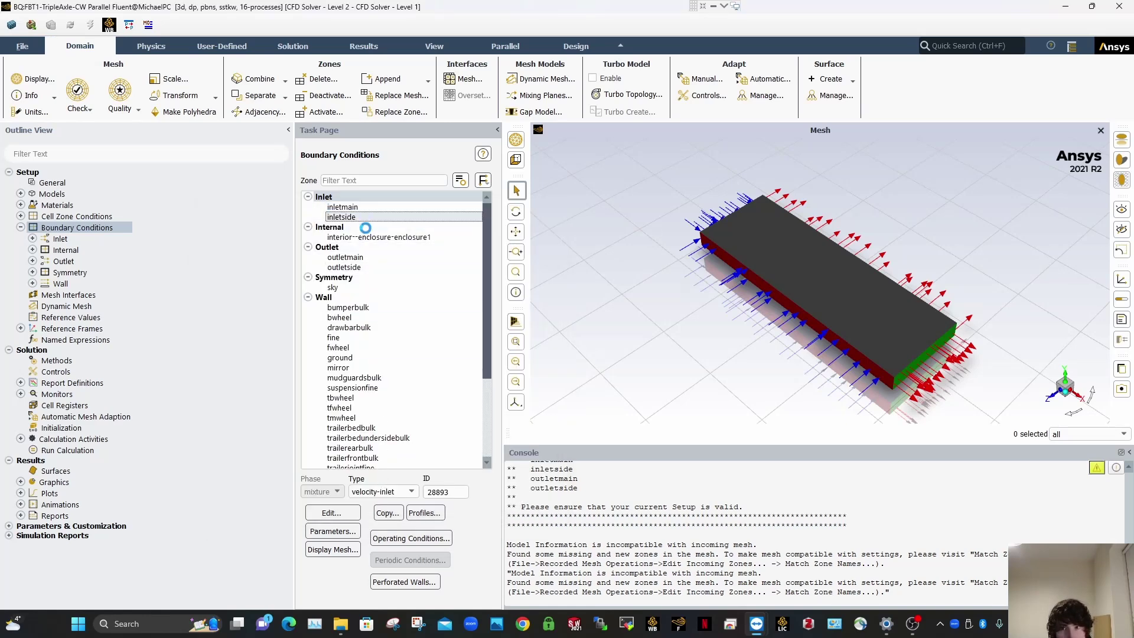
{"action": "left_click", "coordinate": [473, 371]}
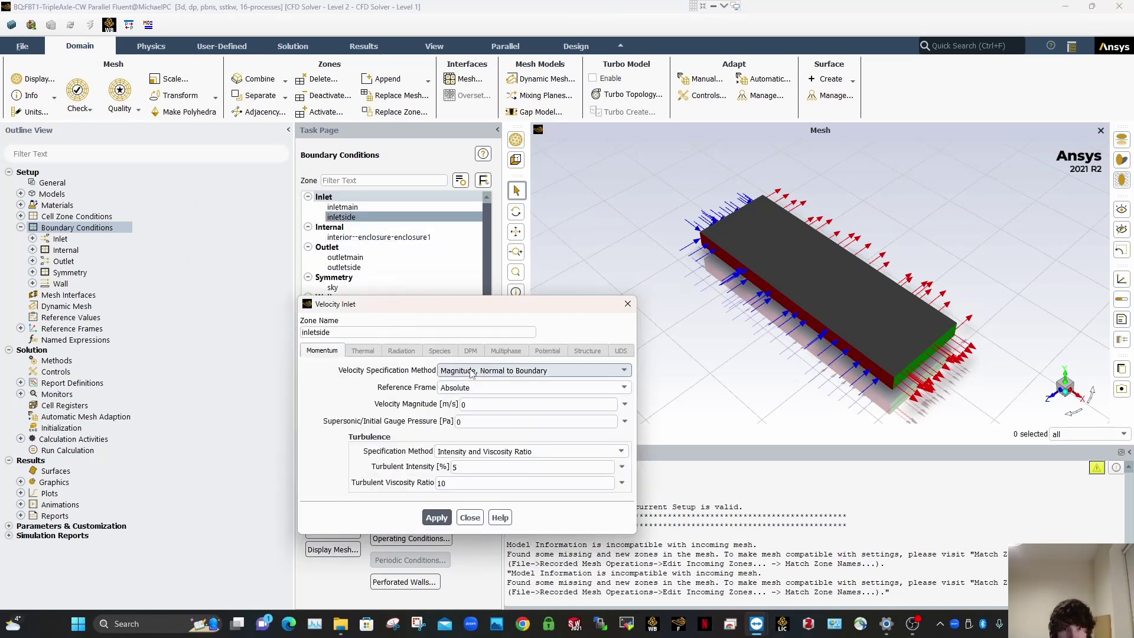
{"action": "left_click", "coordinate": [465, 390]}
{"action": "left_click_drag", "start_coordinate": [483, 440], "coordinate": [418, 443]}
{"action": "left_click_drag", "start_coordinate": [470, 474], "coordinate": [423, 475]}
{"action": "left_click_drag", "start_coordinate": [469, 518], "coordinate": [426, 523]}
{"action": "left_click", "coordinate": [438, 569]}
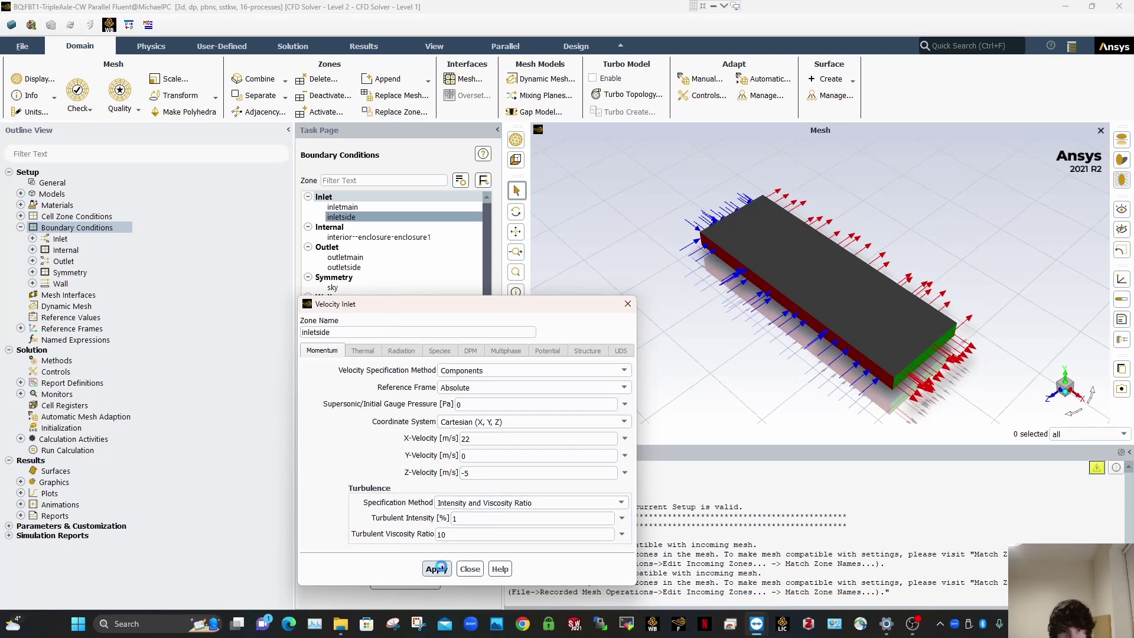
{"action": "left_click", "coordinate": [470, 569]}
Step: Reopen the inletmain and inletside boundary conditions to verify their applied velocity and turbulence values
{"action": "double_click", "coordinate": [349, 206]}
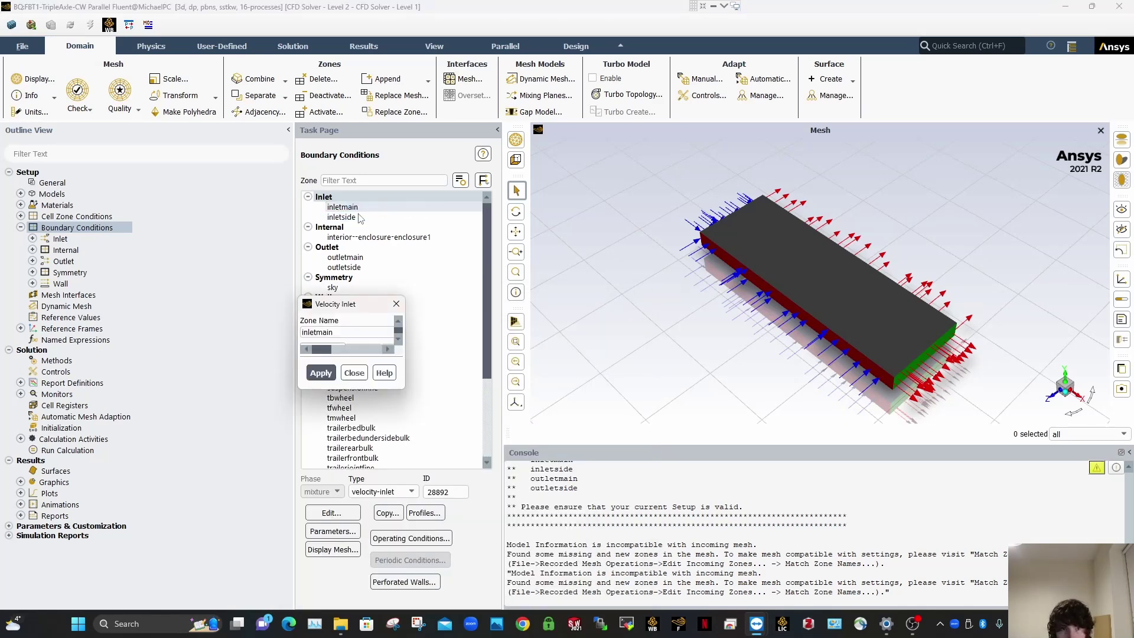
{"action": "left_click", "coordinate": [470, 569]}
{"action": "double_click", "coordinate": [348, 217]}
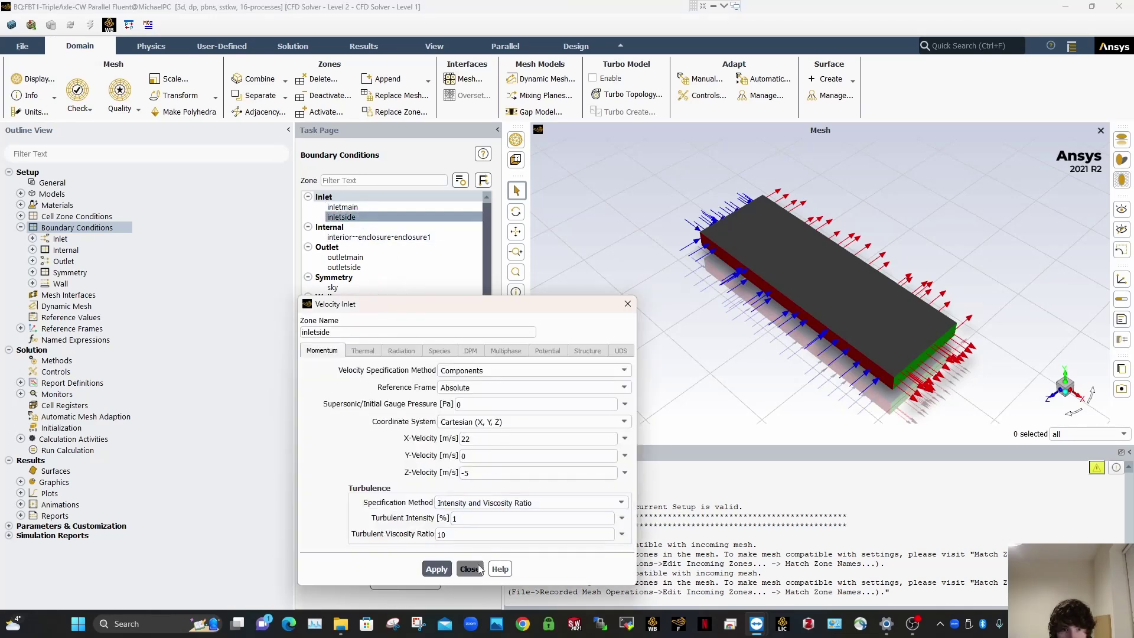
{"action": "left_click", "coordinate": [480, 569]}
Step: Review the outletmain pressure outlet settings and the sky zone's boundary type
{"action": "double_click", "coordinate": [354, 257]}
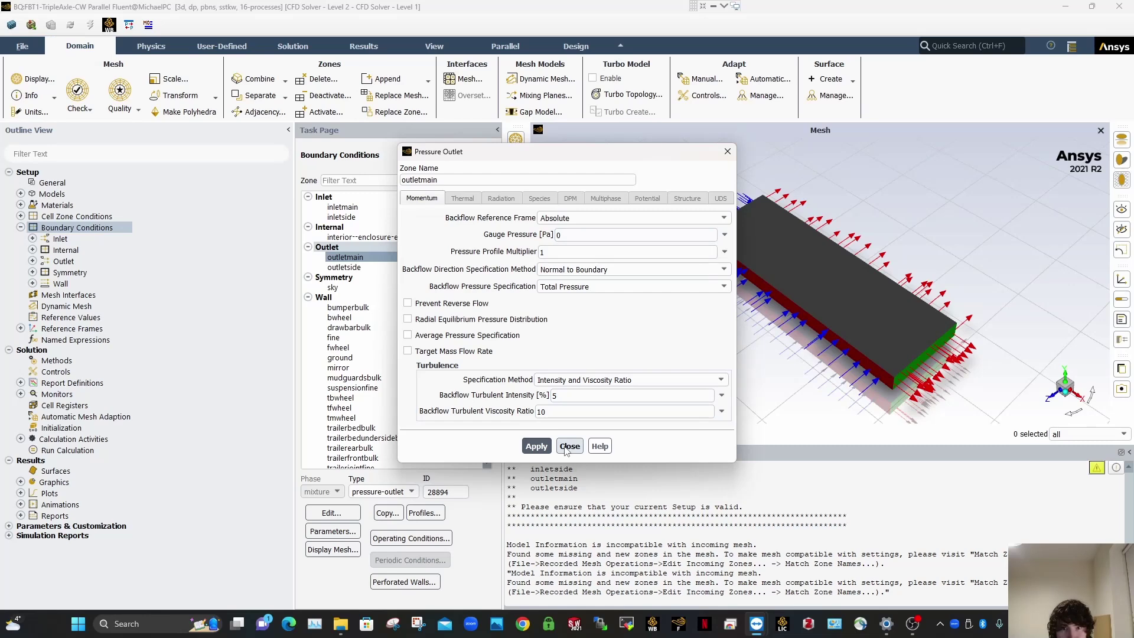
{"action": "left_click", "coordinate": [569, 448]}
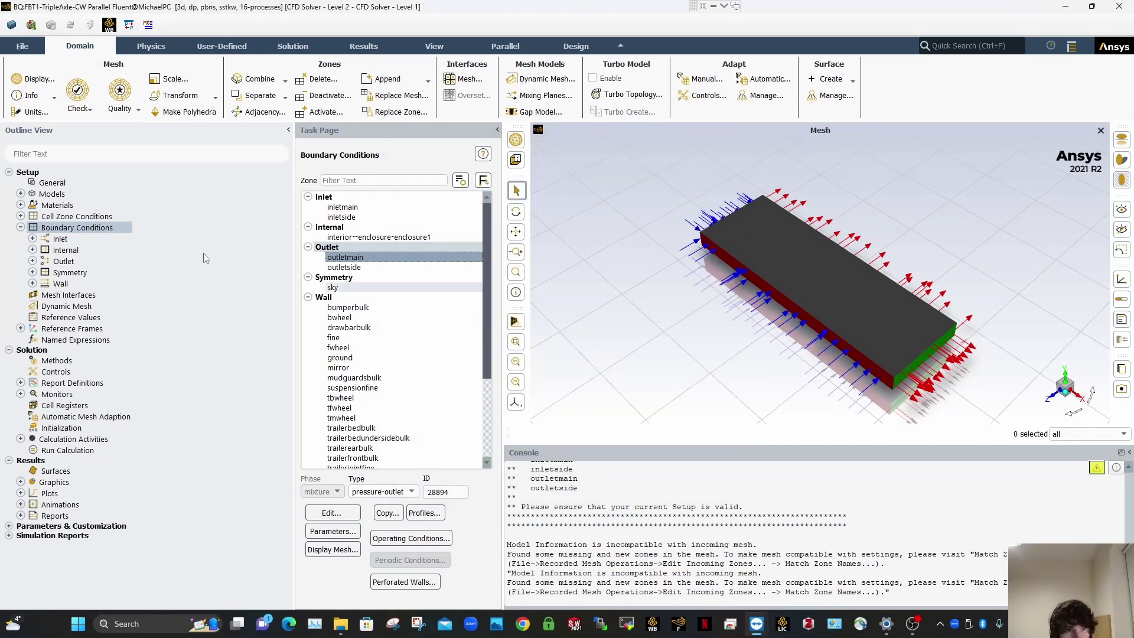
{"action": "left_click", "coordinate": [341, 287]}
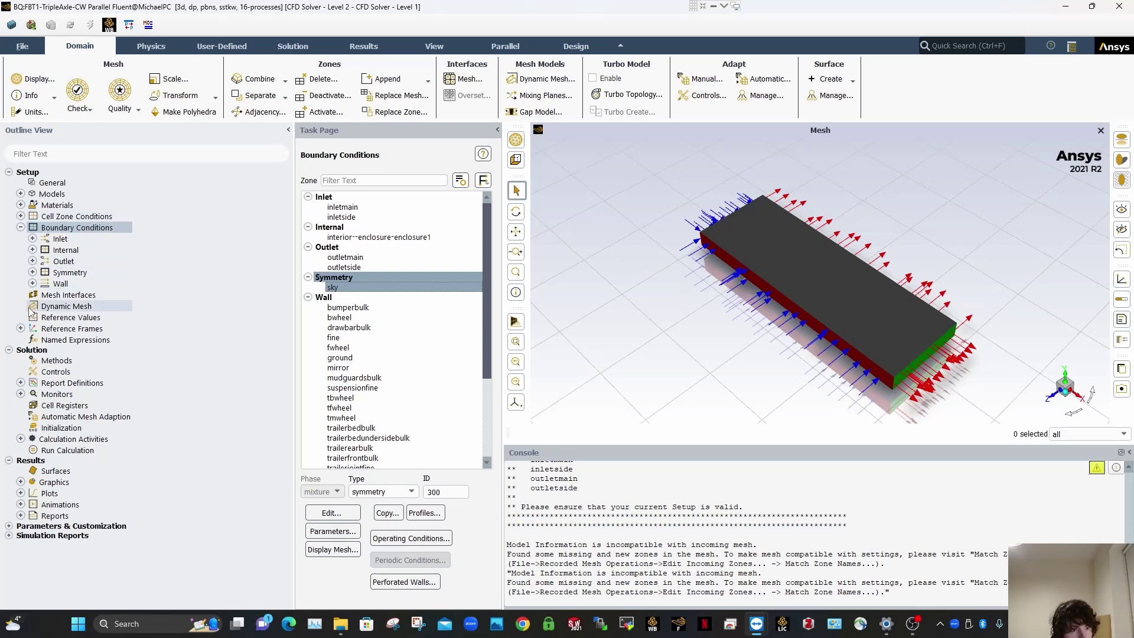
Step: Review the reference values, and open the projected areas report with a minimum feature size of 0.0001 m
{"action": "left_click", "coordinate": [59, 320]}
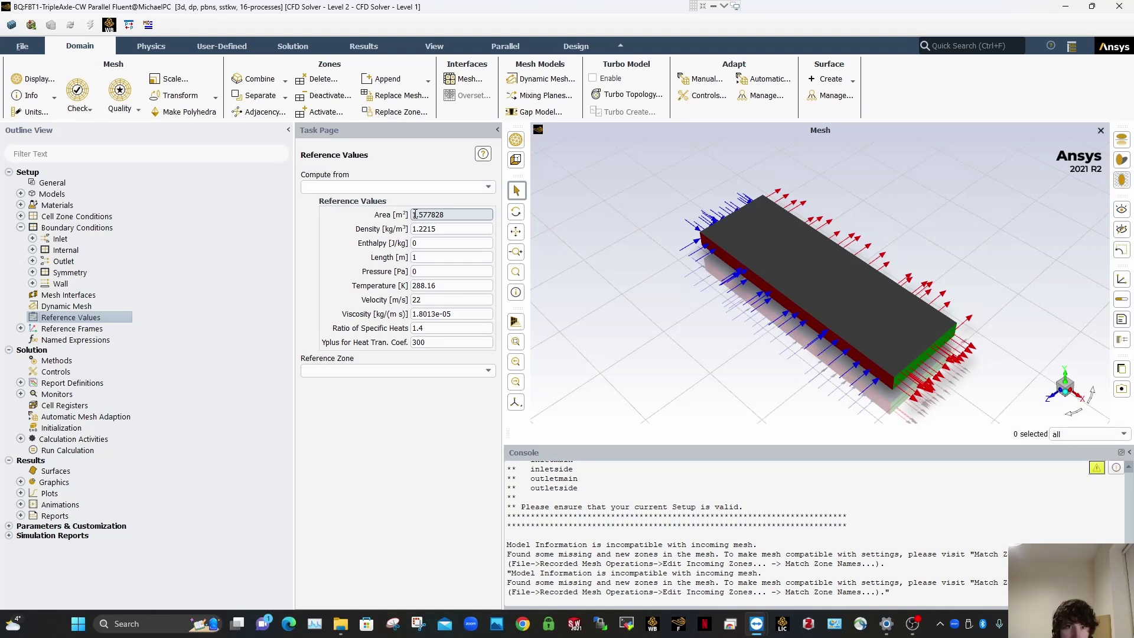
{"action": "left_click", "coordinate": [21, 516]}
{"action": "double_click", "coordinate": [59, 539]}
{"action": "left_click_drag", "start_coordinate": [354, 388], "coordinate": [265, 396]}
{"action": "type", "text": "0.0001"}
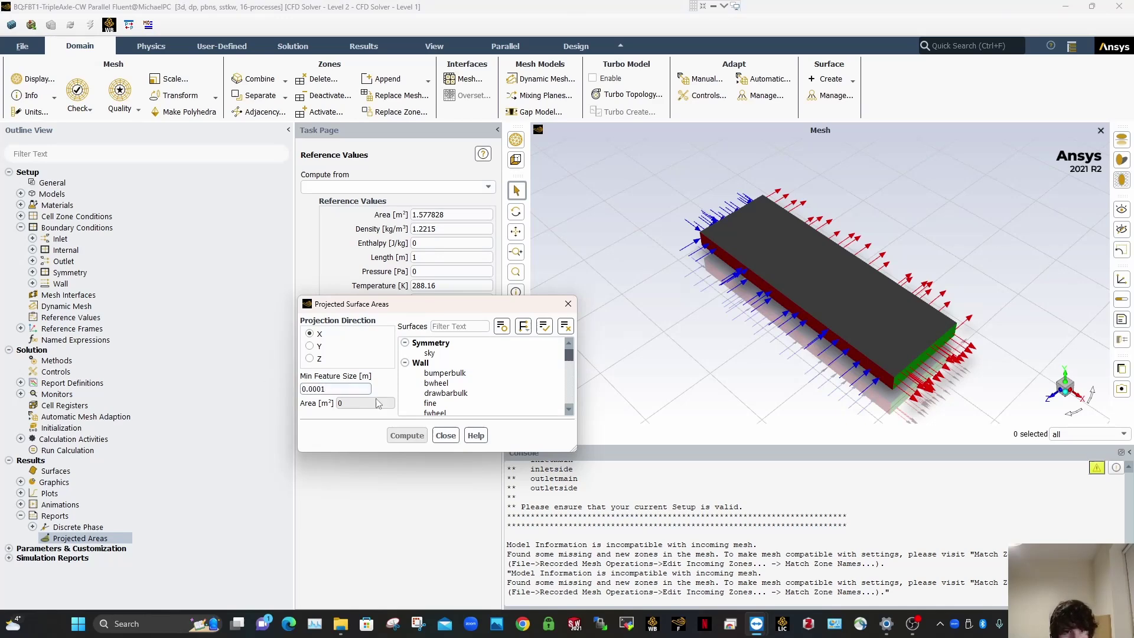
Step: Select all wall surfaces except ground for the projected area in the X direction, and close the report without computing
{"action": "scroll", "coordinate": [449, 378], "scroll_direction": "down", "scroll_amount": 1}
{"action": "scroll", "coordinate": [449, 372], "scroll_direction": "up", "scroll_amount": 1}
{"action": "left_click", "coordinate": [433, 365]}
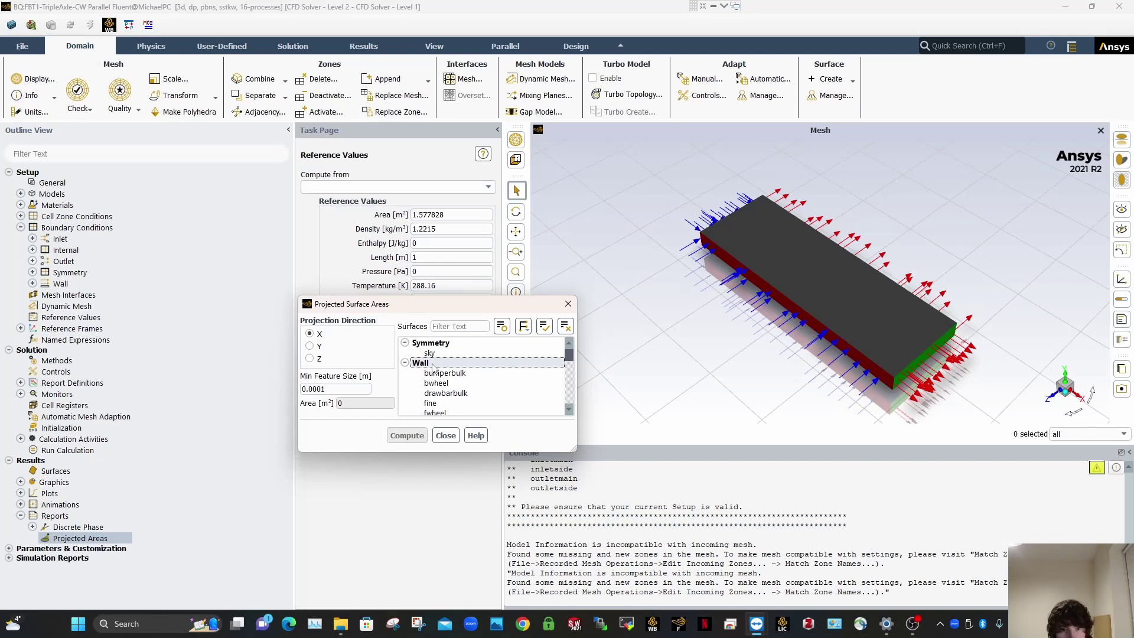
{"action": "scroll", "coordinate": [451, 379], "scroll_direction": "down", "scroll_amount": 1}
{"action": "left_click", "coordinate": [448, 392]}
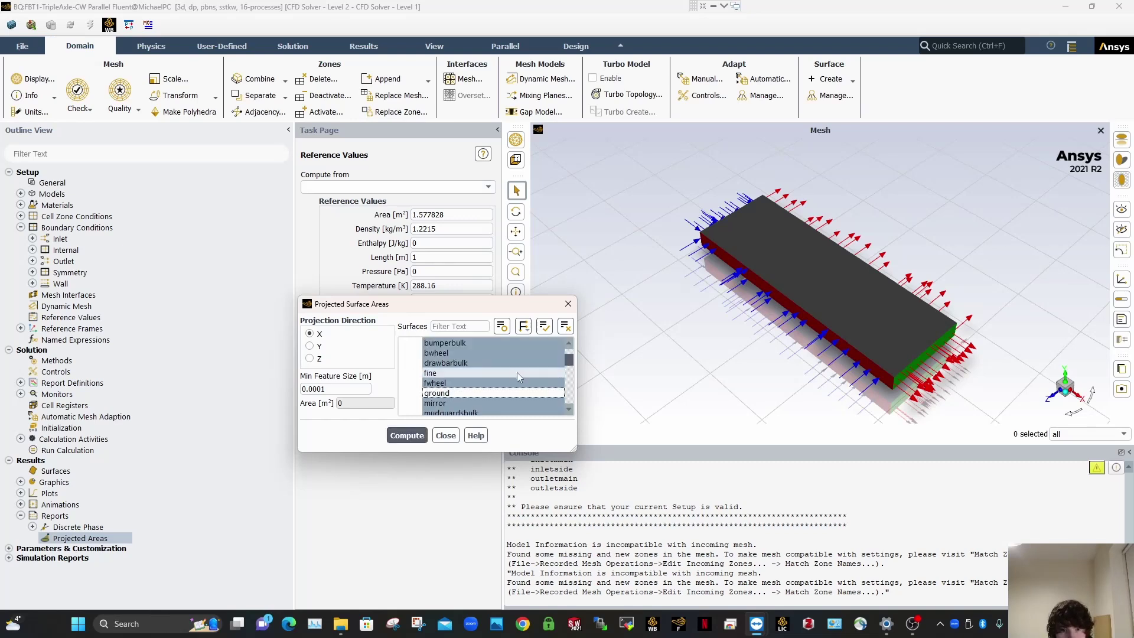
{"action": "scroll", "coordinate": [496, 374], "scroll_direction": "down", "scroll_amount": 5}
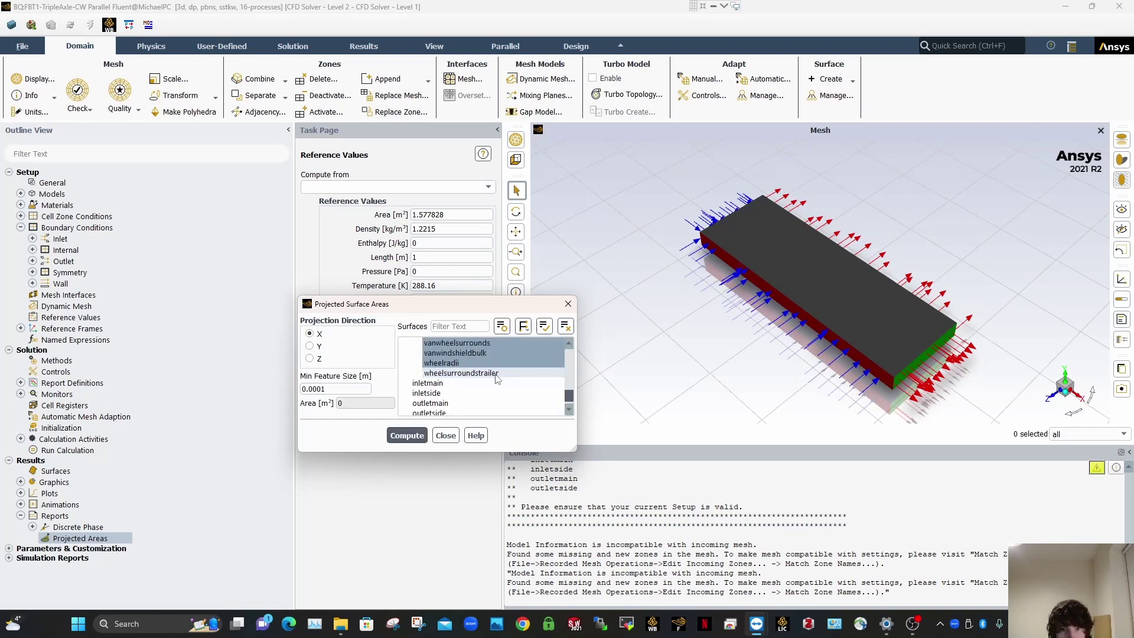
{"action": "scroll", "coordinate": [473, 393], "scroll_direction": "down", "scroll_amount": 1}
{"action": "scroll", "coordinate": [473, 392], "scroll_direction": "up", "scroll_amount": 7}
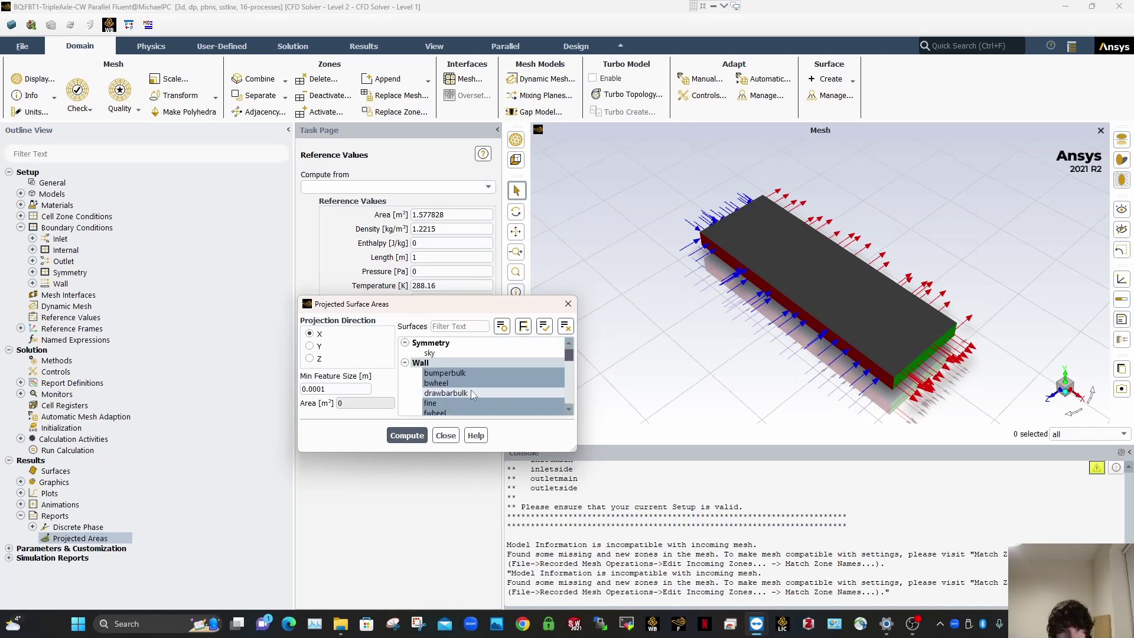
{"action": "scroll", "coordinate": [472, 393], "scroll_direction": "down", "scroll_amount": 2}
{"action": "scroll", "coordinate": [471, 393], "scroll_direction": "up", "scroll_amount": 2}
{"action": "left_click", "coordinate": [471, 393]}
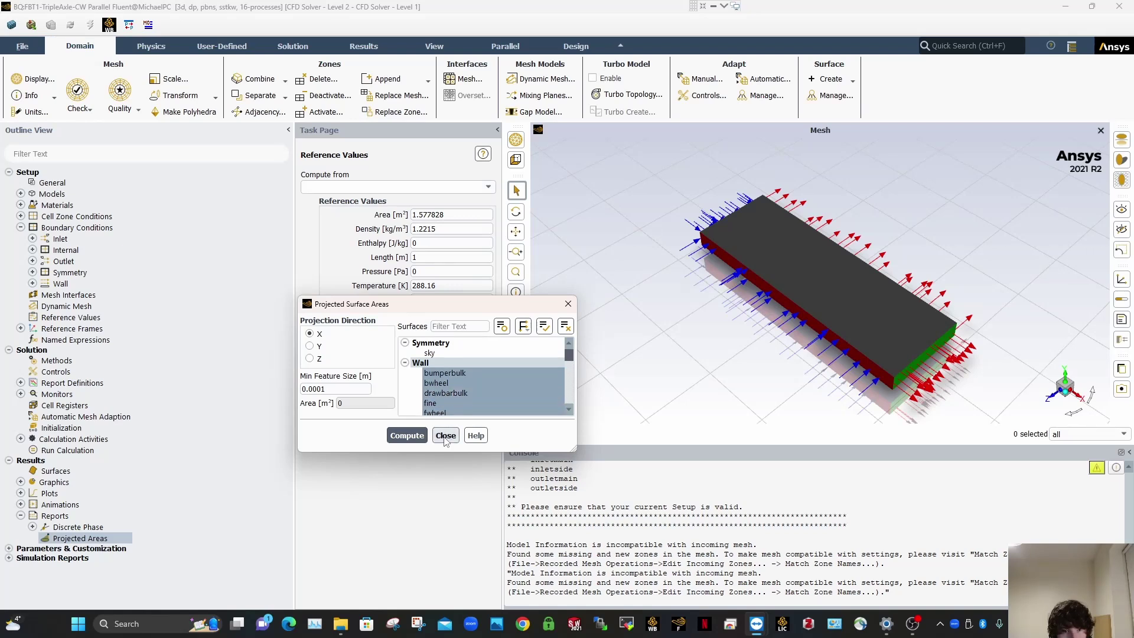
{"action": "left_click", "coordinate": [446, 436]}
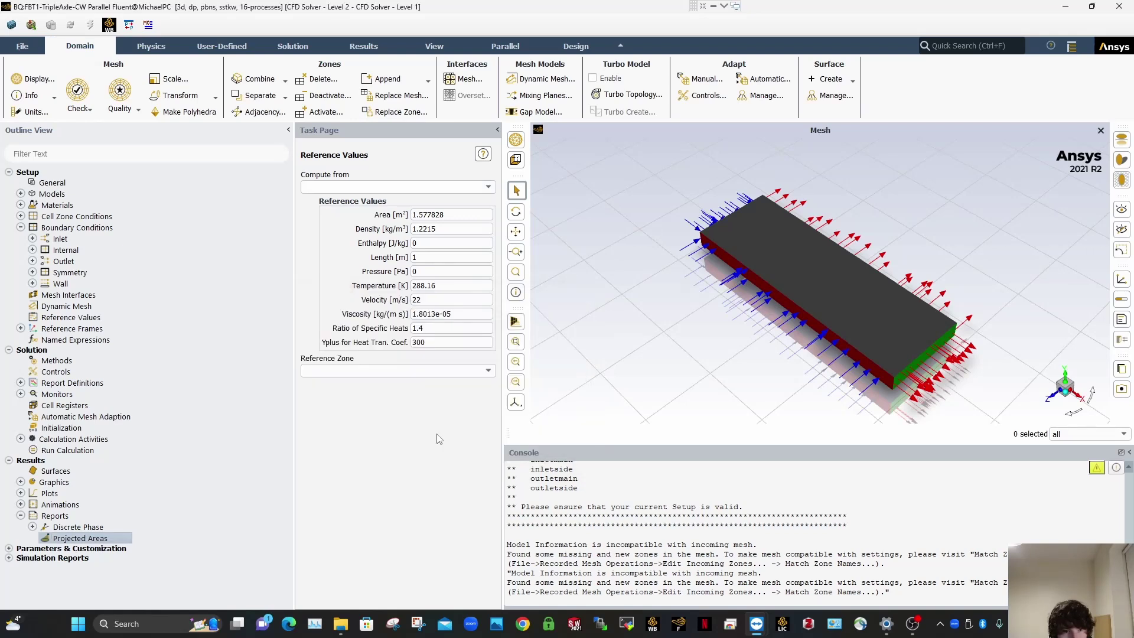
Step: Reopen the projected areas report, check the selected wall surfaces, and compute their projected area in the X direction
{"action": "double_click", "coordinate": [73, 229]}
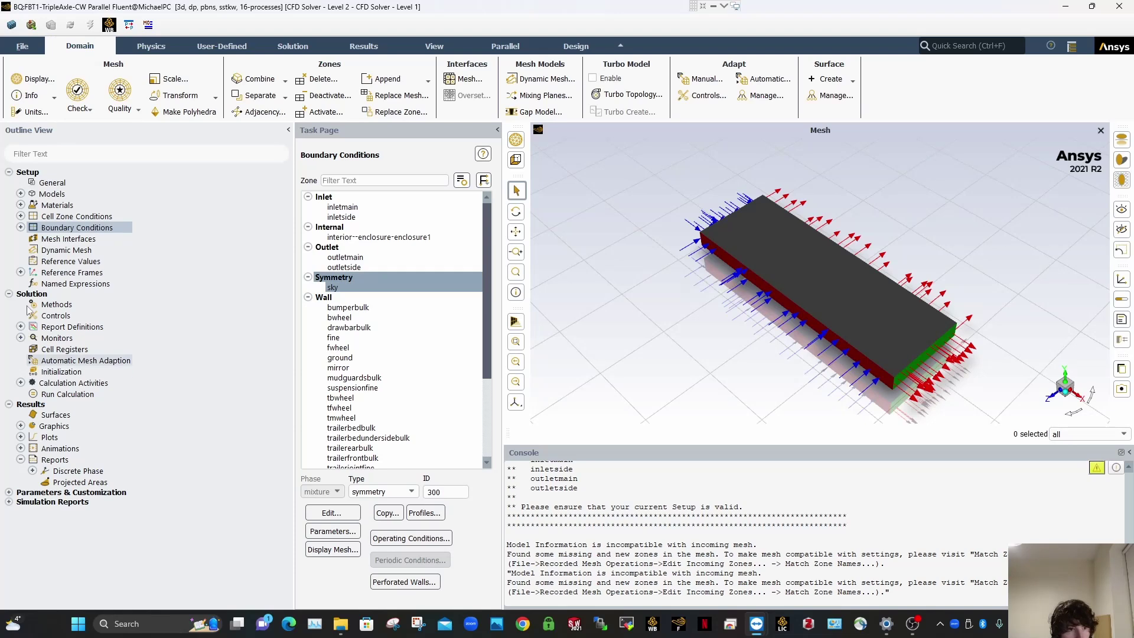
{"action": "left_click", "coordinate": [63, 482]}
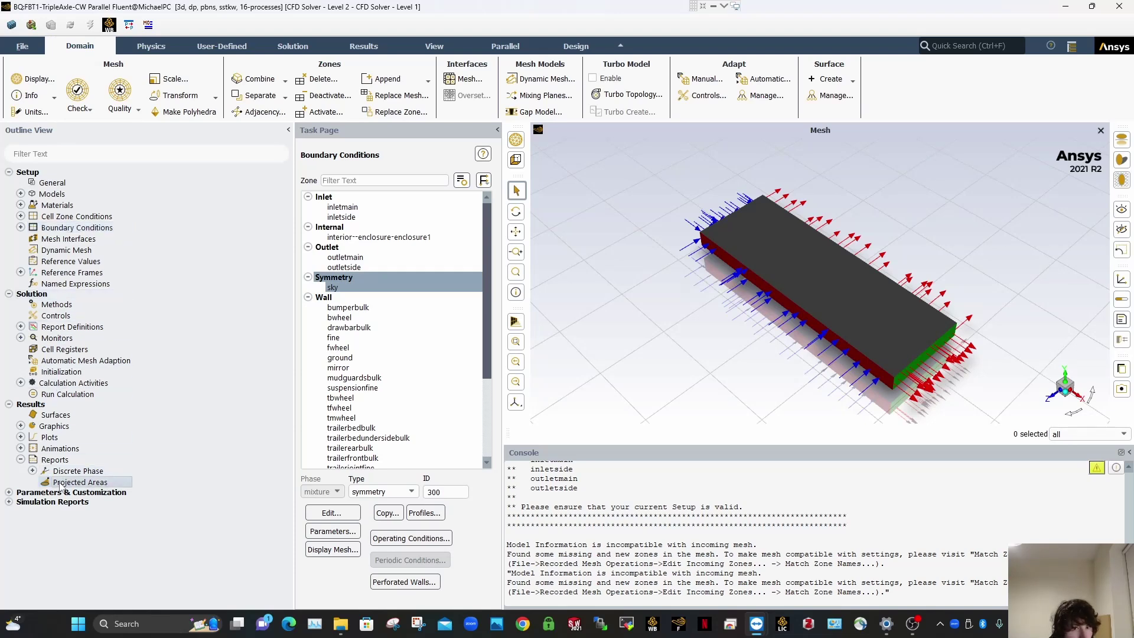
{"action": "double_click", "coordinate": [61, 487]}
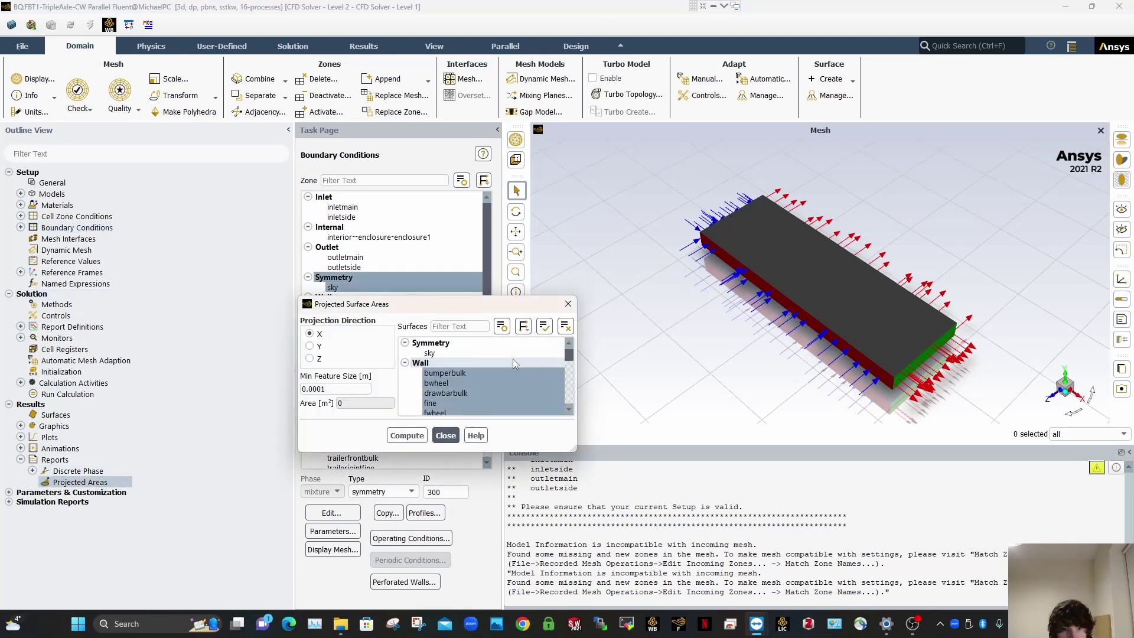
{"action": "scroll", "coordinate": [465, 397], "scroll_direction": "down", "scroll_amount": 5}
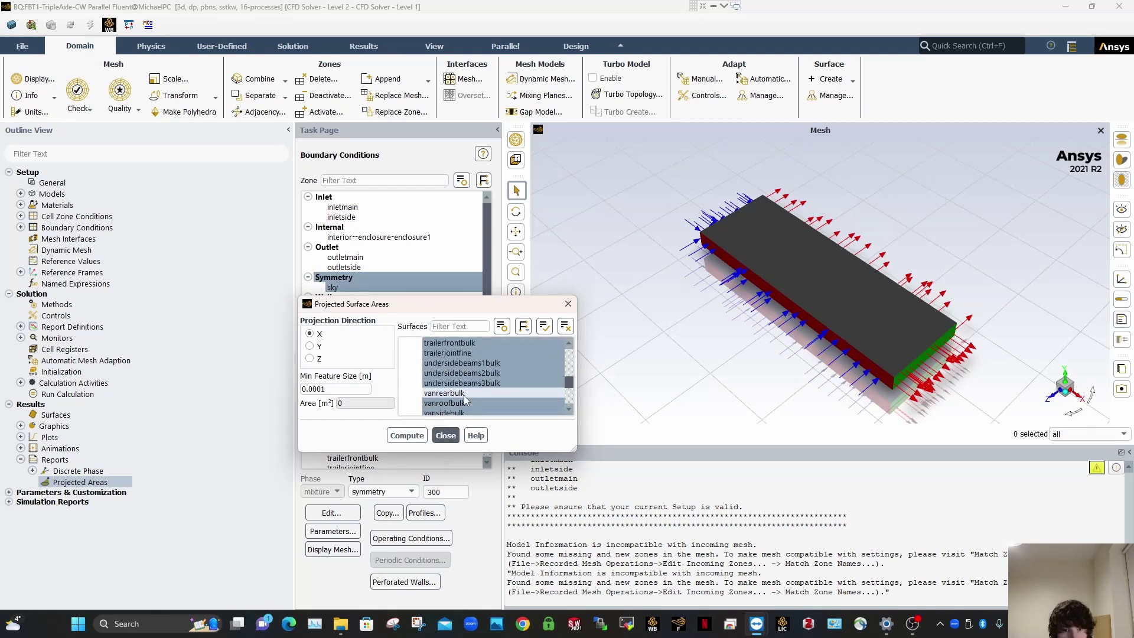
{"action": "scroll", "coordinate": [465, 397], "scroll_direction": "down", "scroll_amount": 3}
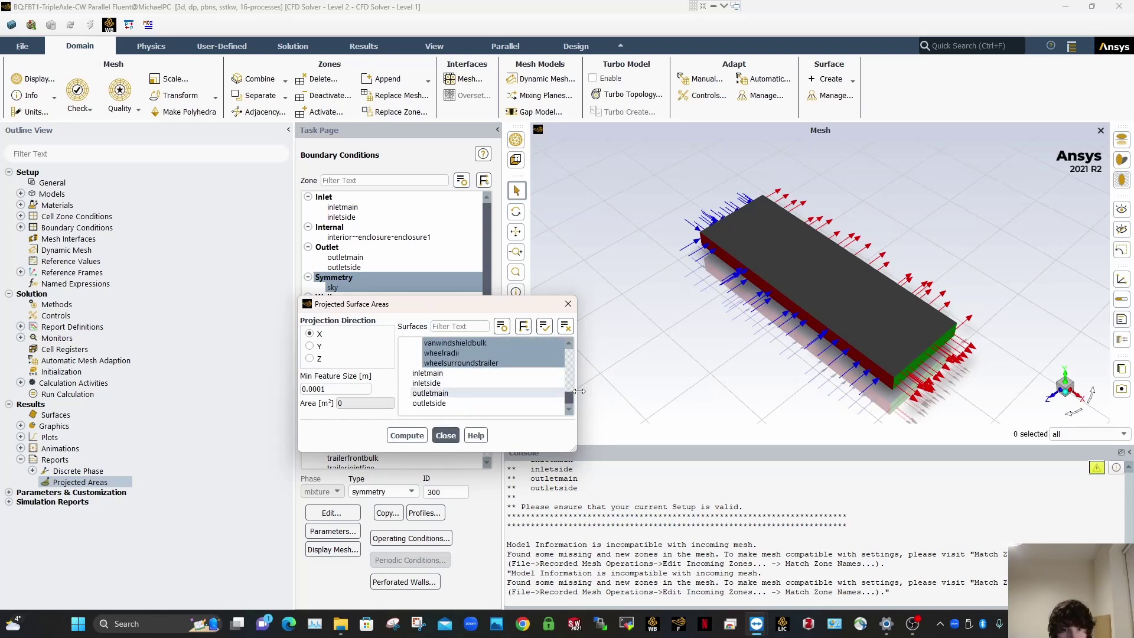
{"action": "scroll", "coordinate": [480, 370], "scroll_direction": "up", "scroll_amount": 8}
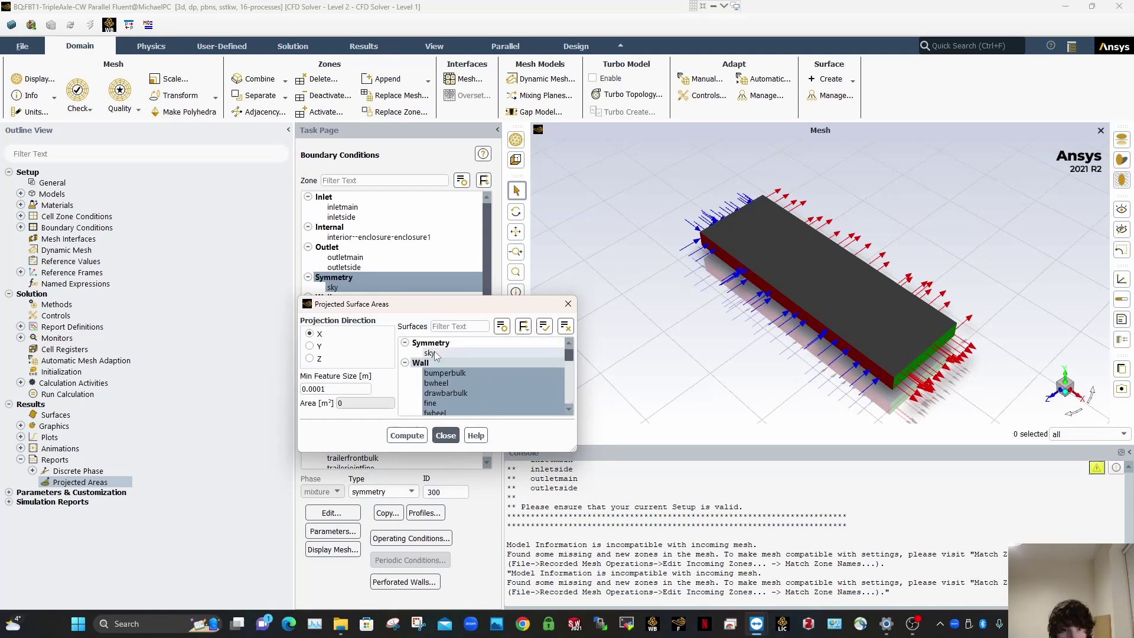
{"action": "left_click", "coordinate": [404, 343]}
{"action": "left_click", "coordinate": [405, 343]}
{"action": "left_click", "coordinate": [506, 374]}
{"action": "scroll", "coordinate": [473, 387], "scroll_direction": "down", "scroll_amount": 8}
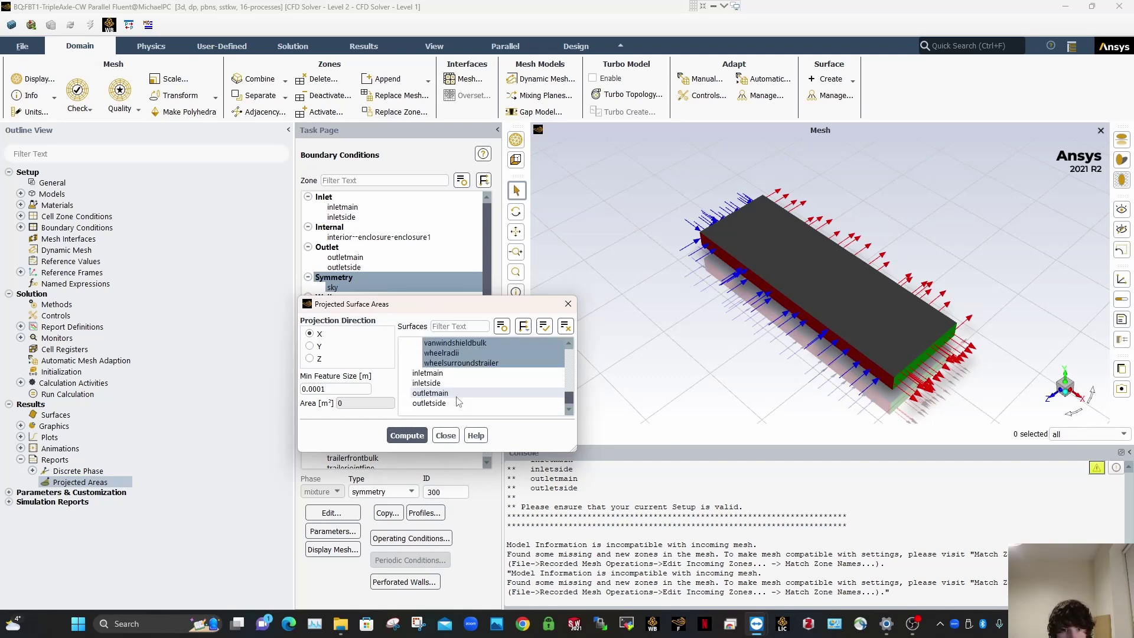
{"action": "left_click", "coordinate": [414, 437]}
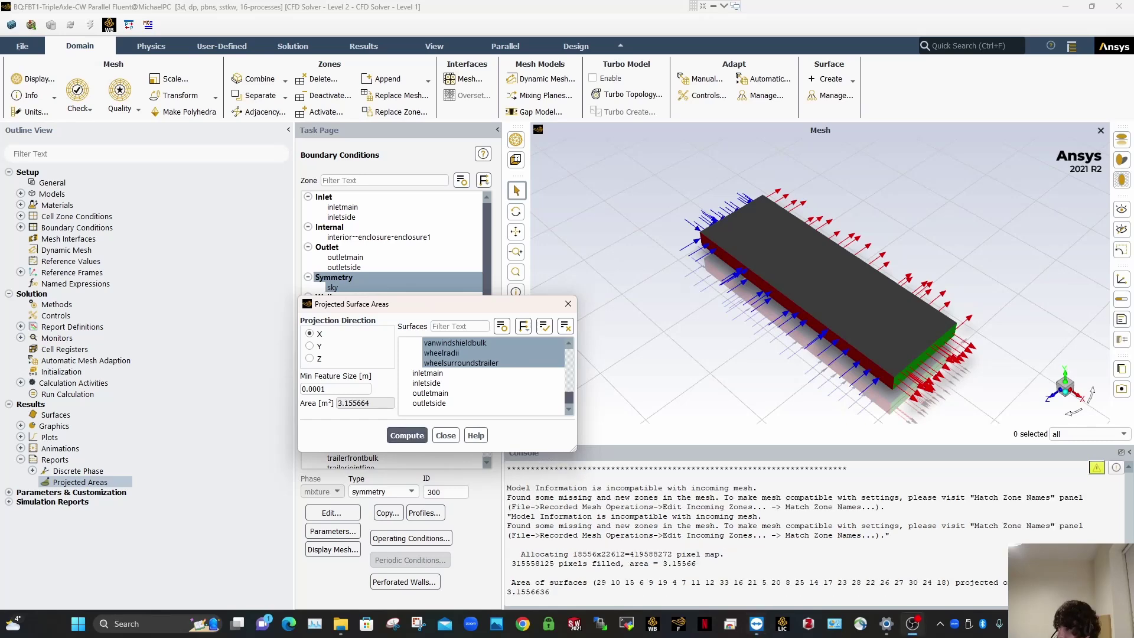
Step: Copy the computed projected area and set it as the reference area, 3.155664 m²
{"action": "left_click_drag", "start_coordinate": [379, 405], "coordinate": [333, 408]}
{"action": "key", "text": "ctrl+c"}
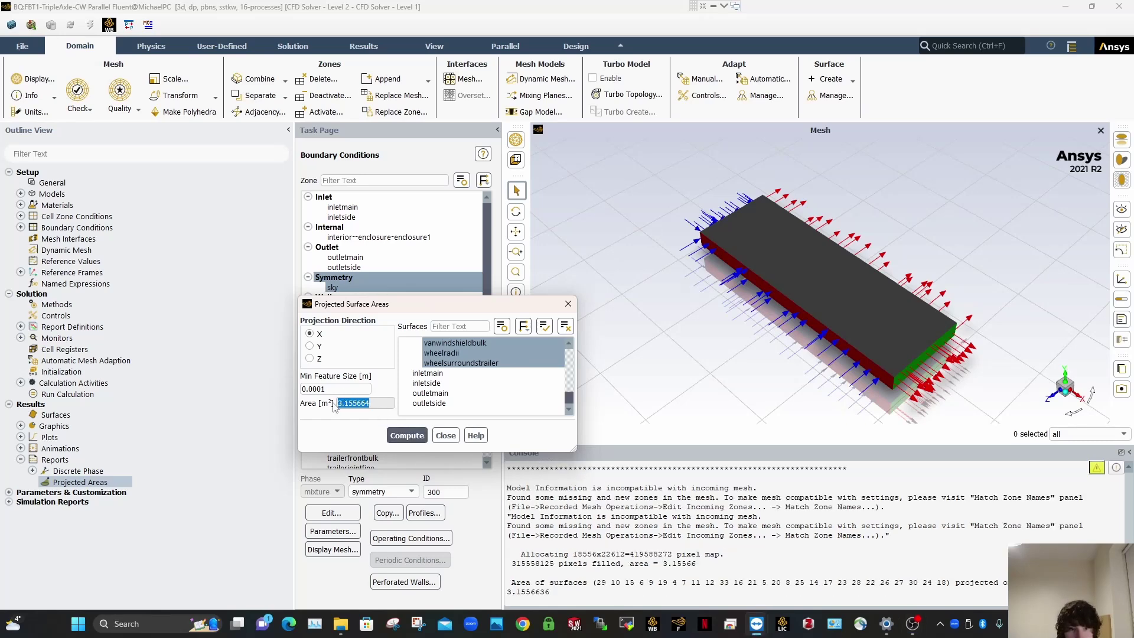
{"action": "left_click", "coordinate": [446, 436]}
{"action": "left_click", "coordinate": [66, 261]}
{"action": "left_click", "coordinate": [433, 216]}
{"action": "left_click_drag", "start_coordinate": [433, 216], "coordinate": [413, 215]}
{"action": "right_click", "coordinate": [420, 217]}
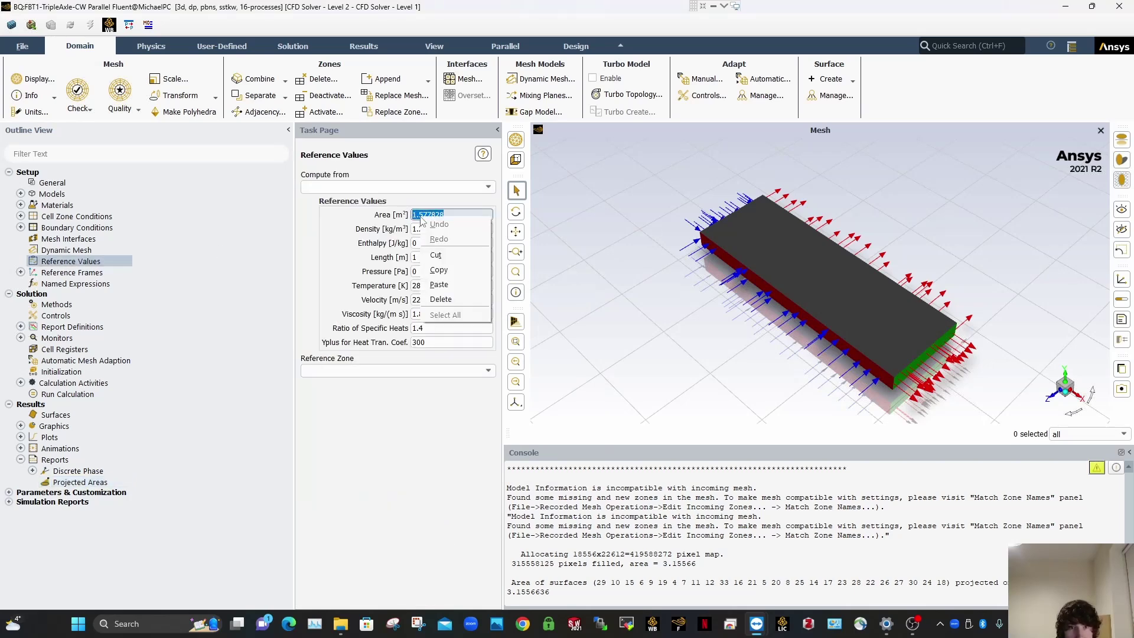
{"action": "left_click", "coordinate": [439, 286]}
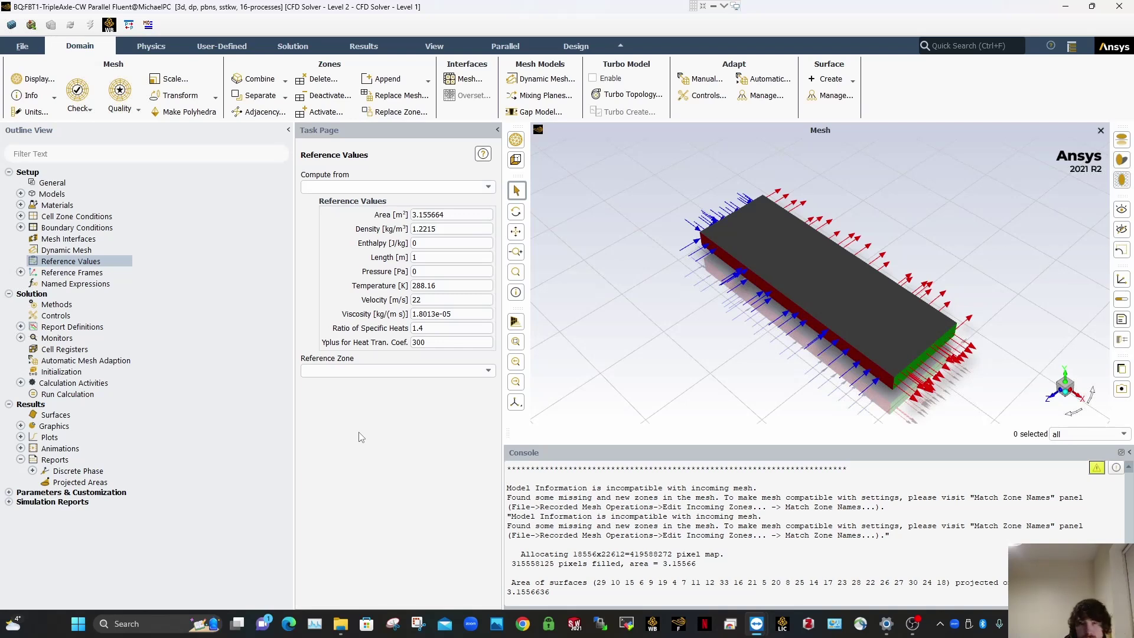
Step: Review the solution methods and the pseudo transient relaxation factors in the solution controls
{"action": "left_click", "coordinate": [65, 304]}
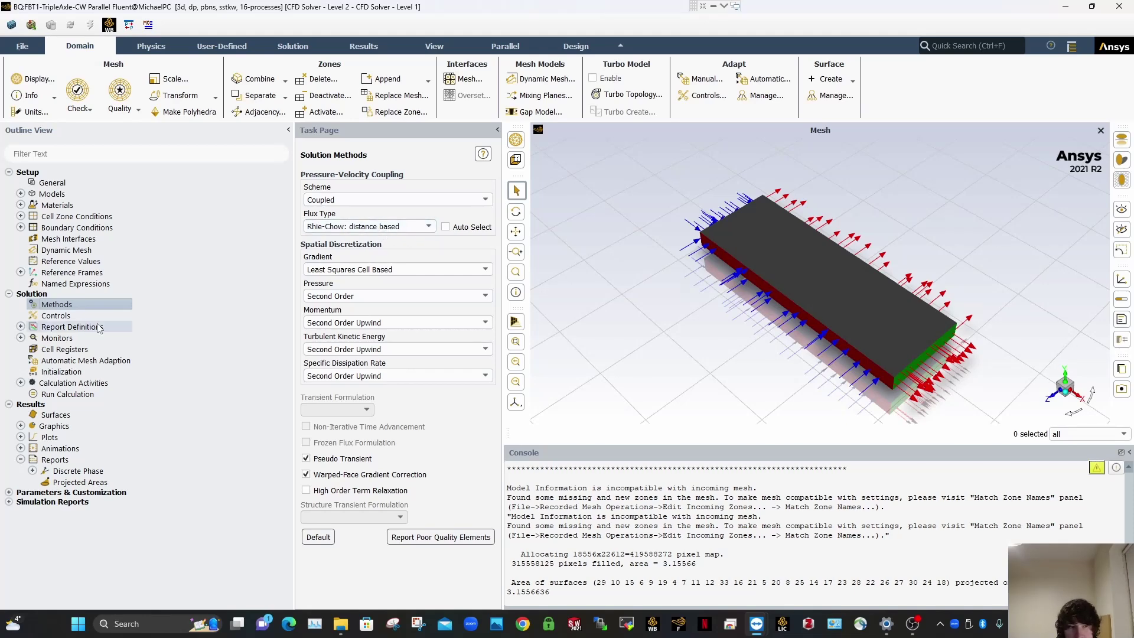
{"action": "left_click", "coordinate": [57, 316]}
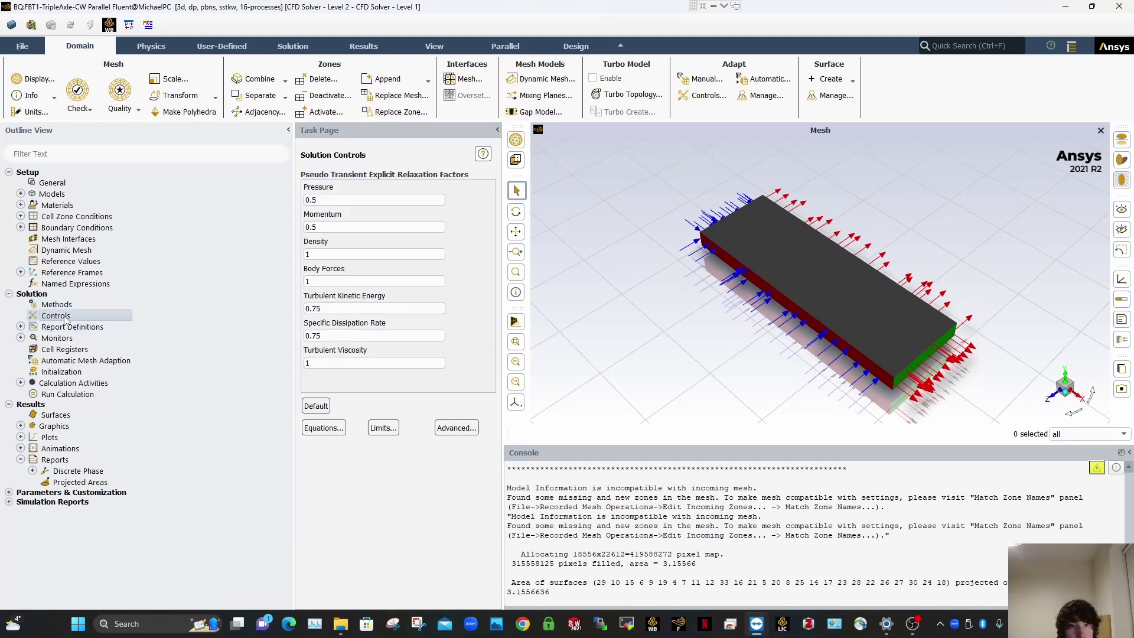
{"action": "left_click", "coordinate": [21, 326]}
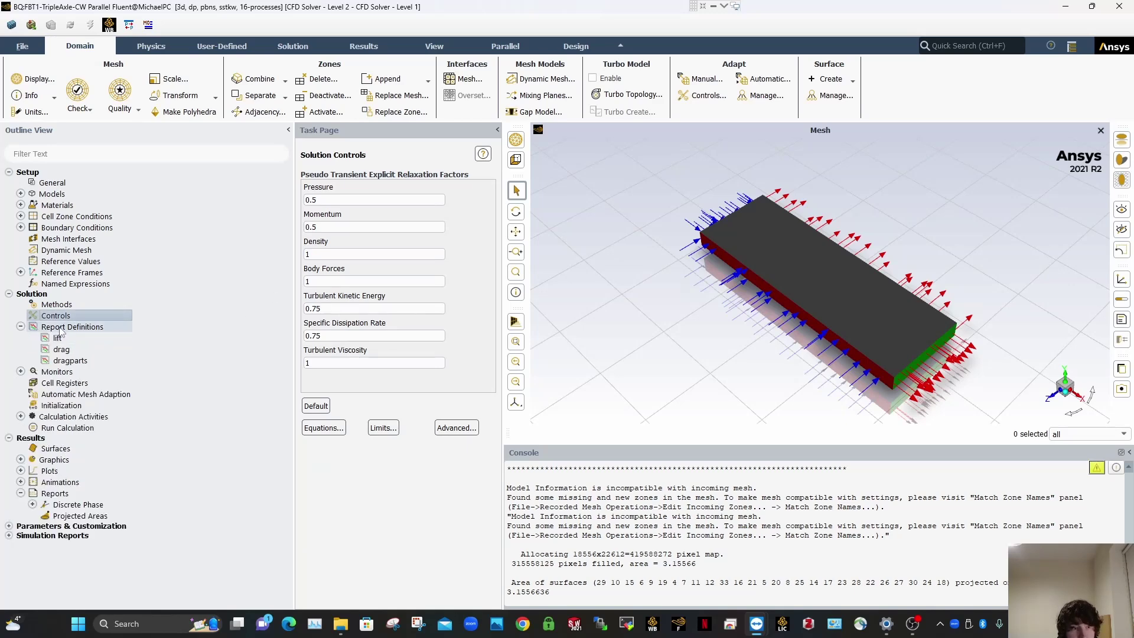
{"action": "double_click", "coordinate": [61, 329]}
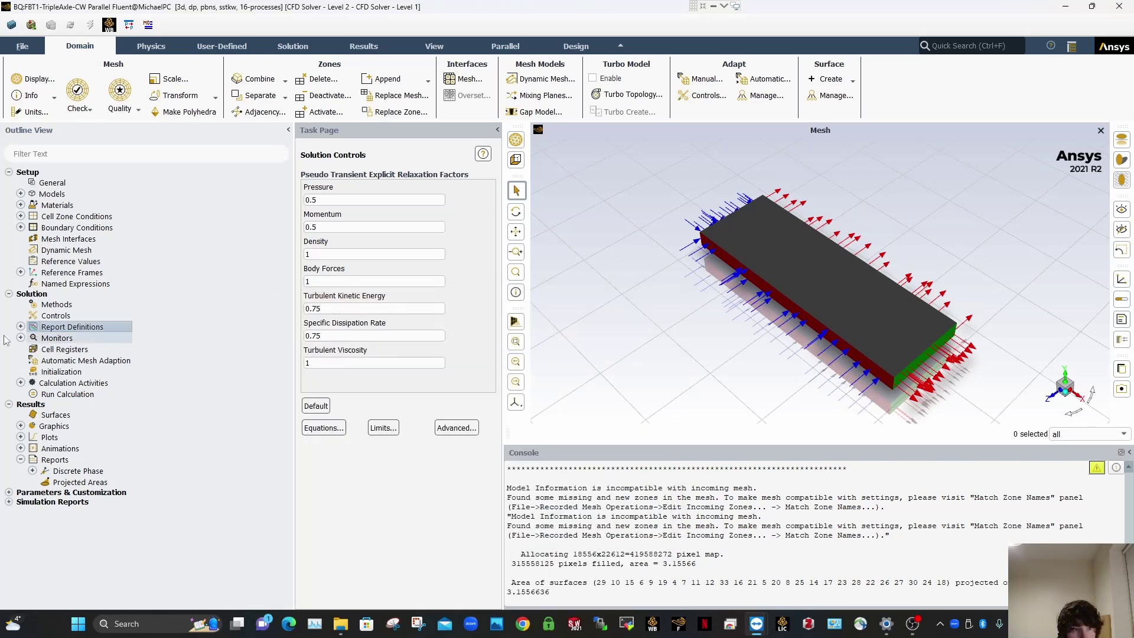
Step: Review the lift, drag and dragparts report definitions with their zones grouped by type, checking the selected zones and force vectors
{"action": "left_click", "coordinate": [21, 326]}
{"action": "left_click", "coordinate": [57, 338]}
{"action": "double_click", "coordinate": [57, 339]}
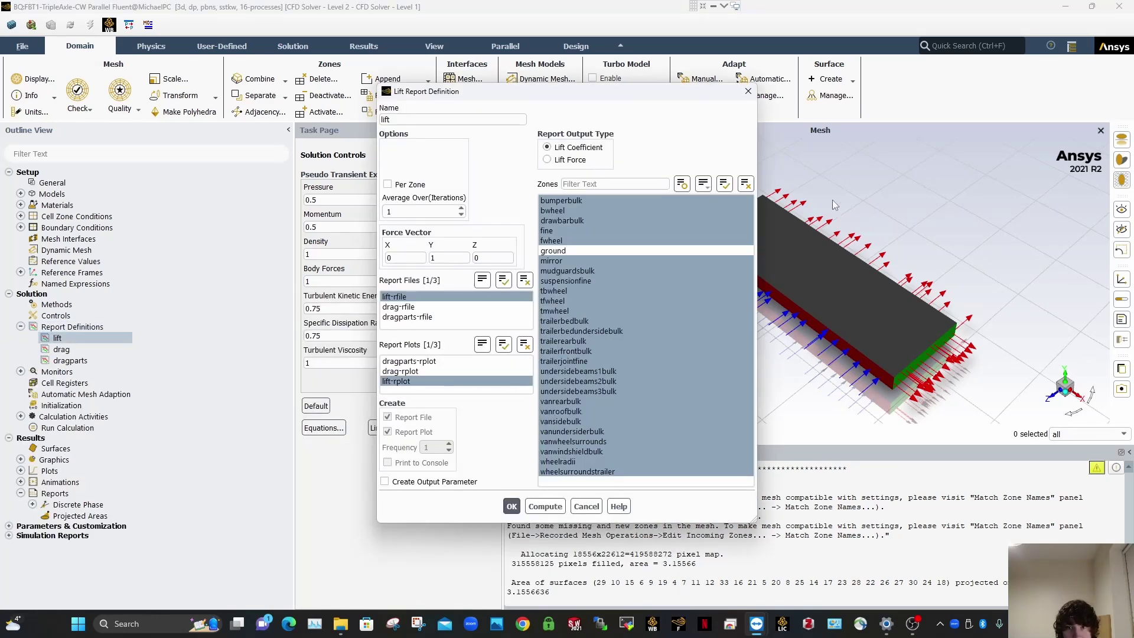
{"action": "left_click", "coordinate": [703, 183]}
{"action": "left_click", "coordinate": [716, 239]}
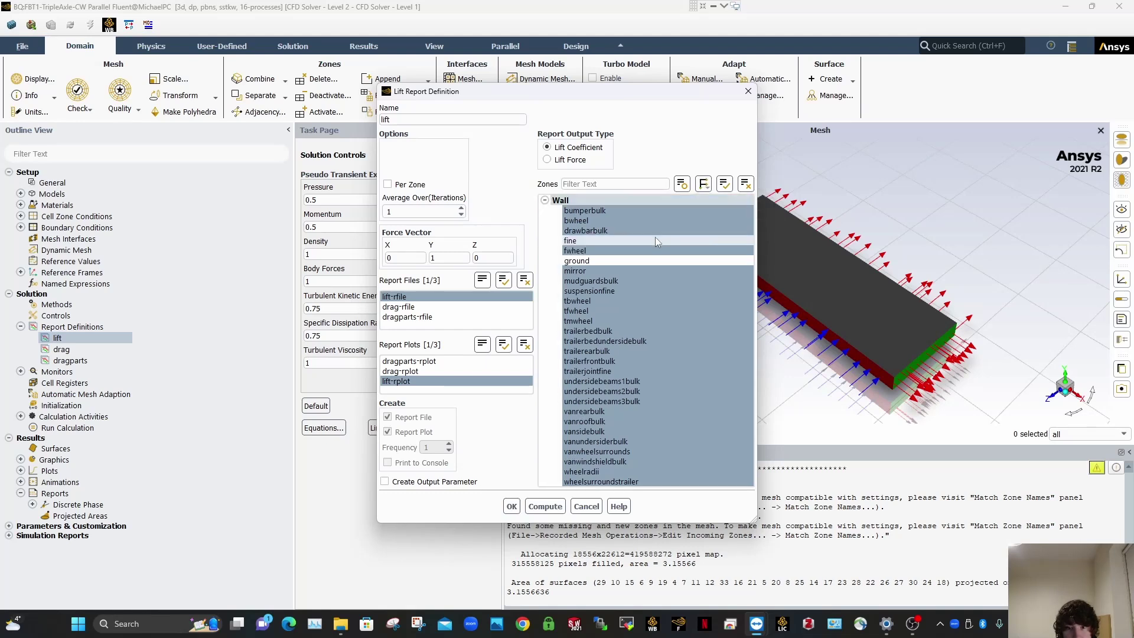
{"action": "double_click", "coordinate": [61, 350]}
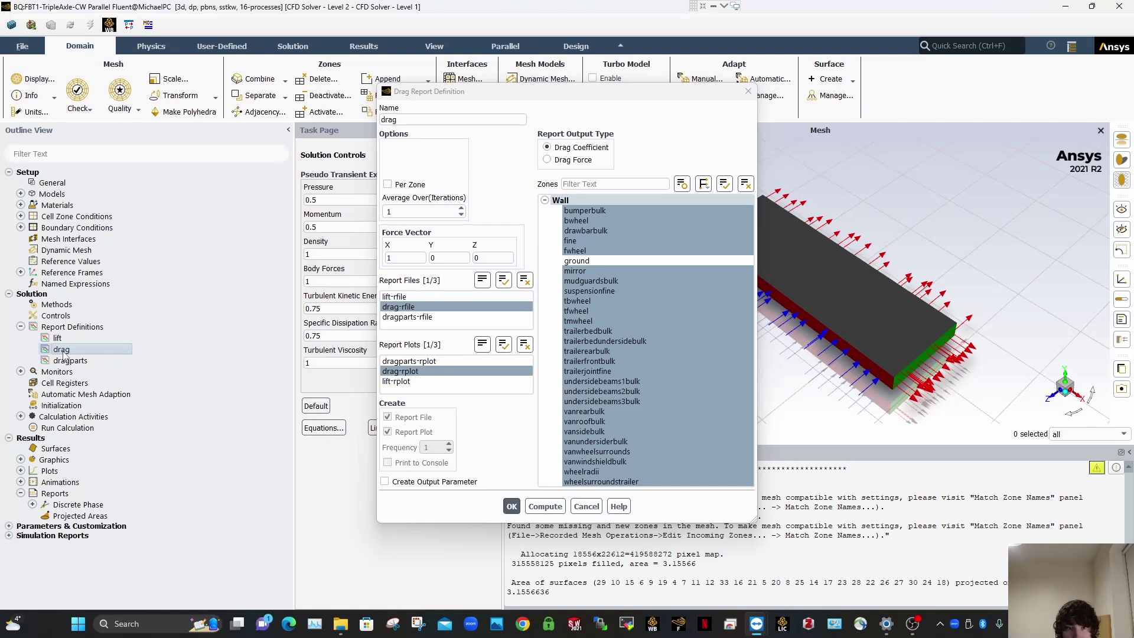
{"action": "double_click", "coordinate": [69, 361]}
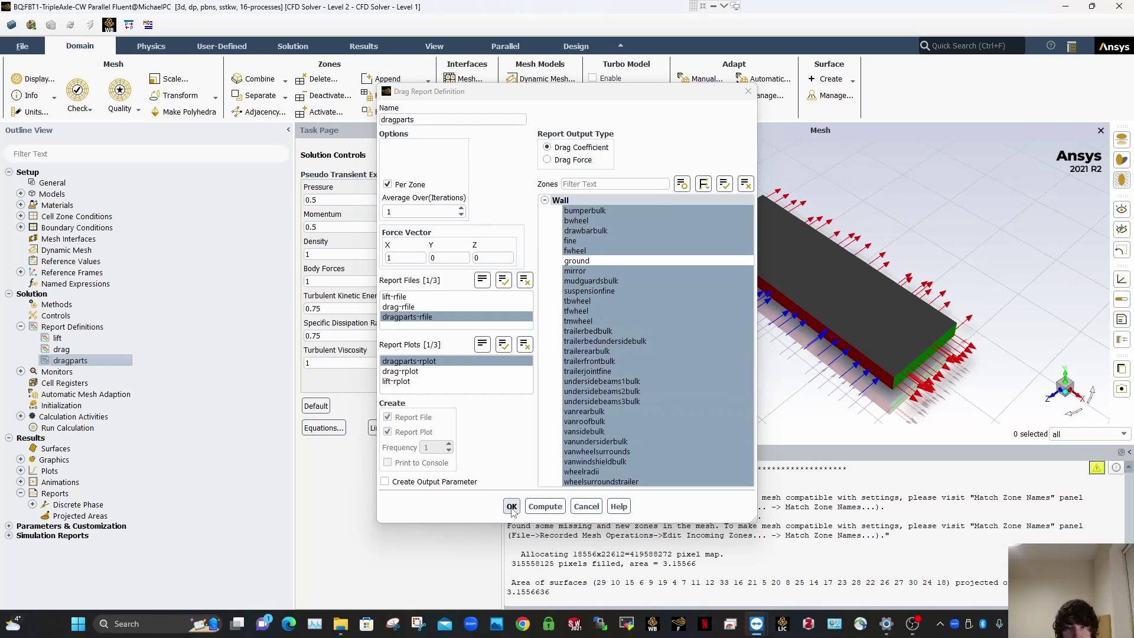
{"action": "left_click", "coordinate": [748, 91]}
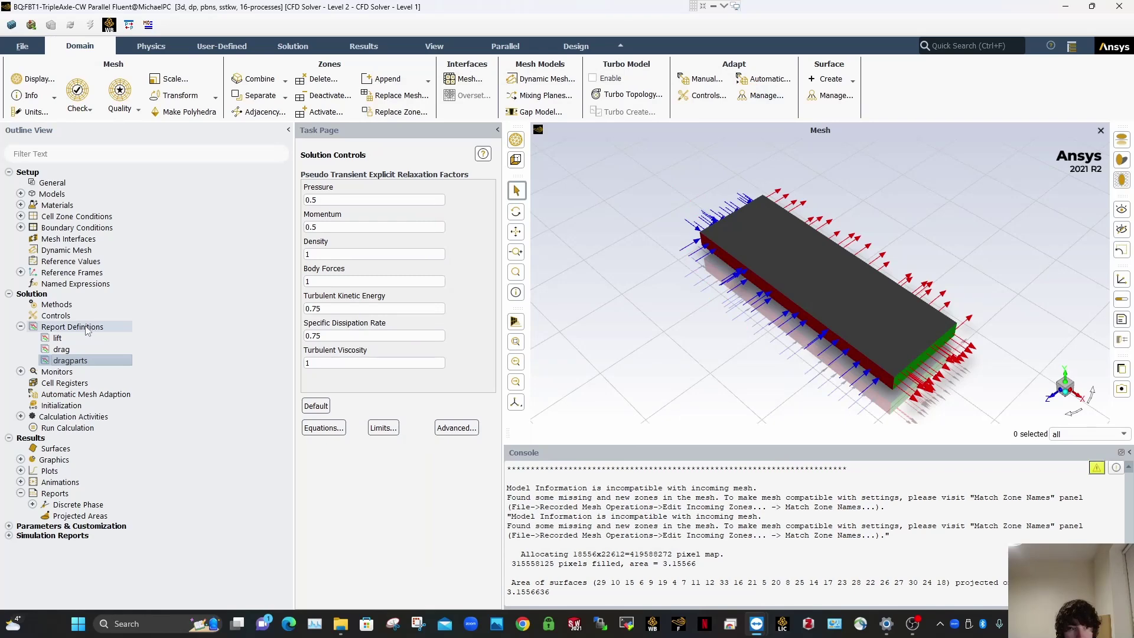
{"action": "left_click", "coordinate": [66, 351]}
{"action": "double_click", "coordinate": [66, 351]}
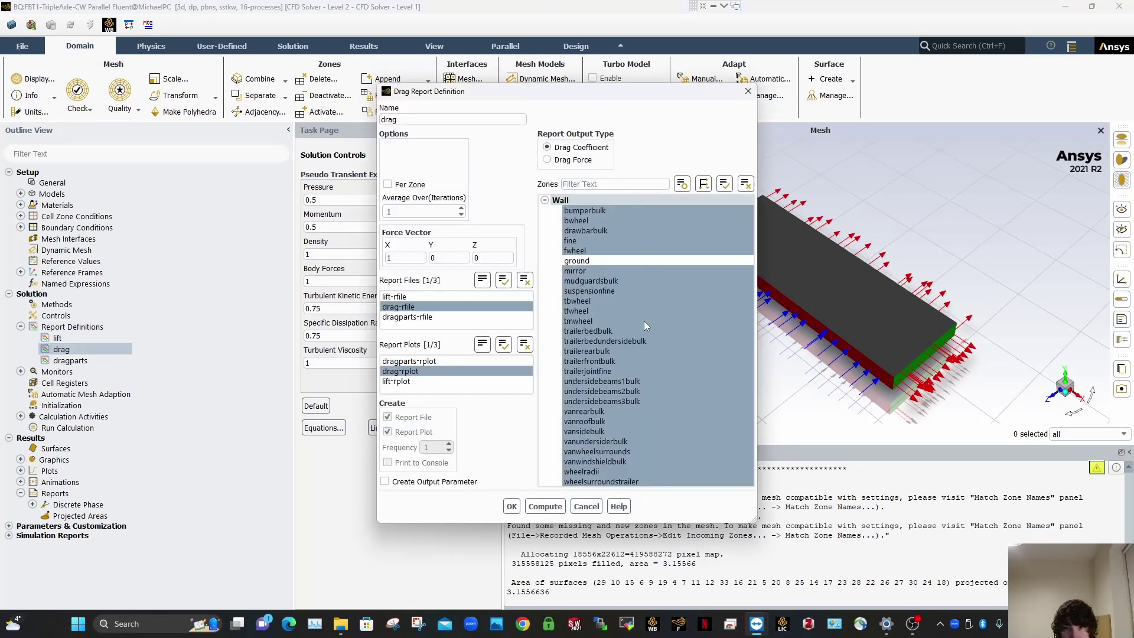
{"action": "left_click", "coordinate": [748, 91]}
Step: Start a new drag coefficient report definition with the force vector set to X 0, Y 0, Z -1
{"action": "right_click", "coordinate": [75, 329]}
{"action": "mouse_move", "coordinate": [97, 401]}
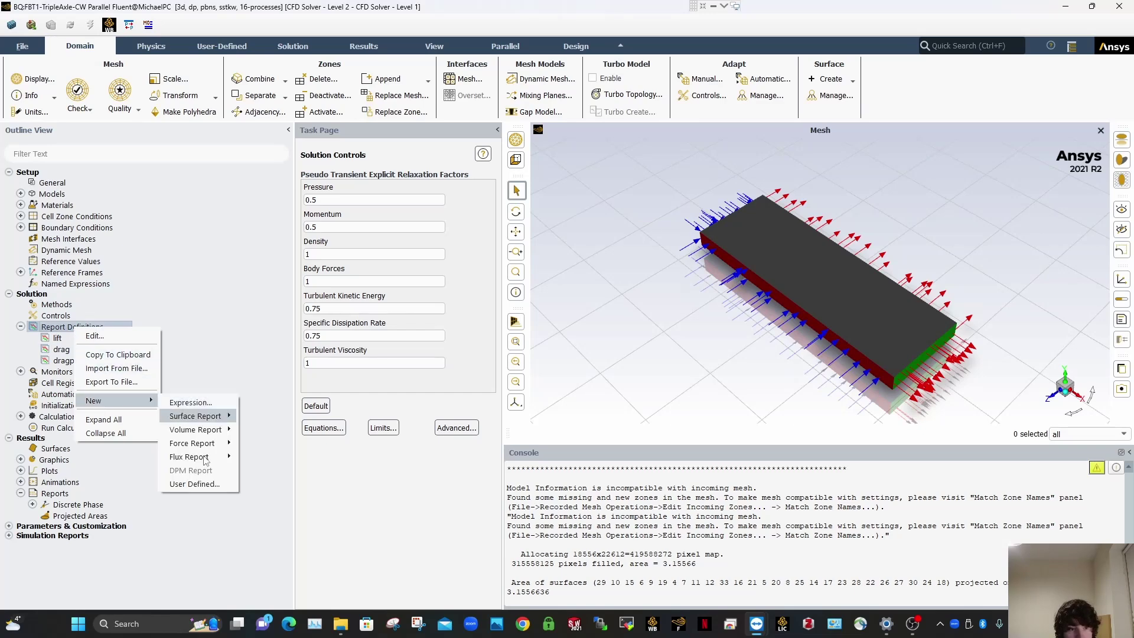
{"action": "mouse_move", "coordinate": [203, 447]}
{"action": "left_click", "coordinate": [255, 446]}
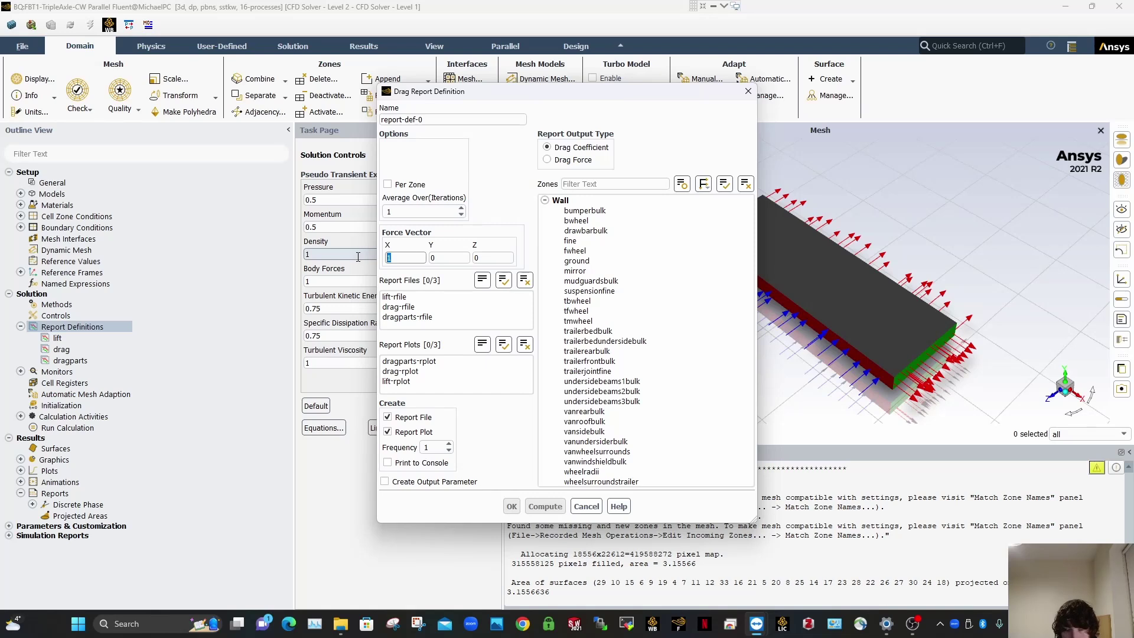
{"action": "left_click", "coordinate": [495, 260]}
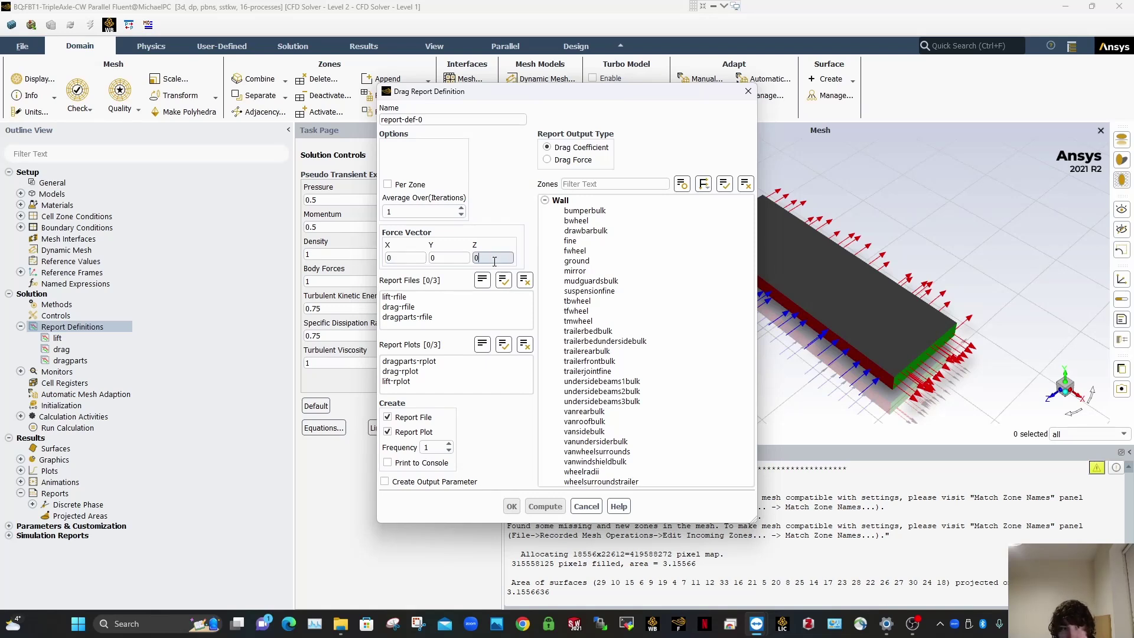
{"action": "key", "text": "BackSpace"}
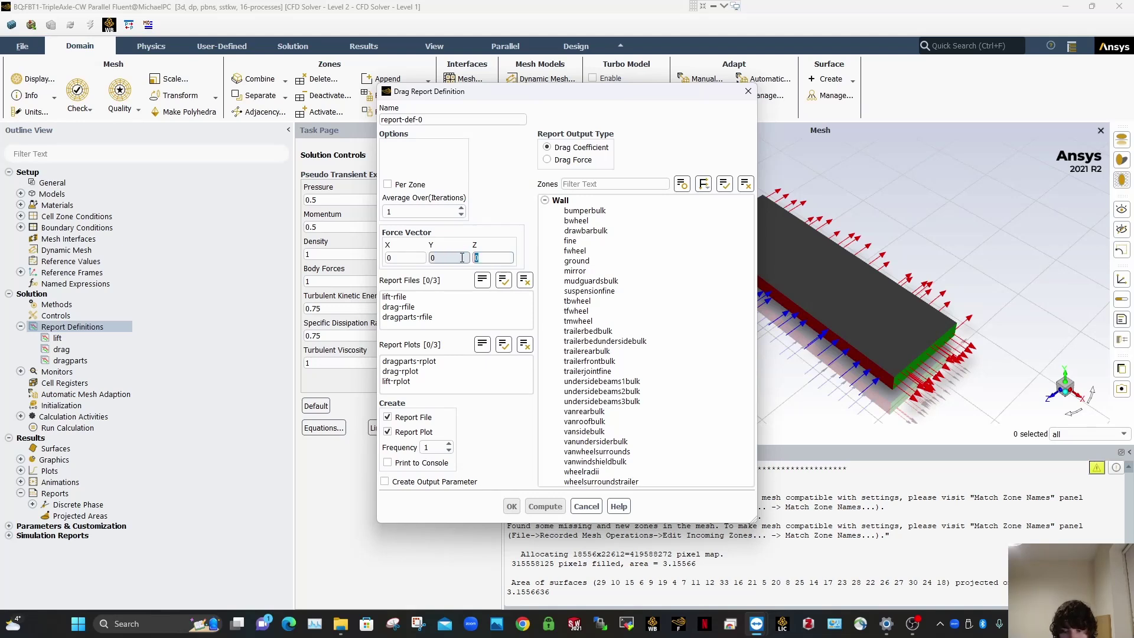
{"action": "type", "text": "-1"}
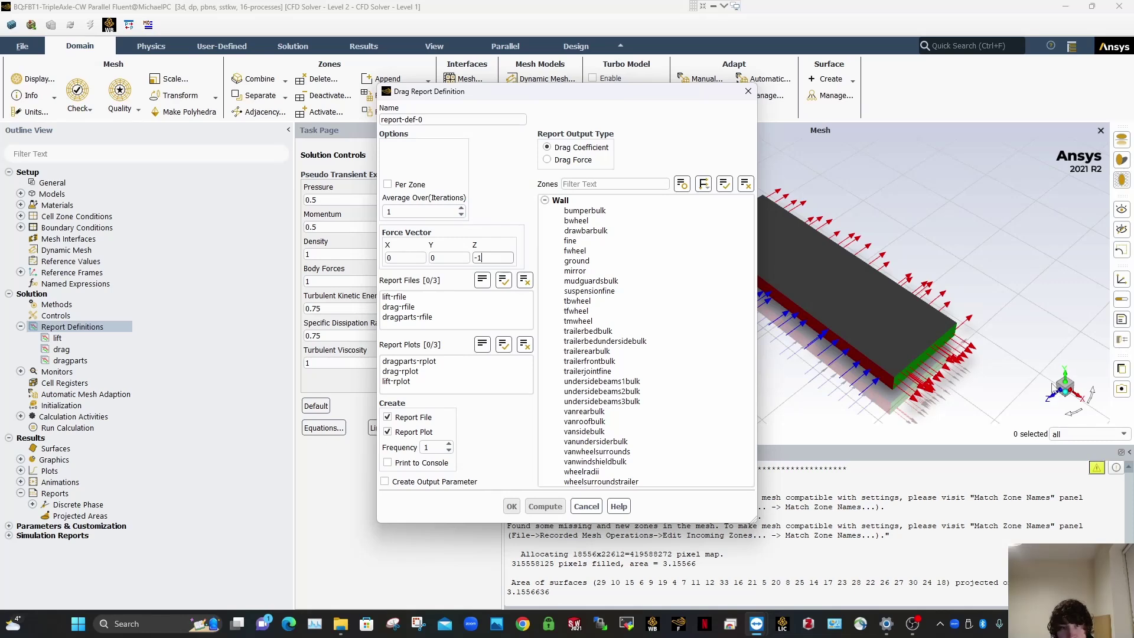
Step: Select all wall zones except ground for the new drag report, name it sidedrag, and create it
{"action": "left_click", "coordinate": [561, 200]}
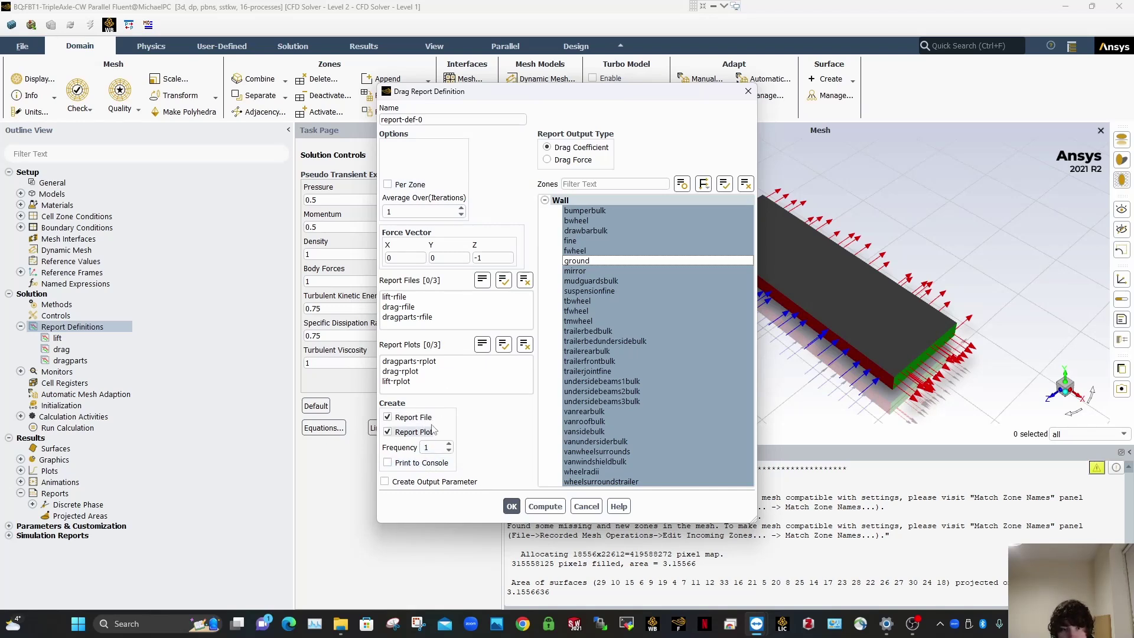
{"action": "triple_click", "coordinate": [407, 119]}
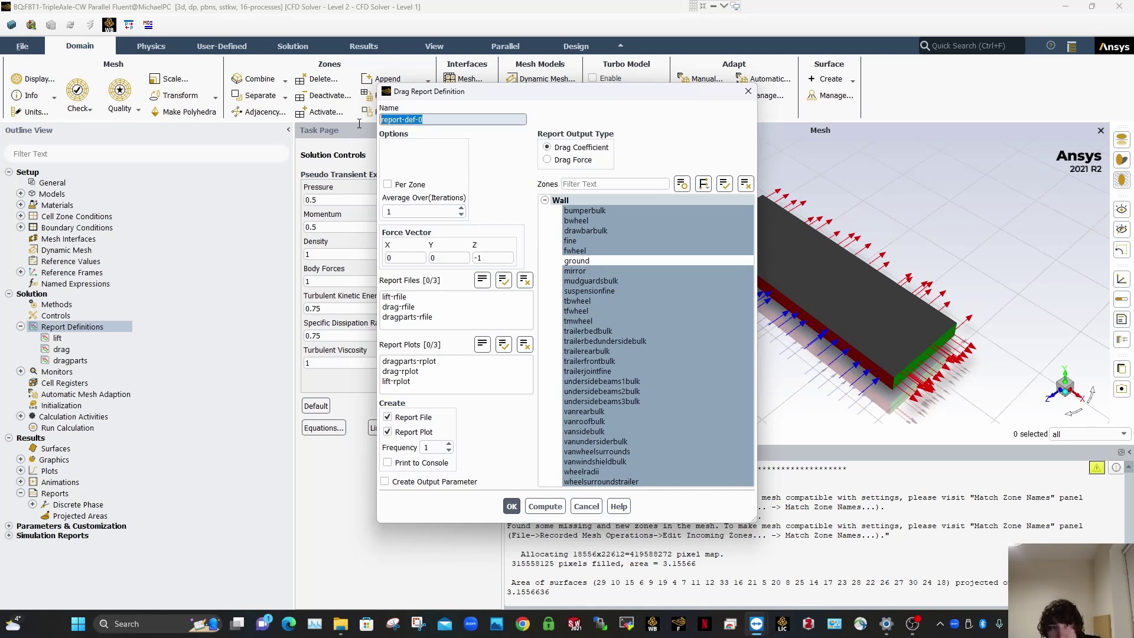
{"action": "type", "text": "sidedrag"}
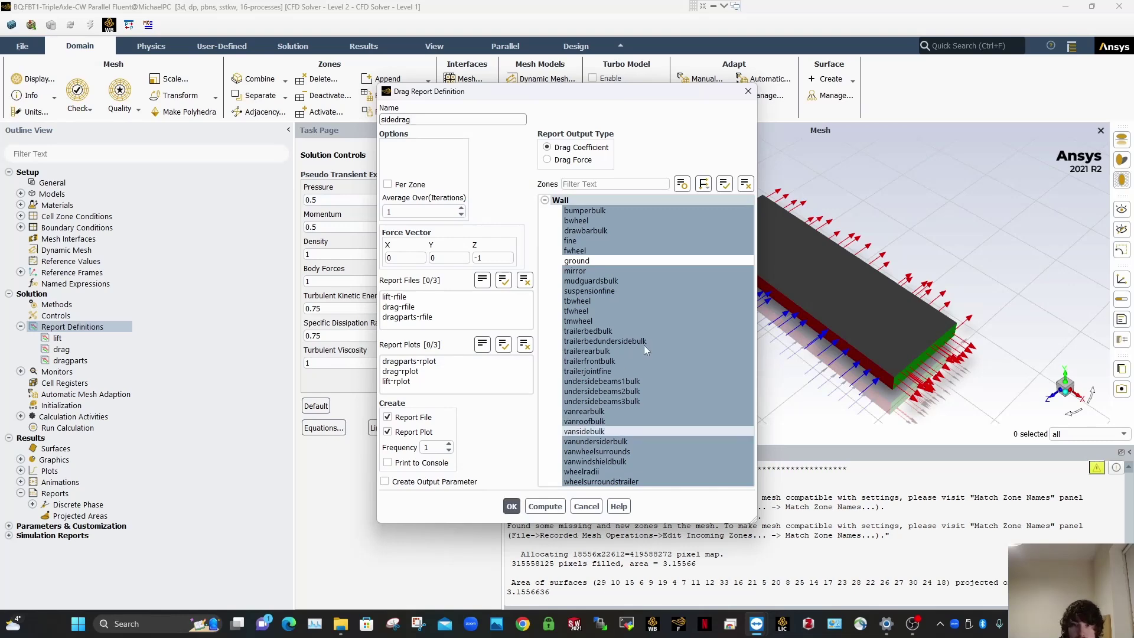
{"action": "left_click", "coordinate": [512, 506]}
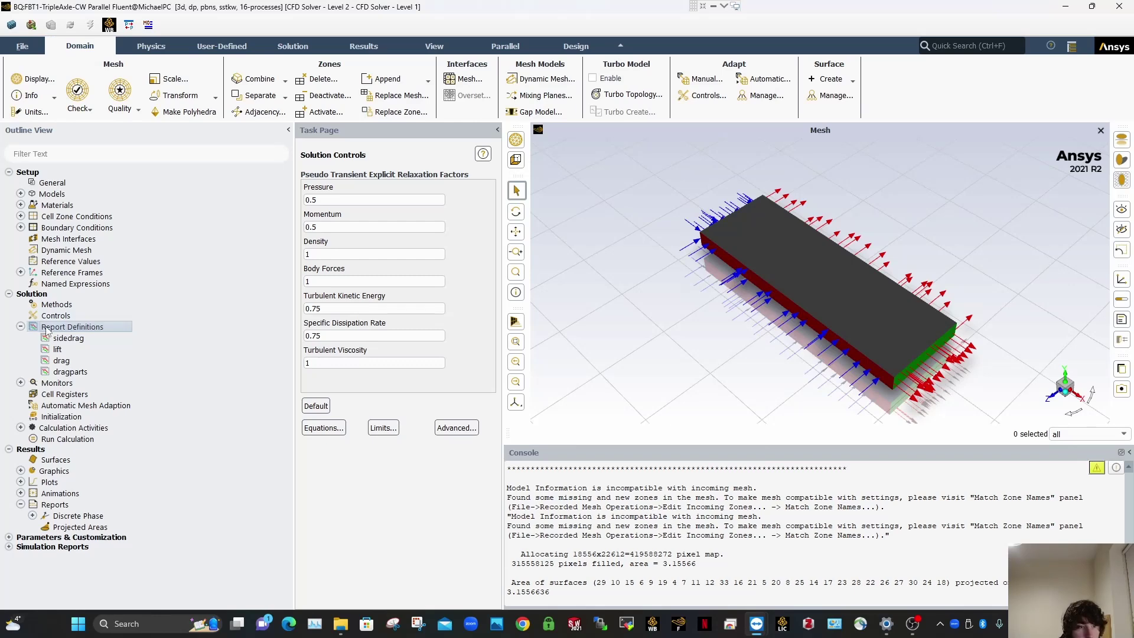
Step: Start a new moment coefficient report definition named pitch, and move its dialog clear of the mesh view
{"action": "right_click", "coordinate": [74, 329]}
{"action": "mouse_move", "coordinate": [113, 401]}
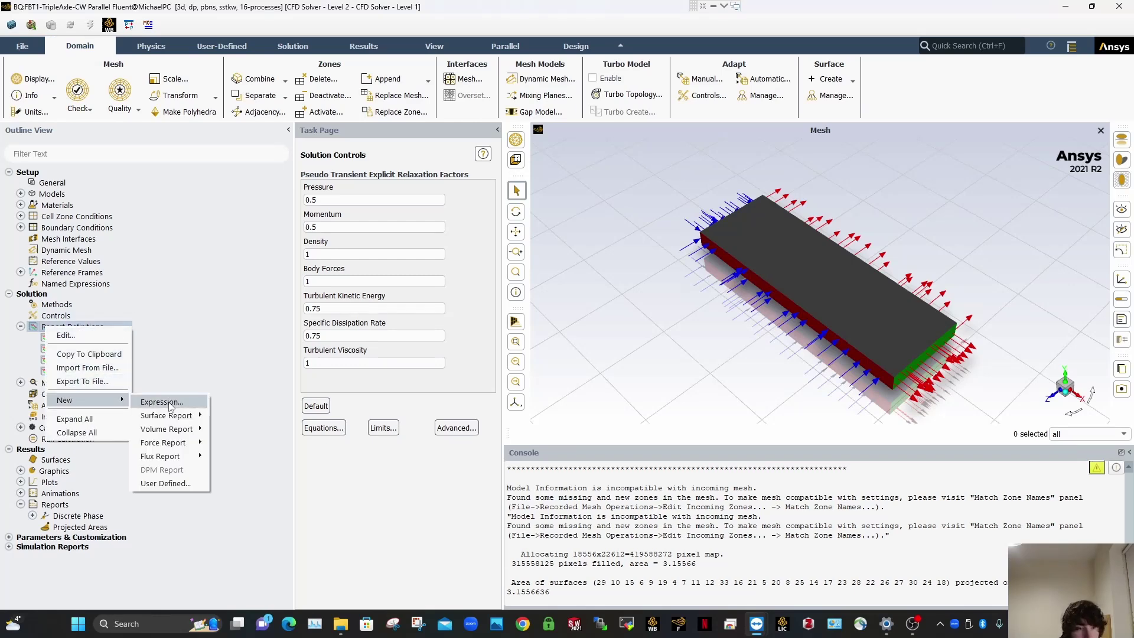
{"action": "mouse_move", "coordinate": [168, 444]}
{"action": "left_click", "coordinate": [233, 471]}
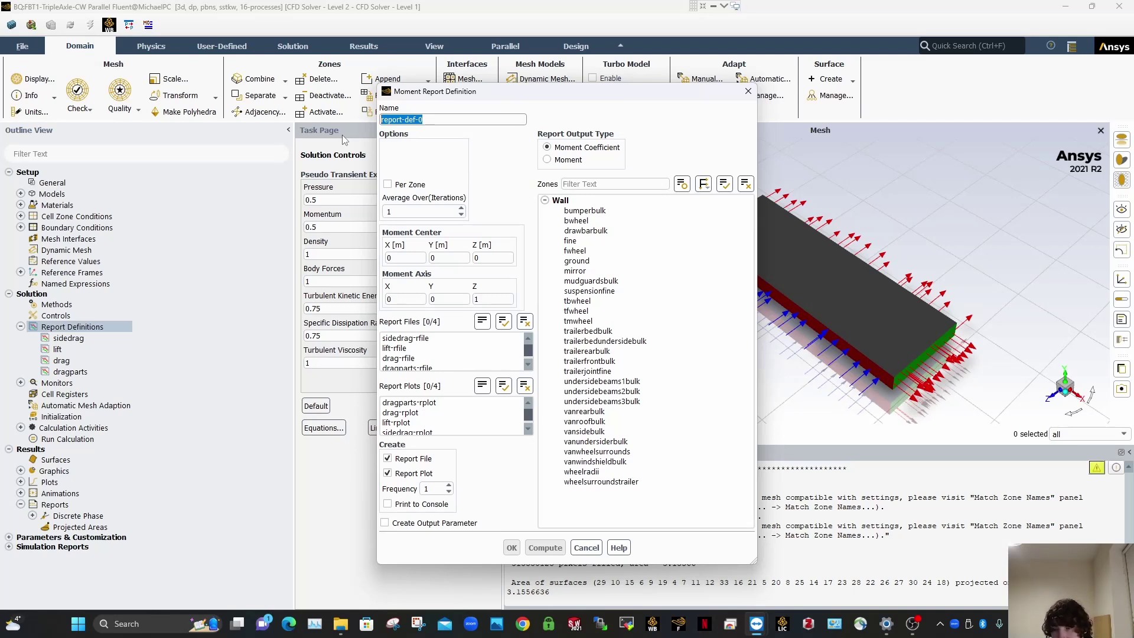
{"action": "type", "text": "pit"}
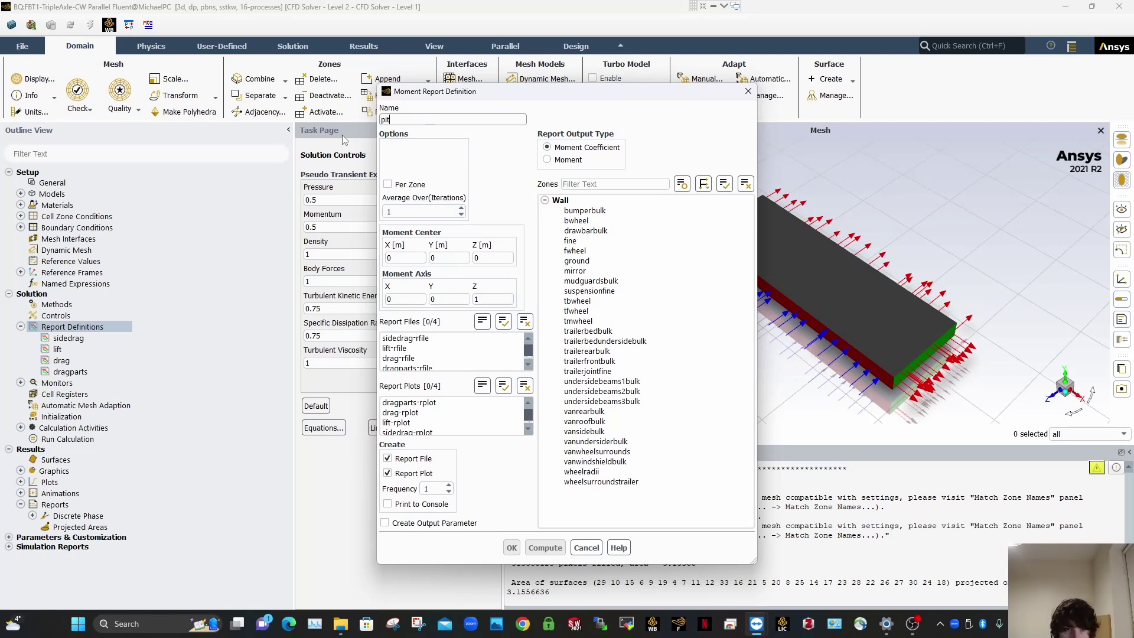
{"action": "type", "text": "ch"}
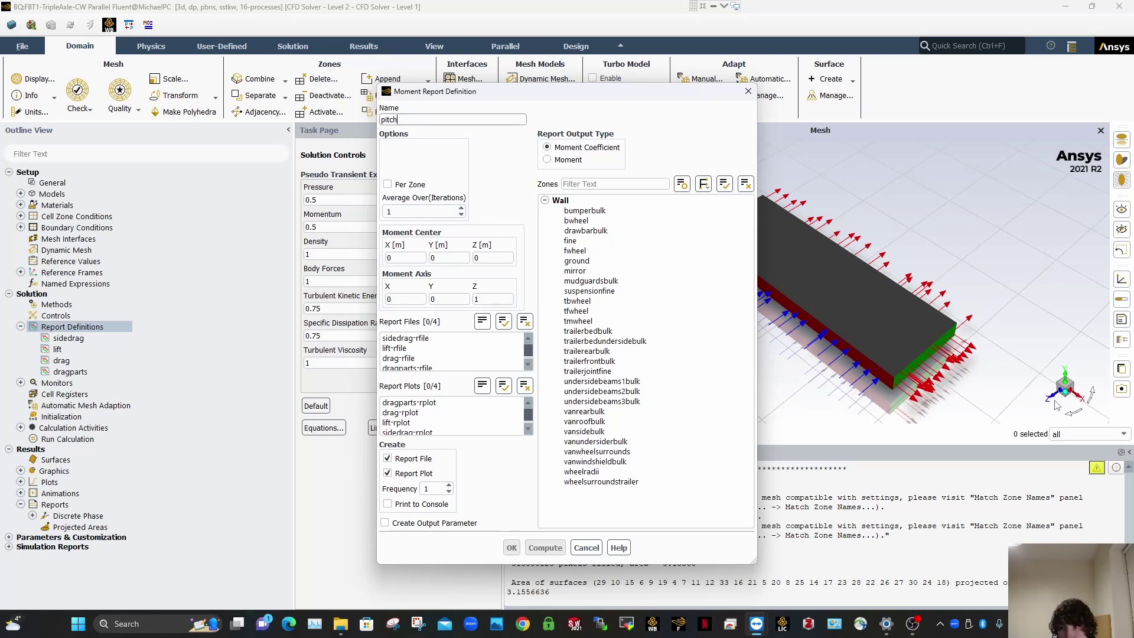
{"action": "left_click_drag", "start_coordinate": [531, 91], "coordinate": [375, 95]}
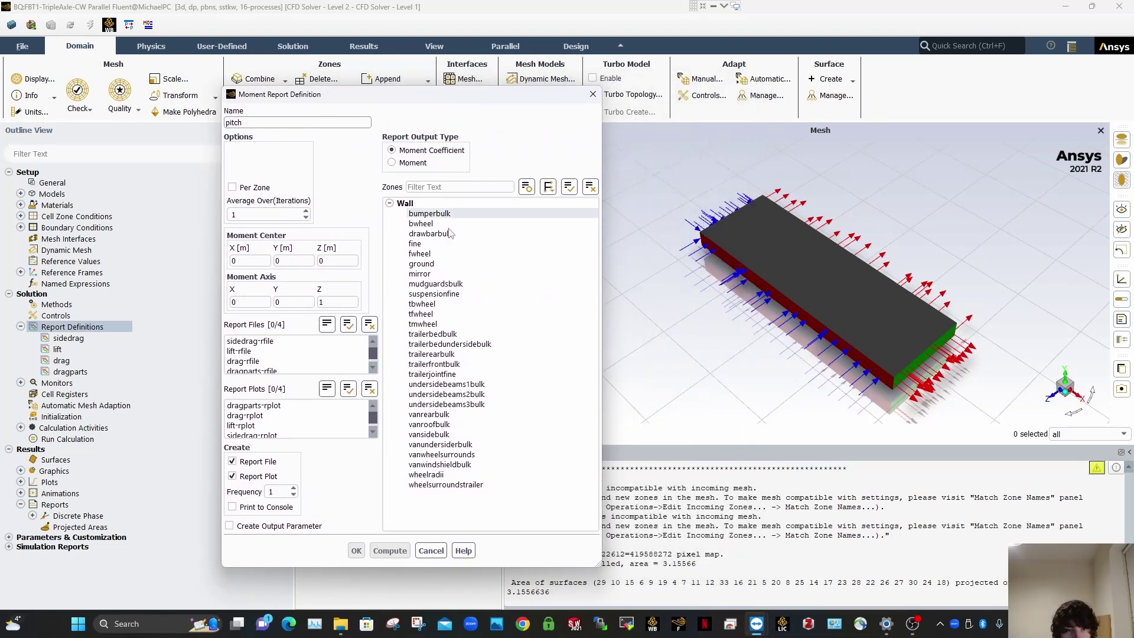
Step: Select all wall zones except ground for the pitch moment report and create it
{"action": "left_click", "coordinate": [405, 203]}
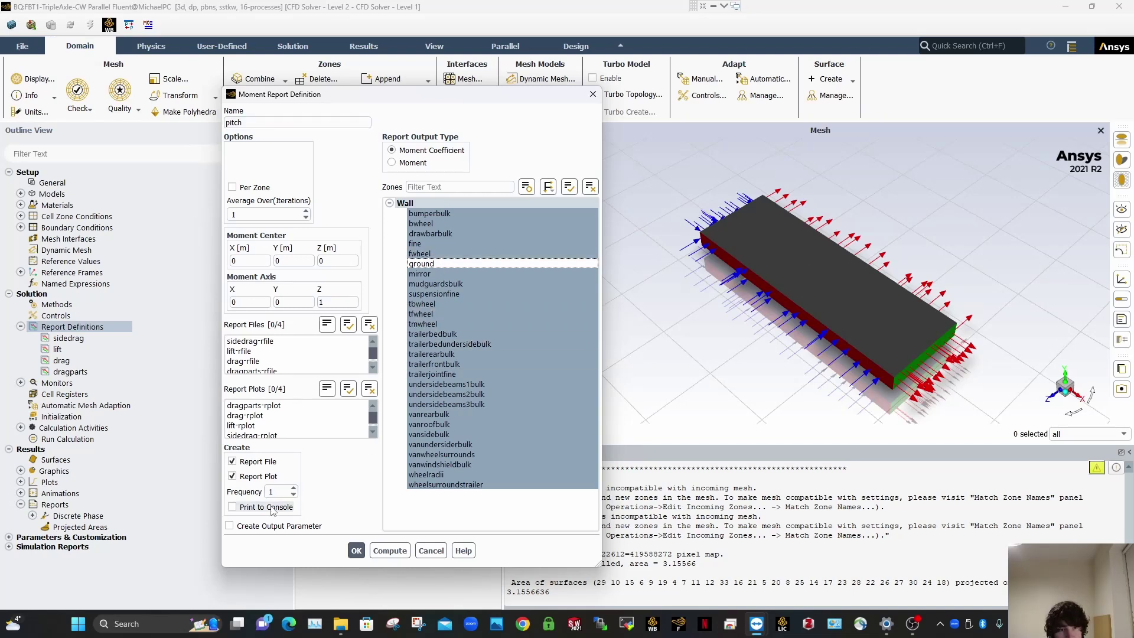
{"action": "left_click", "coordinate": [356, 550]}
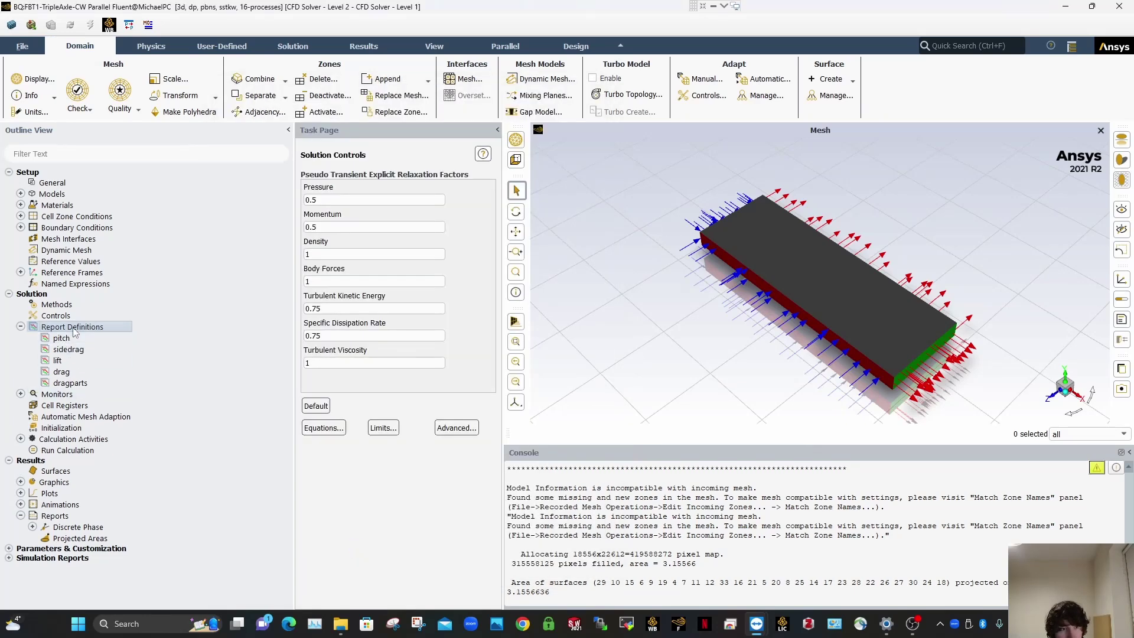
Step: Start a new moment coefficient report definition named roll with the moment axis set to X 1, Y 0, Z 0
{"action": "right_click", "coordinate": [77, 329]}
{"action": "mouse_move", "coordinate": [110, 402]}
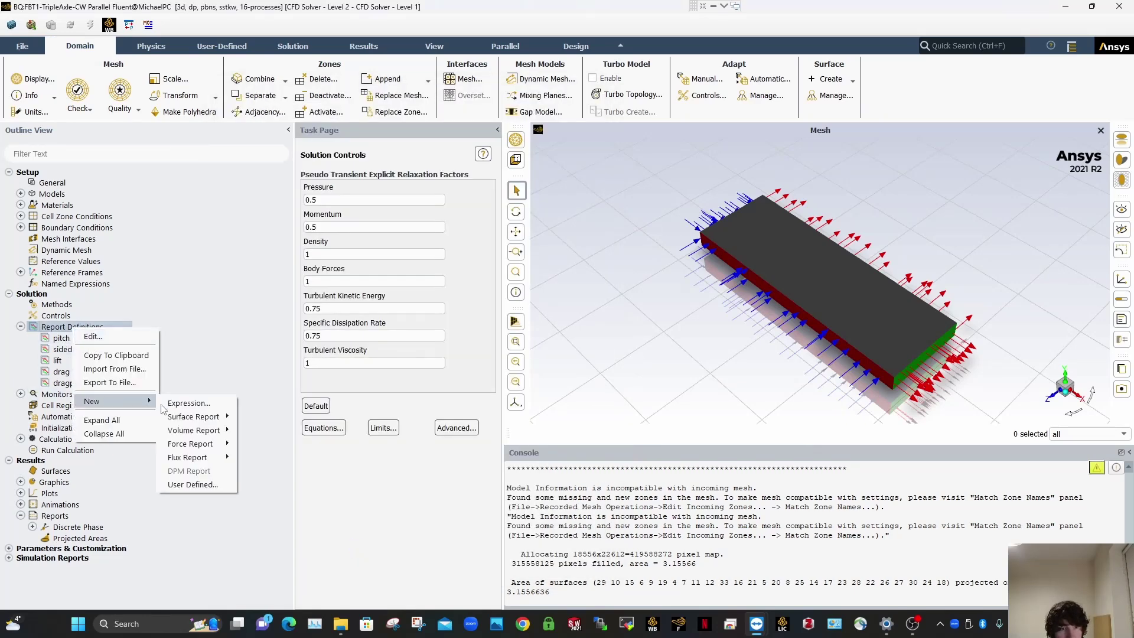
{"action": "mouse_move", "coordinate": [195, 444]}
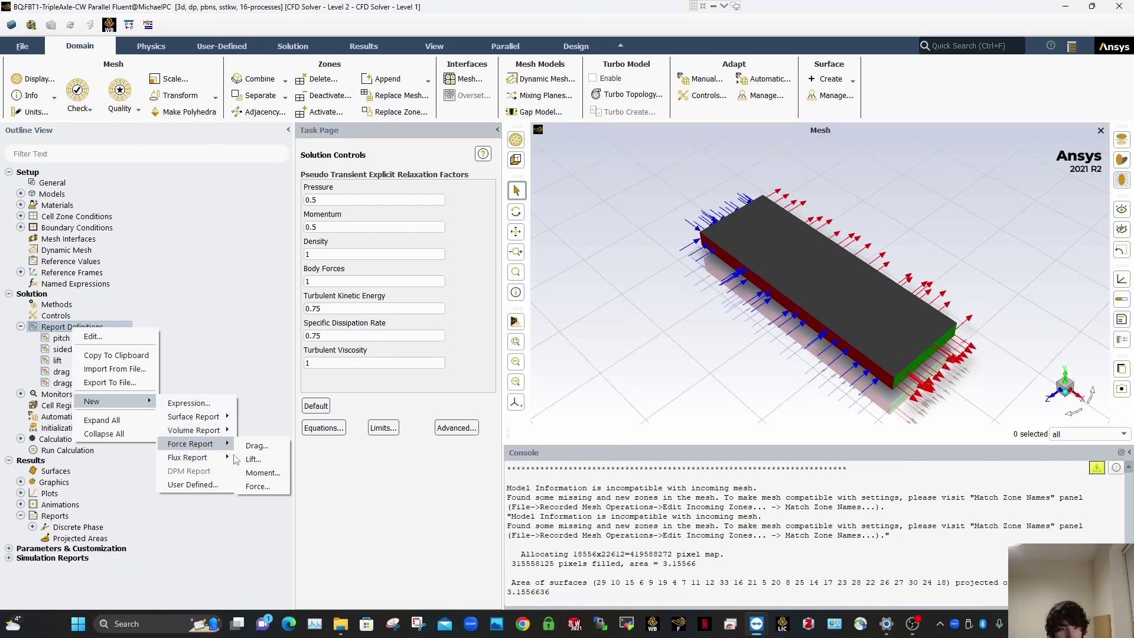
{"action": "left_click", "coordinate": [260, 471]}
{"action": "left_click_drag", "start_coordinate": [278, 123], "coordinate": [149, 123]}
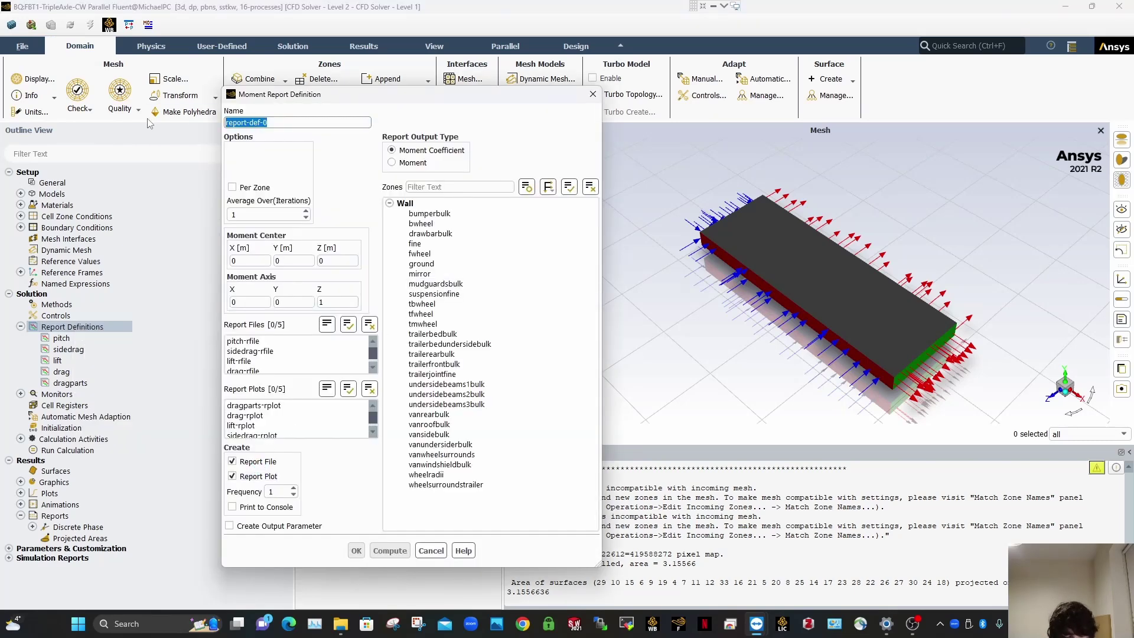
{"action": "type", "text": "roll"}
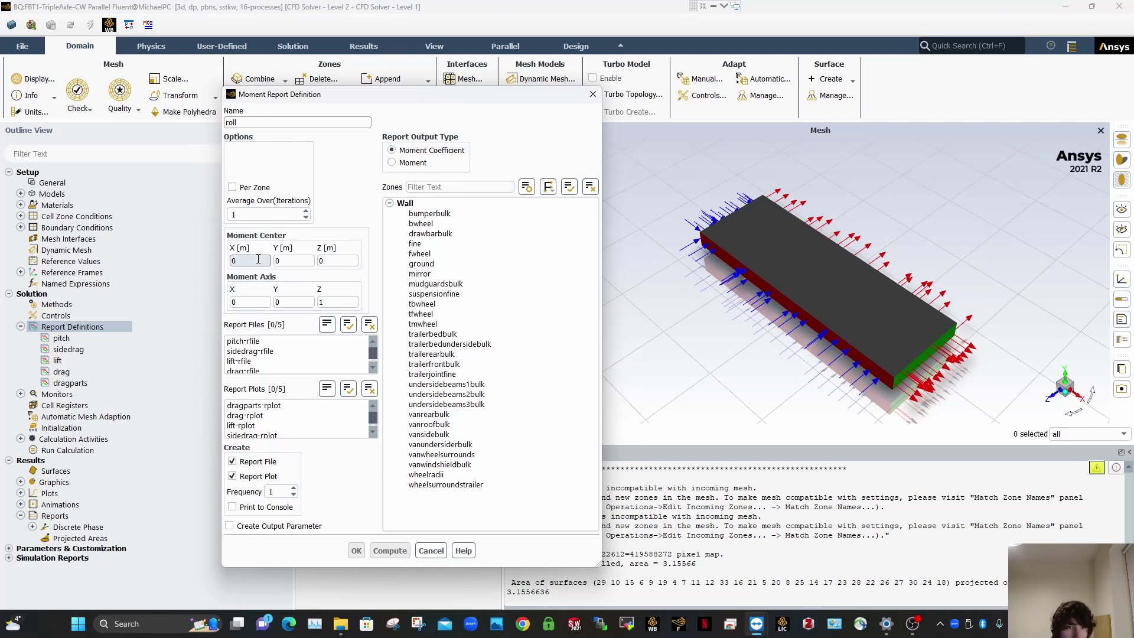
{"action": "left_click_drag", "start_coordinate": [244, 302], "coordinate": [220, 306]}
{"action": "type", "text": "1"}
{"action": "left_click_drag", "start_coordinate": [329, 302], "coordinate": [302, 303]}
{"action": "type", "text": "0"}
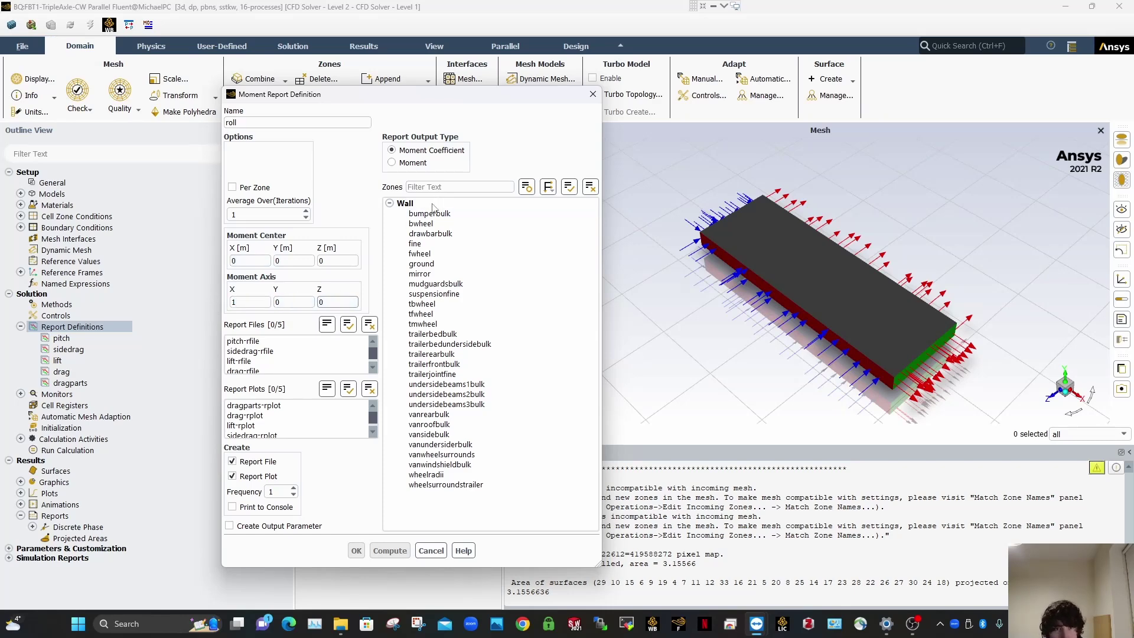
Step: Select all wall zones except ground for the roll moment report and create it
{"action": "left_click", "coordinate": [405, 203]}
{"action": "left_click", "coordinate": [431, 264]}
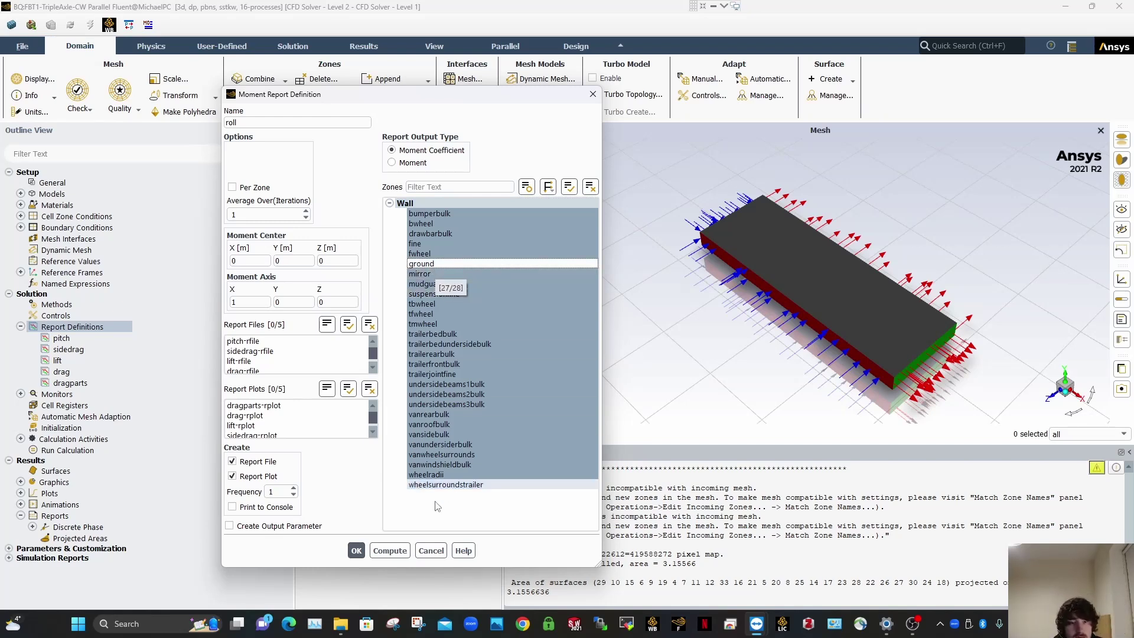
{"action": "double_click", "coordinate": [235, 123]}
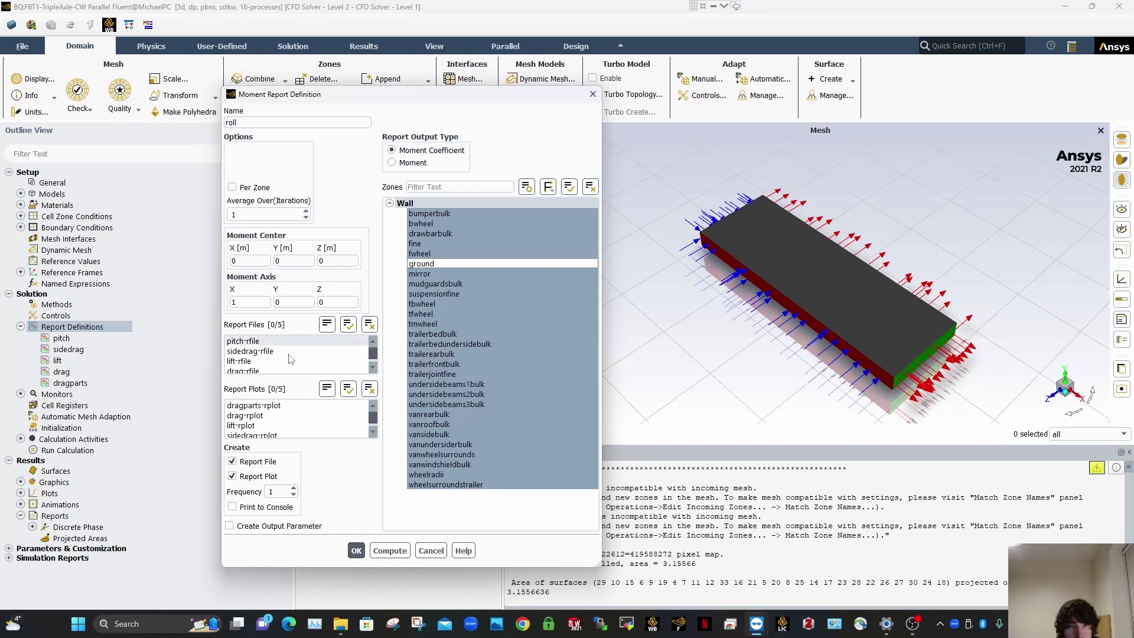
{"action": "double_click", "coordinate": [252, 302]}
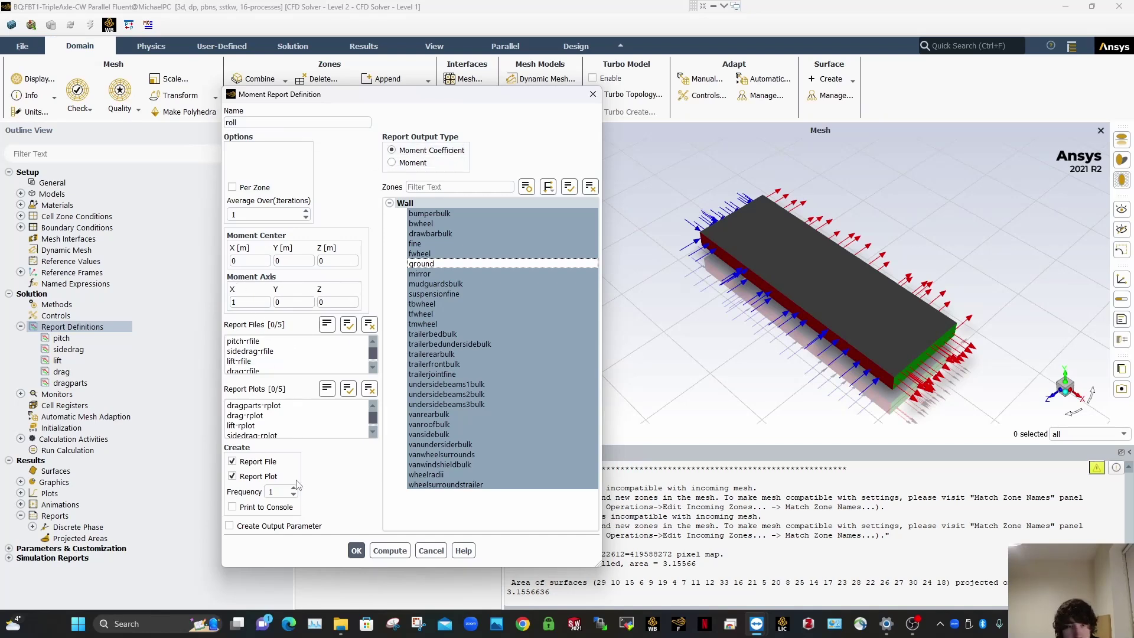
{"action": "left_click", "coordinate": [357, 551]}
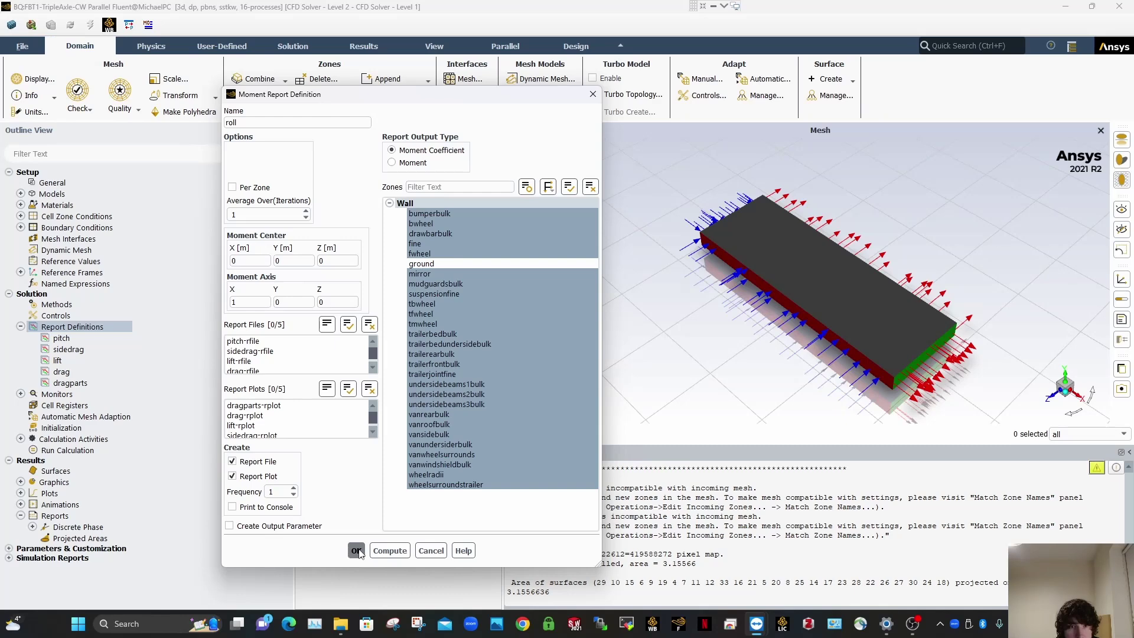
Step: Start a new moment coefficient report definition named yaw
{"action": "right_click", "coordinate": [83, 328]}
{"action": "mouse_move", "coordinate": [160, 402]}
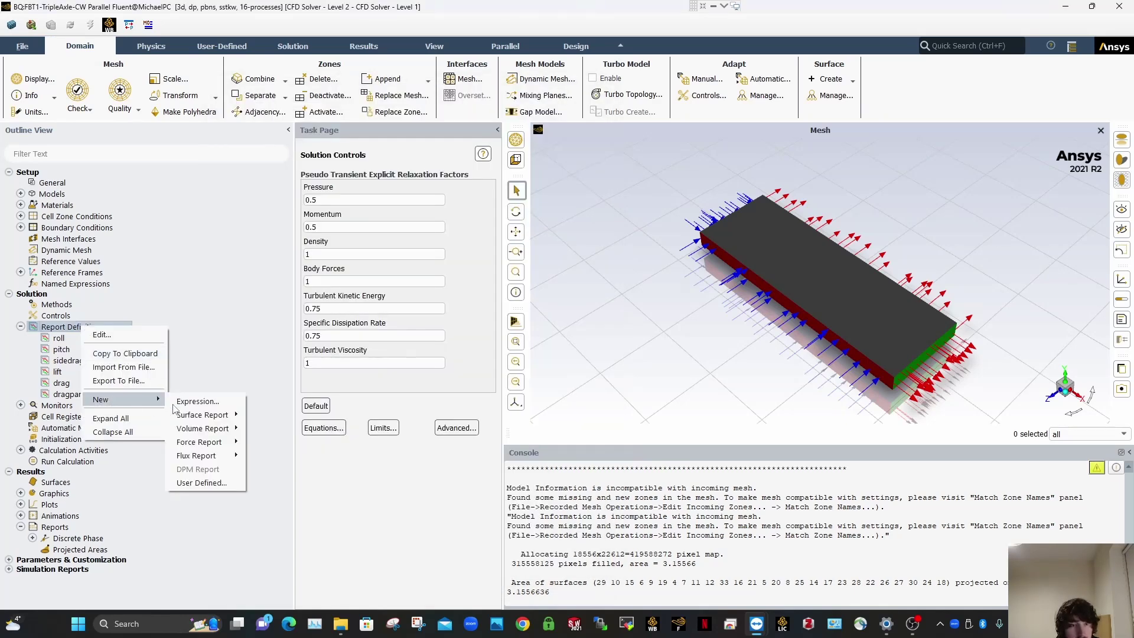
{"action": "mouse_move", "coordinate": [198, 443]}
{"action": "left_click", "coordinate": [260, 481]}
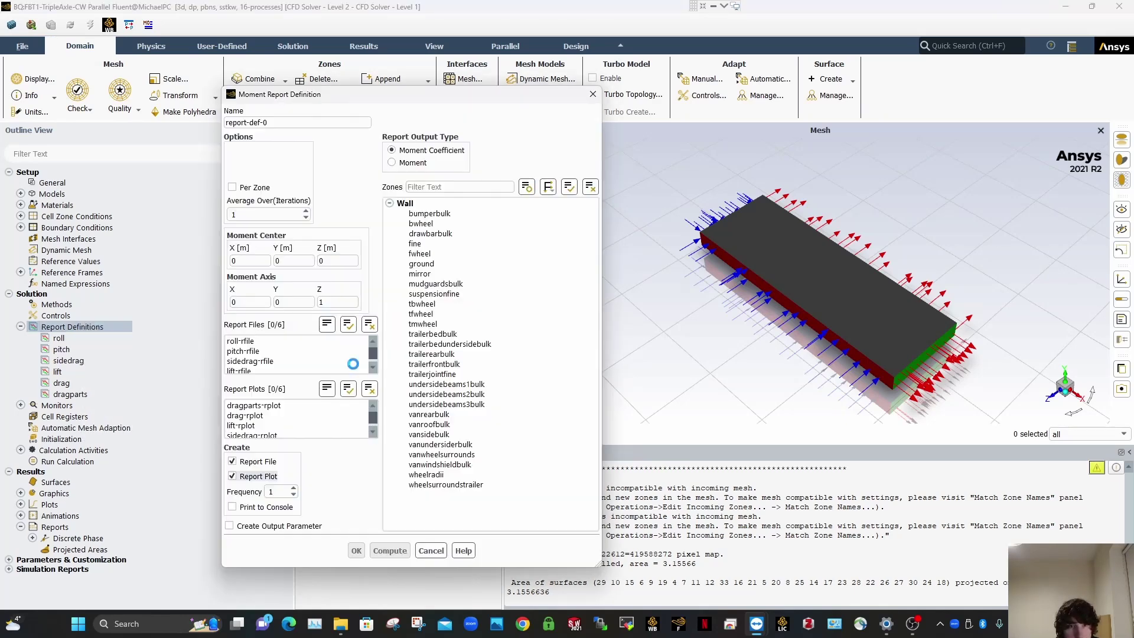
{"action": "type", "text": "y"}
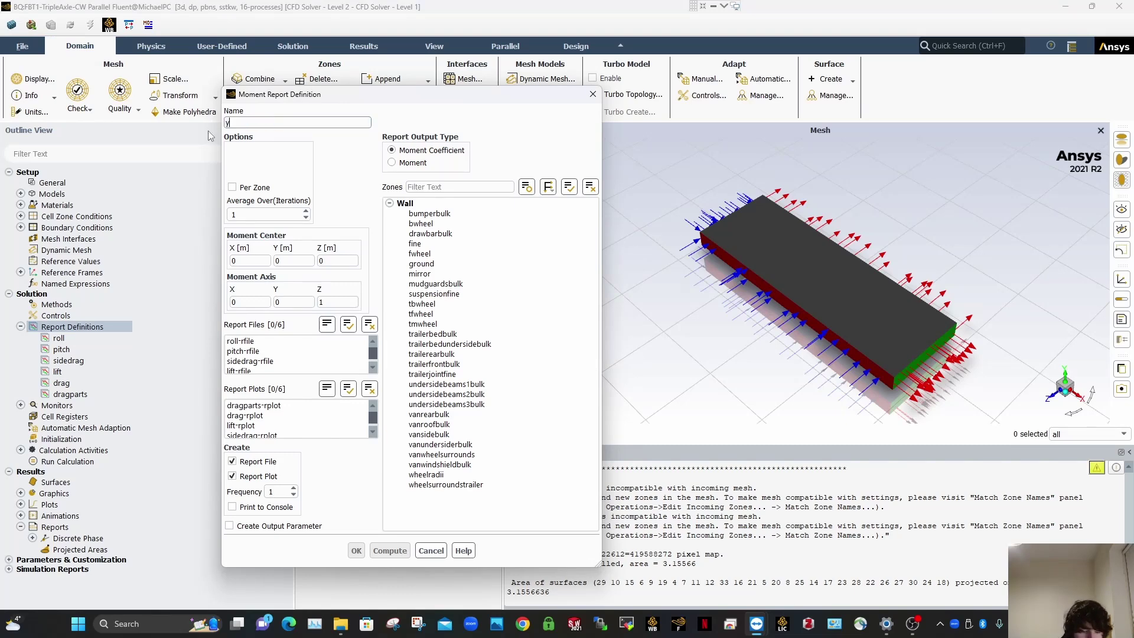
{"action": "type", "text": "aw"}
Step: Assign all wall zones except ground to the yaw report, set its moment axis to X 0, Y 1, Z 0, and create it
{"action": "left_click", "coordinate": [431, 205]}
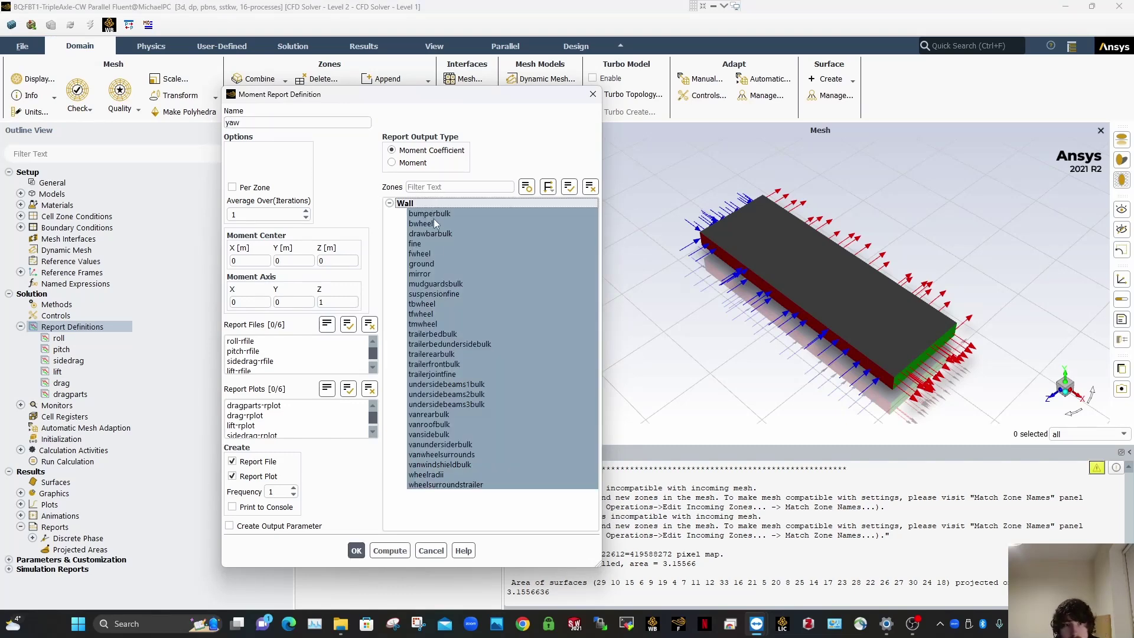
{"action": "left_click", "coordinate": [309, 303]}
{"action": "double_click", "coordinate": [301, 302]}
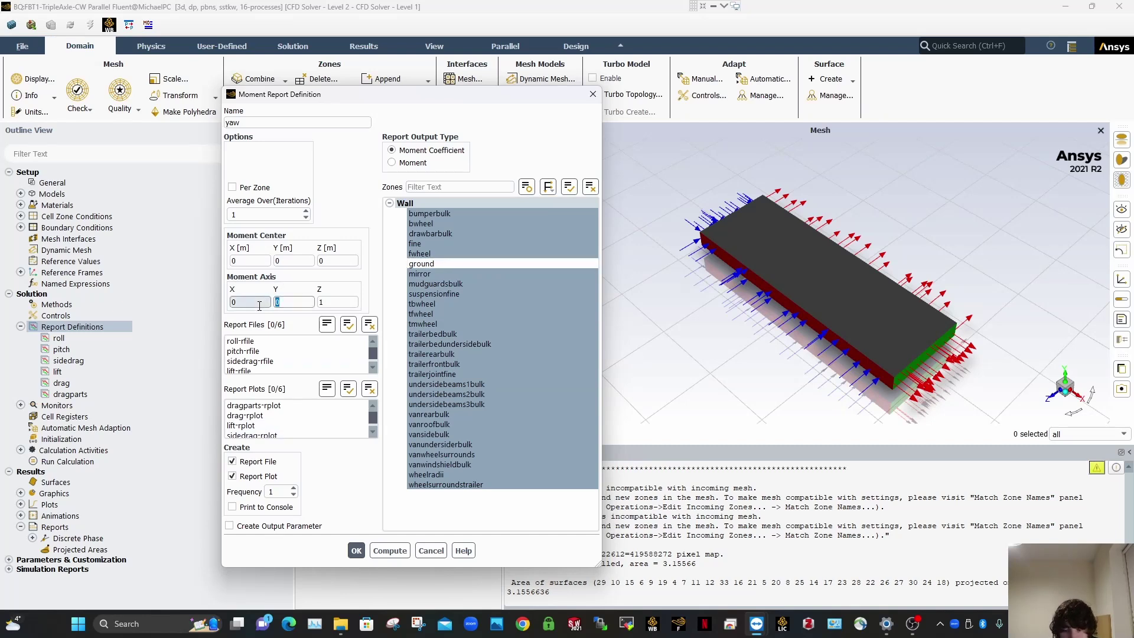
{"action": "type", "text": "1"}
{"action": "key", "text": "Tab"}
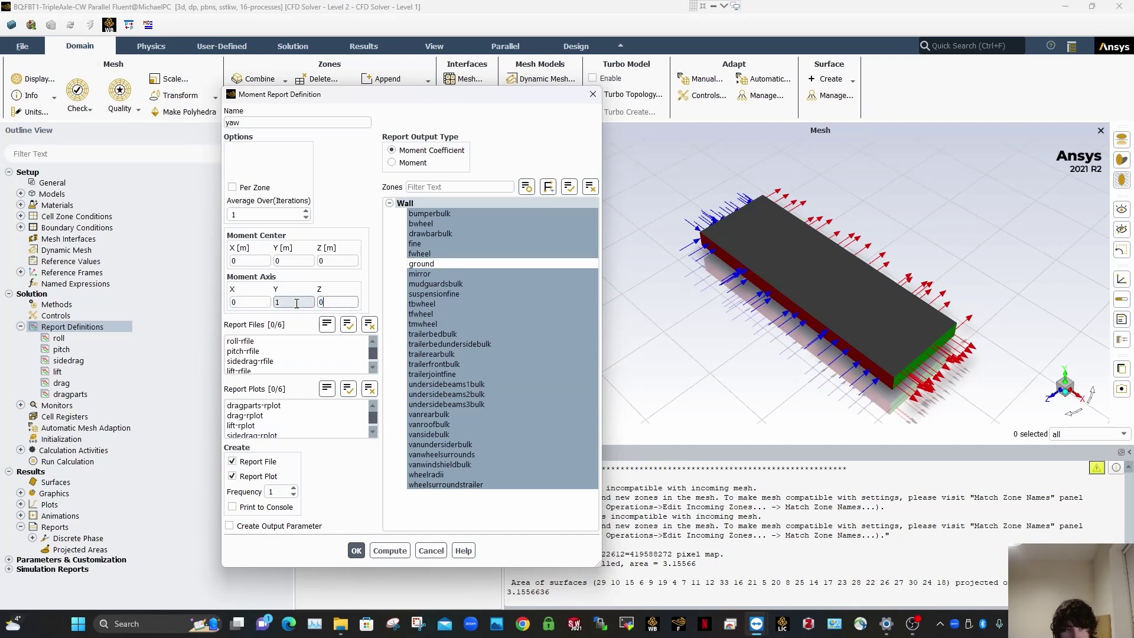
{"action": "left_click", "coordinate": [378, 294]}
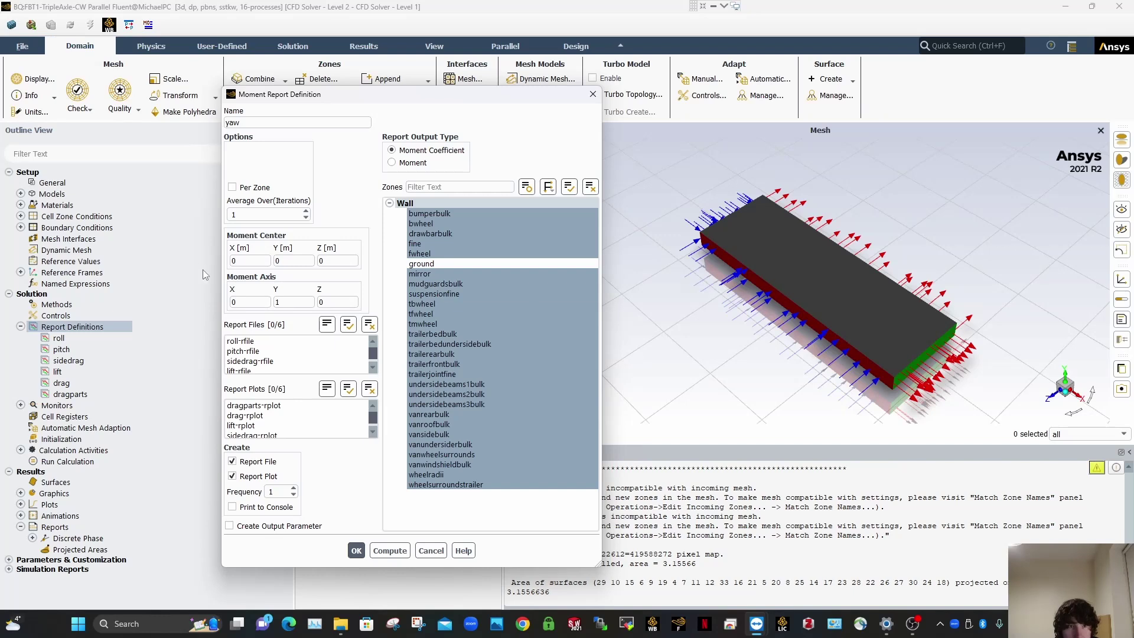
{"action": "left_click", "coordinate": [288, 260]}
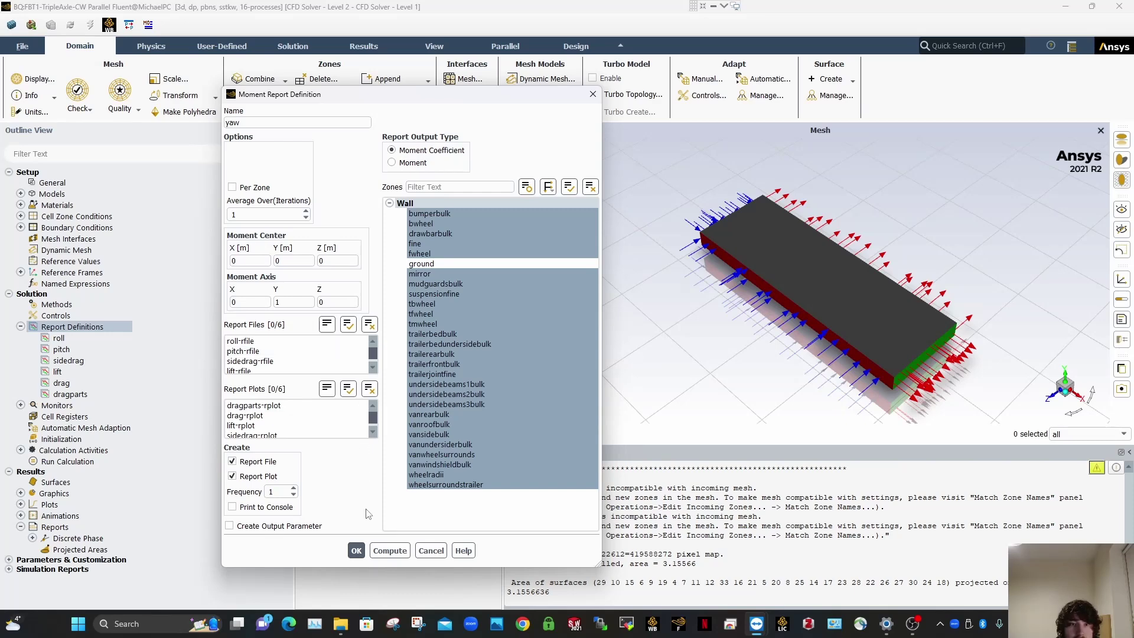
{"action": "left_click", "coordinate": [357, 550]}
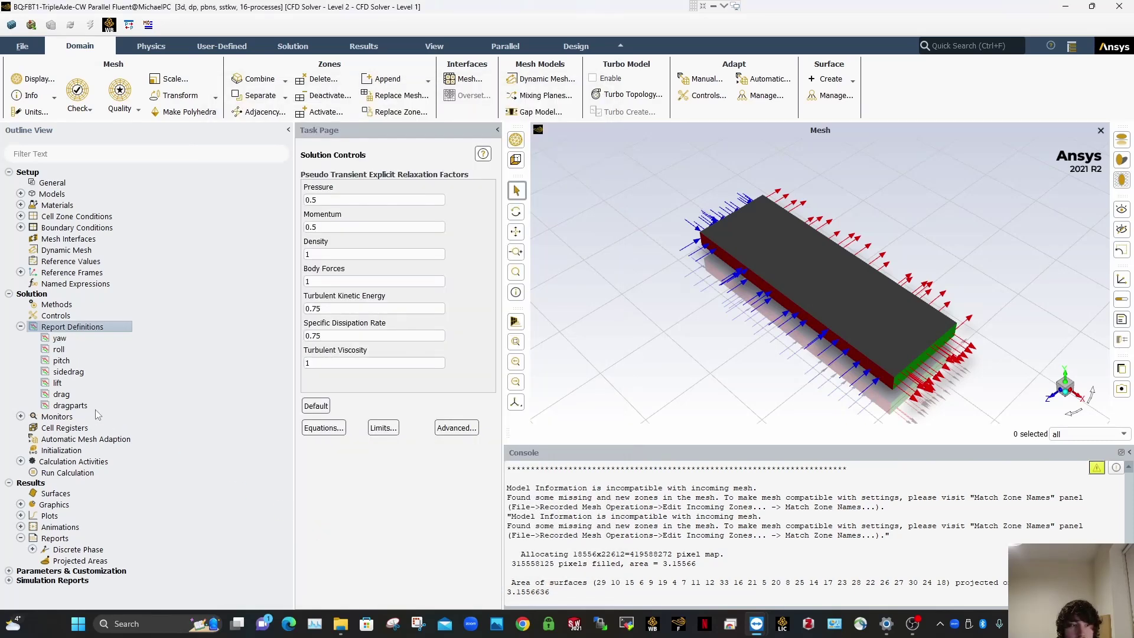
Step: Review the existing moment, side drag and lift report definitions, checking their axes, force vectors and selected zones
{"action": "left_click", "coordinate": [63, 351]}
{"action": "double_click", "coordinate": [61, 360]}
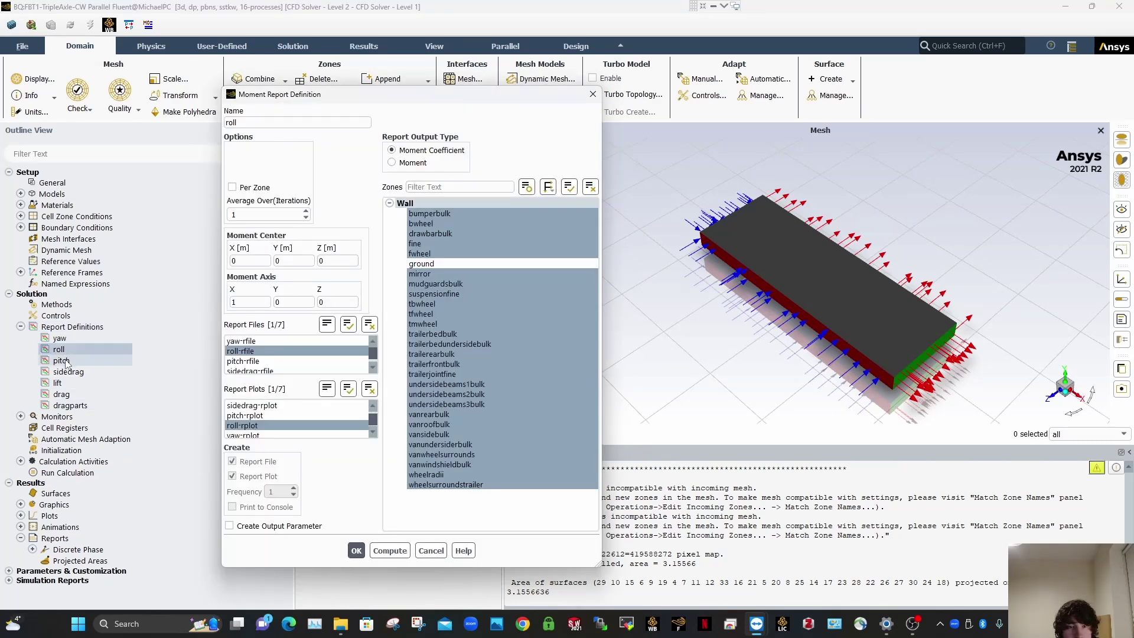
{"action": "double_click", "coordinate": [68, 371]}
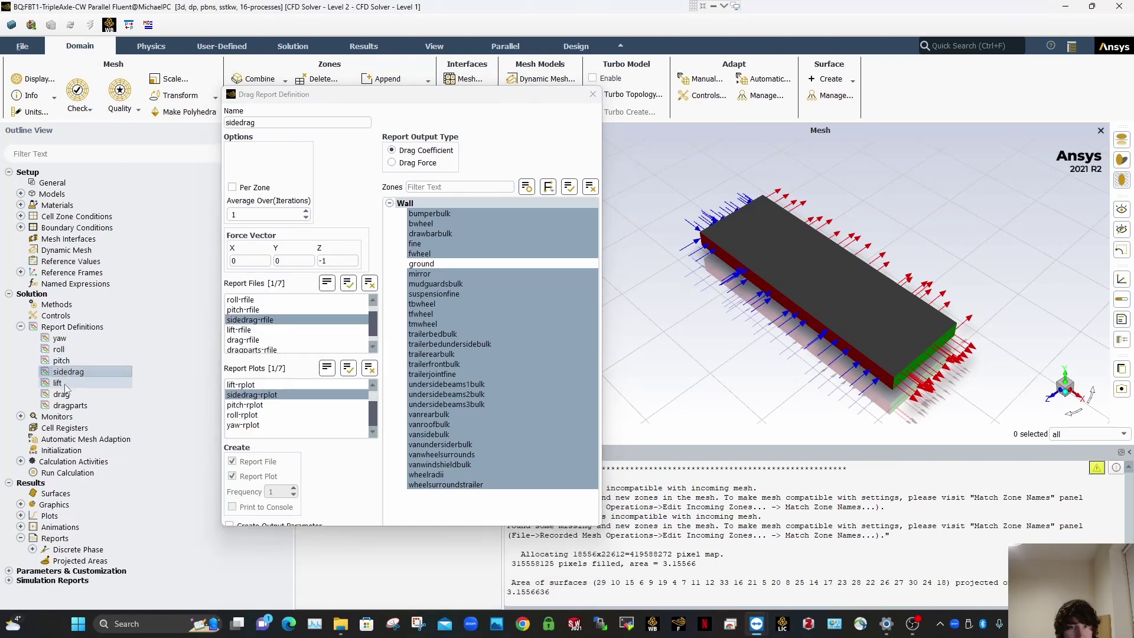
{"action": "double_click", "coordinate": [59, 383]}
{"action": "double_click", "coordinate": [67, 405]}
{"action": "double_click", "coordinate": [62, 342]}
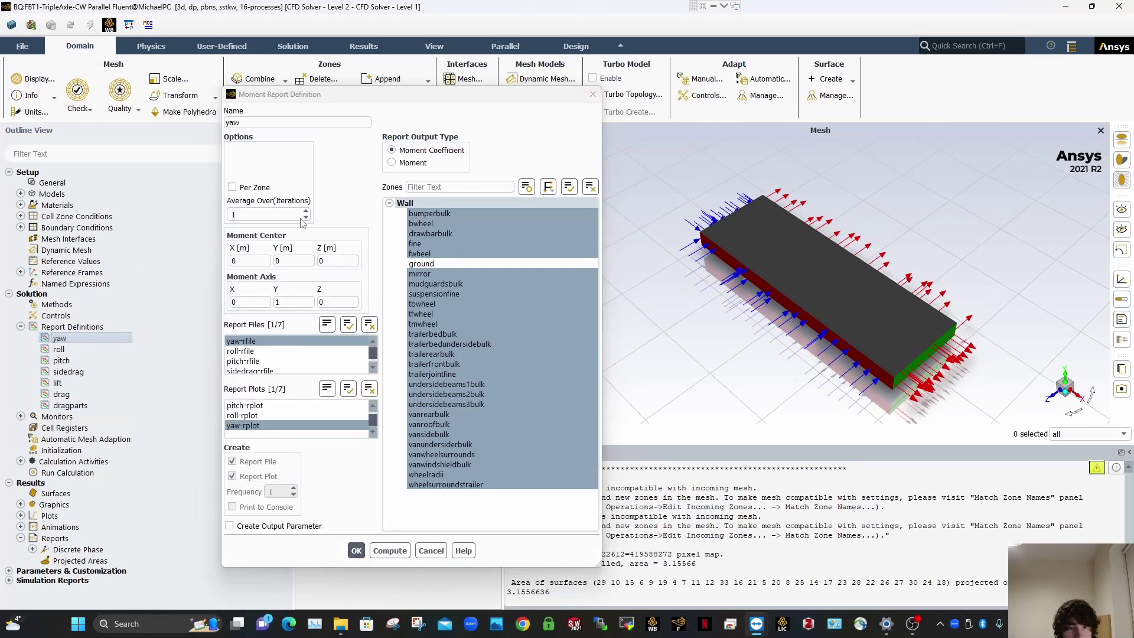
{"action": "double_click", "coordinate": [66, 350]}
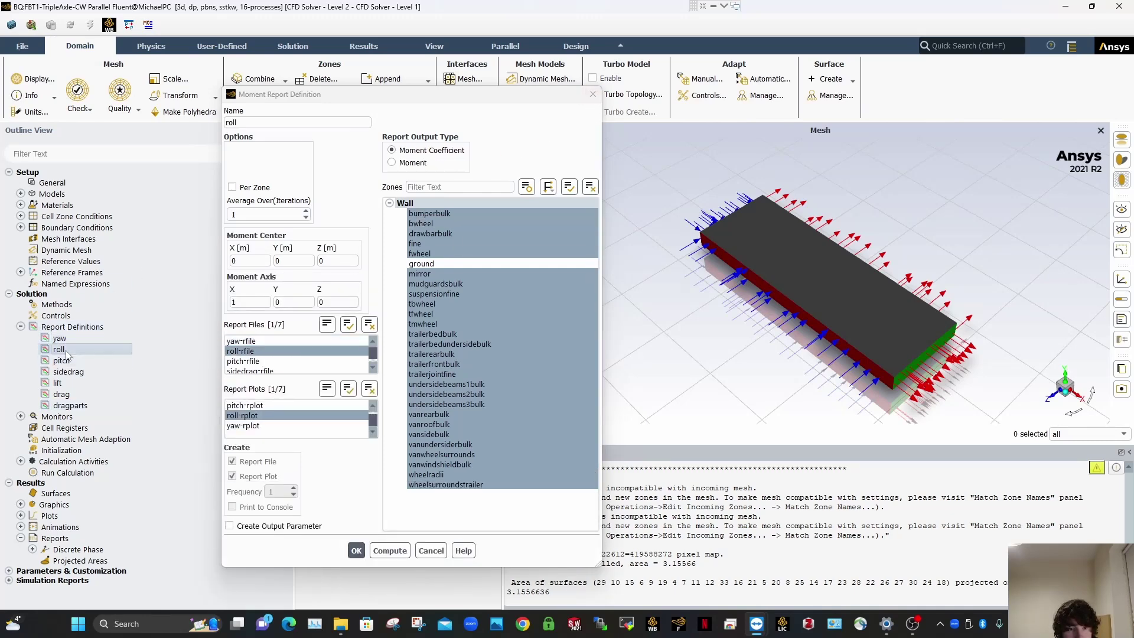
{"action": "left_click", "coordinate": [593, 94]}
Step: Expand the solution monitors and check which equations the residual monitor tracks, leaving its settings as they are
{"action": "left_click", "coordinate": [21, 417]}
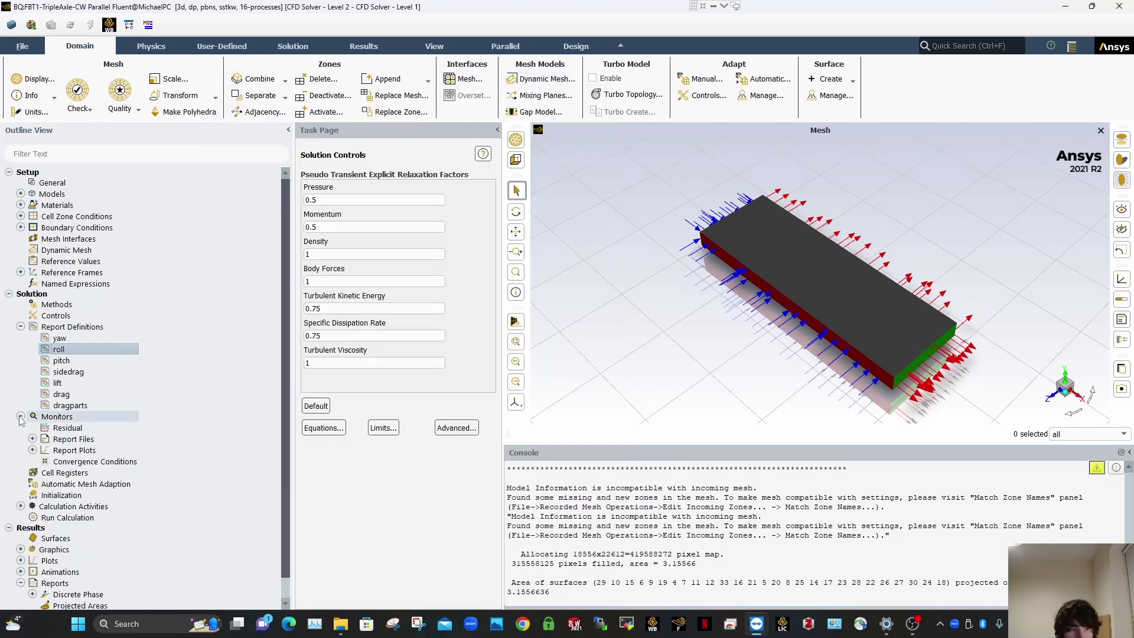
{"action": "double_click", "coordinate": [67, 428]}
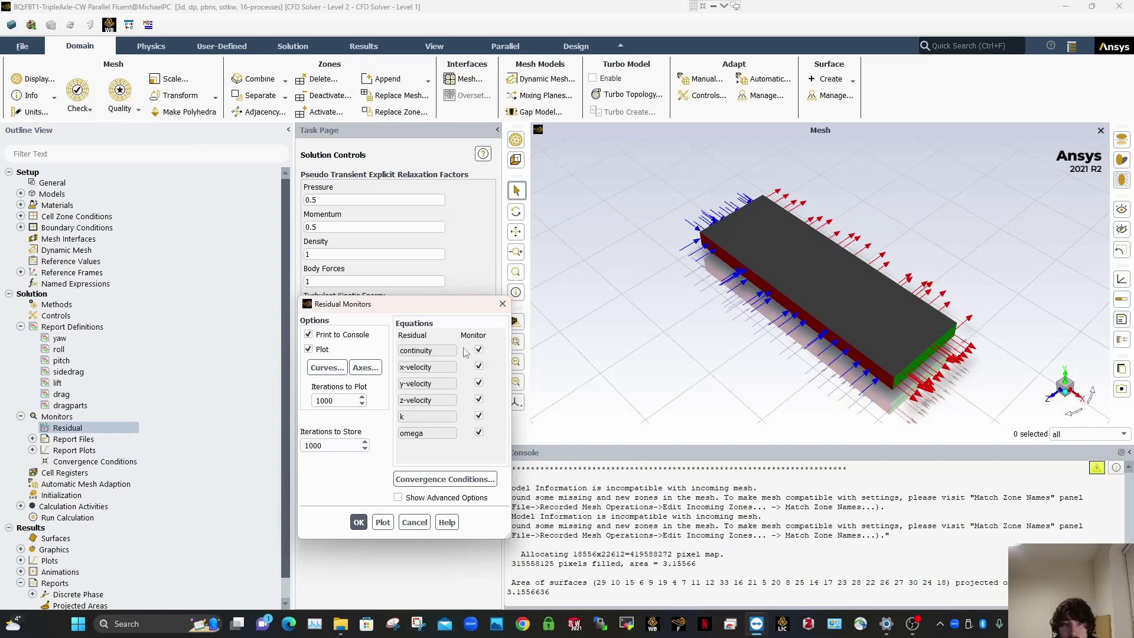
{"action": "left_click", "coordinate": [502, 304]}
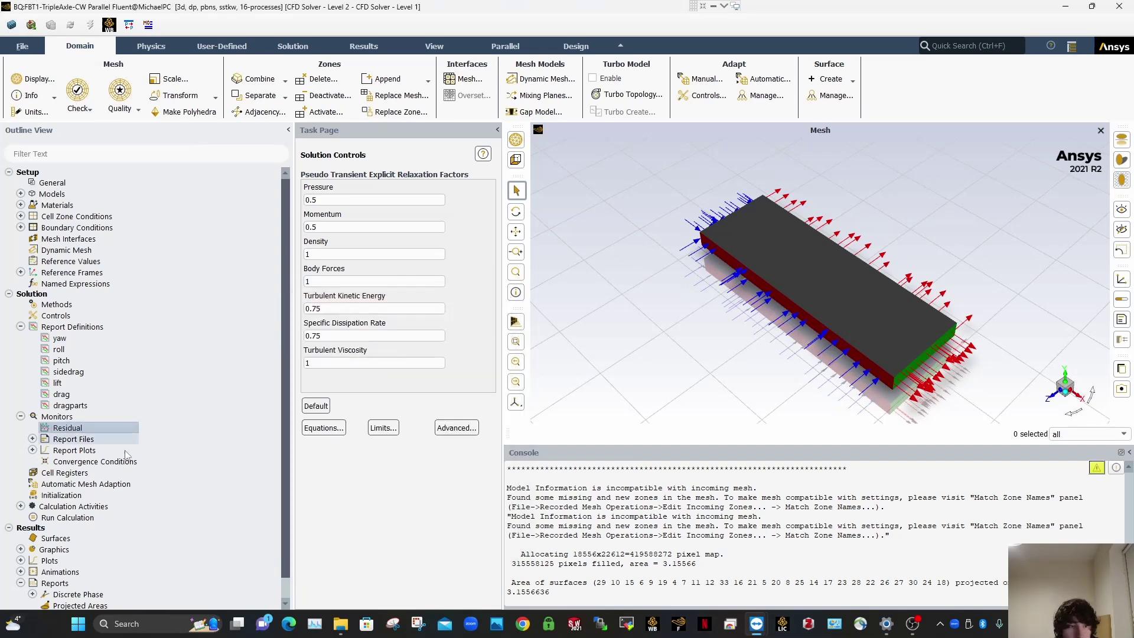
{"action": "left_click", "coordinate": [60, 498]}
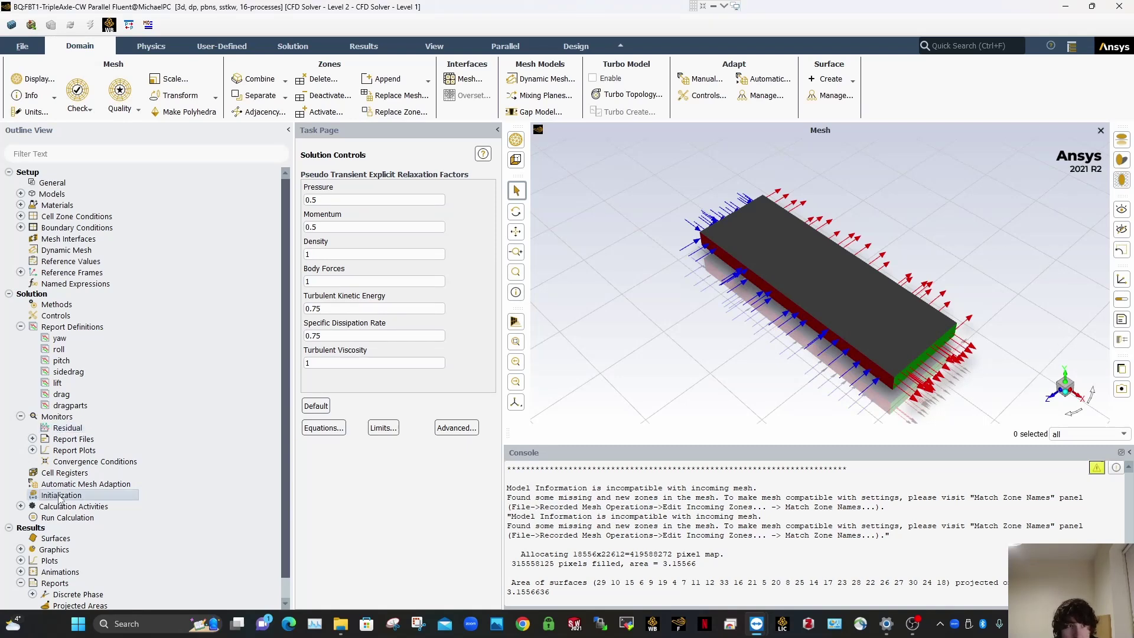
{"action": "left_click", "coordinate": [23, 46]}
{"action": "mouse_move", "coordinate": [50, 182]}
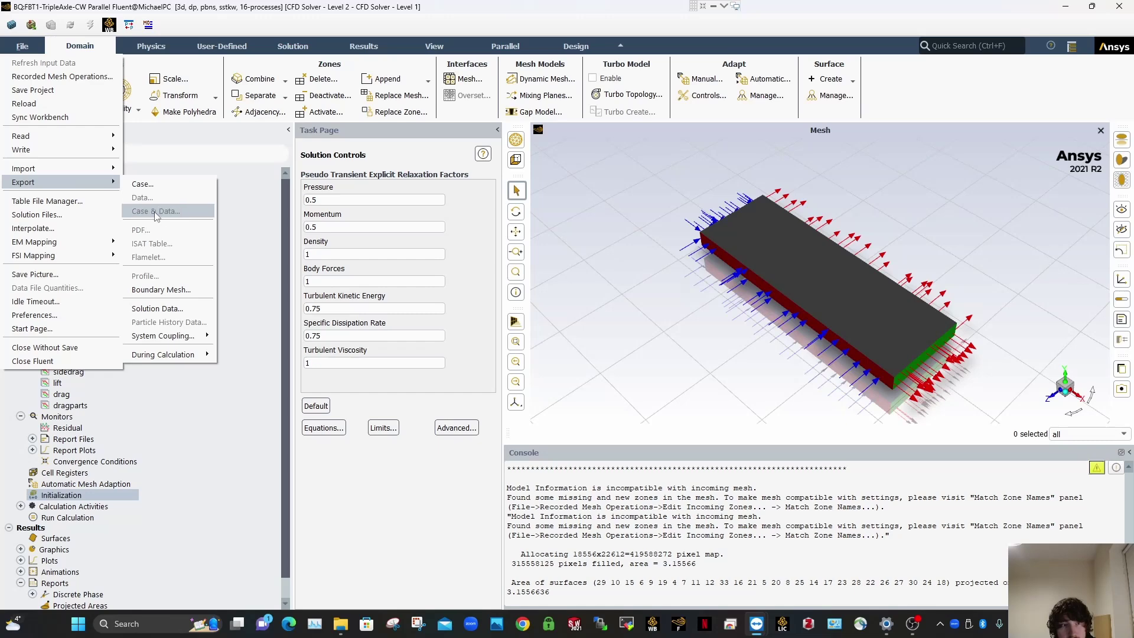
{"action": "left_click", "coordinate": [260, 203]}
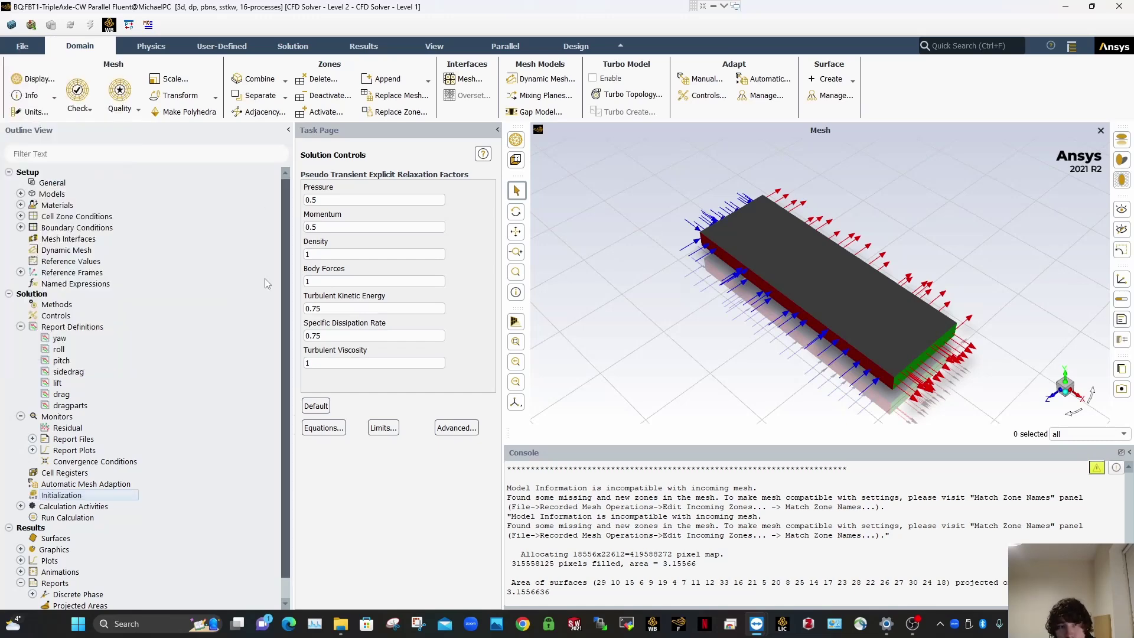